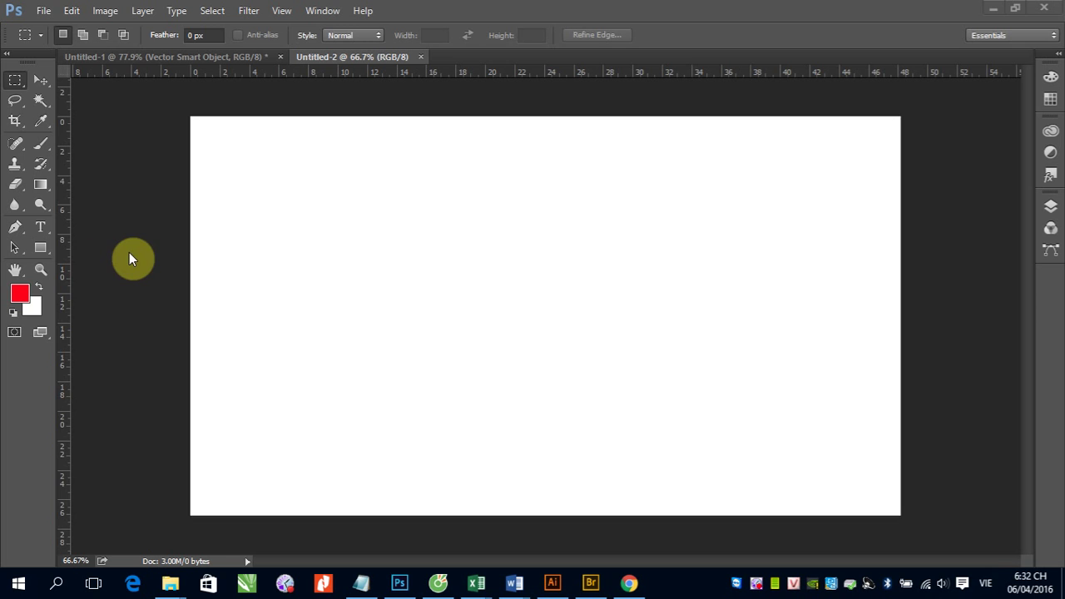
# - Switch to the Move tool and bring up the Filter > Blur submenu over the blank canvas
pyautogui.click(46, 81)
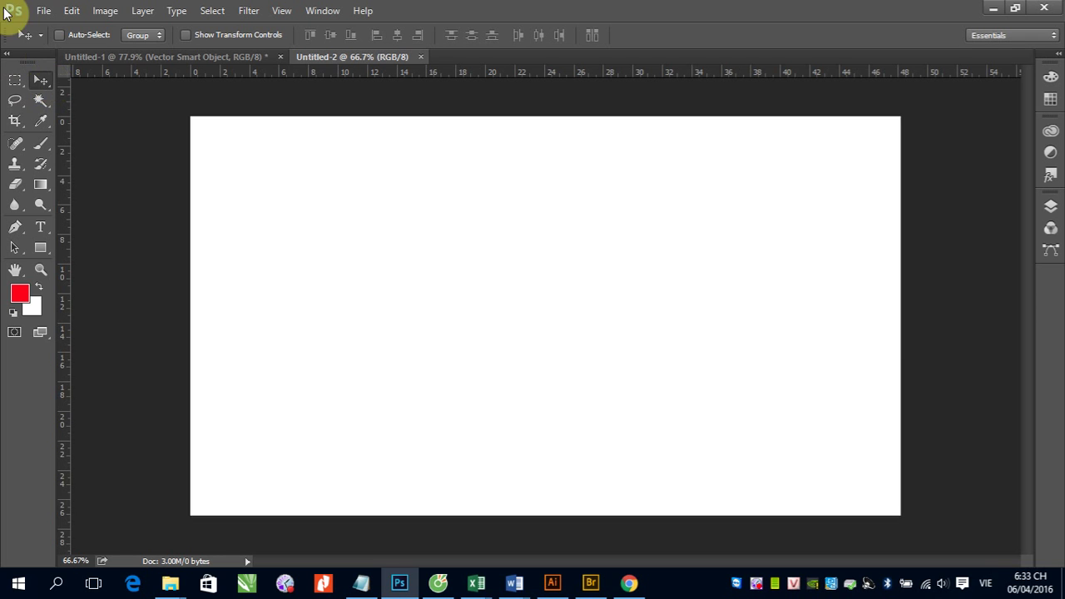
pyautogui.click(247, 11)
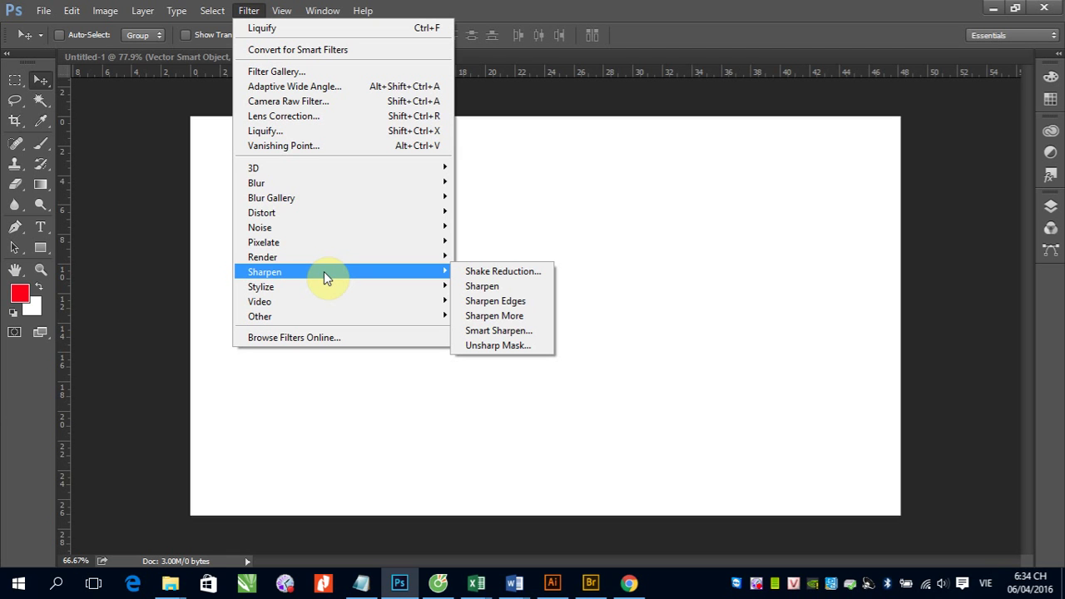
pyautogui.moveTo(341, 183)
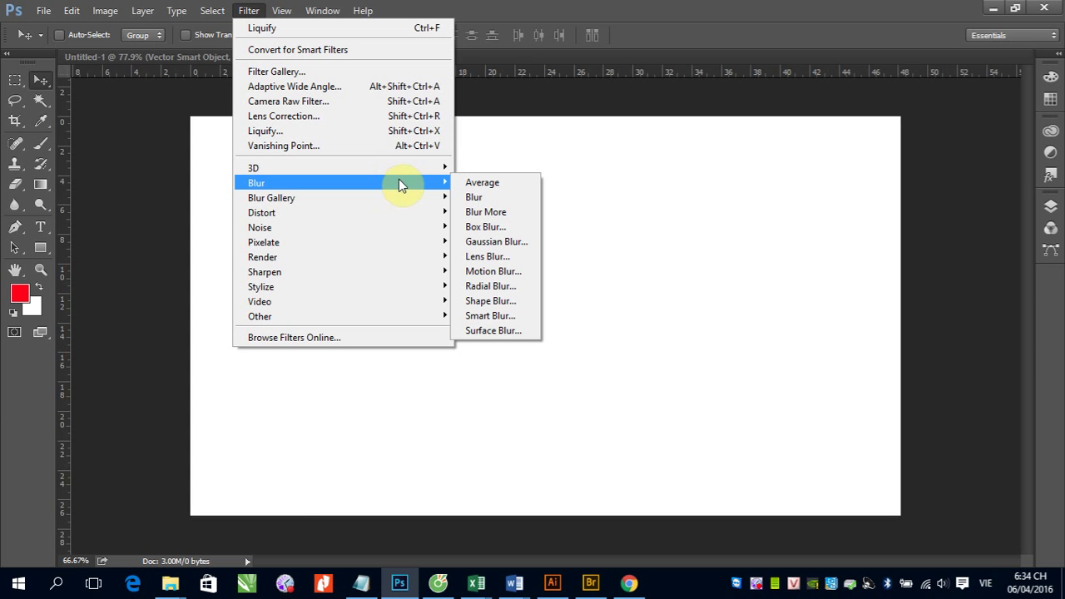
pyautogui.click(52, 42)
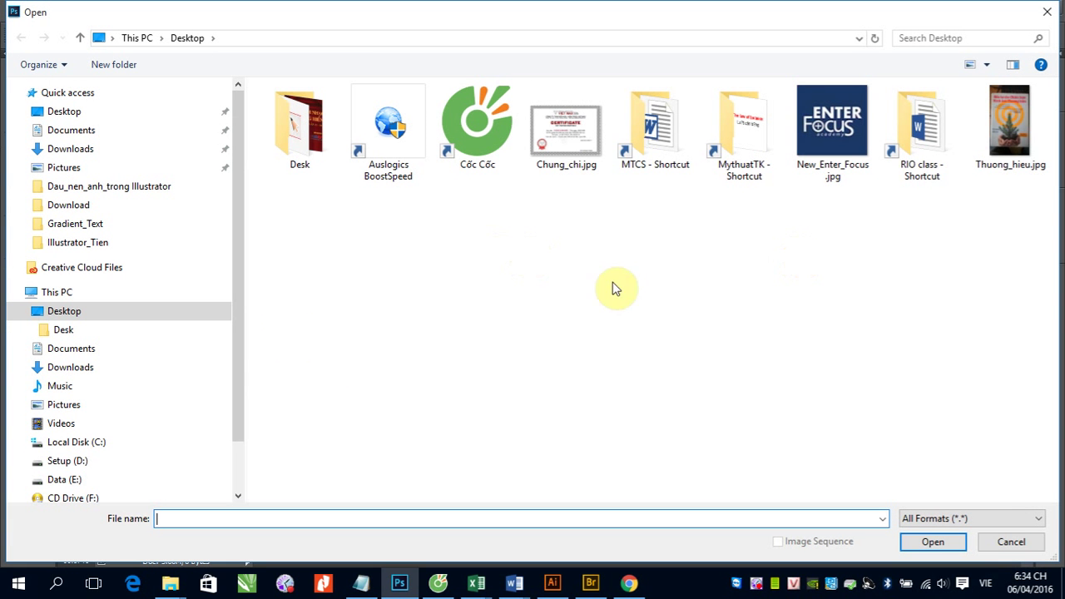
pyautogui.click(74, 461)
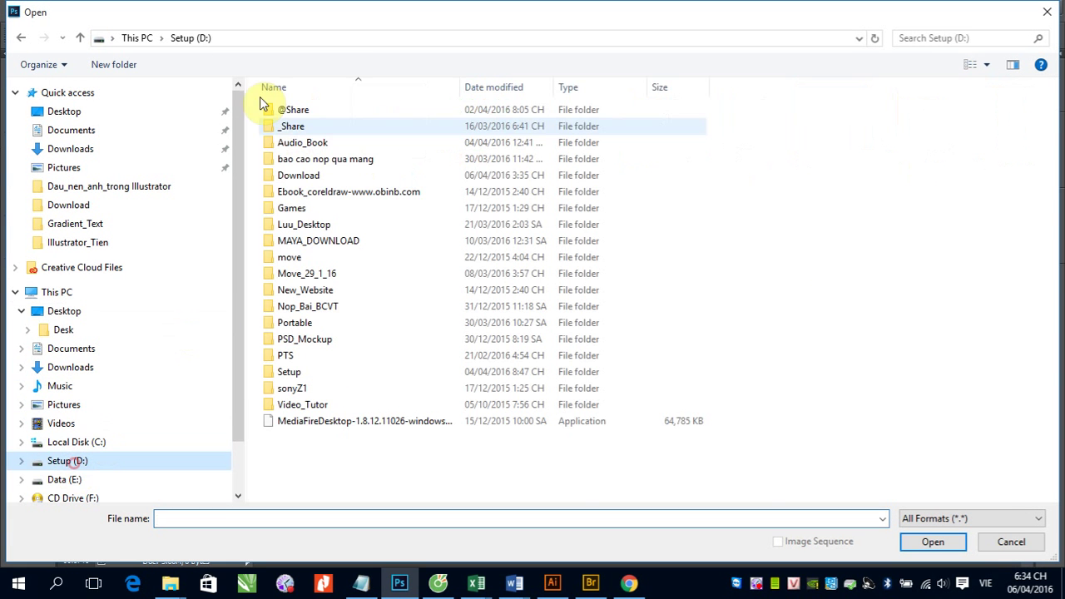
pyautogui.doubleClick(291, 109)
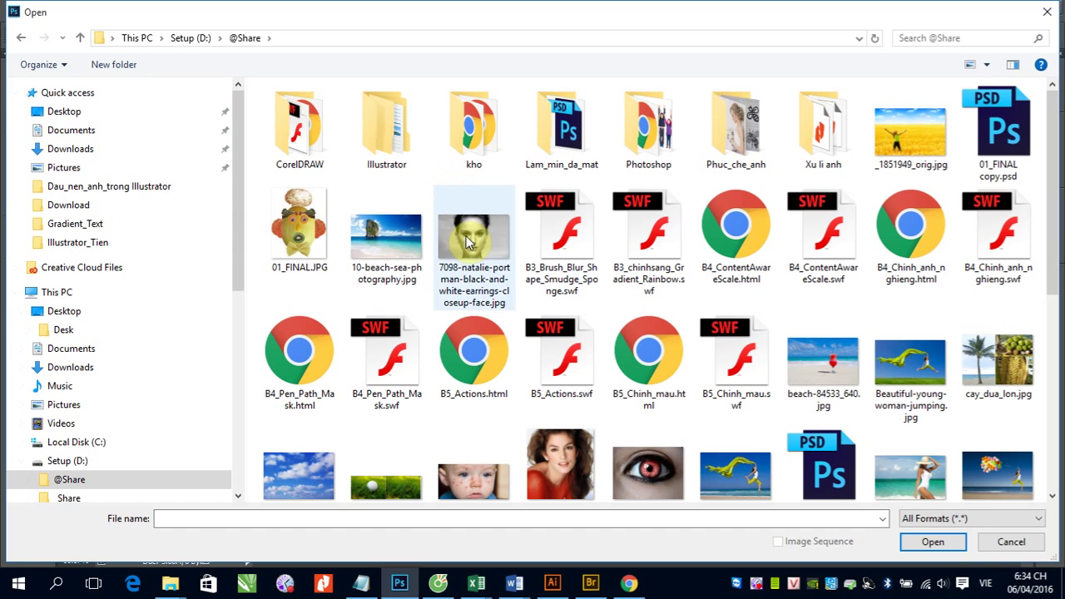
pyautogui.doubleClick(467, 241)
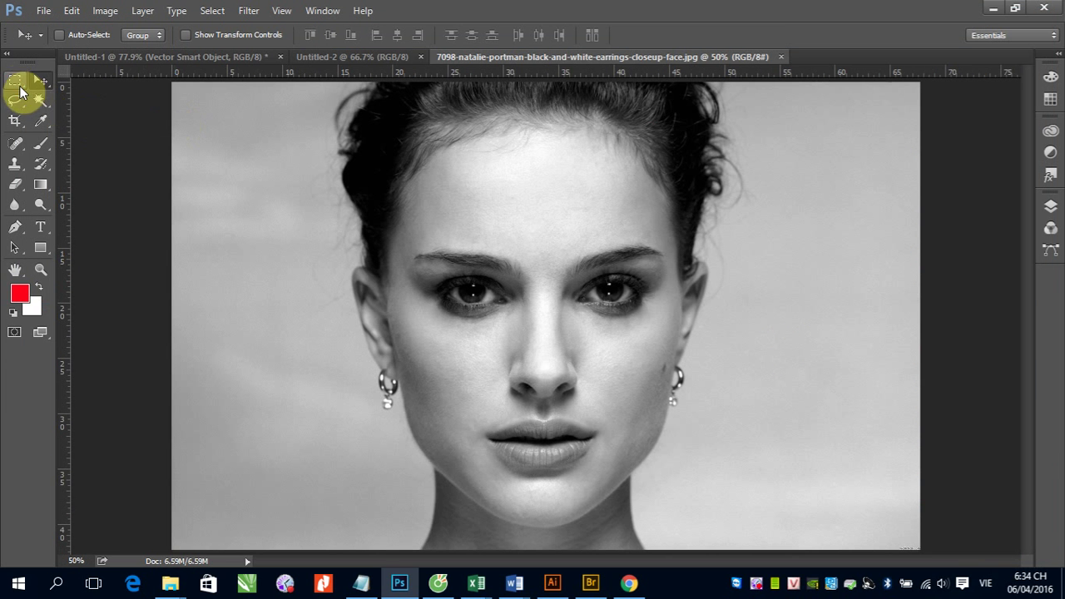
# - Select a rectangle around the right eye and apply Filter > Blur > Blur to it
pyautogui.click(15, 80)
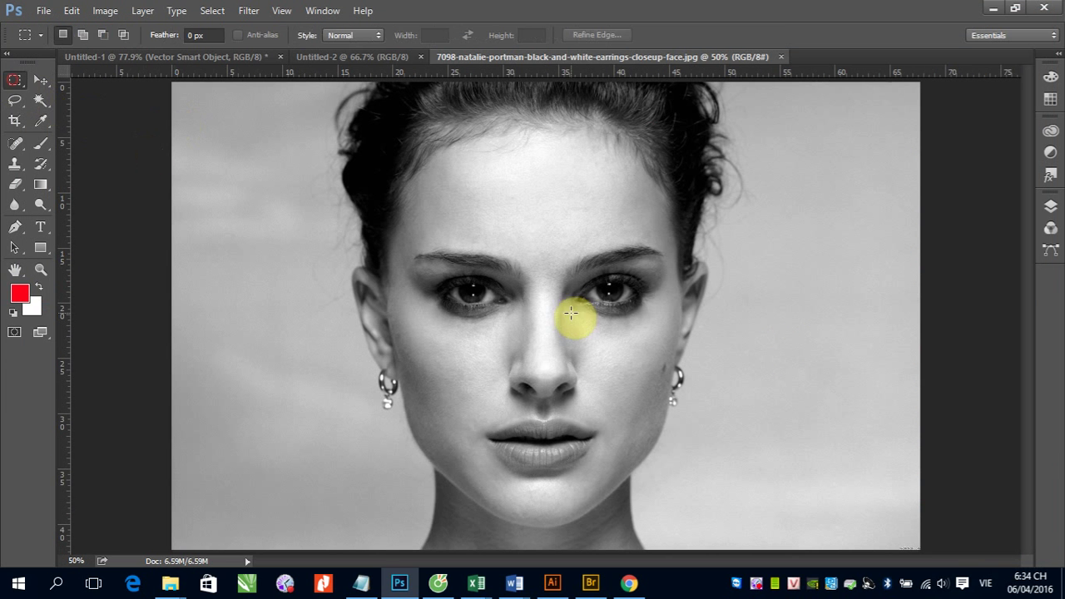
pyautogui.moveTo(566, 241); pyautogui.dragTo(663, 349)
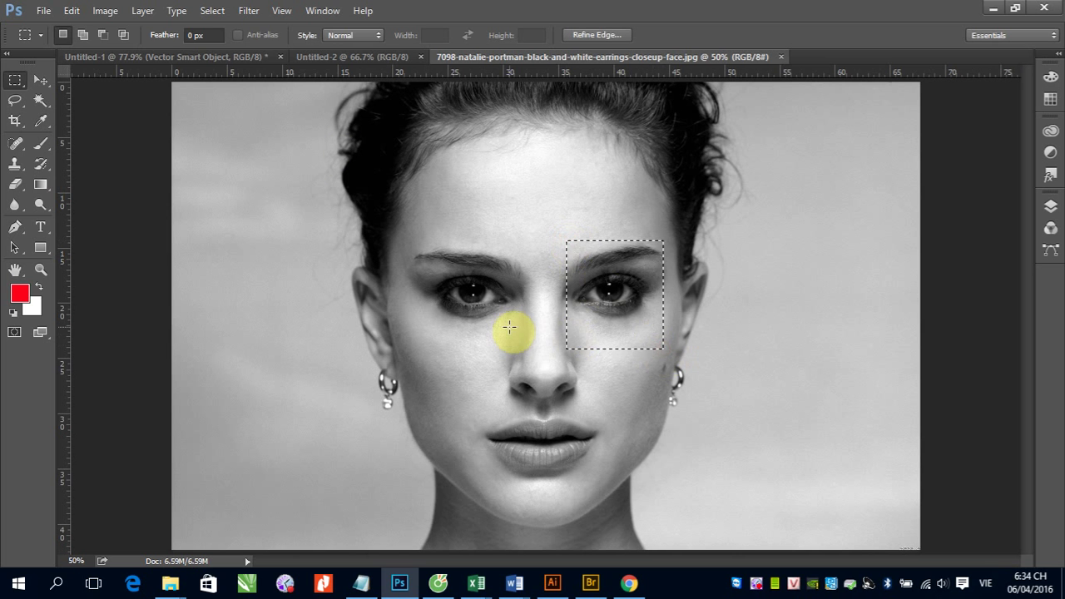
pyautogui.click(248, 12)
pyautogui.moveTo(256, 183)
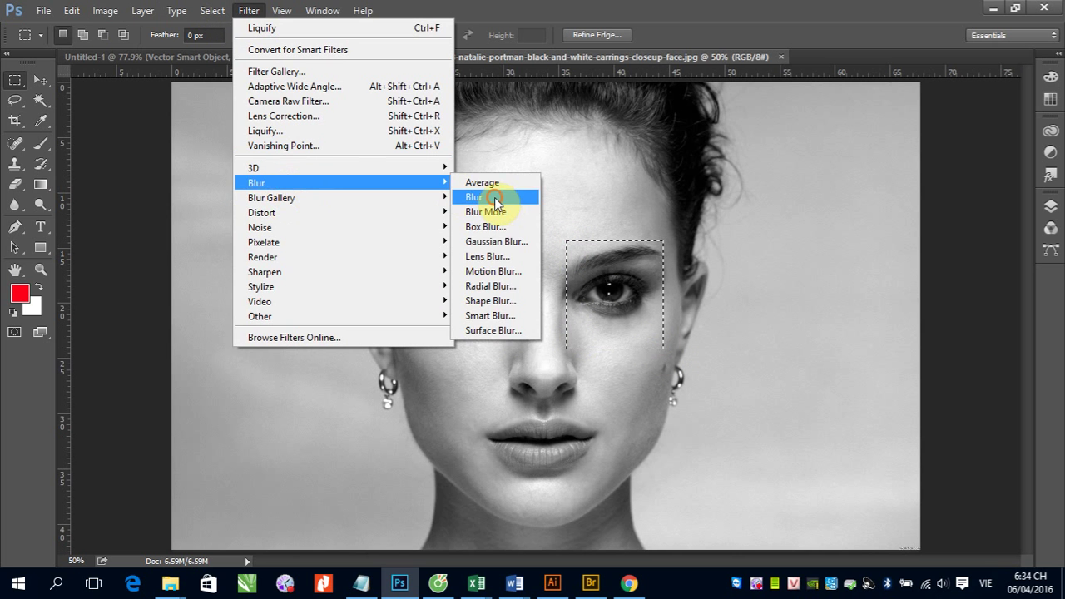
pyautogui.click(495, 200)
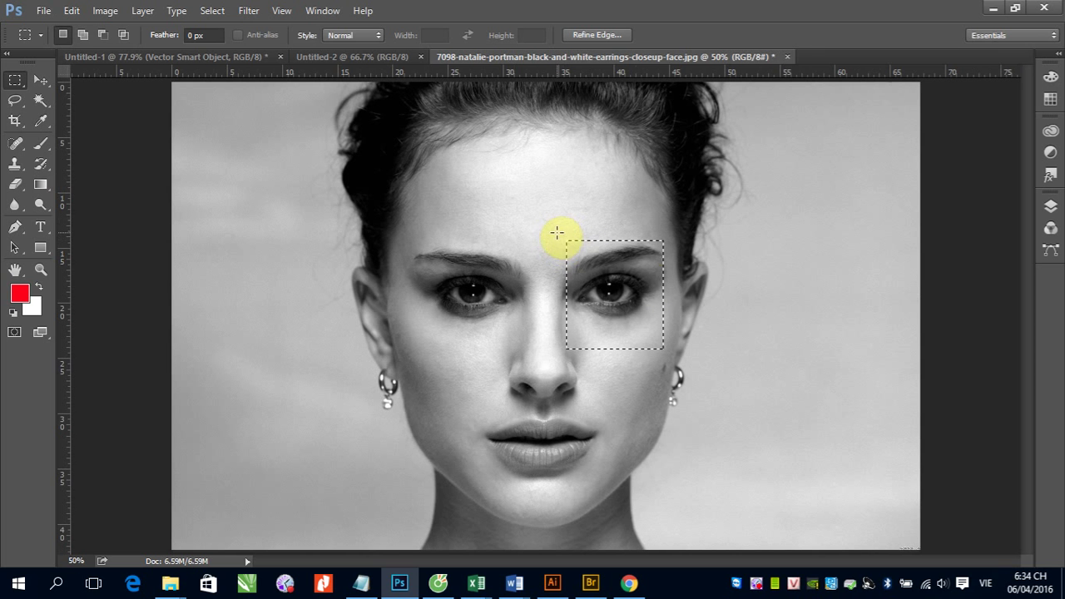
# - Reselect a larger box around the eye, apply Blur then Blur More, and deselect
pyautogui.moveTo(536, 217); pyautogui.dragTo(747, 373)
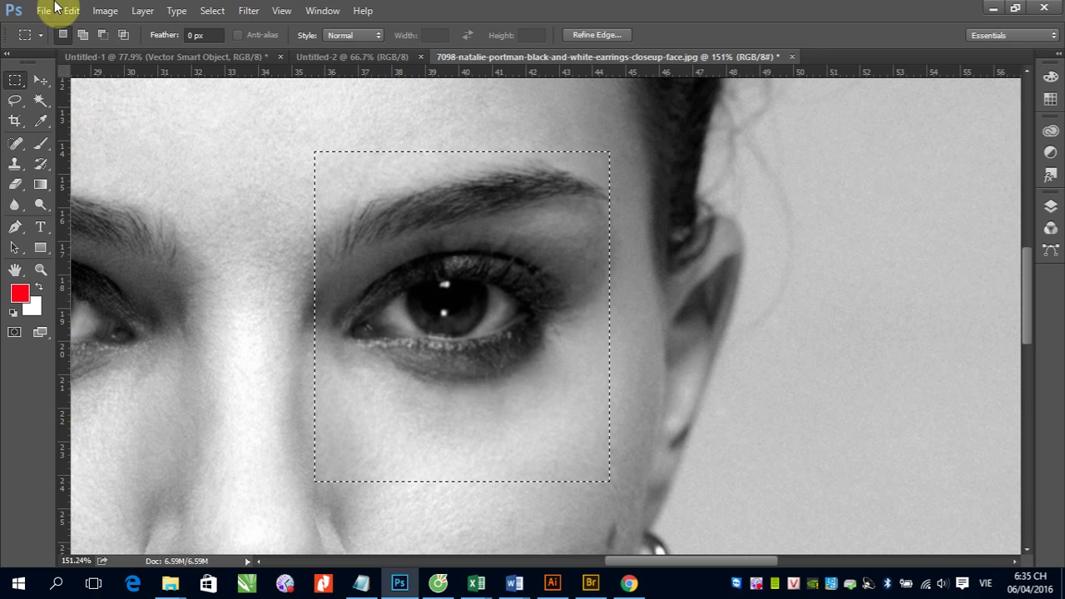
pyautogui.click(248, 10)
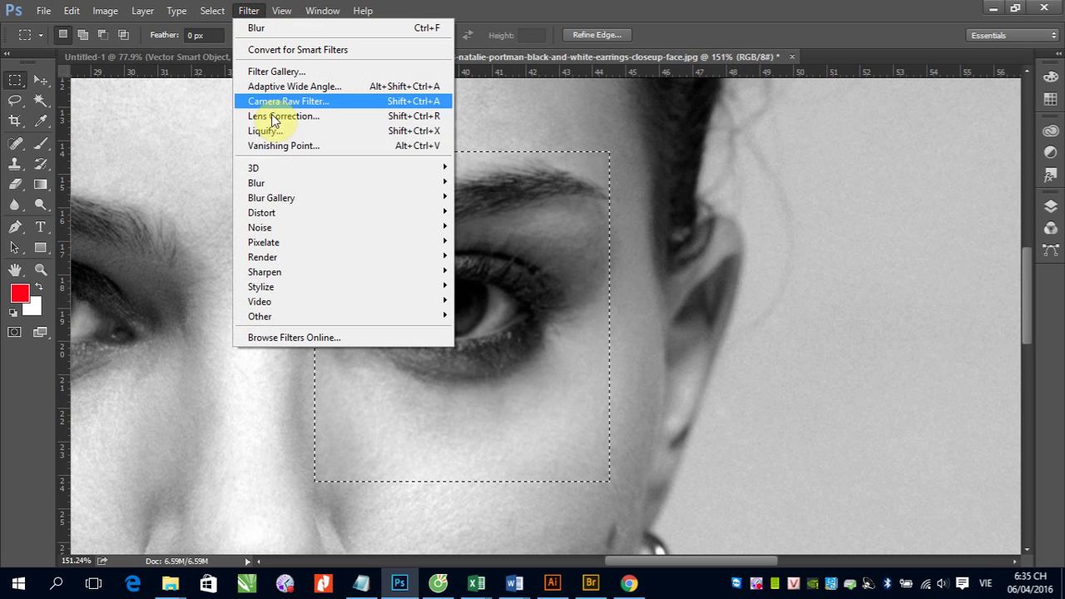
pyautogui.moveTo(256, 183)
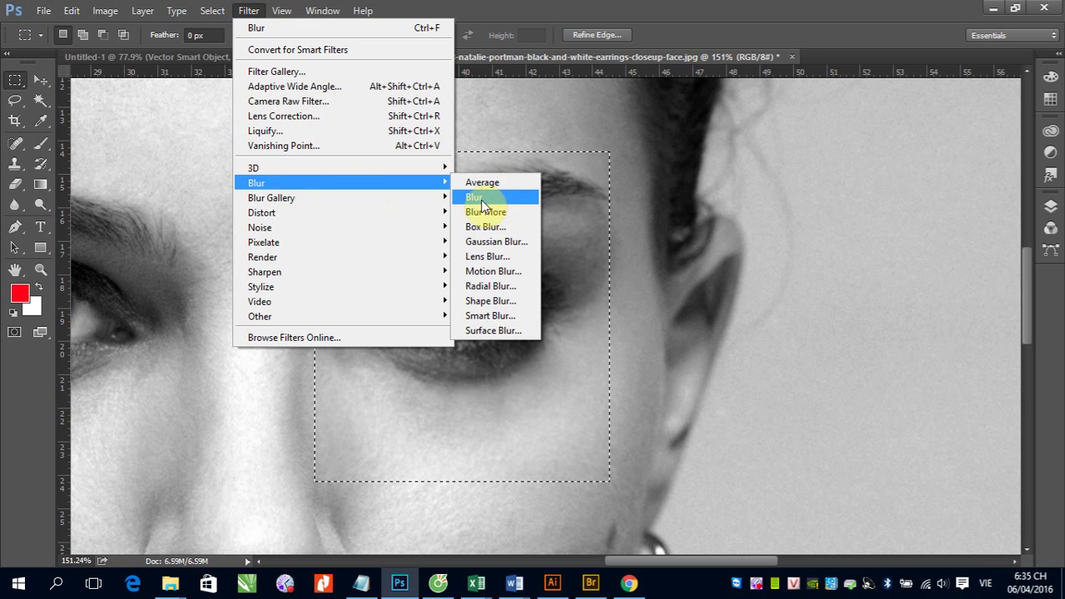
pyautogui.click(481, 202)
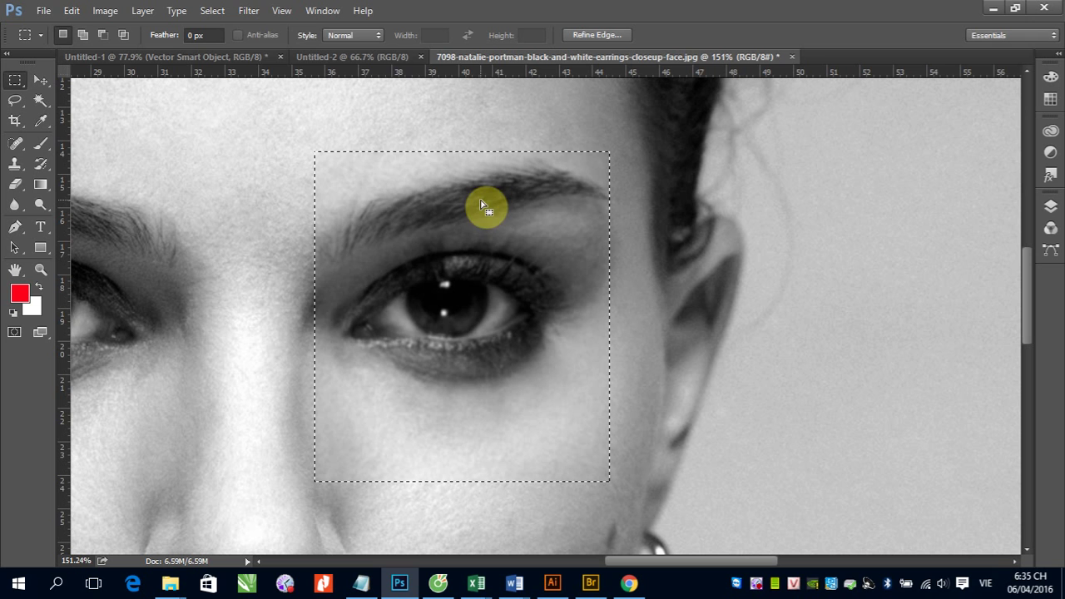
pyautogui.click(247, 14)
pyautogui.moveTo(257, 182)
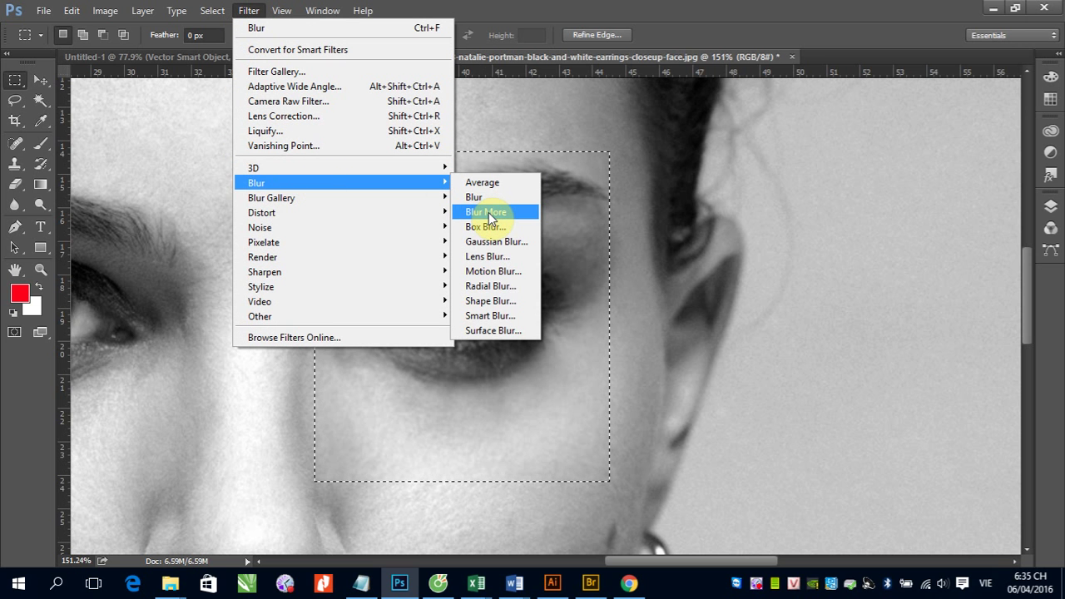
pyautogui.click(488, 212)
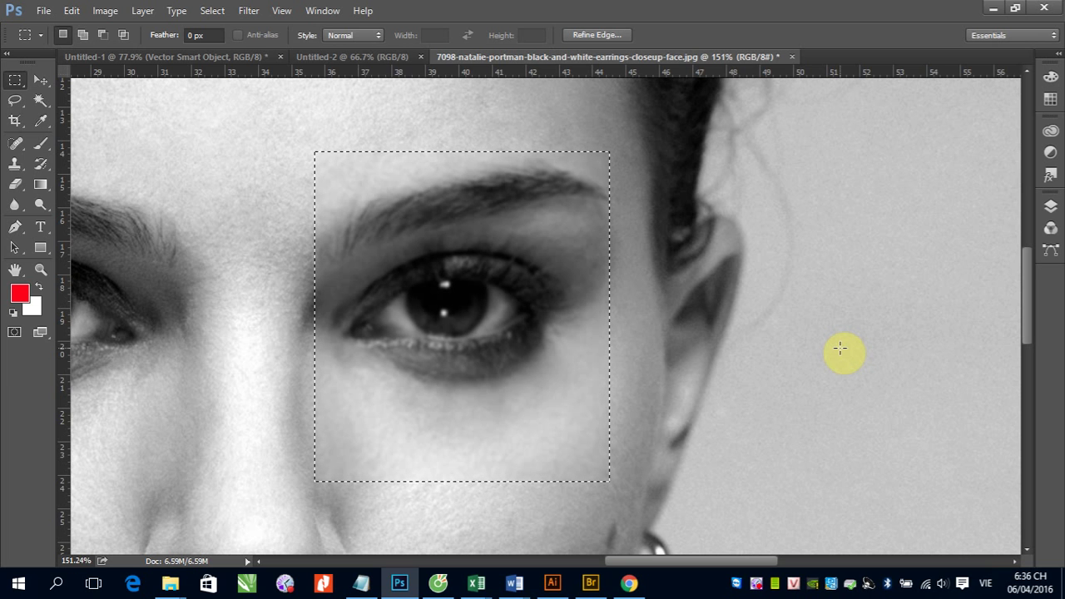
pyautogui.click(841, 349)
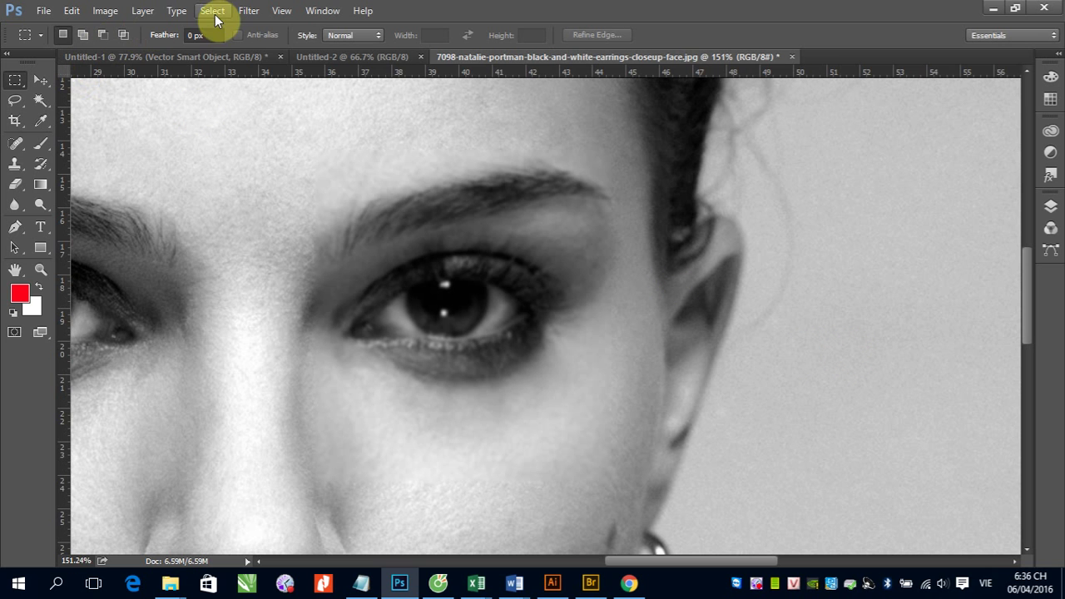
# - Bring up the Filter > Blur submenu again to reach Surface Blur for the portrait
pyautogui.click(248, 11)
pyautogui.moveTo(341, 183)
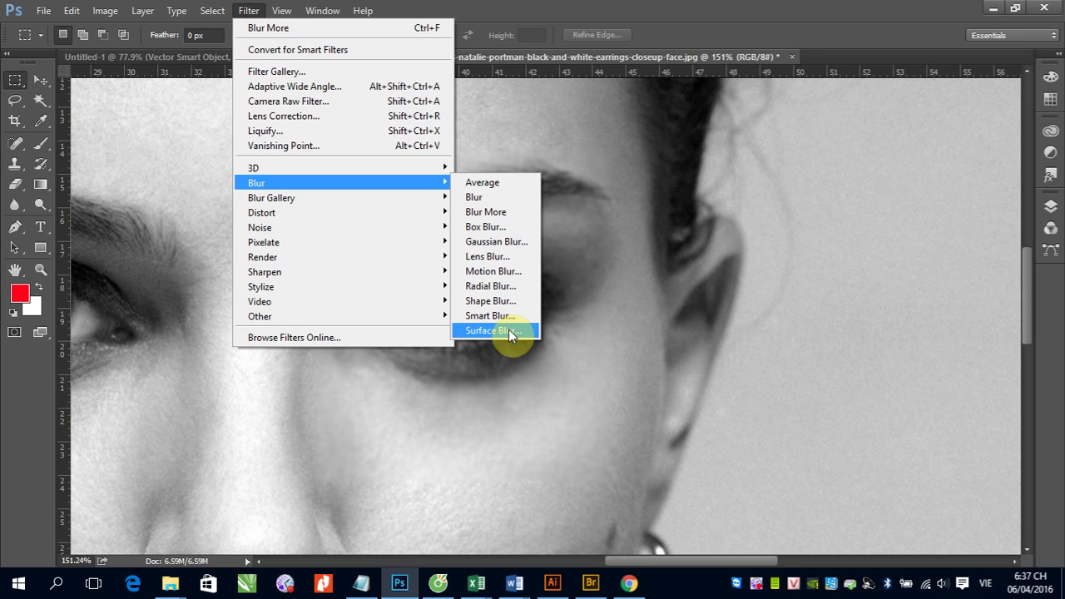
pyautogui.click(511, 331)
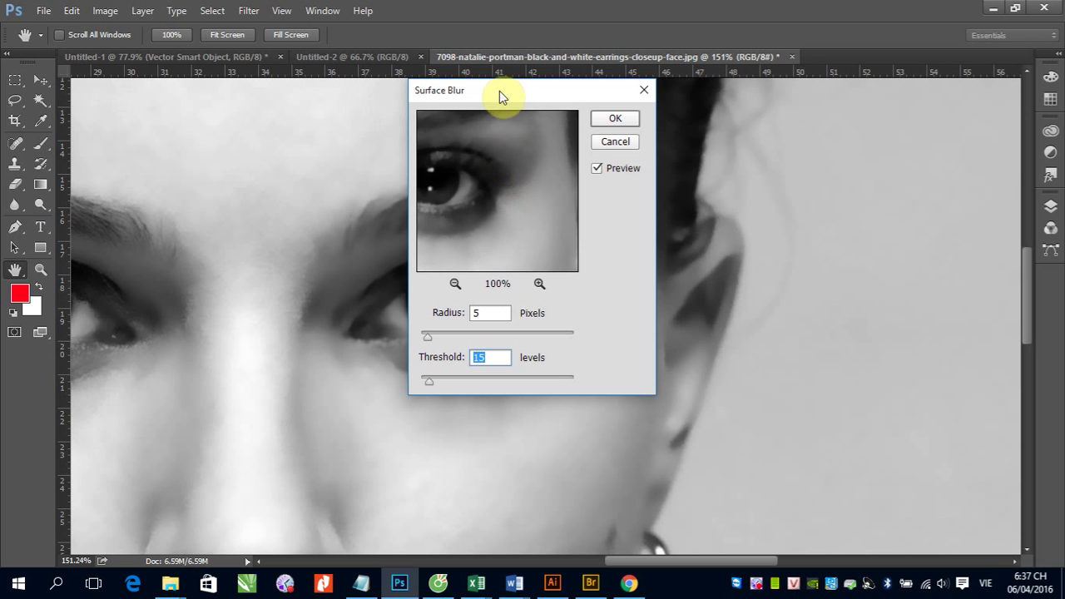
pyautogui.moveTo(499, 91); pyautogui.dragTo(763, 143)
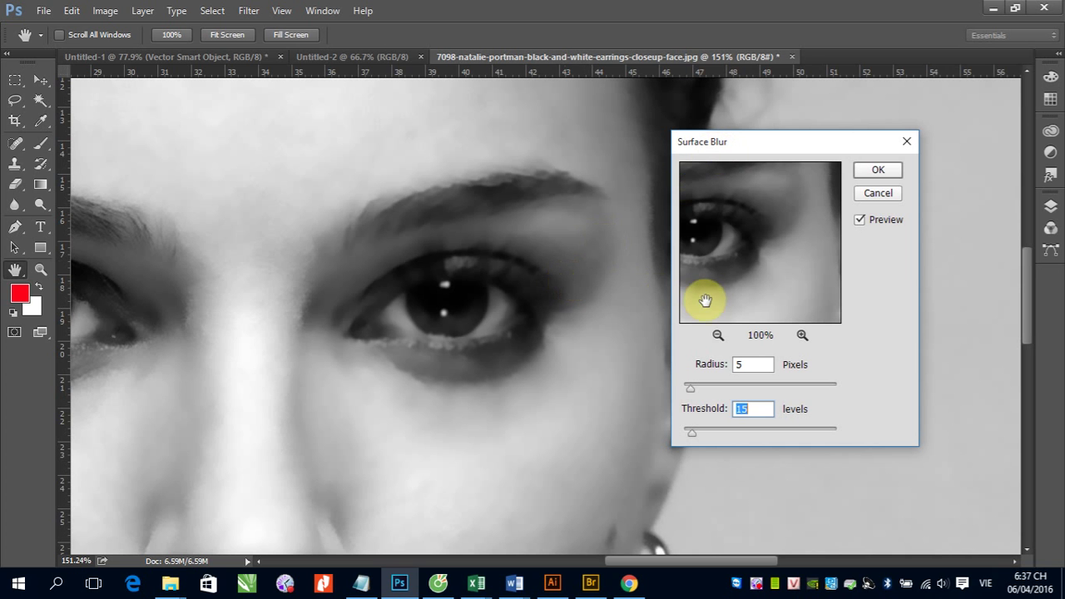
pyautogui.click(718, 336)
pyautogui.click(718, 335)
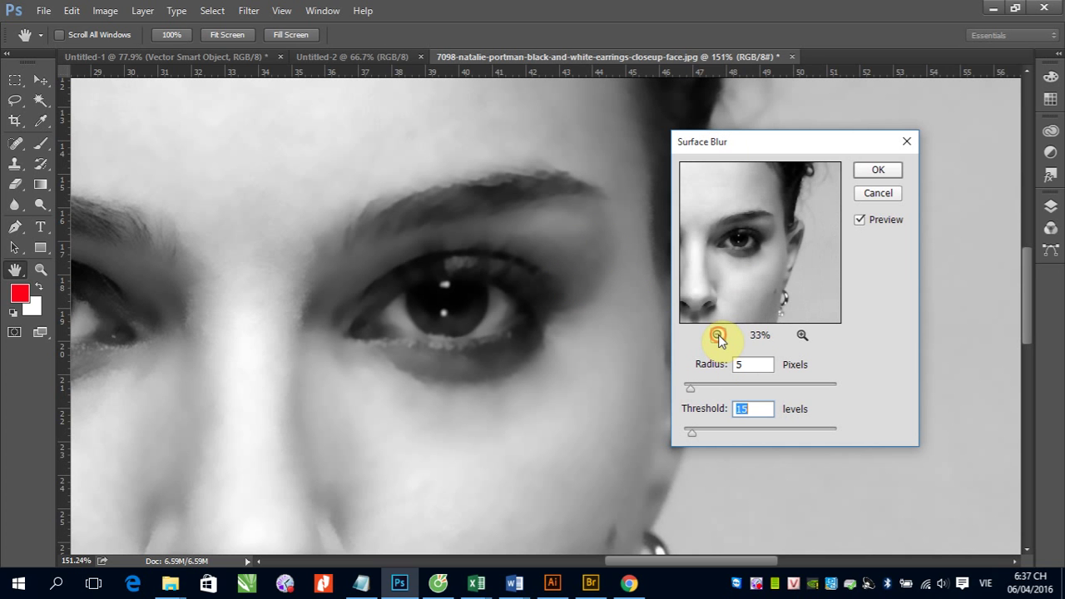
pyautogui.moveTo(707, 280); pyautogui.dragTo(777, 269)
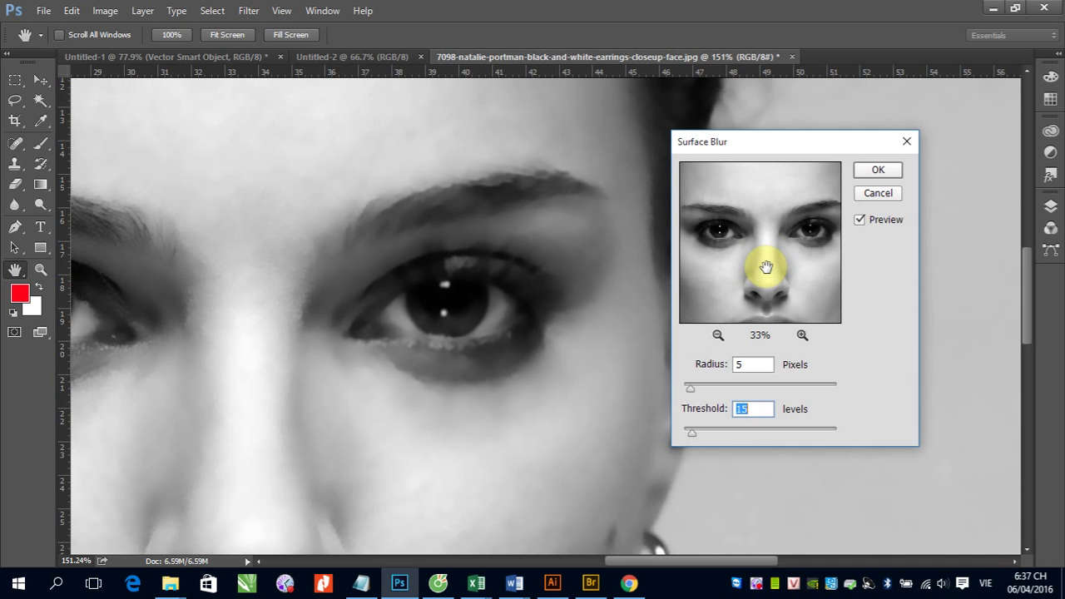
pyautogui.moveTo(766, 266); pyautogui.dragTo(707, 316)
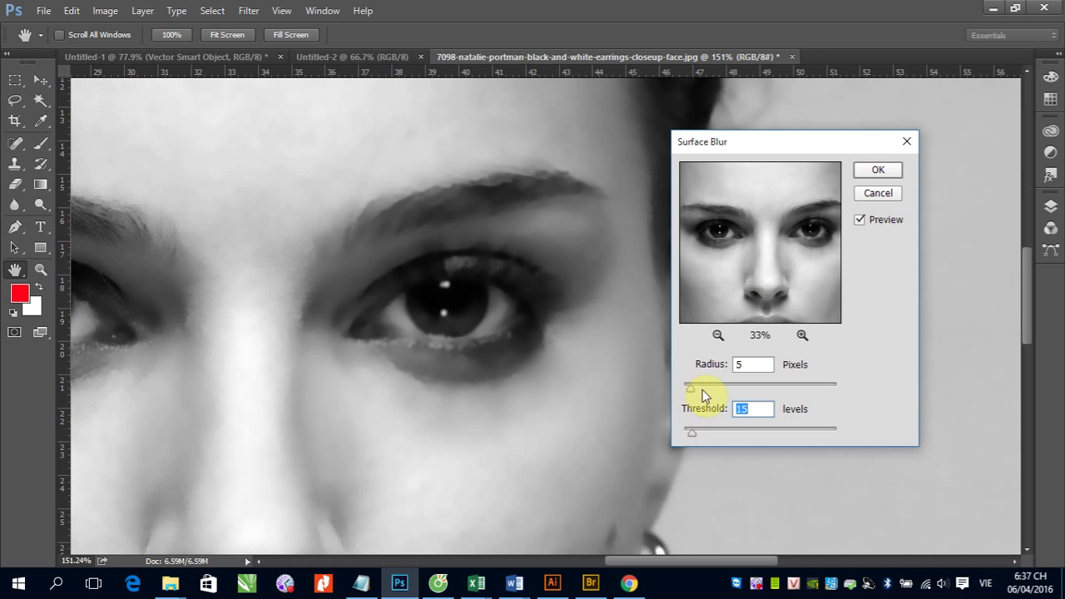
pyautogui.moveTo(689, 389)
pyautogui.mouseDown()
pyautogui.moveTo(737, 390)
pyautogui.moveTo(691, 391)
pyautogui.mouseUp()
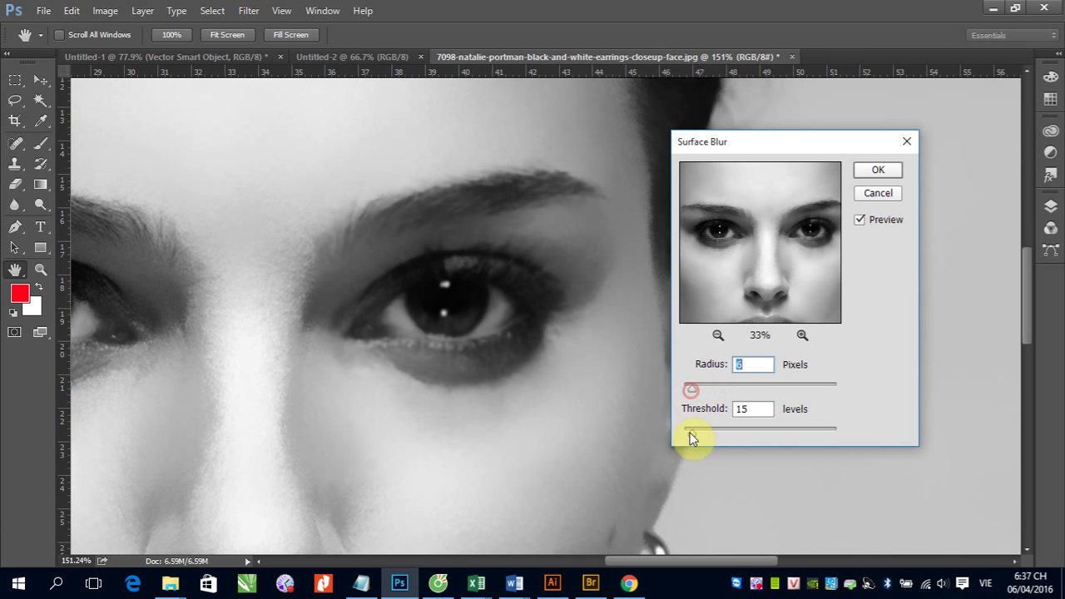
pyautogui.moveTo(689, 434); pyautogui.dragTo(744, 435)
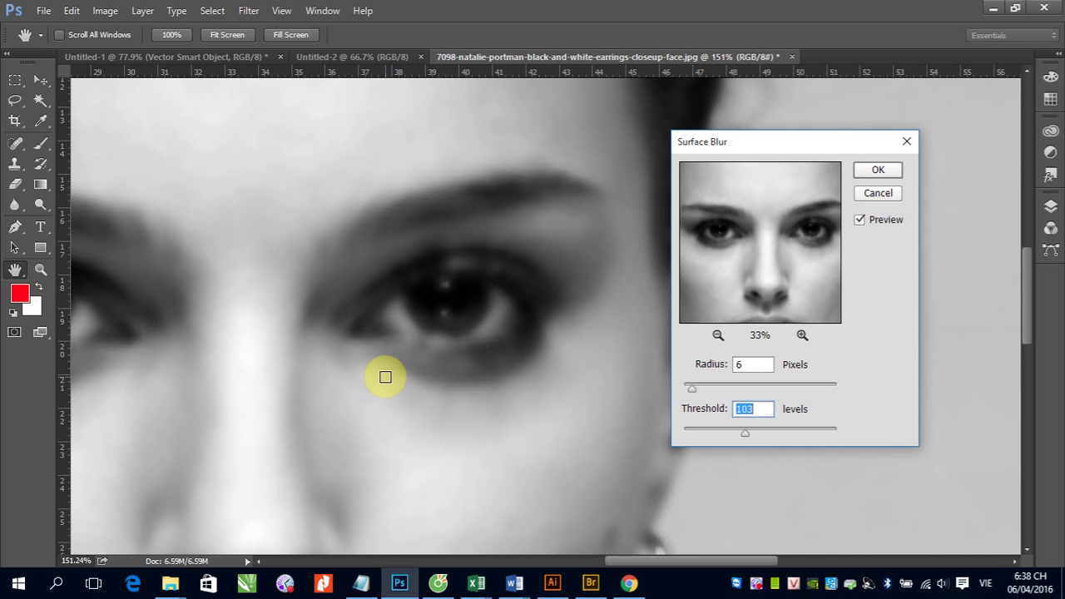
pyautogui.click(877, 193)
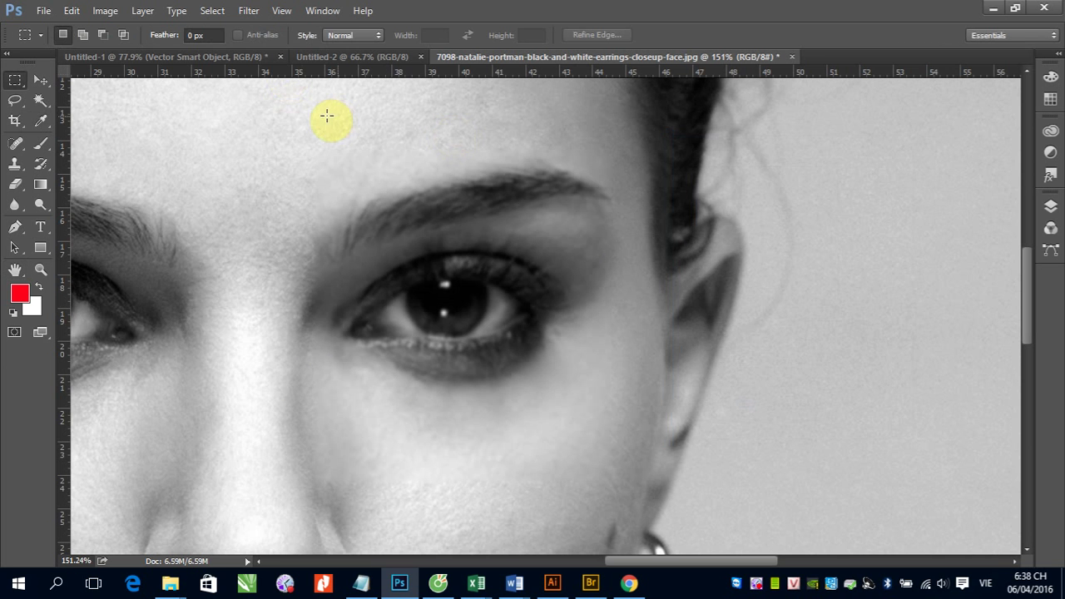
pyautogui.click(249, 10)
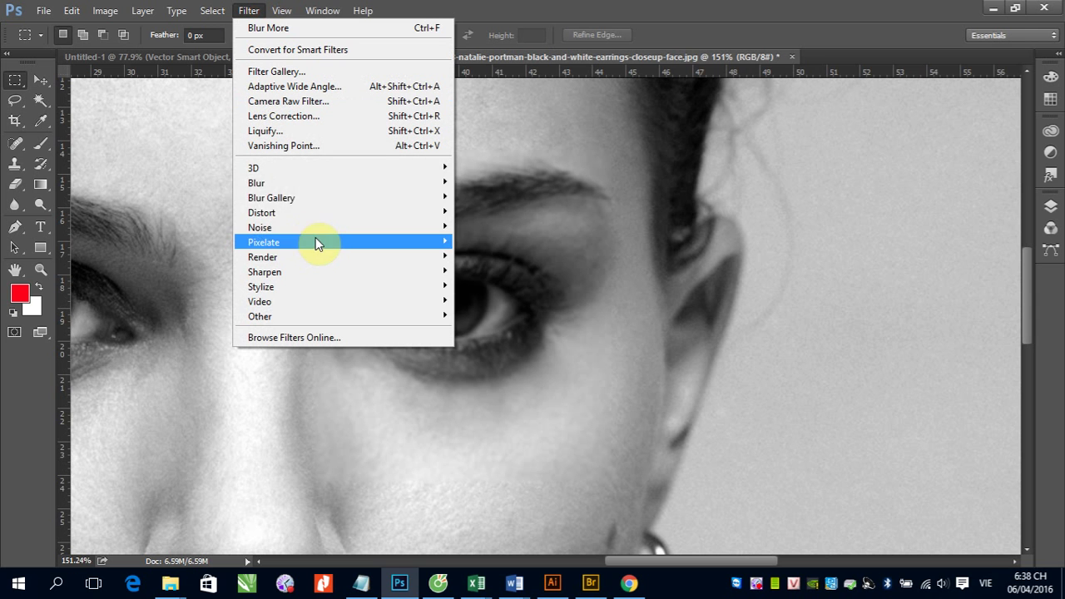
pyautogui.click(314, 183)
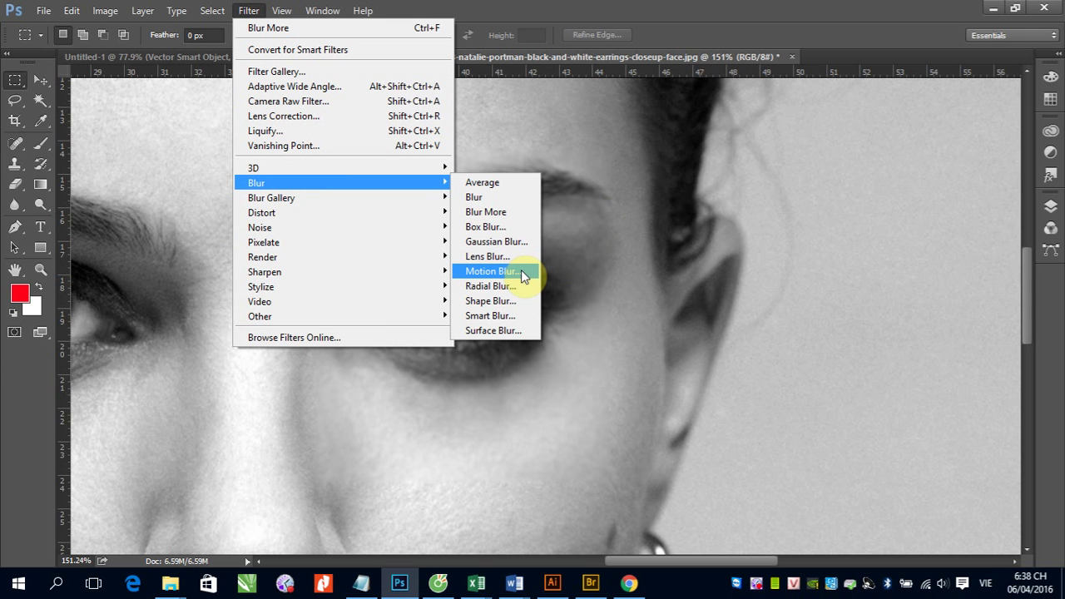
pyautogui.click(491, 272)
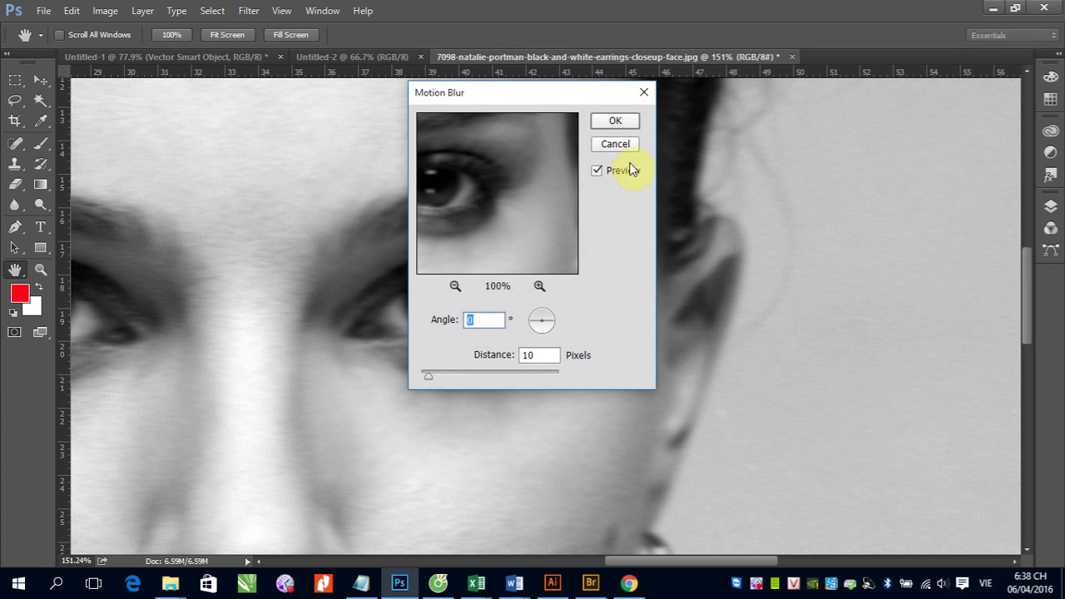
pyautogui.click(629, 148)
pyautogui.press('m')
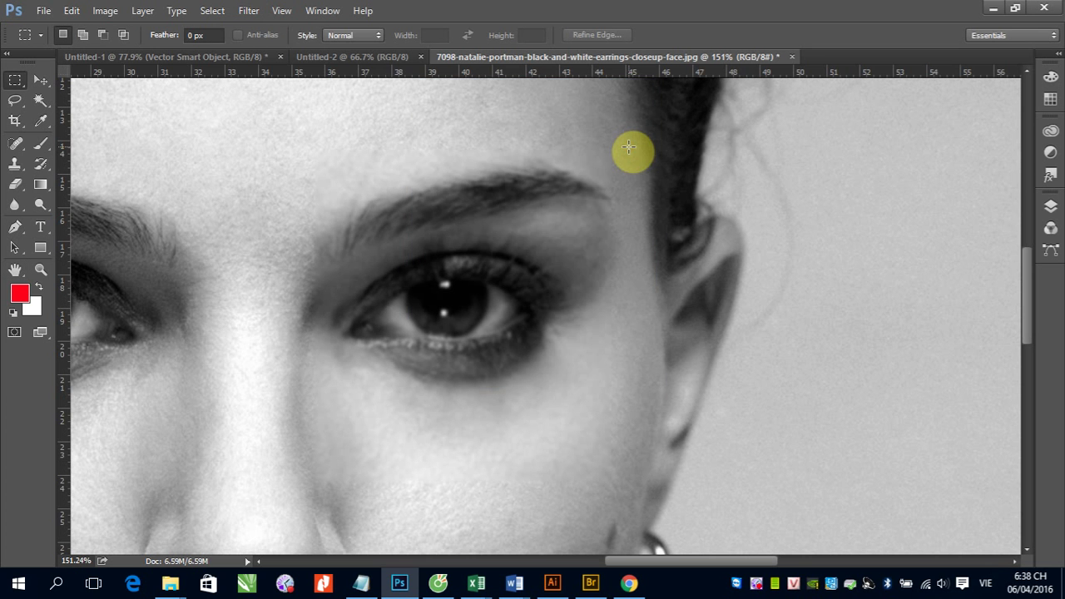
pyautogui.hotkey('ctrl', '-')
pyautogui.hotkey('ctrl', '-')
pyautogui.hotkey('ctrl', '-')
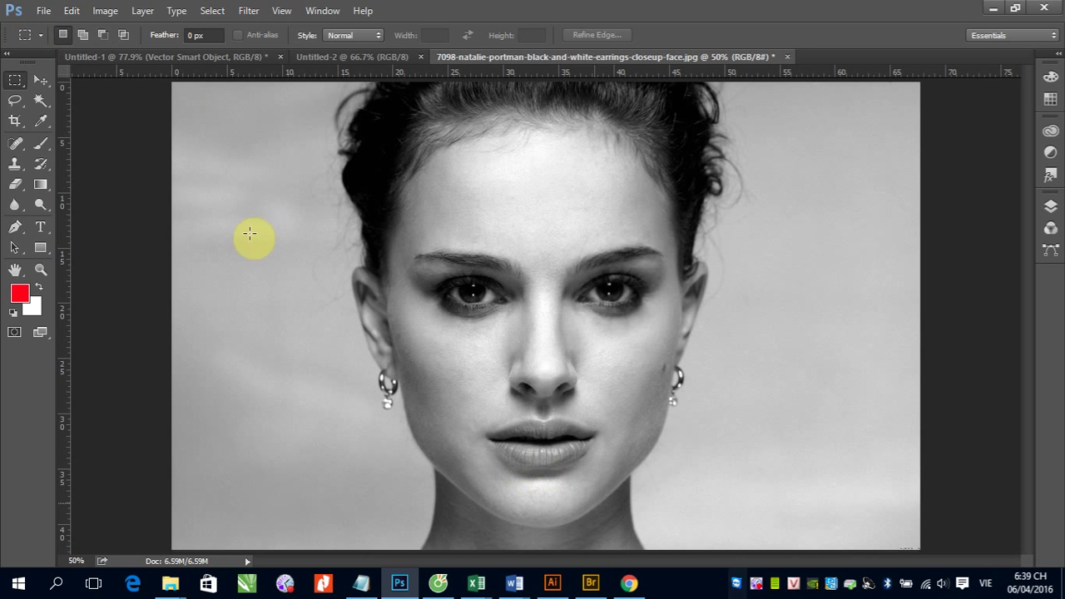
pyautogui.click(45, 11)
pyautogui.click(131, 72)
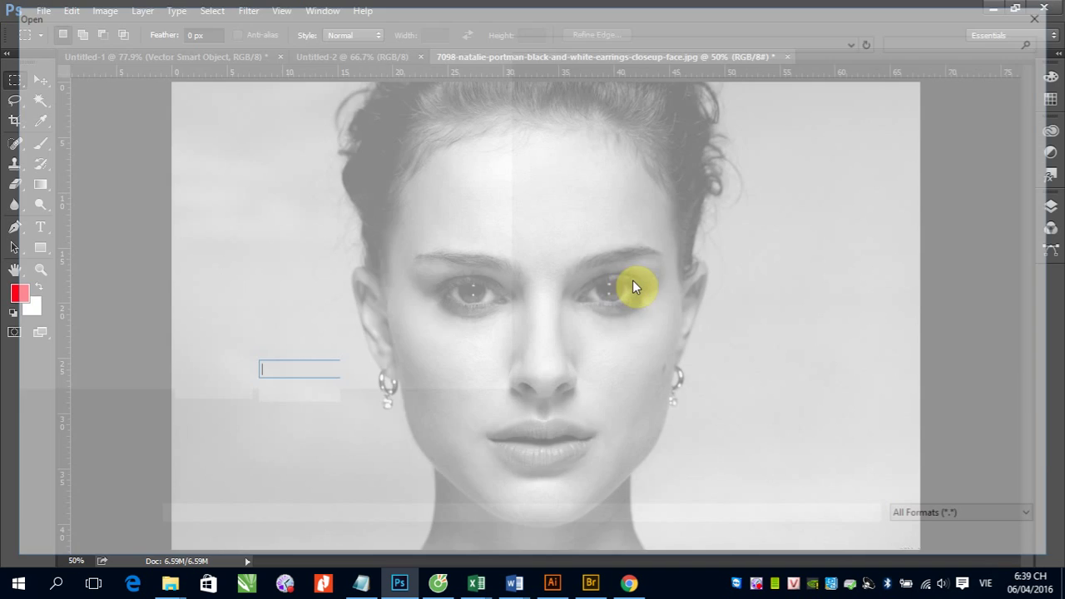
pyautogui.scroll(-10, 607, 304)
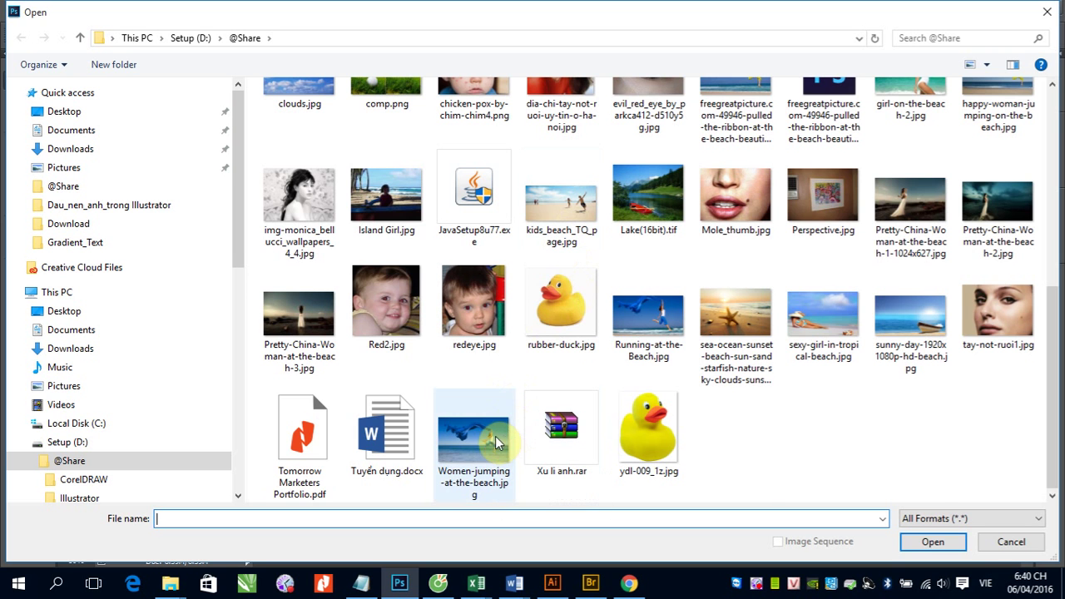
pyautogui.scroll(10, 491, 432)
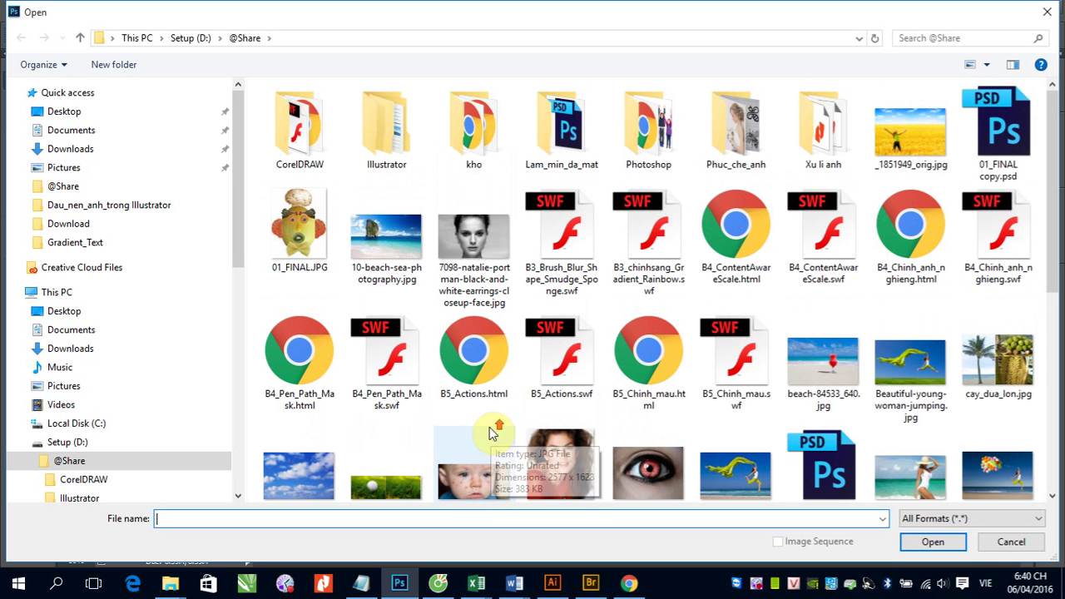
pyautogui.click(902, 384)
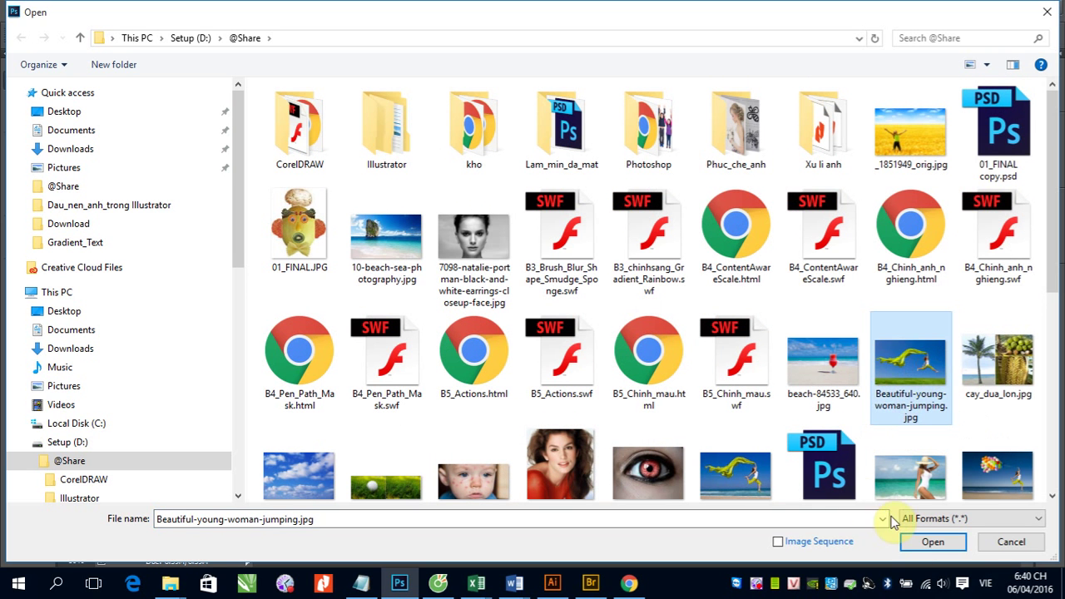
pyautogui.click(930, 541)
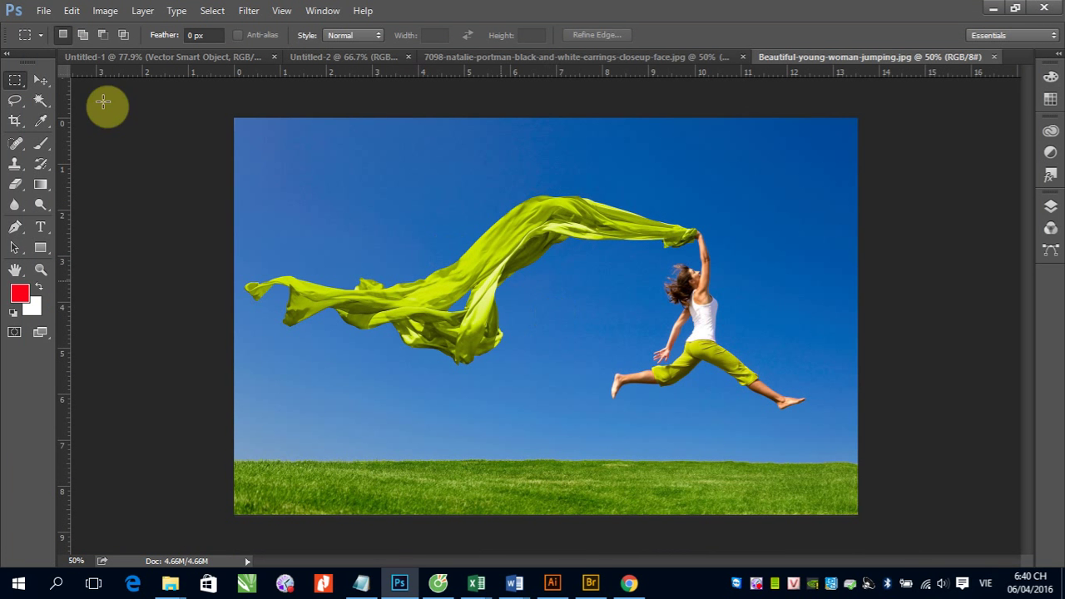
# - Draw a rectangular selection around the woman and scarf, then Magic Wand the sky near her hand
pyautogui.click(35, 84)
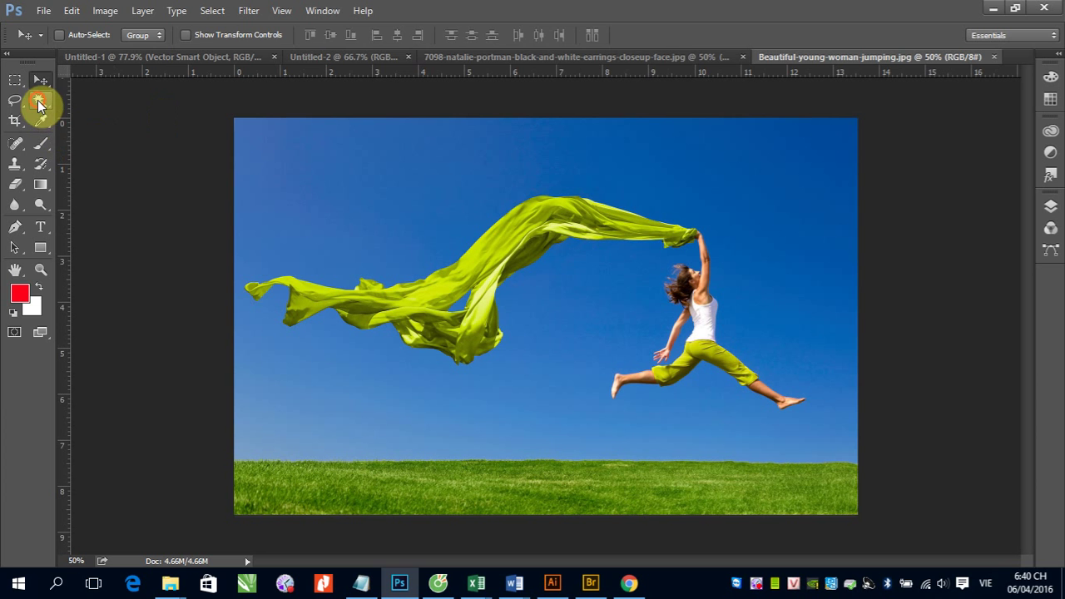
pyautogui.click(37, 101)
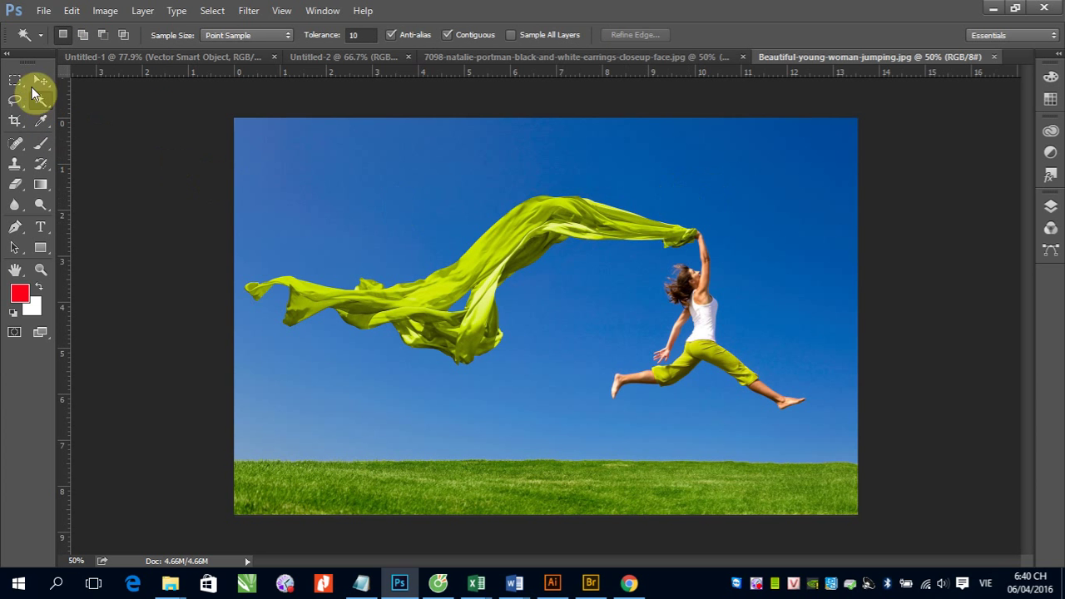
pyautogui.click(15, 80)
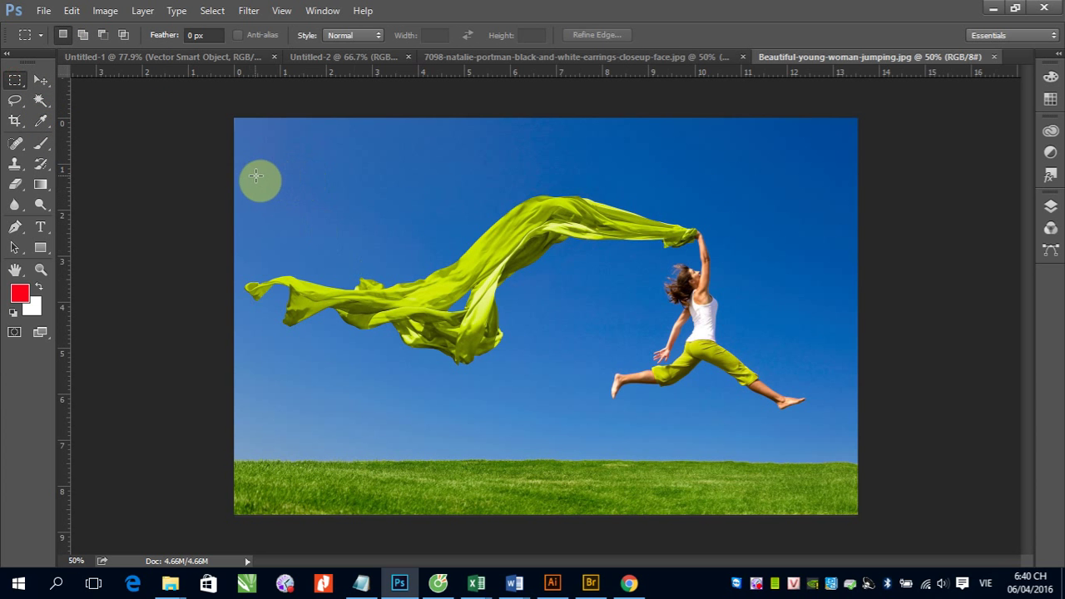
pyautogui.moveTo(243, 175); pyautogui.dragTo(824, 433)
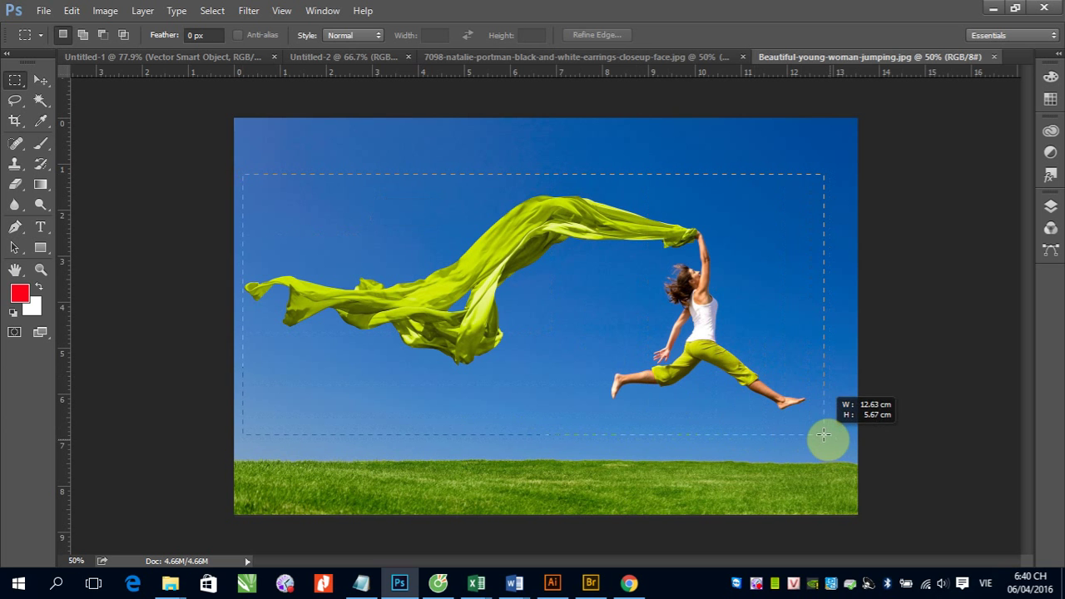
pyautogui.click(40, 100)
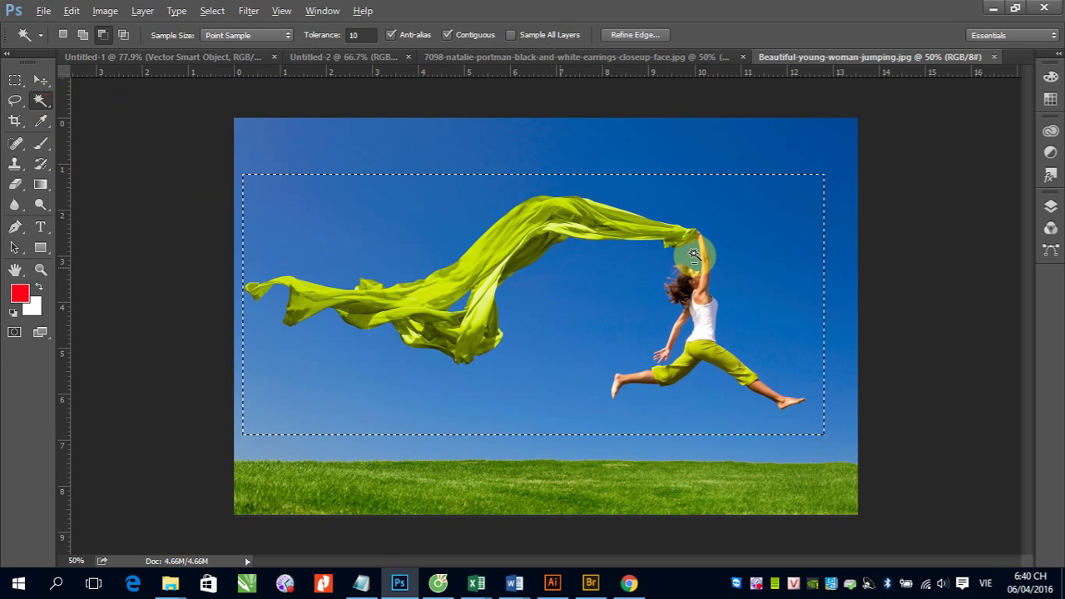
pyautogui.keyDown('alt'); pyautogui.click(749, 250); pyautogui.keyUp('alt')
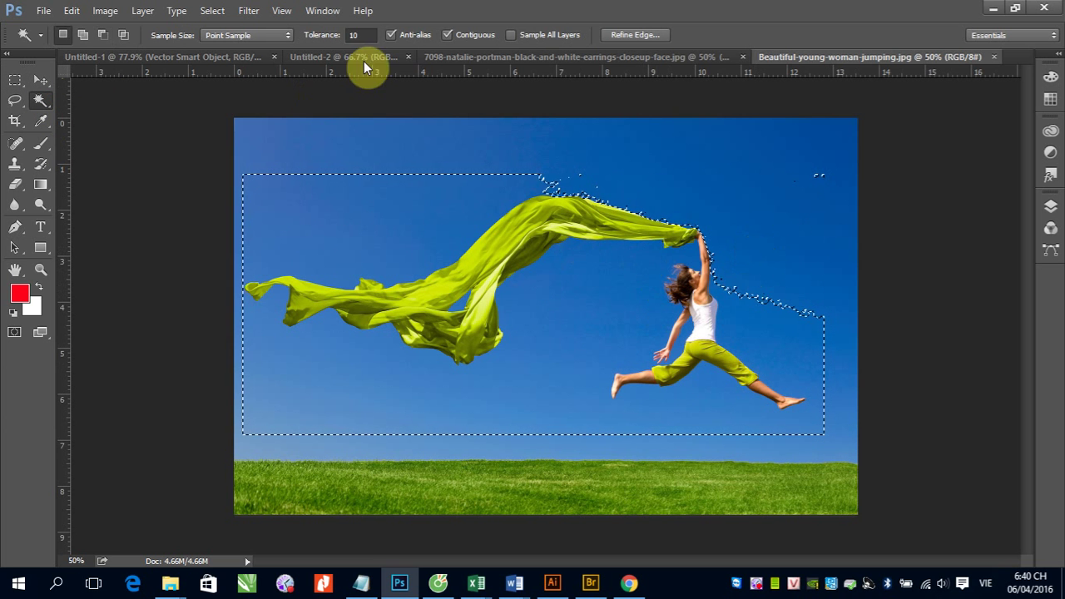
# - Set the Magic Wand tolerance to 30 and revert to the plain rectangular selection
pyautogui.click(310, 41)
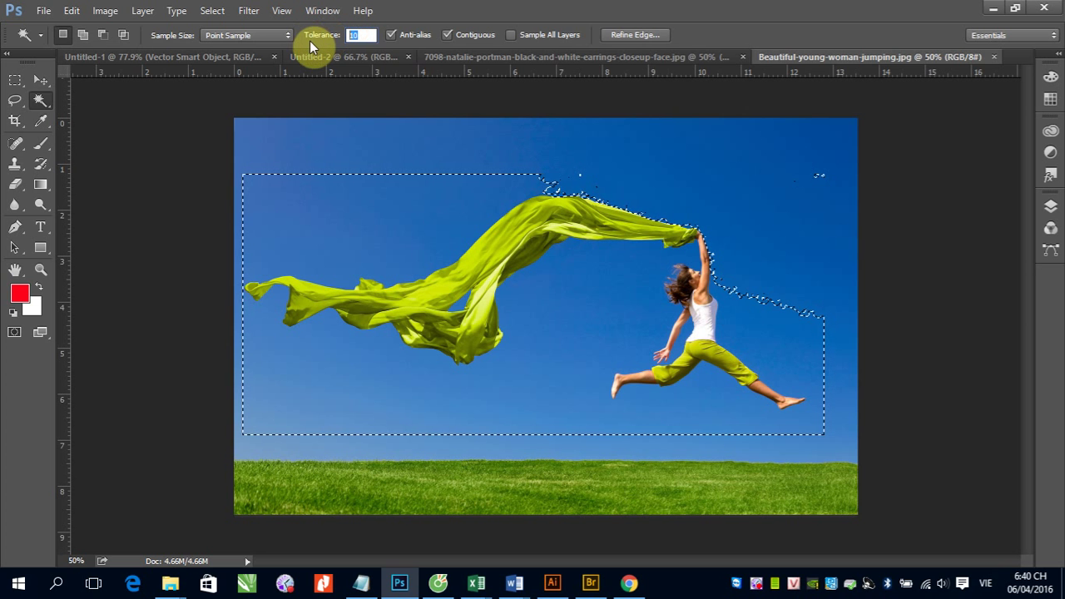
pyautogui.write('32')
pyautogui.press('Return')
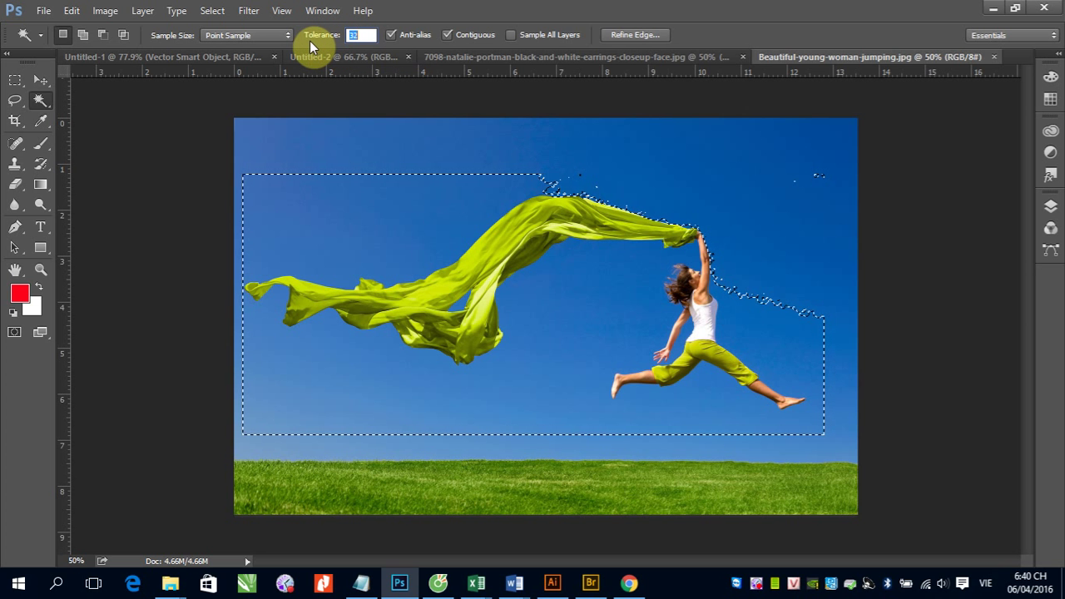
pyautogui.write('2')
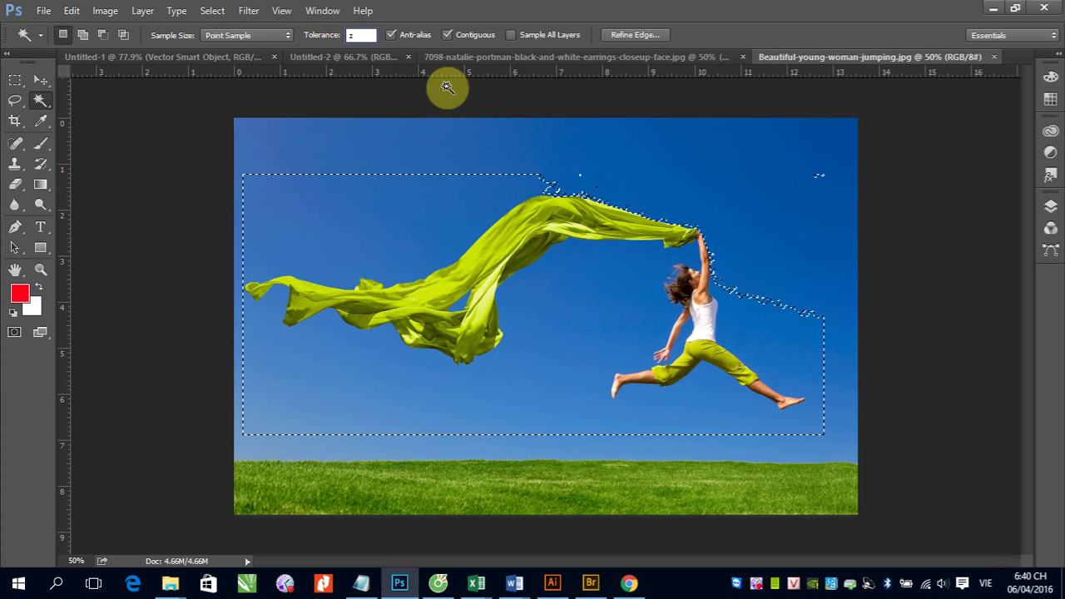
pyautogui.click(359, 35)
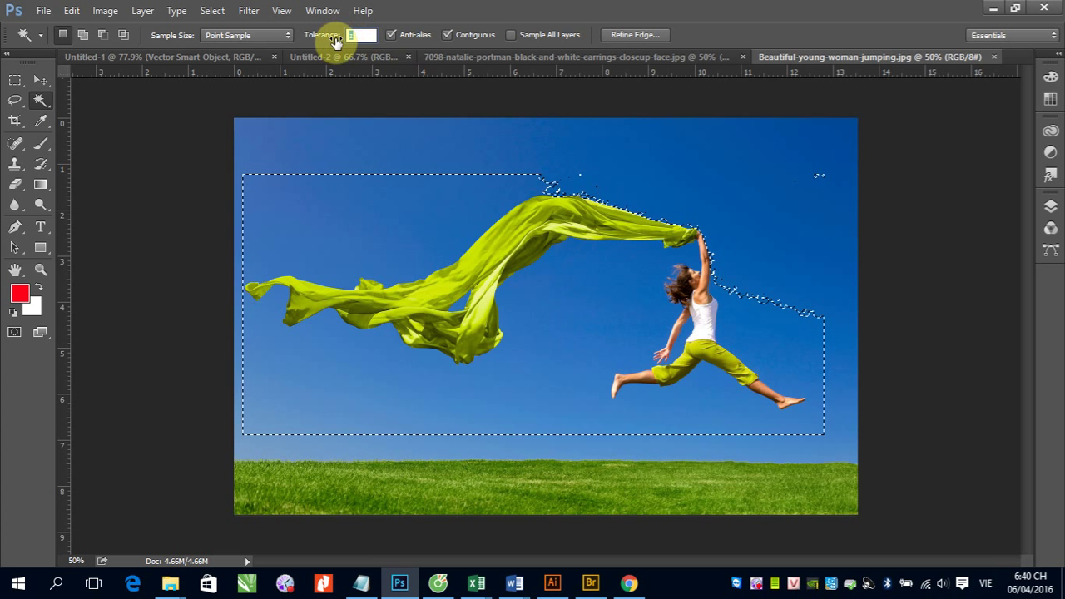
pyautogui.write('30')
pyautogui.click(562, 184)
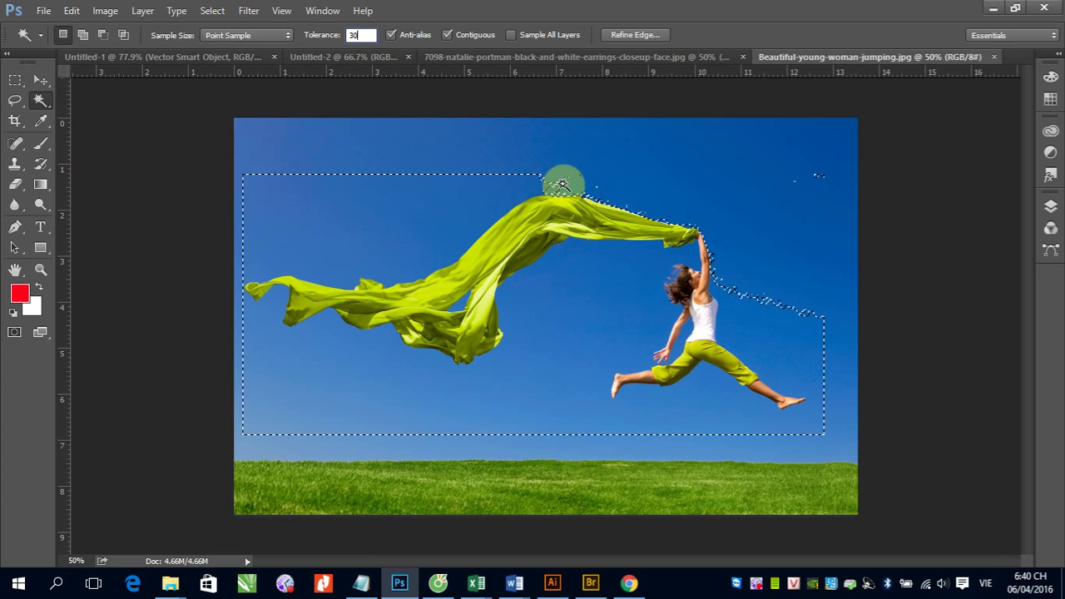
pyautogui.press('alt')
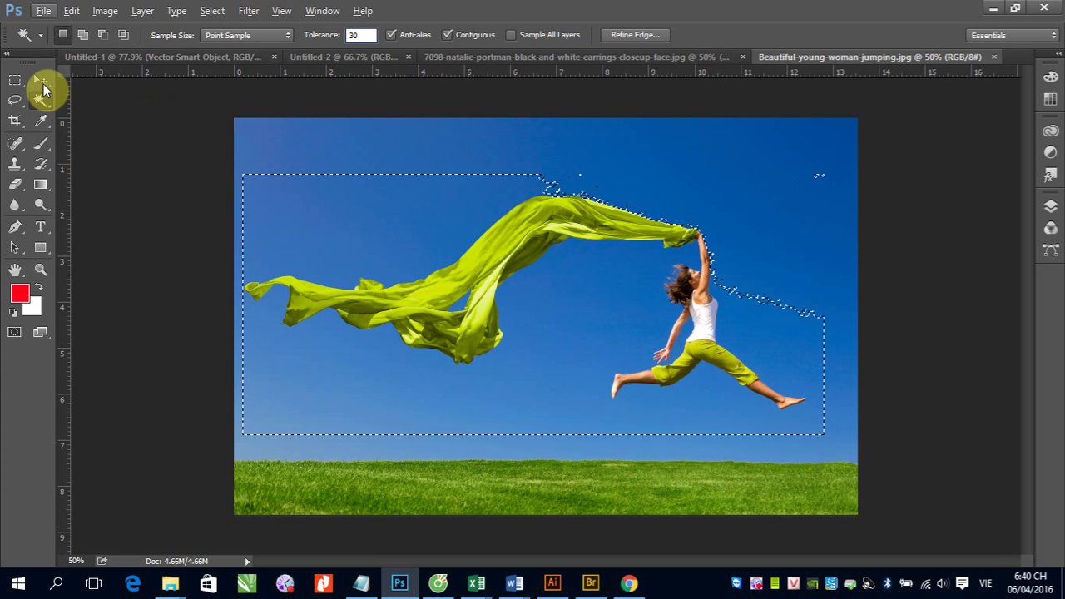
pyautogui.click(43, 84)
pyautogui.hotkey('ctrl', 'z')
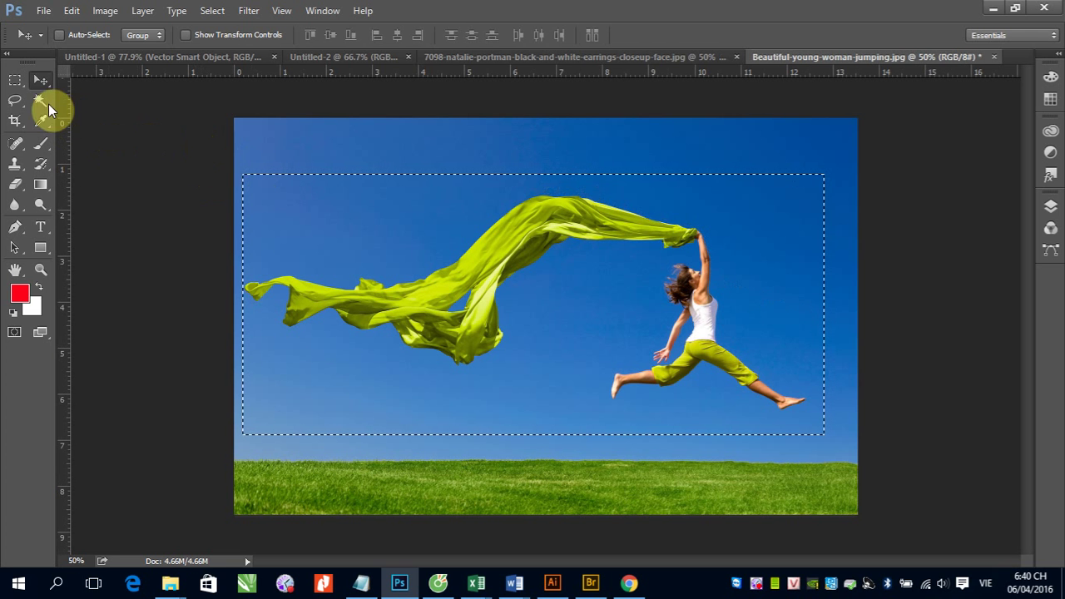
# - Magic Wand-subtract every sky patch and stray fragment inside the rectangle, leaving only scarf and woman
pyautogui.click(41, 101)
pyautogui.click(752, 259)
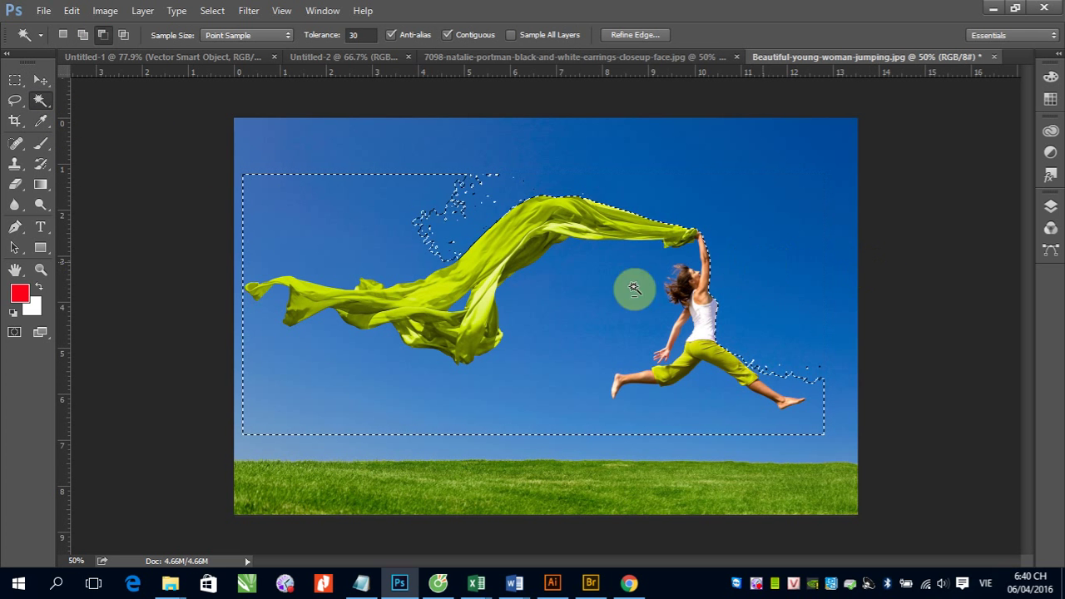
pyautogui.click(563, 308)
pyautogui.click(434, 407)
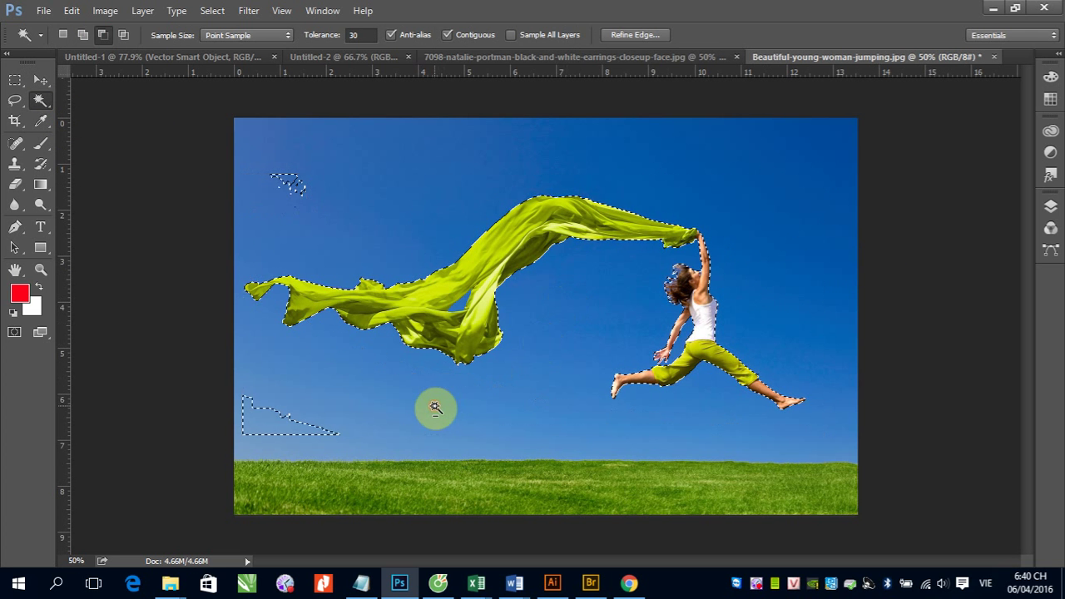
pyautogui.click(289, 429)
pyautogui.click(300, 185)
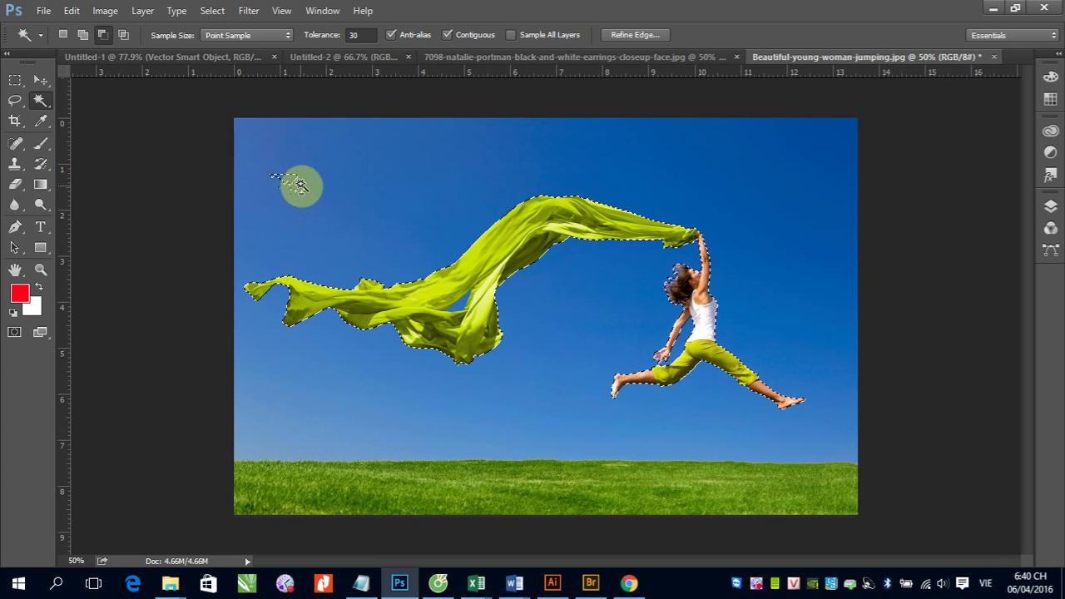
pyautogui.click(552, 283)
pyautogui.click(678, 307)
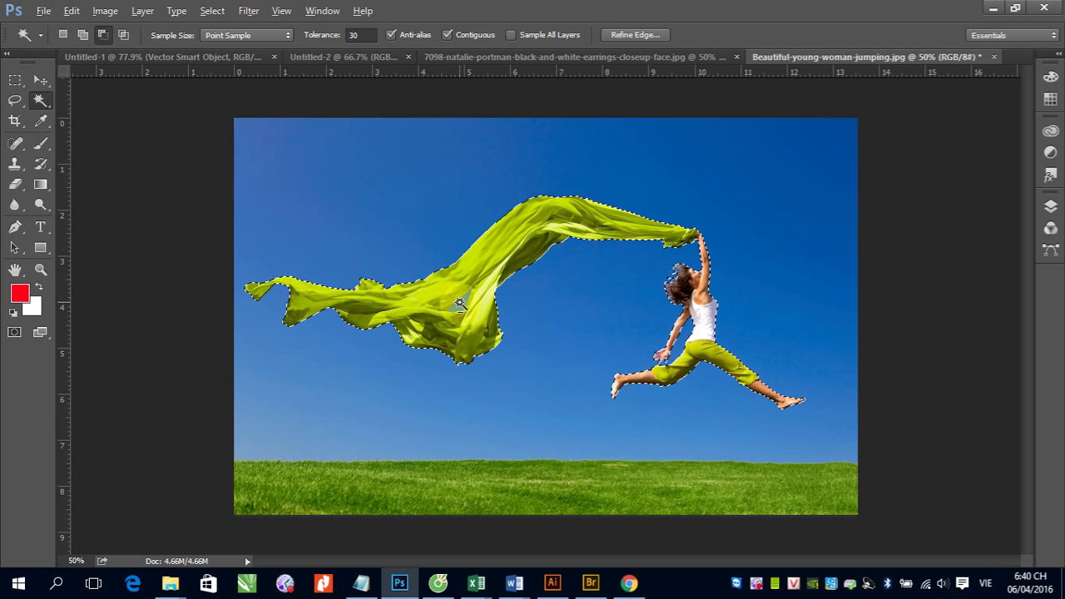
pyautogui.click(571, 306)
pyautogui.click(748, 321)
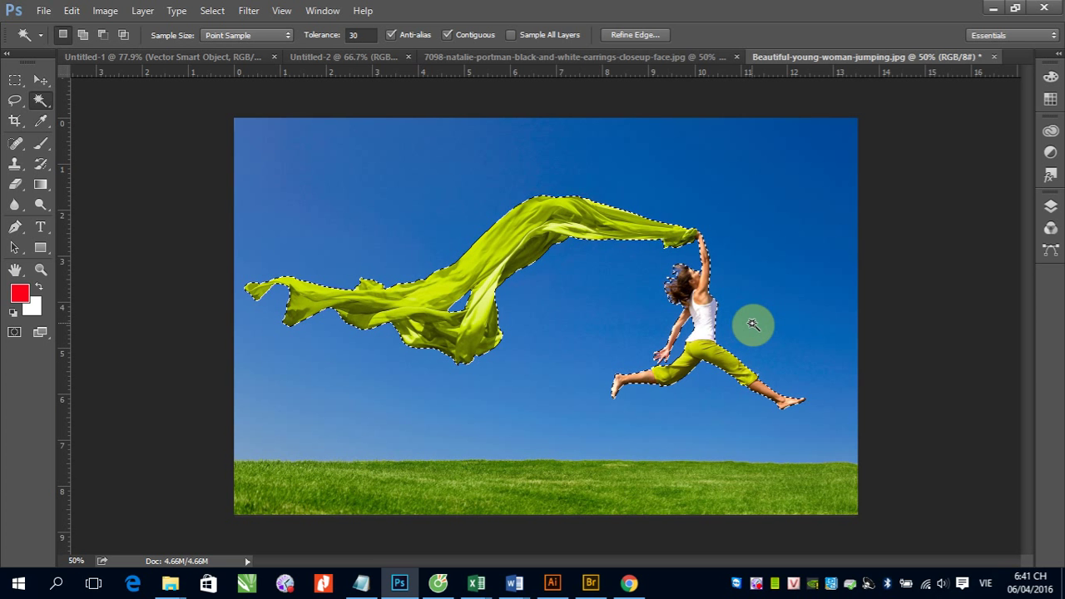
# - Copy the selected woman and scarf onto a new Layer 1, then bring up the Filter menu
pyautogui.hotkey('ctrl', 'j')
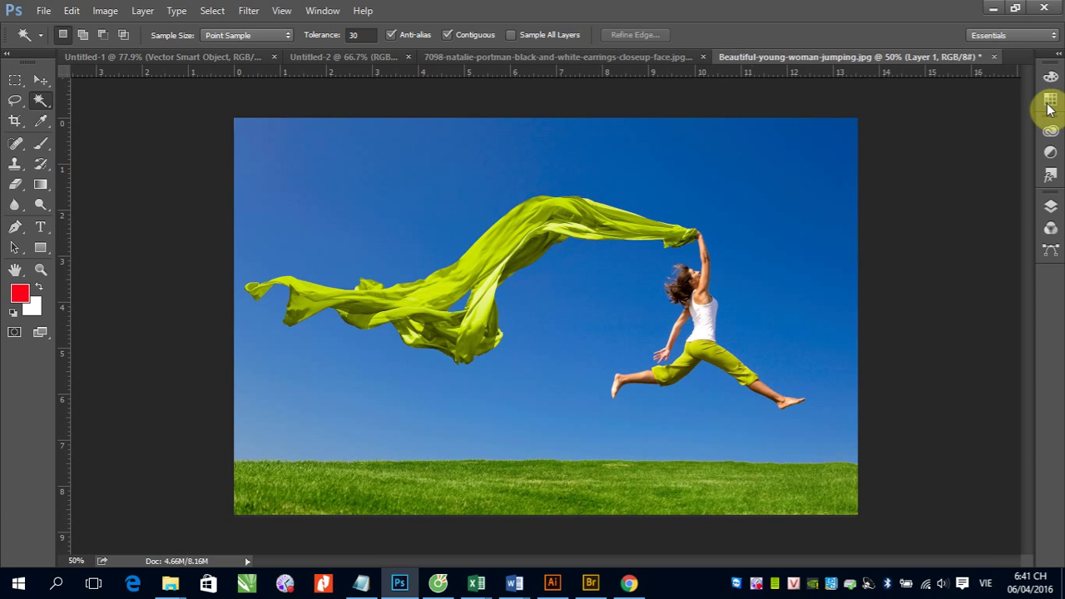
pyautogui.click(1049, 206)
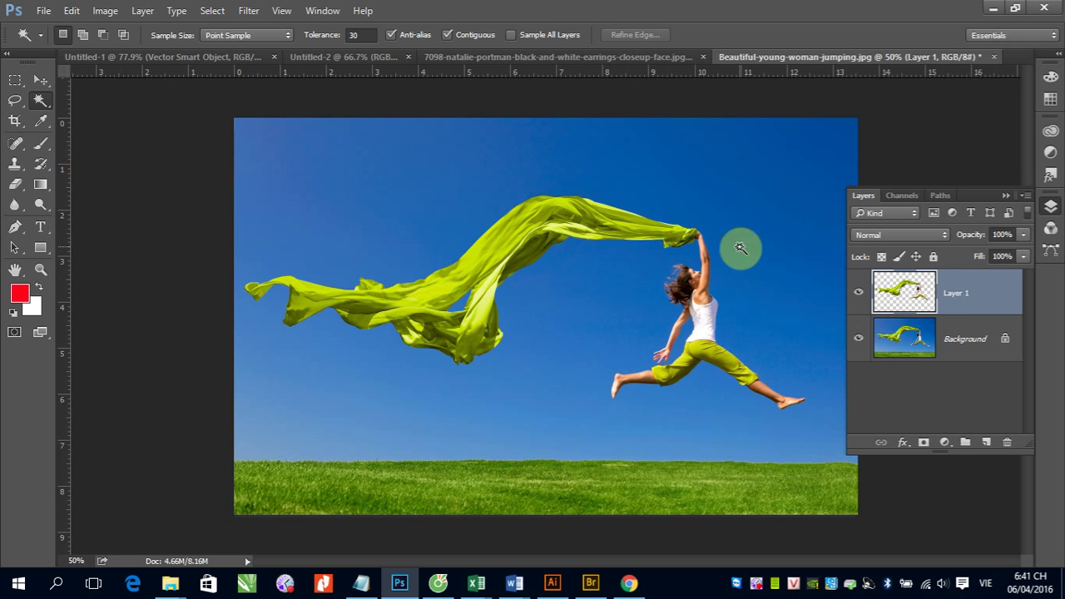
pyautogui.click(40, 79)
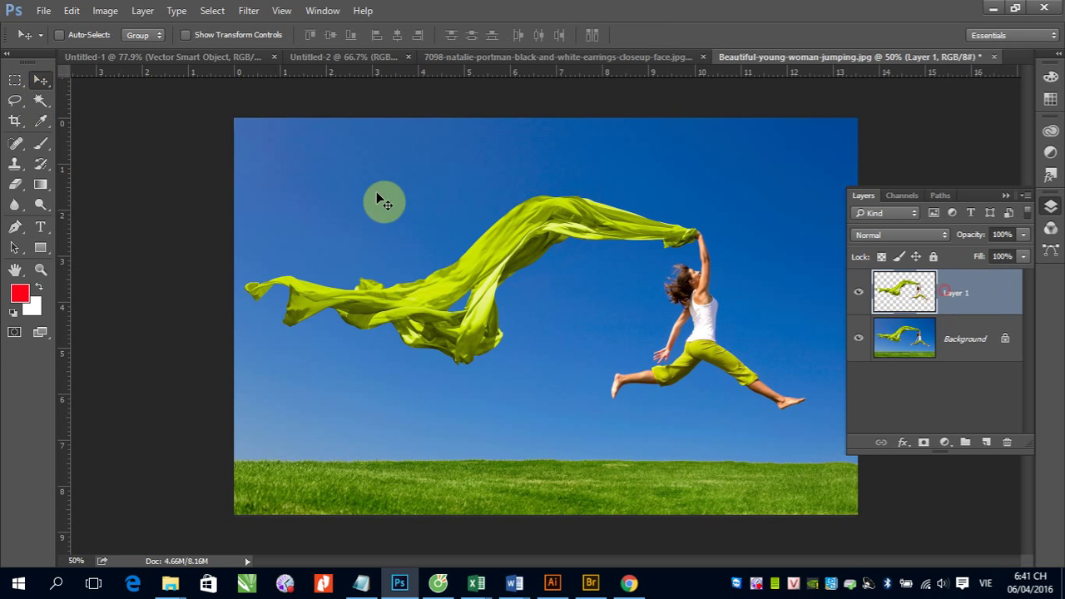
pyautogui.click(249, 12)
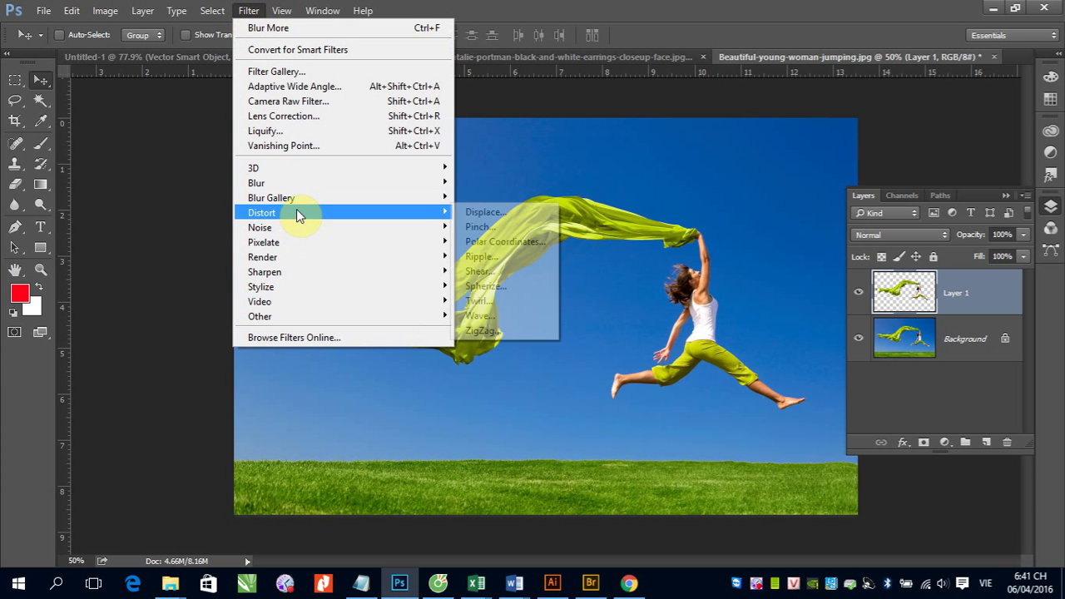
pyautogui.moveTo(256, 183)
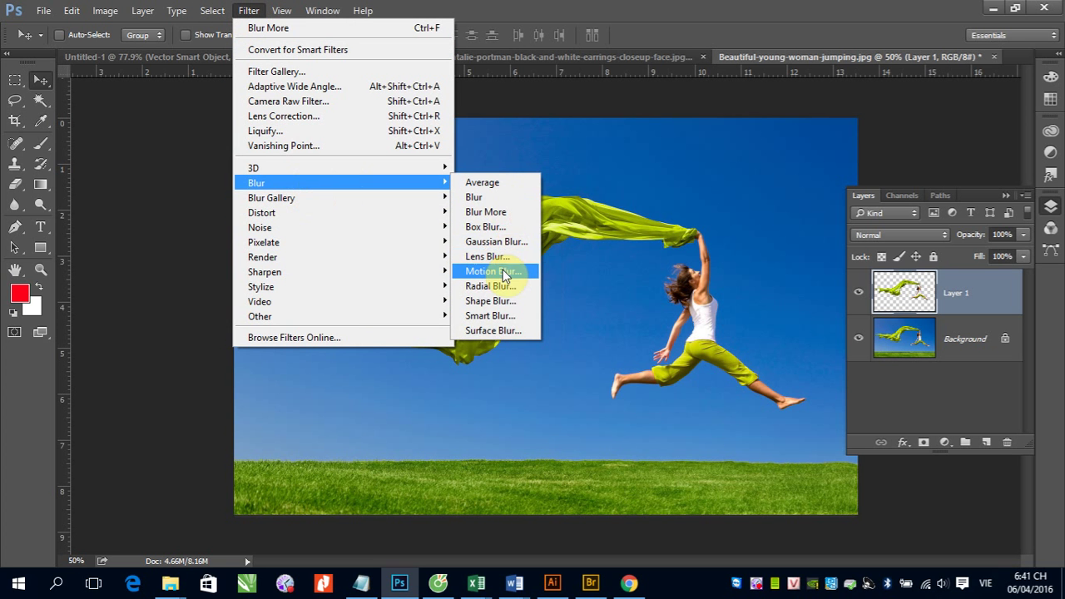
# - Open Motion Blur for Layer 1 and frame the woman's body in the 50% preview
pyautogui.click(502, 271)
pyautogui.moveTo(517, 106)
pyautogui.mouseDown()
pyautogui.moveTo(323, 158)
pyautogui.moveTo(344, 151)
pyautogui.mouseUp()
pyautogui.click(283, 329)
pyautogui.click(283, 329)
pyautogui.click(283, 330)
pyautogui.click(283, 330)
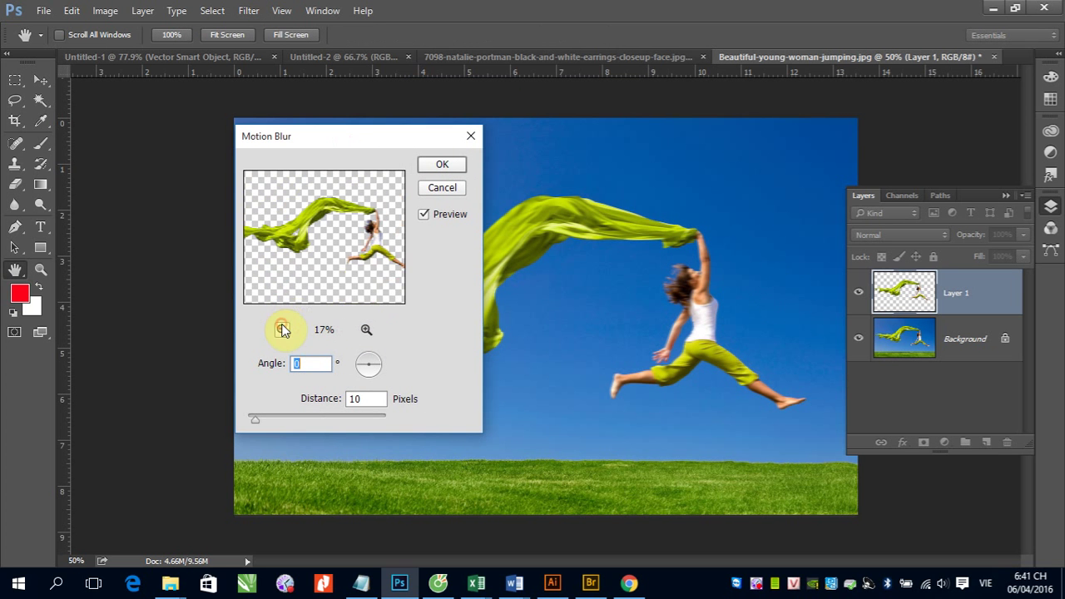
pyautogui.click(366, 330)
pyautogui.click(366, 329)
pyautogui.click(366, 330)
pyautogui.moveTo(376, 262); pyautogui.dragTo(308, 280)
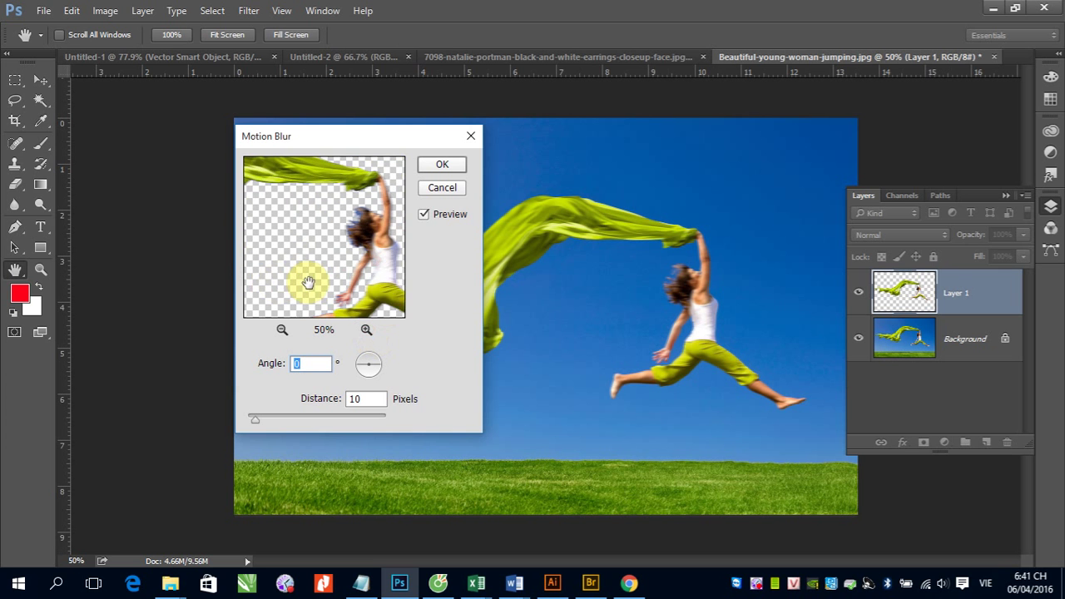
pyautogui.moveTo(388, 279); pyautogui.dragTo(335, 283)
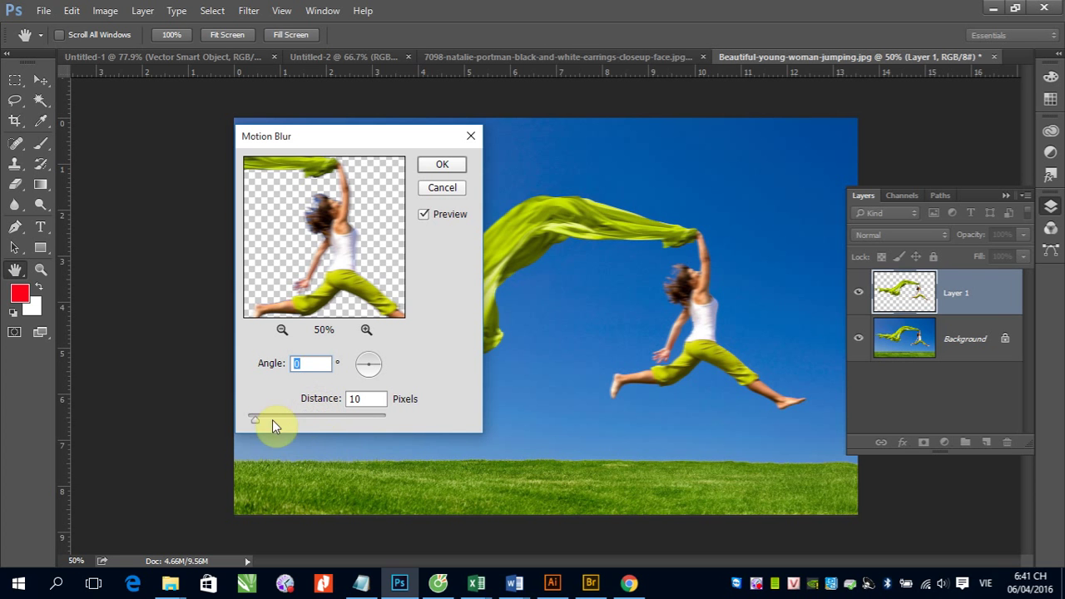
# - Try Motion Blur distances of 46 pixels, much higher, then 19, and cancel without applying
pyautogui.moveTo(257, 421); pyautogui.dragTo(282, 421)
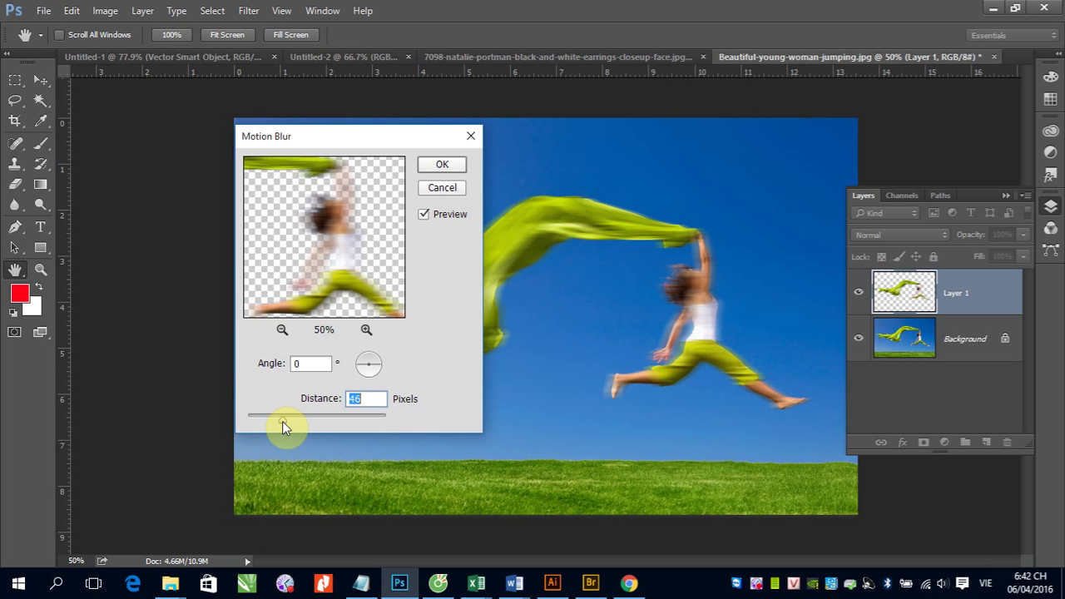
pyautogui.moveTo(282, 421); pyautogui.dragTo(343, 421)
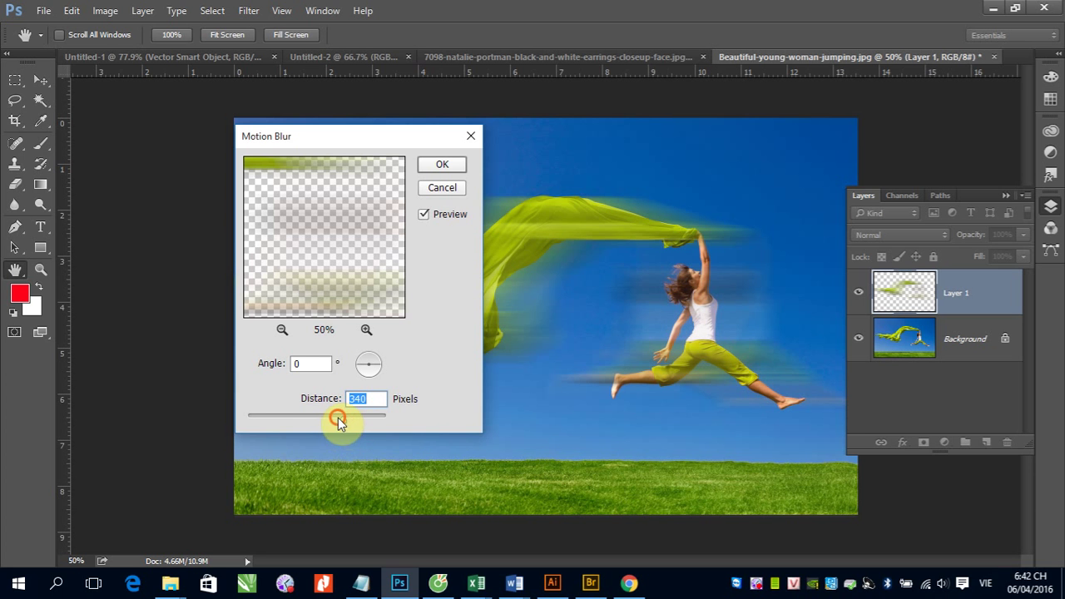
pyautogui.moveTo(338, 417); pyautogui.dragTo(261, 419)
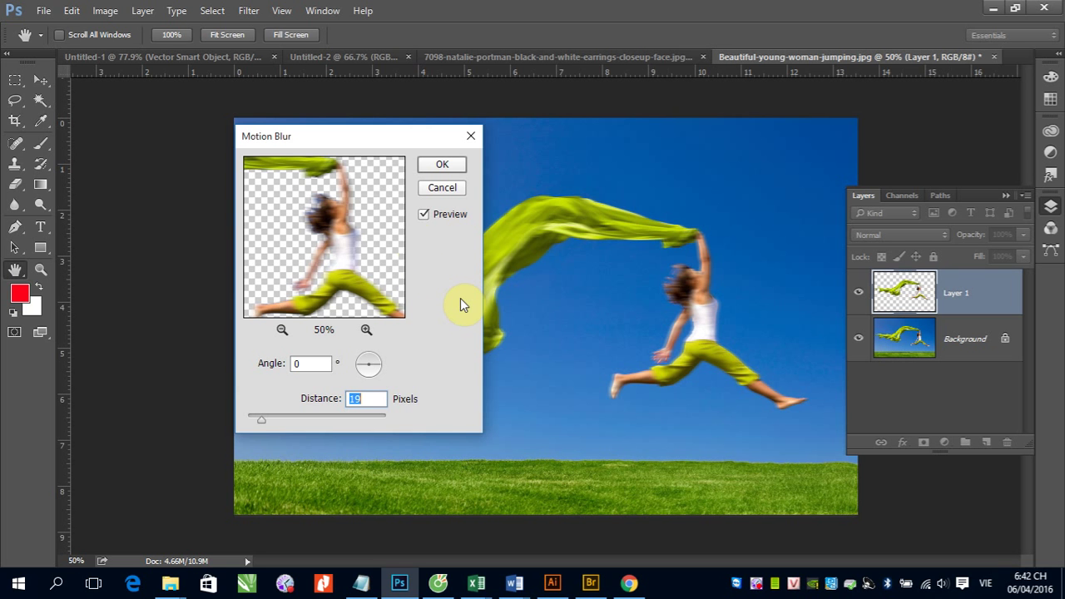
pyautogui.click(442, 187)
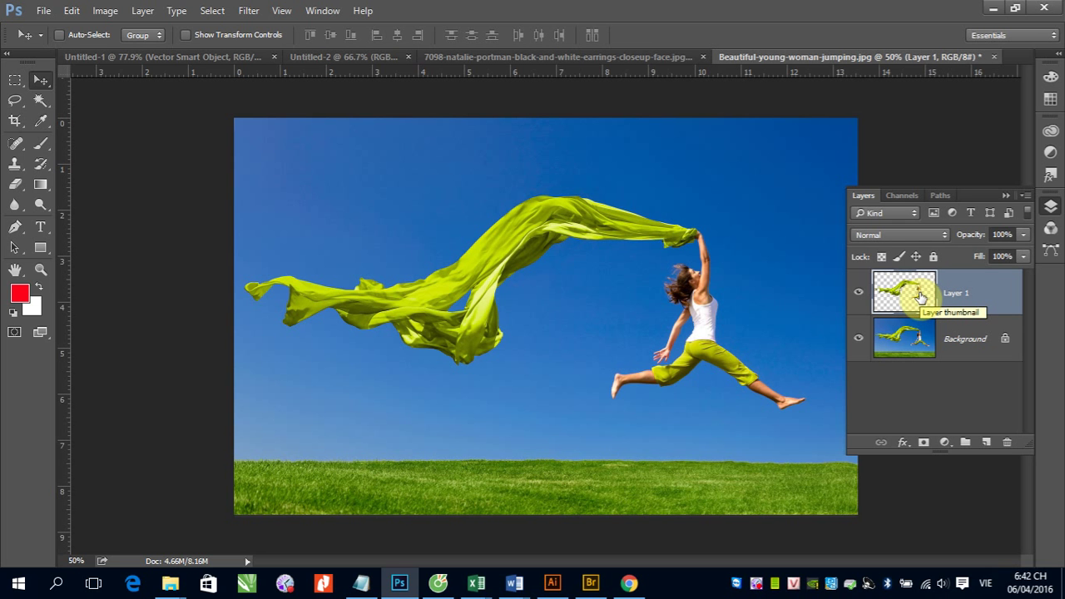
# - Create Layer 1 copy and Layer 1 copy 2 offset leftward, then reselect Layer 1
pyautogui.click(743, 324)
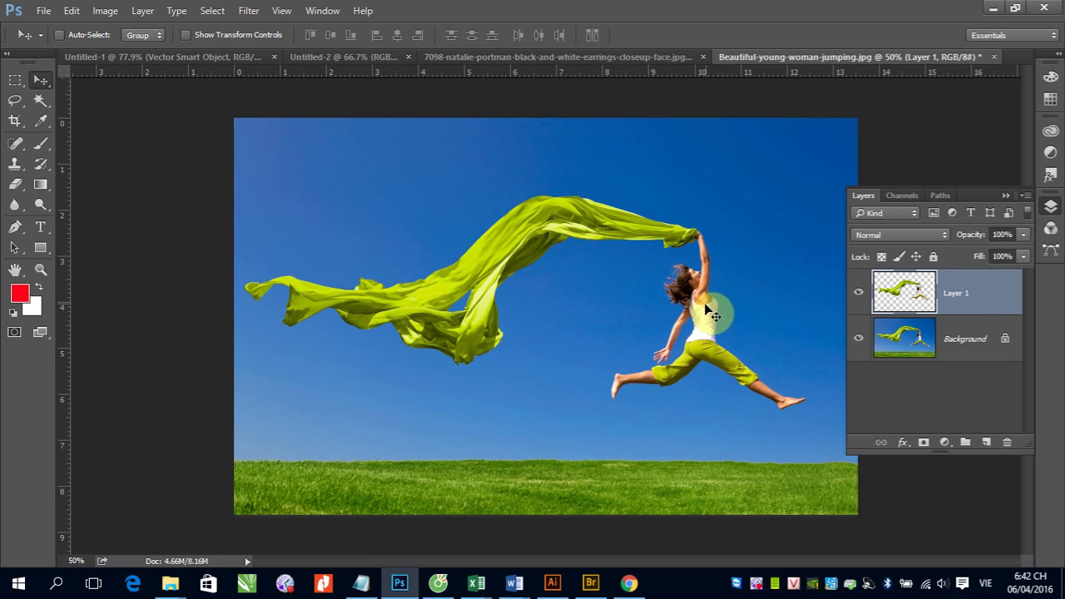
pyautogui.moveTo(706, 308)
pyautogui.mouseDown()
pyautogui.moveTo(672, 326)
pyautogui.moveTo(597, 329)
pyautogui.mouseUp()
pyautogui.hotkey('ctrl', 'j')
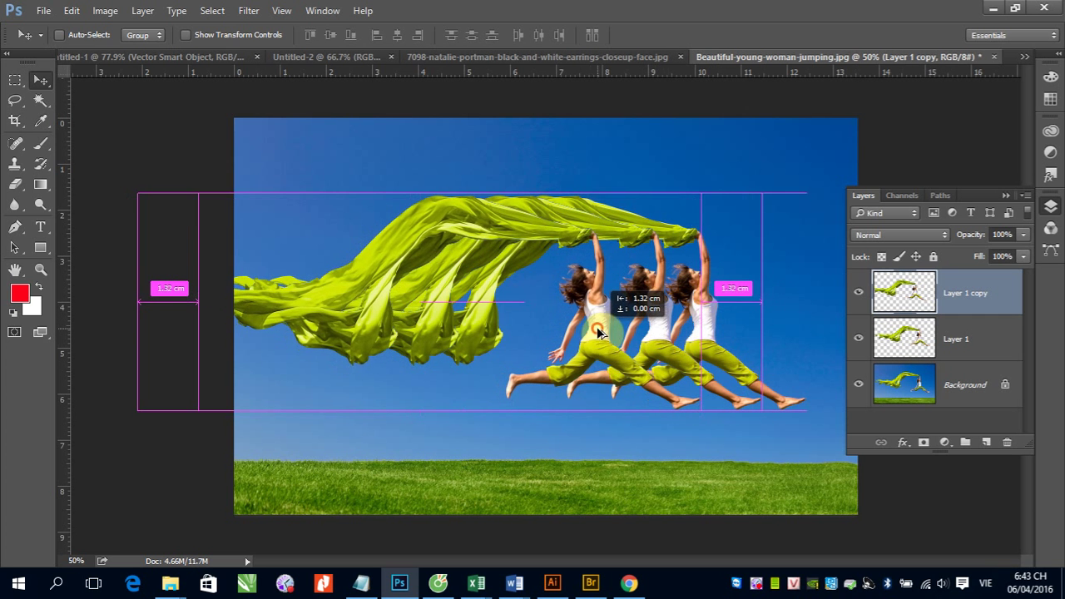
pyautogui.hotkey('ctrl', 'j')
pyautogui.click(984, 389)
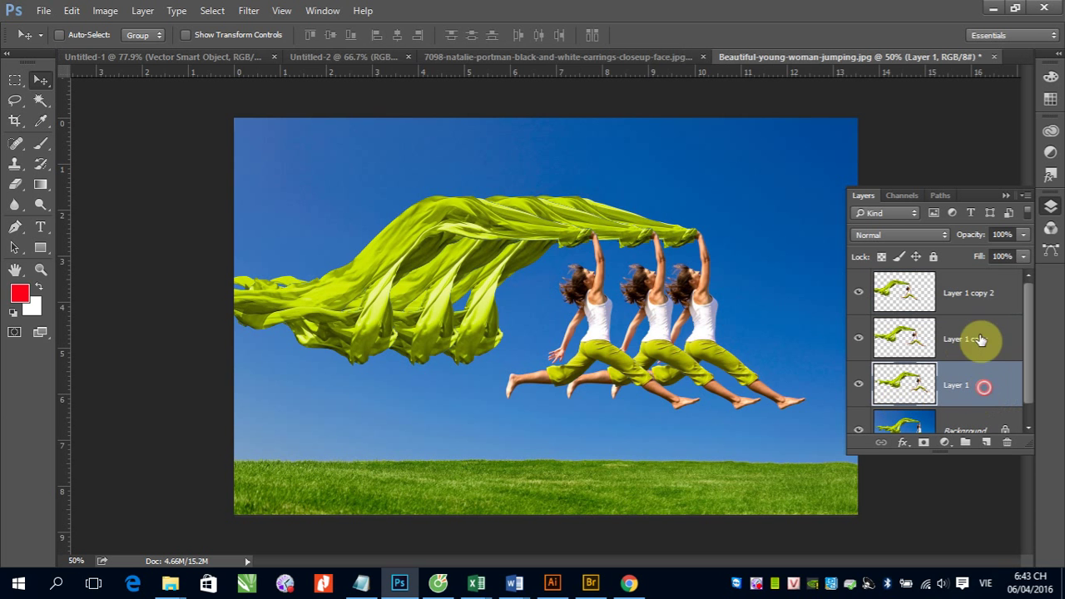
# - Dismiss Layer Style and restack: Layer 1 on top, then Layer 1 copy, then Layer 1 copy 2
pyautogui.doubleClick(978, 386)
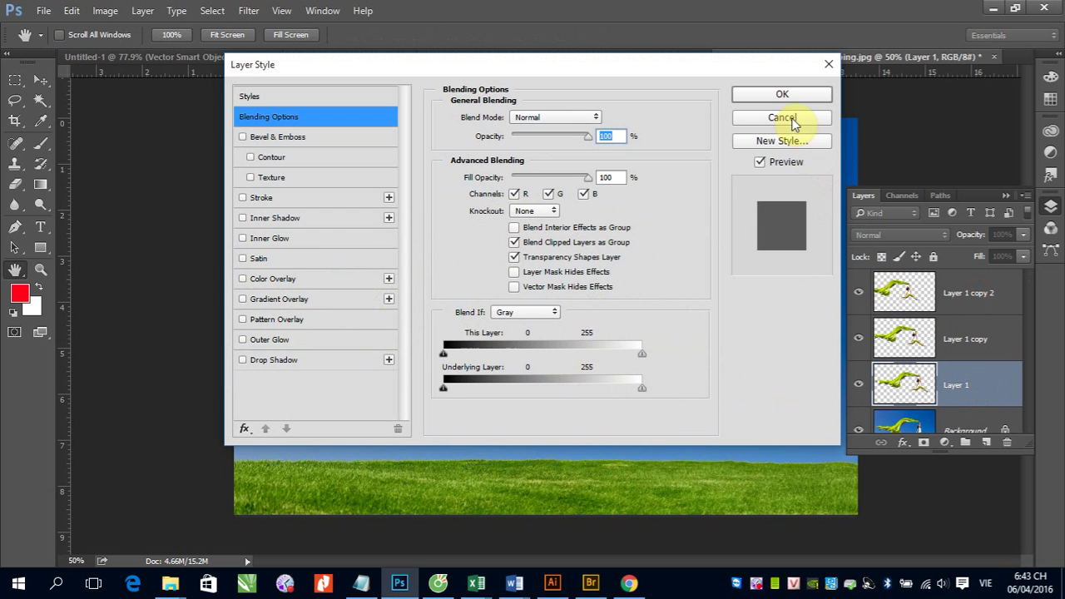
pyautogui.click(782, 117)
pyautogui.moveTo(986, 383); pyautogui.dragTo(967, 308)
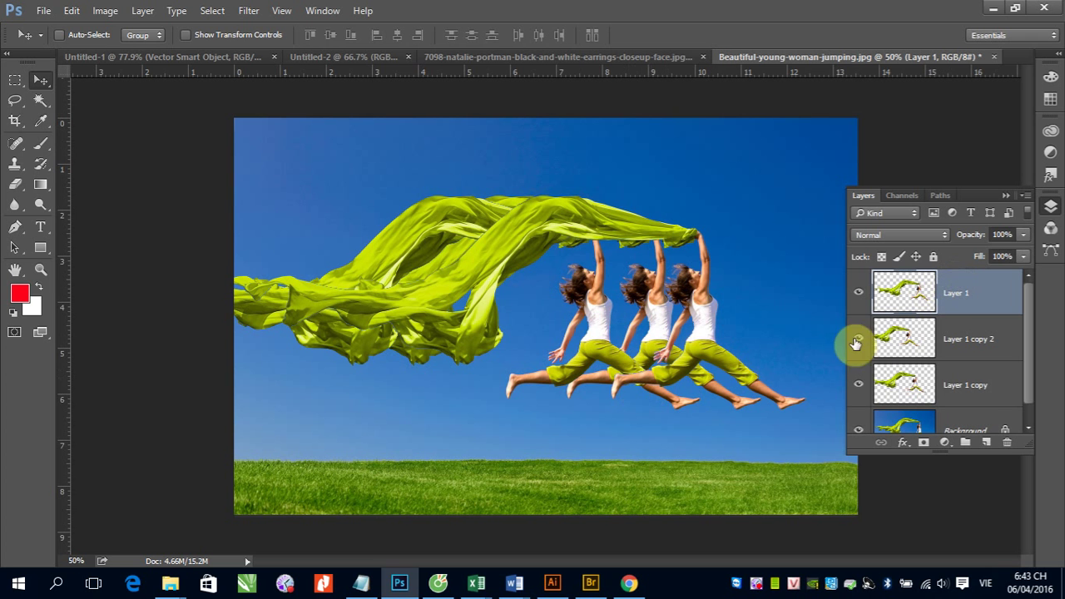
pyautogui.moveTo(974, 389); pyautogui.dragTo(972, 331)
# - Apply a 0°, 277-pixel Motion Blur to Layer 1 copy 2
pyautogui.click(963, 395)
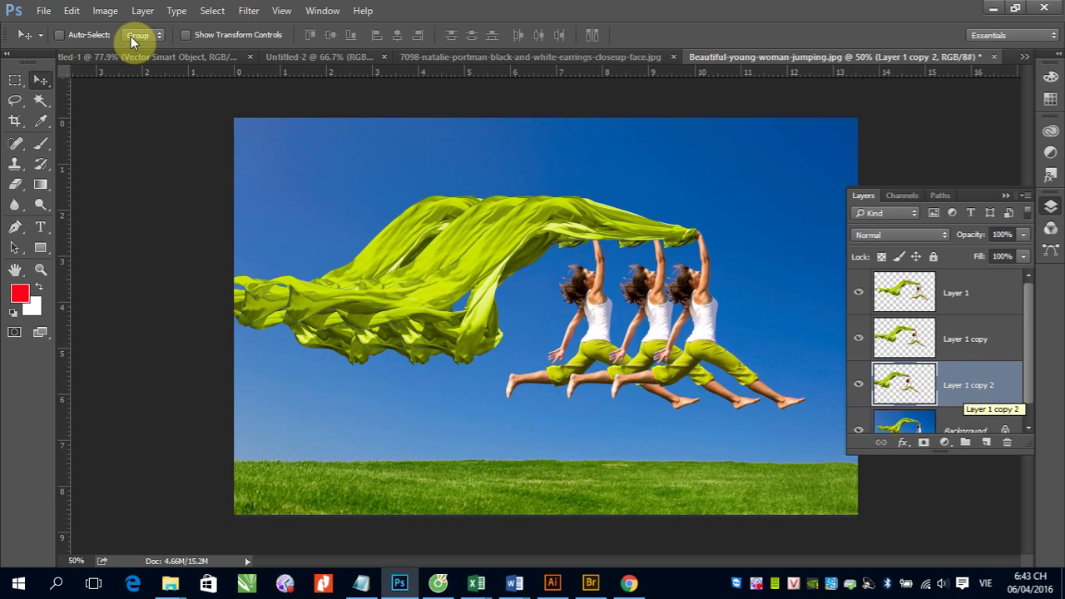
pyautogui.click(248, 10)
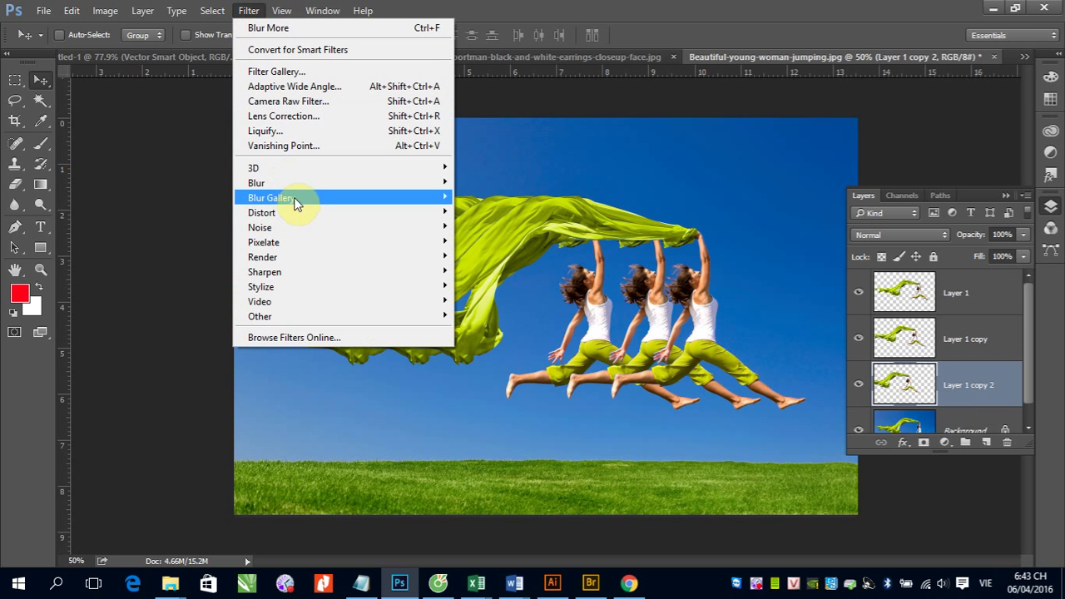
pyautogui.moveTo(256, 183)
pyautogui.click(482, 274)
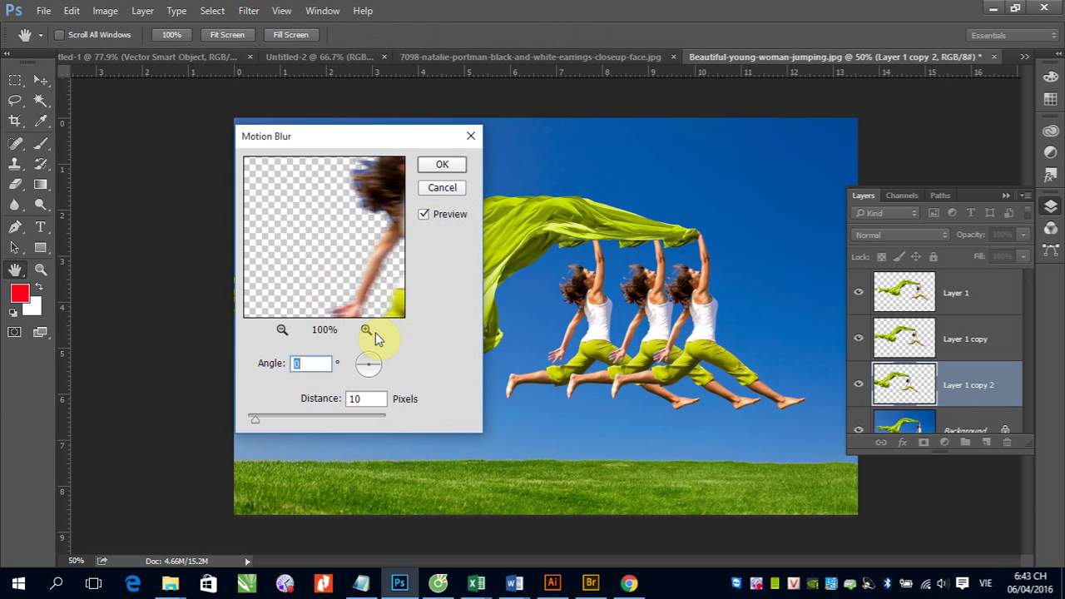
pyautogui.moveTo(268, 423); pyautogui.dragTo(336, 425)
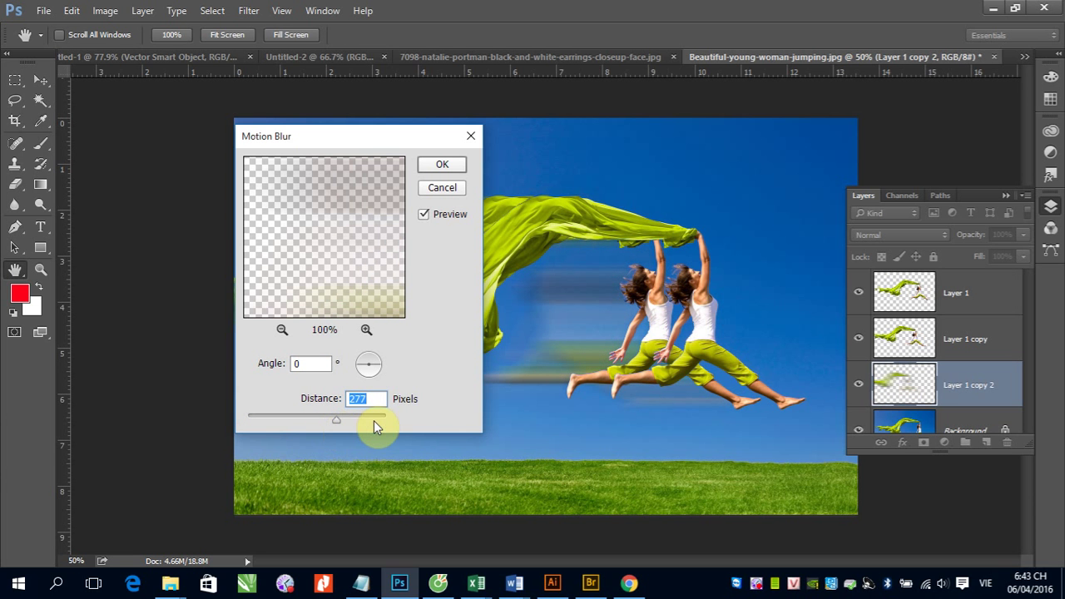
pyautogui.click(442, 164)
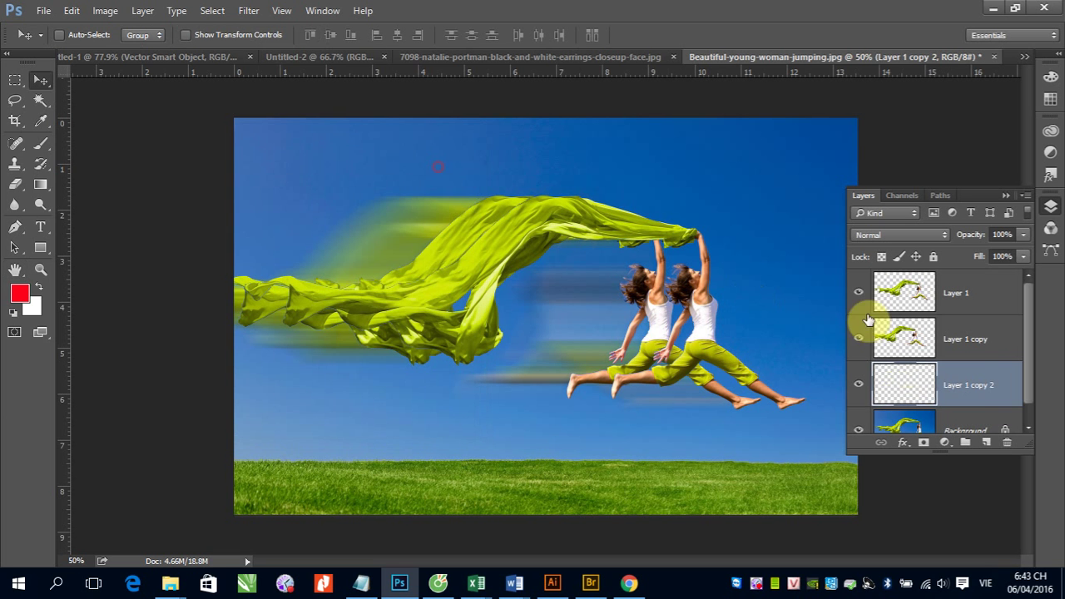
pyautogui.click(971, 341)
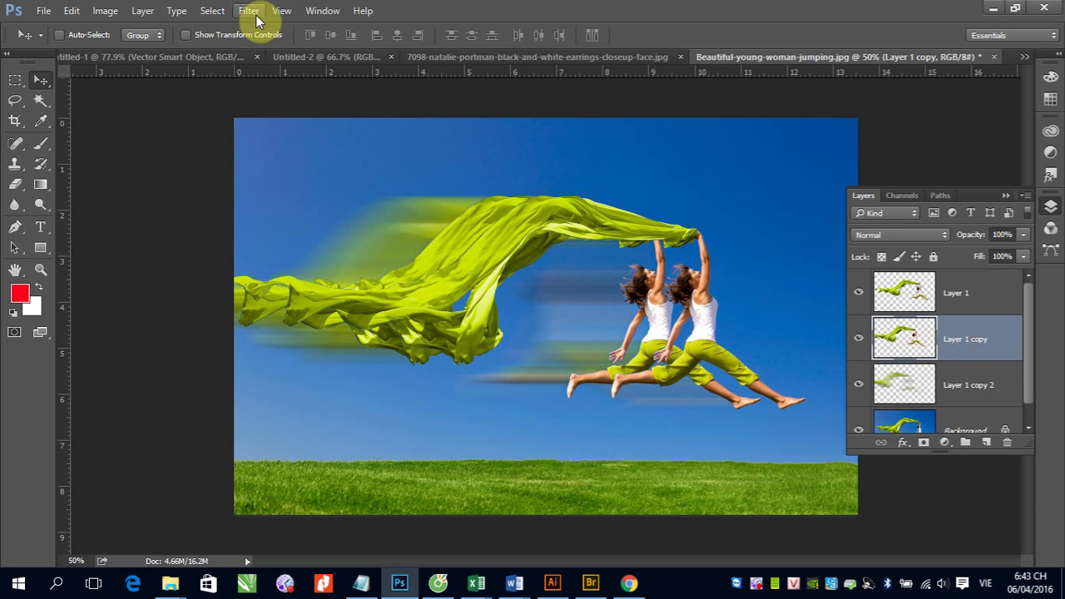
# - Replace the repeated 277-pixel blur on Layer 1 copy with a 204-pixel Motion Blur
pyautogui.click(251, 11)
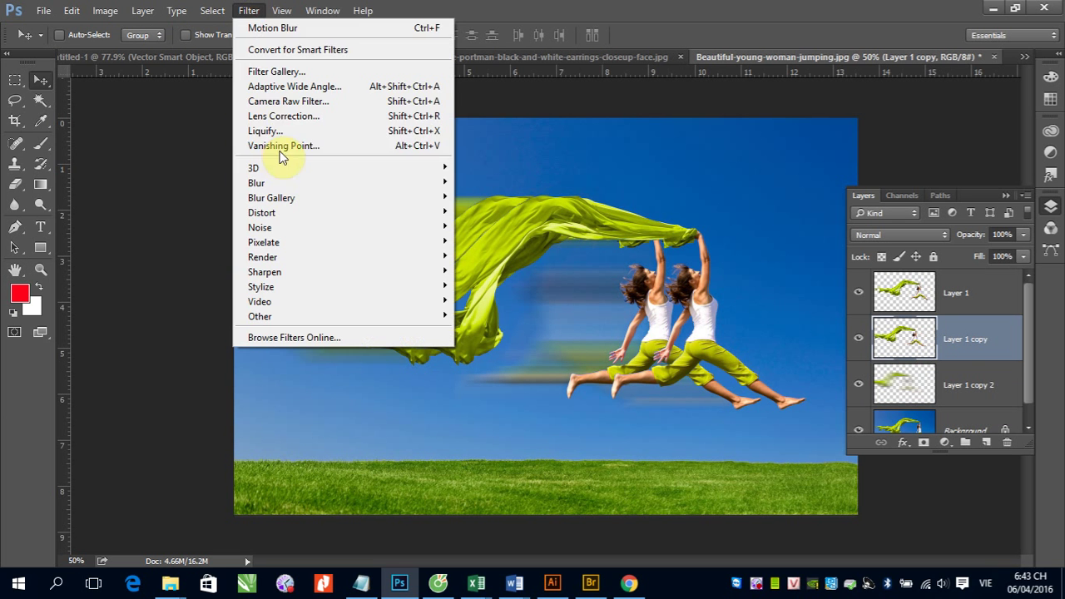
pyautogui.click(285, 28)
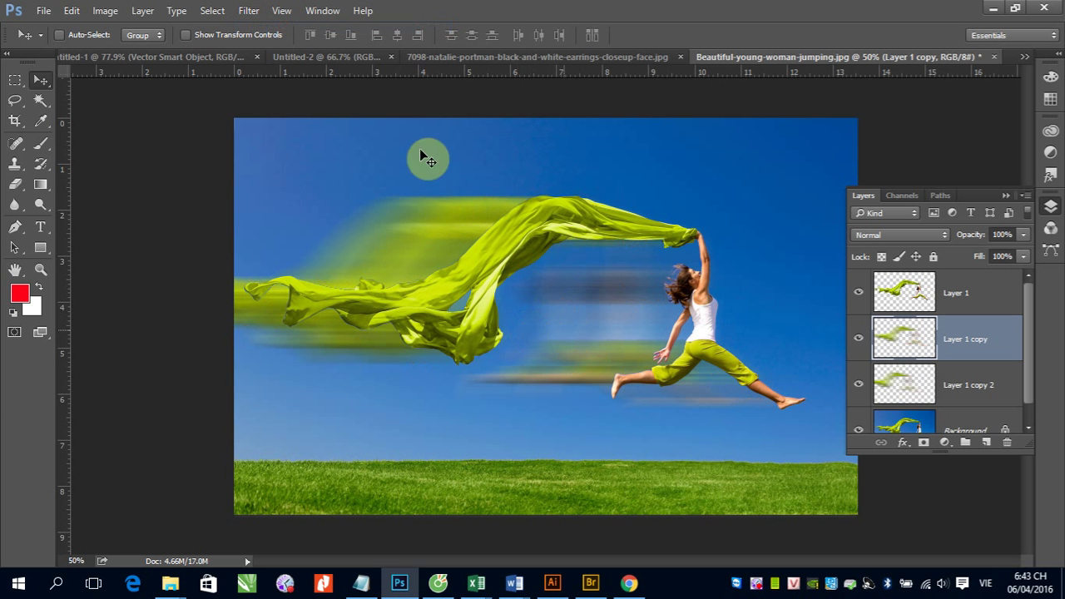
pyautogui.hotkey('ctrl', 'z')
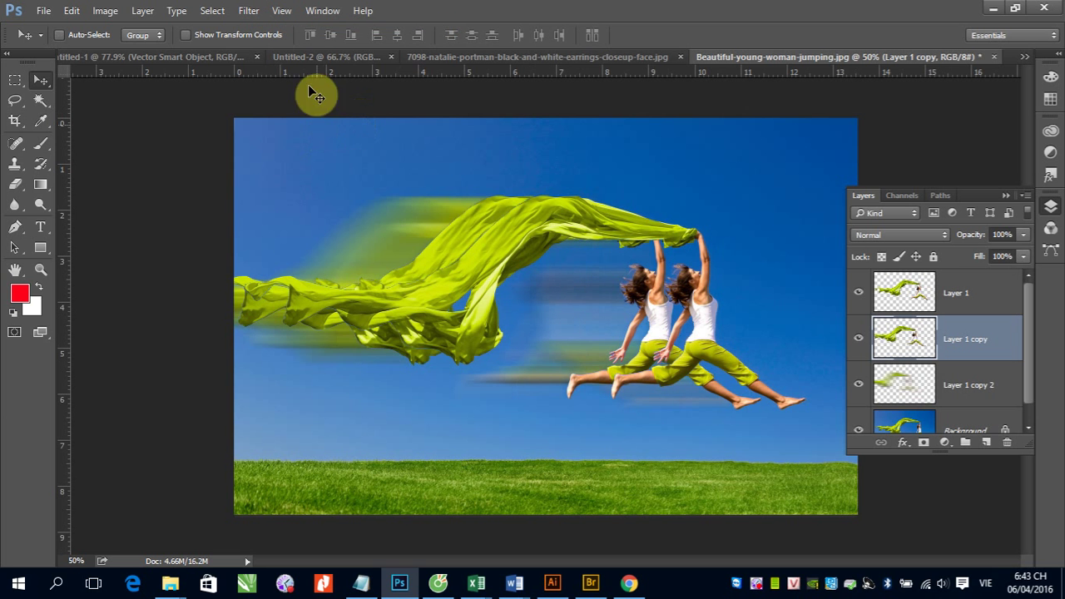
pyautogui.click(249, 11)
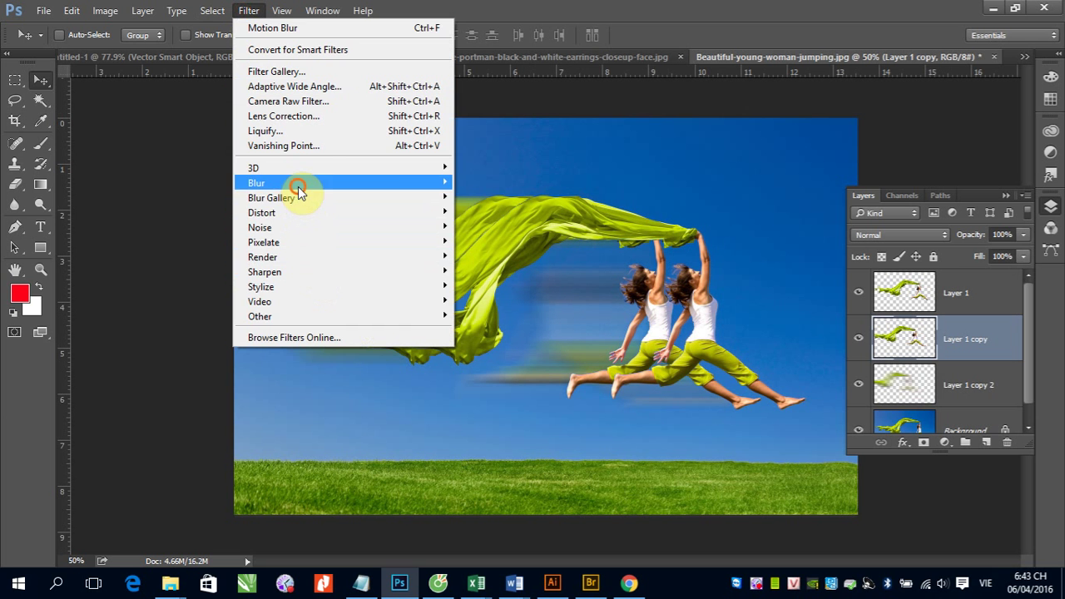
pyautogui.moveTo(256, 182)
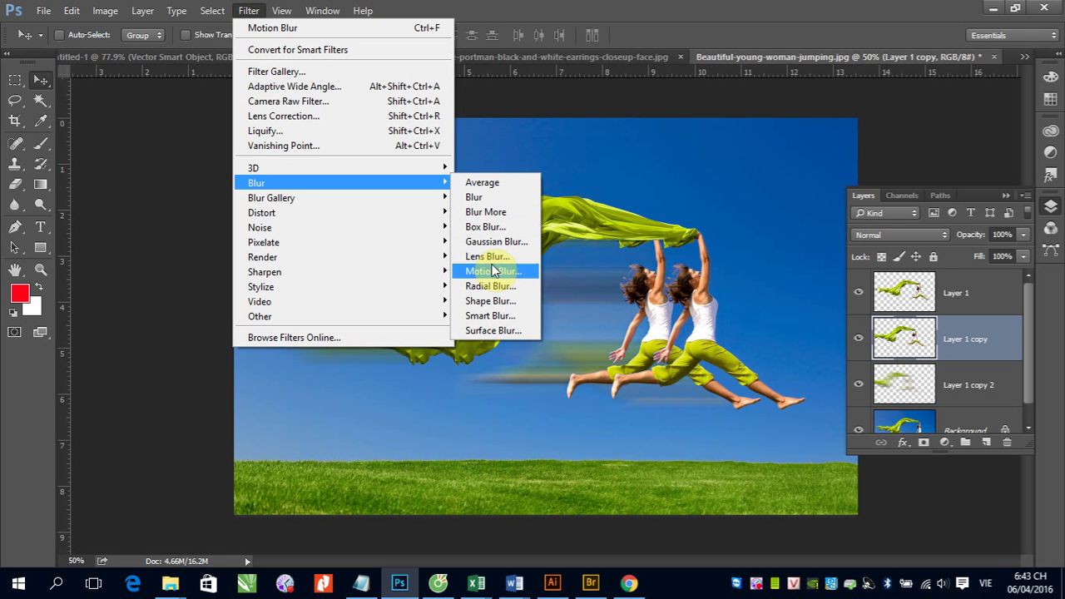
pyautogui.click(491, 272)
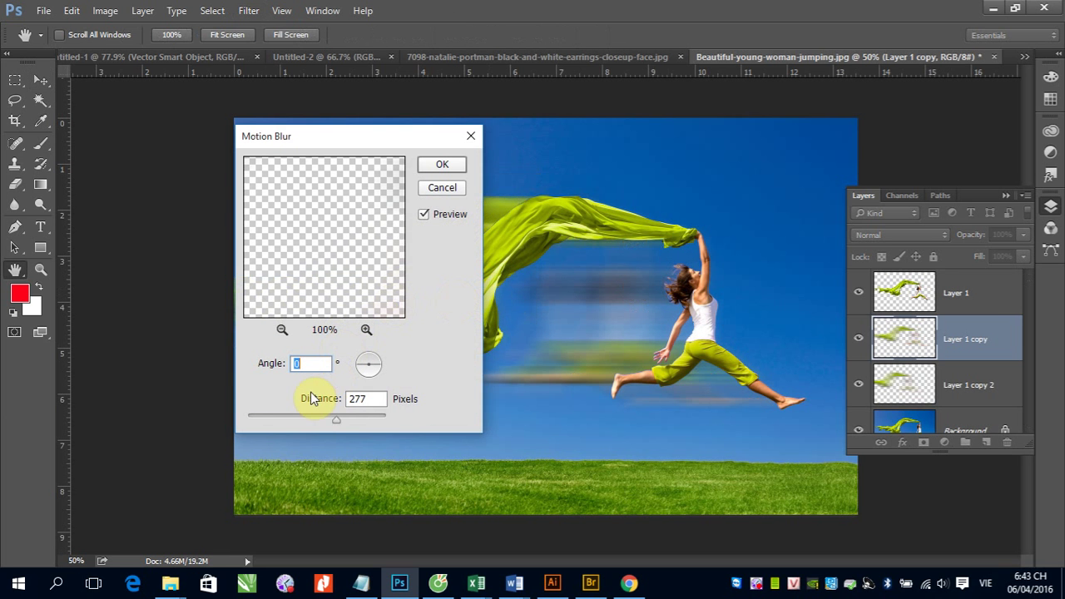
pyautogui.moveTo(335, 420); pyautogui.dragTo(319, 420)
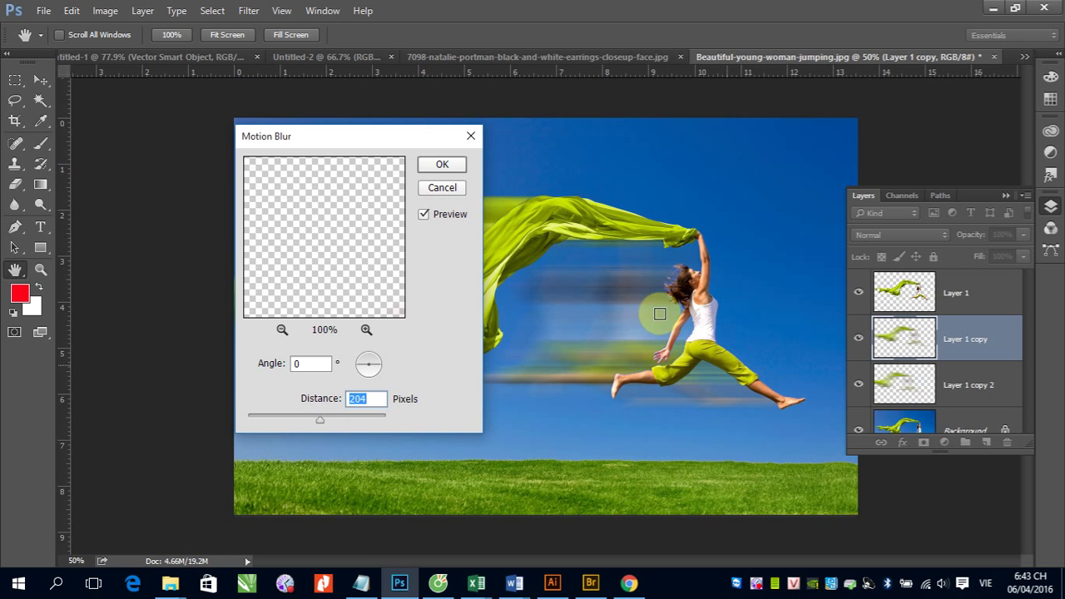
pyautogui.click(442, 165)
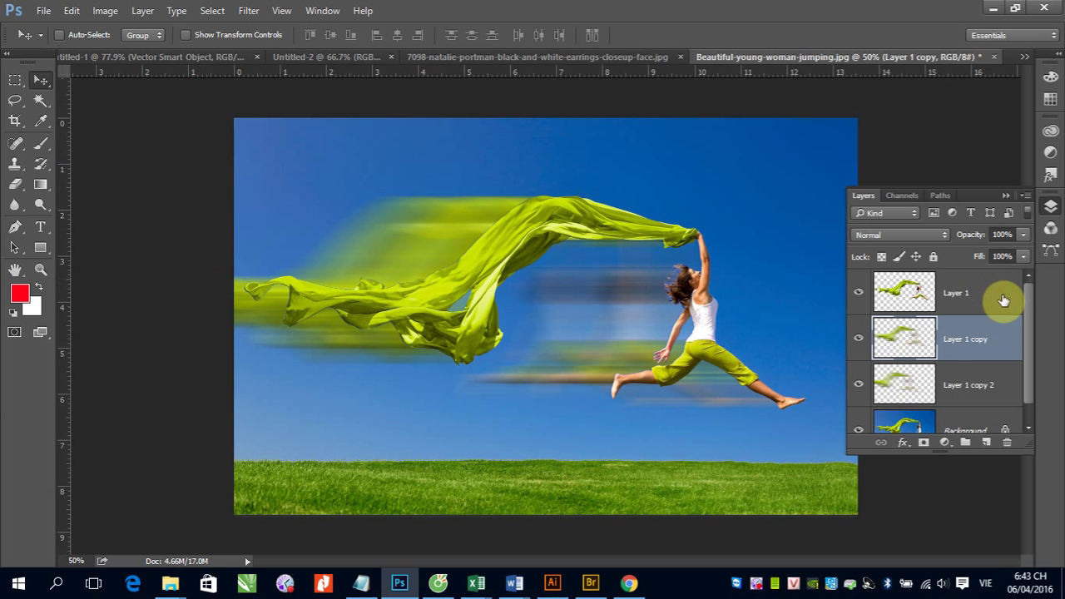
# - Give Layer 1 a light 0°, 5-pixel Motion Blur
pyautogui.click(971, 306)
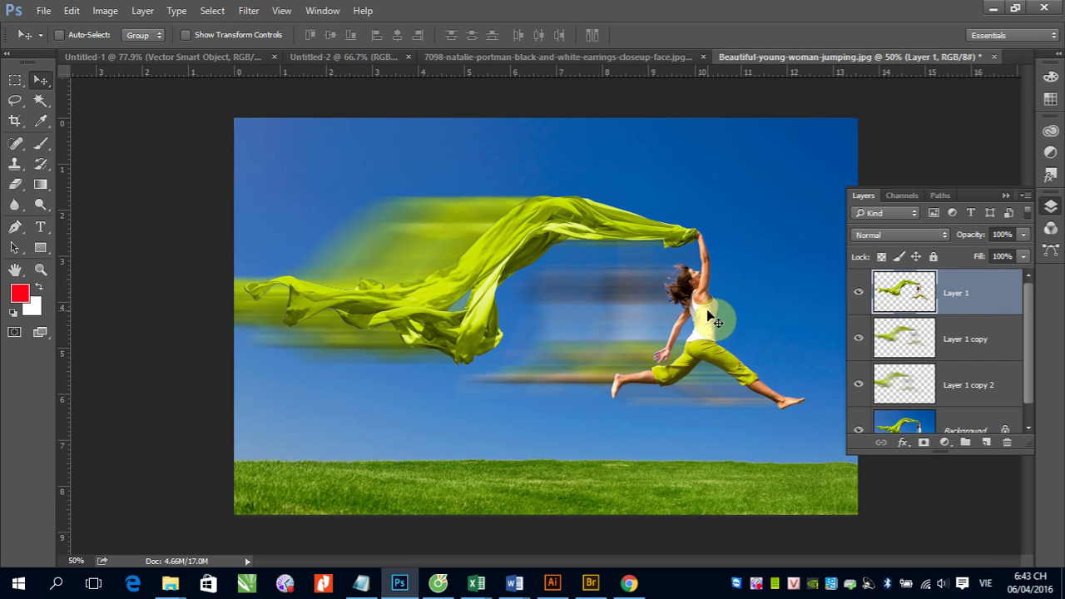
pyautogui.click(252, 13)
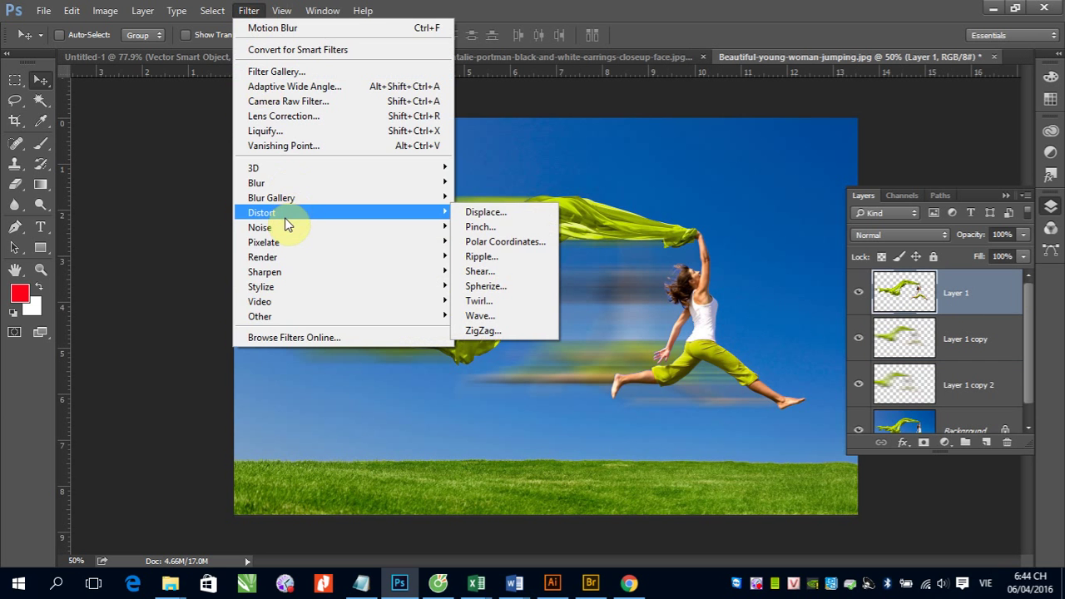
pyautogui.moveTo(256, 182)
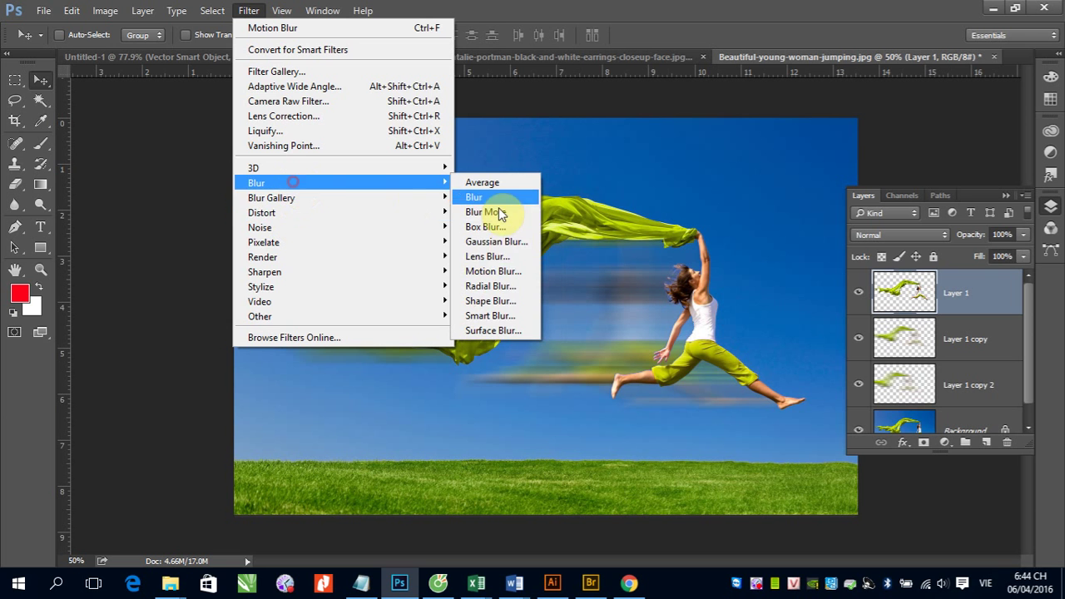
pyautogui.click(487, 271)
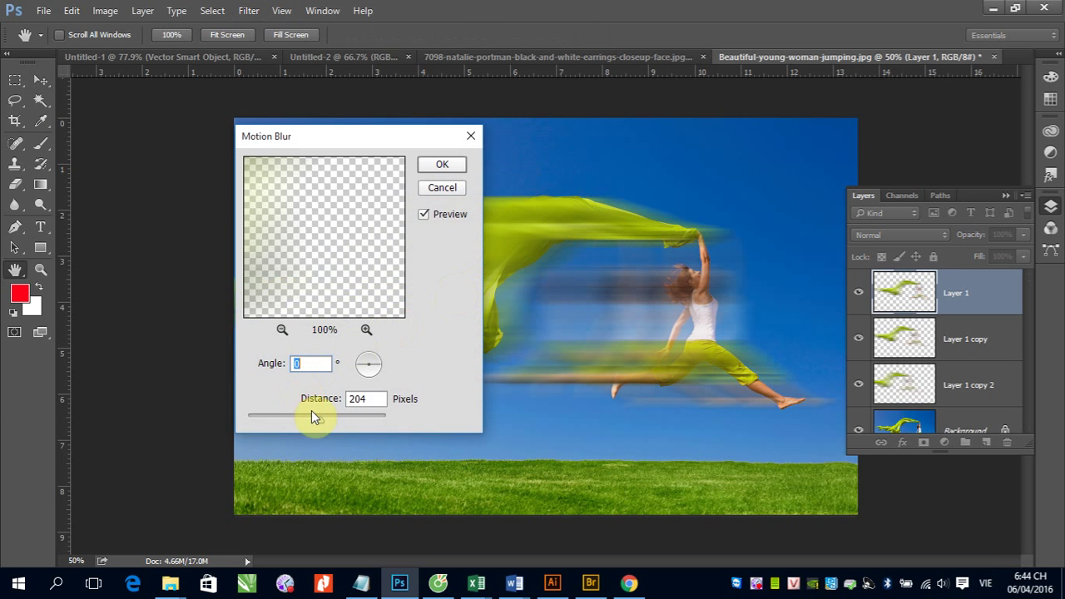
pyautogui.moveTo(320, 419); pyautogui.dragTo(251, 421)
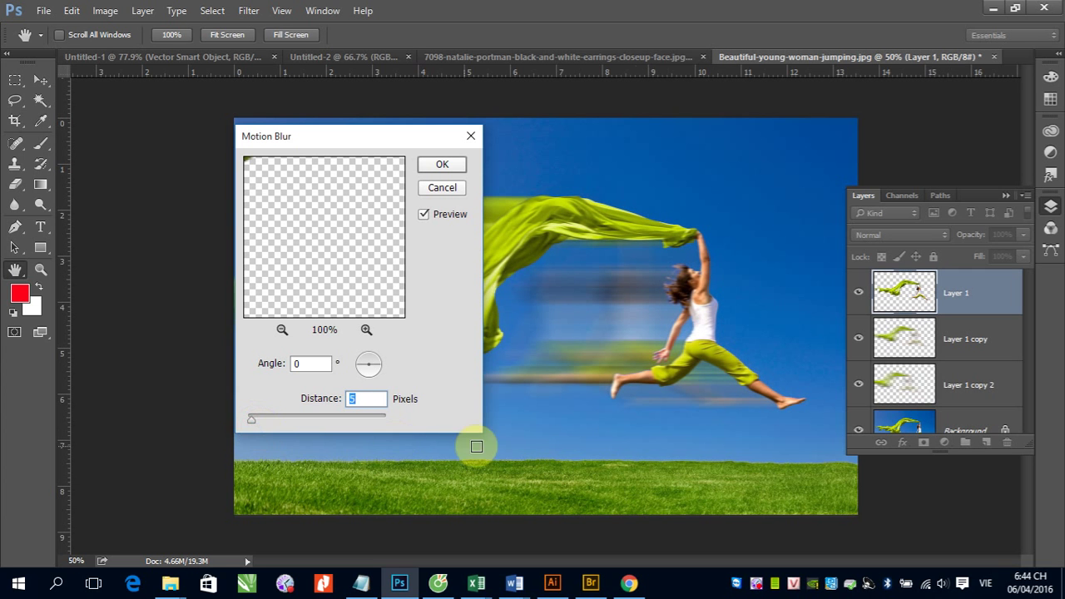
pyautogui.click(439, 166)
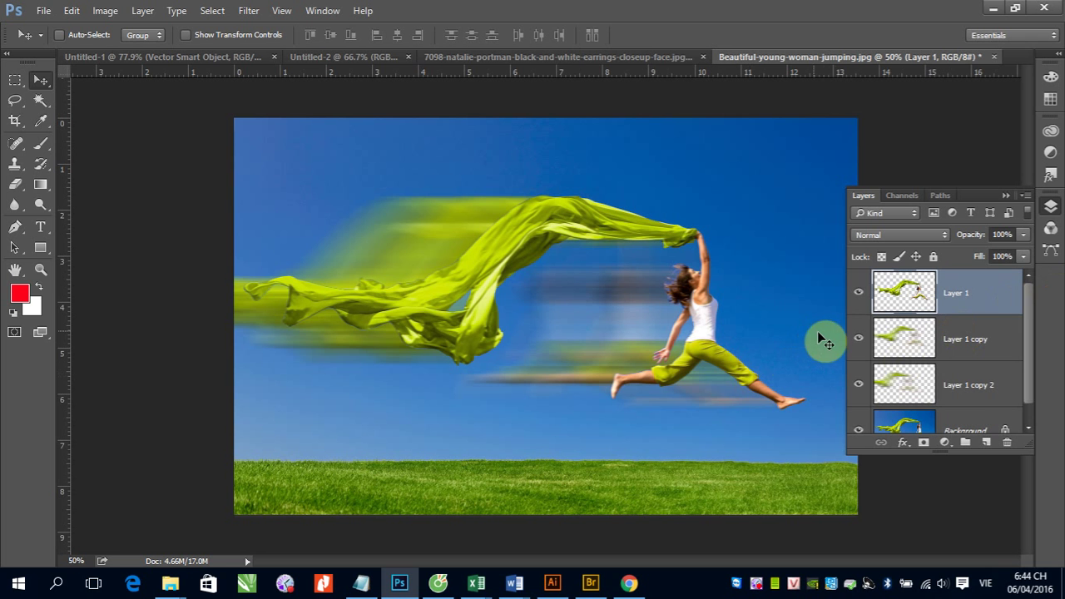
# - Hide the blurred Layer 1 copy and Layer 1 copy 2 layers
pyautogui.click(858, 337)
pyautogui.click(857, 385)
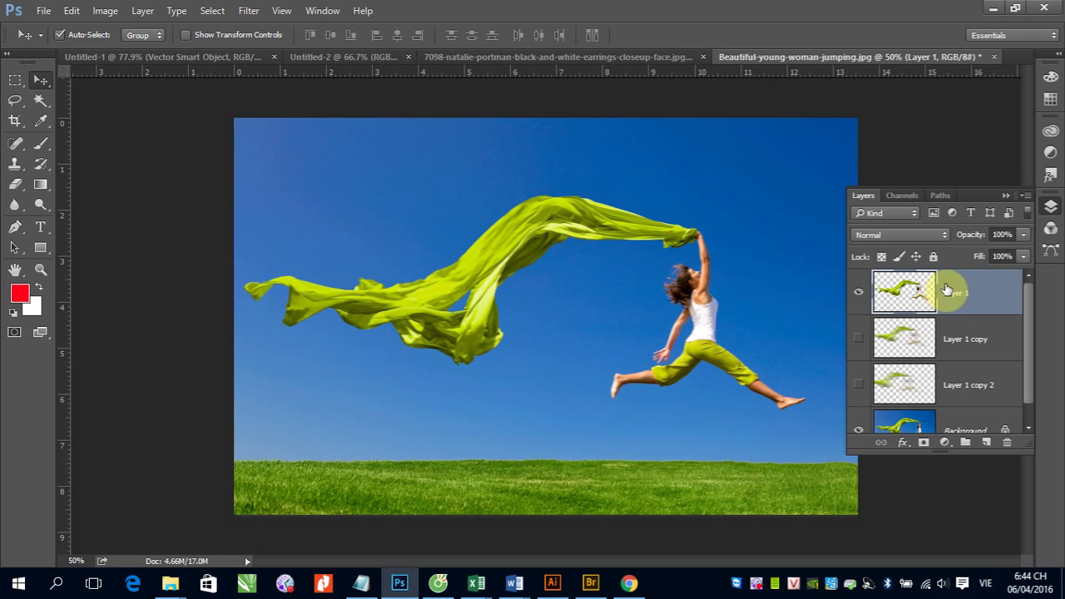
pyautogui.click(961, 301)
# - Load Layer 1's scarf and woman as a selection and feather it by 20 pixels
pyautogui.press('ctrl')
pyautogui.keyDown('ctrl'); pyautogui.click(924, 301); pyautogui.keyUp('ctrl')
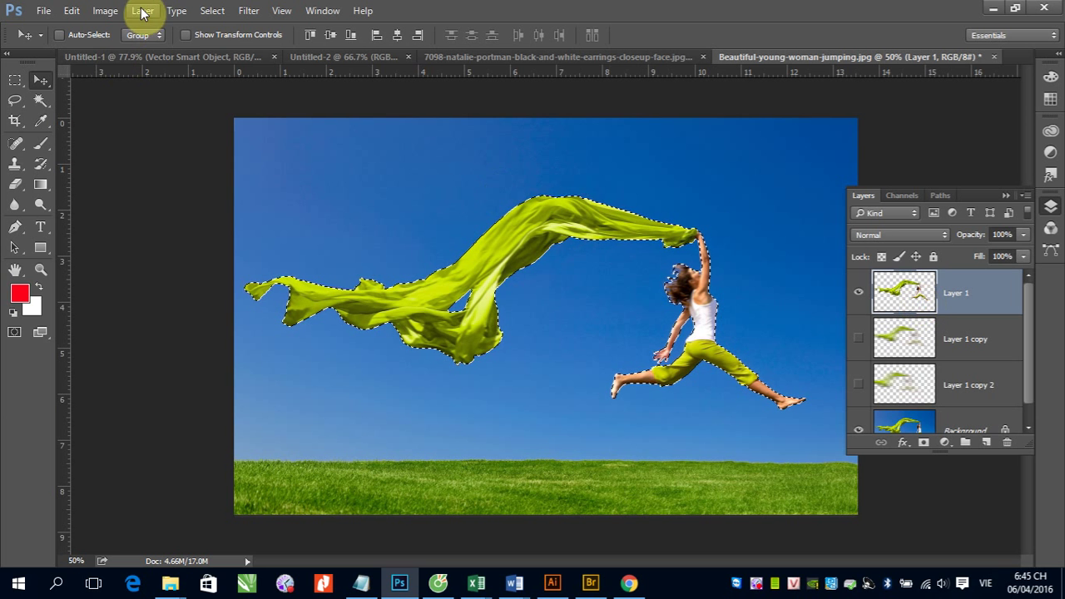
pyautogui.click(207, 11)
pyautogui.moveTo(224, 212)
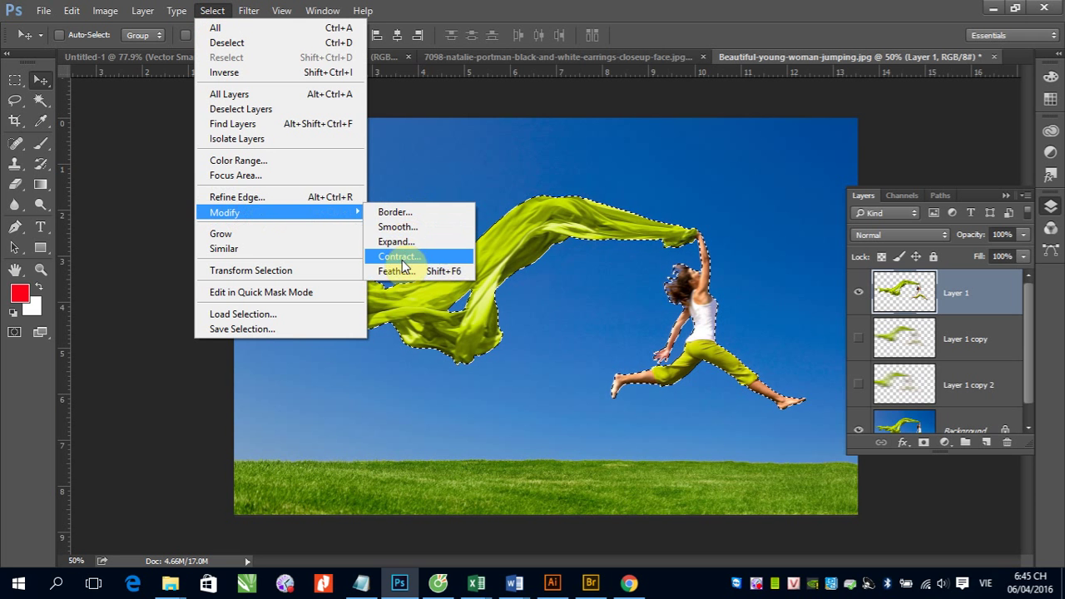
pyautogui.click(397, 272)
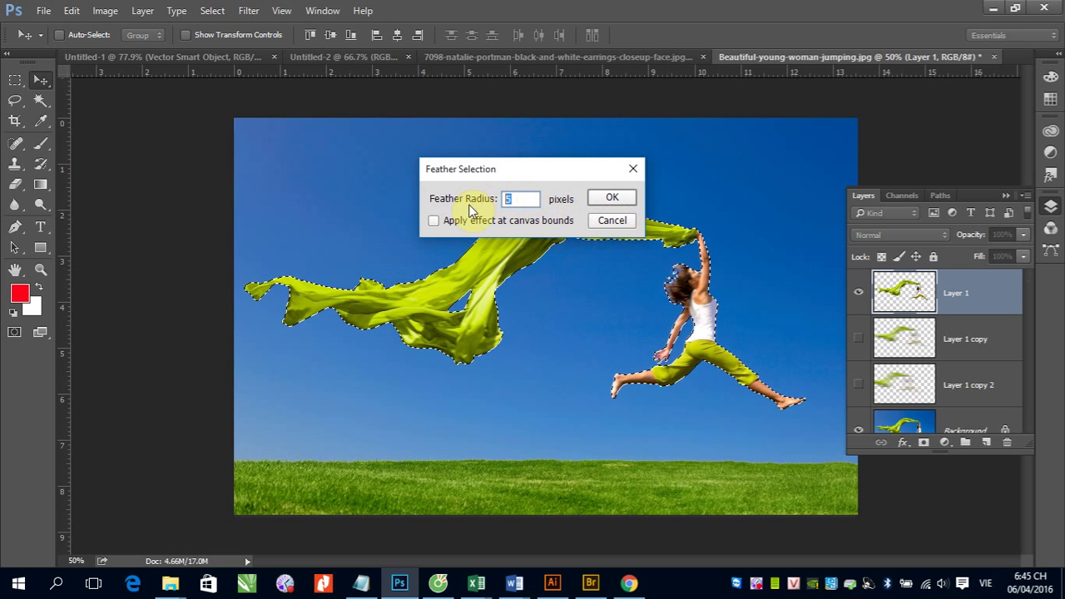
pyautogui.write('20')
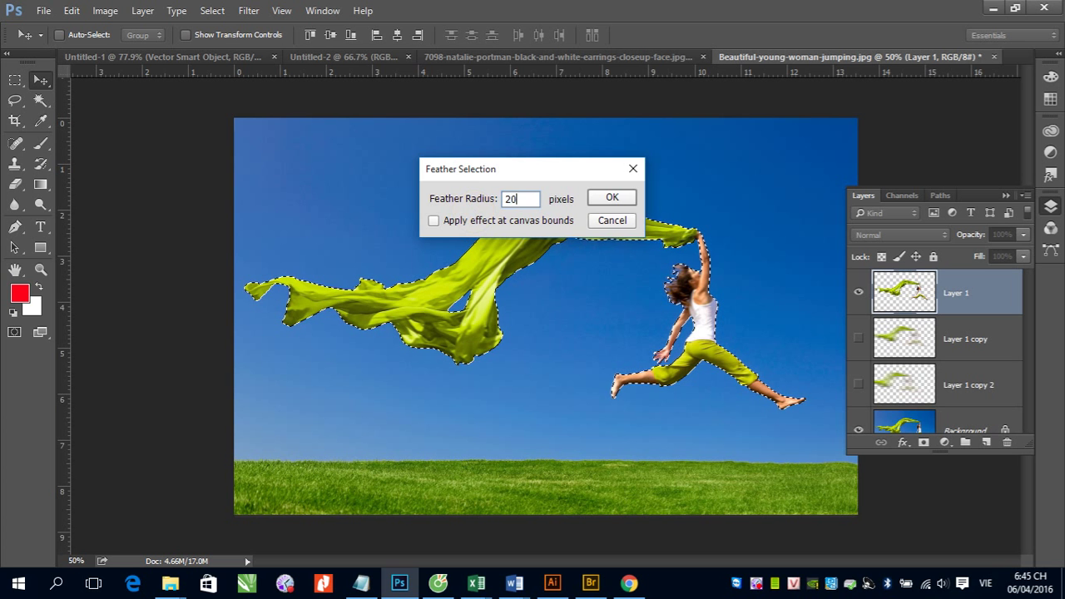
pyautogui.click(595, 198)
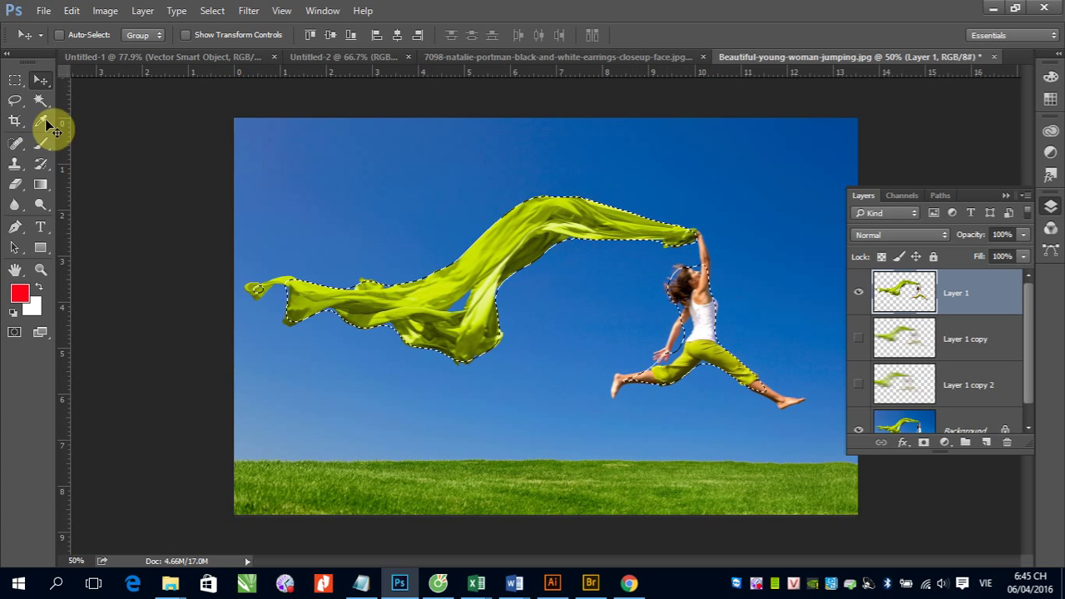
# - Use the Lasso tool to nudge the selection outline slightly left
pyautogui.click(15, 102)
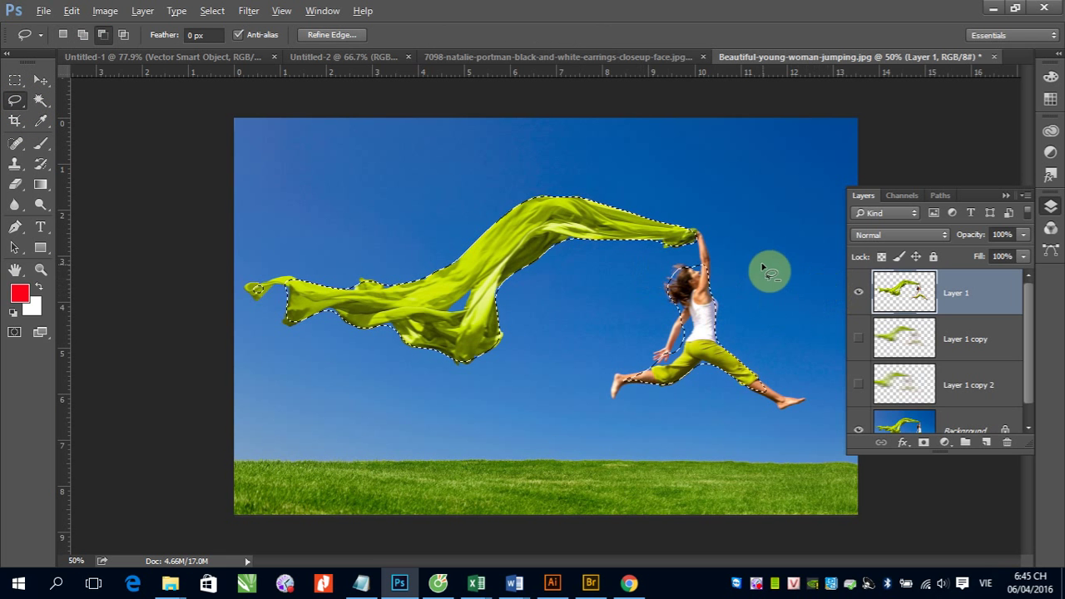
pyautogui.moveTo(726, 224)
pyautogui.mouseDown()
pyautogui.moveTo(698, 283)
pyautogui.moveTo(725, 224)
pyautogui.mouseUp()
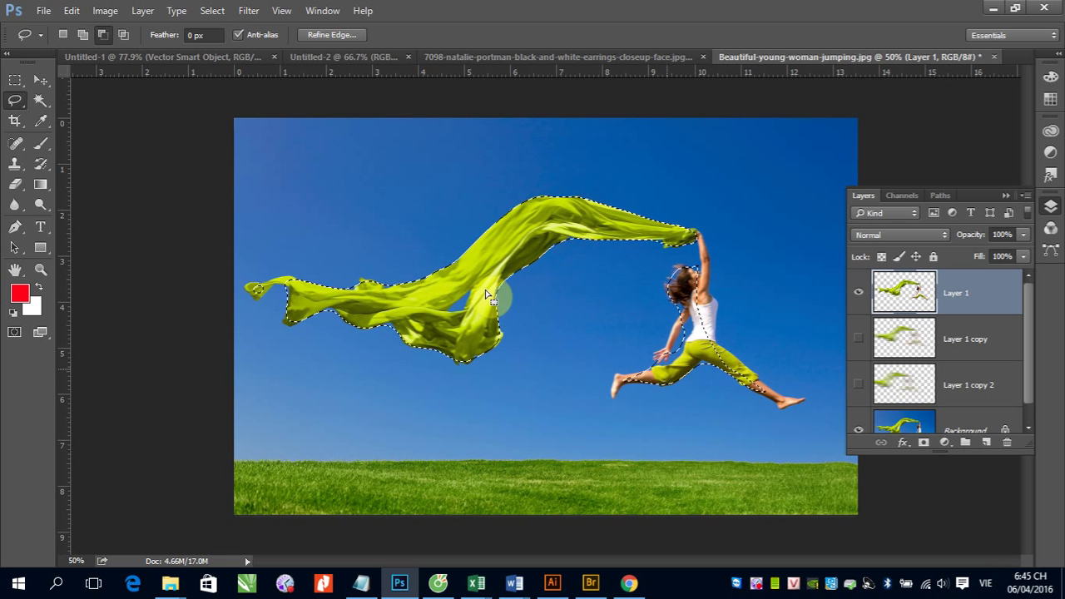
pyautogui.moveTo(687, 318); pyautogui.dragTo(675, 317)
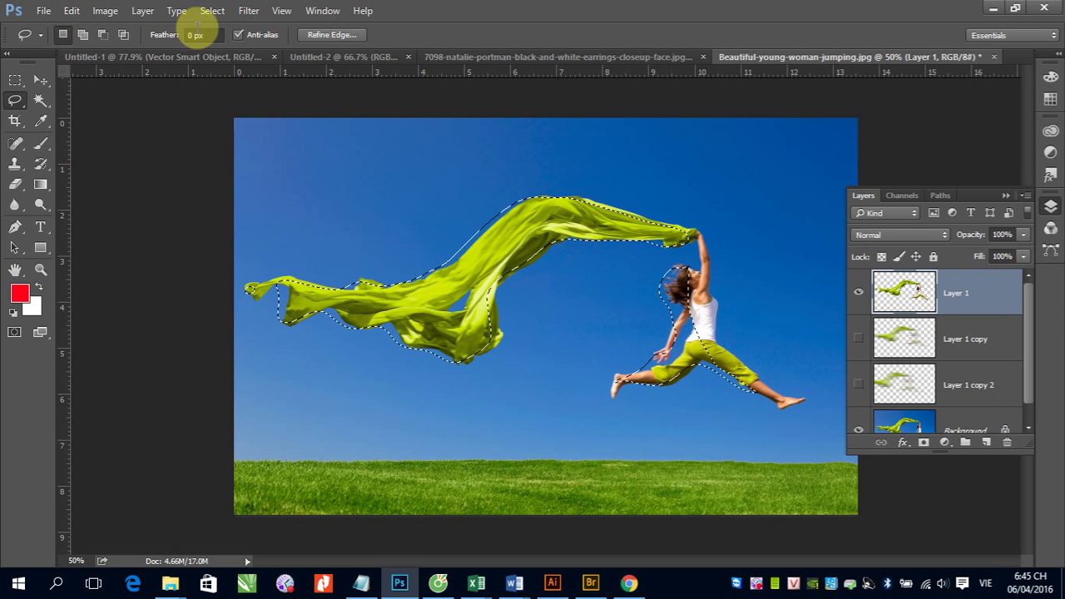
pyautogui.click(242, 12)
pyautogui.moveTo(256, 183)
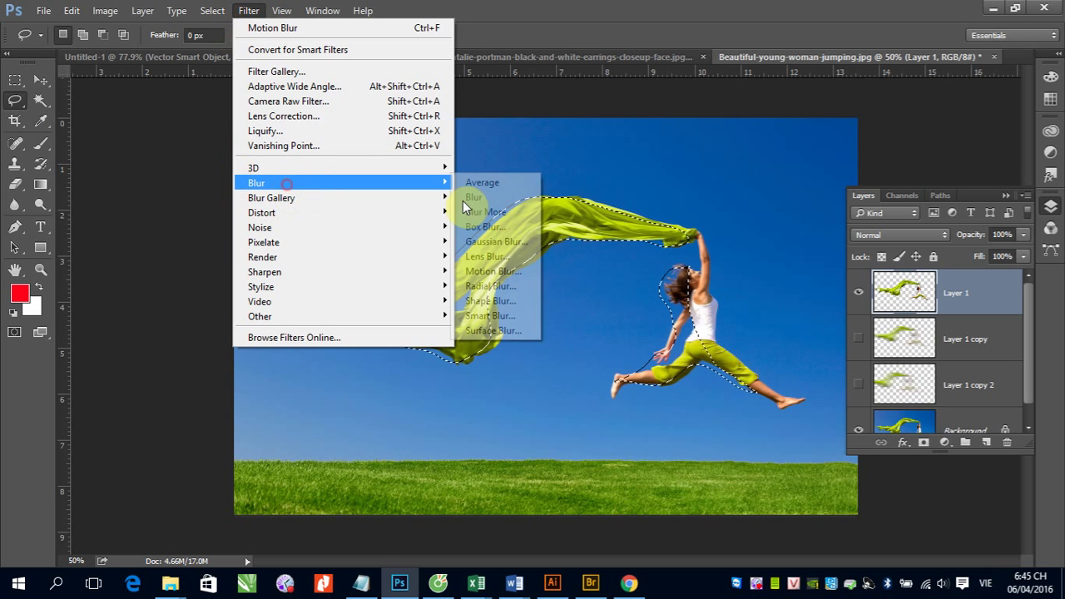
pyautogui.click(503, 271)
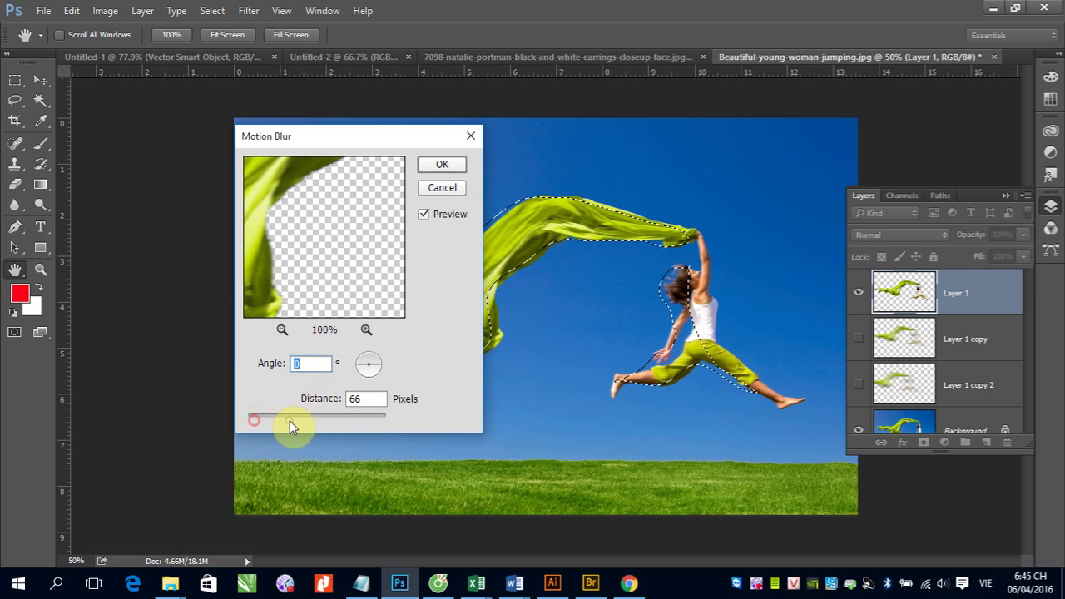
pyautogui.moveTo(290, 421); pyautogui.dragTo(295, 420)
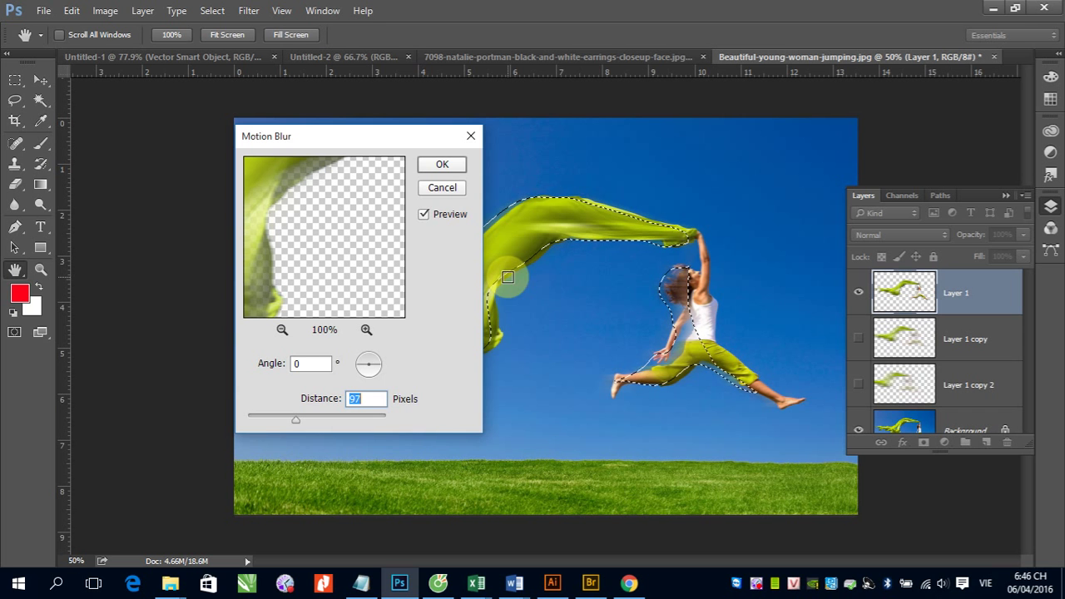
# - Cancel the Motion Blur, clear the selection, and switch to the Move tool
pyautogui.click(439, 188)
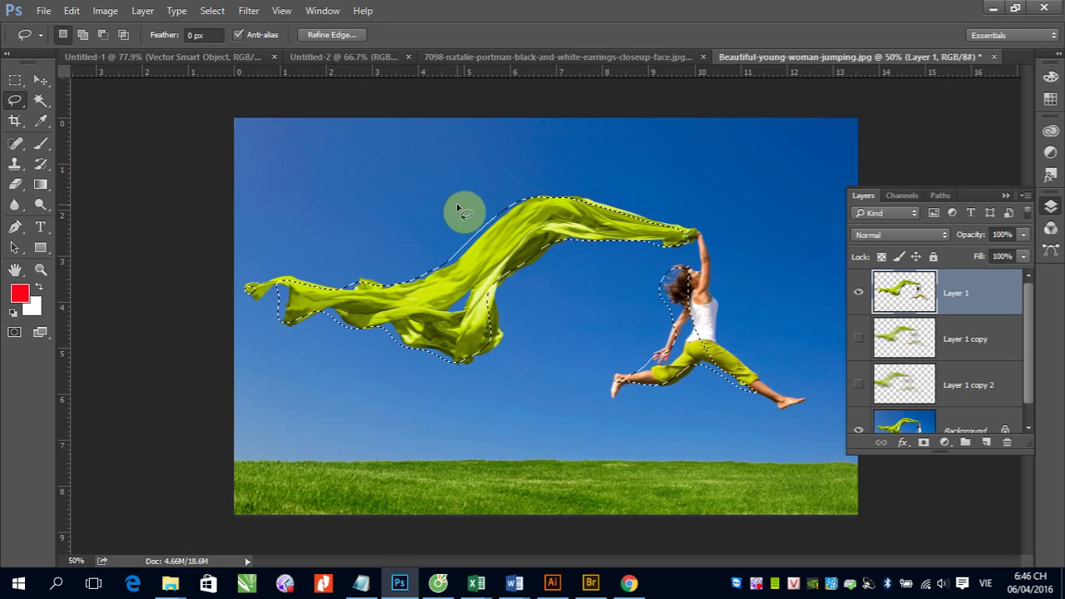
pyautogui.click(480, 237)
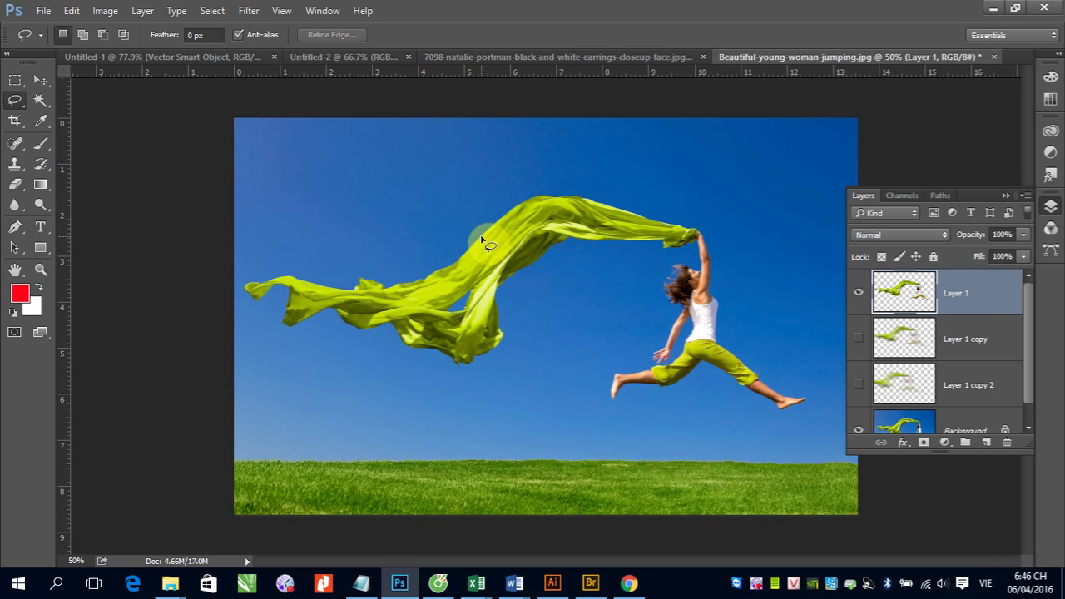
pyautogui.click(39, 81)
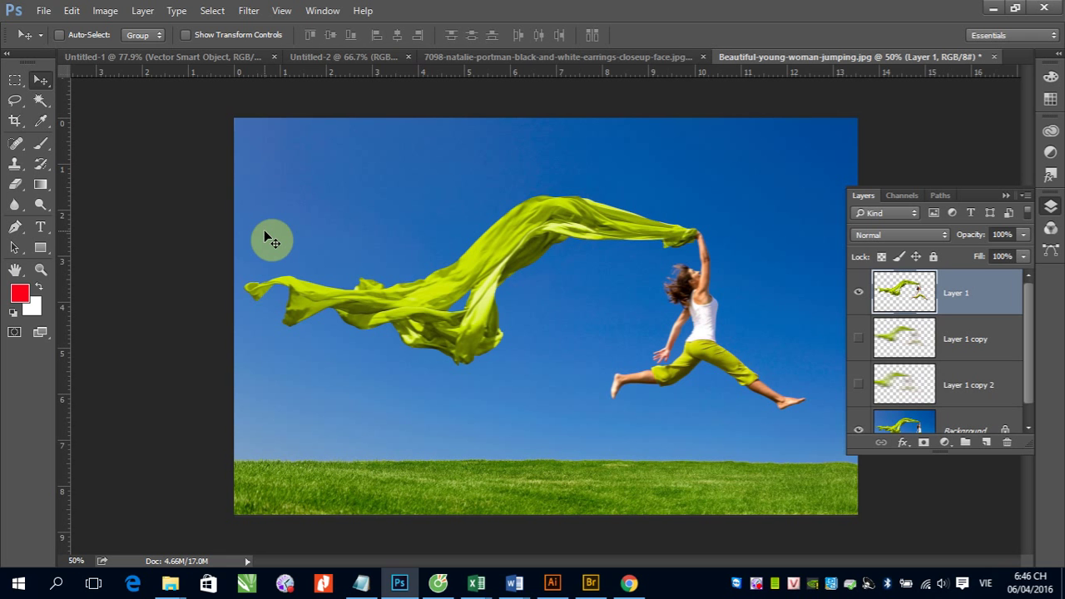
pyautogui.click(249, 11)
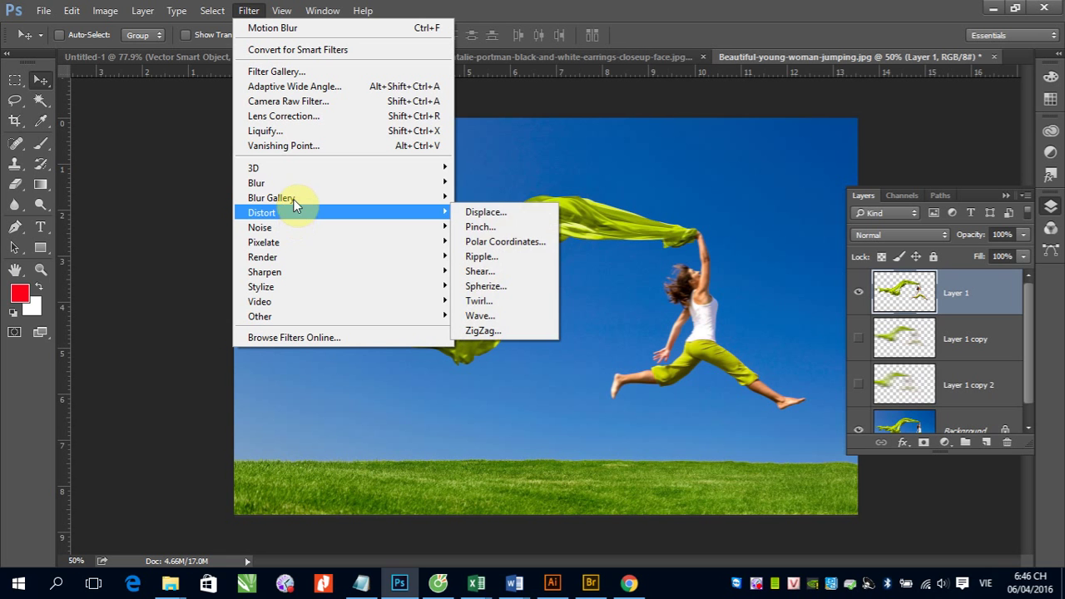
pyautogui.moveTo(341, 182)
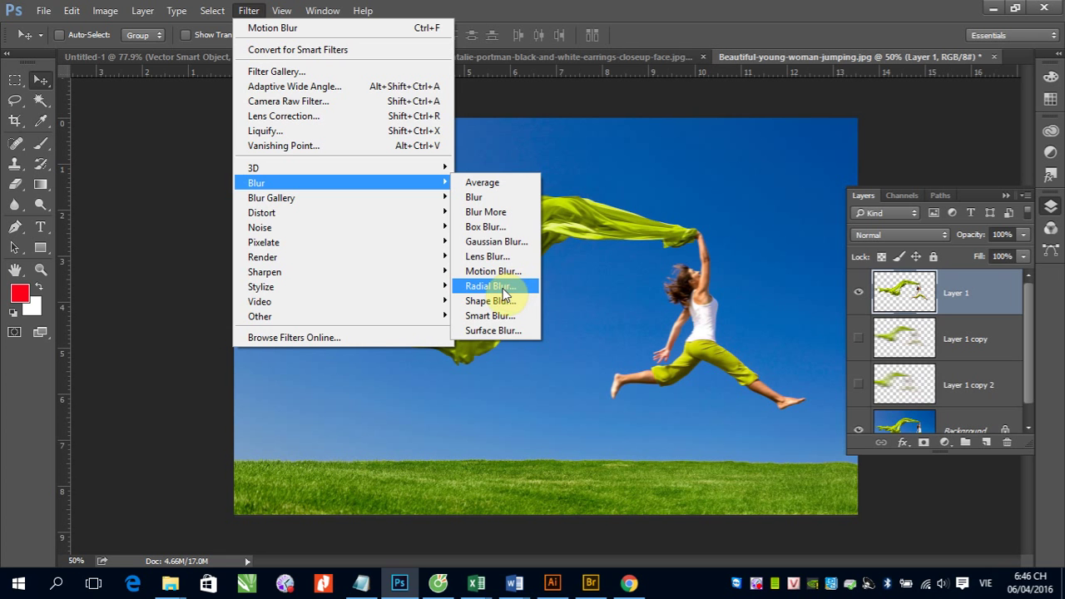
# - Try Radial Blur in Zoom style, raising the amount to 34 and beyond, then down to 17
pyautogui.click(491, 285)
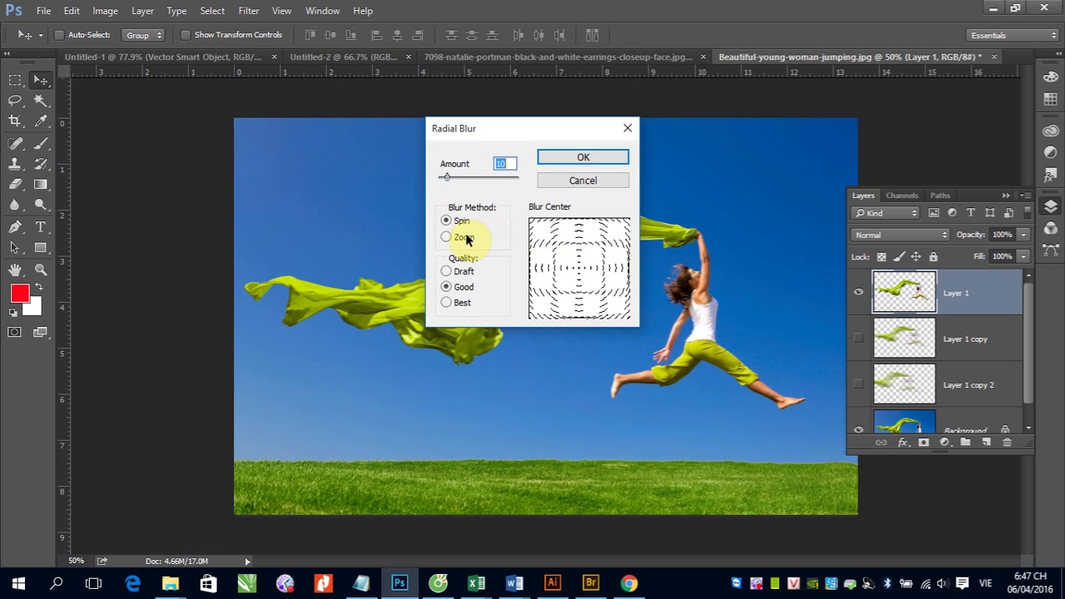
pyautogui.moveTo(447, 176); pyautogui.dragTo(466, 176)
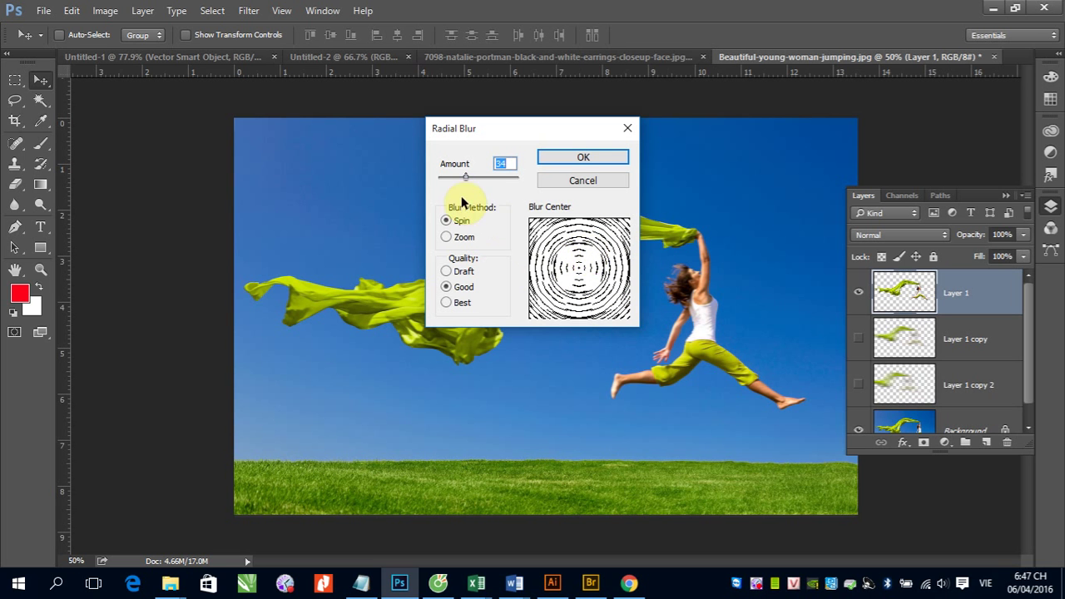
pyautogui.click(447, 237)
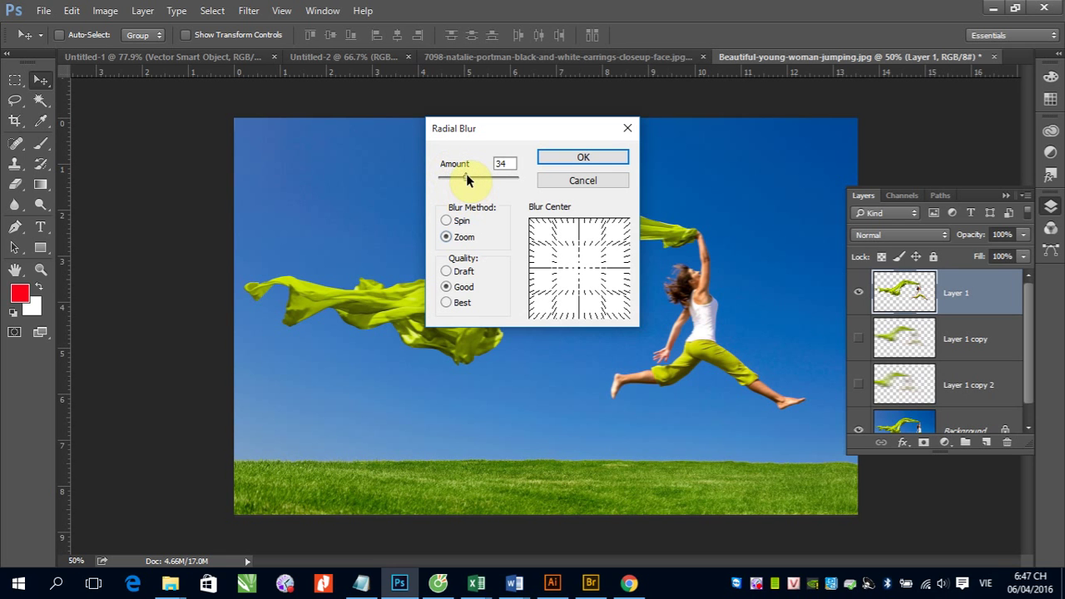
pyautogui.moveTo(466, 175); pyautogui.dragTo(494, 181)
pyautogui.moveTo(494, 180); pyautogui.dragTo(452, 178)
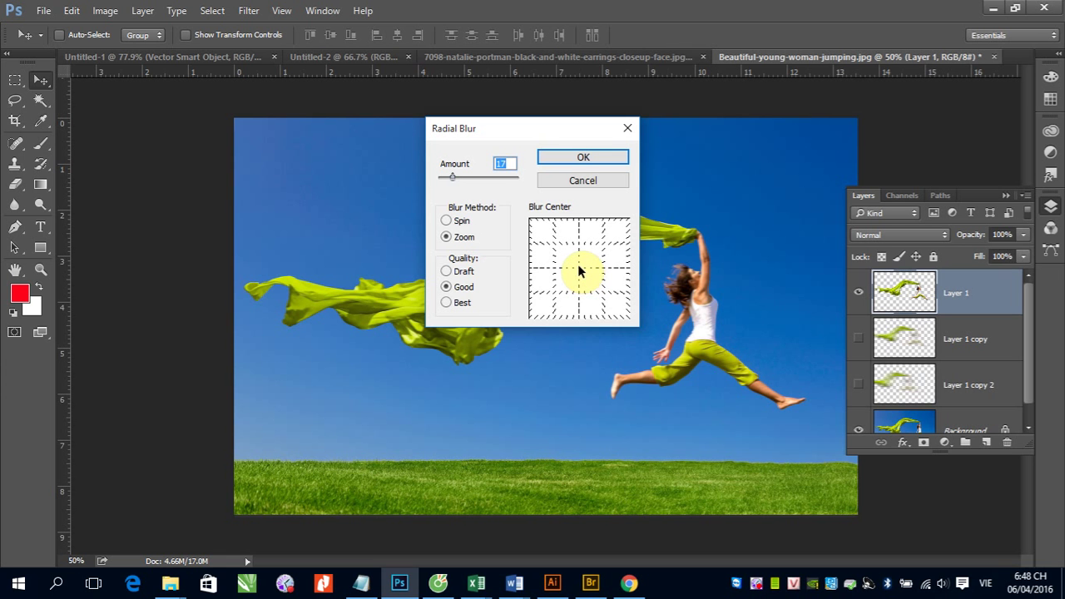
# - Shift the blur centre right, return to Spin, and apply at amount 17
pyautogui.moveTo(580, 270); pyautogui.dragTo(608, 270)
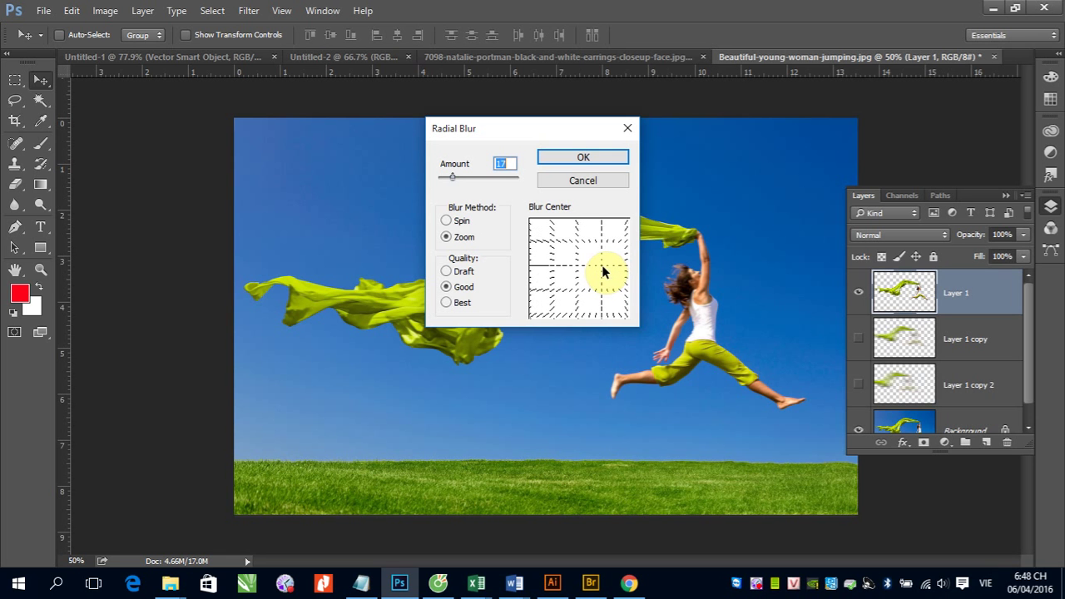
pyautogui.moveTo(608, 271); pyautogui.dragTo(594, 271)
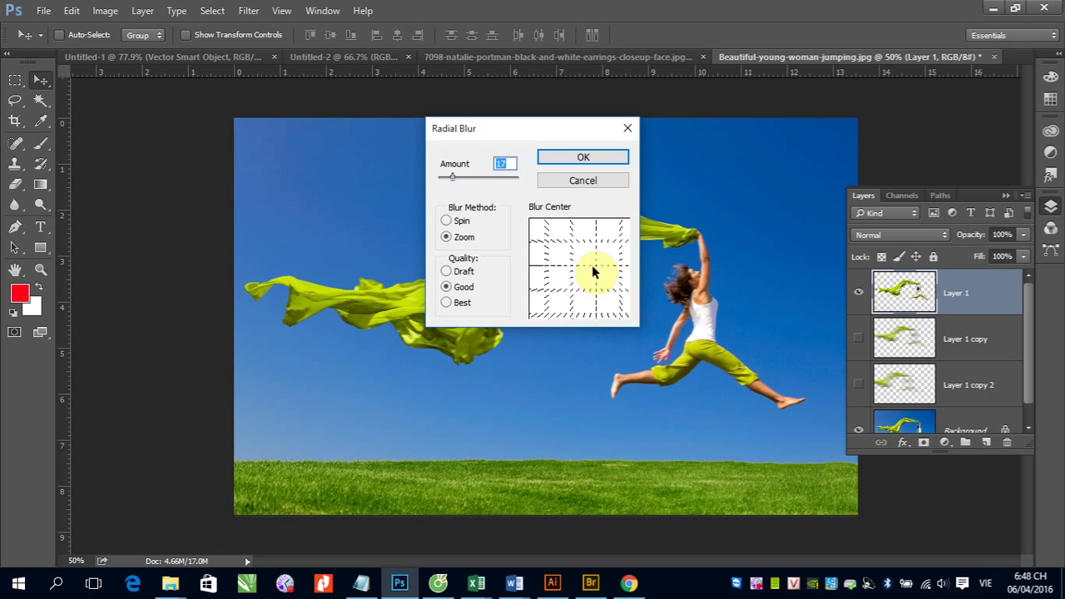
pyautogui.click(446, 220)
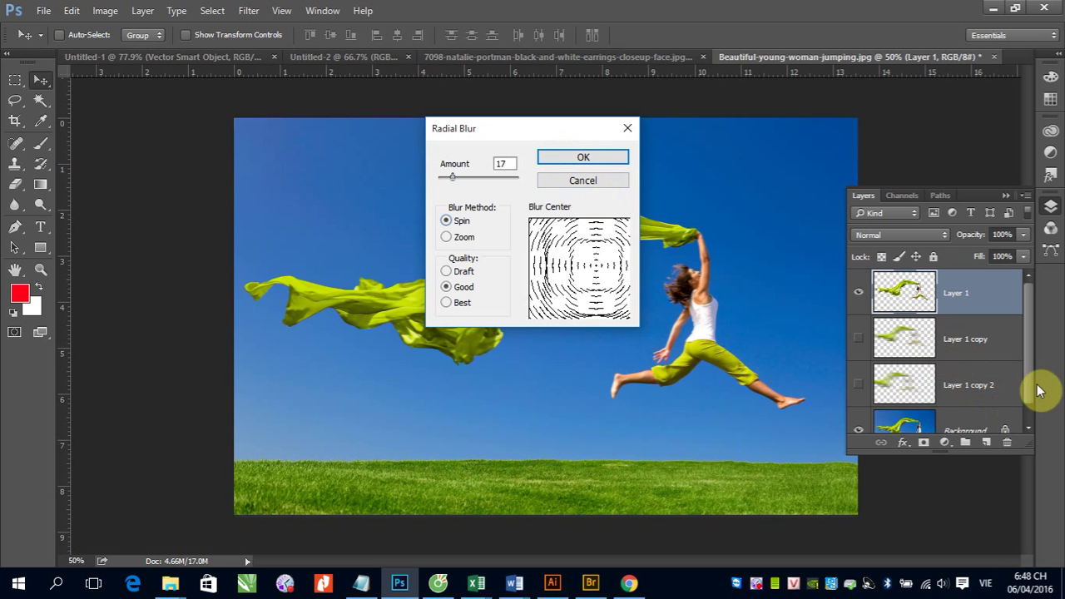
pyautogui.click(1028, 374)
pyautogui.click(569, 158)
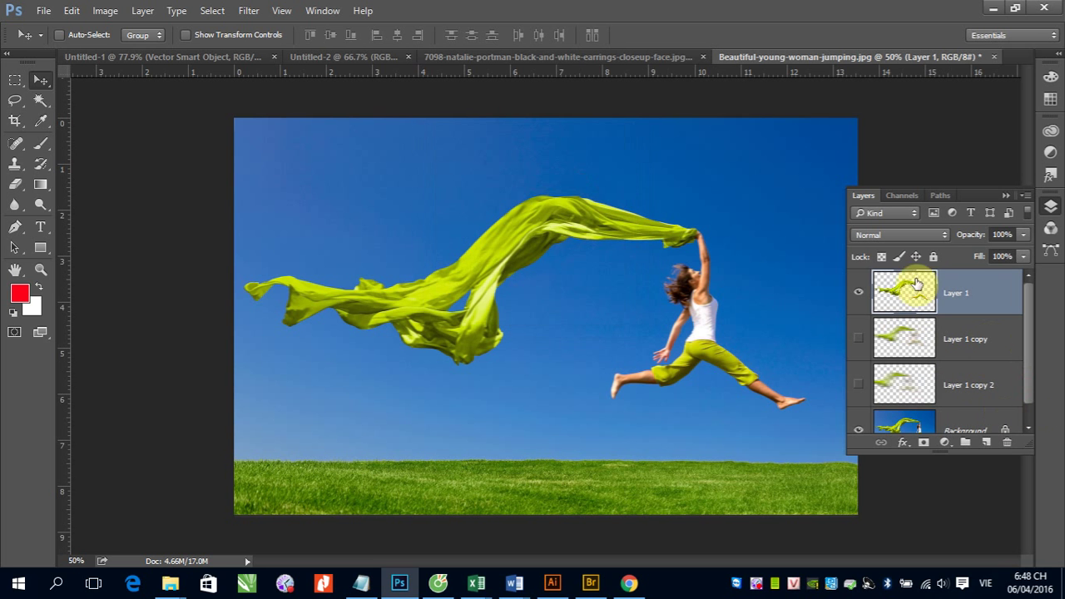
pyautogui.click(858, 293)
pyautogui.click(961, 423)
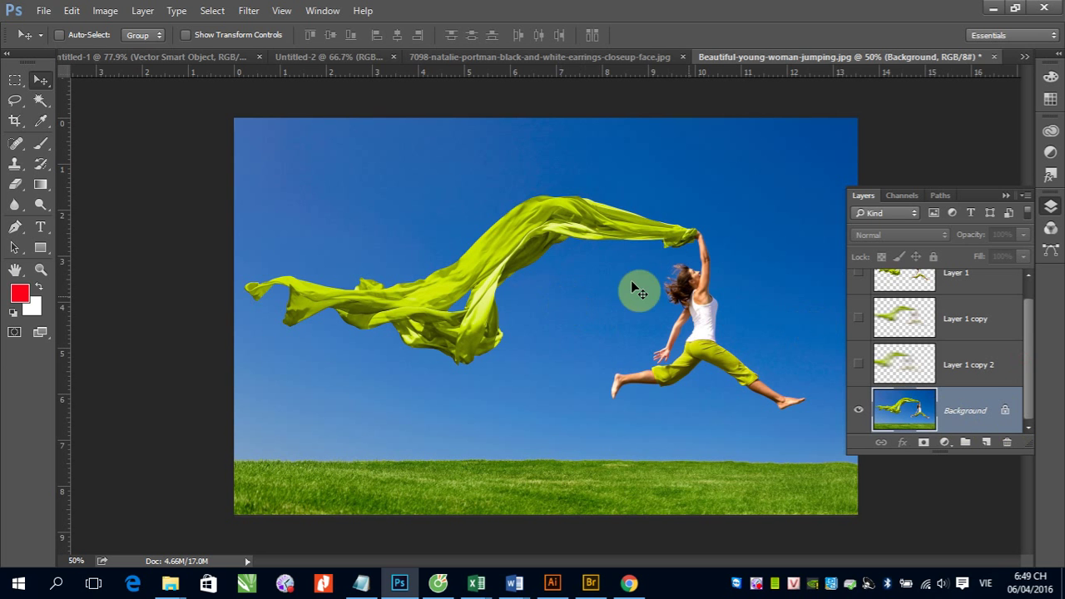
pyautogui.click(248, 10)
pyautogui.click(297, 187)
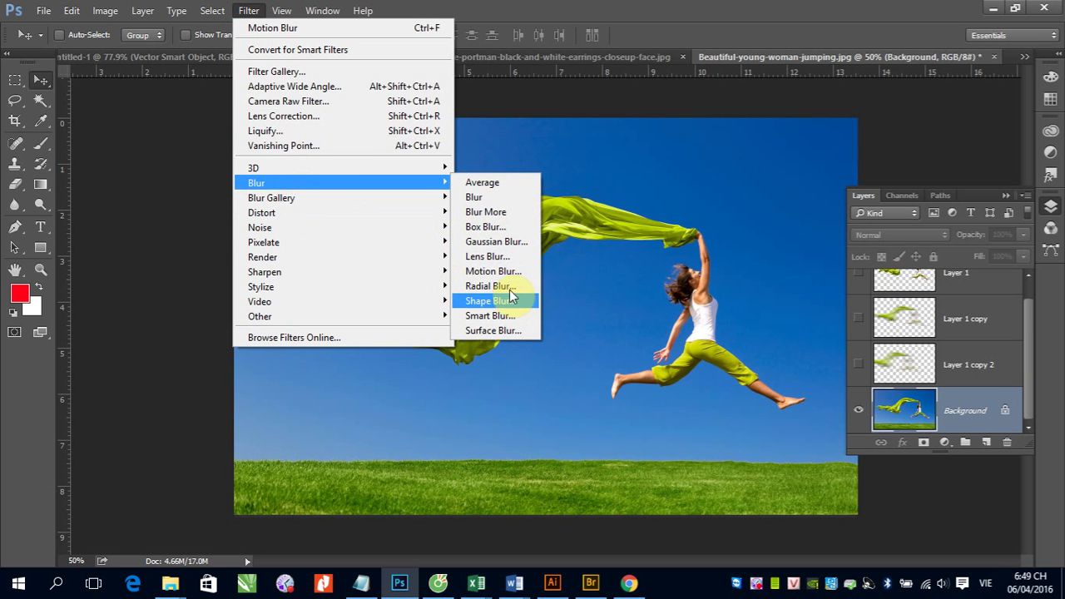
pyautogui.click(499, 288)
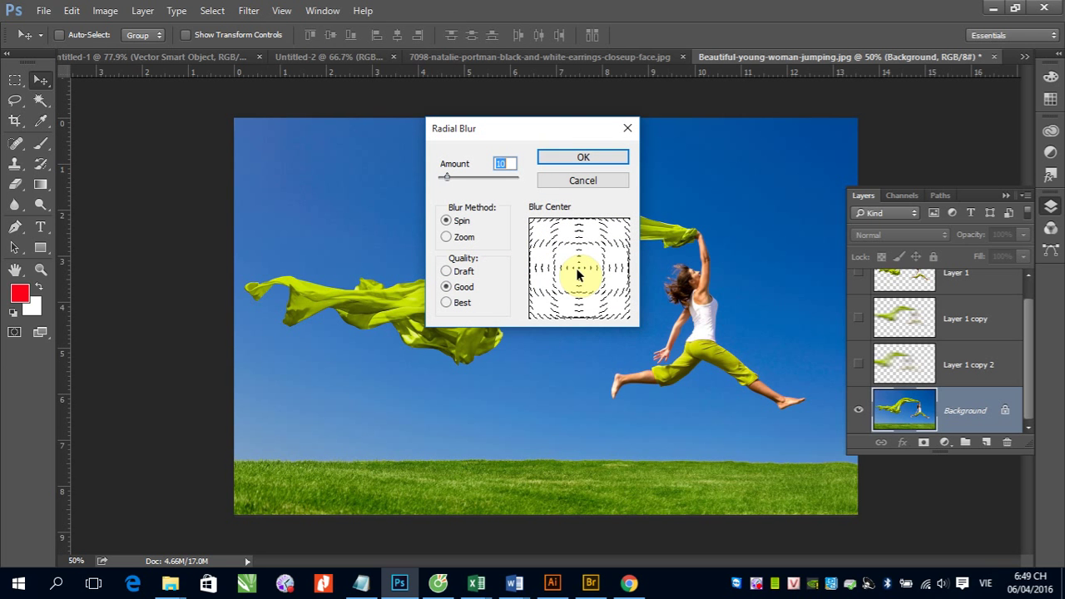
pyautogui.click(448, 177)
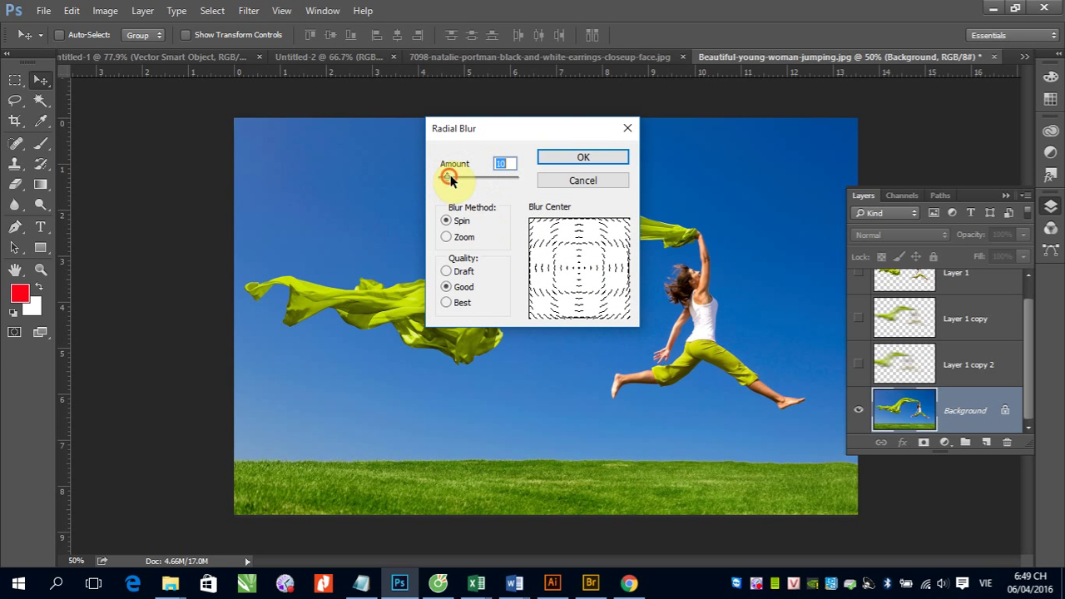
pyautogui.moveTo(448, 177); pyautogui.dragTo(459, 177)
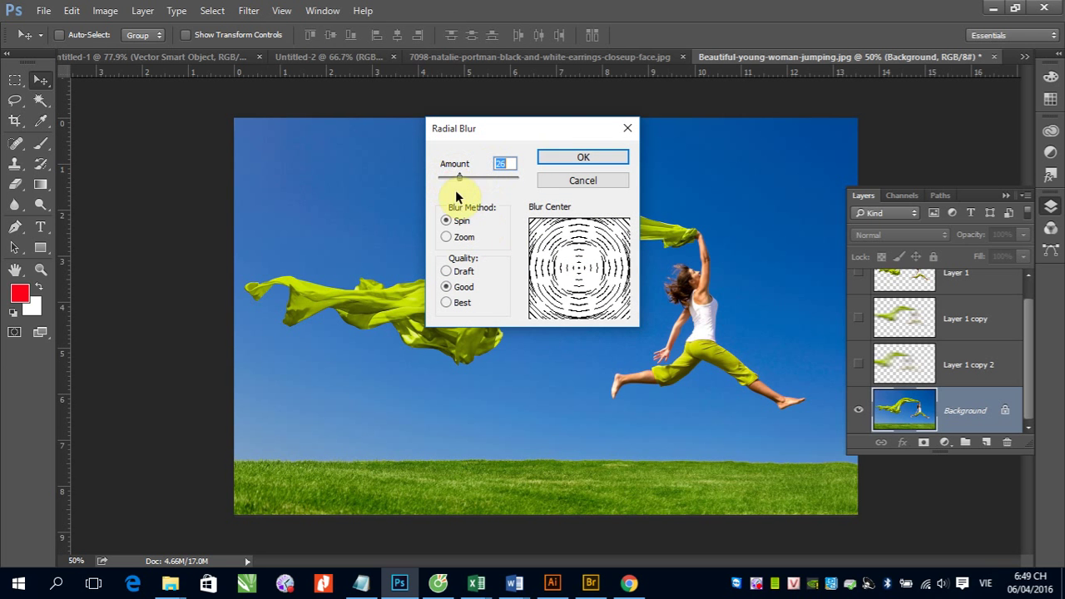
pyautogui.click(592, 158)
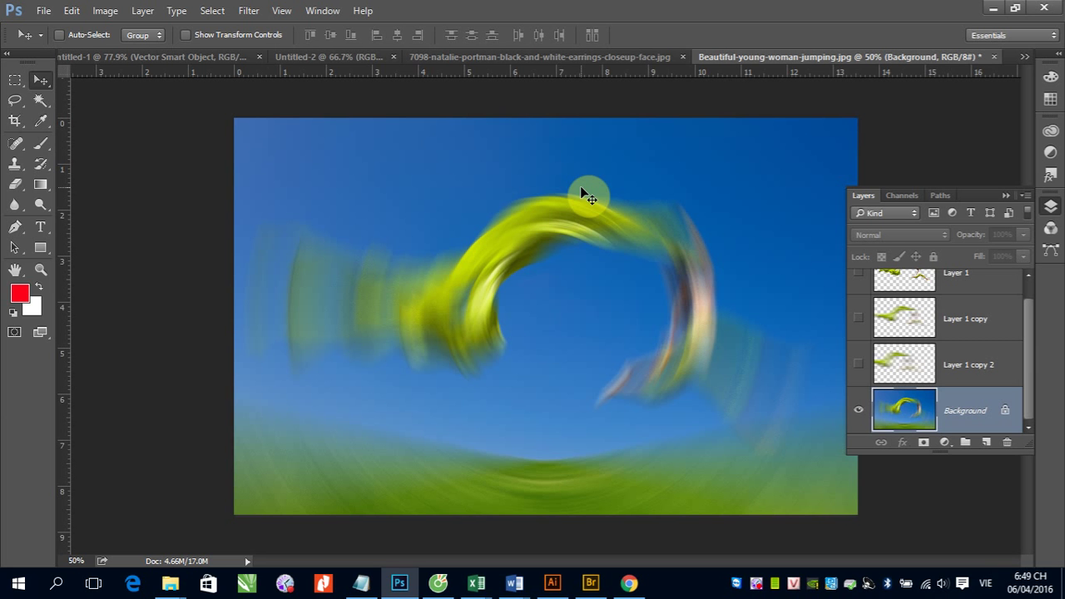
pyautogui.hotkey('ctrl', 'z')
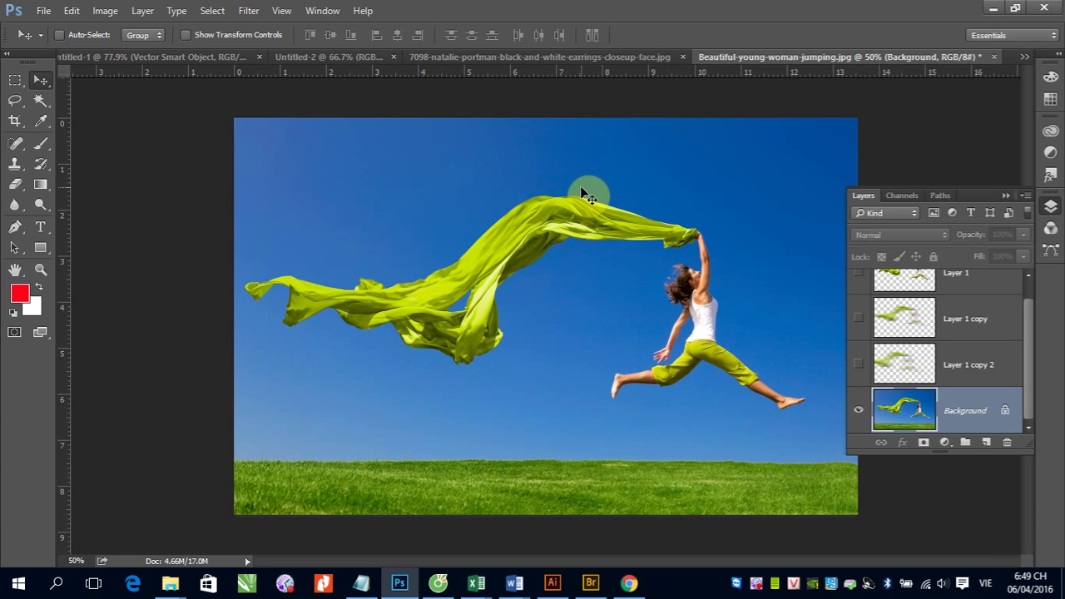
pyautogui.click(253, 11)
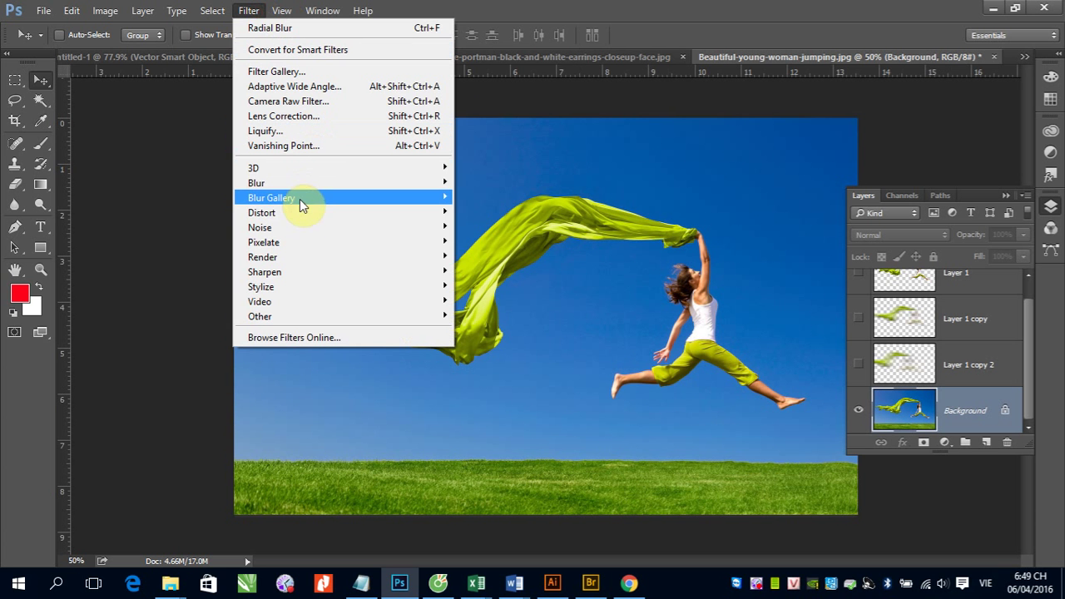
pyautogui.moveTo(257, 183)
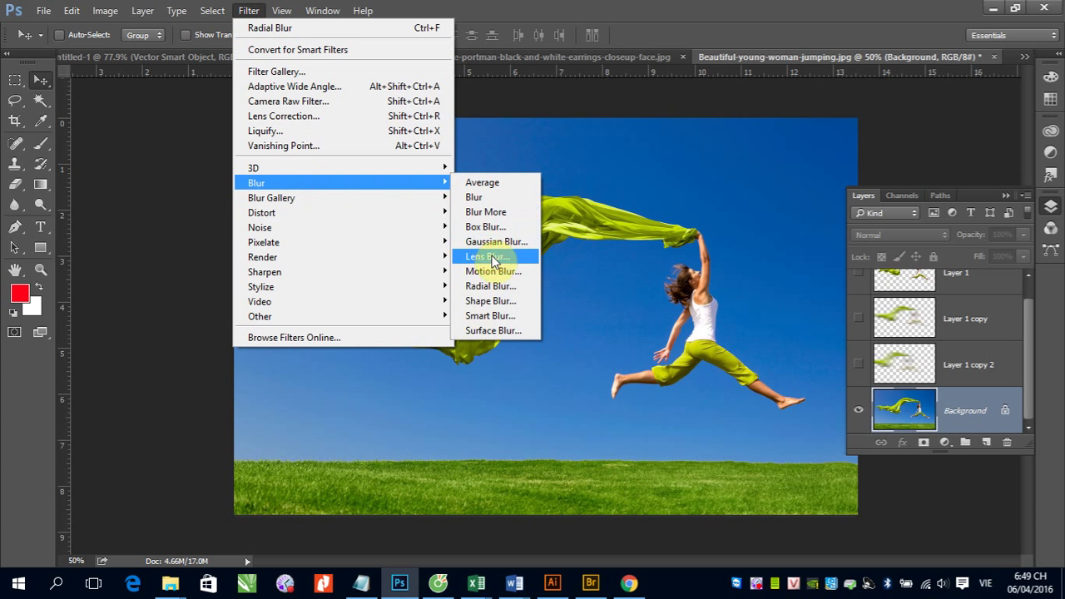
pyautogui.click(491, 285)
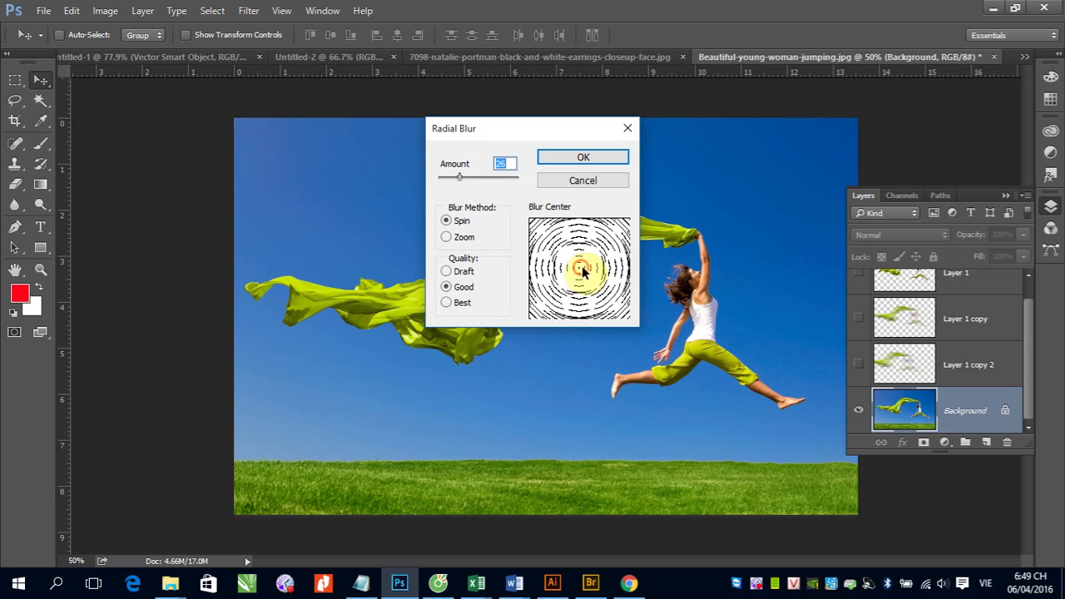
pyautogui.moveTo(578, 267); pyautogui.dragTo(613, 267)
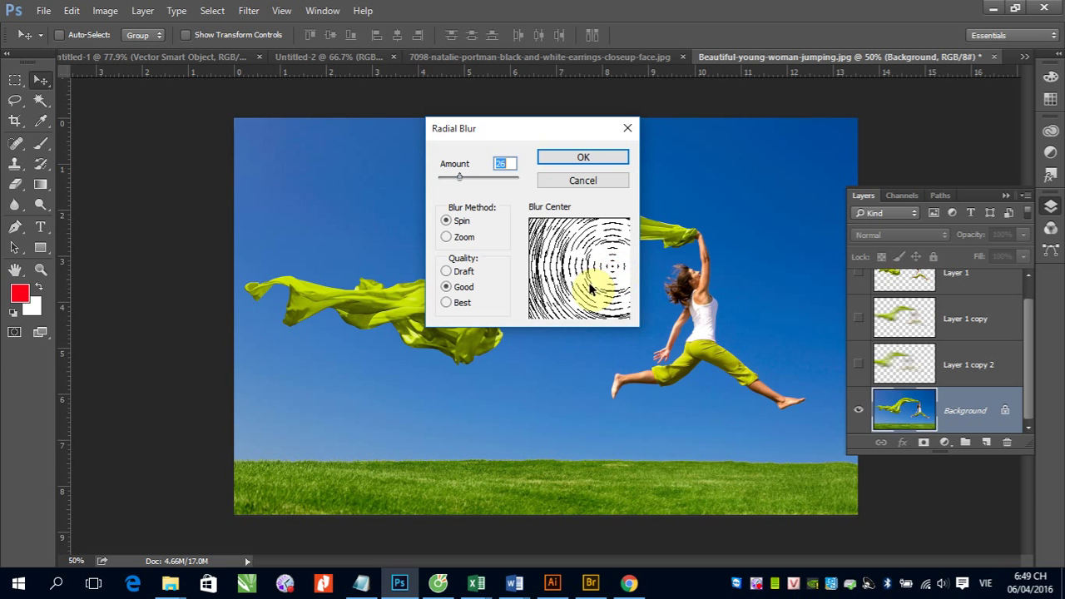
pyautogui.click(574, 158)
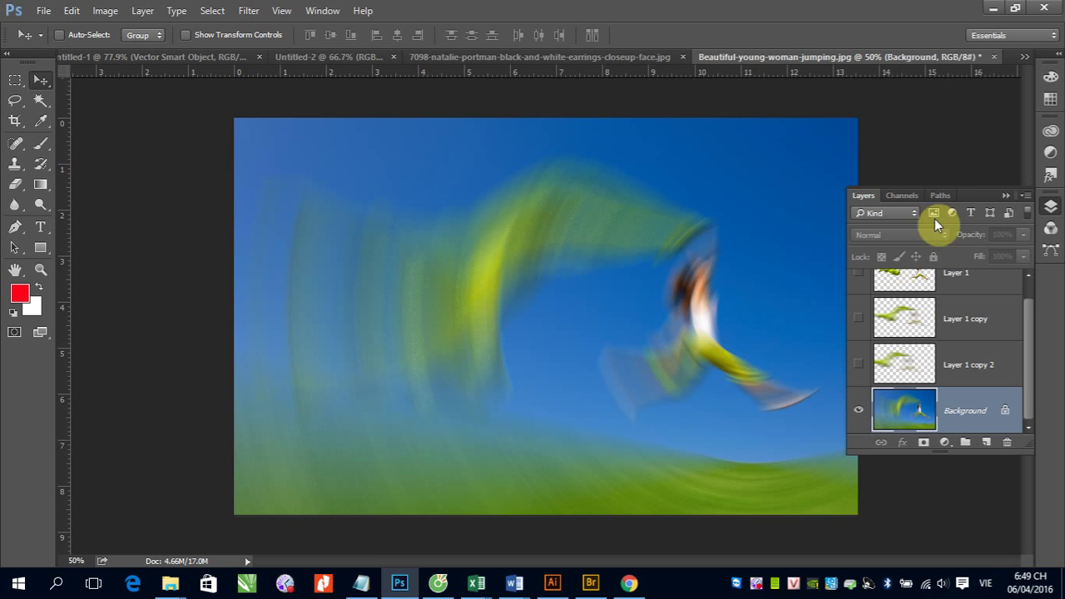
pyautogui.moveTo(976, 197); pyautogui.dragTo(994, 194)
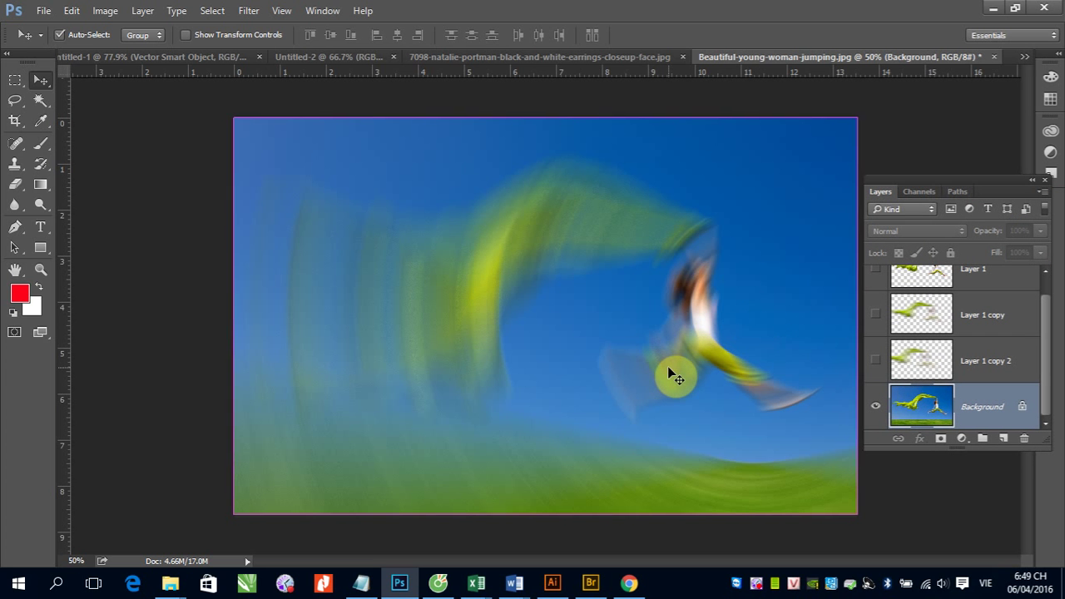
pyautogui.hotkey('ctrl', 'z')
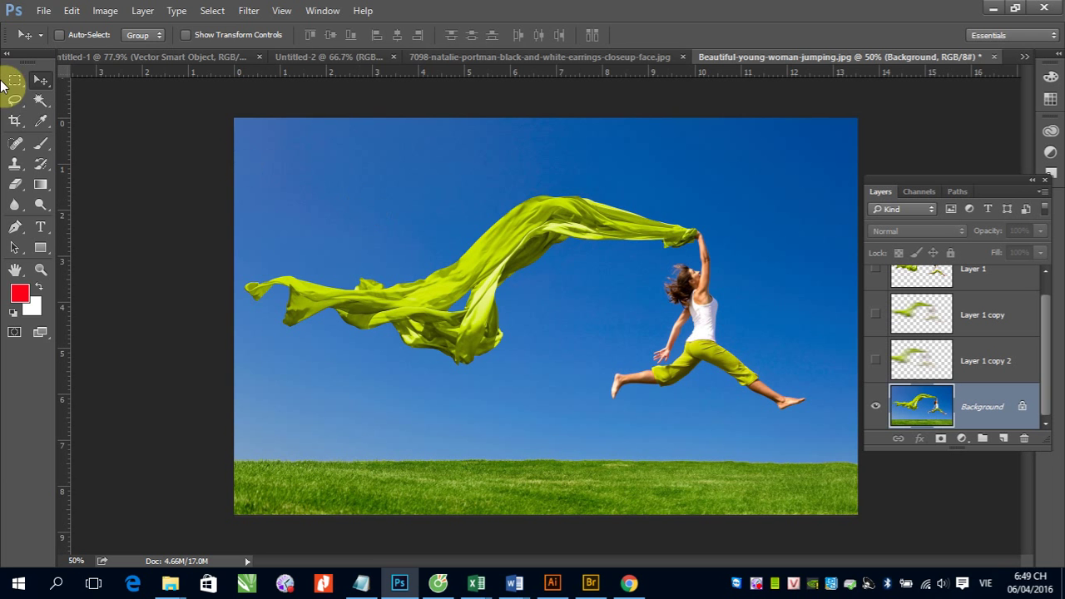
pyautogui.click(248, 10)
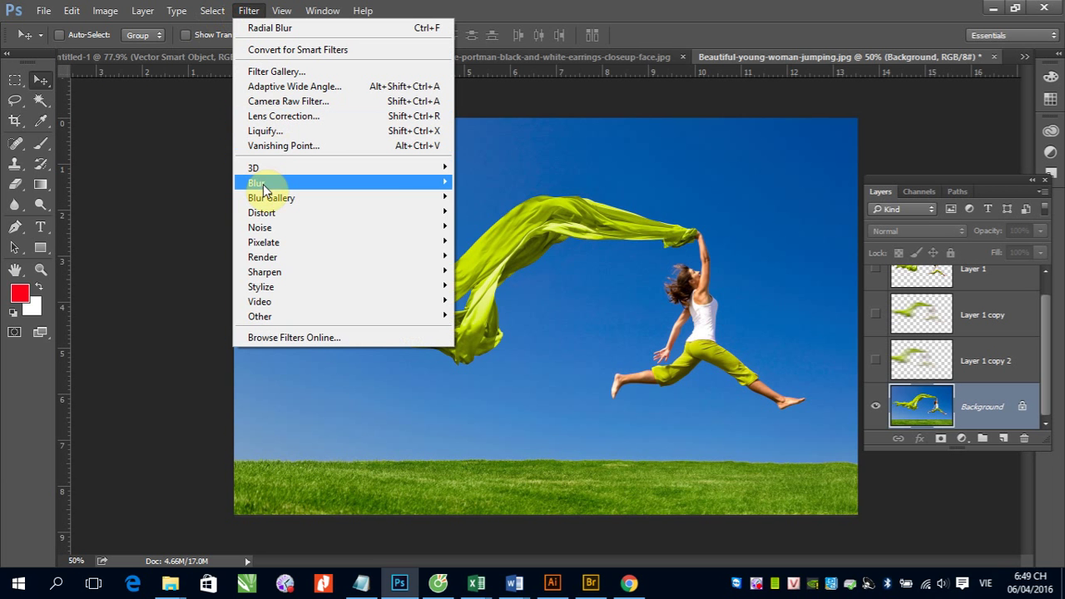
pyautogui.moveTo(257, 182)
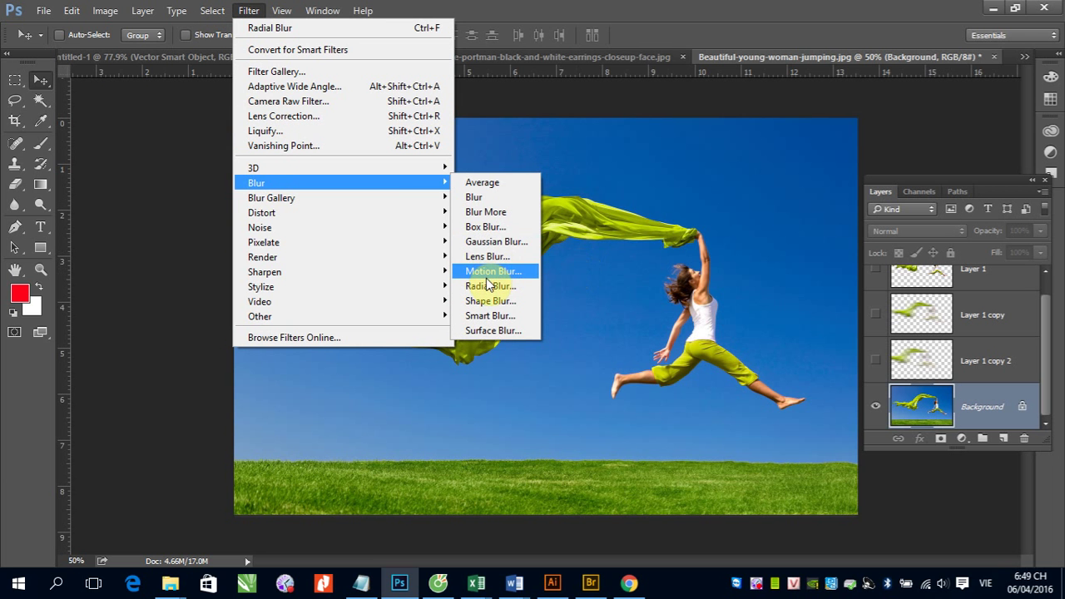
pyautogui.click(487, 286)
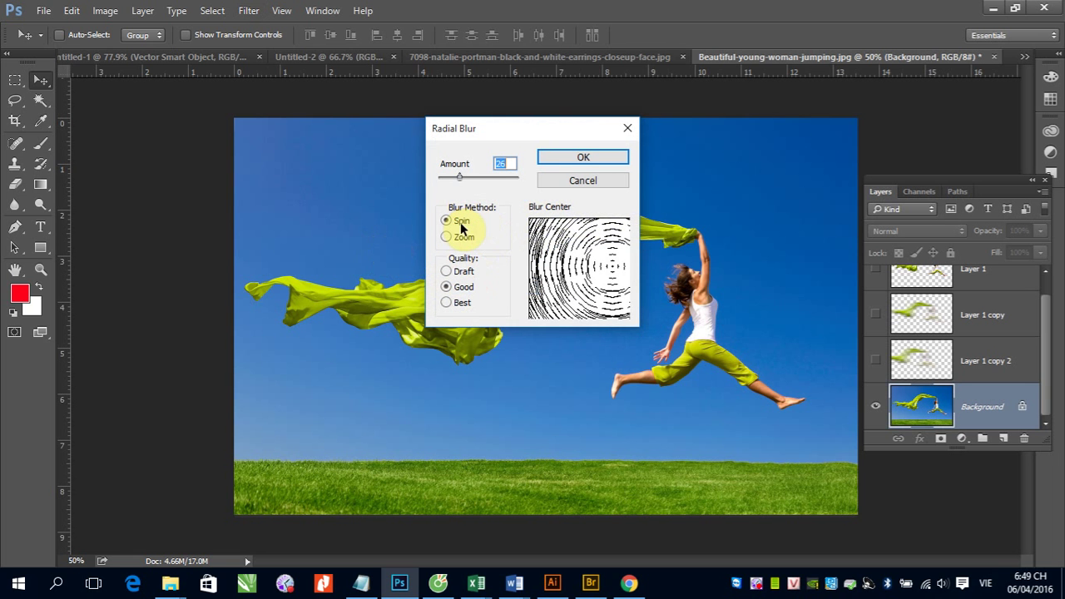
pyautogui.moveTo(613, 268); pyautogui.dragTo(606, 276)
pyautogui.click(579, 157)
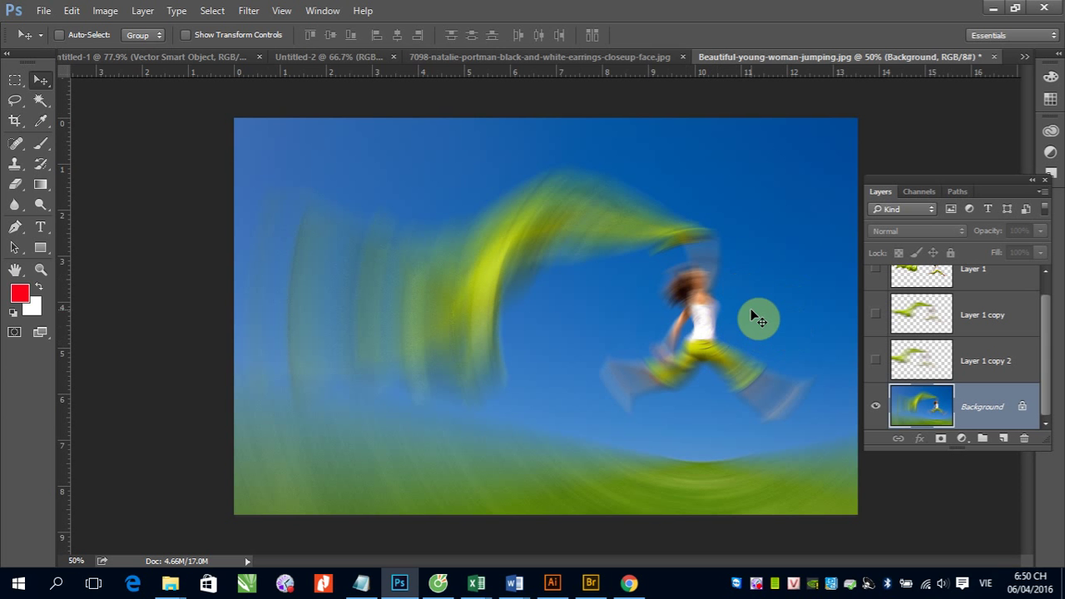
pyautogui.hotkey('ctrl', 'z')
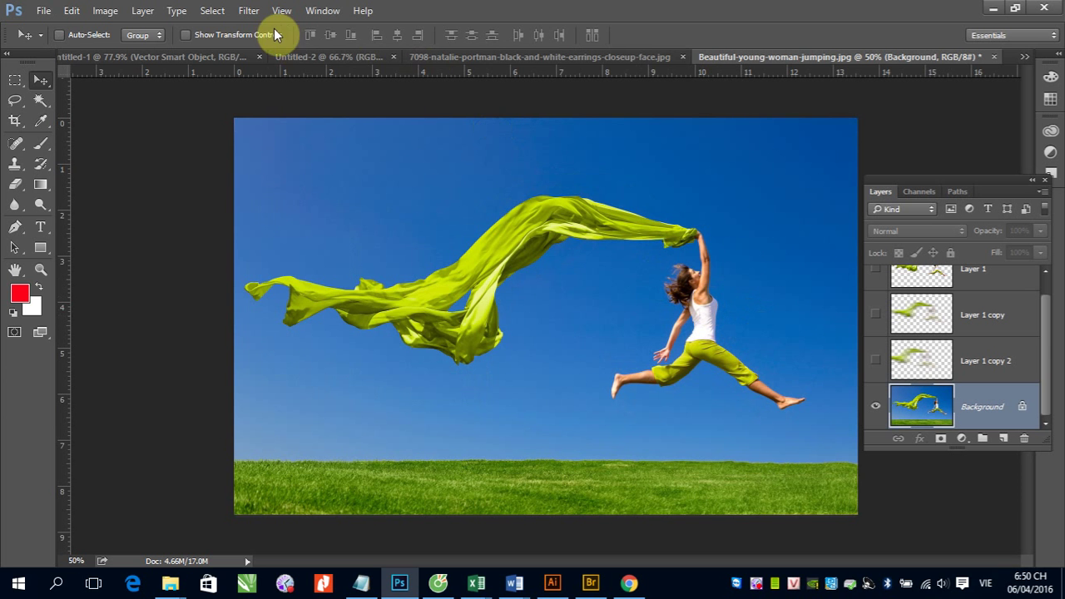
# - Apply a Zoom Radial Blur at amount 26 to the Background, then undo it
pyautogui.click(251, 11)
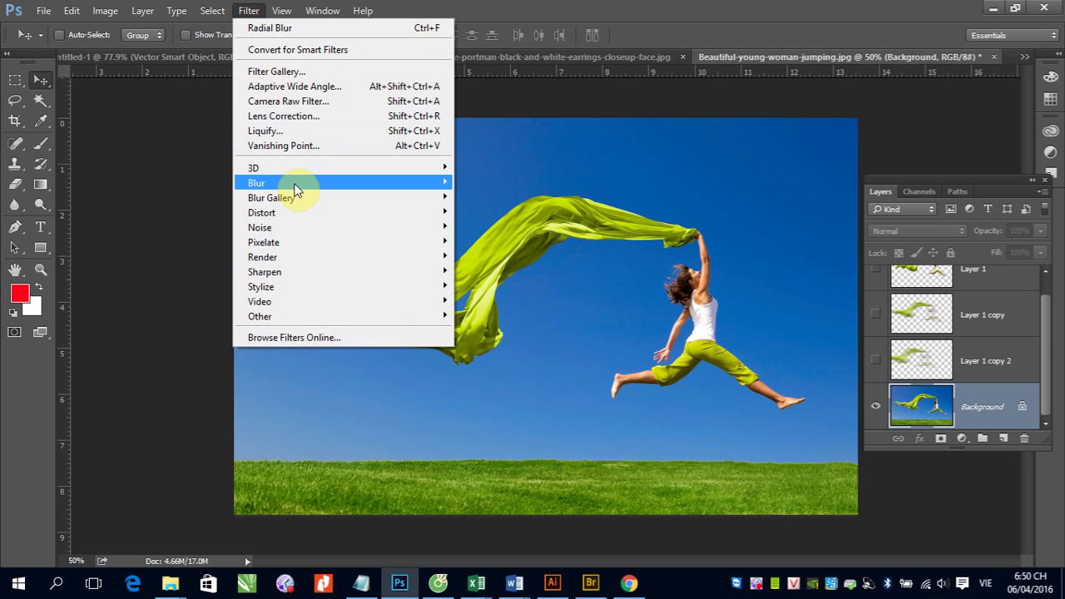
pyautogui.moveTo(256, 183)
pyautogui.click(504, 285)
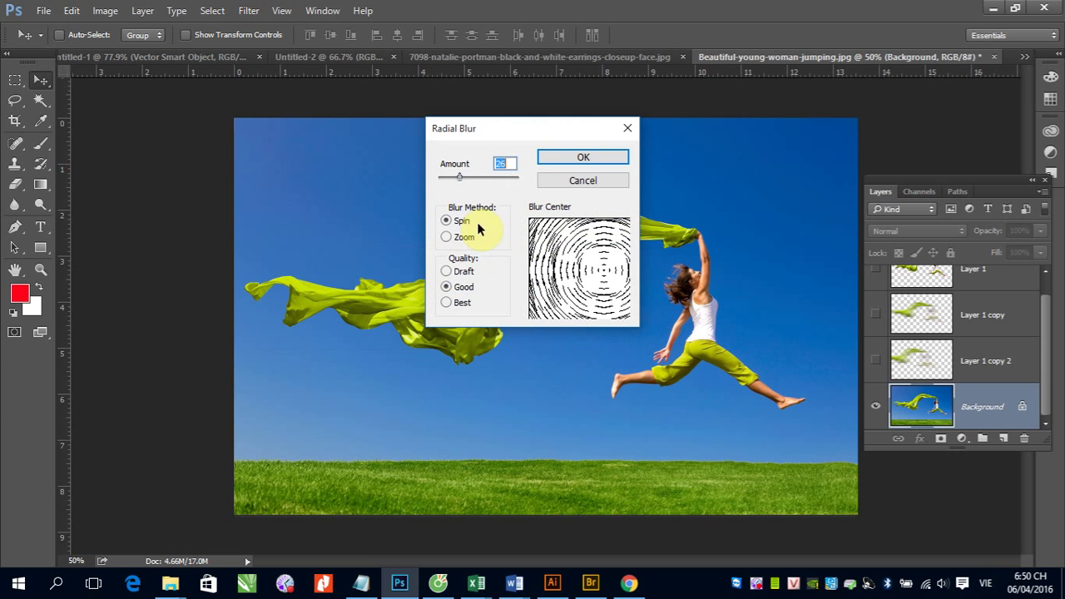
pyautogui.click(458, 237)
pyautogui.click(605, 270)
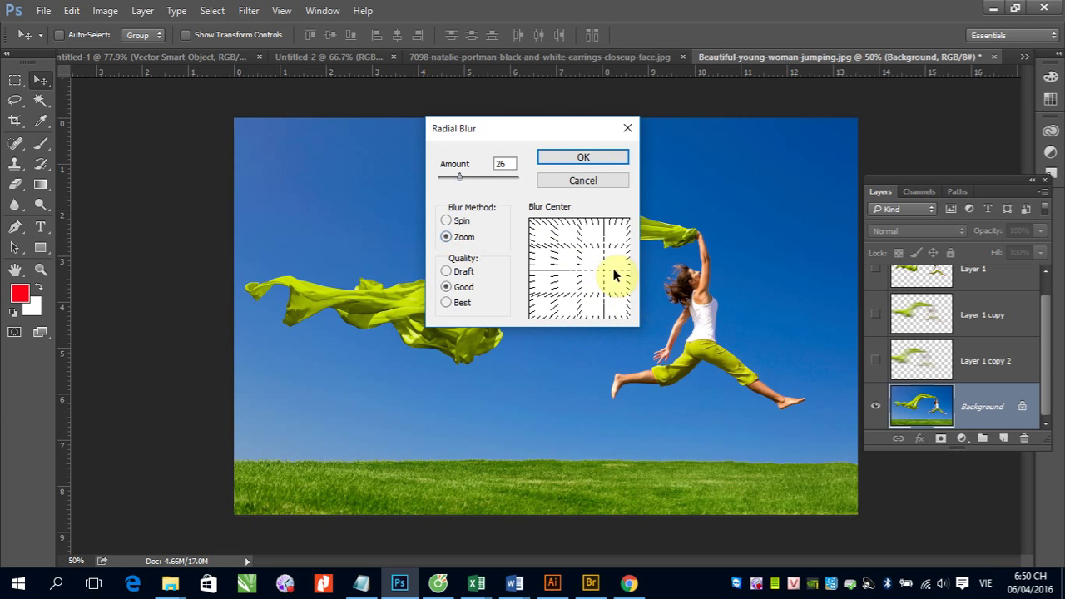
pyautogui.click(581, 158)
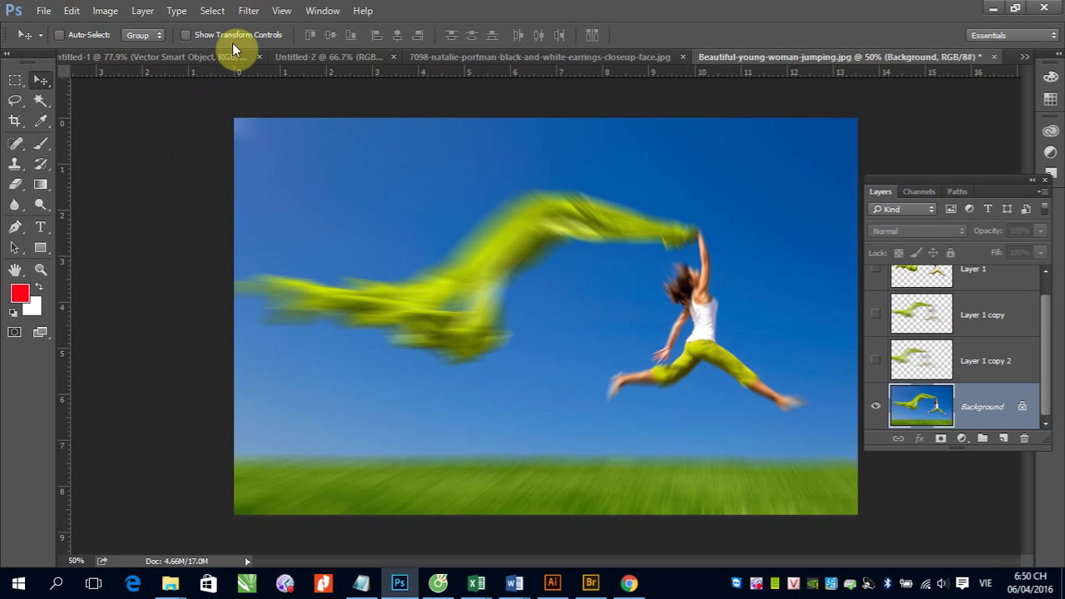
pyautogui.hotkey('ctrl', 'z')
# - Retry the Zoom Radial Blur at amount 53 and undo it as well
pyautogui.click(248, 10)
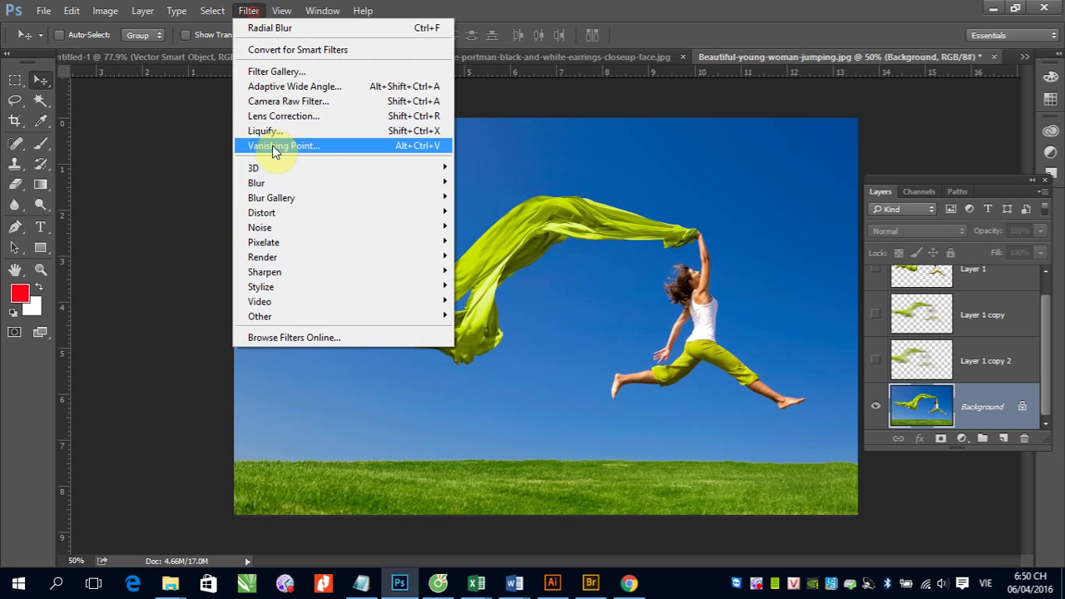
pyautogui.moveTo(258, 182)
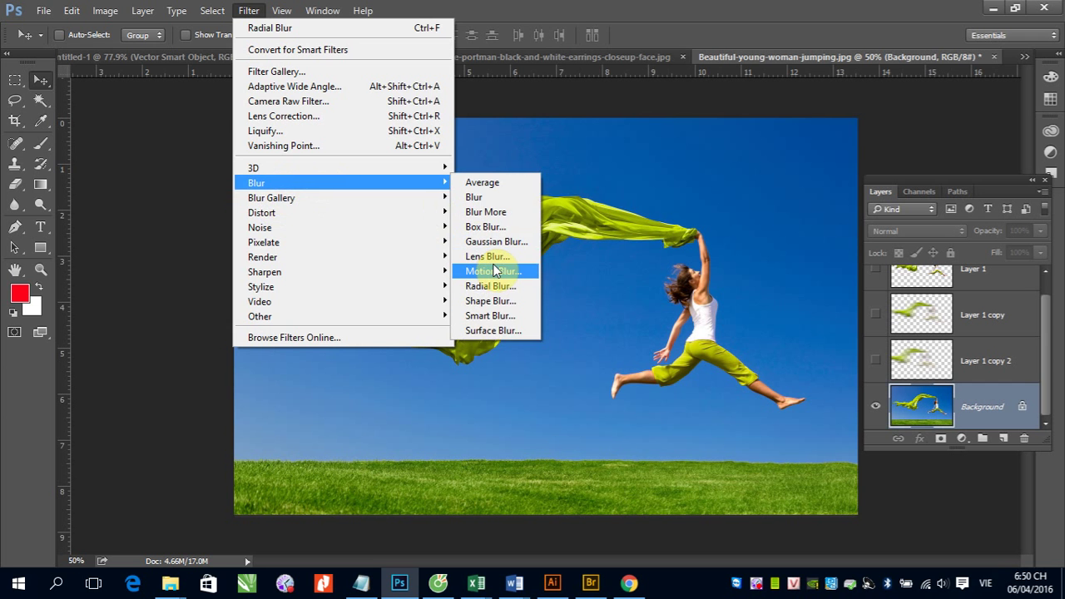
pyautogui.click(493, 288)
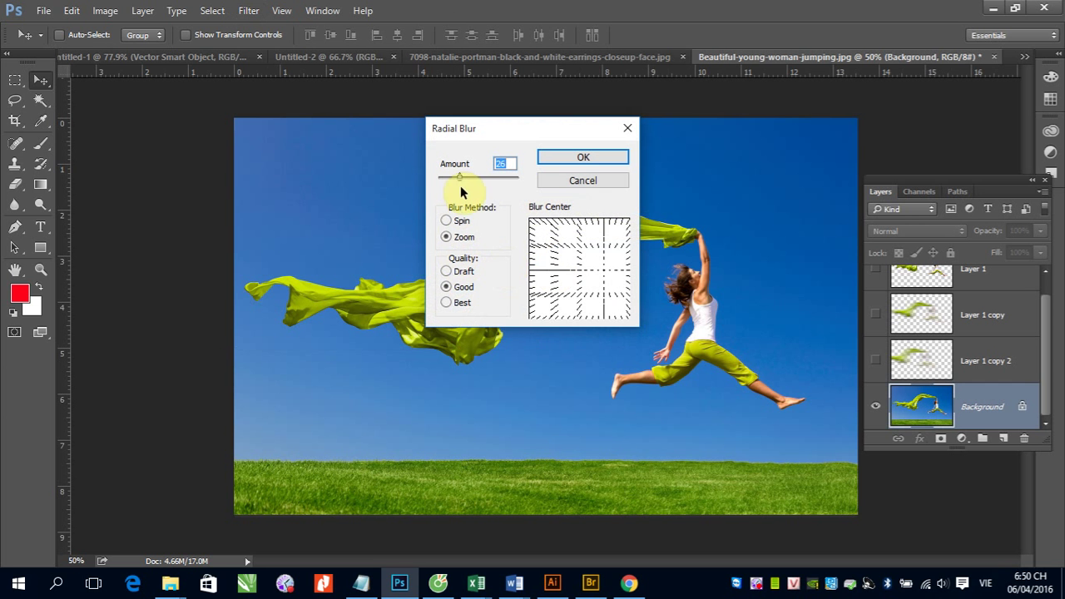
pyautogui.moveTo(458, 177); pyautogui.dragTo(480, 178)
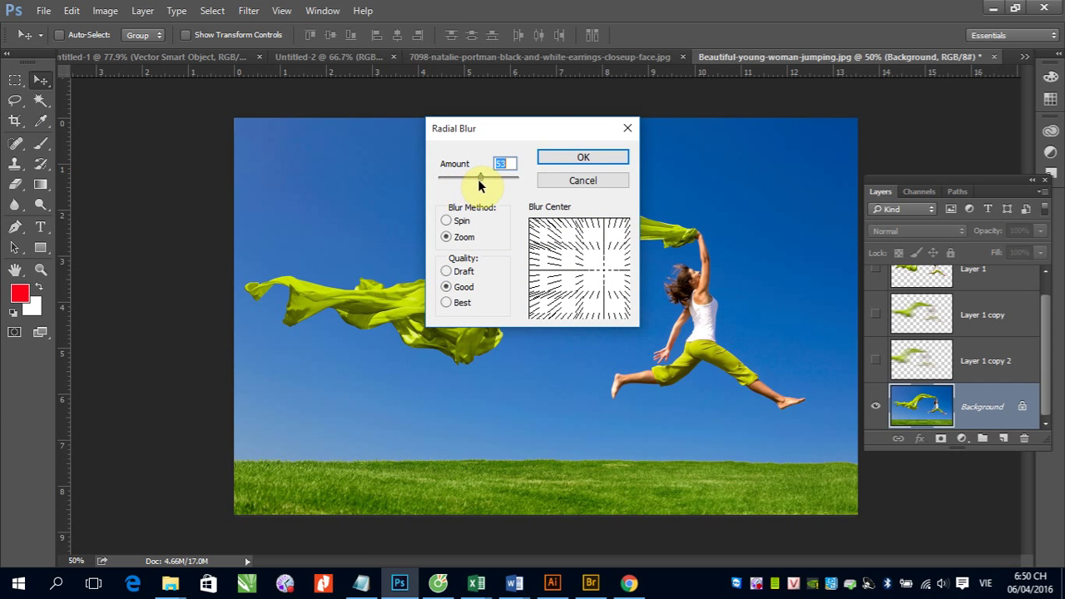
pyautogui.click(610, 161)
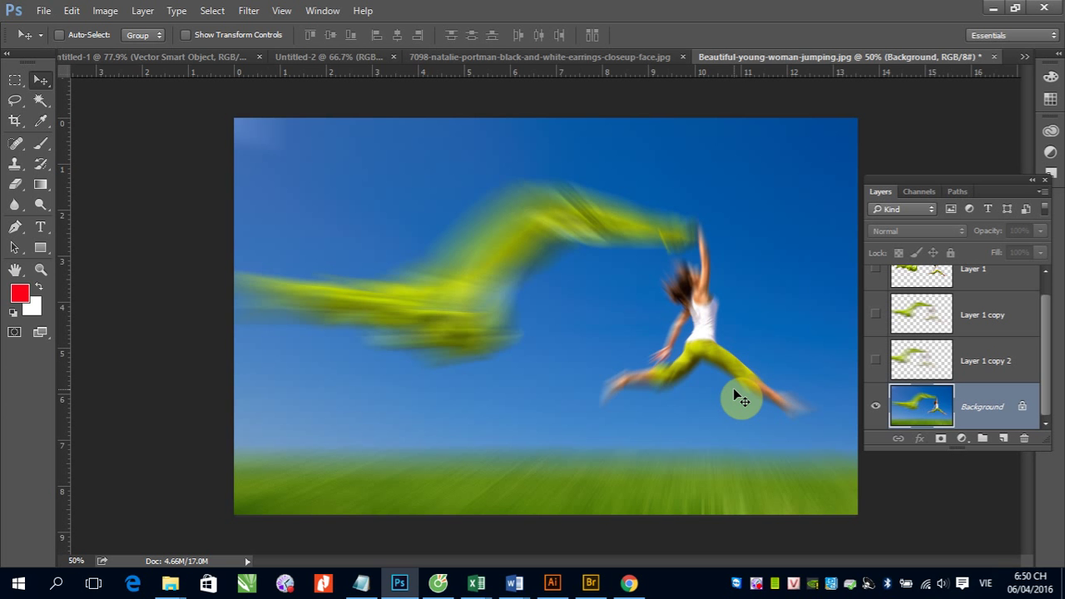
pyautogui.hotkey('ctrl', 'z')
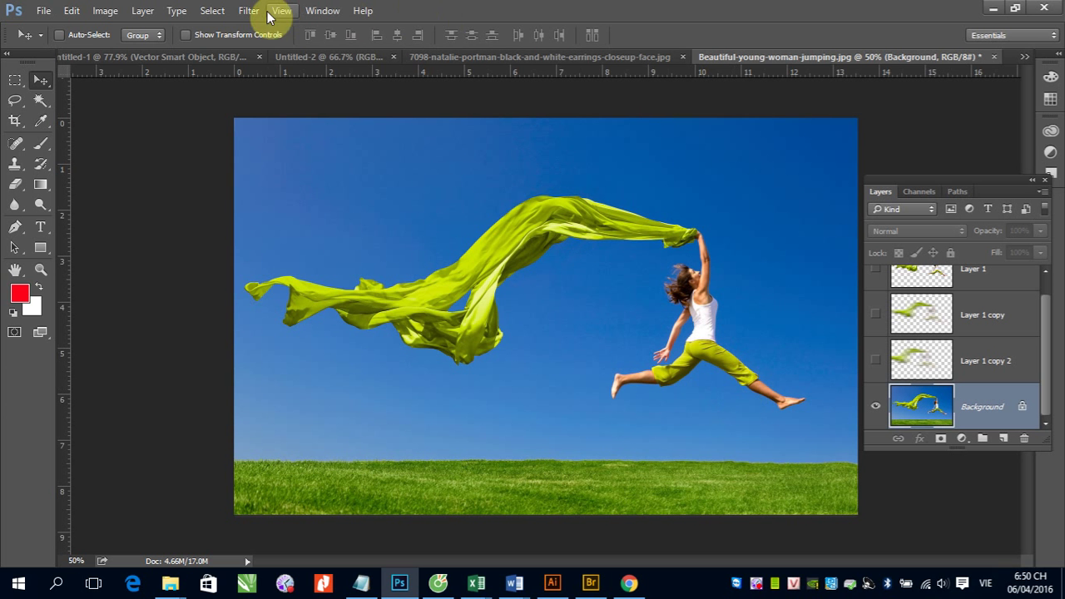
pyautogui.click(249, 10)
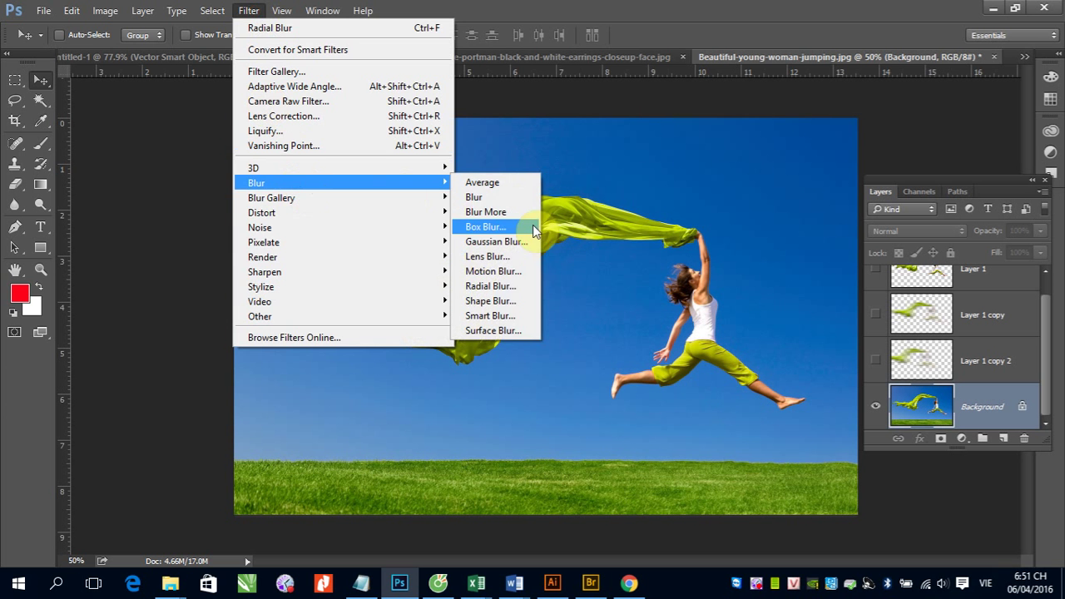
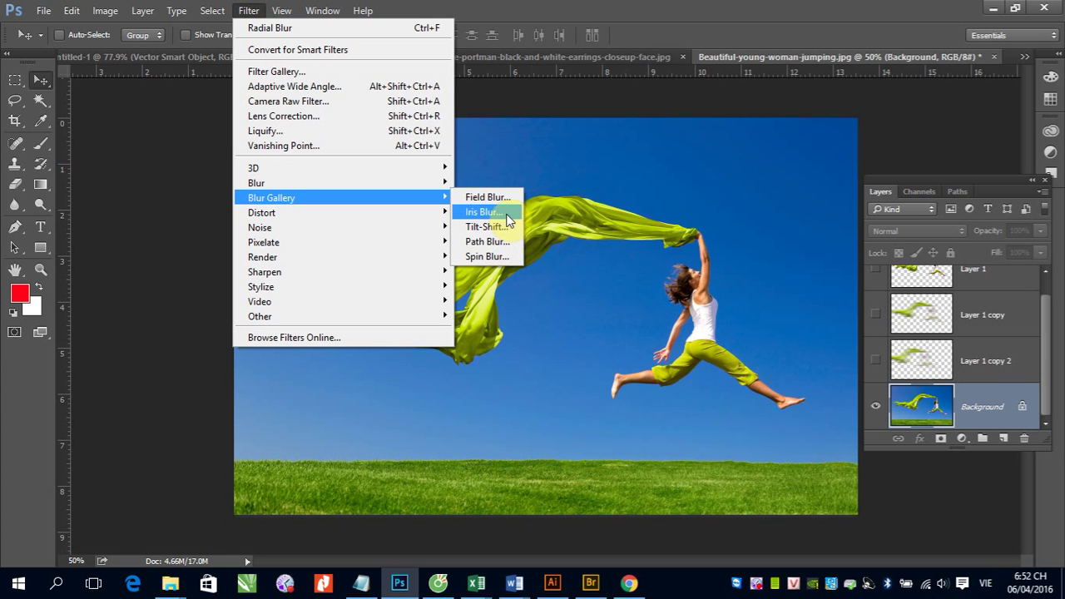
# - Start a 15 px Field Blur preview, dismissing the driver warning and Windows notification
pyautogui.click(488, 197)
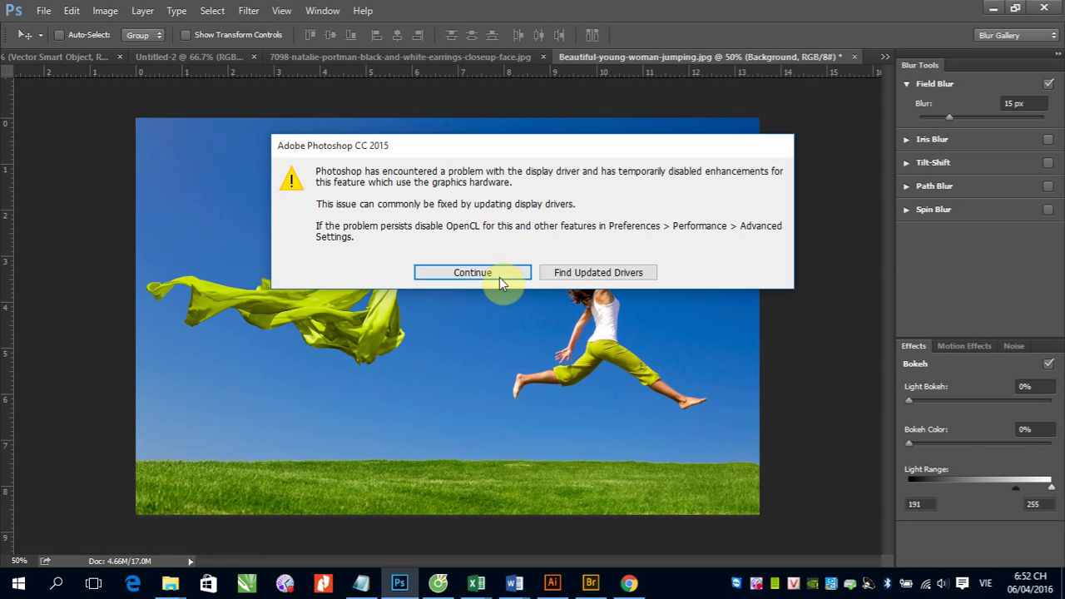
pyautogui.click(497, 275)
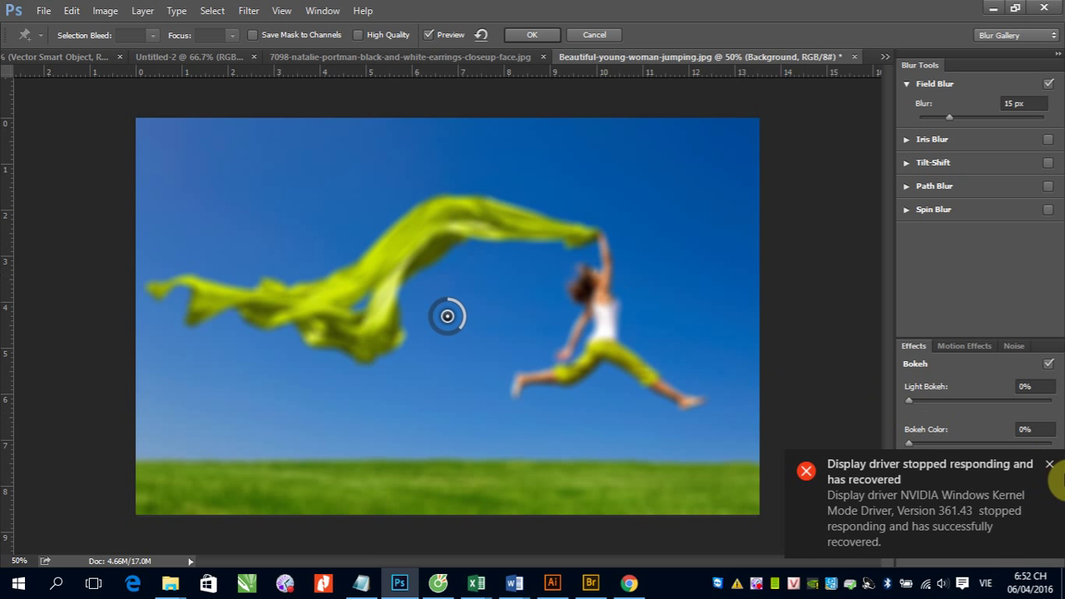
pyautogui.click(1049, 464)
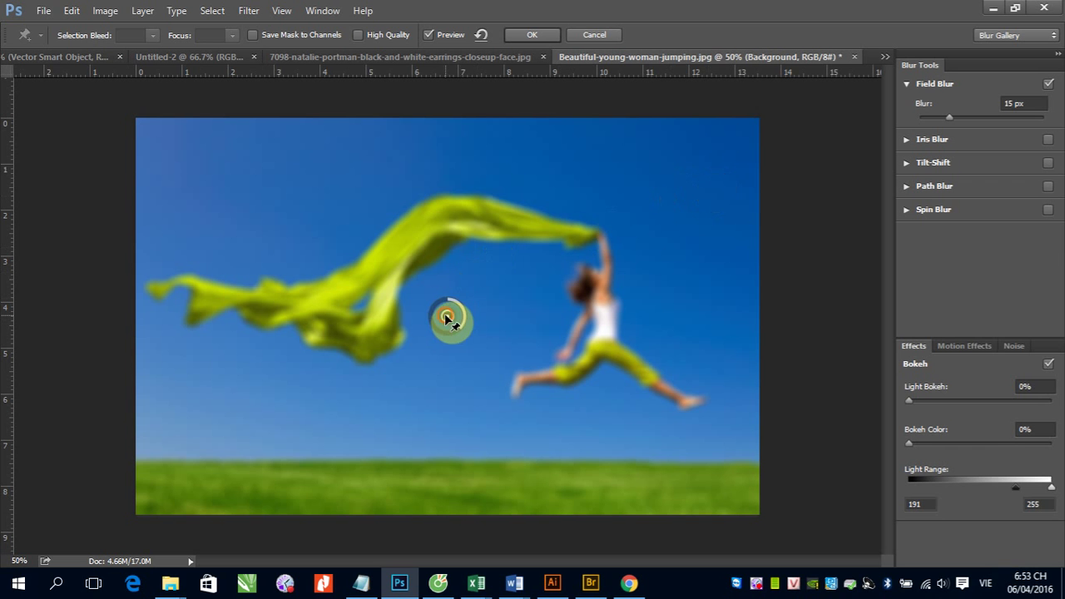
# - Move the blur pin into the upper-right sky and vary its strength, ending at 4 px
pyautogui.moveTo(452, 311)
pyautogui.mouseDown()
pyautogui.moveTo(418, 389)
pyautogui.moveTo(211, 452)
pyautogui.mouseUp()
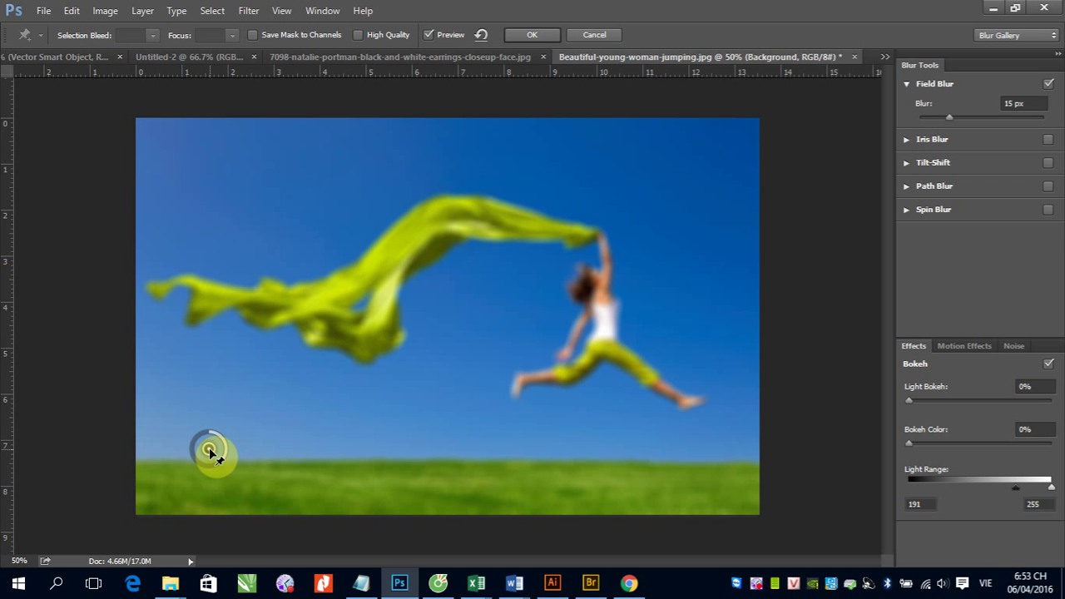
pyautogui.moveTo(211, 452)
pyautogui.mouseDown()
pyautogui.moveTo(718, 159)
pyautogui.moveTo(380, 162)
pyautogui.moveTo(704, 185)
pyautogui.mouseUp()
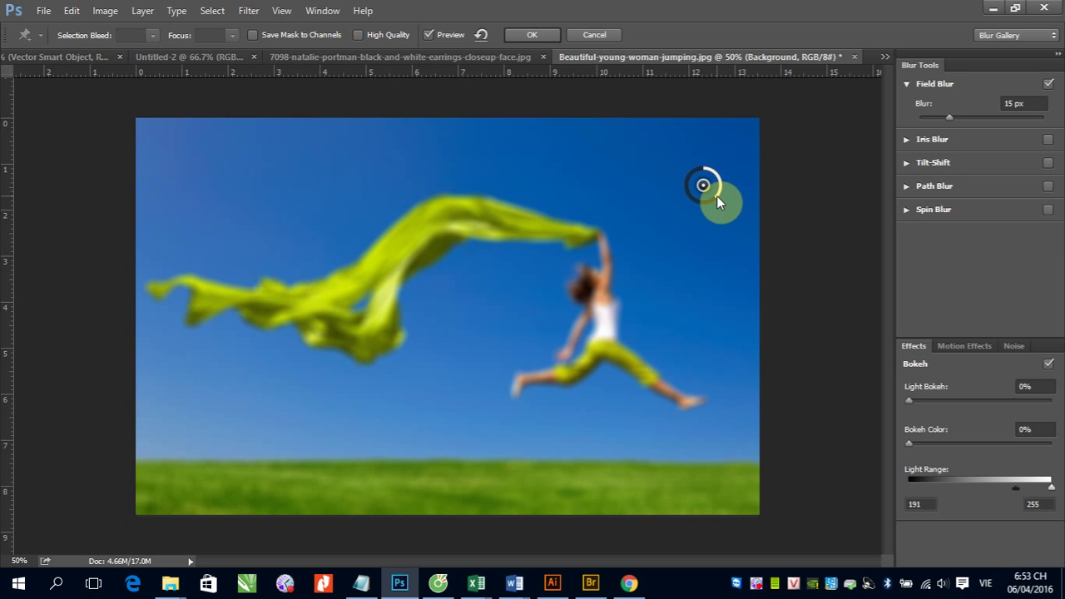
pyautogui.moveTo(719, 193); pyautogui.dragTo(716, 170)
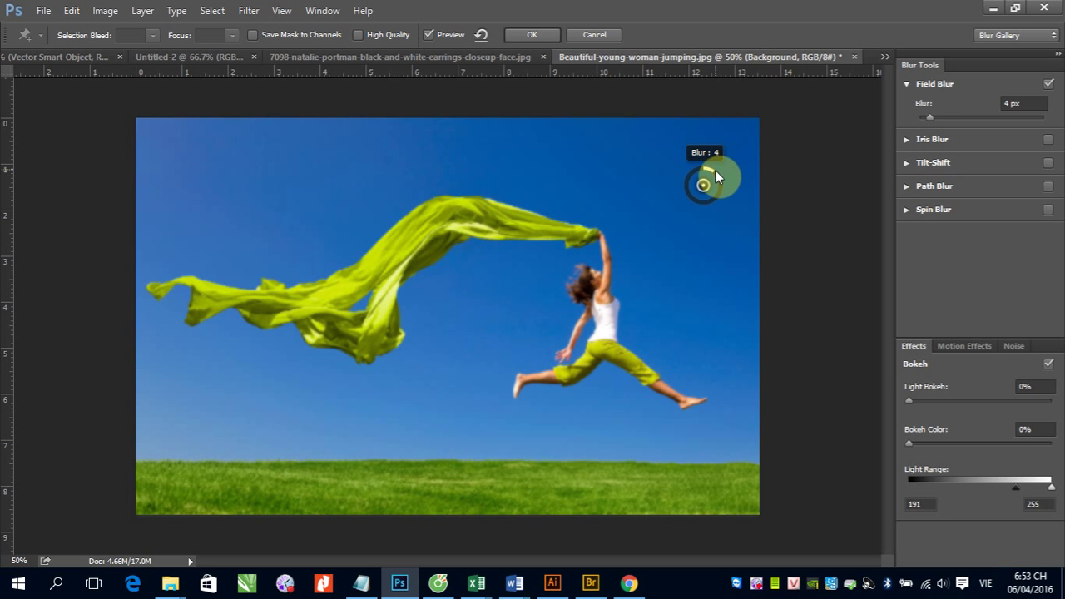
pyautogui.moveTo(715, 173)
pyautogui.mouseDown()
pyautogui.moveTo(709, 206)
pyautogui.moveTo(688, 202)
pyautogui.mouseUp()
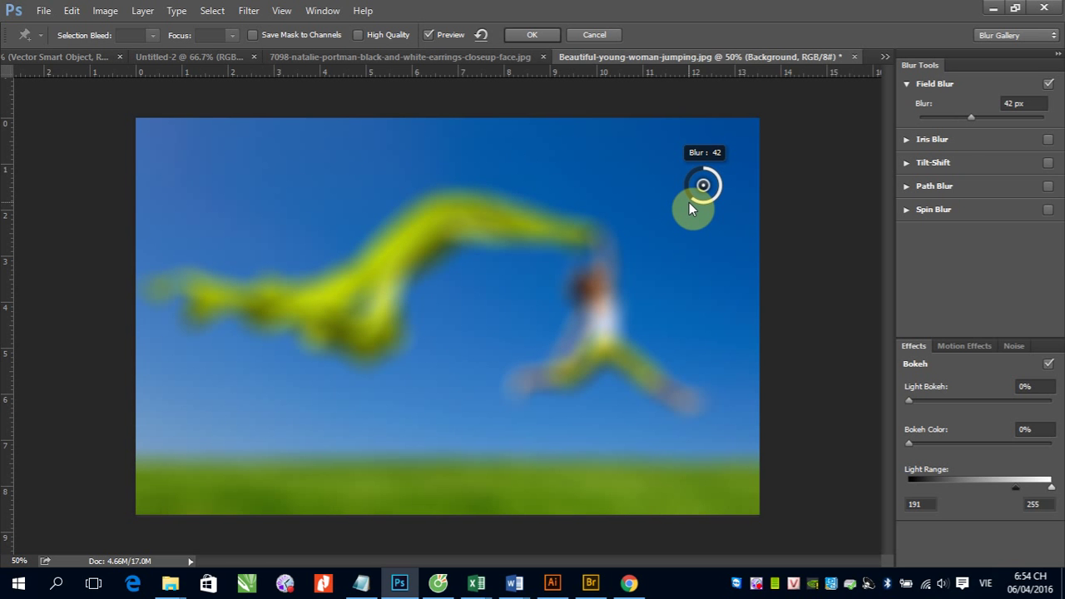
pyautogui.moveTo(689, 202)
pyautogui.mouseDown()
pyautogui.moveTo(720, 193)
pyautogui.moveTo(722, 179)
pyautogui.moveTo(703, 165)
pyautogui.mouseUp()
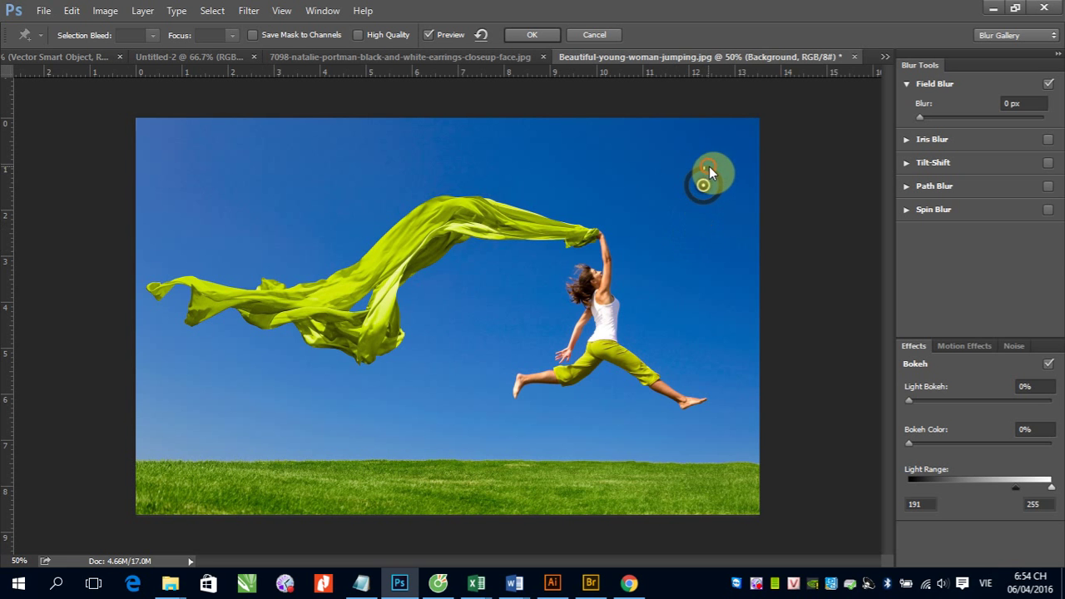
pyautogui.moveTo(709, 167); pyautogui.dragTo(714, 172)
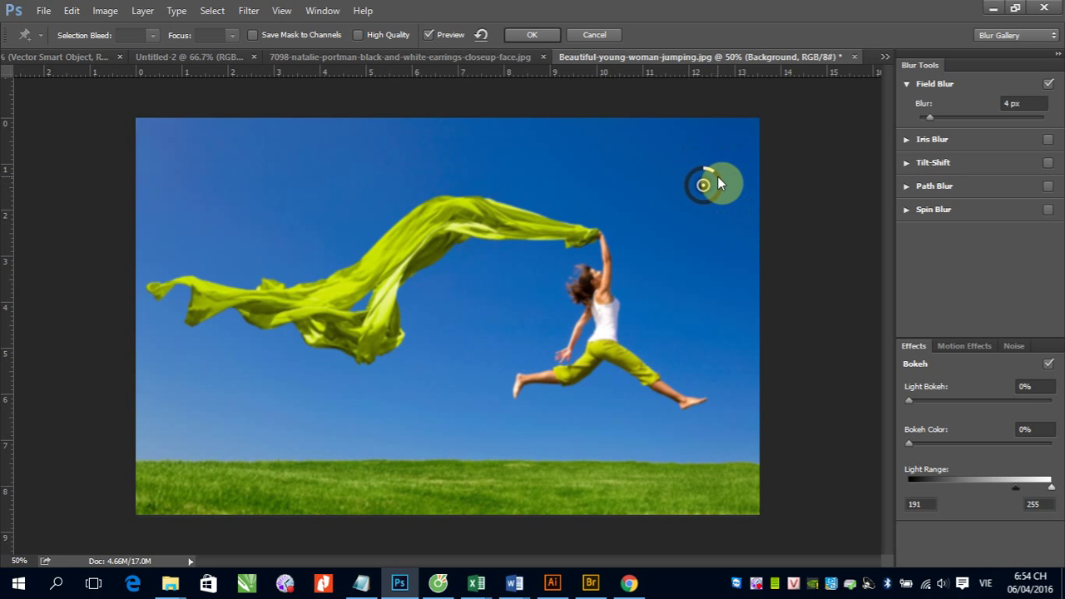
pyautogui.moveTo(717, 176); pyautogui.dragTo(719, 187)
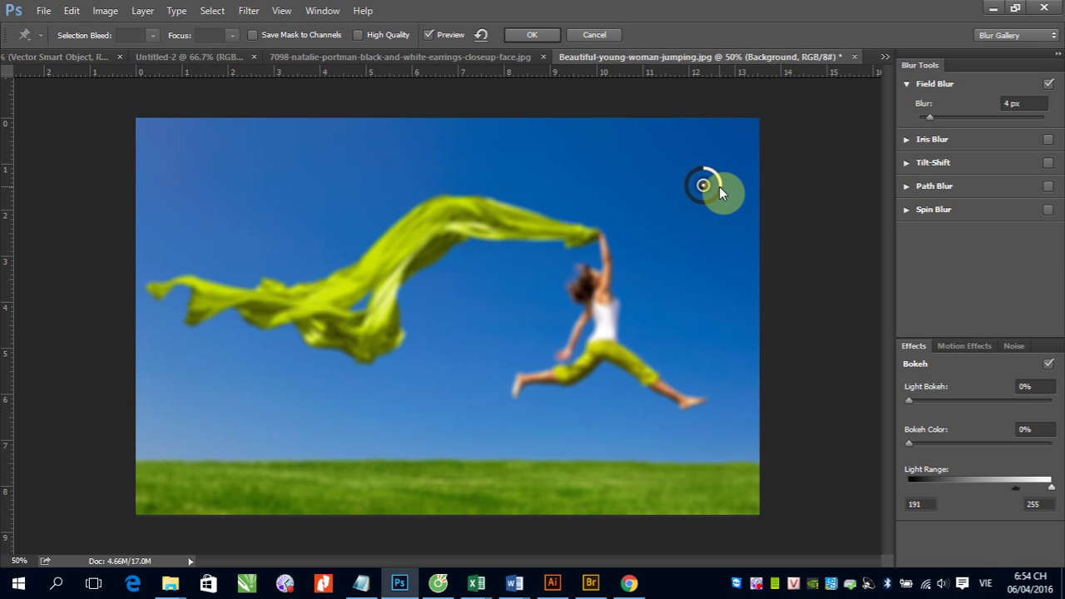
# - Add Field Blur pins on the woman's head and the lower-right grass
pyautogui.click(591, 286)
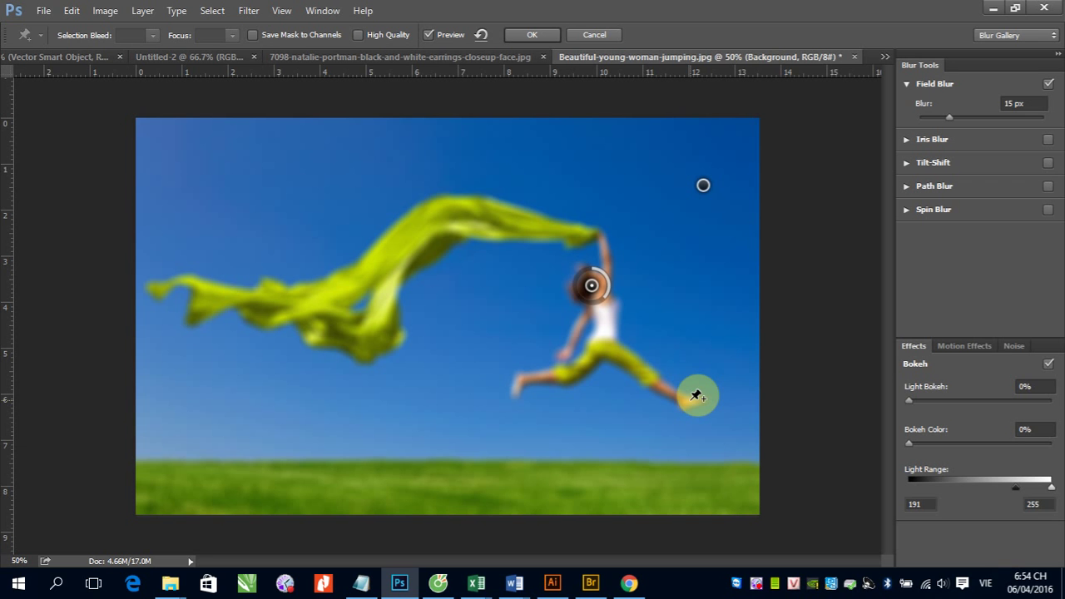
pyautogui.click(733, 466)
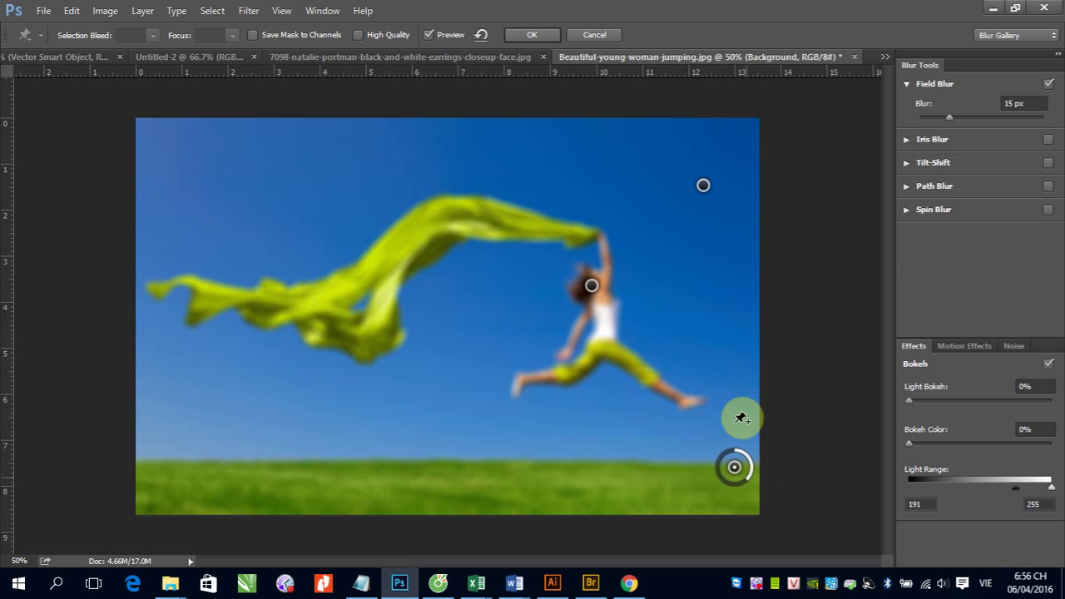
# - Set the lower-right pin to 3 px and head pin to 5 px, then add left-side pins
pyautogui.moveTo(746, 475)
pyautogui.mouseDown()
pyautogui.moveTo(743, 449)
pyautogui.moveTo(747, 462)
pyautogui.mouseUp()
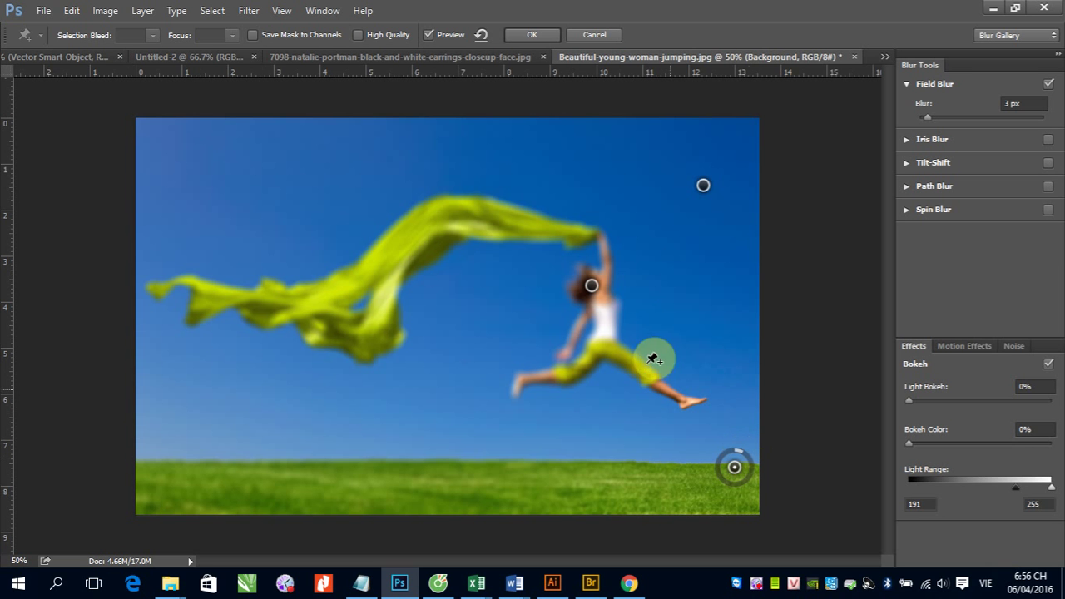
pyautogui.click(592, 287)
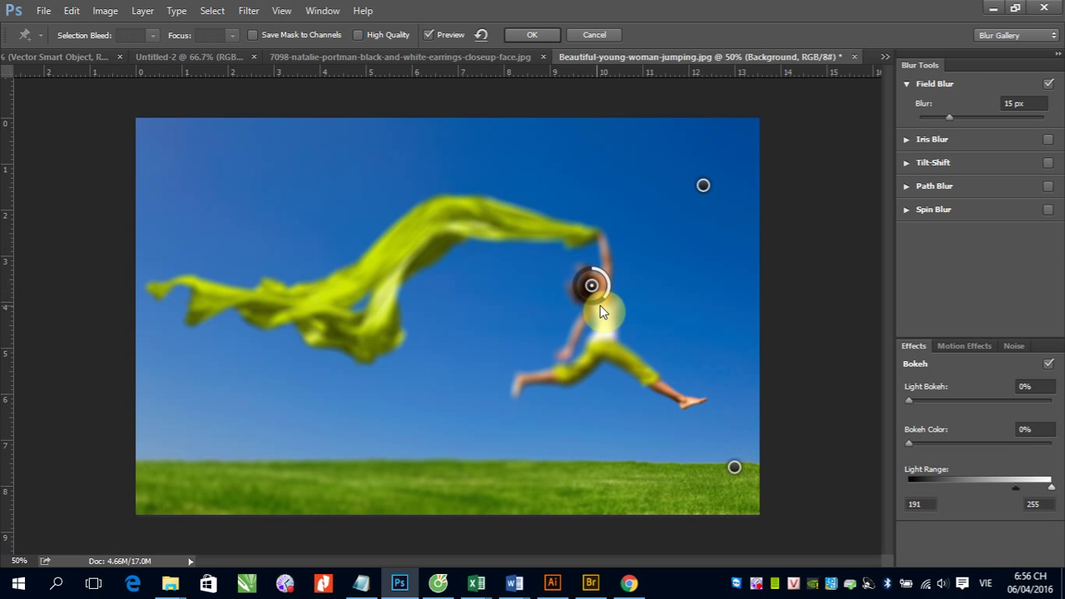
pyautogui.moveTo(602, 301); pyautogui.dragTo(594, 267)
pyautogui.click(198, 465)
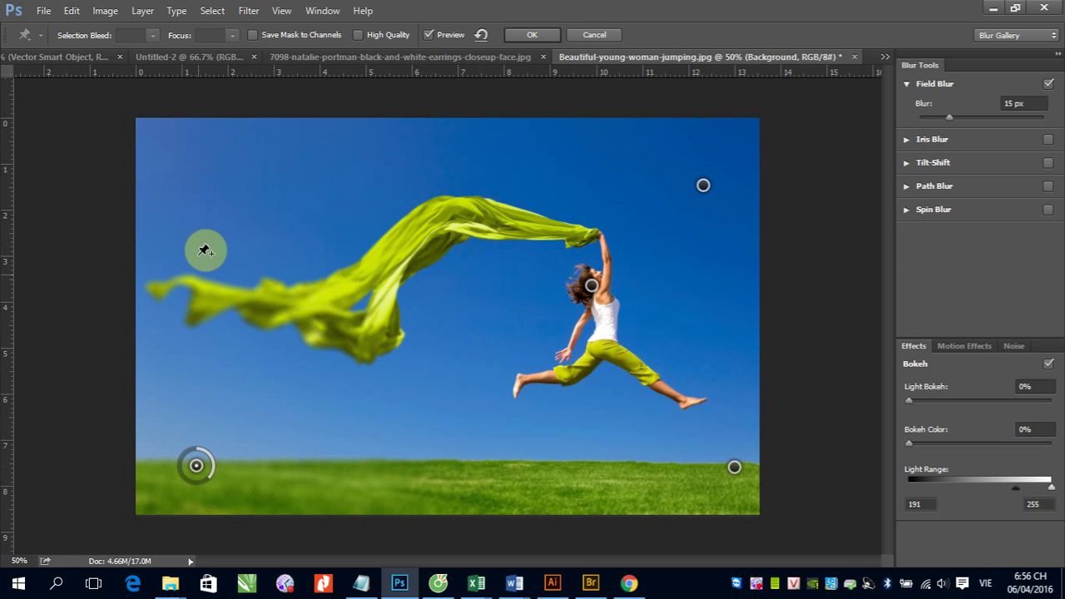
pyautogui.click(202, 173)
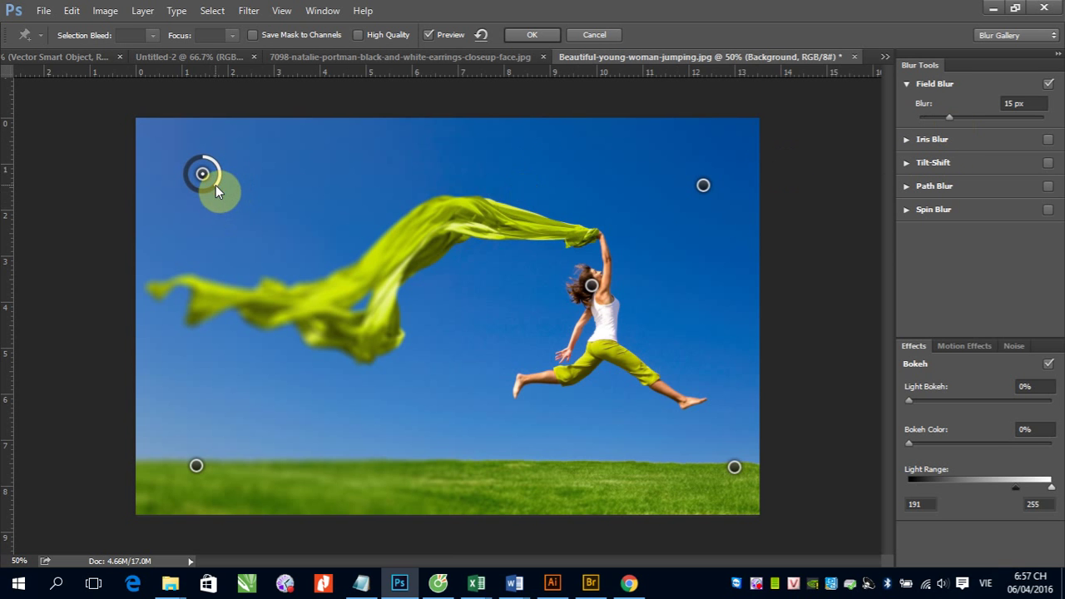
# - Adjust the upper-left sky pin's blur amount, settling at 8 px
pyautogui.moveTo(220, 185)
pyautogui.mouseDown()
pyautogui.moveTo(218, 173)
pyautogui.moveTo(208, 191)
pyautogui.moveTo(226, 181)
pyautogui.mouseUp()
pyautogui.moveTo(947, 117)
pyautogui.mouseDown()
pyautogui.moveTo(996, 115)
pyautogui.moveTo(939, 120)
pyautogui.mouseUp()
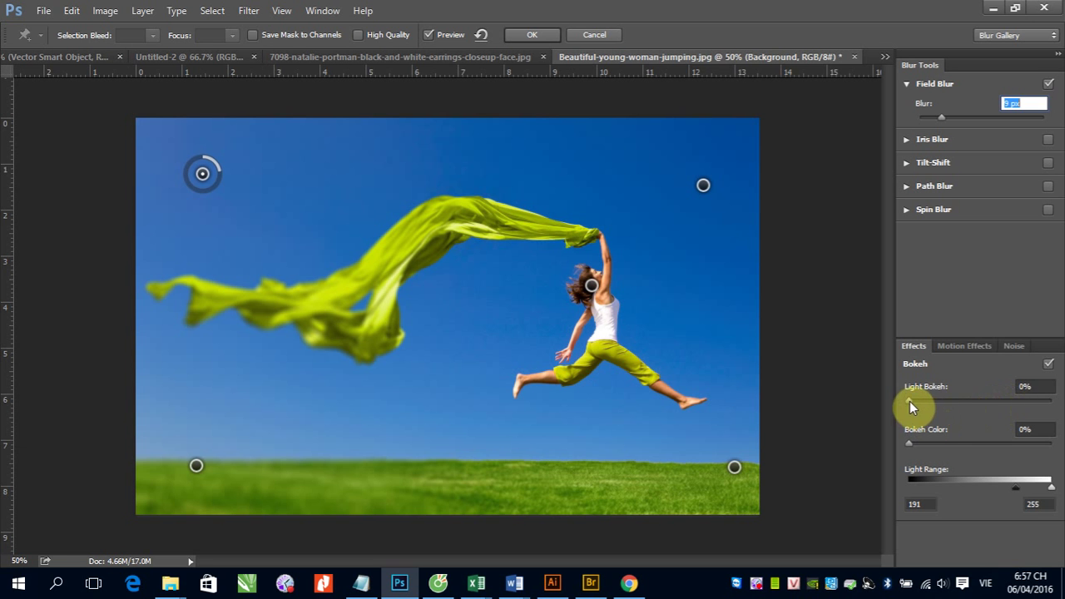
pyautogui.moveTo(909, 401); pyautogui.dragTo(962, 400)
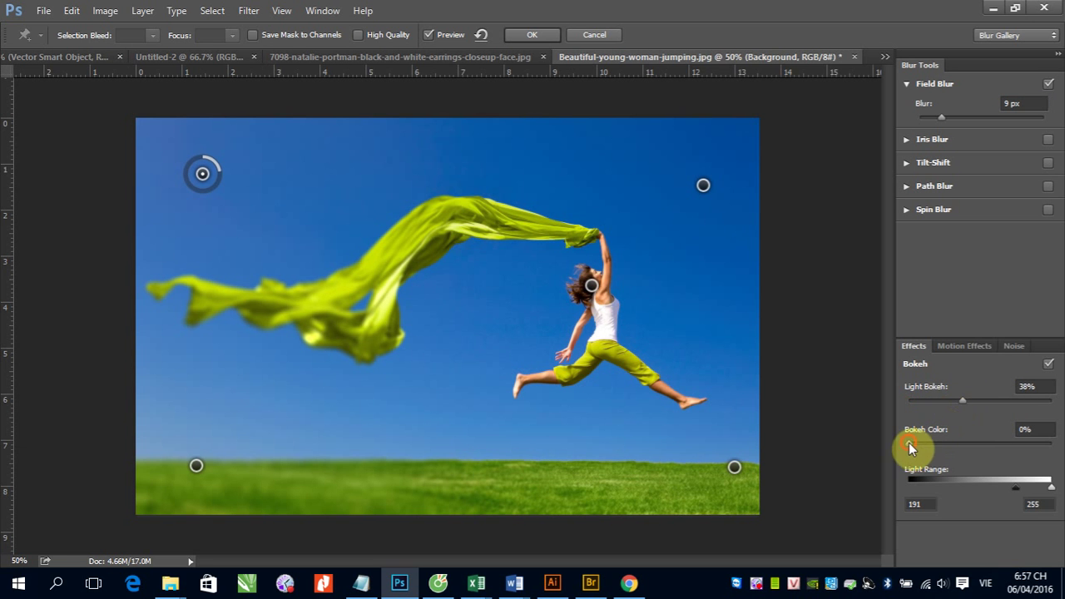
pyautogui.moveTo(909, 443); pyautogui.dragTo(945, 443)
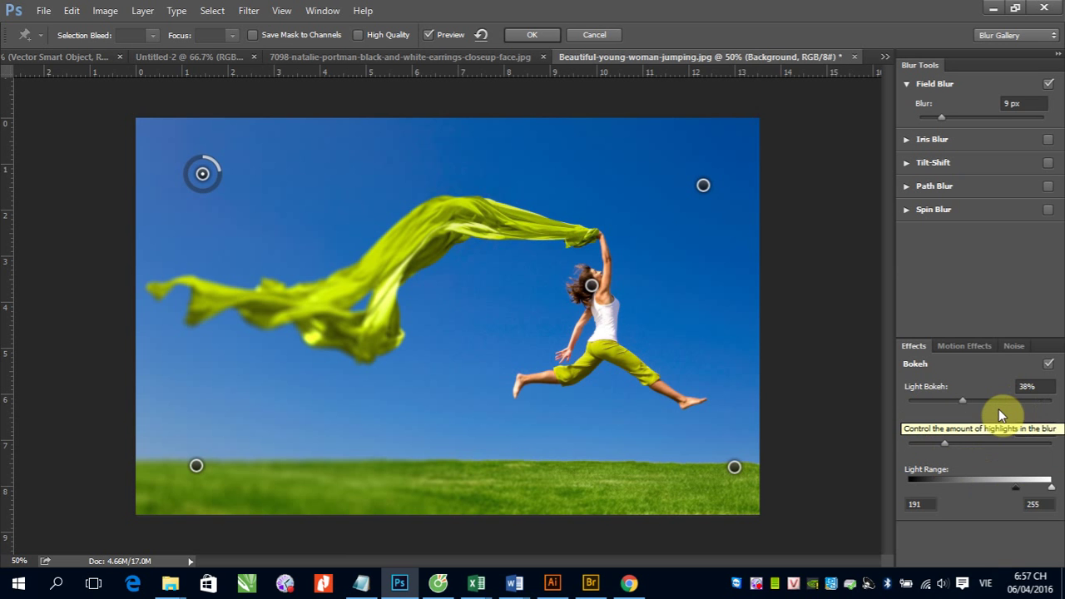
pyautogui.moveTo(960, 399); pyautogui.dragTo(920, 400)
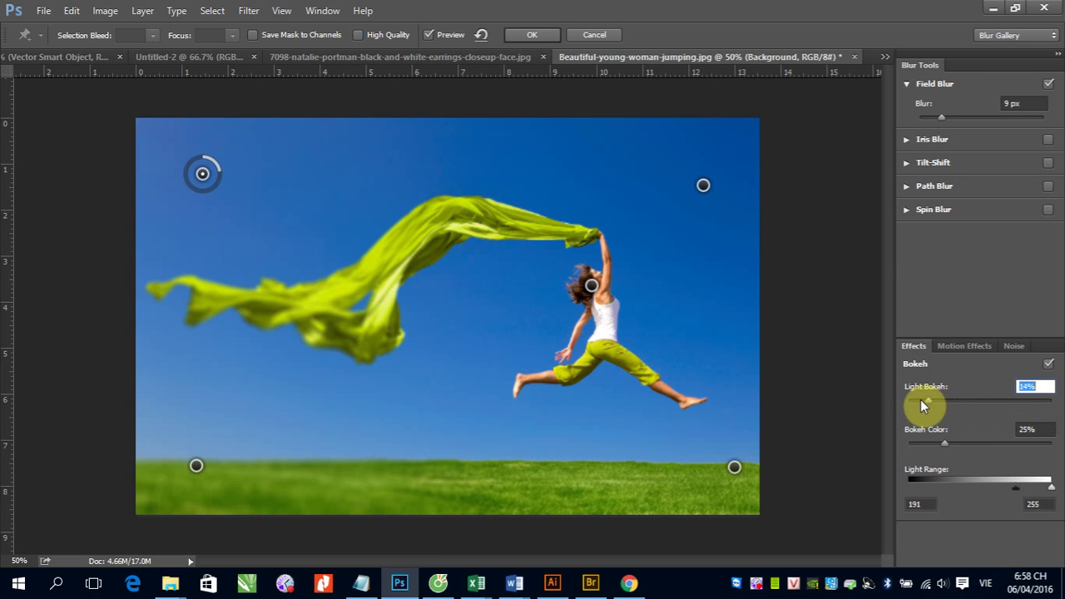
pyautogui.moveTo(952, 447); pyautogui.dragTo(914, 436)
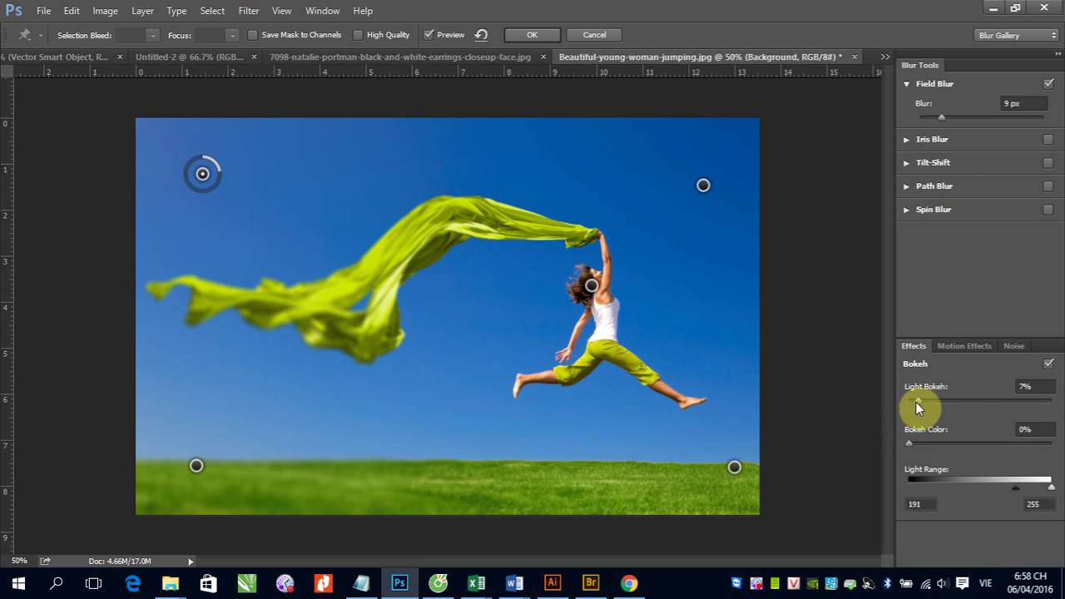
pyautogui.moveTo(917, 399); pyautogui.dragTo(905, 401)
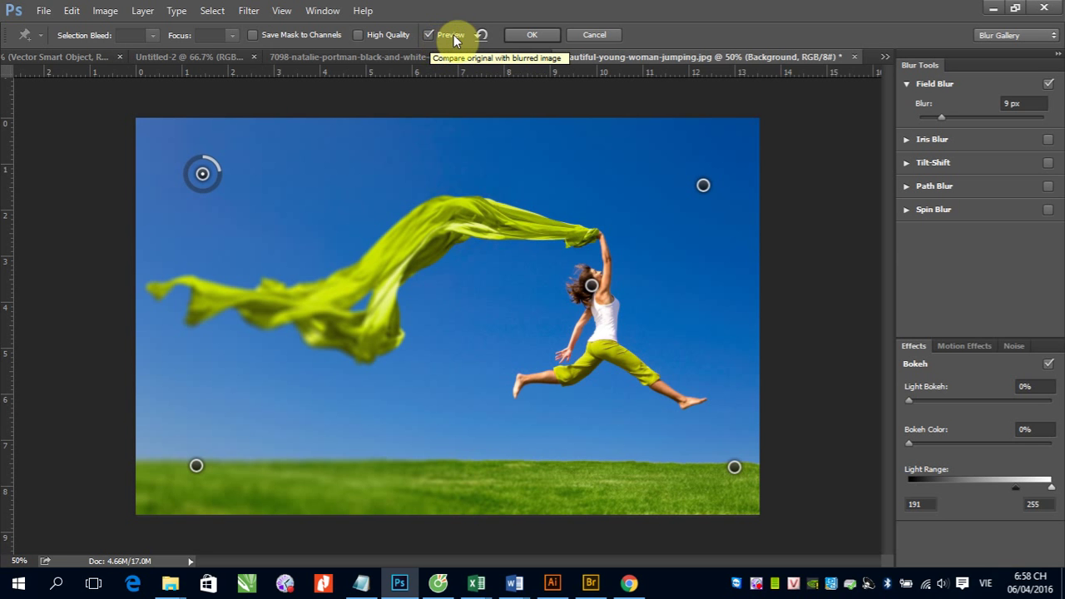
pyautogui.click(428, 35)
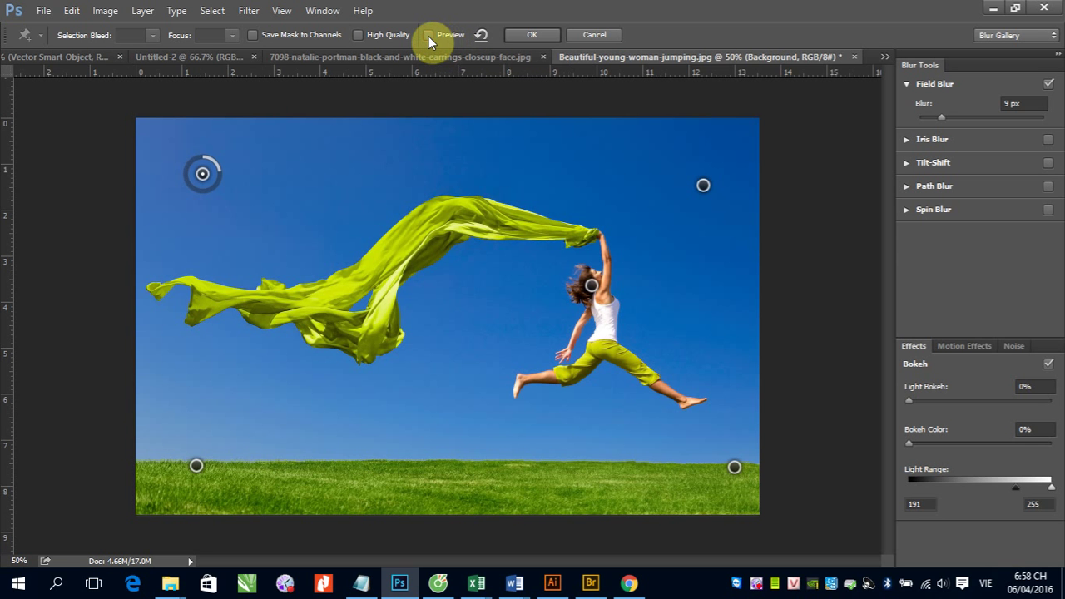
pyautogui.click(428, 36)
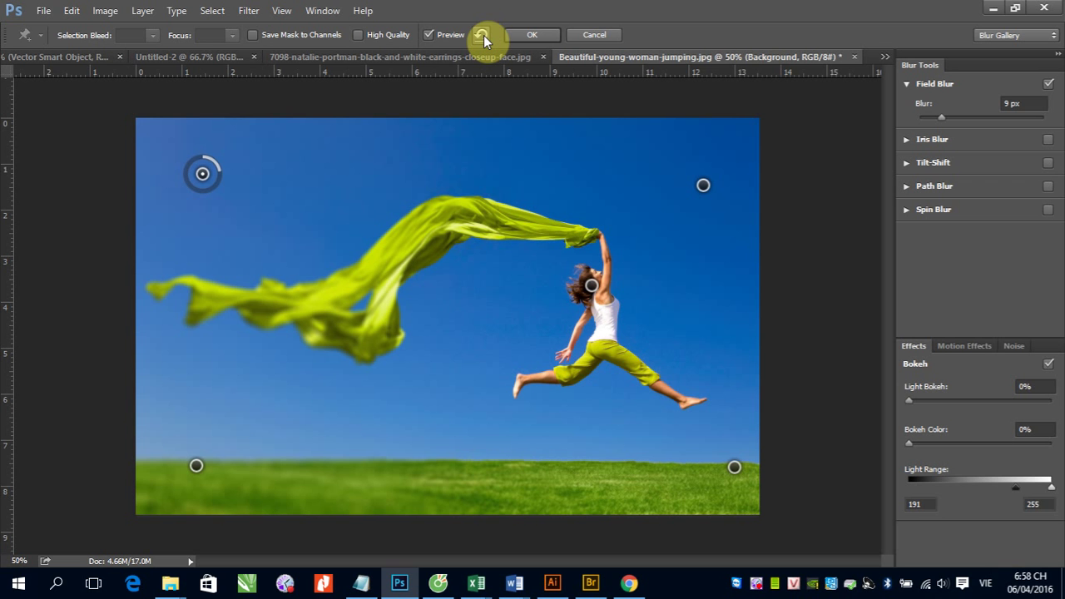
# - Reset the blur, add pins on the scarf and woman's head, and set the head pin to 0 px
pyautogui.click(482, 35)
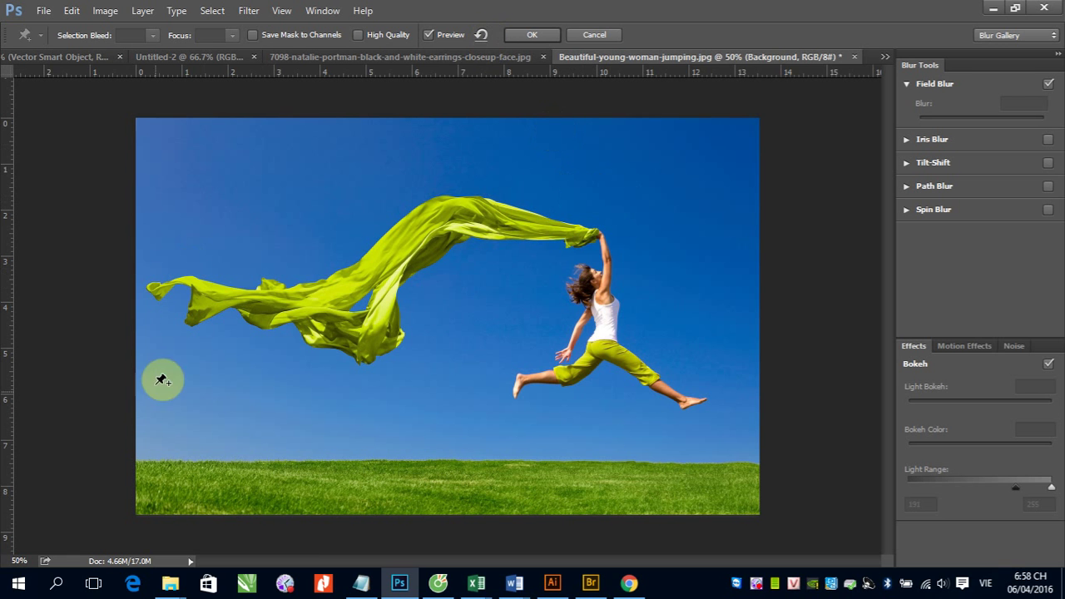
pyautogui.click(216, 308)
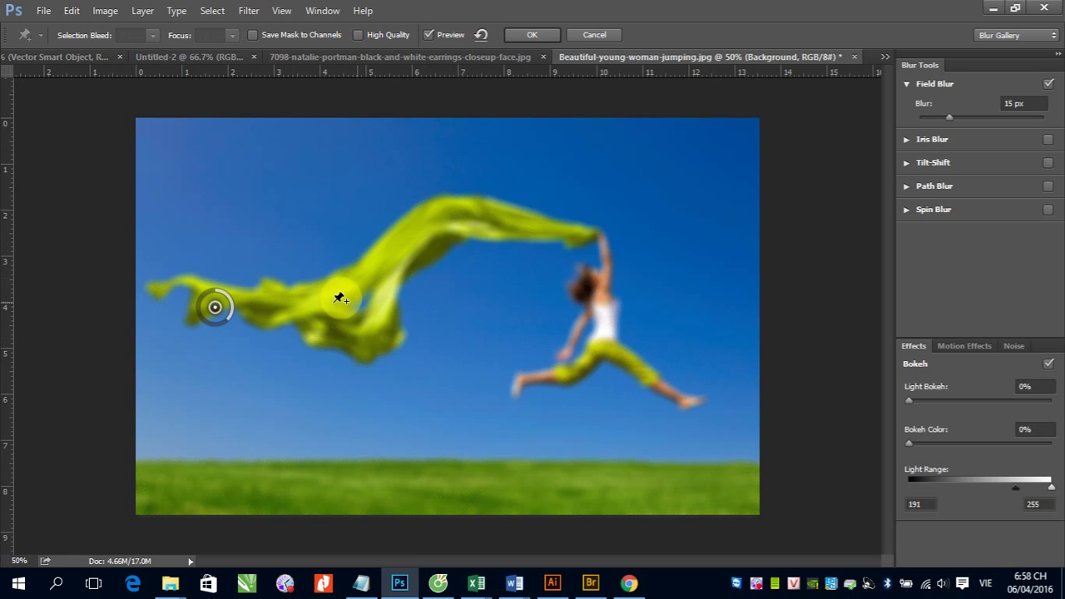
pyautogui.click(595, 274)
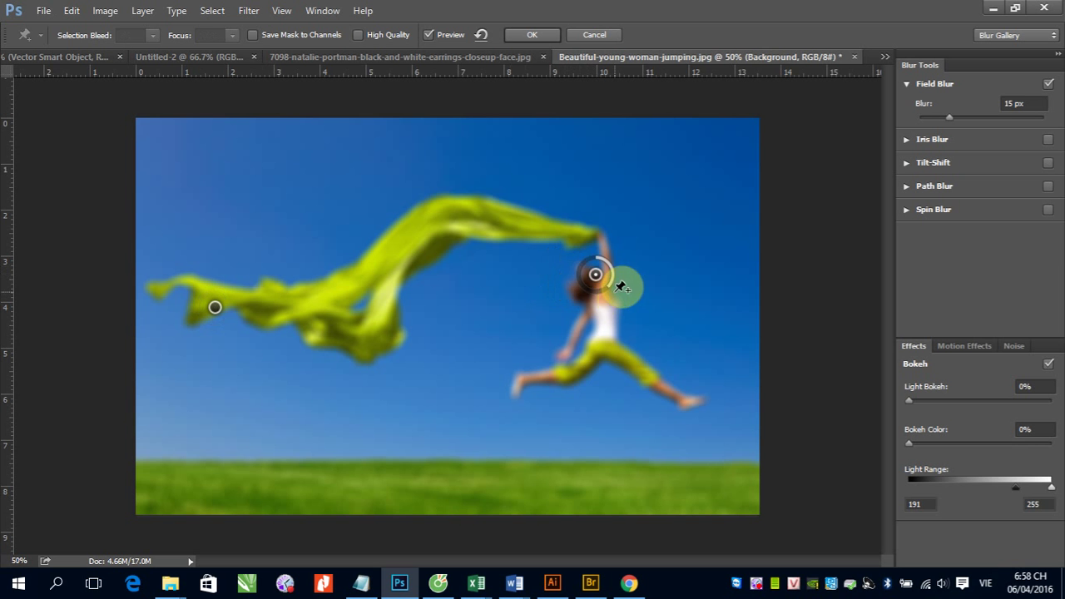
pyautogui.moveTo(609, 258); pyautogui.dragTo(598, 254)
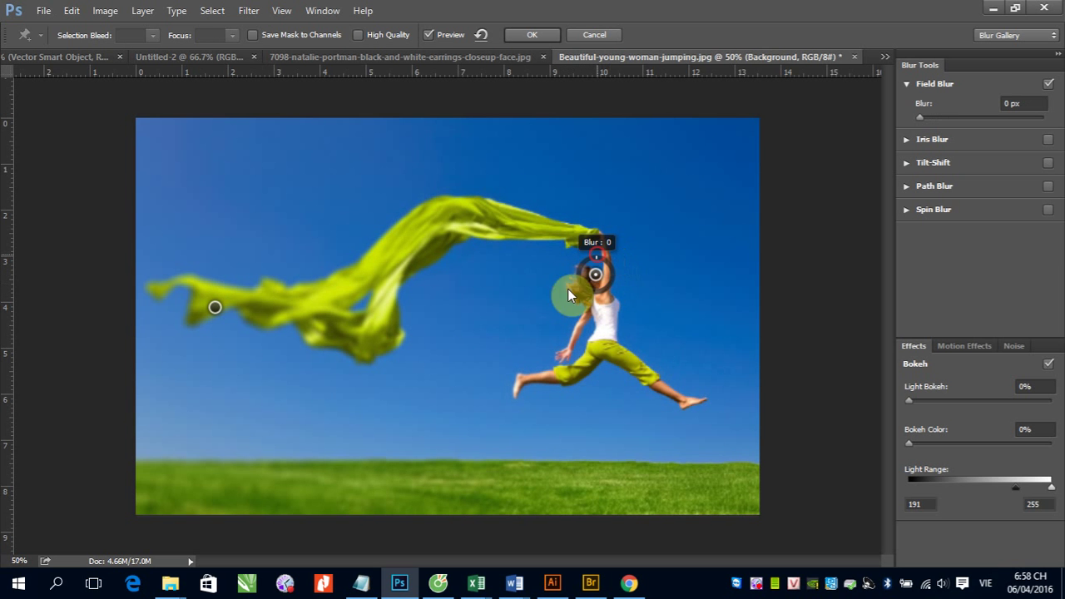
# - Commit the Field Blur, then undo it to restore the sharp photo
pyautogui.click(530, 35)
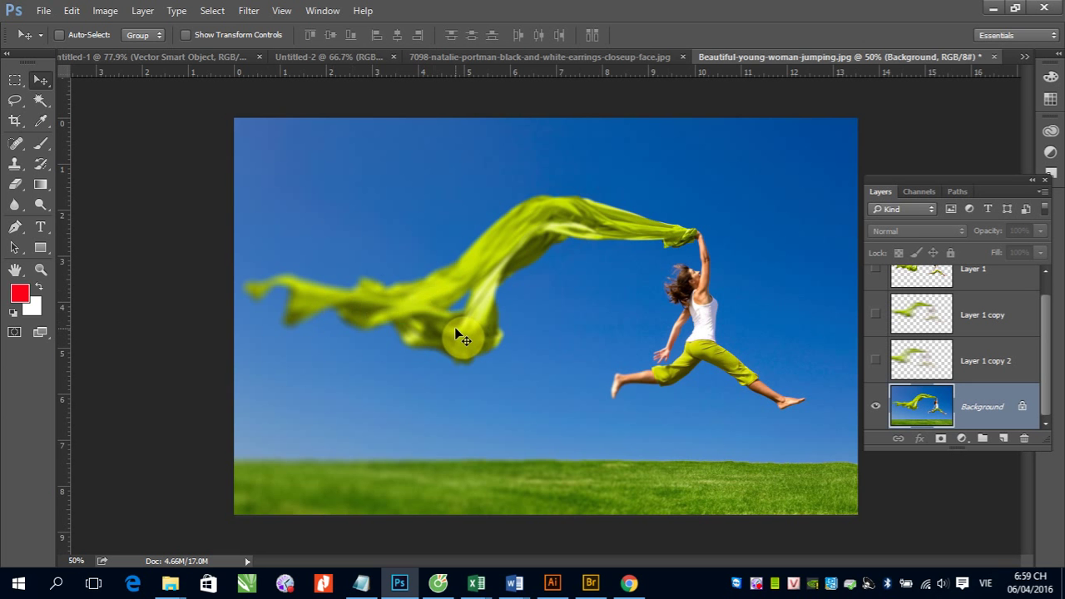
pyautogui.hotkey('ctrl', 'z')
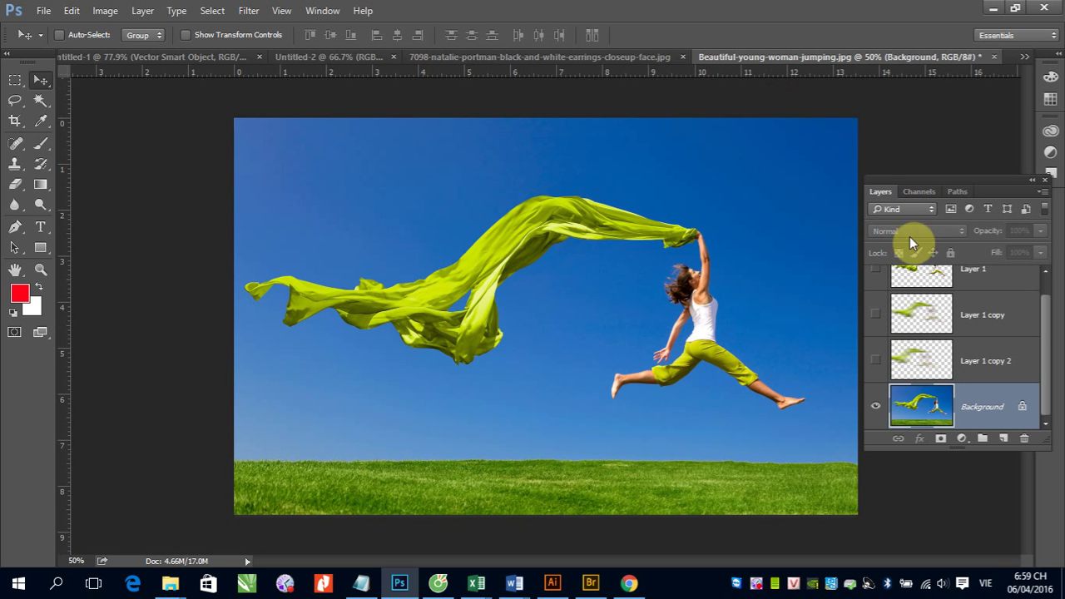
# - Start an Iris Blur centred between scarf and woman, lowering its blur to 4 px
pyautogui.click(254, 18)
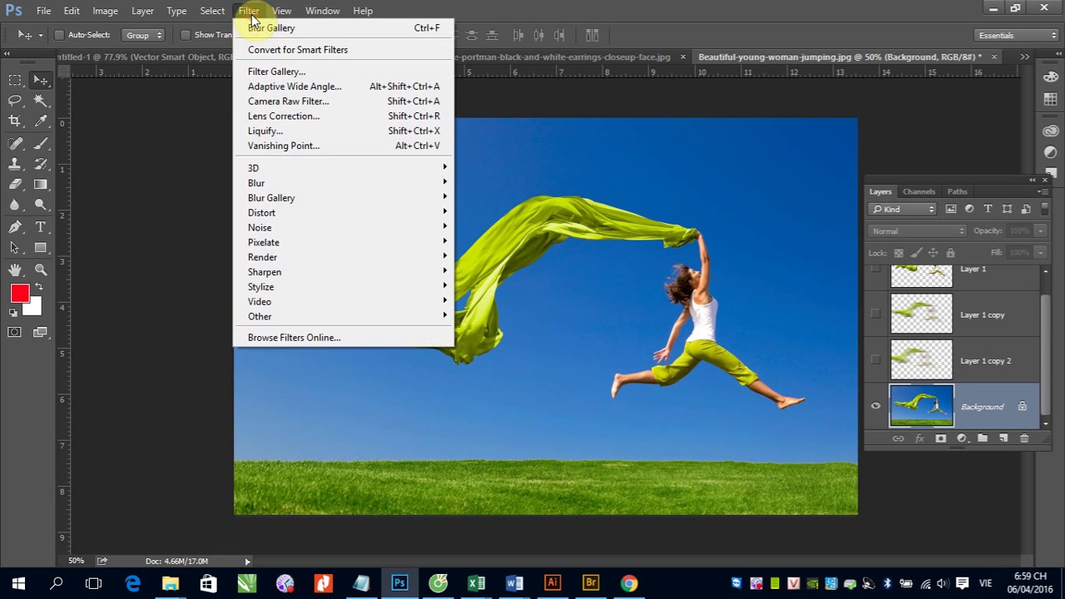
pyautogui.moveTo(267, 197)
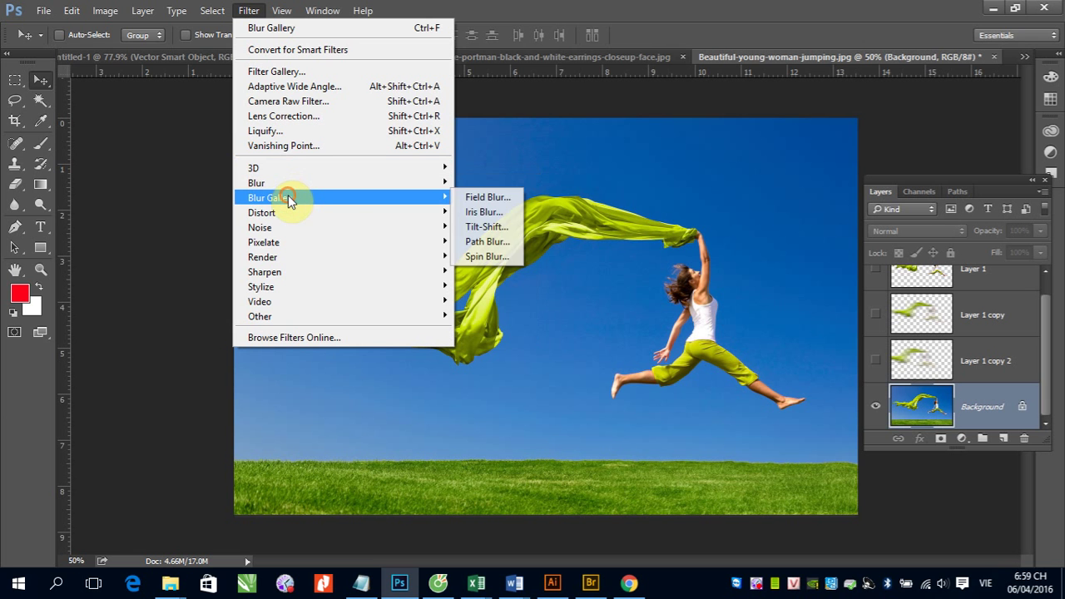
pyautogui.click(483, 212)
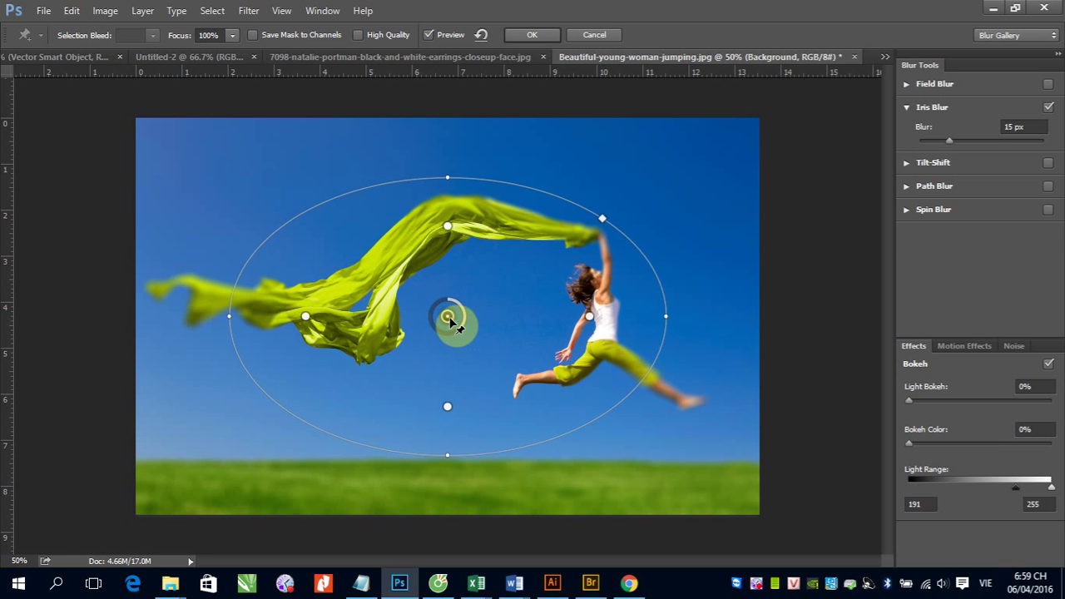
pyautogui.moveTo(450, 320); pyautogui.dragTo(540, 332)
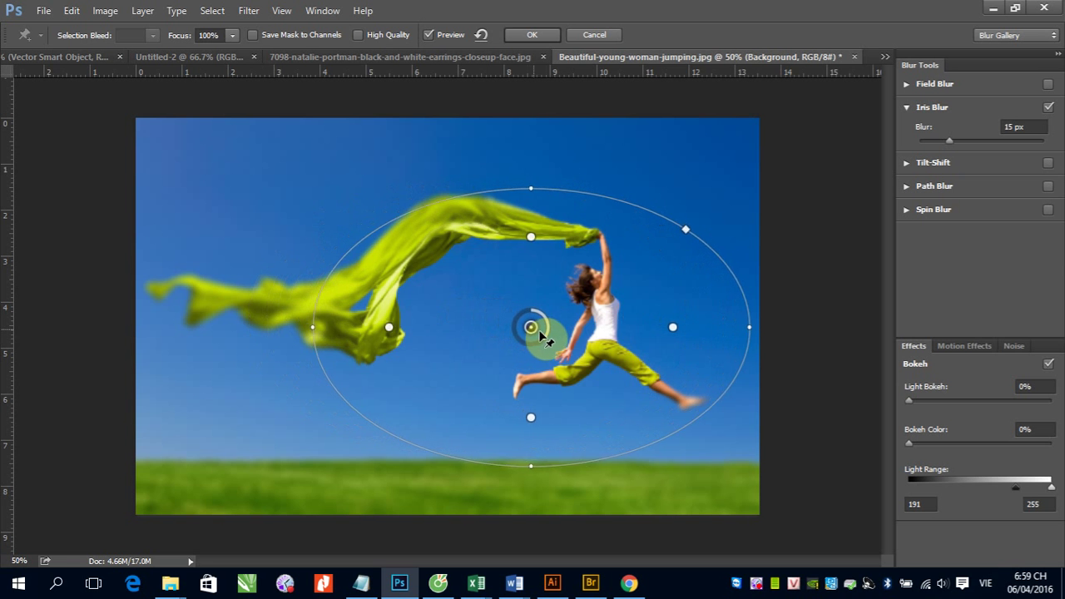
pyautogui.moveTo(541, 335); pyautogui.dragTo(538, 327)
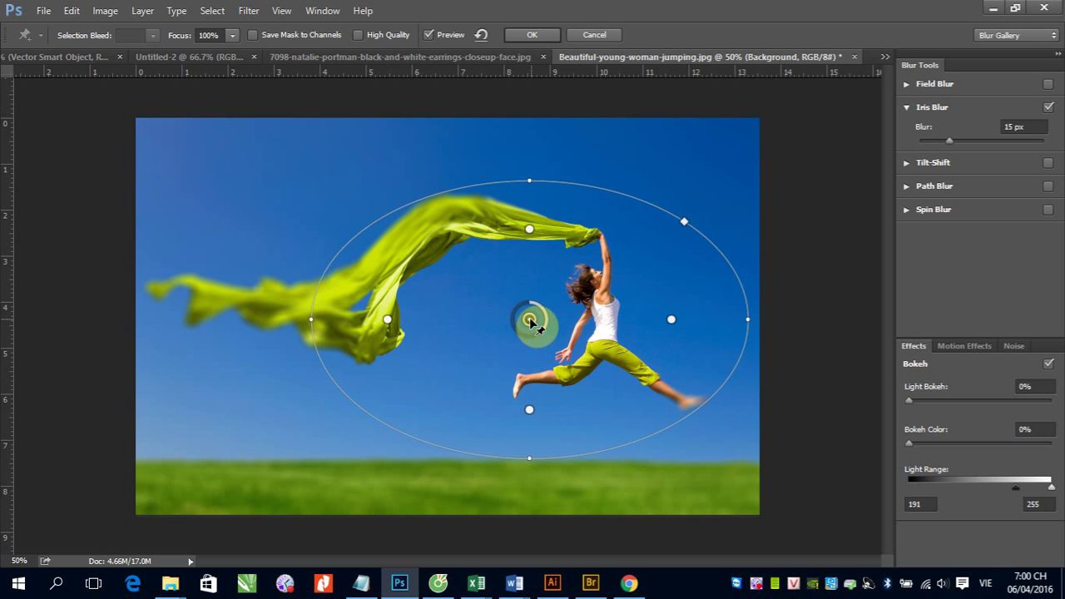
pyautogui.moveTo(541, 330); pyautogui.dragTo(542, 309)
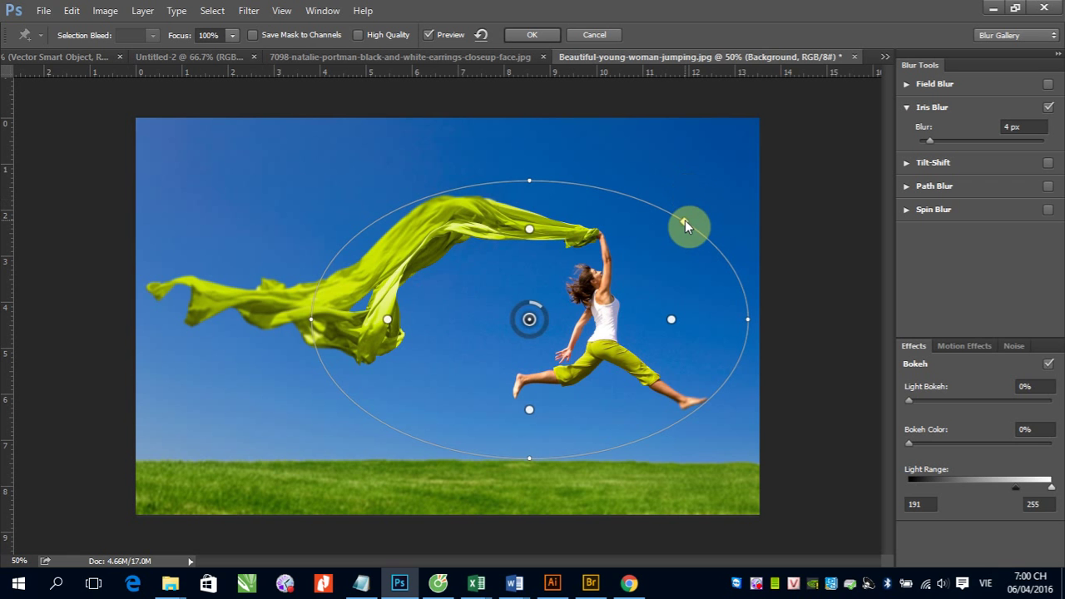
# - Try a squarer Iris Blur shape, return it to an ellipse, and rotate it
pyautogui.moveTo(685, 220); pyautogui.dragTo(711, 179)
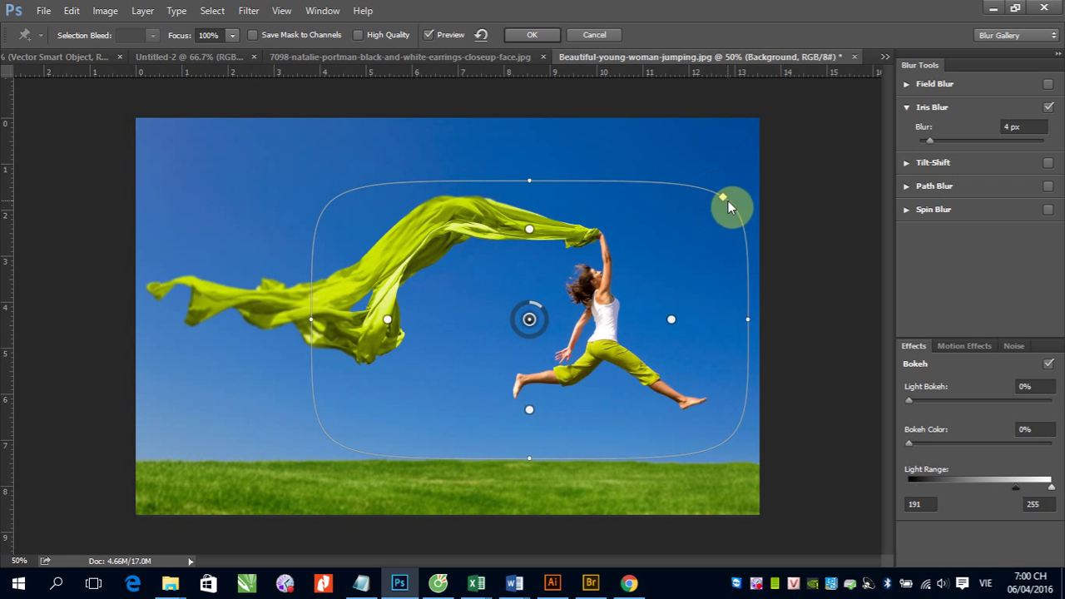
pyautogui.moveTo(724, 199); pyautogui.dragTo(738, 184)
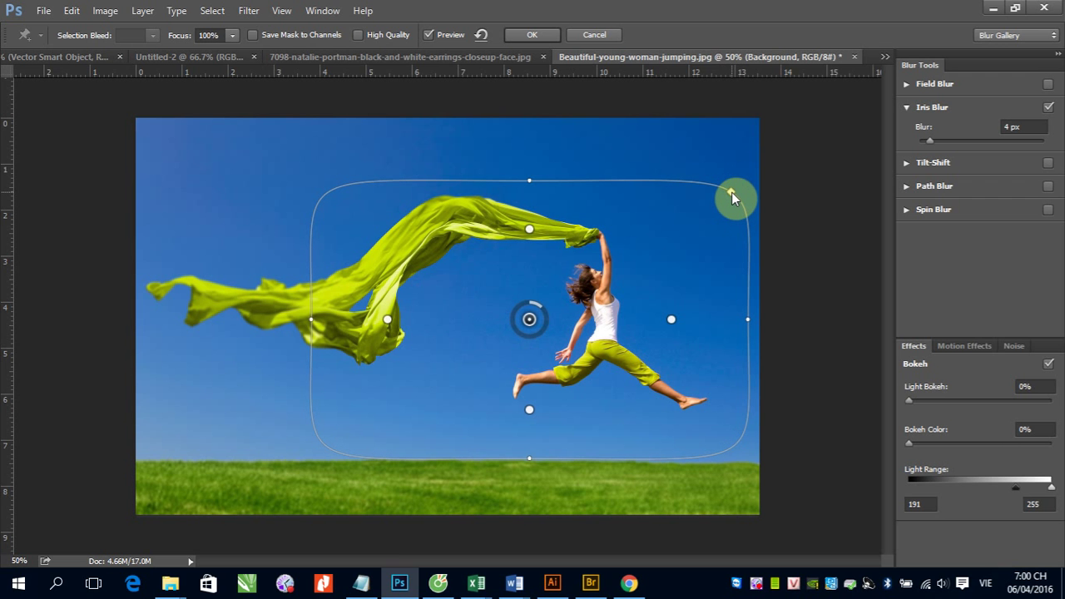
pyautogui.moveTo(731, 192); pyautogui.dragTo(683, 236)
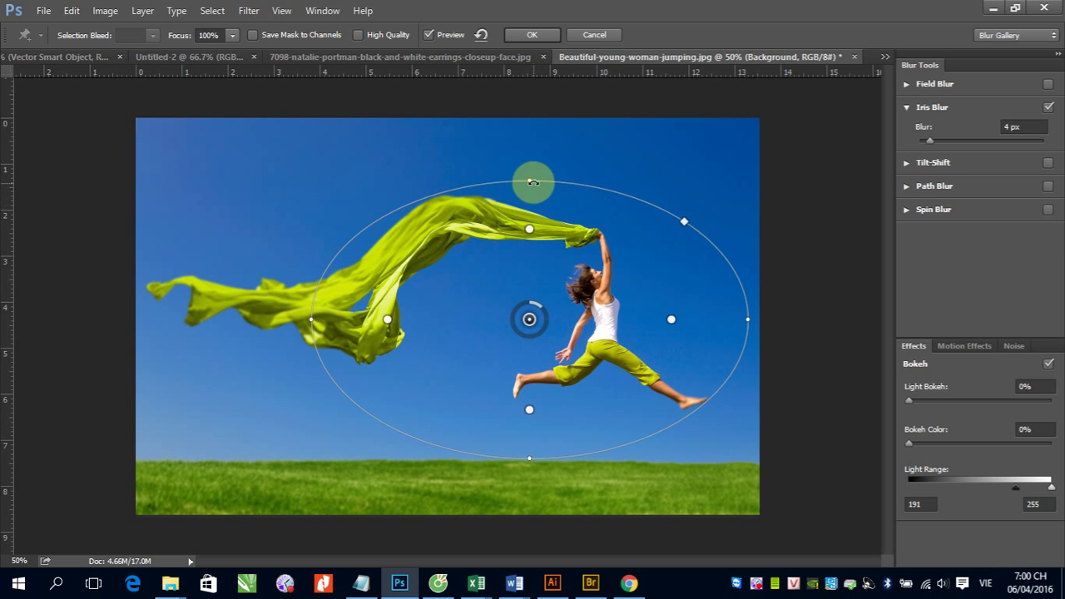
pyautogui.moveTo(531, 179)
pyautogui.mouseDown()
pyautogui.moveTo(592, 207)
pyautogui.moveTo(596, 198)
pyautogui.moveTo(547, 171)
pyautogui.moveTo(493, 177)
pyautogui.moveTo(475, 192)
pyautogui.moveTo(458, 134)
pyautogui.moveTo(495, 188)
pyautogui.moveTo(470, 132)
pyautogui.moveTo(495, 176)
pyautogui.mouseUp()
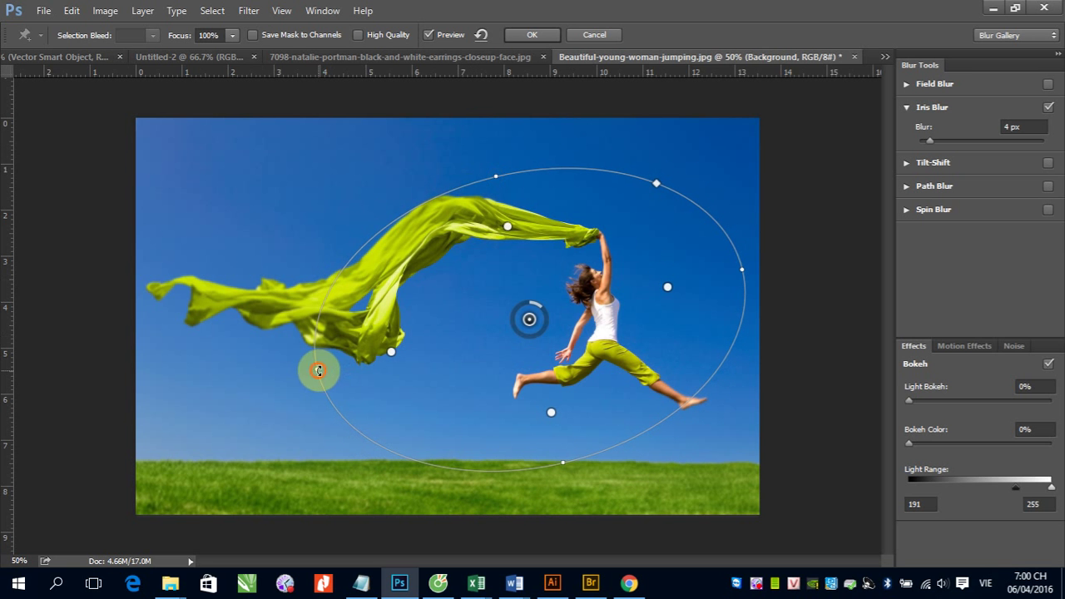
# - Narrow the iris ellipse into a near-circle and adjust its inner feather handles
pyautogui.moveTo(316, 369)
pyautogui.mouseDown()
pyautogui.moveTo(407, 346)
pyautogui.moveTo(352, 357)
pyautogui.moveTo(380, 353)
pyautogui.mouseUp()
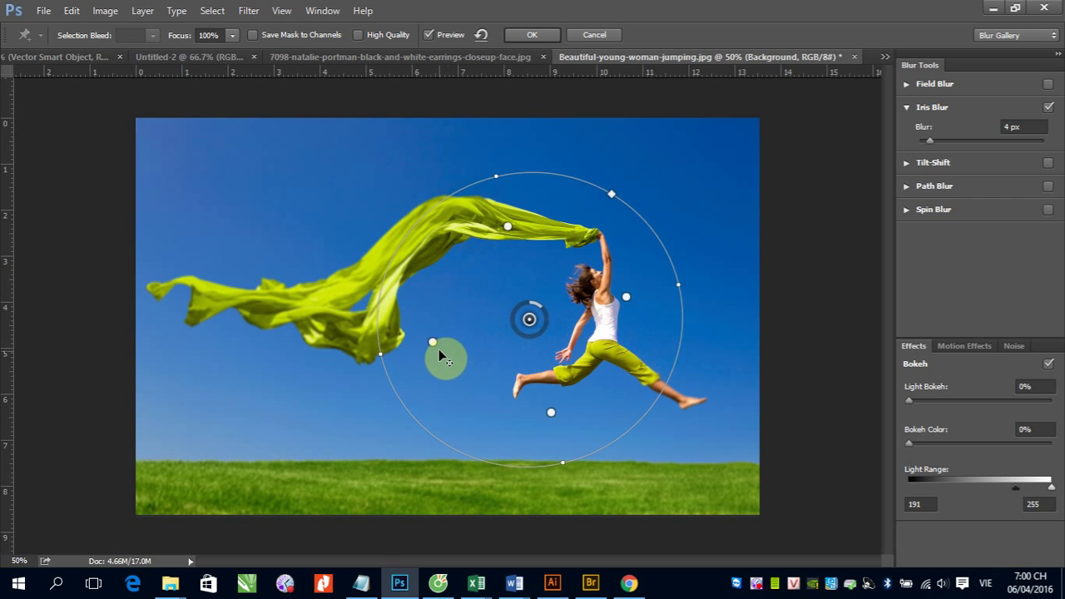
pyautogui.moveTo(431, 342)
pyautogui.mouseDown()
pyautogui.moveTo(398, 350)
pyautogui.moveTo(459, 352)
pyautogui.moveTo(421, 358)
pyautogui.mouseUp()
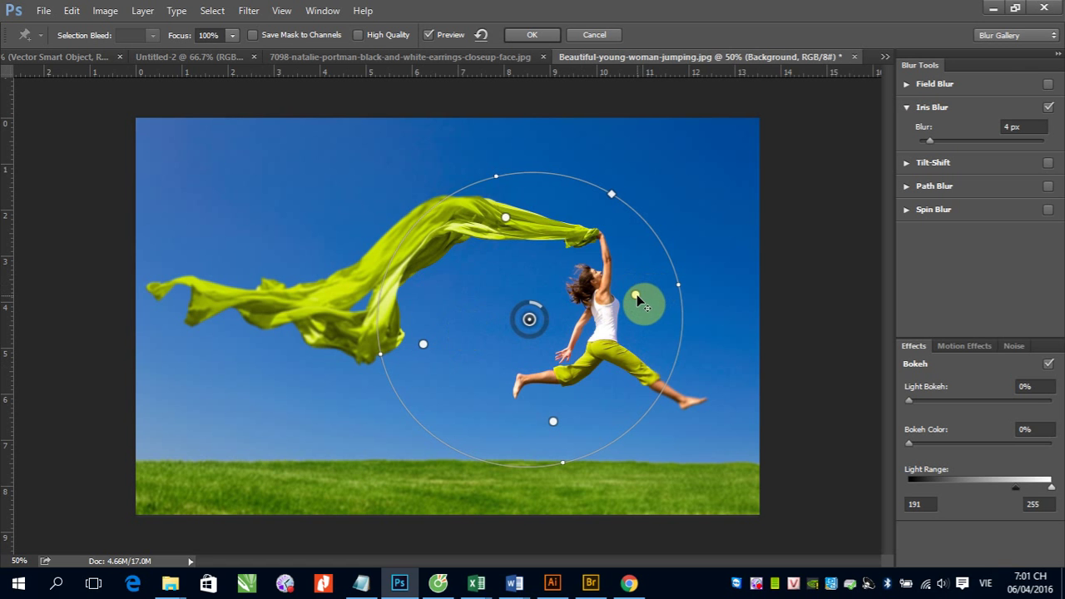
pyautogui.moveTo(638, 296)
pyautogui.mouseDown()
pyautogui.moveTo(610, 305)
pyautogui.moveTo(644, 295)
pyautogui.mouseUp()
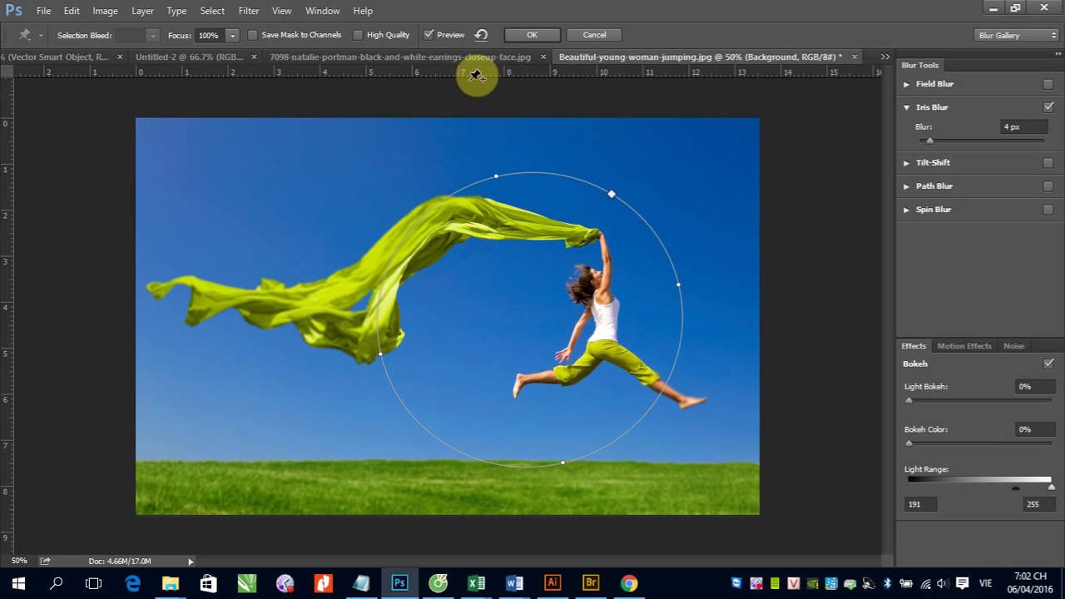
# - Add Iris Blur pins in the lower-left and upper-left sky, shifting the upper one left
pyautogui.click(221, 403)
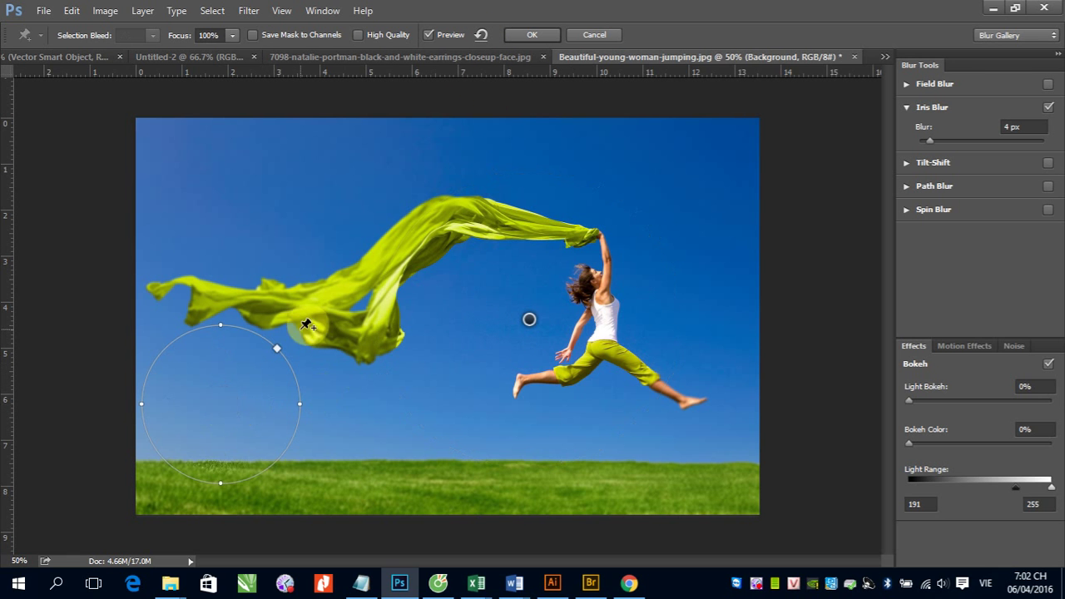
pyautogui.click(300, 178)
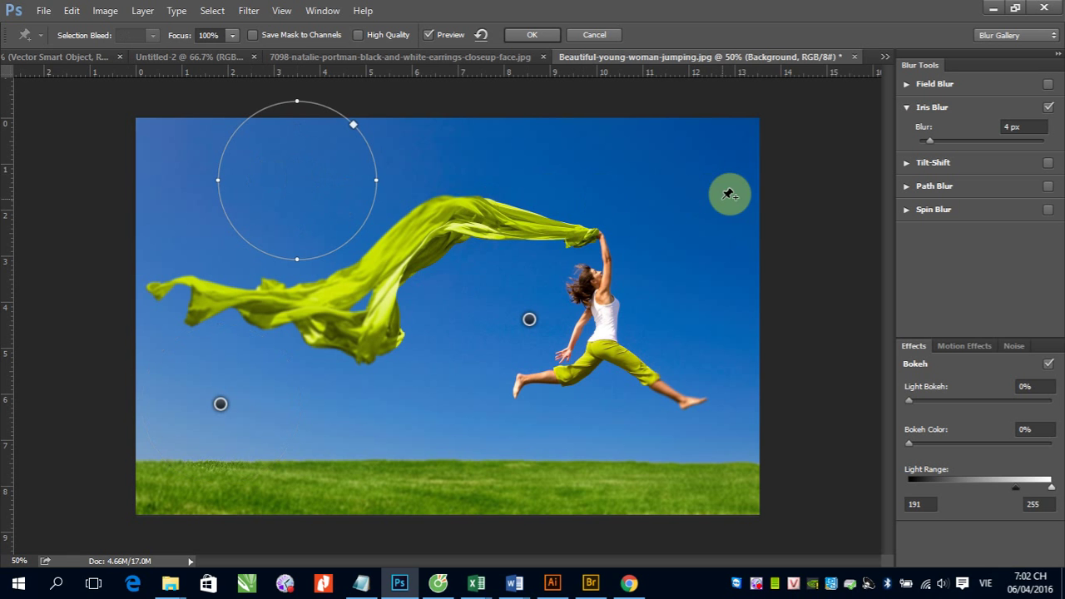
pyautogui.moveTo(297, 180)
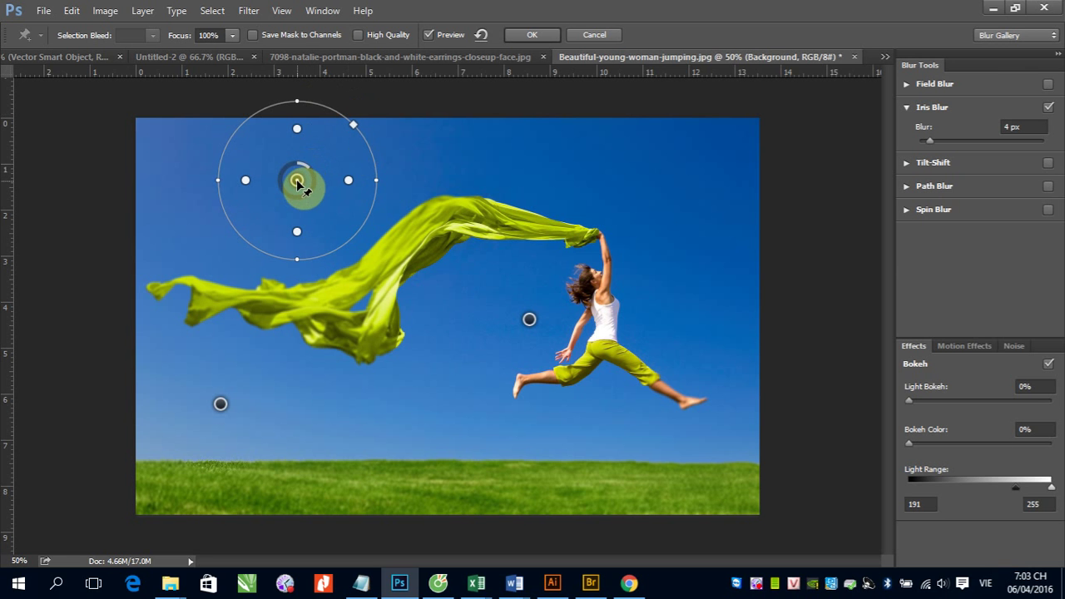
pyautogui.moveTo(277, 180)
pyautogui.mouseDown()
pyautogui.moveTo(181, 190)
pyautogui.moveTo(246, 196)
pyautogui.mouseUp()
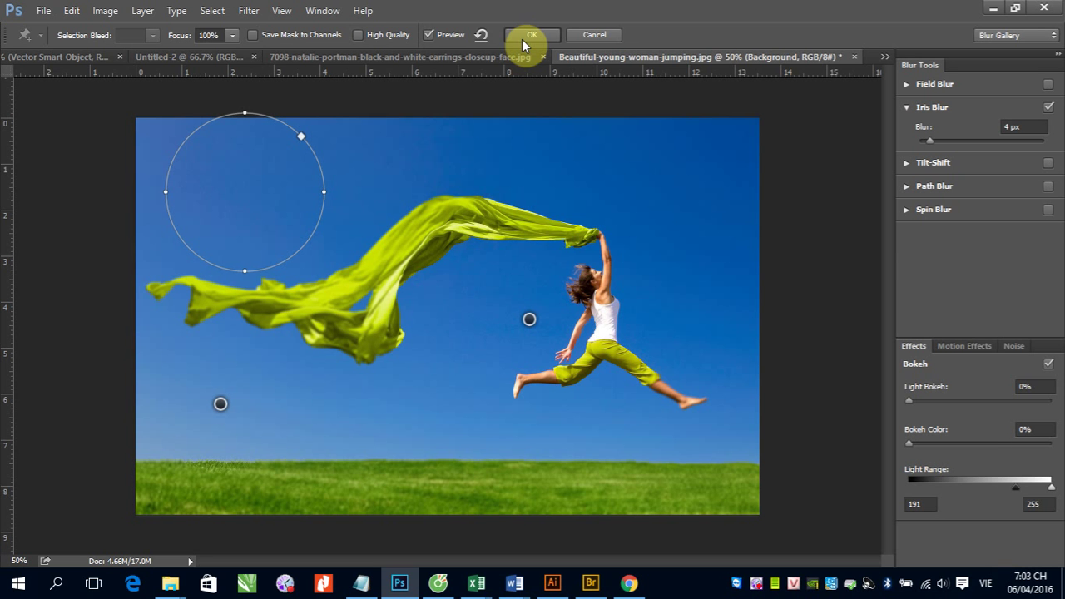
# - Close the Iris Blur preview and start a 15 px Tilt-Shift blur preview instead
pyautogui.click(593, 35)
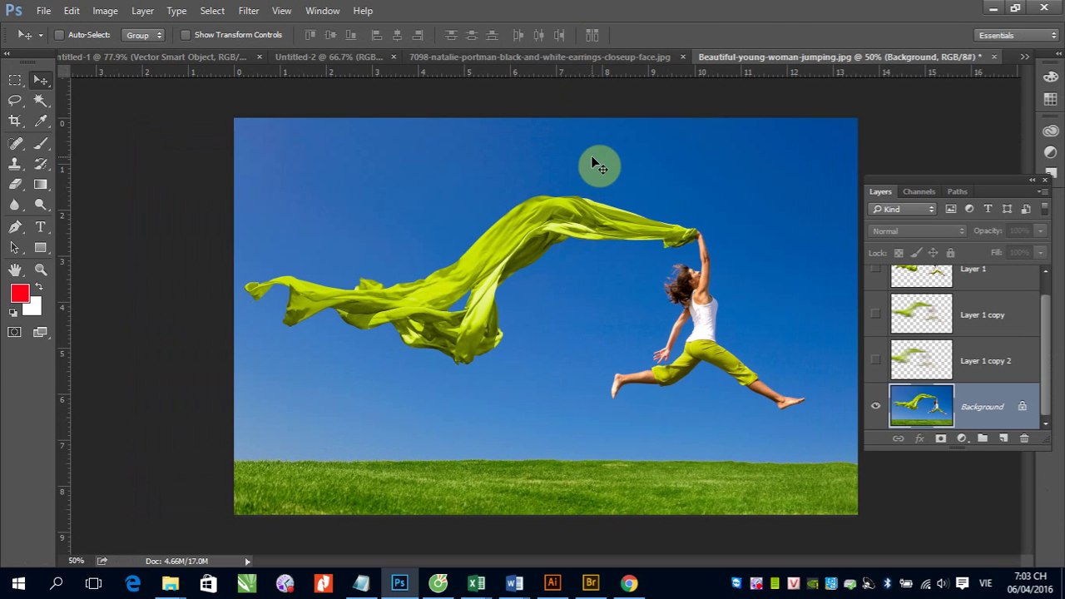
pyautogui.click(248, 10)
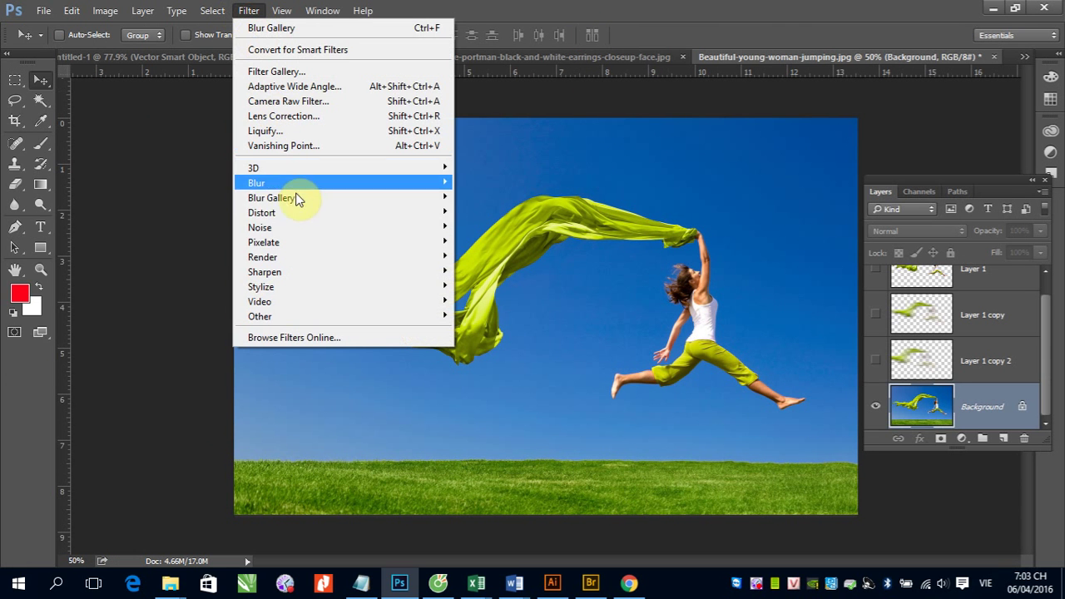
pyautogui.moveTo(271, 198)
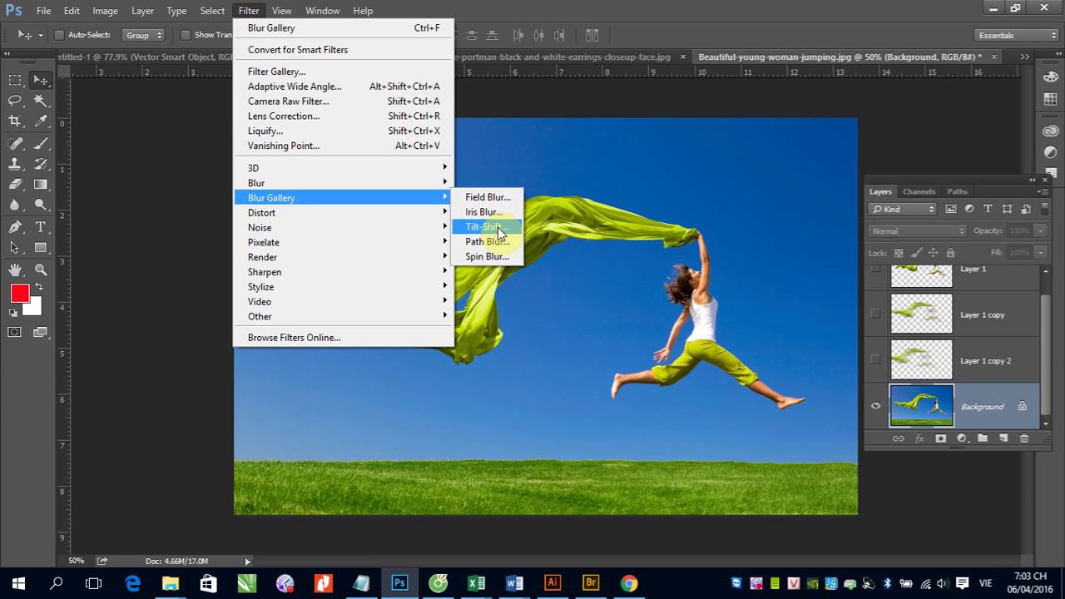
pyautogui.click(500, 231)
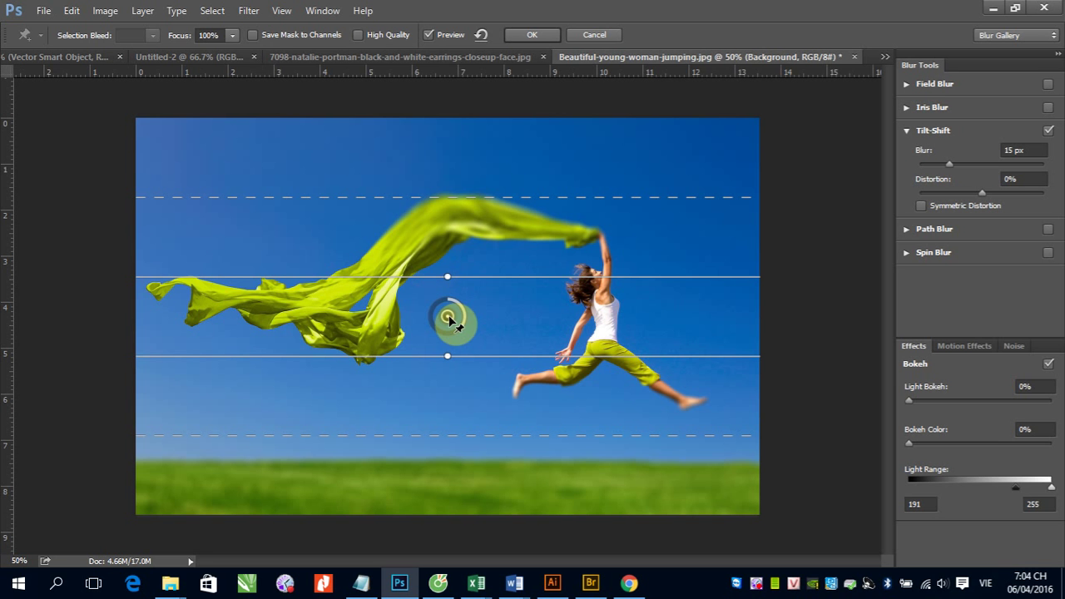
pyautogui.click(249, 12)
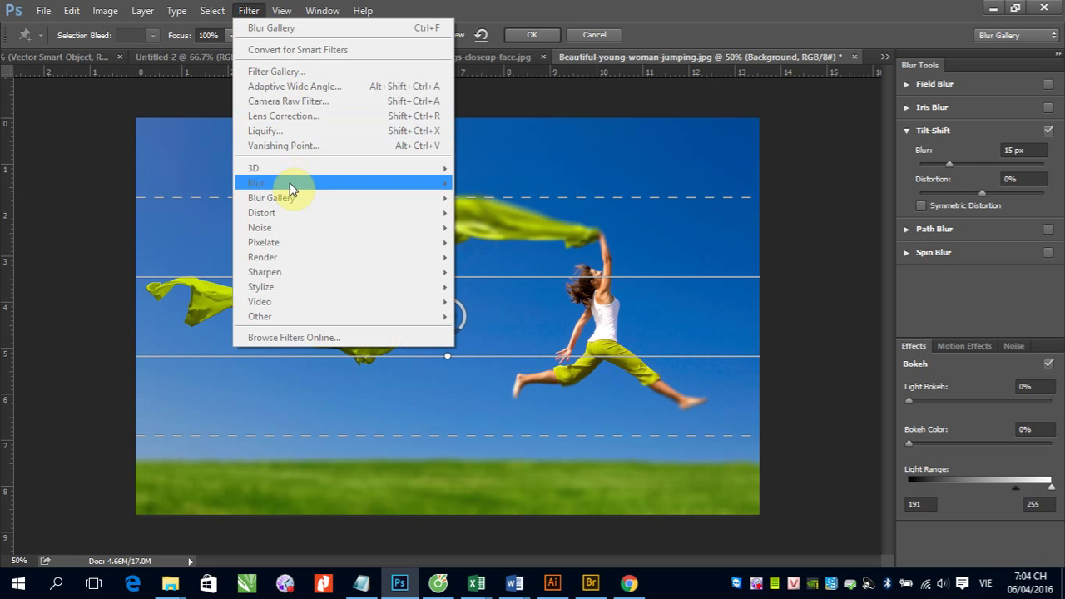
pyautogui.click(553, 38)
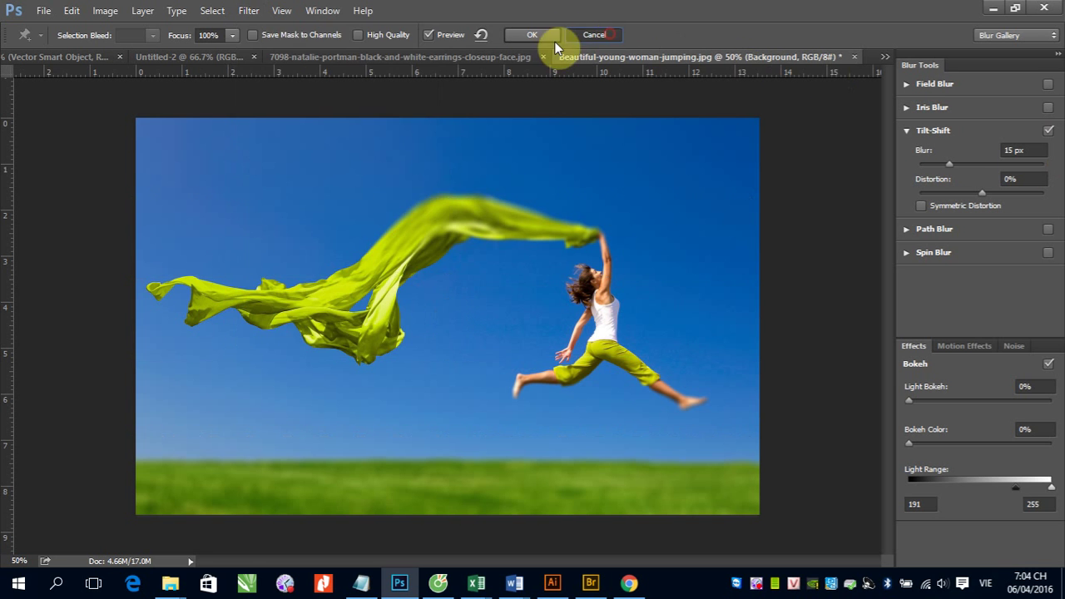
pyautogui.click(249, 10)
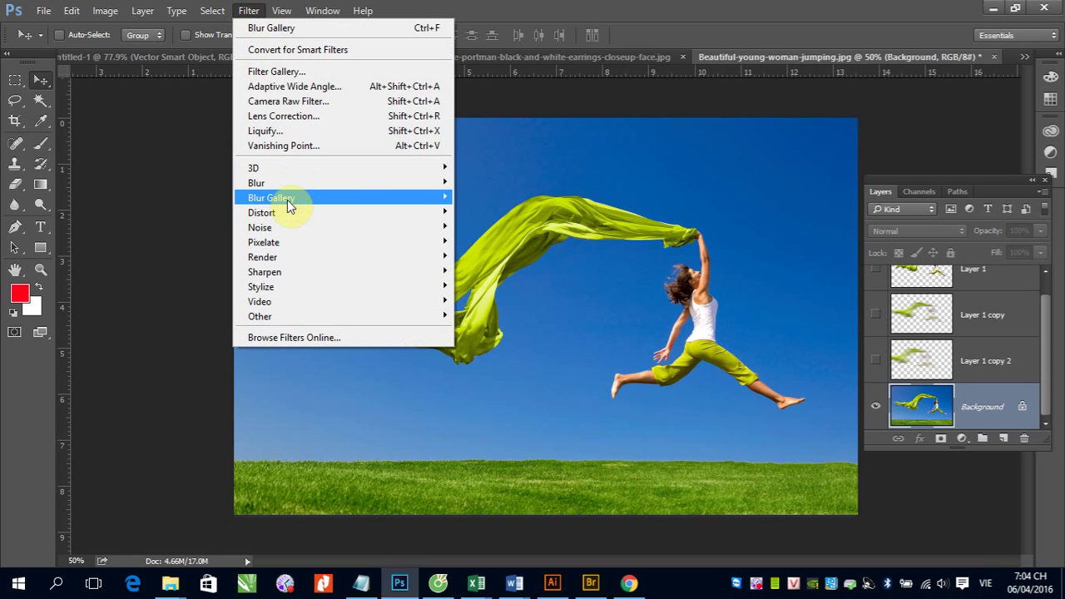
pyautogui.moveTo(271, 198)
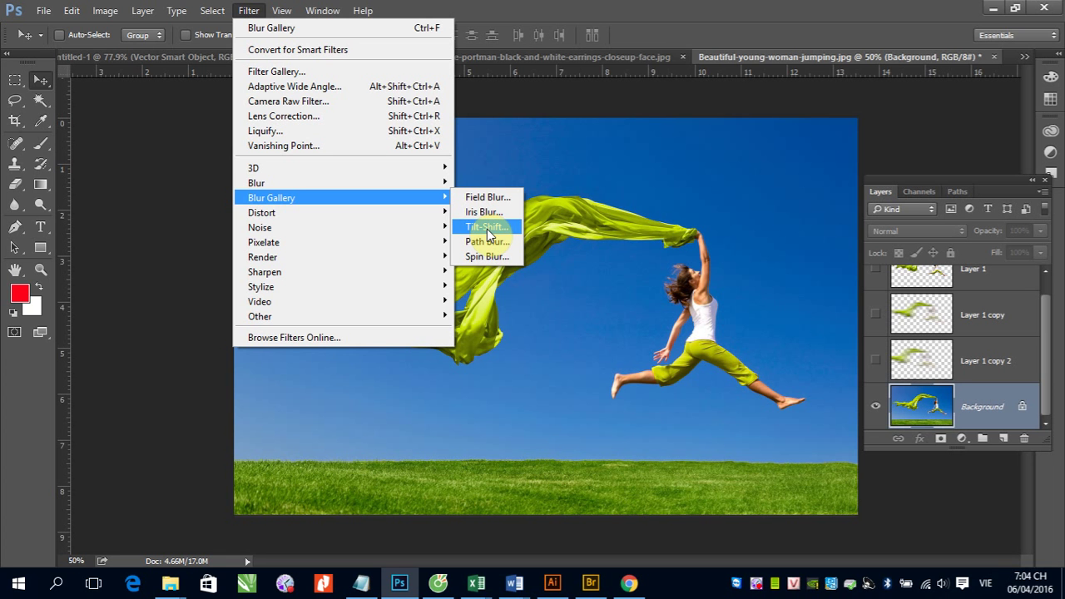
pyautogui.click(488, 227)
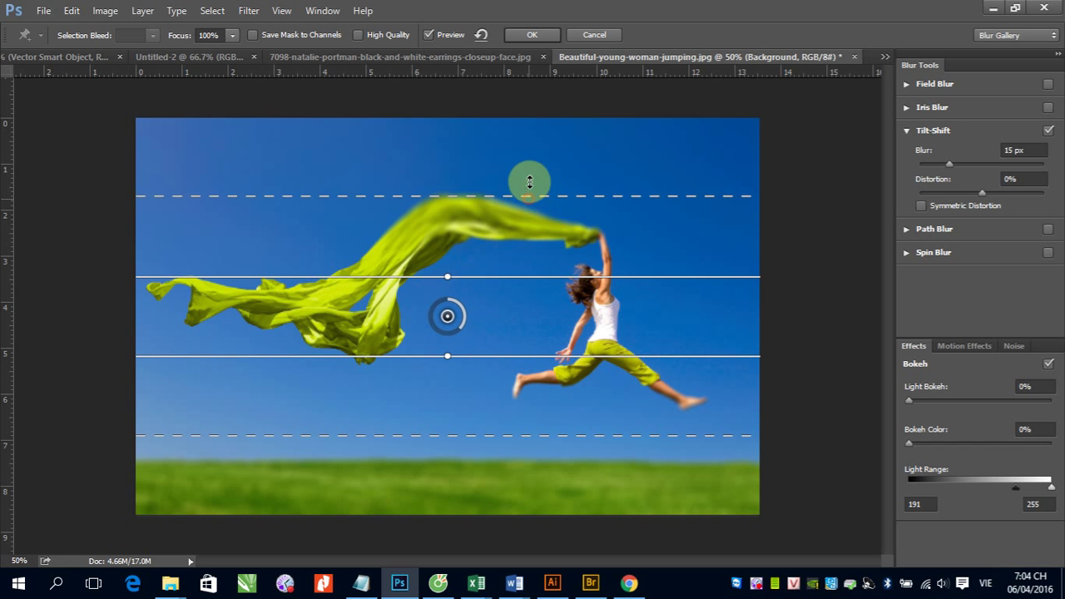
# - Adjust the Tilt-Shift band edges and rotate the sharp band diagonally, rising to the right
pyautogui.moveTo(530, 182); pyautogui.dragTo(527, 147)
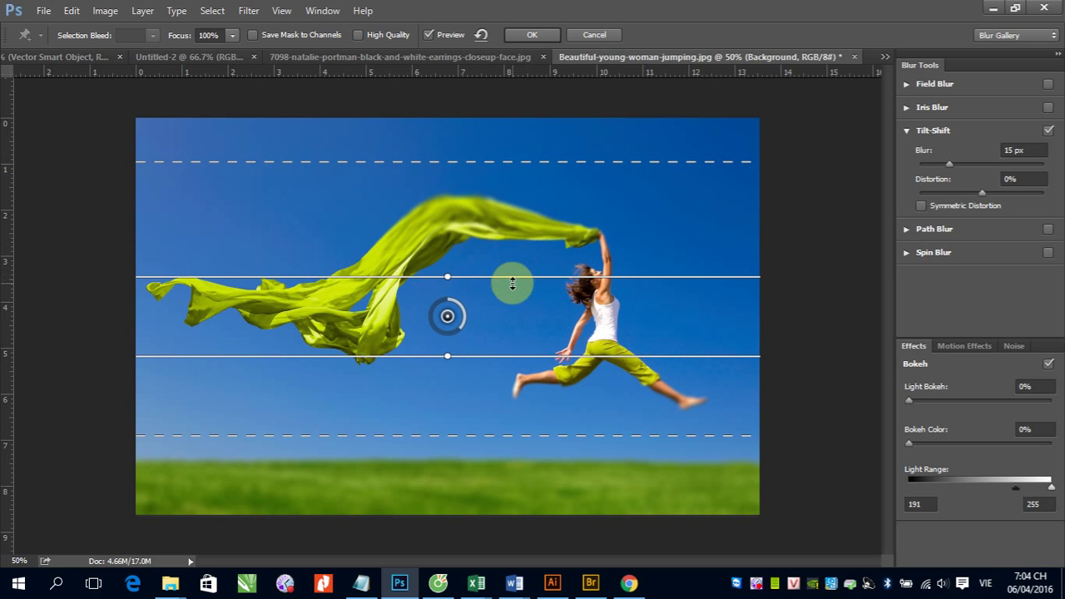
pyautogui.moveTo(511, 284); pyautogui.dragTo(514, 263)
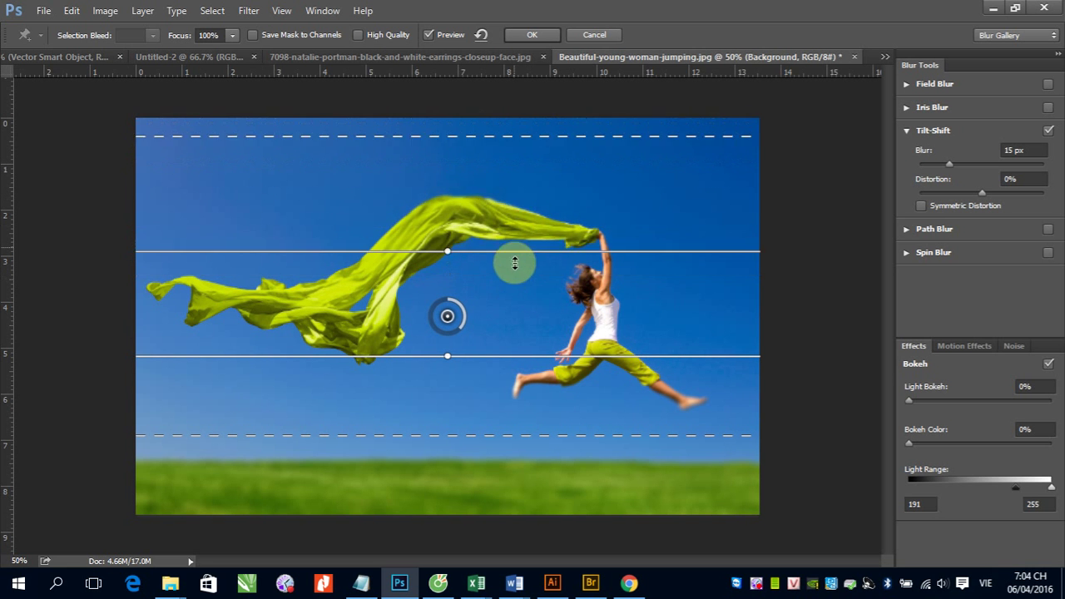
pyautogui.moveTo(491, 148); pyautogui.dragTo(502, 223)
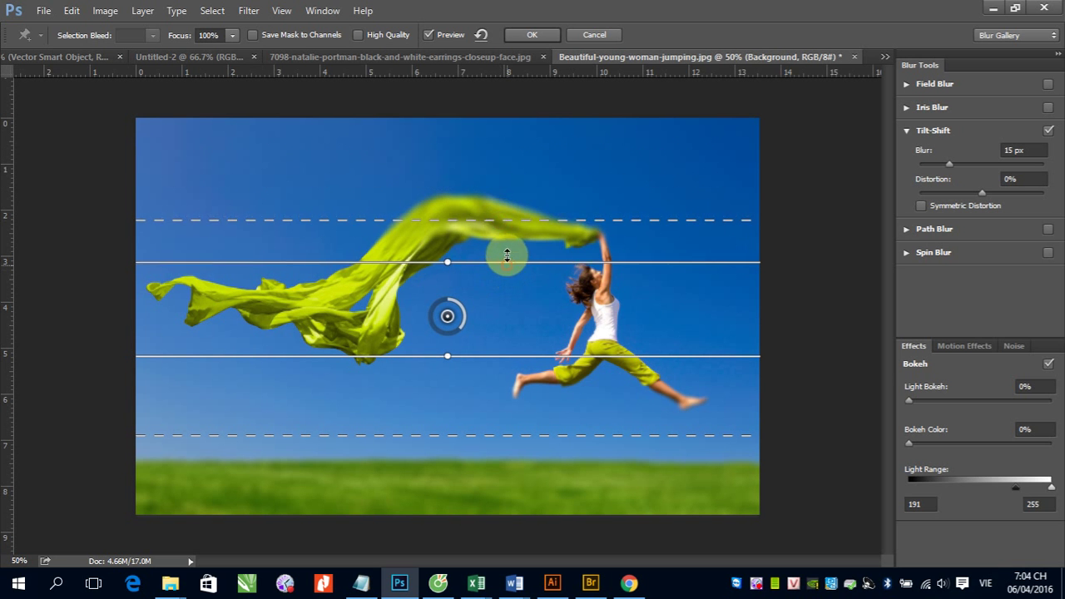
pyautogui.moveTo(506, 260); pyautogui.dragTo(510, 234)
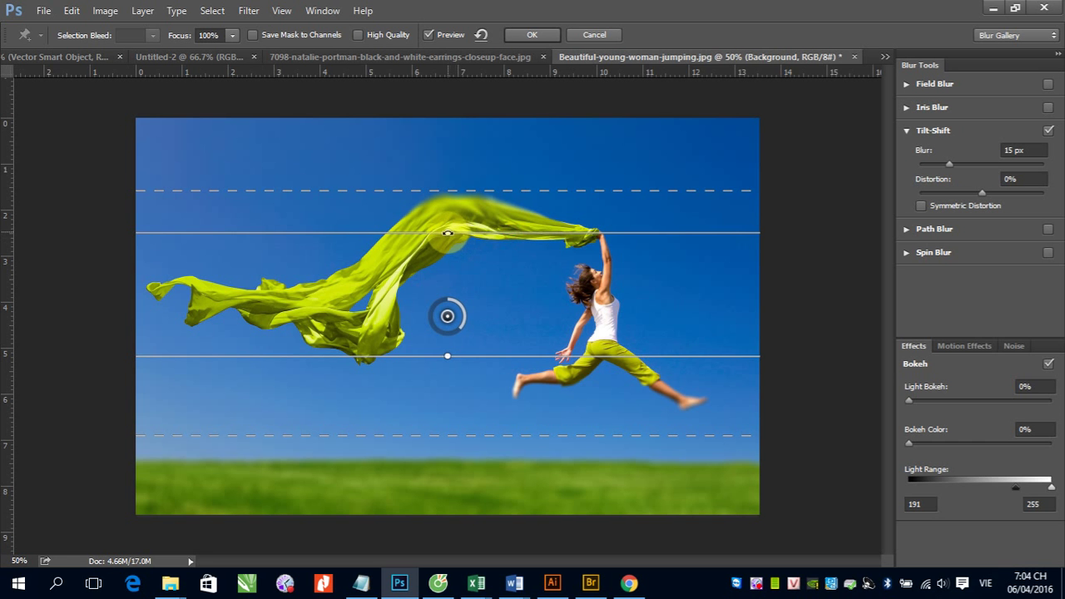
pyautogui.moveTo(448, 234); pyautogui.dragTo(430, 274)
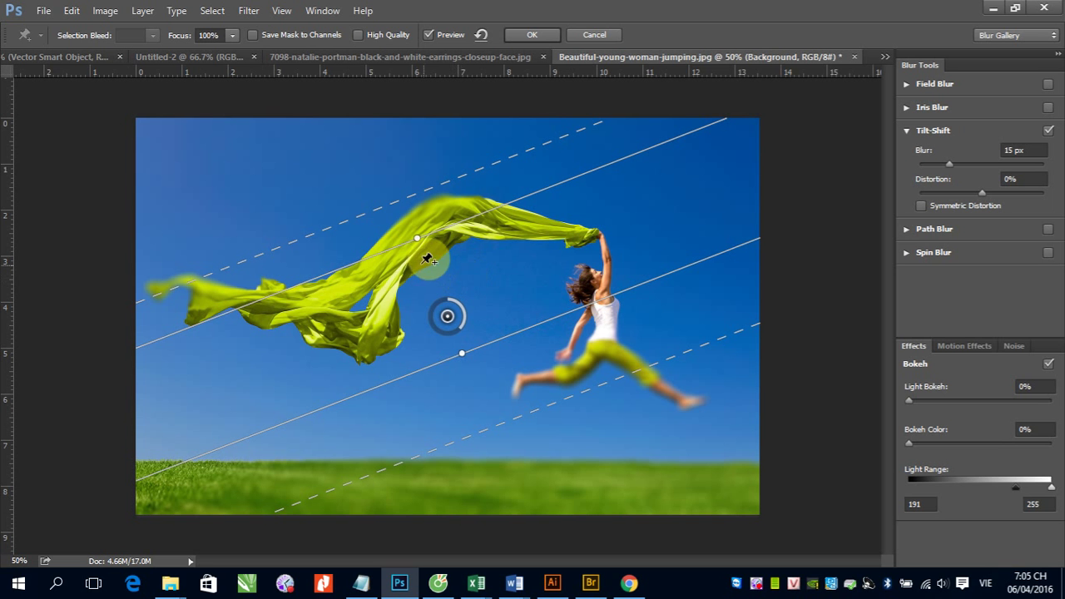
# - Ease the Tilt-Shift band to about 5° and widen it down to the woman's feet
pyautogui.moveTo(417, 237)
pyautogui.mouseDown()
pyautogui.moveTo(446, 240)
pyautogui.moveTo(450, 265)
pyautogui.moveTo(434, 231)
pyautogui.moveTo(448, 232)
pyautogui.mouseUp()
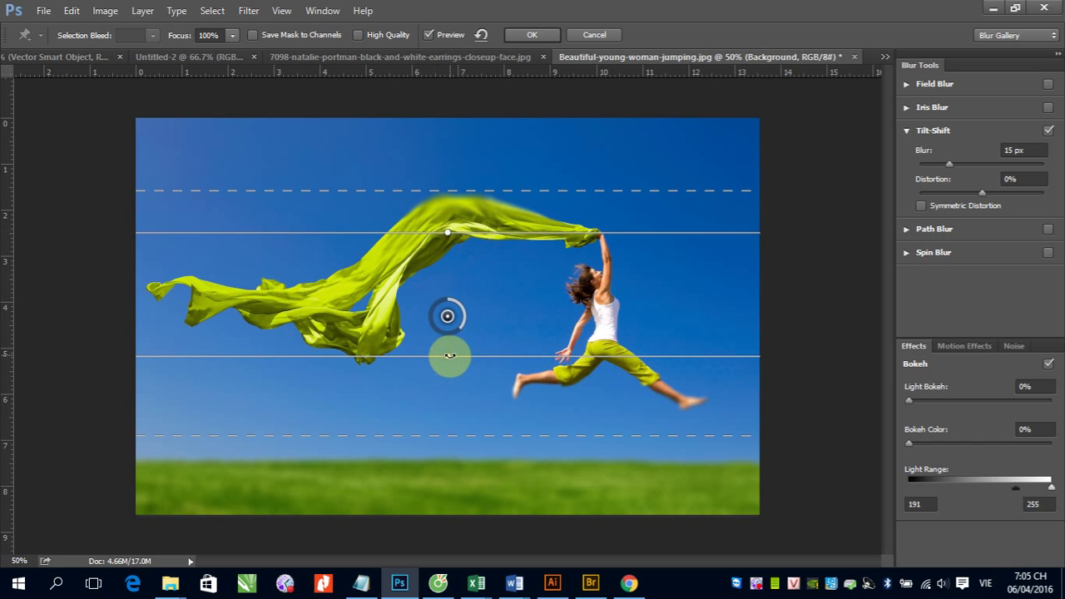
pyautogui.moveTo(447, 356); pyautogui.dragTo(451, 359)
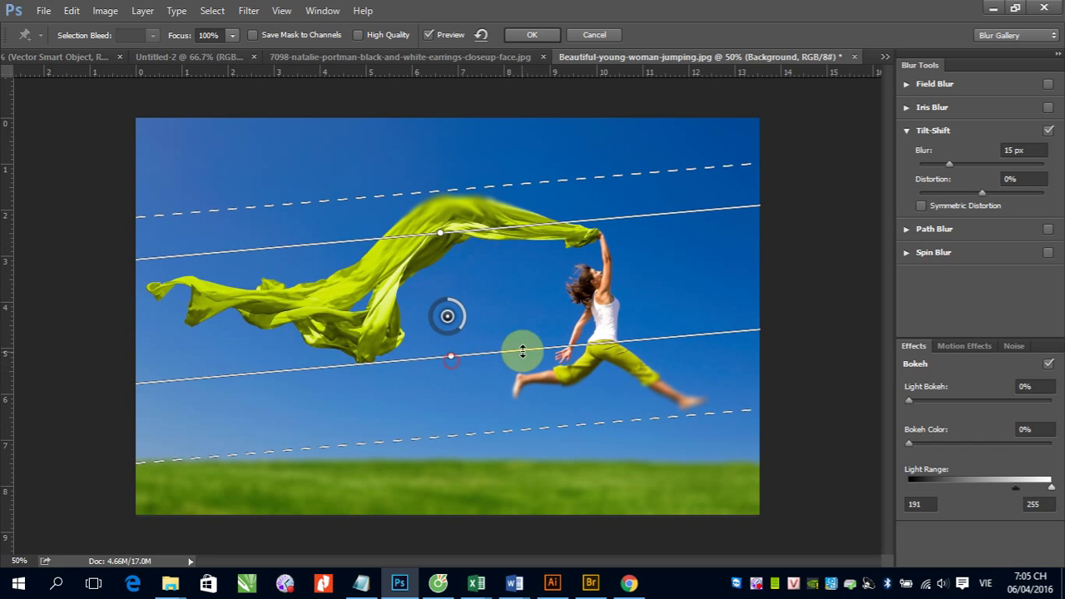
pyautogui.moveTo(525, 348); pyautogui.dragTo(530, 396)
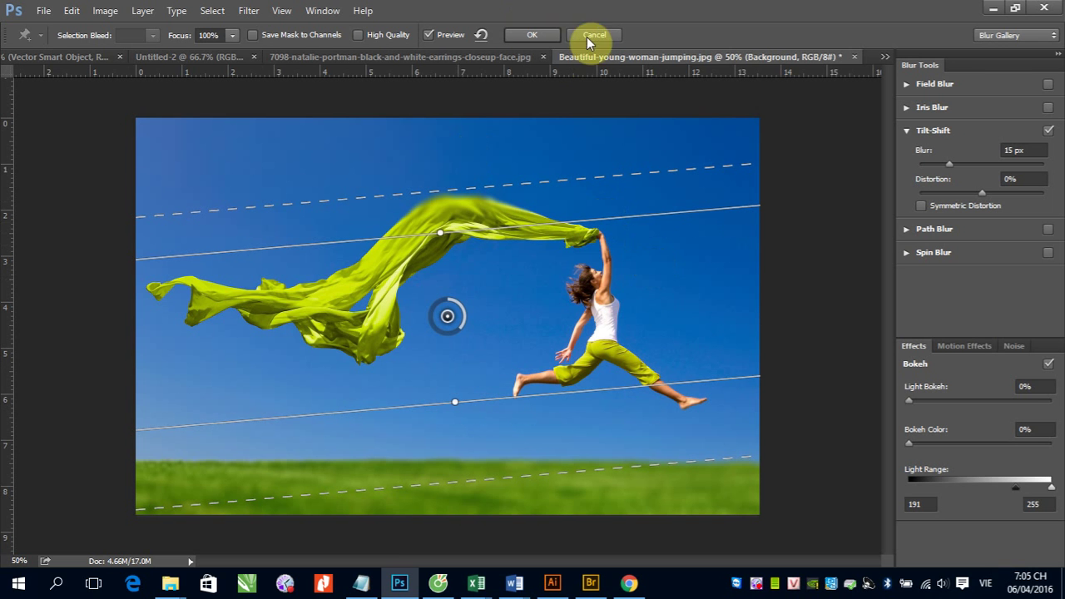
# - Apply the Tilt-Shift blur, then undo it to restore the sharp photo
pyautogui.click(531, 36)
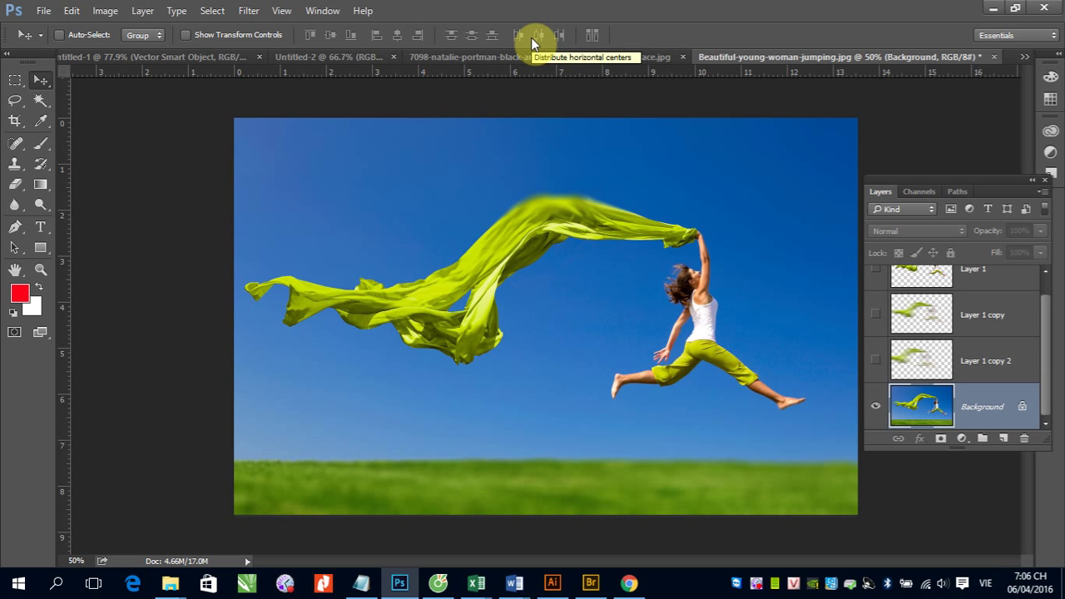
pyautogui.press('ctrl')
pyautogui.hotkey('ctrl', 'z')
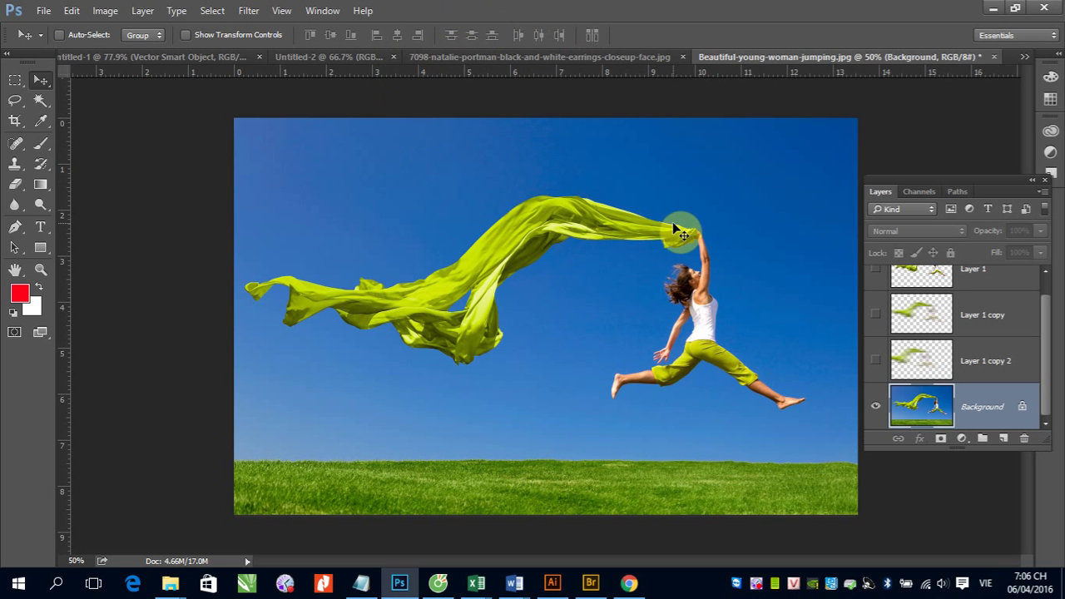
pyautogui.click(249, 11)
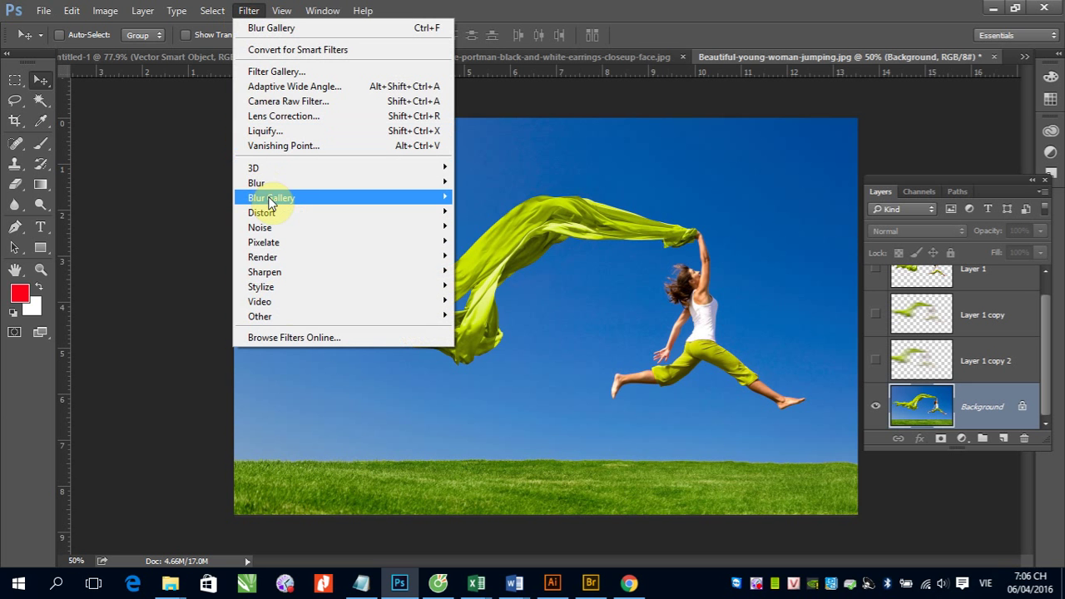
pyautogui.moveTo(271, 198)
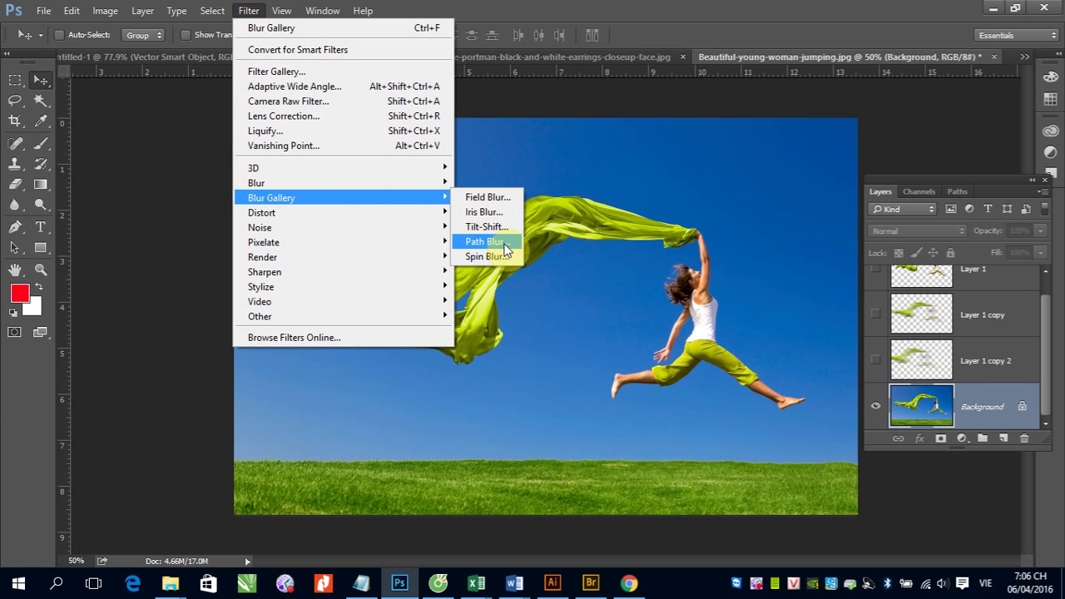
# - Start a 50% speed Path Blur preview and drag its motion path leftward from the woman's torso
pyautogui.click(501, 244)
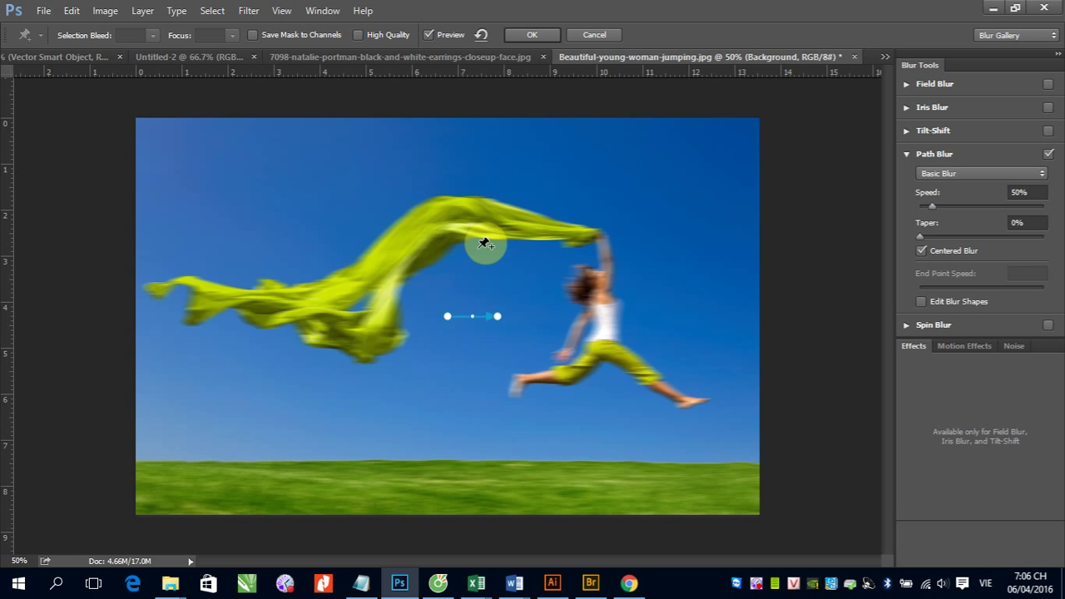
pyautogui.click(496, 318)
pyautogui.moveTo(495, 322); pyautogui.dragTo(188, 333)
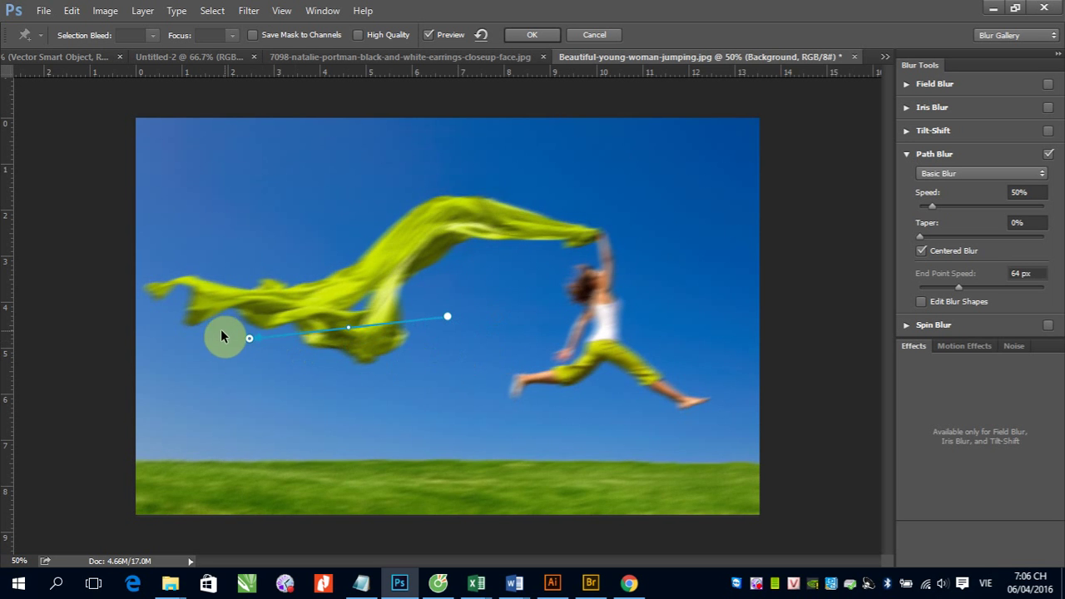
pyautogui.click(447, 317)
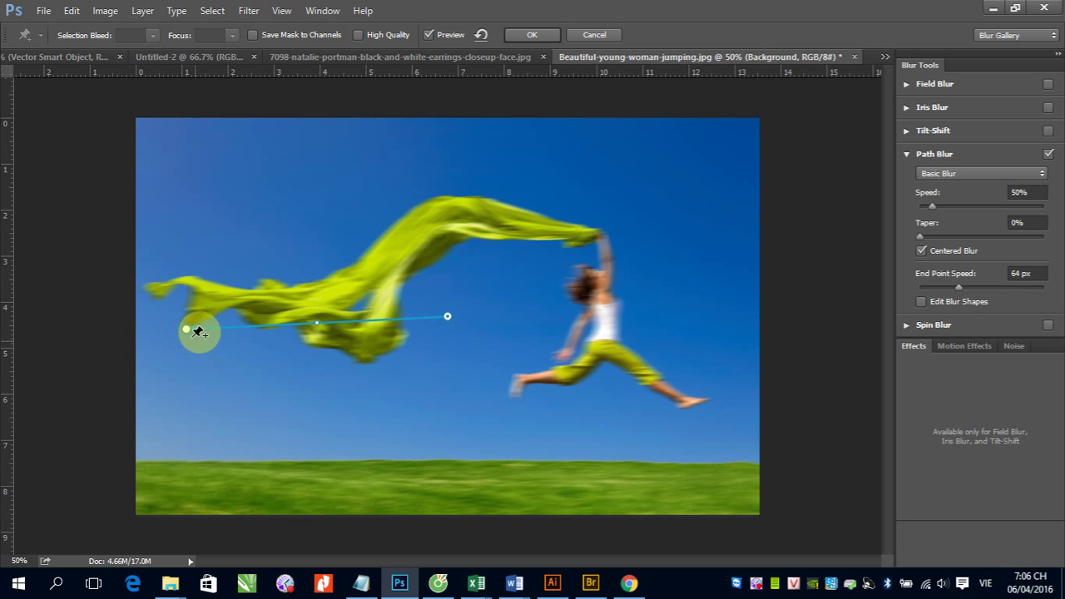
pyautogui.moveTo(185, 328)
pyautogui.mouseDown()
pyautogui.moveTo(387, 397)
pyautogui.moveTo(606, 368)
pyautogui.moveTo(654, 309)
pyautogui.moveTo(668, 241)
pyautogui.moveTo(571, 166)
pyautogui.moveTo(489, 384)
pyautogui.moveTo(304, 332)
pyautogui.mouseUp()
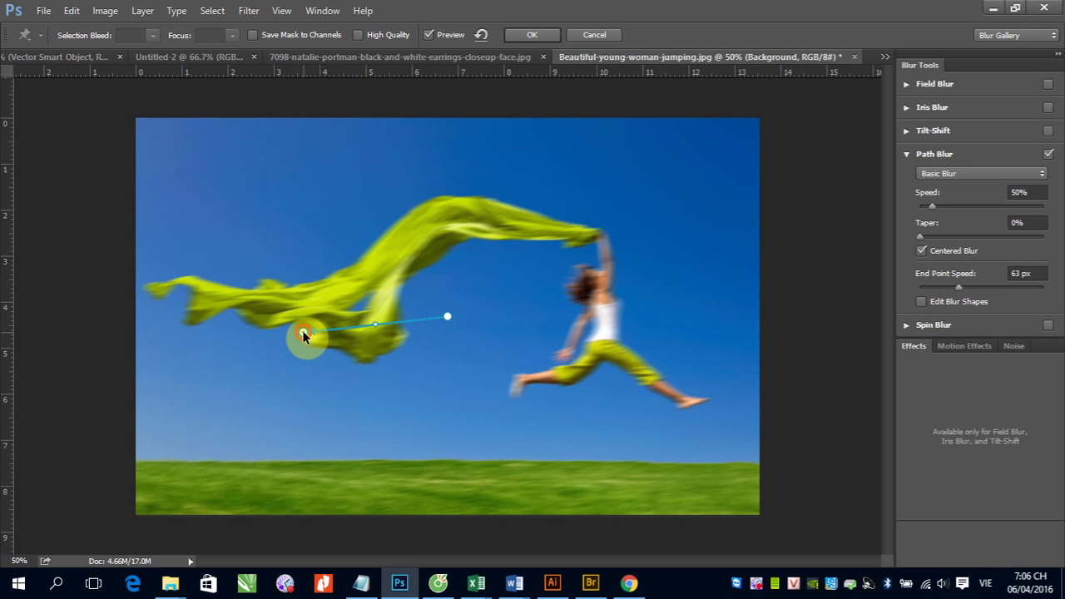
pyautogui.moveTo(303, 332)
pyautogui.mouseDown()
pyautogui.moveTo(184, 356)
pyautogui.moveTo(357, 331)
pyautogui.moveTo(252, 343)
pyautogui.mouseUp()
pyautogui.moveTo(448, 315); pyautogui.dragTo(610, 309)
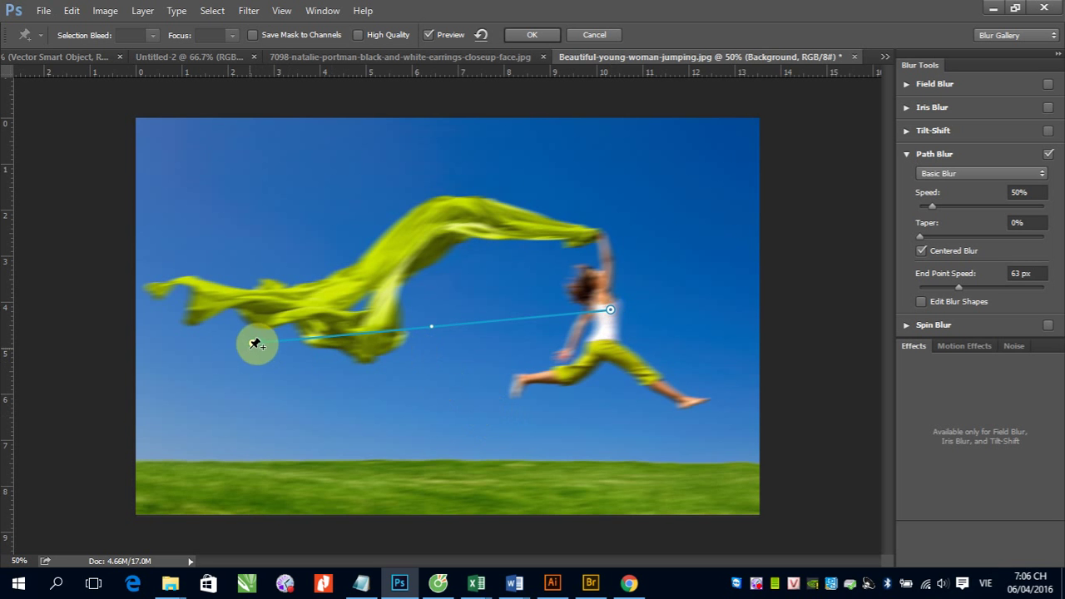
pyautogui.moveTo(256, 343); pyautogui.dragTo(700, 415)
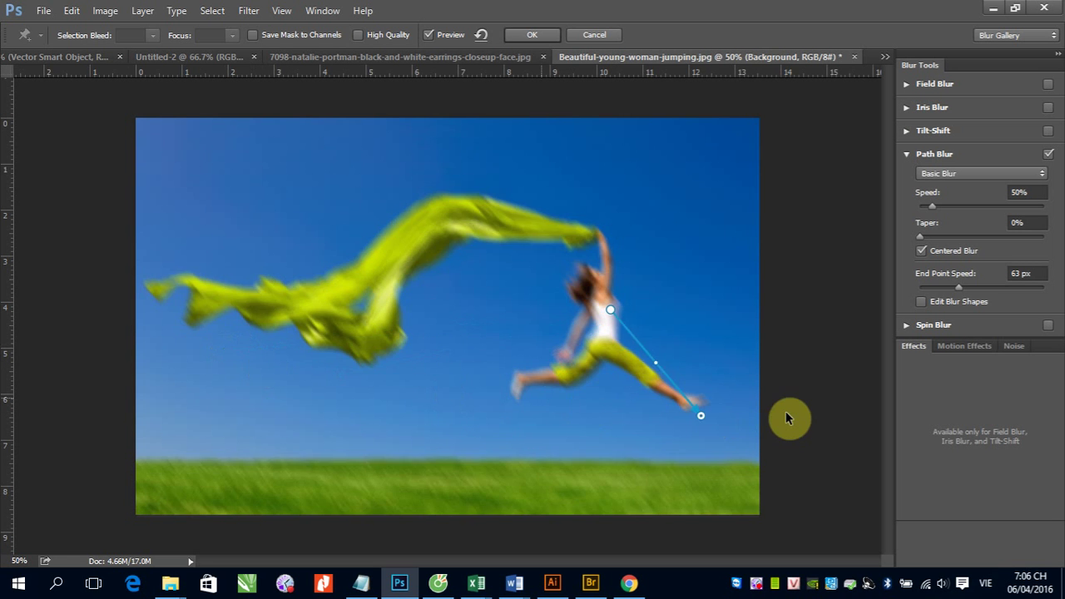
pyautogui.moveTo(788, 418)
pyautogui.mouseDown()
pyautogui.moveTo(477, 384)
pyautogui.moveTo(467, 359)
pyautogui.mouseUp()
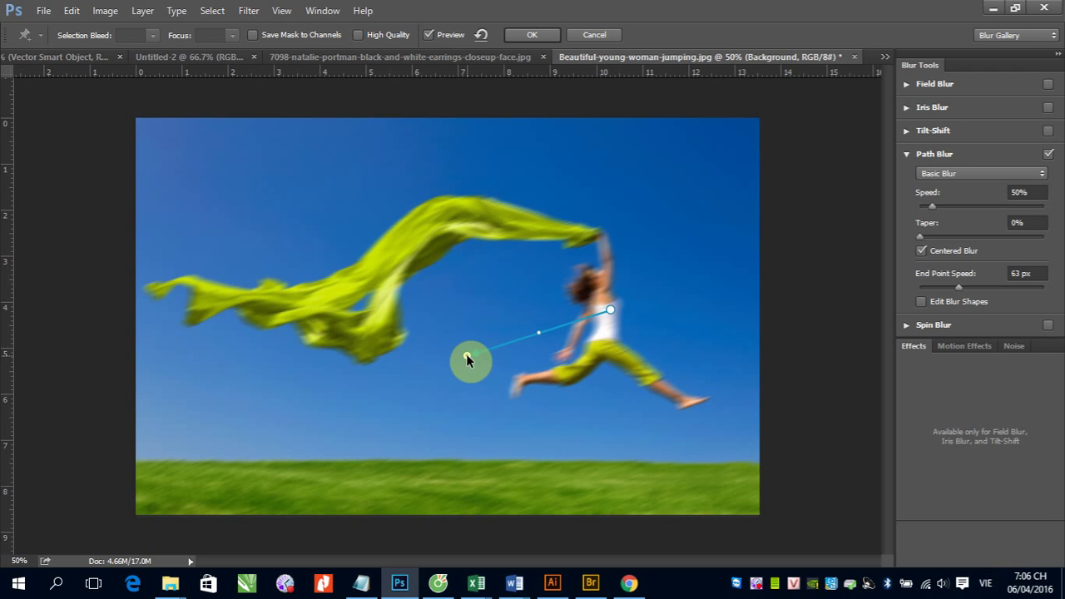
pyautogui.moveTo(537, 331)
pyautogui.mouseDown()
pyautogui.moveTo(501, 345)
pyautogui.moveTo(518, 339)
pyautogui.mouseUp()
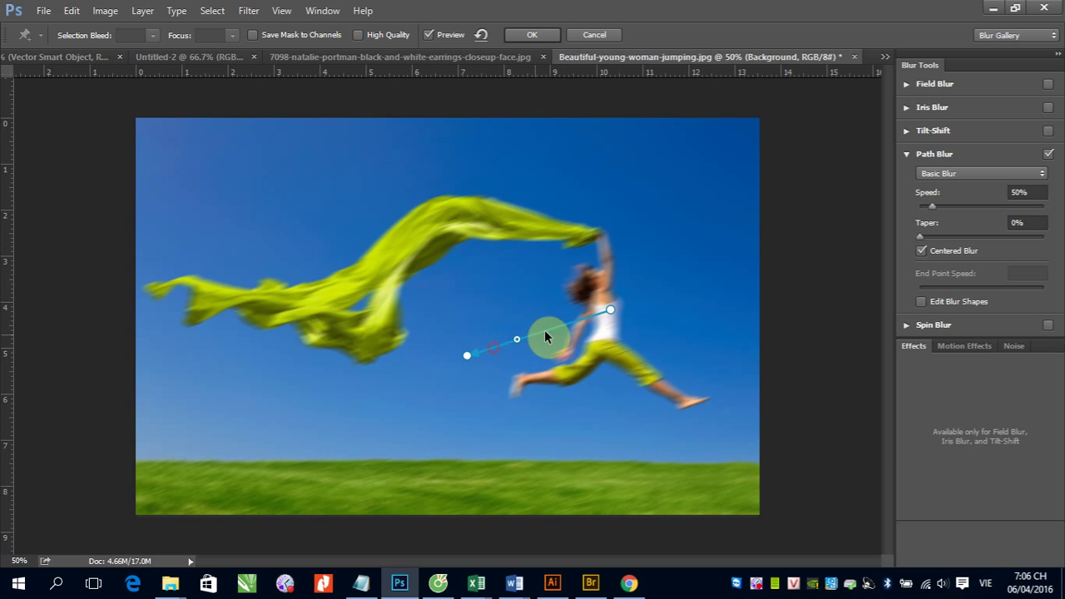
# - Curve the Path Blur path up toward the scarf and commit the blur to the photo
pyautogui.click(467, 355)
pyautogui.moveTo(466, 354)
pyautogui.mouseDown()
pyautogui.moveTo(475, 344)
pyautogui.moveTo(385, 284)
pyautogui.moveTo(361, 234)
pyautogui.mouseUp()
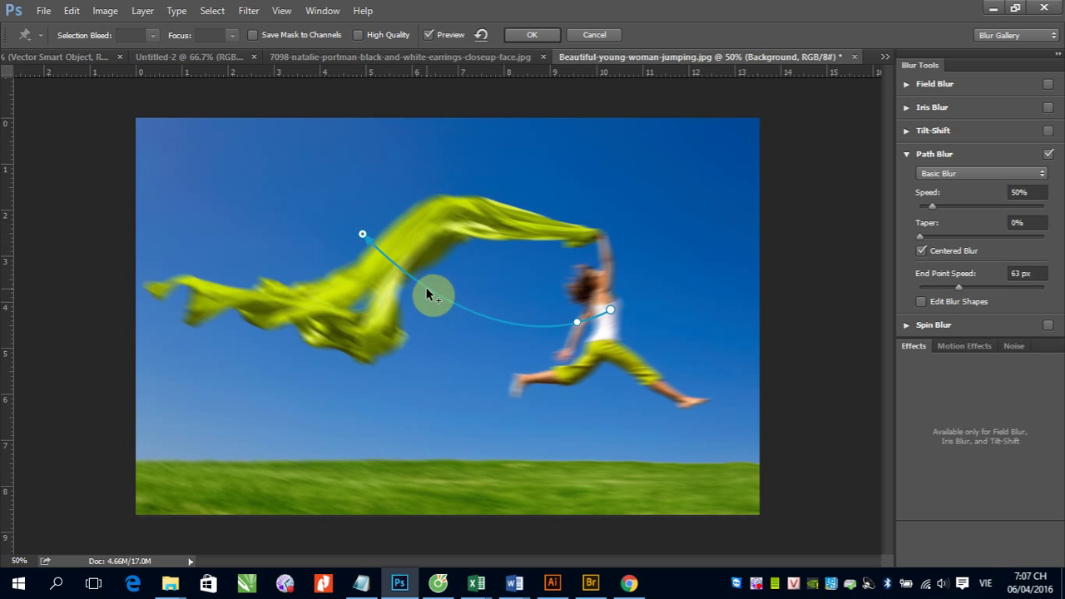
pyautogui.moveTo(428, 289); pyautogui.dragTo(374, 329)
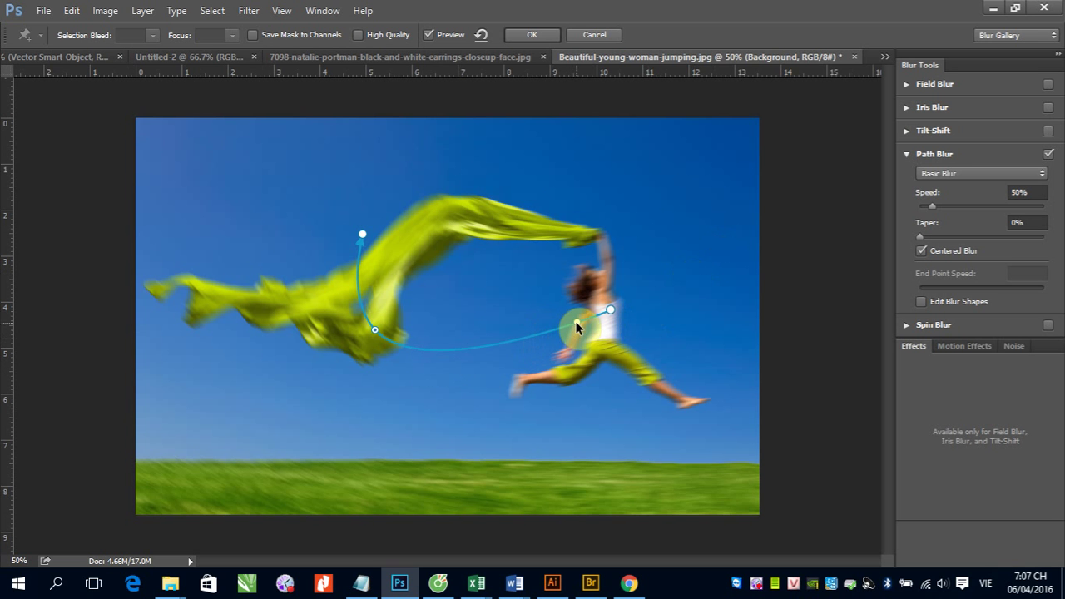
pyautogui.moveTo(575, 323); pyautogui.dragTo(454, 361)
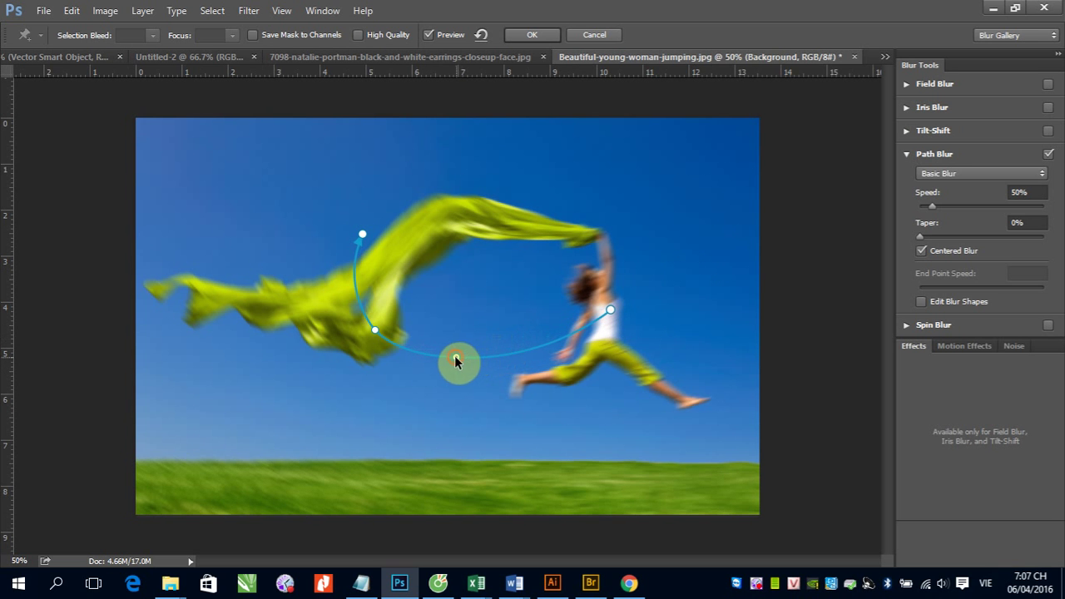
pyautogui.click(526, 33)
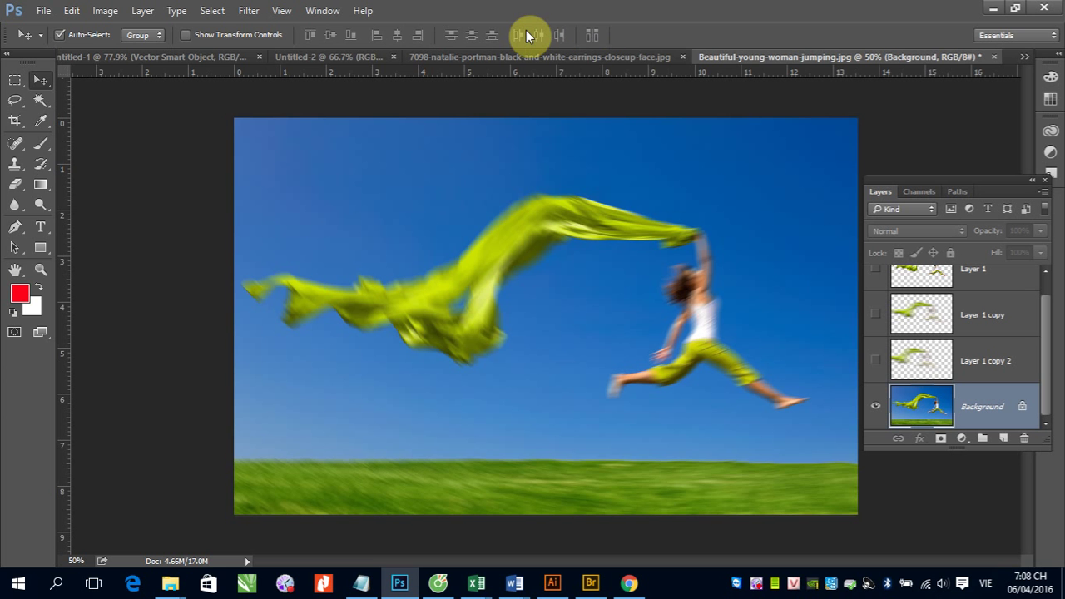
# - Undo the Path Blur and start a 30° Spin Blur preview between the scarf and woman
pyautogui.hotkey('ctrl', 'z')
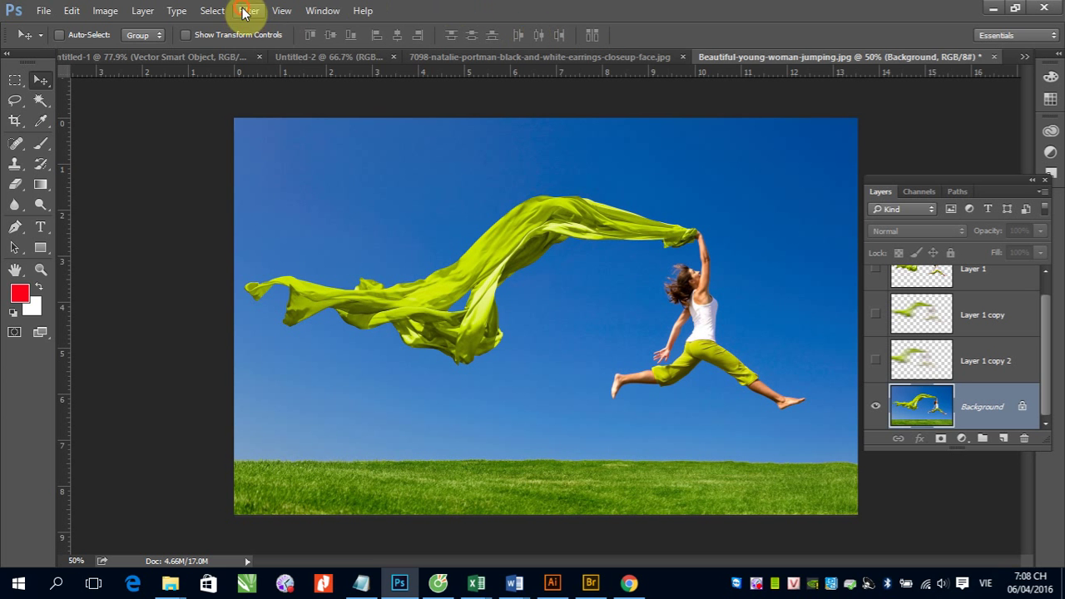
pyautogui.click(249, 10)
pyautogui.moveTo(272, 198)
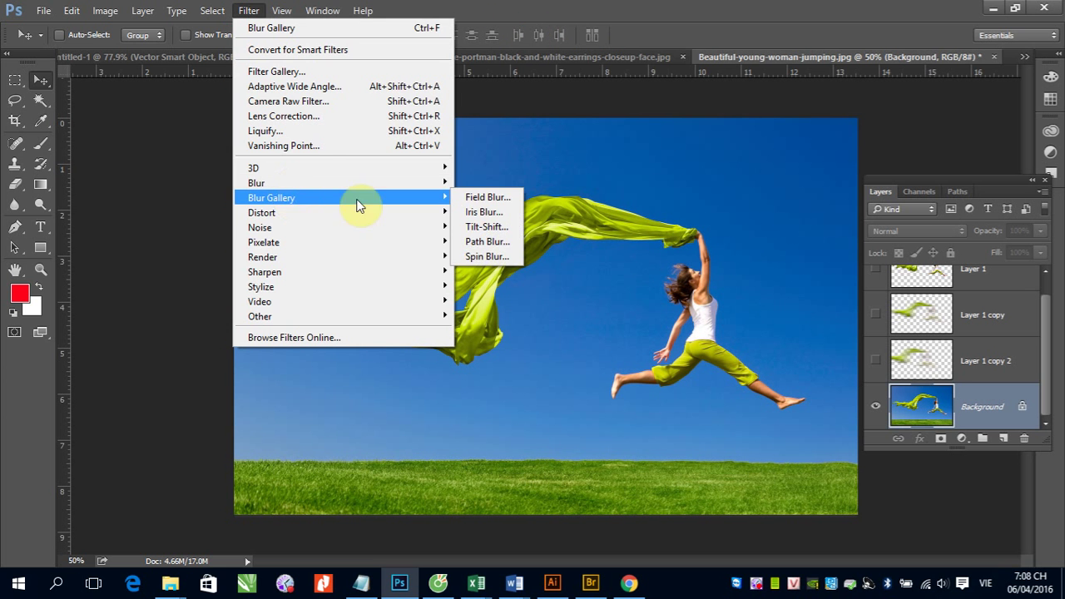
pyautogui.click(479, 257)
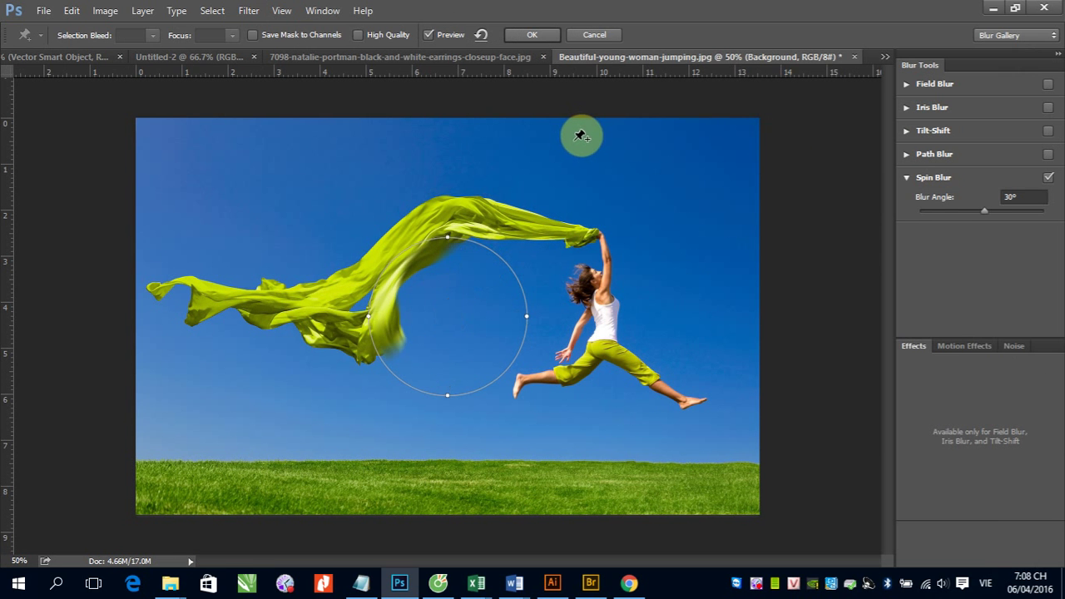
pyautogui.moveTo(449, 317)
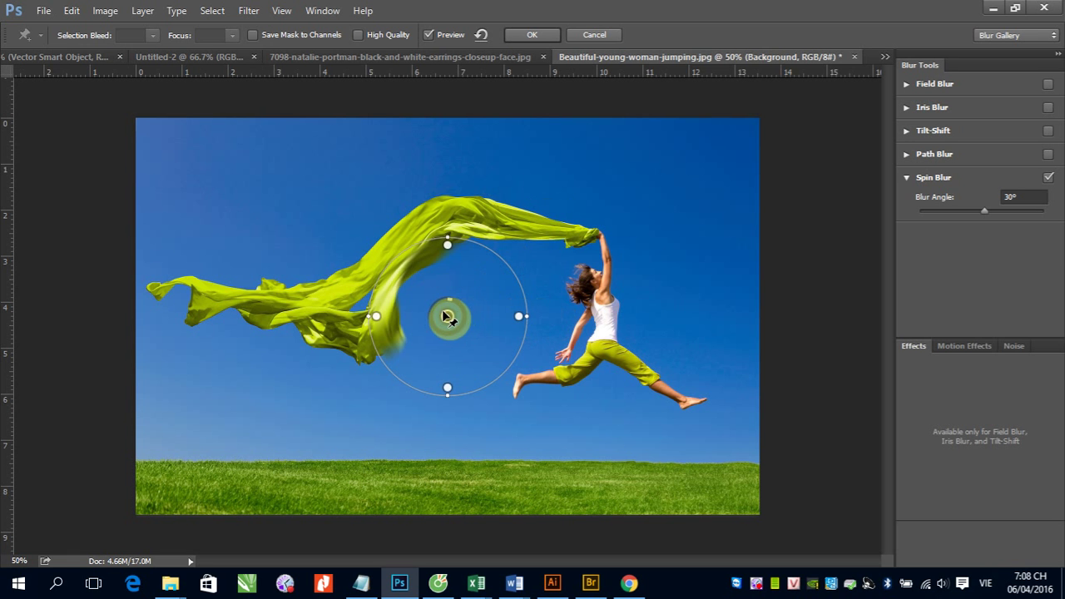
# - Move the Spin Blur circle between the scarf and the woman and enlarge it slightly
pyautogui.moveTo(447, 315)
pyautogui.mouseDown()
pyautogui.moveTo(273, 317)
pyautogui.moveTo(283, 314)
pyautogui.mouseUp()
pyautogui.moveTo(357, 312); pyautogui.dragTo(369, 315)
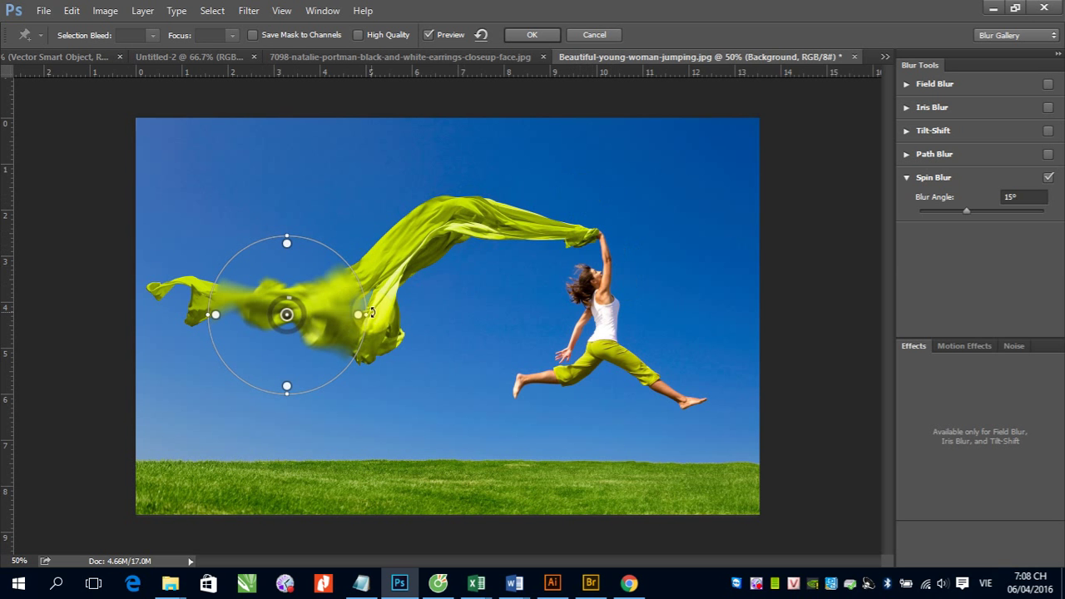
pyautogui.moveTo(361, 288)
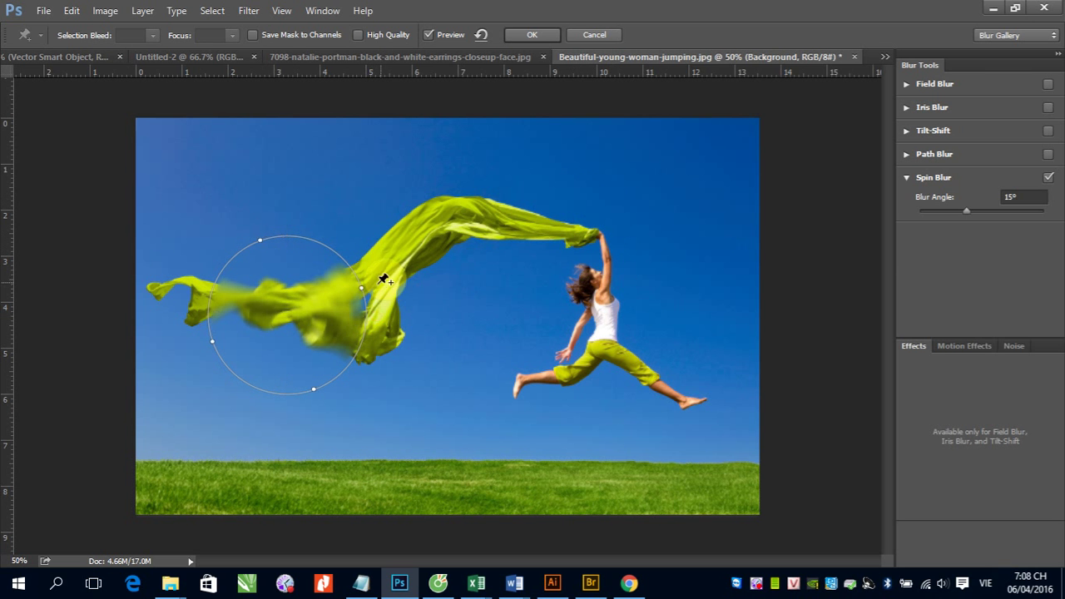
pyautogui.moveTo(380, 280); pyautogui.dragTo(358, 289)
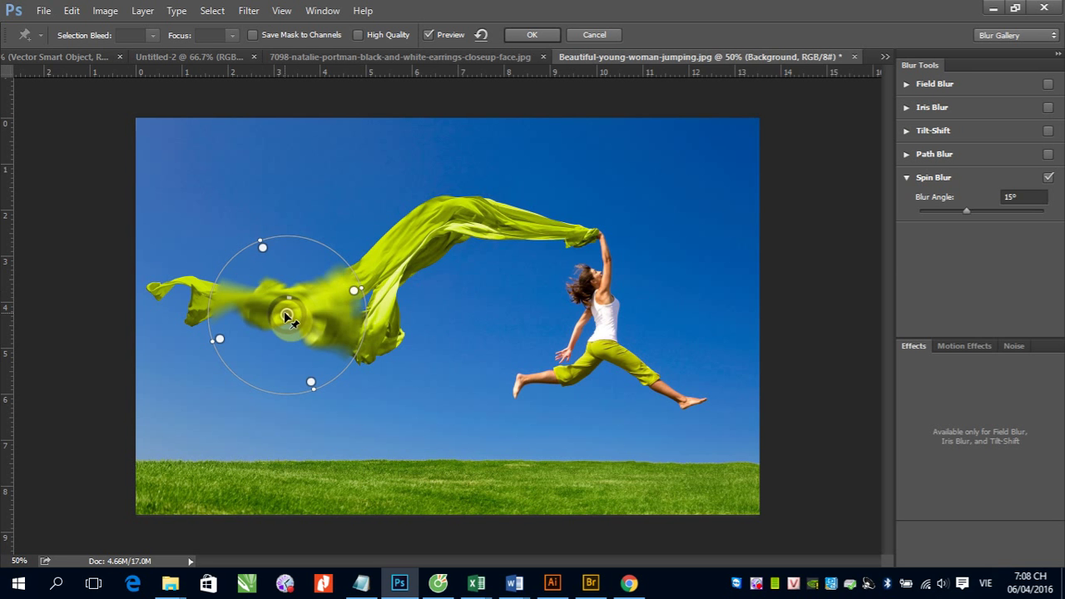
pyautogui.moveTo(302, 311)
pyautogui.mouseDown()
pyautogui.moveTo(602, 261)
pyautogui.moveTo(600, 294)
pyautogui.mouseUp()
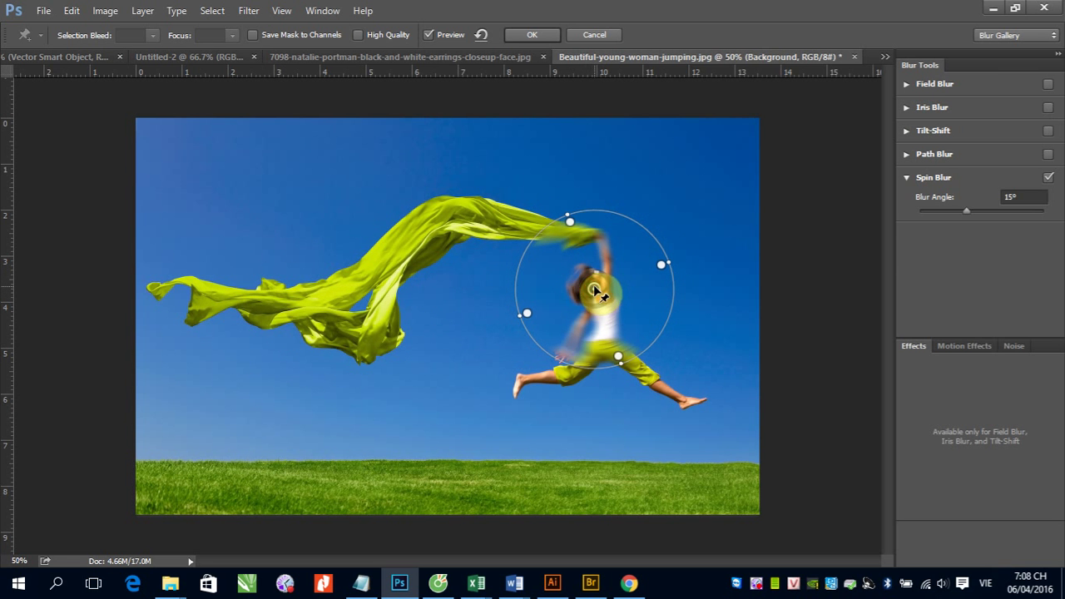
pyautogui.moveTo(599, 294)
pyautogui.mouseDown()
pyautogui.moveTo(356, 295)
pyautogui.moveTo(608, 290)
pyautogui.mouseUp()
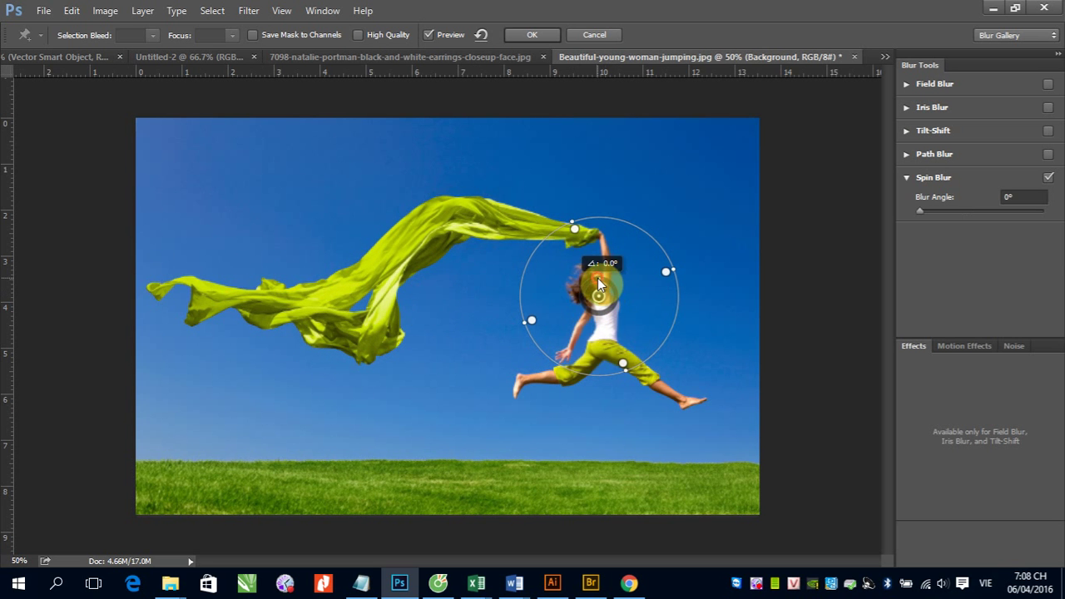
# - Set the spin angle to 0° and stretch the ellipse into a tall oval around the woman
pyautogui.moveTo(598, 278); pyautogui.dragTo(592, 281)
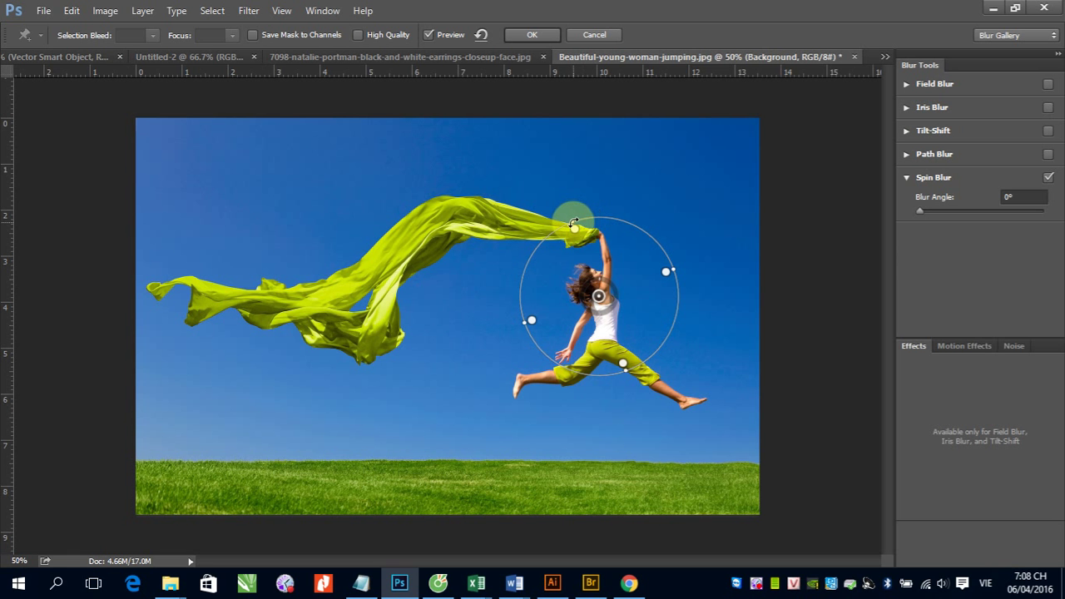
pyautogui.moveTo(573, 223); pyautogui.dragTo(580, 247)
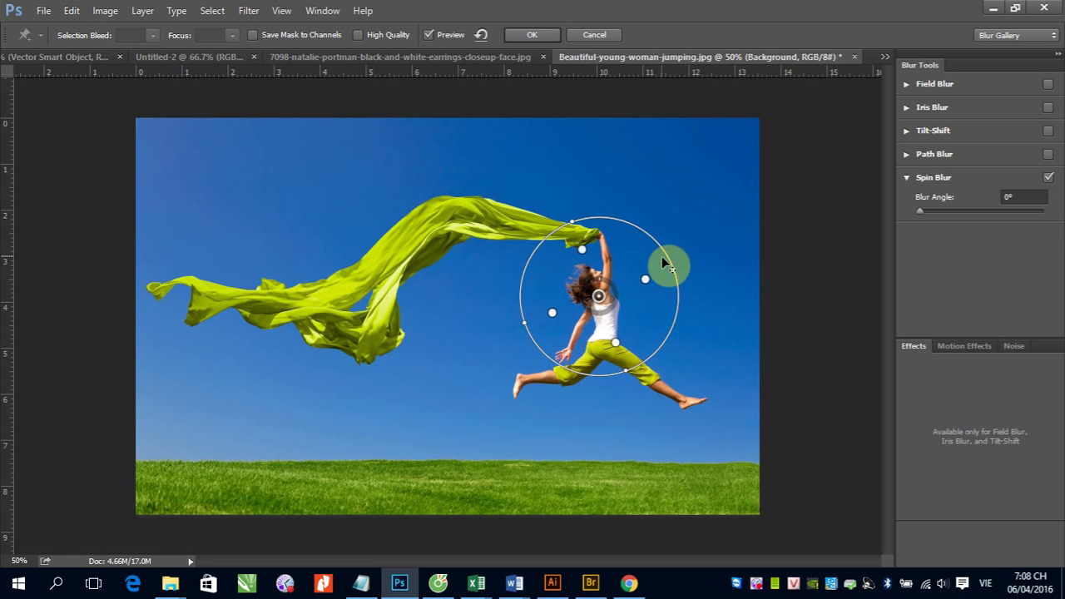
pyautogui.moveTo(580, 247); pyautogui.dragTo(722, 265)
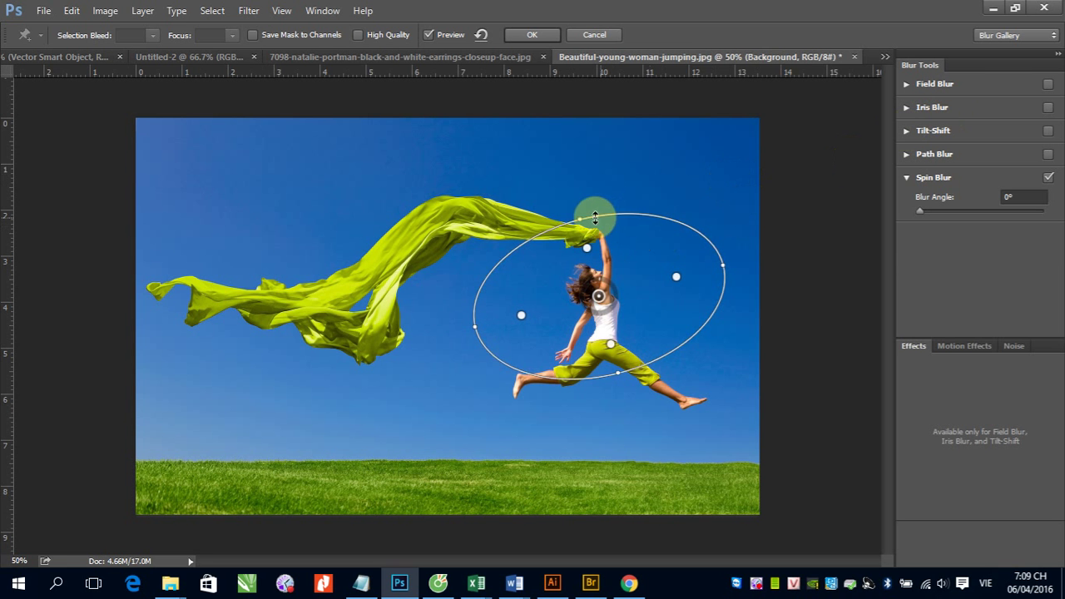
pyautogui.moveTo(580, 214); pyautogui.dragTo(571, 169)
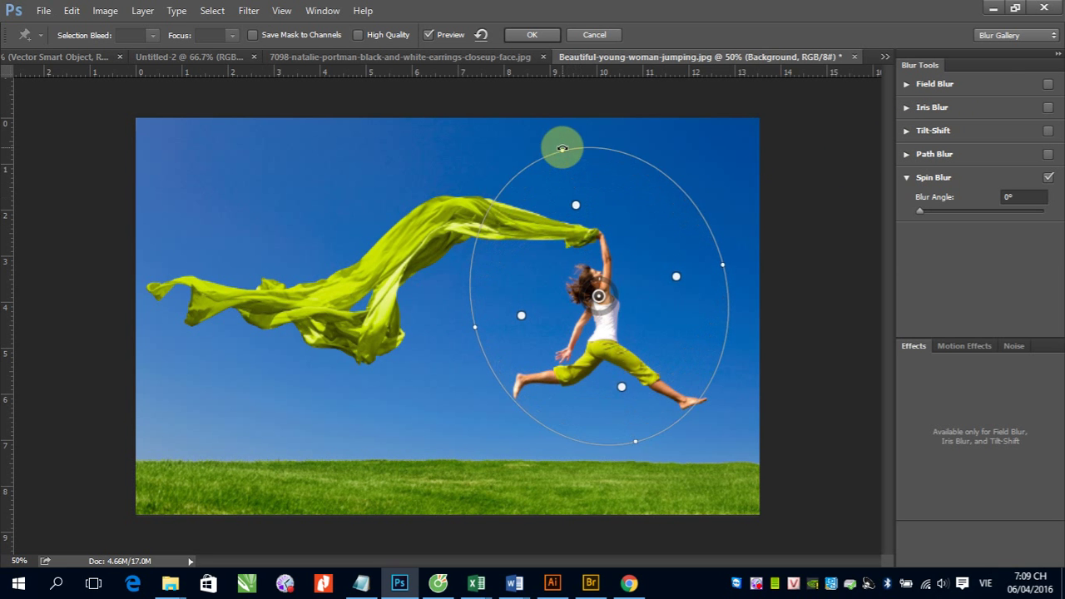
# - Add Spin Blur pins on the scarf, the upper sky, the grass and above the woman's hand
pyautogui.click(297, 307)
pyautogui.click(374, 166)
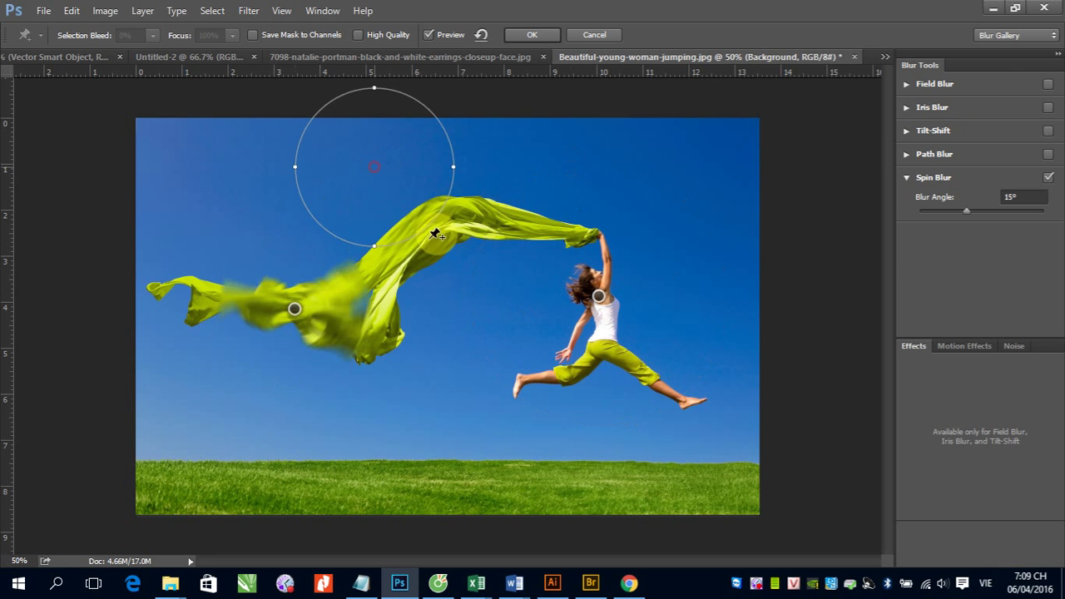
pyautogui.click(406, 433)
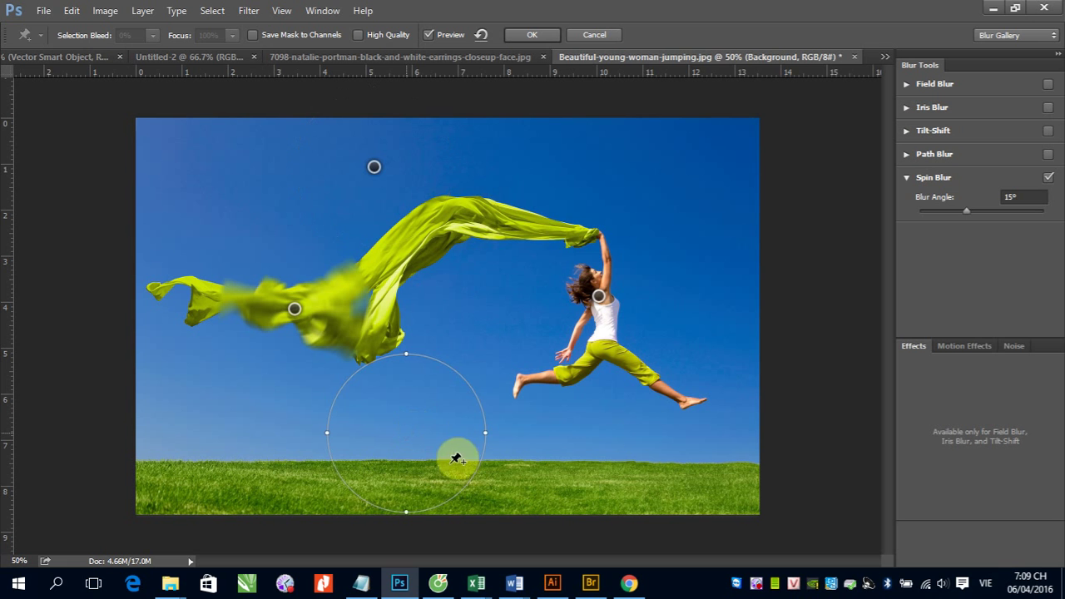
pyautogui.click(545, 180)
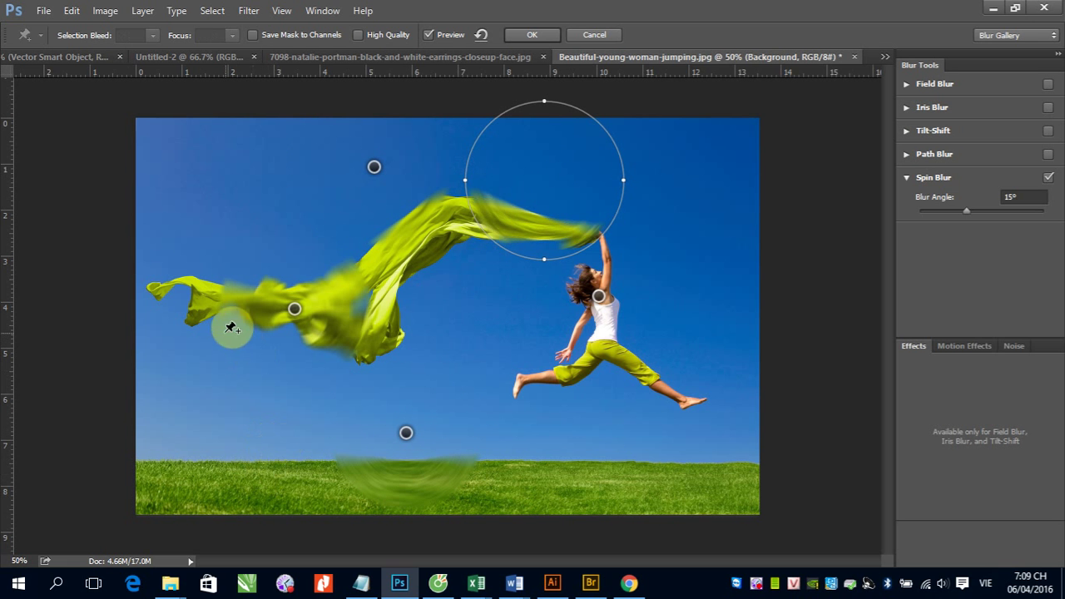
# - Resize the scarf's spin-blur ellipse into a large area covering the scarf's length
pyautogui.click(294, 310)
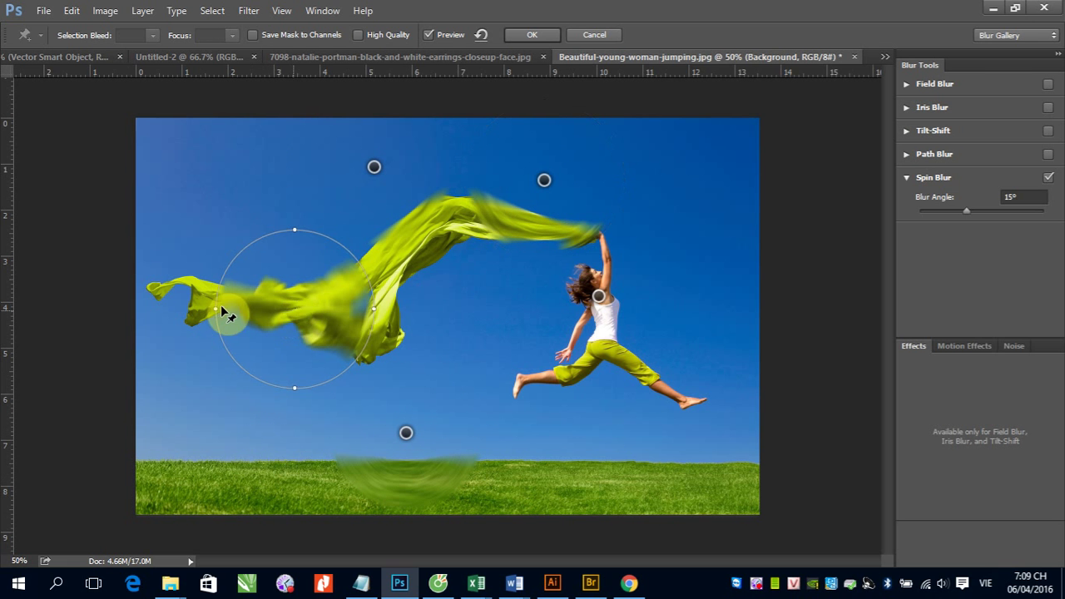
pyautogui.moveTo(211, 309); pyautogui.dragTo(125, 305)
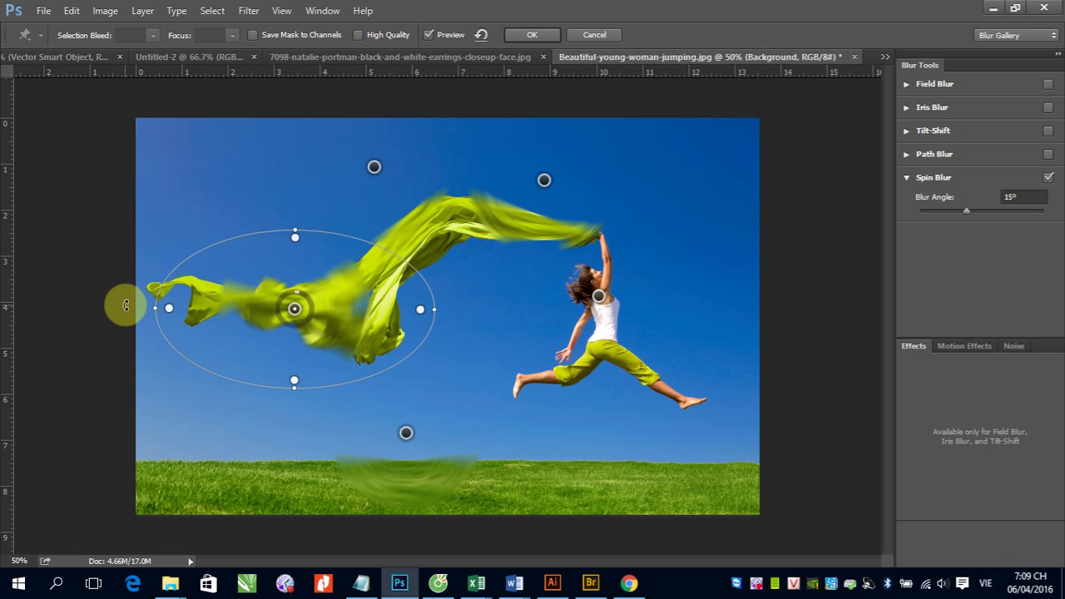
pyautogui.moveTo(294, 309)
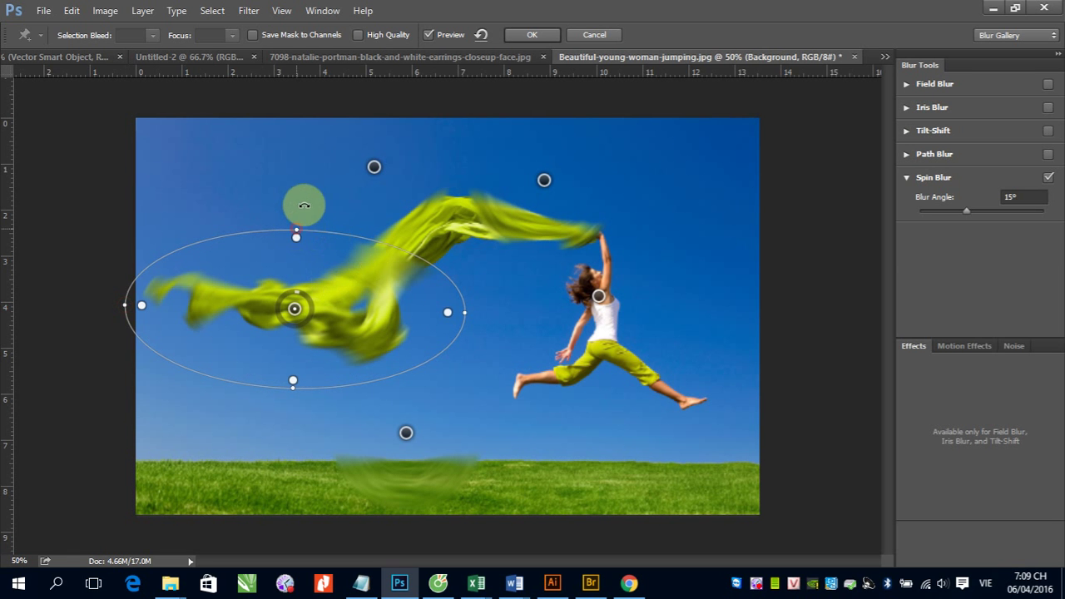
pyautogui.moveTo(311, 229); pyautogui.dragTo(319, 176)
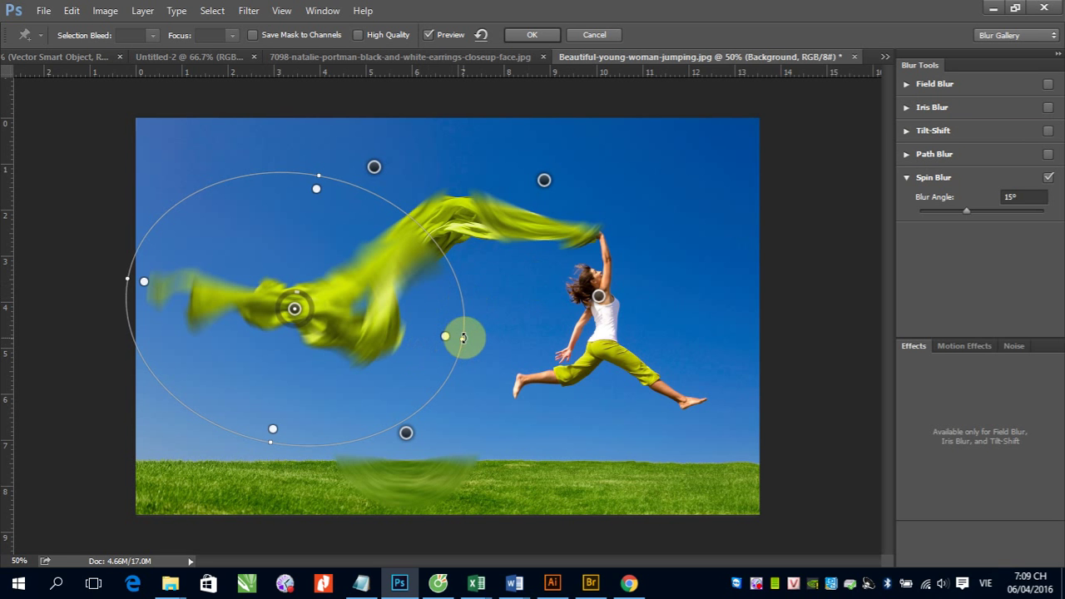
pyautogui.moveTo(452, 337); pyautogui.dragTo(429, 326)
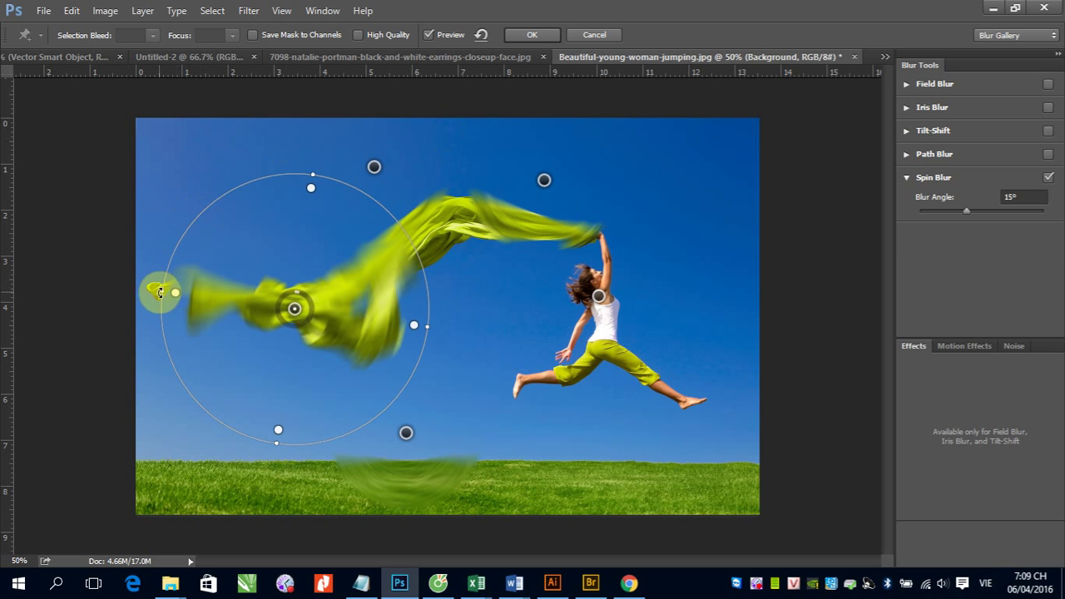
pyautogui.moveTo(161, 291); pyautogui.dragTo(138, 287)
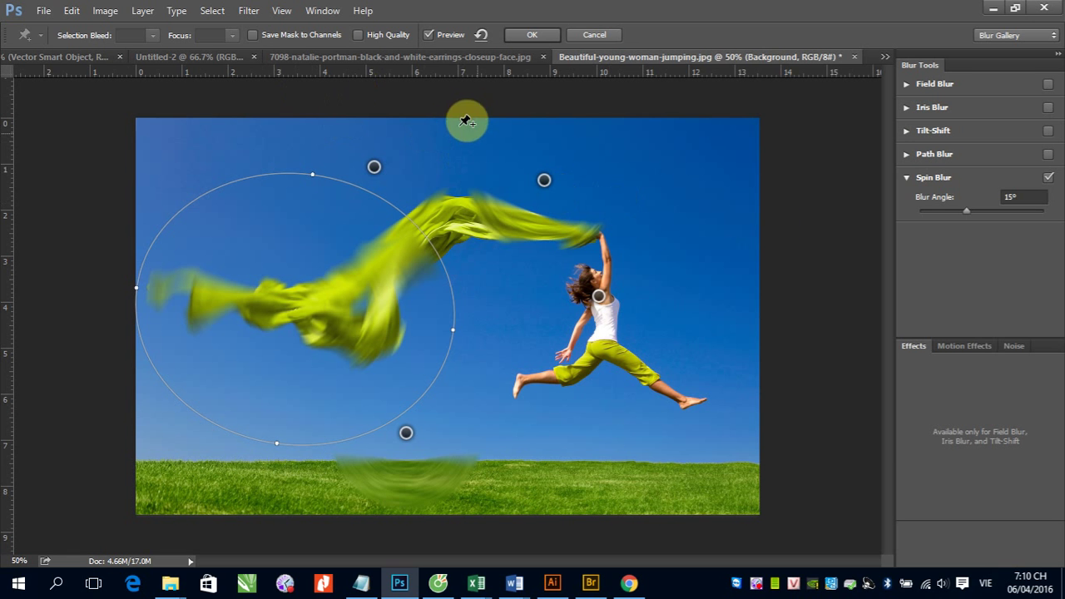
# - Cancel the spin blur, tuck the collapsed Layers panel aside, and open Ripple at 100% Medium
pyautogui.click(591, 38)
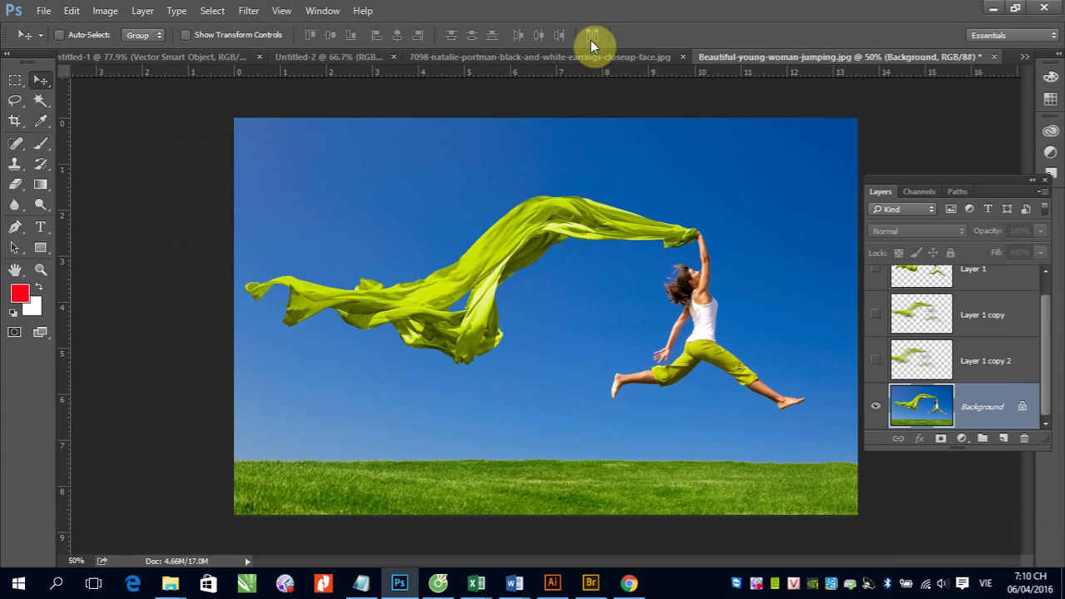
pyautogui.click(1032, 180)
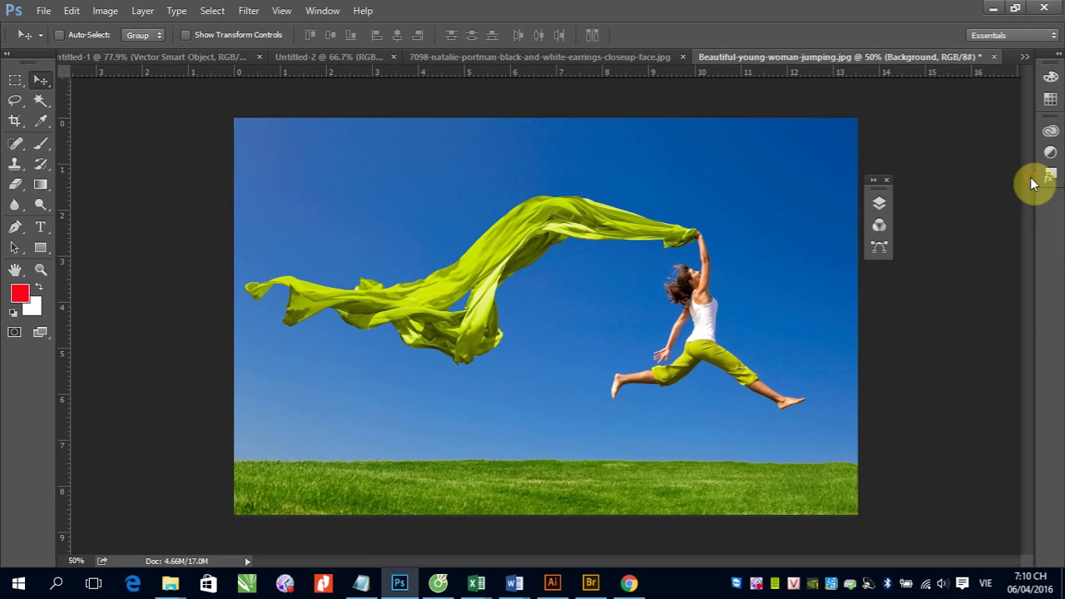
pyautogui.moveTo(880, 188); pyautogui.dragTo(994, 204)
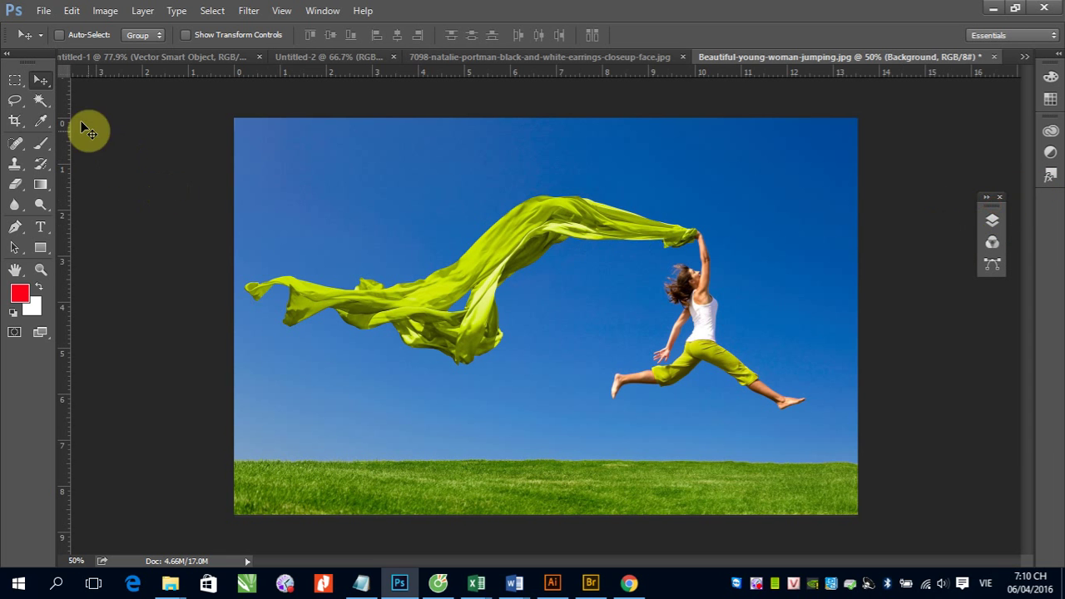
pyautogui.click(248, 11)
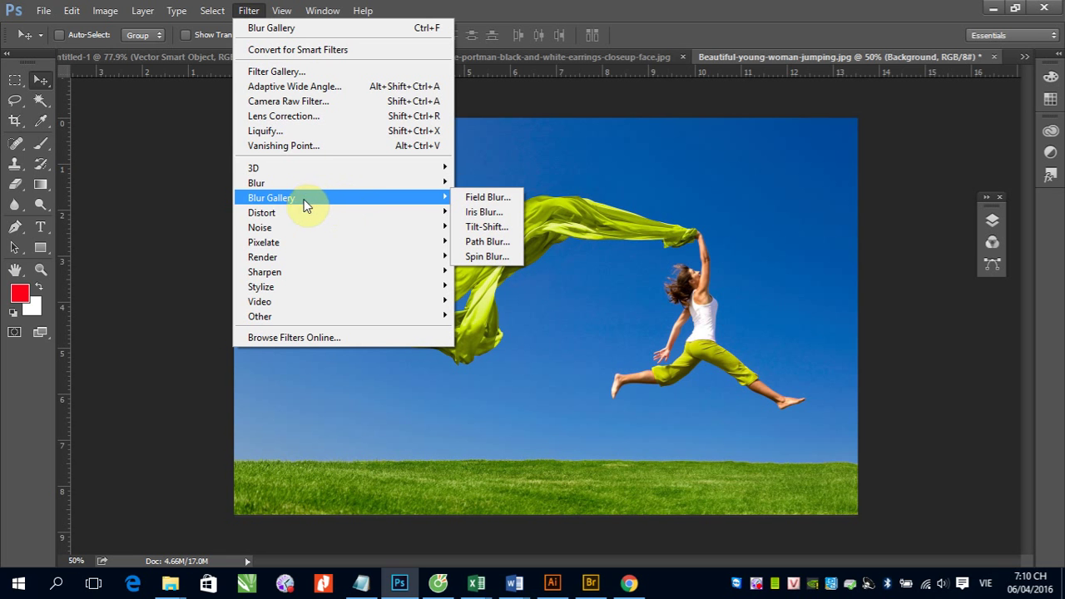
pyautogui.moveTo(261, 213)
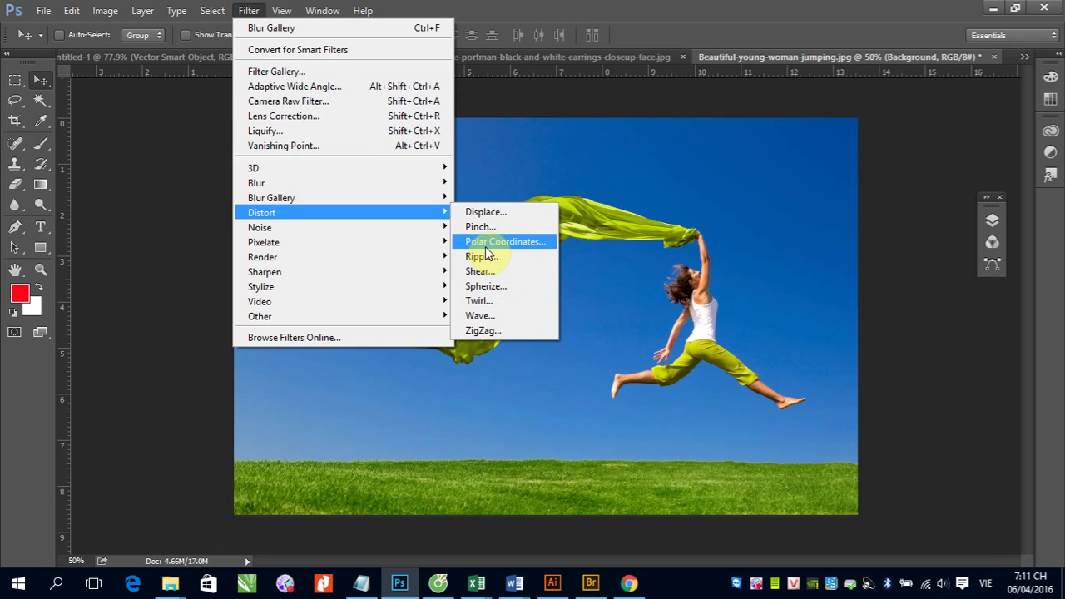
pyautogui.click(487, 256)
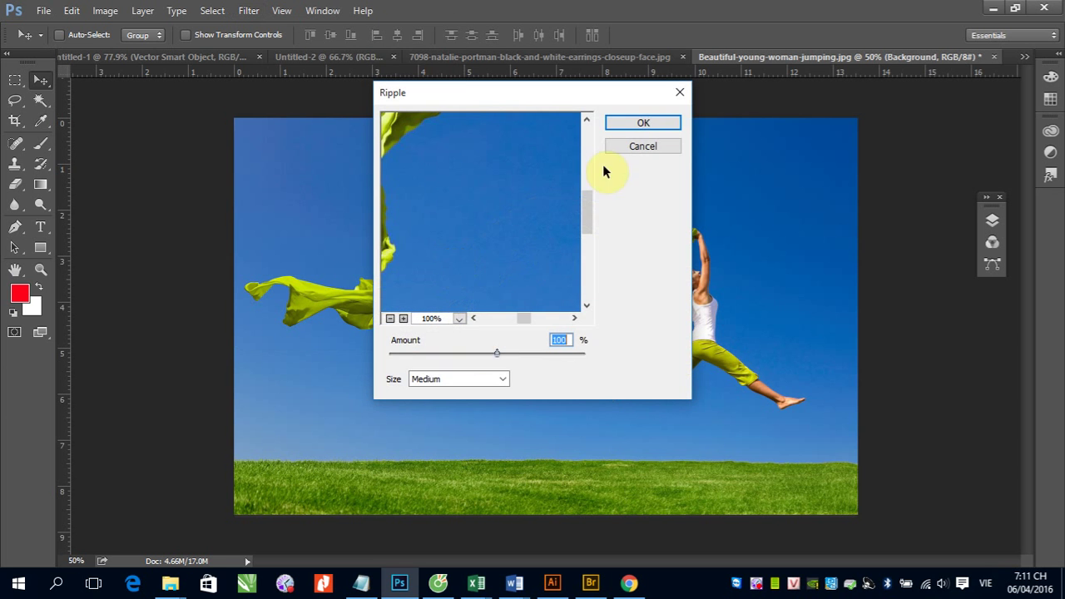
# - Pan the Ripple preview onto the scarf and try Small, Medium, then Large ripple size
pyautogui.moveTo(469, 96); pyautogui.dragTo(587, 166)
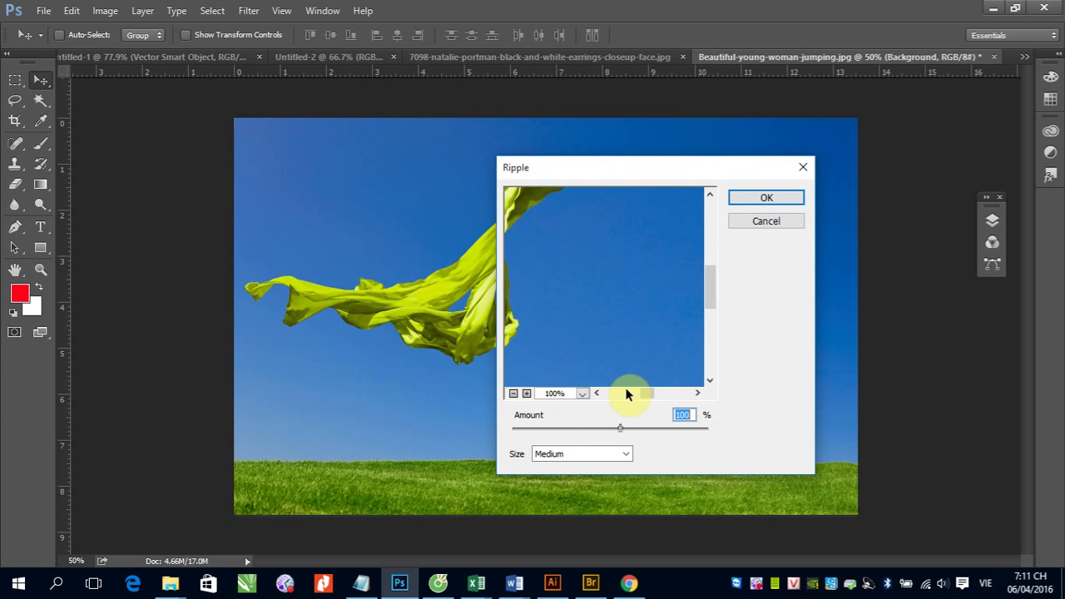
pyautogui.moveTo(513, 220); pyautogui.dragTo(610, 324)
pyautogui.moveTo(658, 281); pyautogui.dragTo(616, 295)
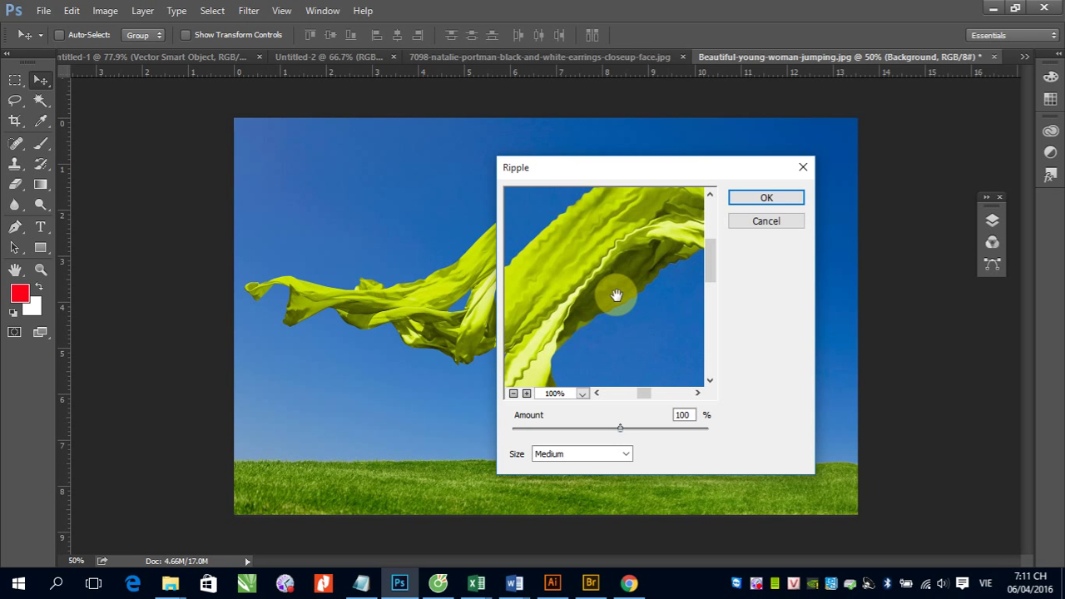
pyautogui.click(626, 454)
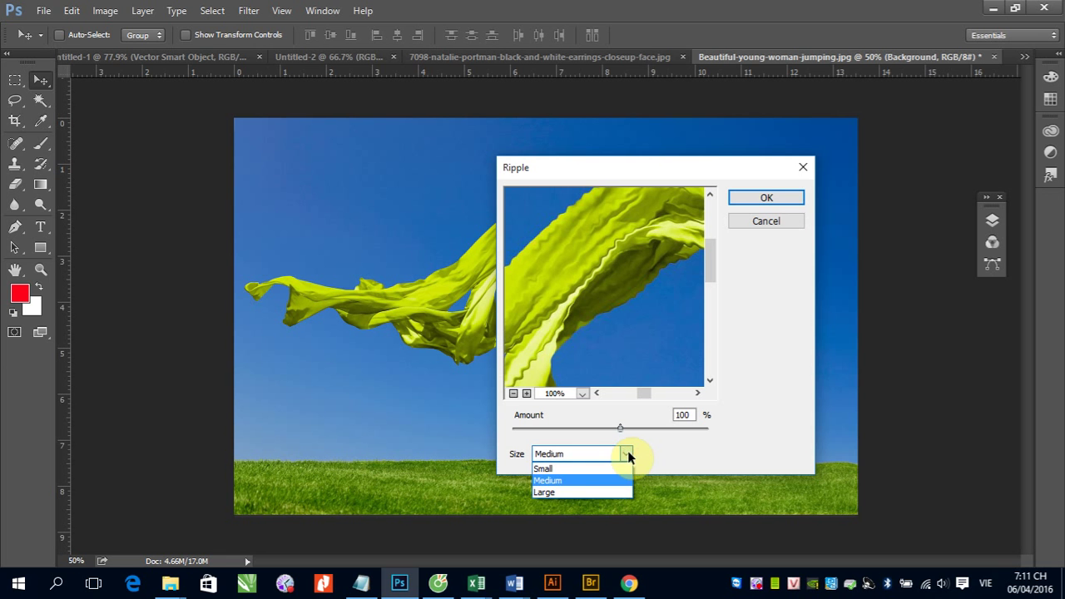
pyautogui.click(584, 468)
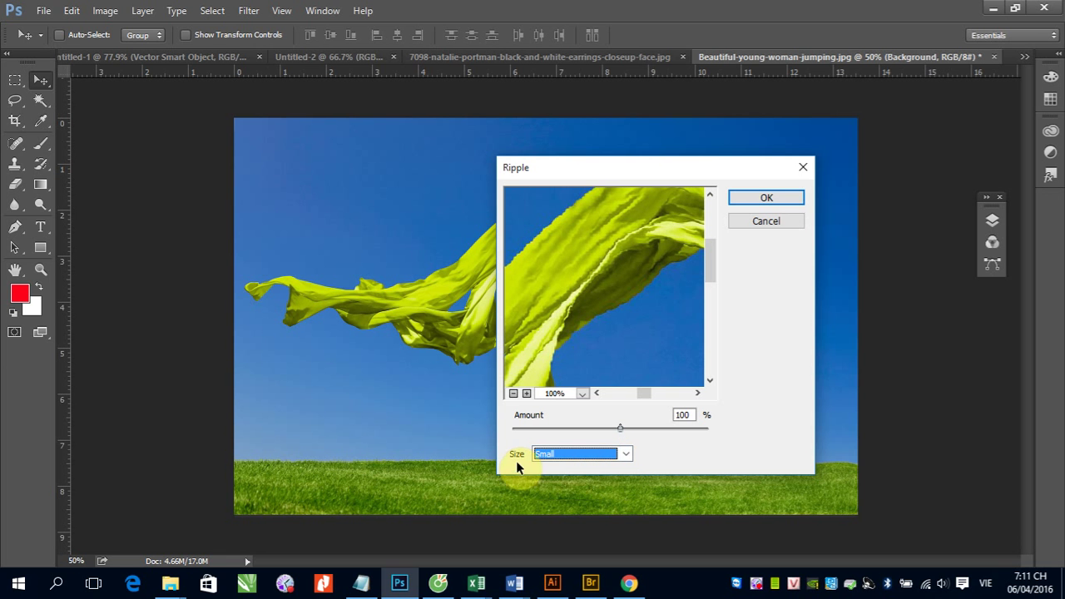
pyautogui.click(622, 456)
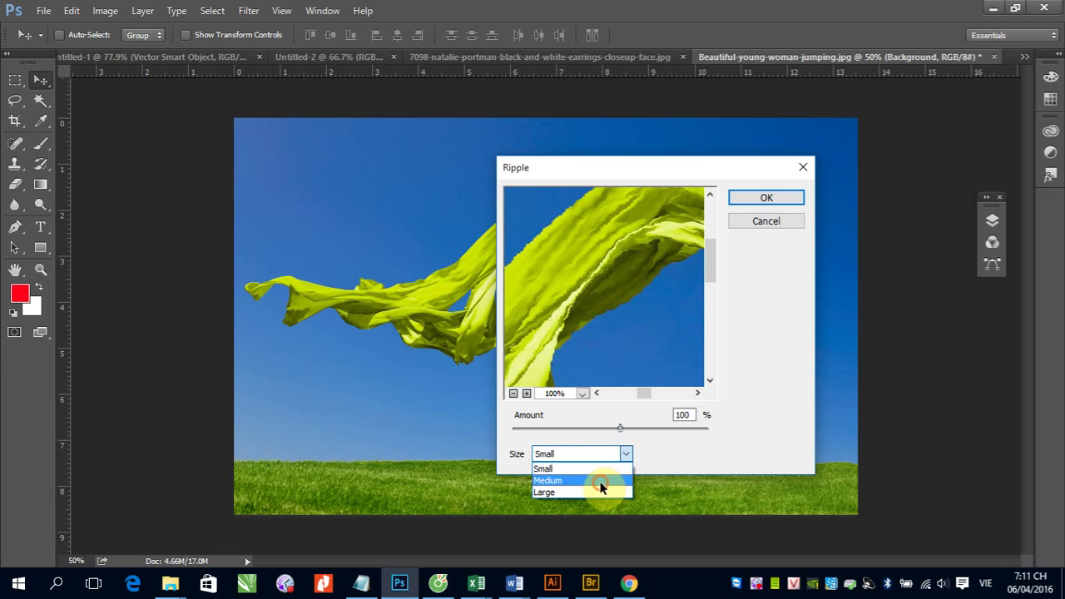
pyautogui.click(601, 482)
pyautogui.click(626, 456)
pyautogui.click(612, 491)
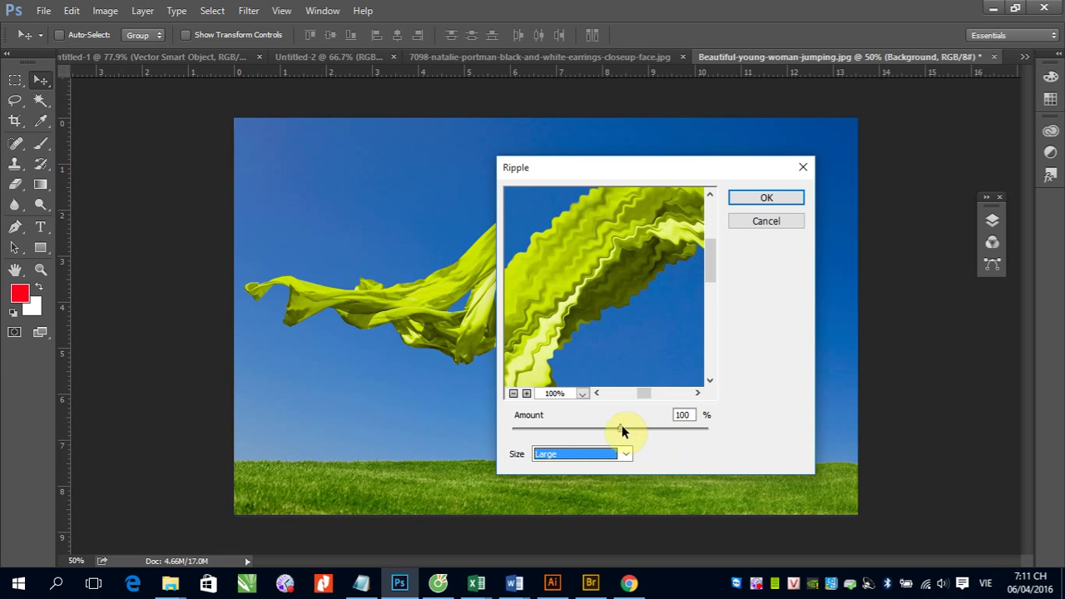
# - Drag the Ripple Amount through -837 and 999, settle on -271, and reframe the preview
pyautogui.moveTo(622, 428); pyautogui.dragTo(531, 441)
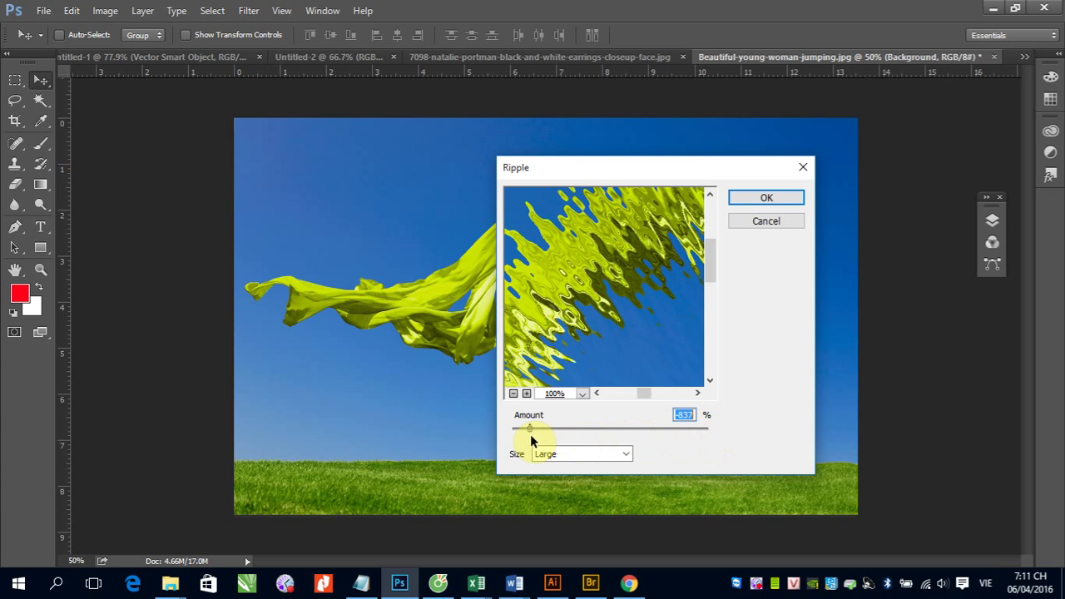
pyautogui.moveTo(530, 441); pyautogui.dragTo(717, 450)
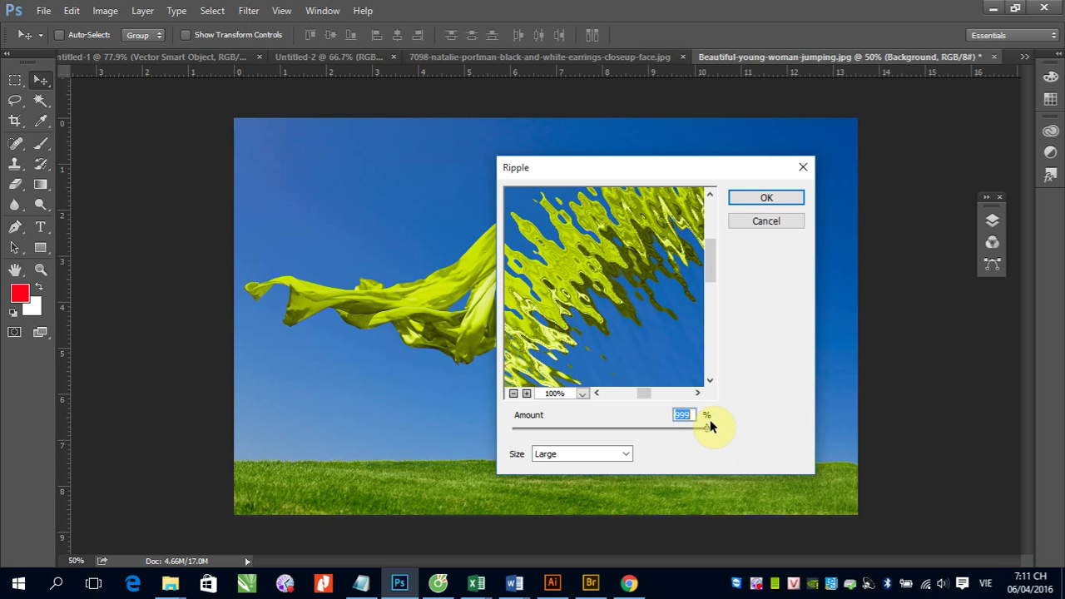
pyautogui.moveTo(706, 427); pyautogui.dragTo(582, 434)
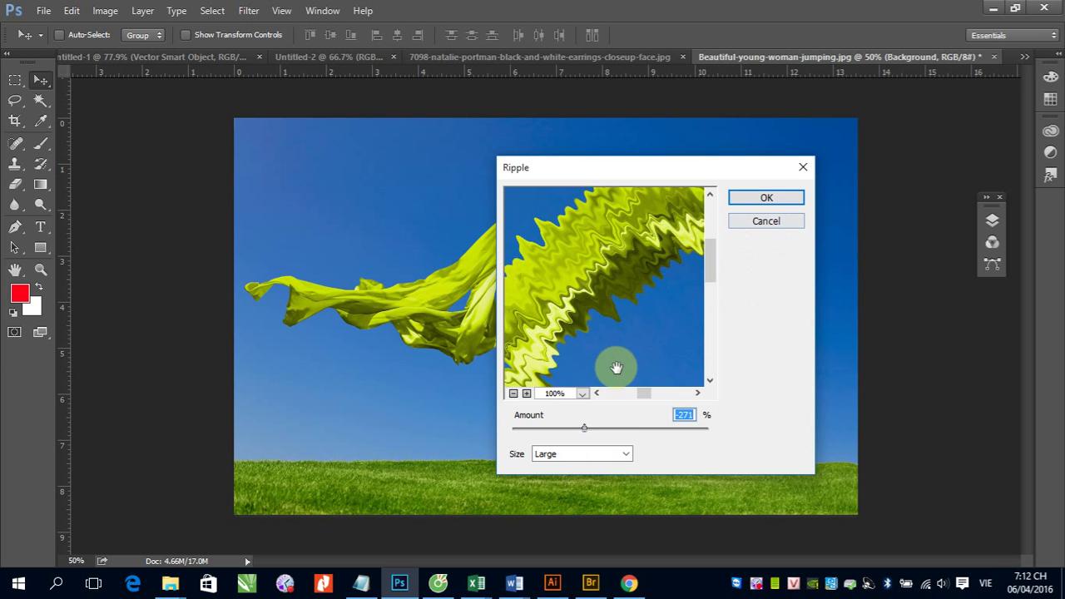
pyautogui.moveTo(561, 257)
pyautogui.mouseDown()
pyautogui.moveTo(640, 319)
pyautogui.moveTo(614, 305)
pyautogui.mouseUp()
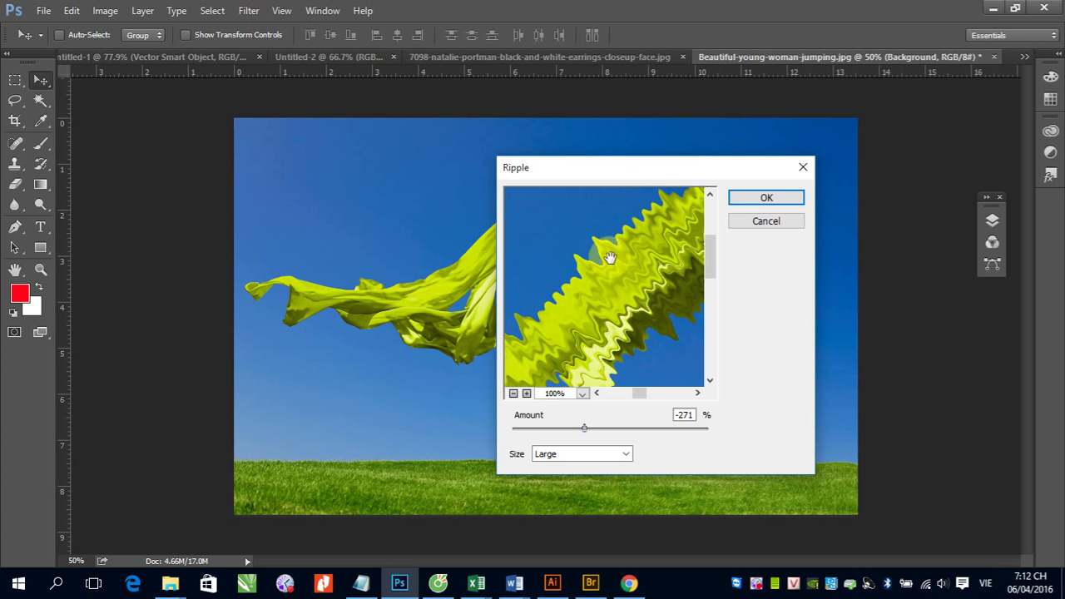
pyautogui.moveTo(607, 249); pyautogui.dragTo(595, 274)
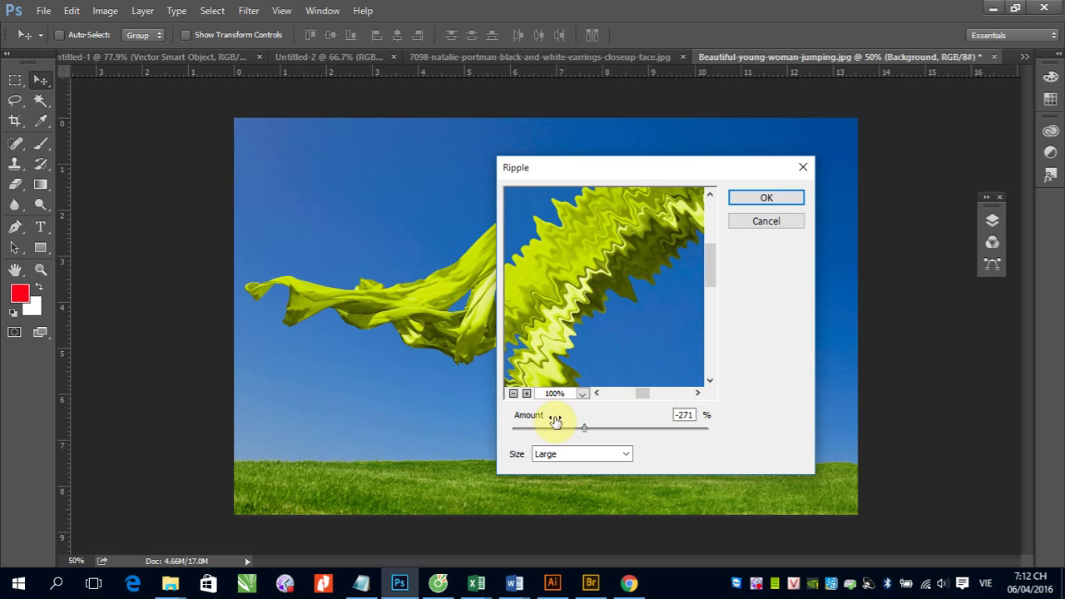
pyautogui.click(513, 393)
# - Zoom out and pan the Ripple preview to the woman, raise the Amount, then cancel unapplied
pyautogui.click(513, 393)
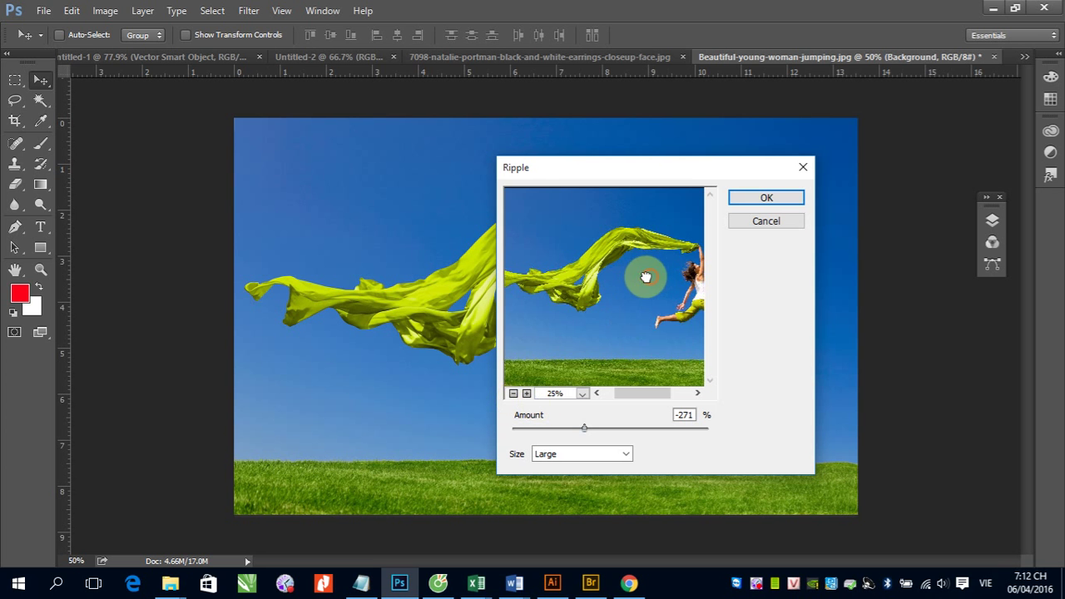
pyautogui.moveTo(641, 278); pyautogui.dragTo(575, 281)
pyautogui.moveTo(652, 361); pyautogui.dragTo(625, 321)
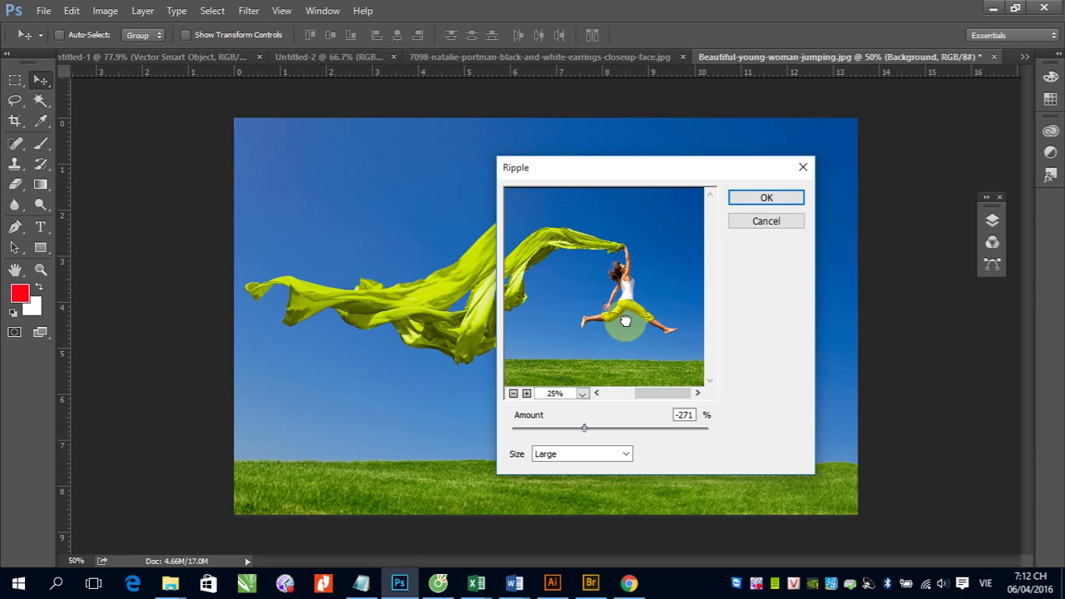
pyautogui.moveTo(625, 321); pyautogui.dragTo(626, 322)
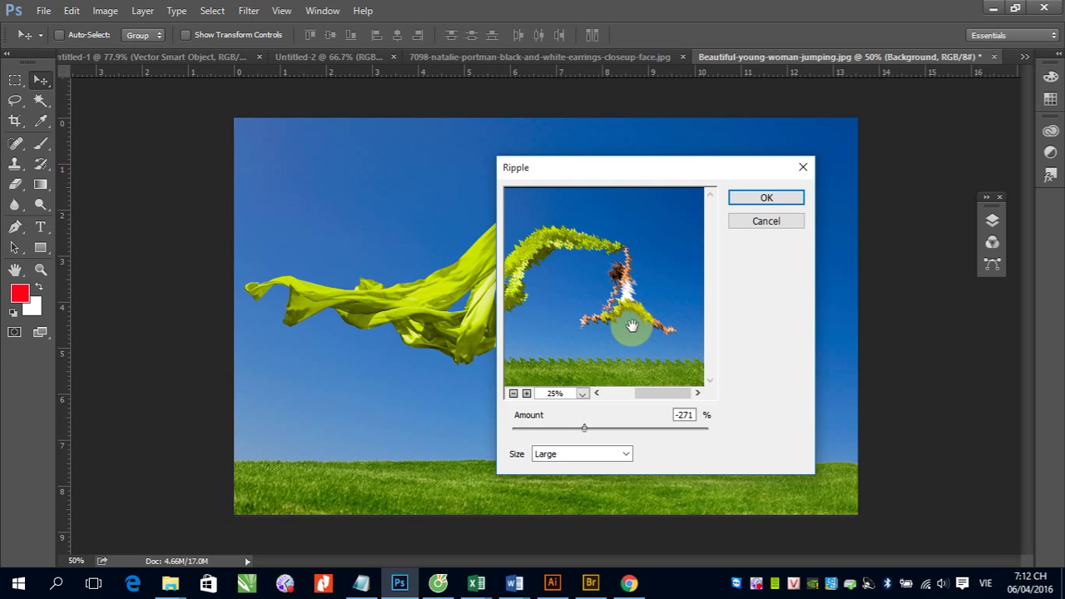
pyautogui.click(631, 326)
pyautogui.moveTo(586, 427)
pyautogui.mouseDown()
pyautogui.moveTo(535, 427)
pyautogui.moveTo(641, 434)
pyautogui.mouseUp()
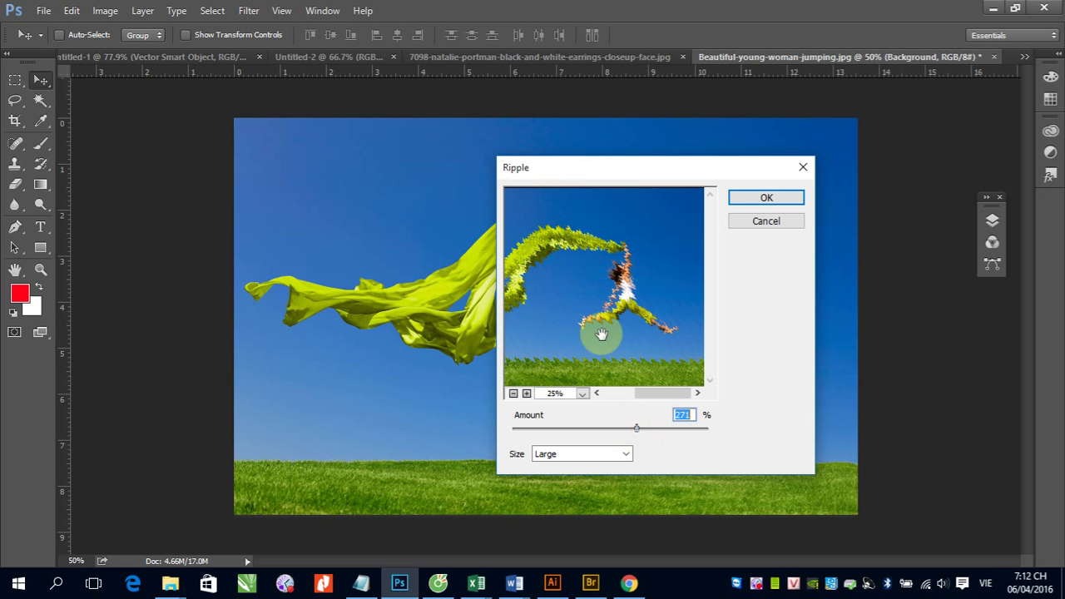
pyautogui.click(769, 221)
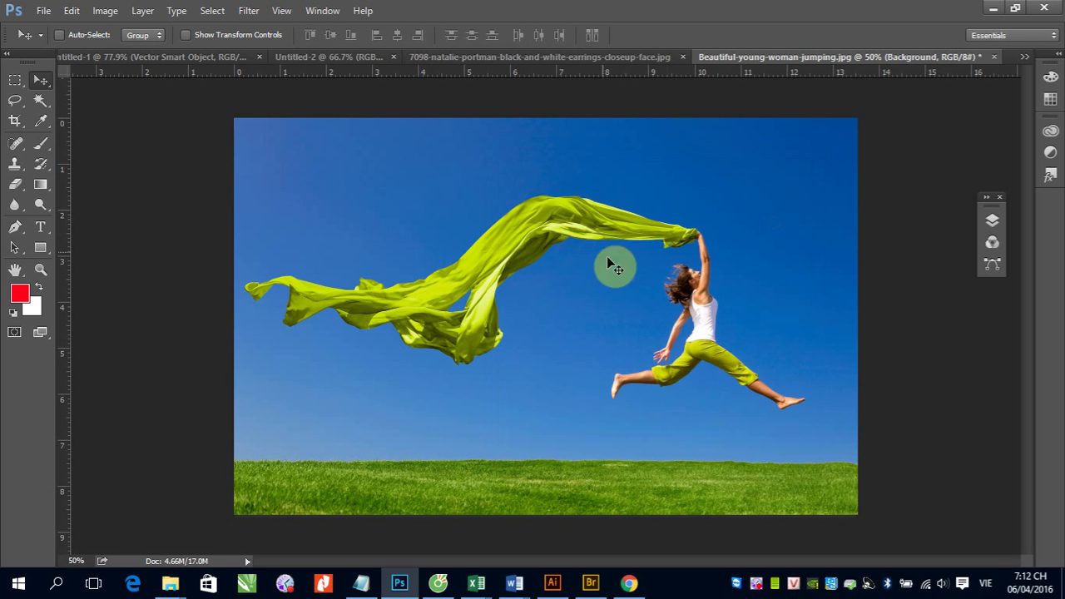
# - Open the Shear filter from Filter > Distort and move its dialog off the photo
pyautogui.click(249, 10)
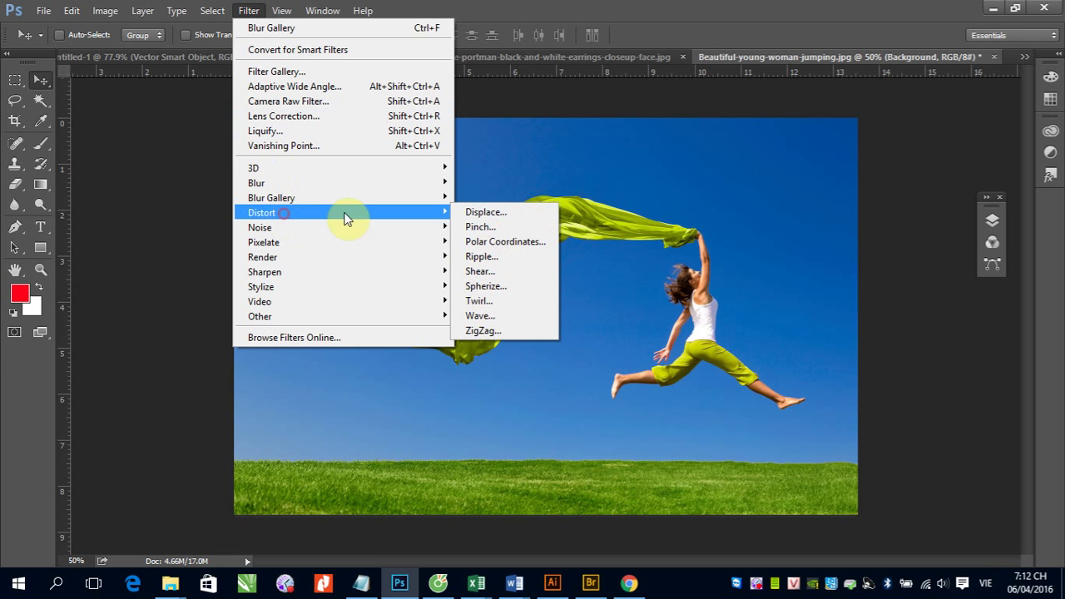
pyautogui.moveTo(261, 212)
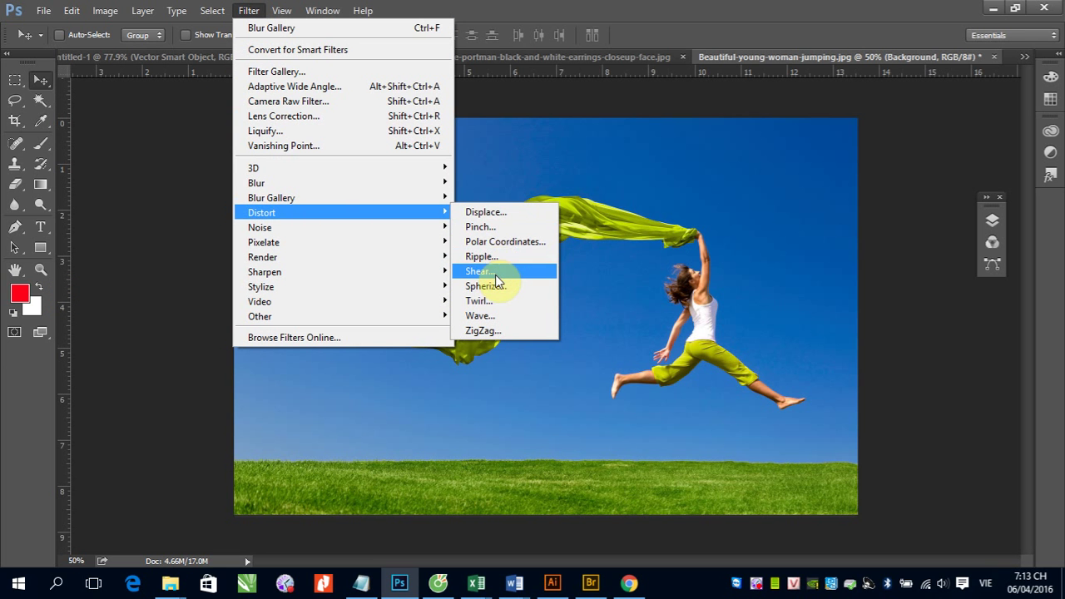
pyautogui.click(481, 271)
pyautogui.moveTo(523, 100); pyautogui.dragTo(622, 168)
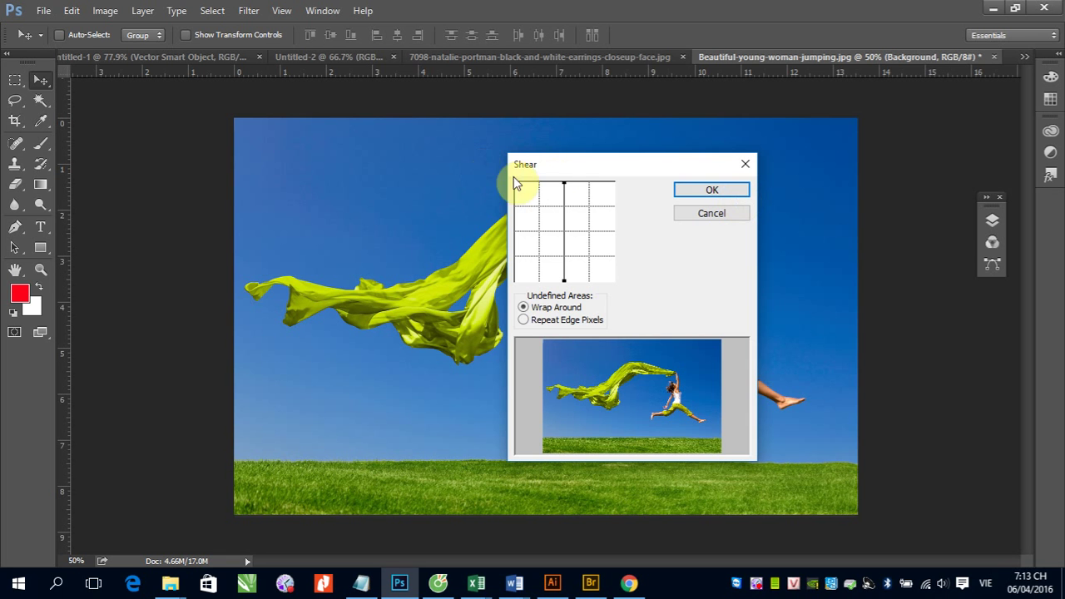
# - Add three points to the Shear line, bend it into an S-curve, then cancel without applying
pyautogui.click(565, 205)
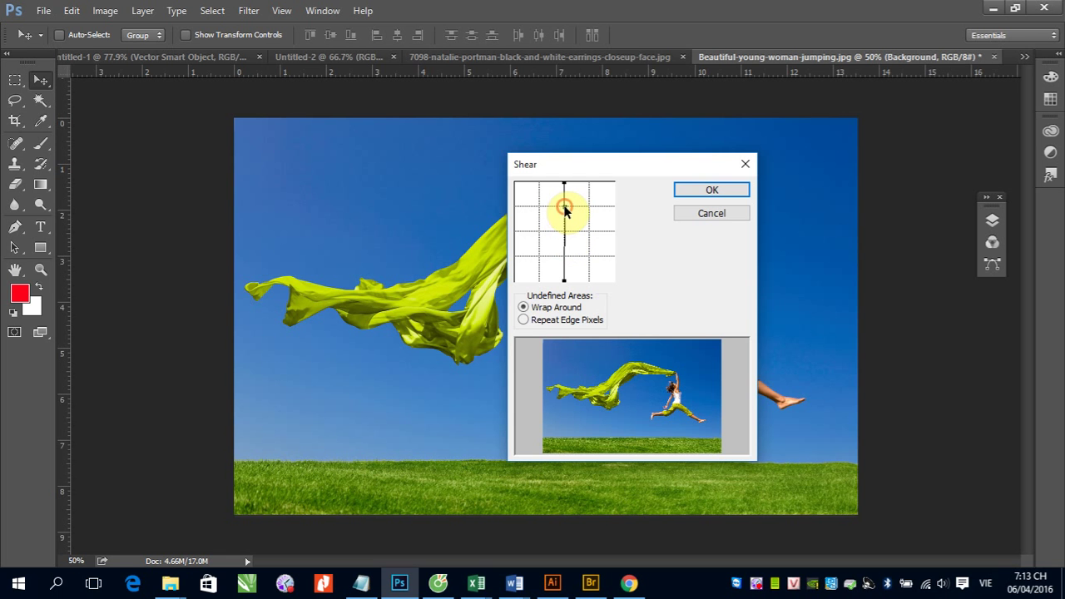
pyautogui.click(565, 231)
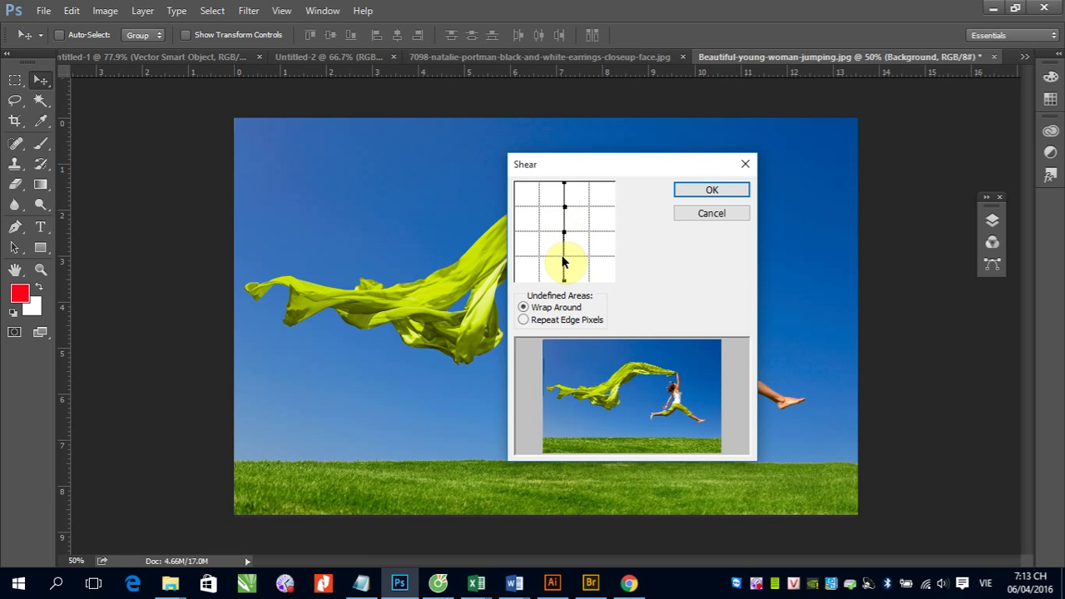
pyautogui.click(564, 256)
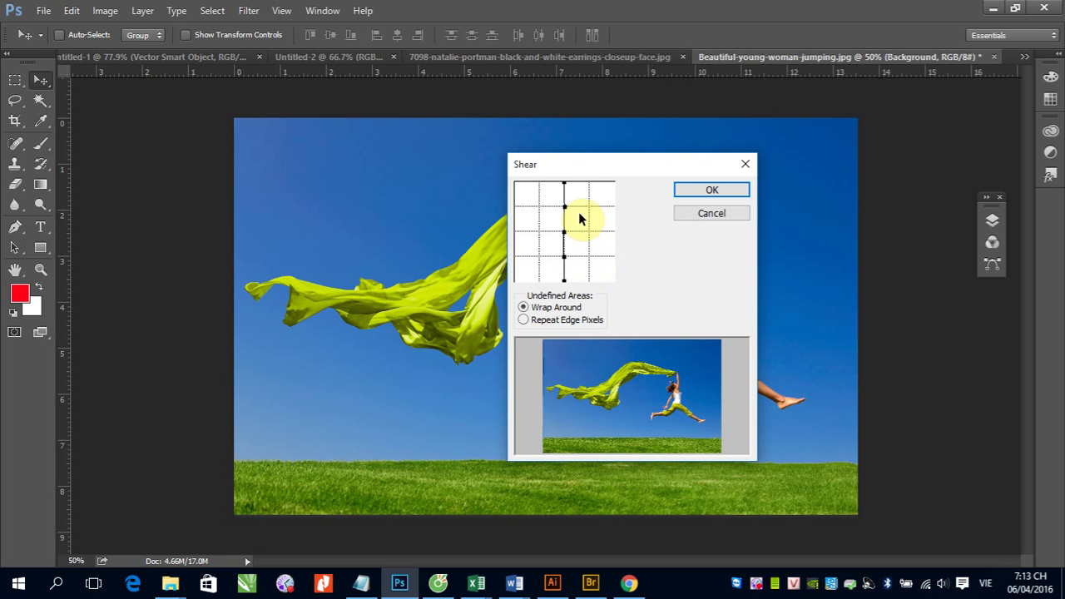
pyautogui.moveTo(564, 207); pyautogui.dragTo(607, 210)
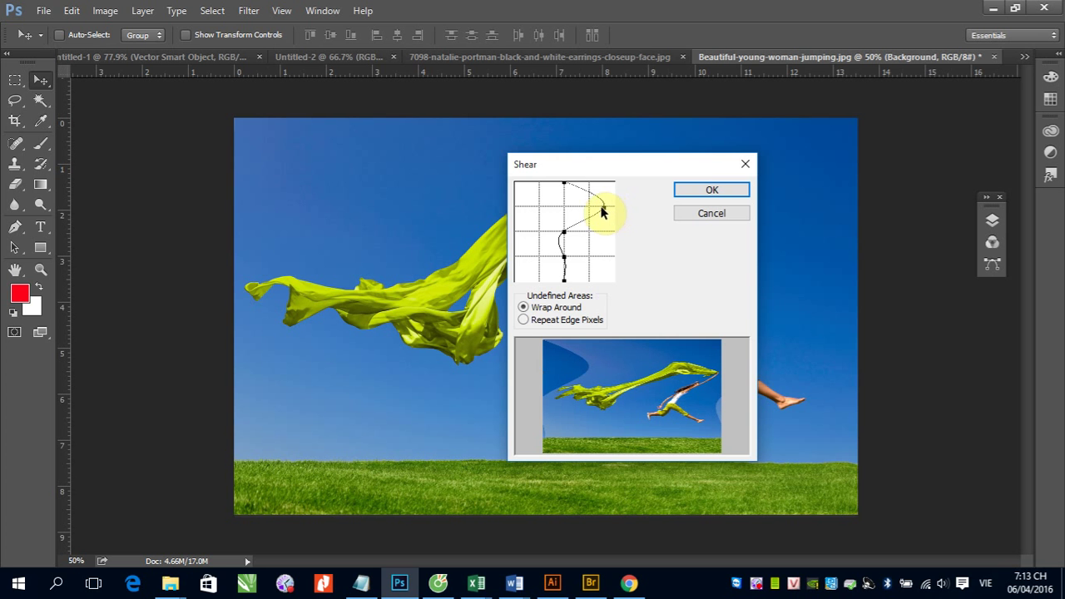
pyautogui.moveTo(608, 212)
pyautogui.mouseDown()
pyautogui.moveTo(590, 206)
pyautogui.moveTo(527, 229)
pyautogui.mouseUp()
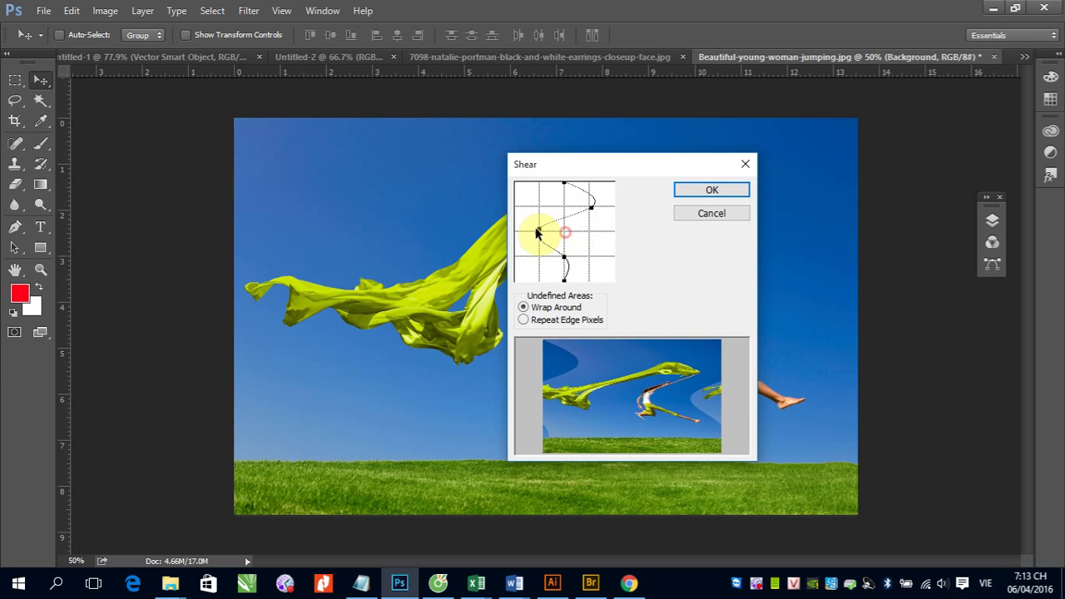
pyautogui.moveTo(564, 260); pyautogui.dragTo(600, 252)
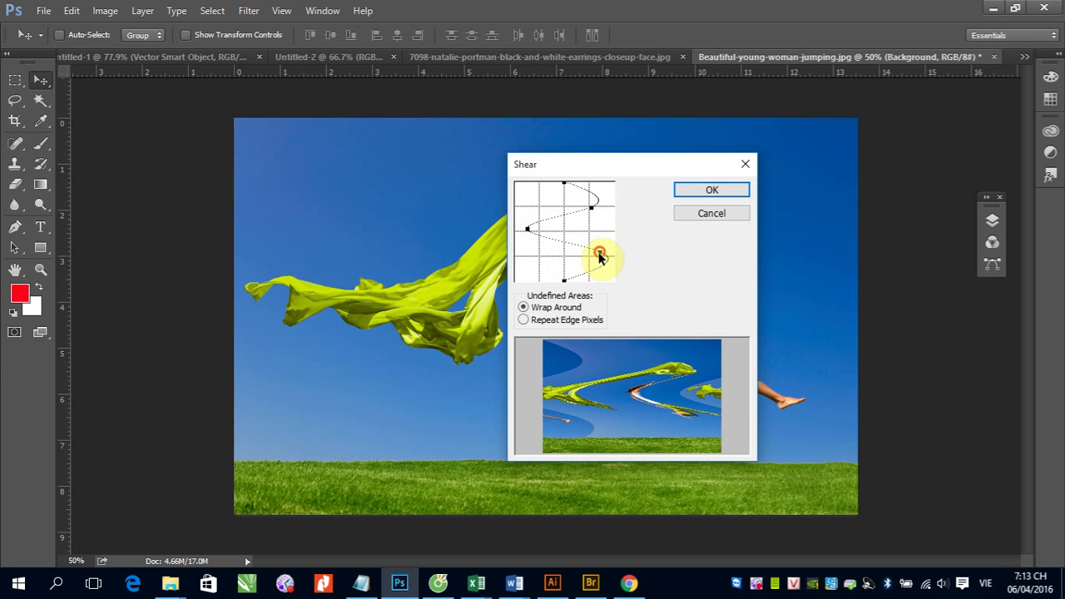
pyautogui.moveTo(550, 281); pyautogui.dragTo(528, 281)
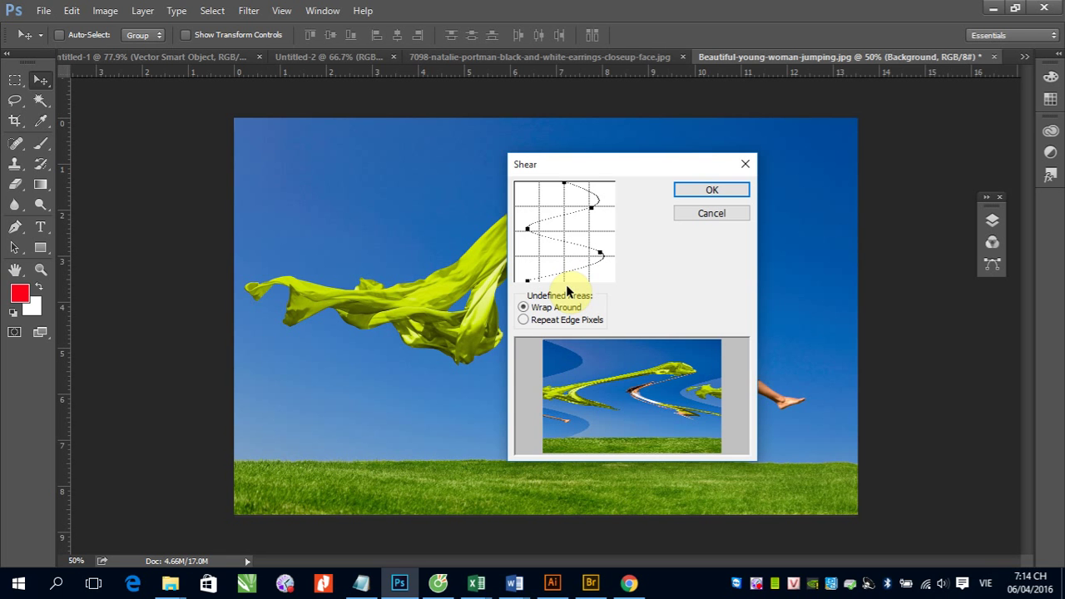
pyautogui.click(703, 213)
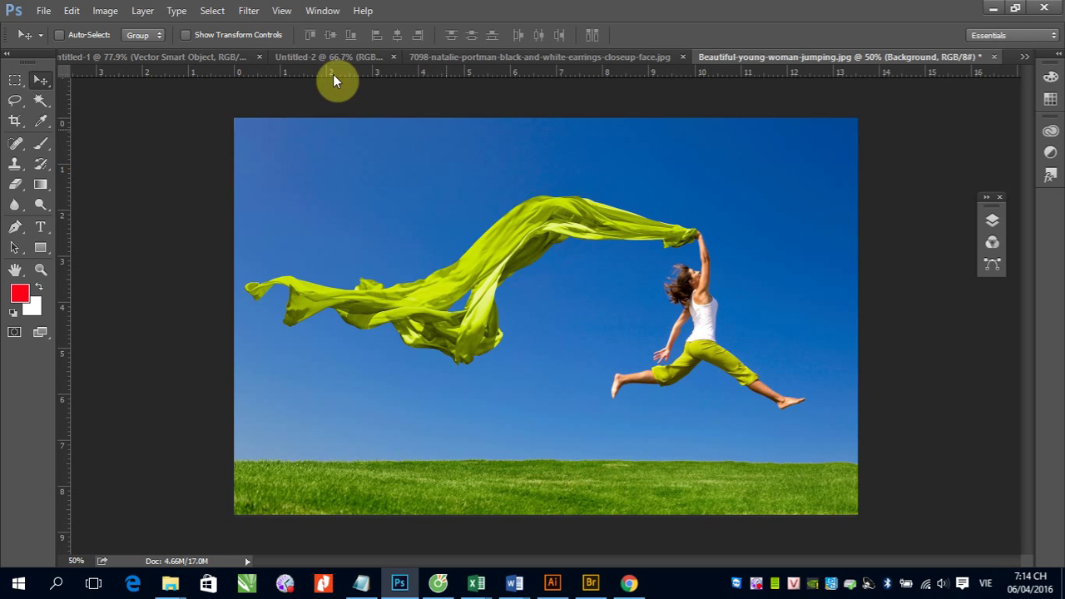
# - Open Filter > Distort > Spherize, move the dialog aside, and zoom the preview out to the whole photo
pyautogui.click(252, 12)
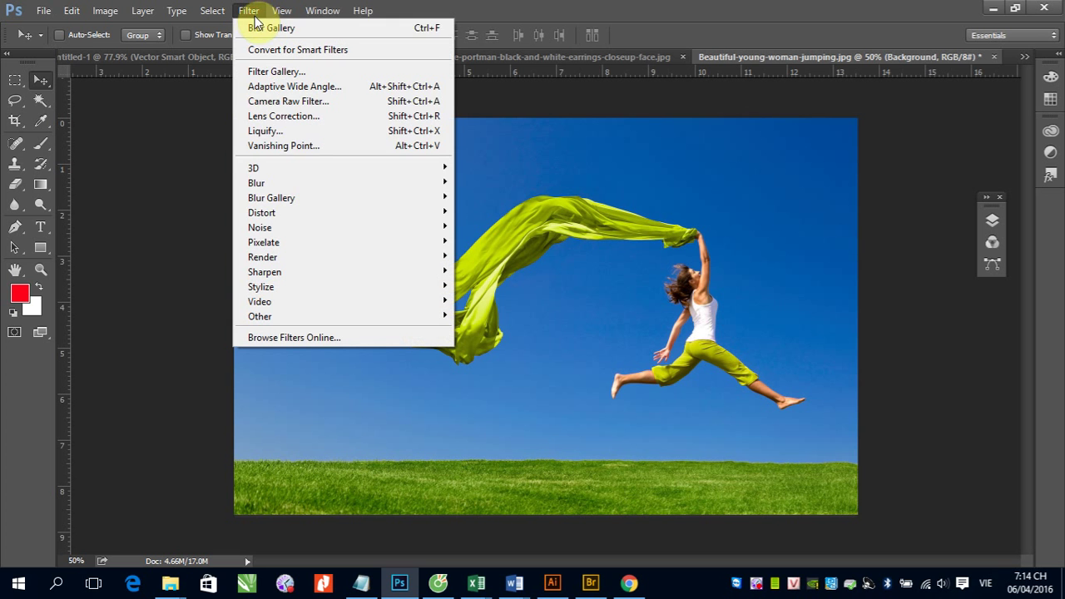
pyautogui.click(301, 212)
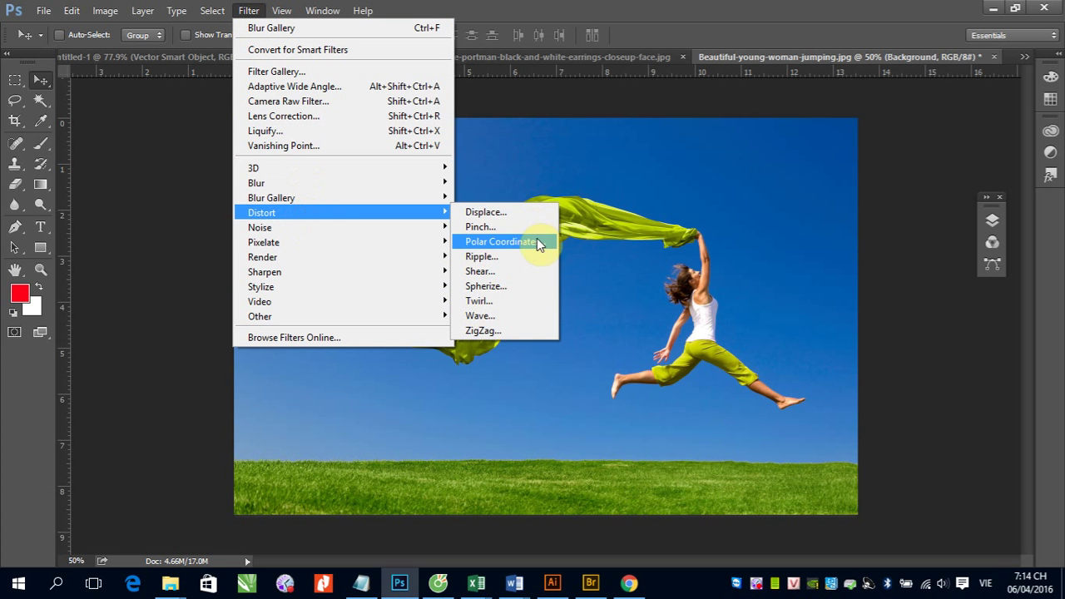
pyautogui.click(511, 286)
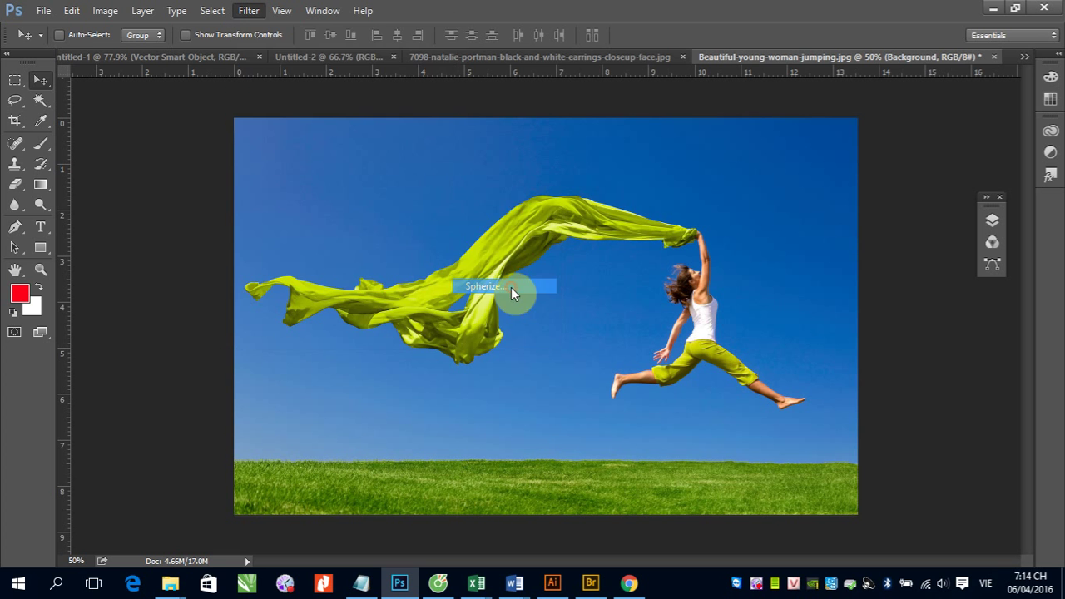
pyautogui.click(521, 96)
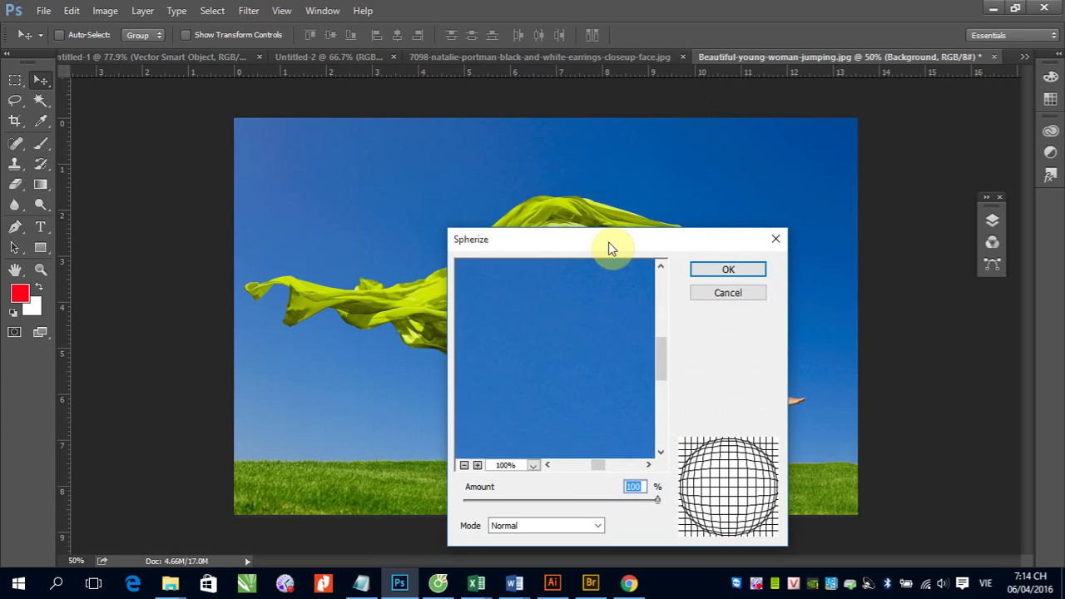
pyautogui.moveTo(522, 97); pyautogui.dragTo(604, 178)
pyautogui.click(460, 400)
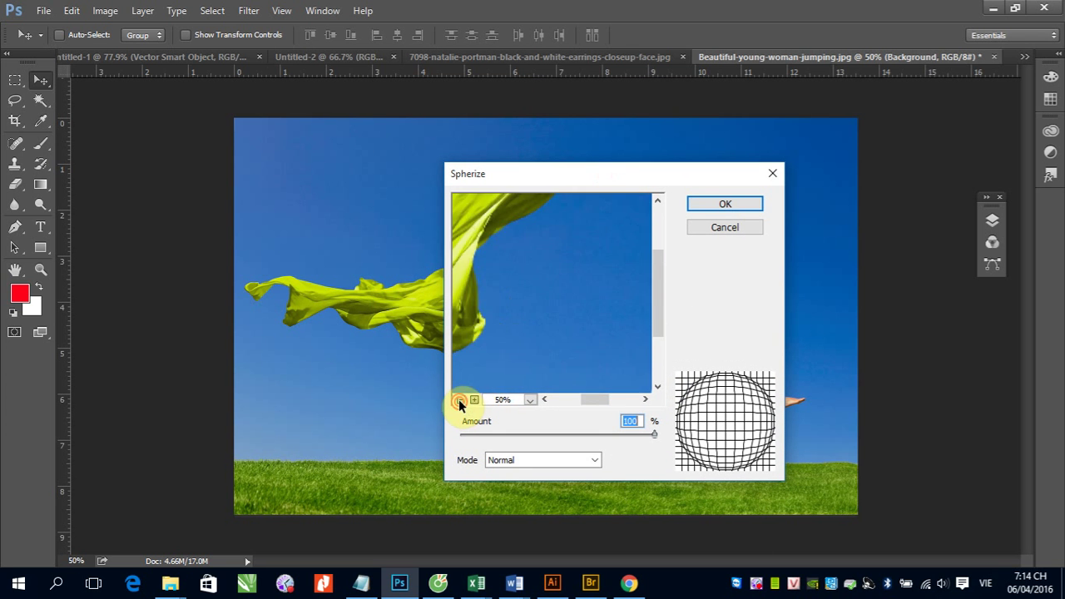
pyautogui.click(461, 401)
pyautogui.click(461, 400)
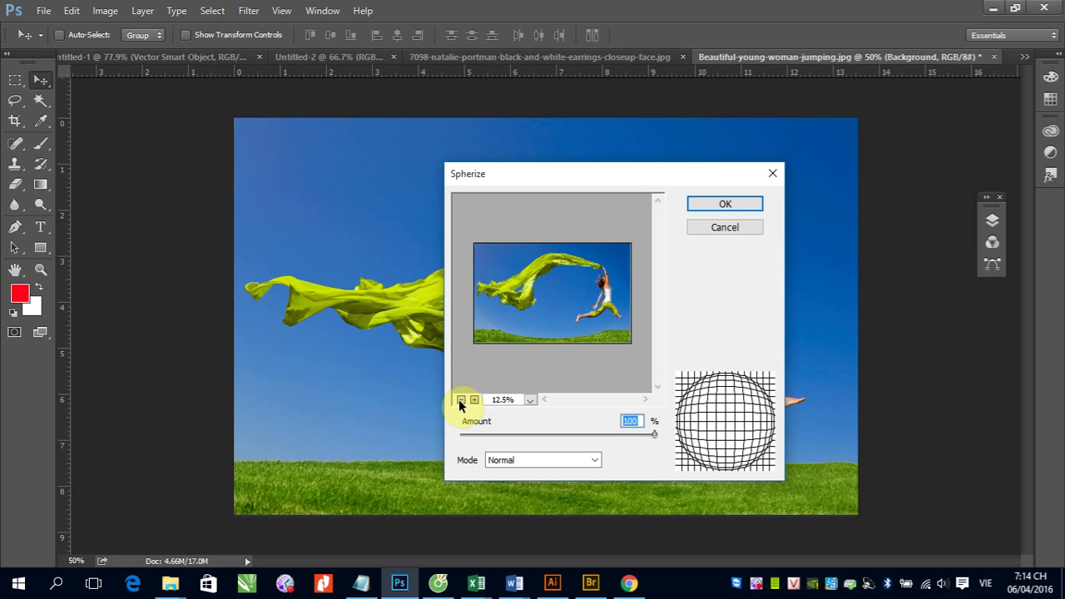
# - Adjust the Spherize Amount, settling on a -27 inward pinch
pyautogui.moveTo(654, 434)
pyautogui.mouseDown()
pyautogui.moveTo(489, 441)
pyautogui.moveTo(633, 444)
pyautogui.mouseUp()
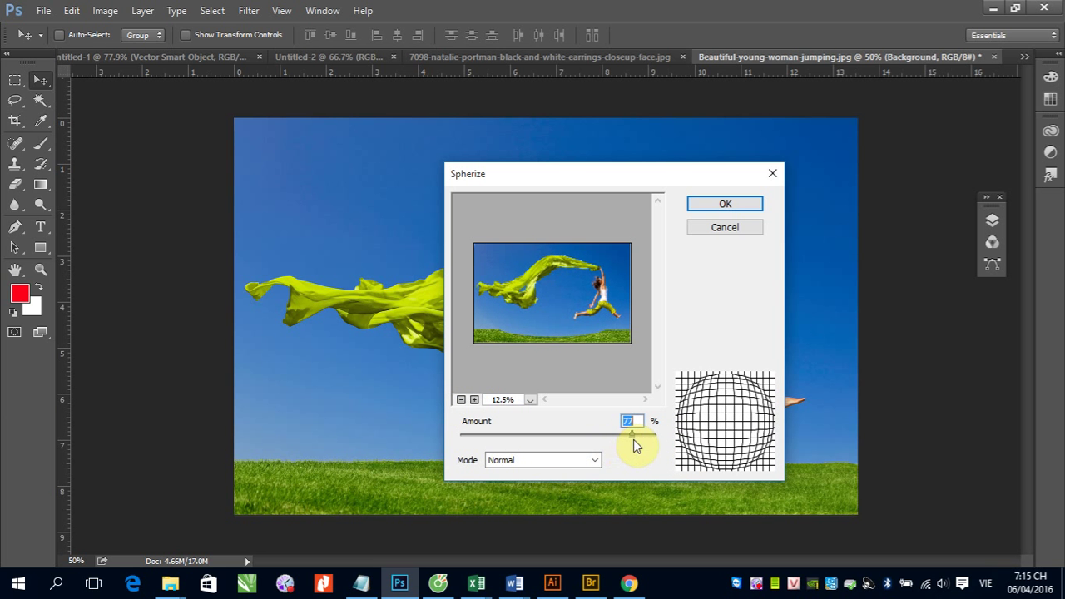
pyautogui.moveTo(633, 439)
pyautogui.mouseDown()
pyautogui.moveTo(647, 439)
pyautogui.moveTo(461, 448)
pyautogui.moveTo(649, 450)
pyautogui.mouseUp()
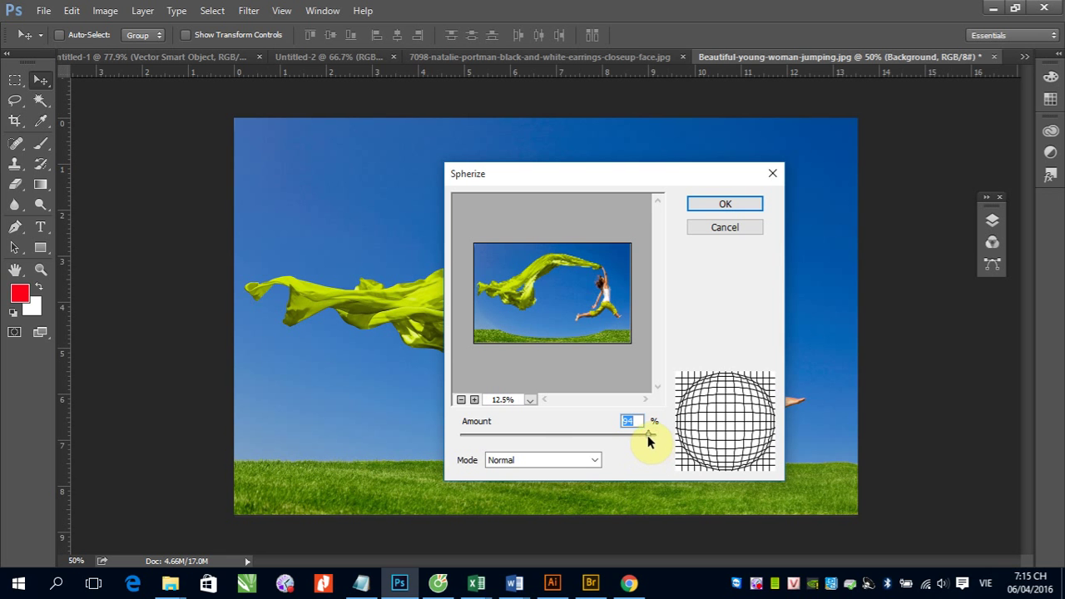
pyautogui.moveTo(647, 435); pyautogui.dragTo(477, 446)
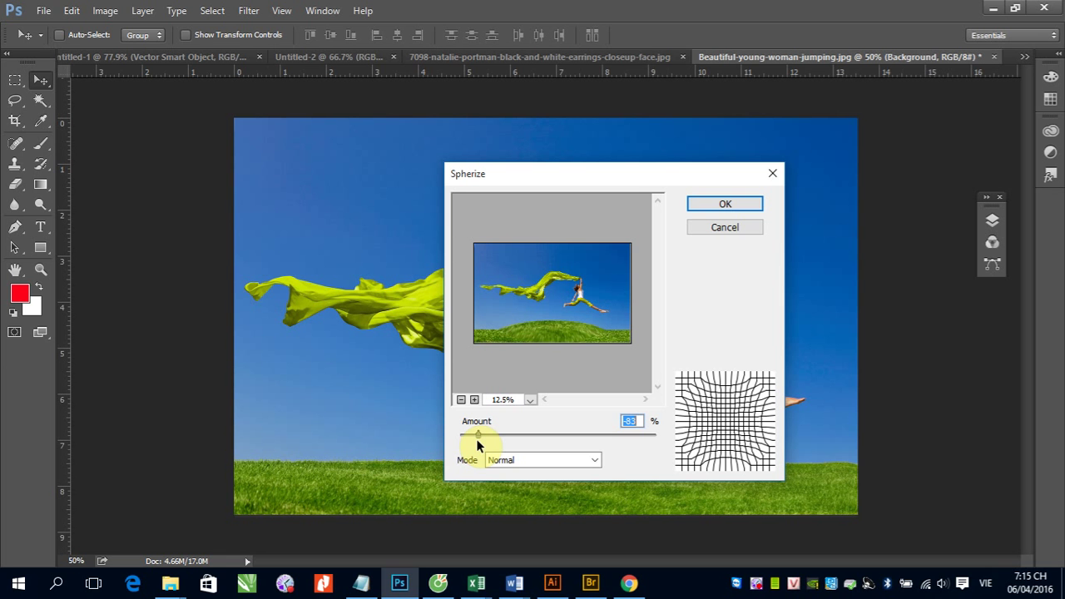
pyautogui.moveTo(476, 446); pyautogui.dragTo(529, 443)
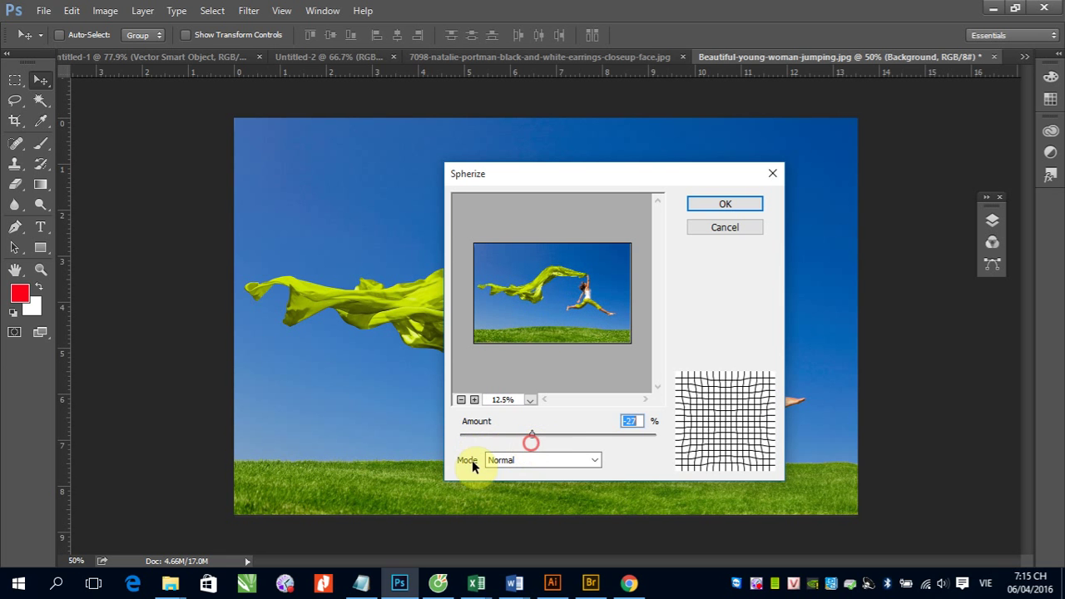
# - Try Horizontal Only, Normal and Vertical Only modes, set Amount 45, then cancel Spherize
pyautogui.click(595, 460)
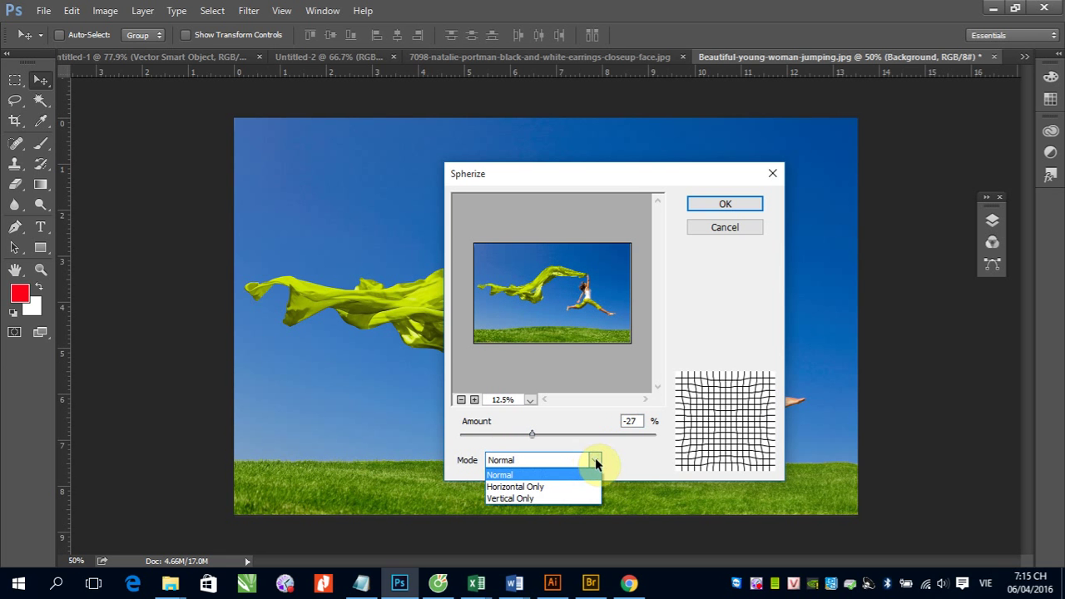
pyautogui.click(566, 486)
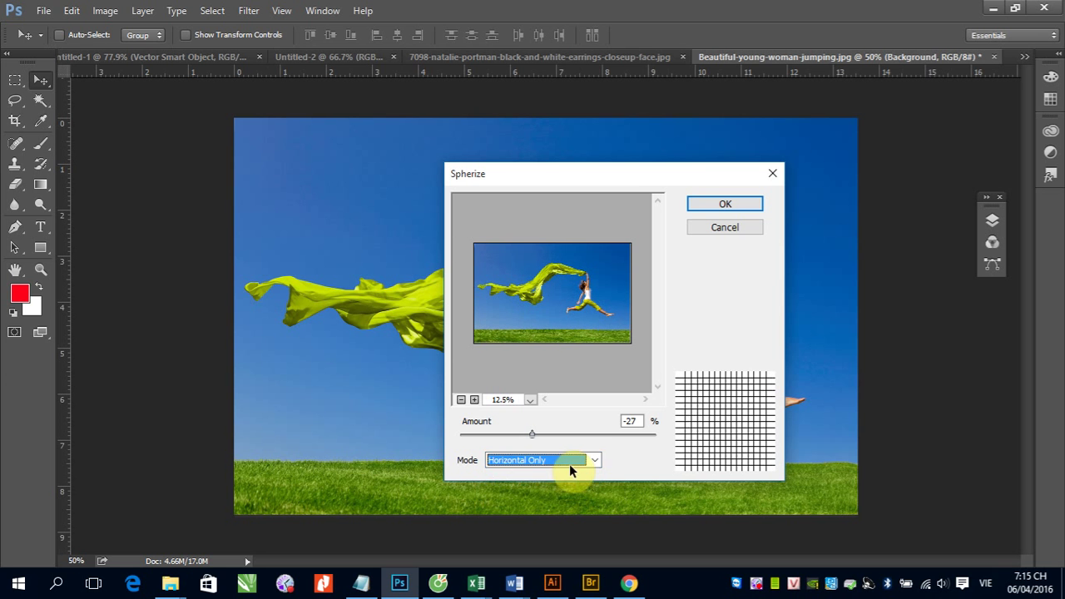
pyautogui.click(595, 460)
pyautogui.click(561, 473)
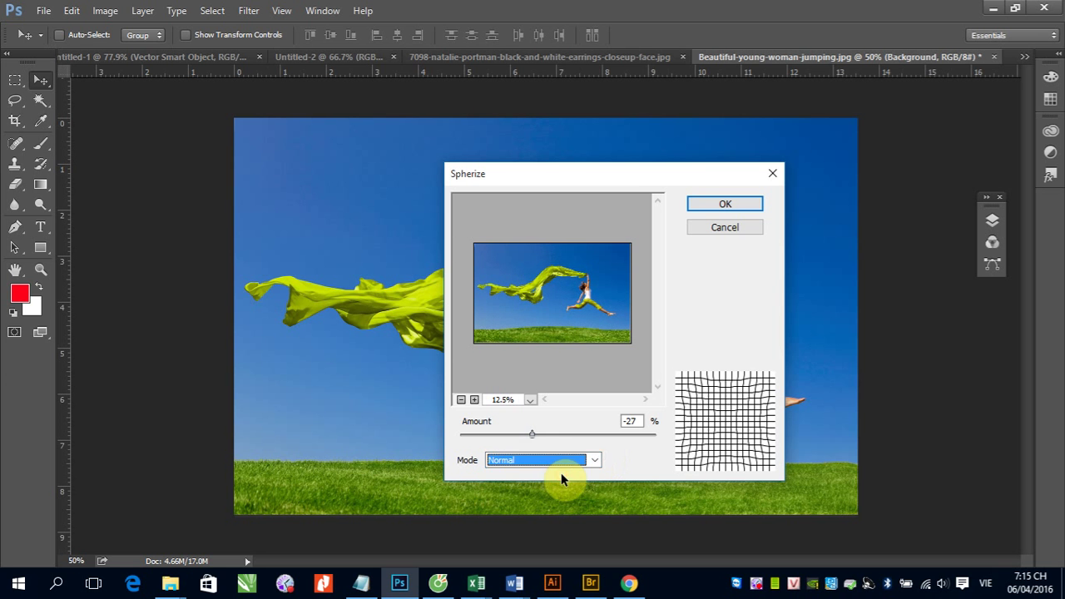
pyautogui.click(595, 460)
pyautogui.click(564, 486)
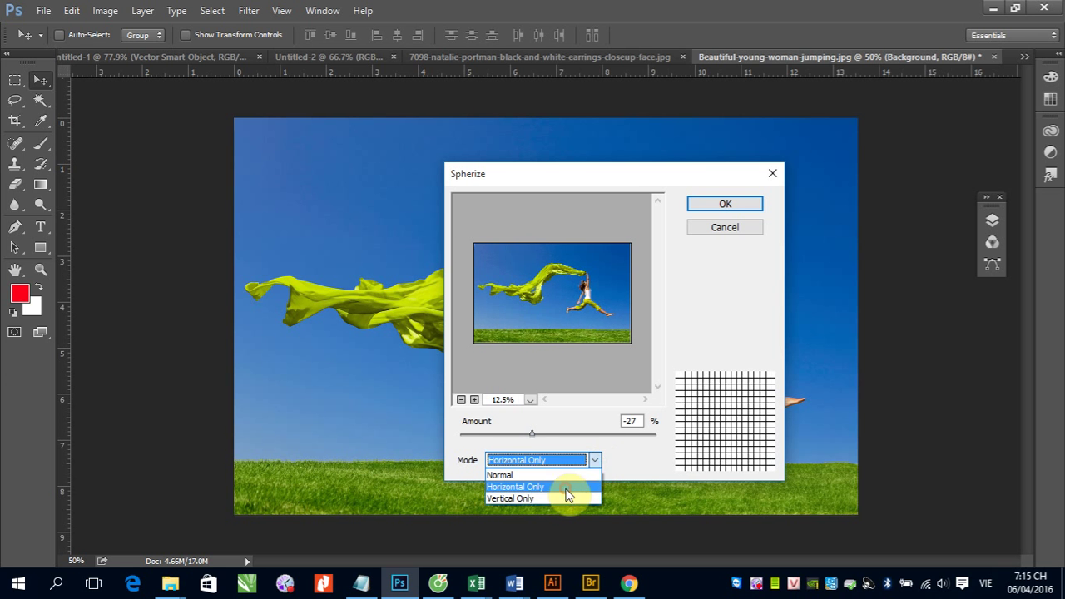
pyautogui.click(595, 460)
pyautogui.click(542, 496)
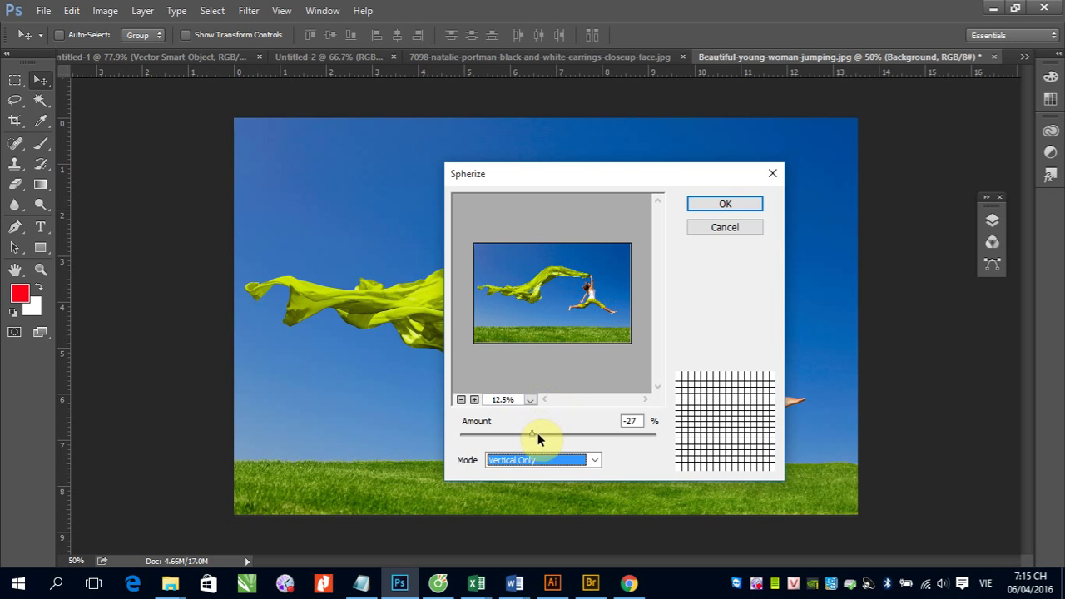
pyautogui.moveTo(534, 435)
pyautogui.mouseDown()
pyautogui.moveTo(644, 439)
pyautogui.moveTo(452, 444)
pyautogui.moveTo(624, 437)
pyautogui.moveTo(472, 441)
pyautogui.moveTo(554, 434)
pyautogui.mouseUp()
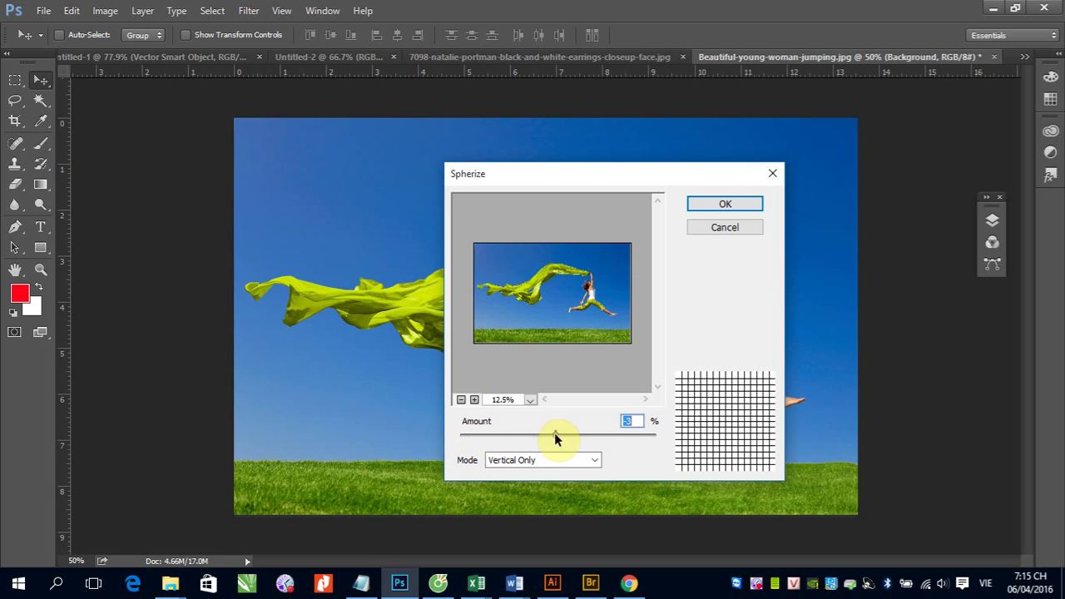
pyautogui.click(725, 228)
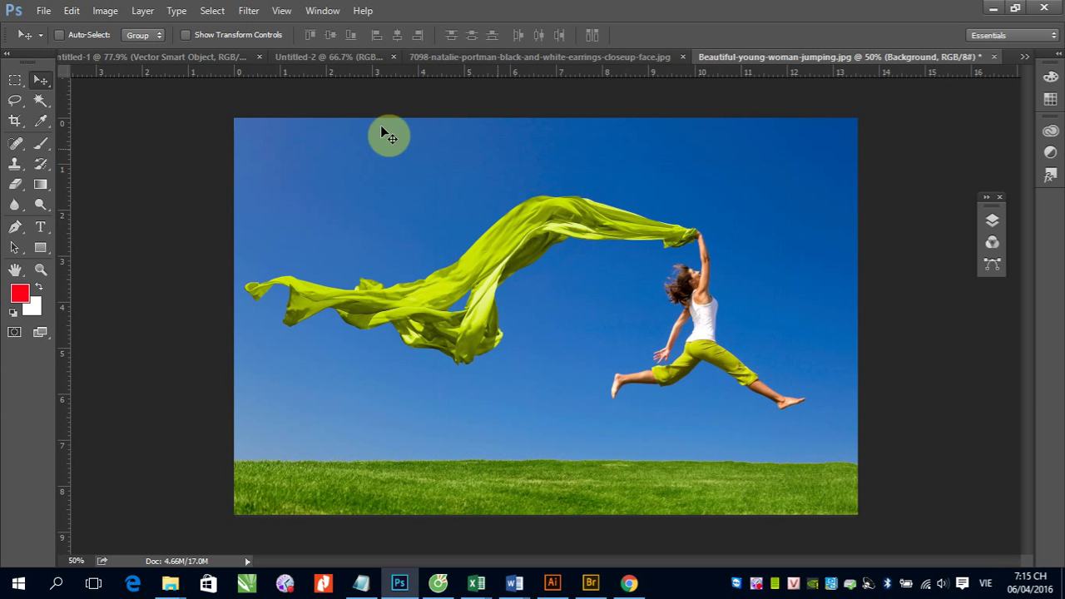
pyautogui.click(213, 11)
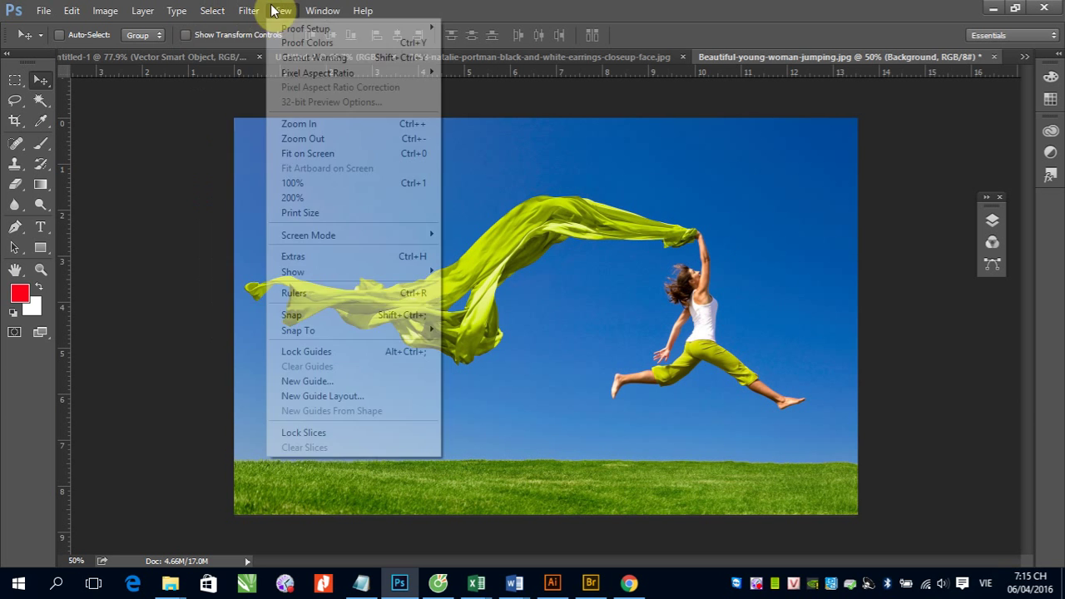
pyautogui.moveTo(261, 212)
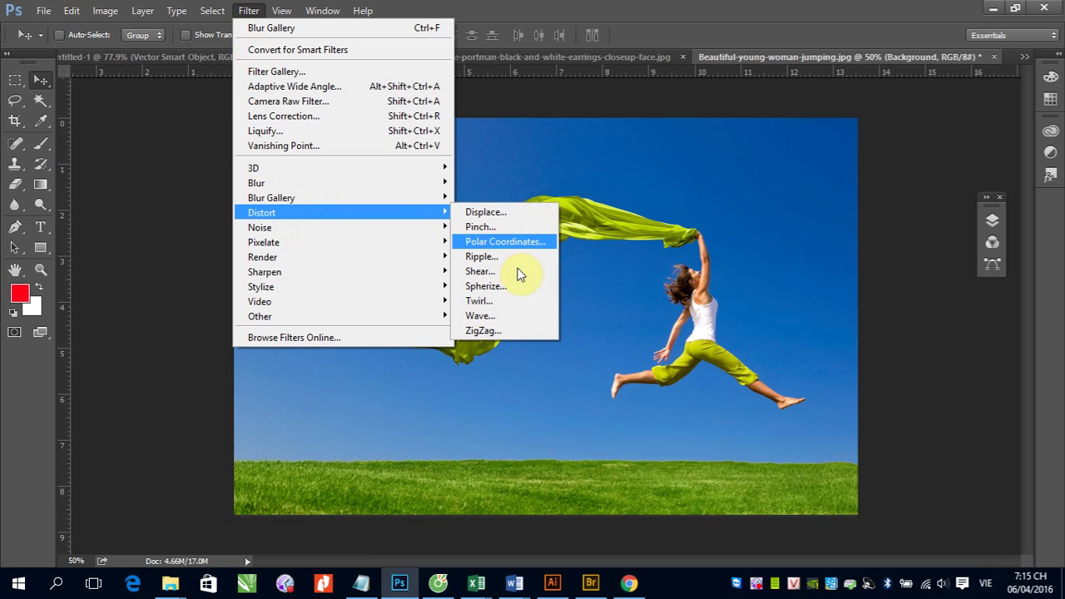
pyautogui.click(499, 301)
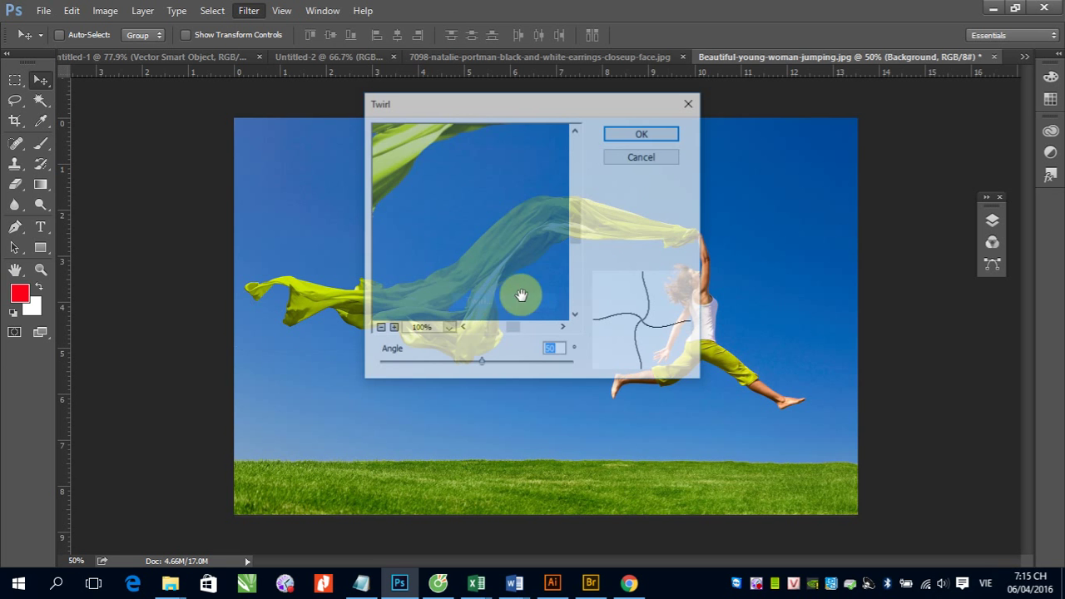
pyautogui.moveTo(544, 107); pyautogui.dragTo(666, 201)
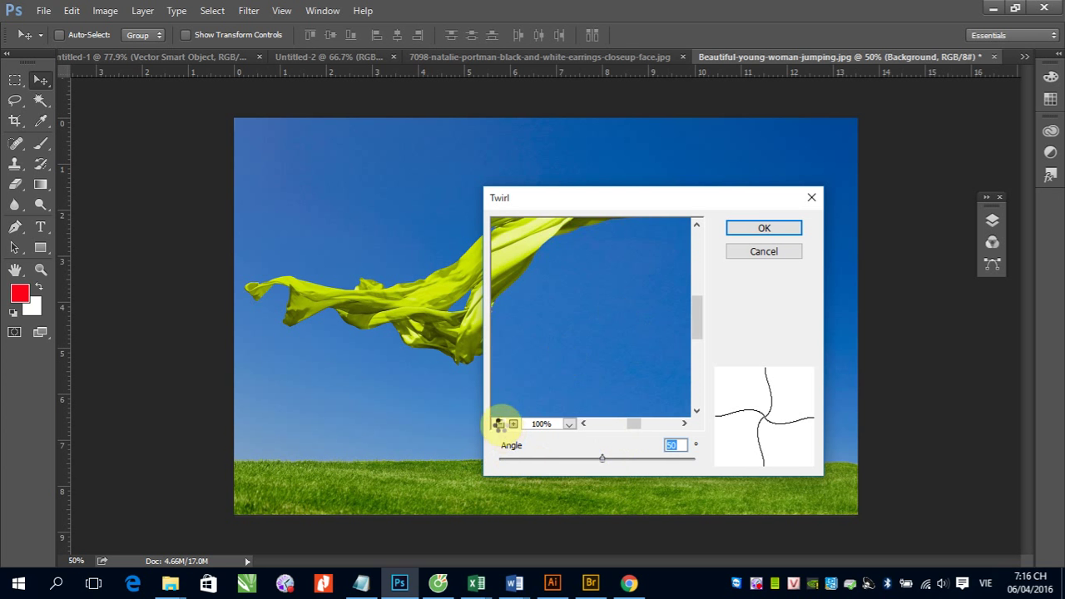
pyautogui.click(500, 425)
pyautogui.click(499, 424)
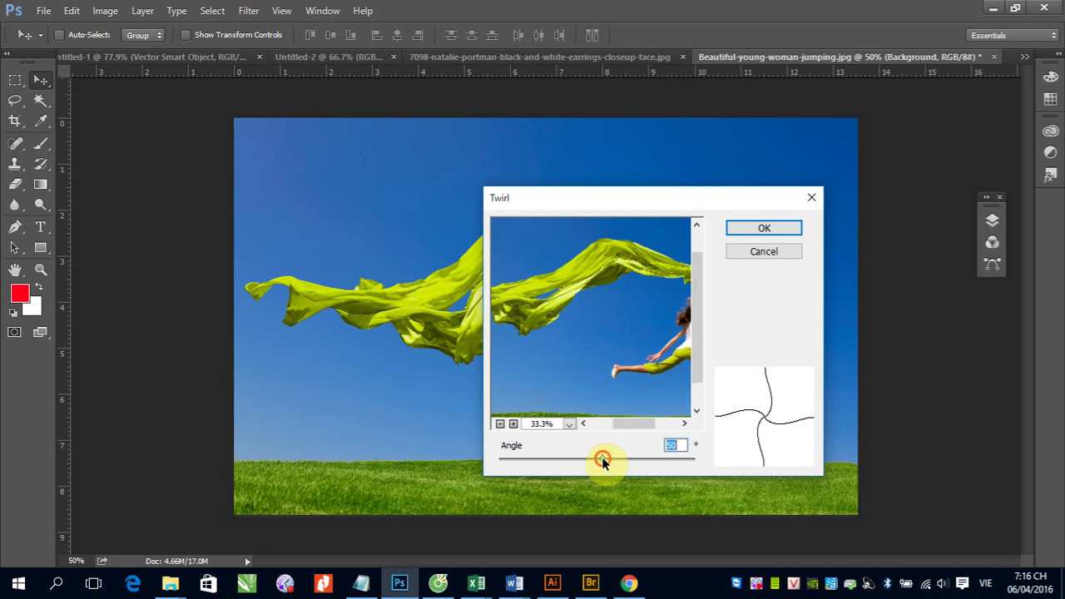
pyautogui.moveTo(602, 457); pyautogui.dragTo(531, 474)
pyautogui.moveTo(529, 472)
pyautogui.mouseDown()
pyautogui.moveTo(698, 468)
pyautogui.moveTo(506, 467)
pyautogui.moveTo(643, 467)
pyautogui.moveTo(575, 469)
pyautogui.moveTo(605, 467)
pyautogui.moveTo(591, 472)
pyautogui.mouseUp()
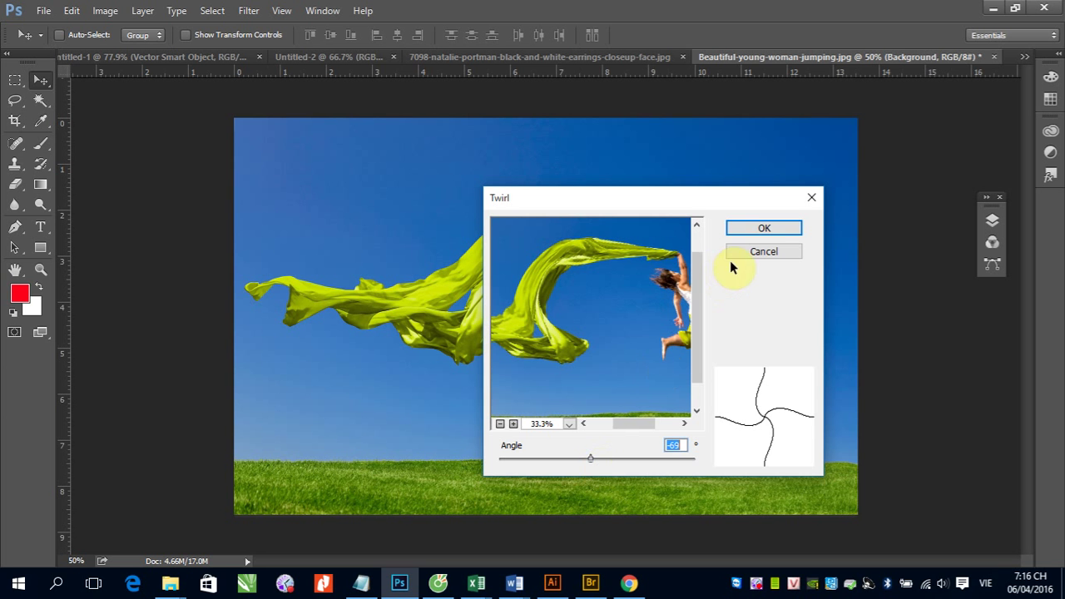
pyautogui.click(757, 252)
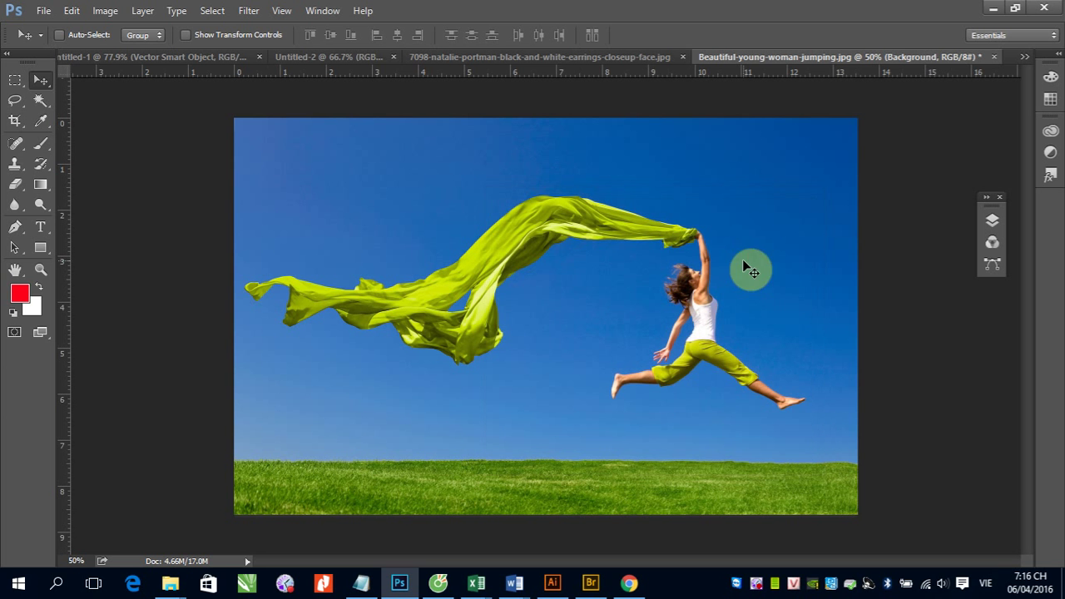
# - Open the Wave filter, move its dialog aside, and set the maximum wavelength to 214
pyautogui.click(249, 12)
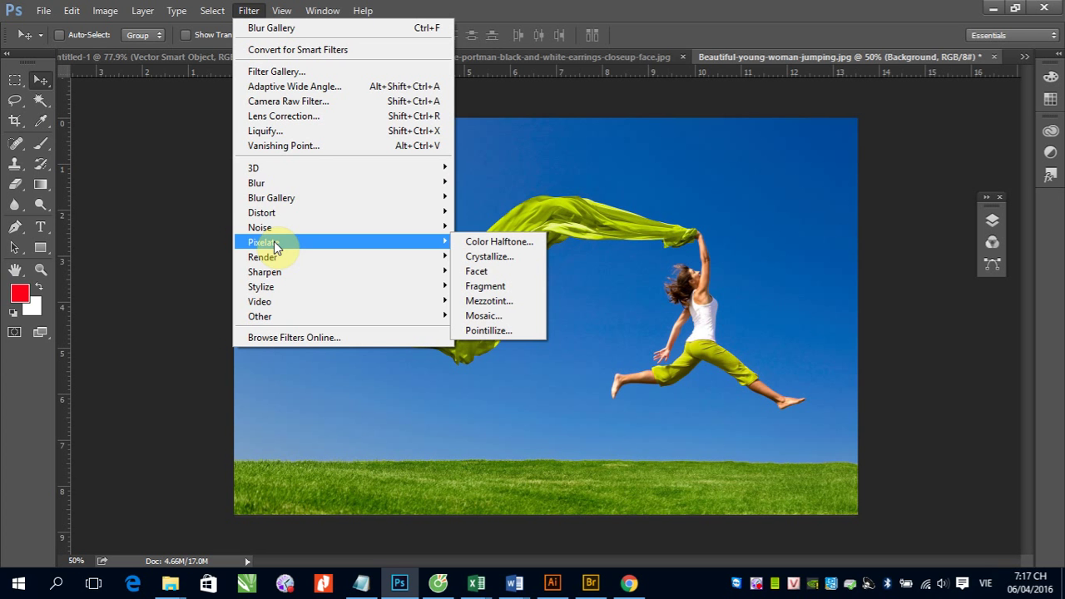
pyautogui.moveTo(262, 213)
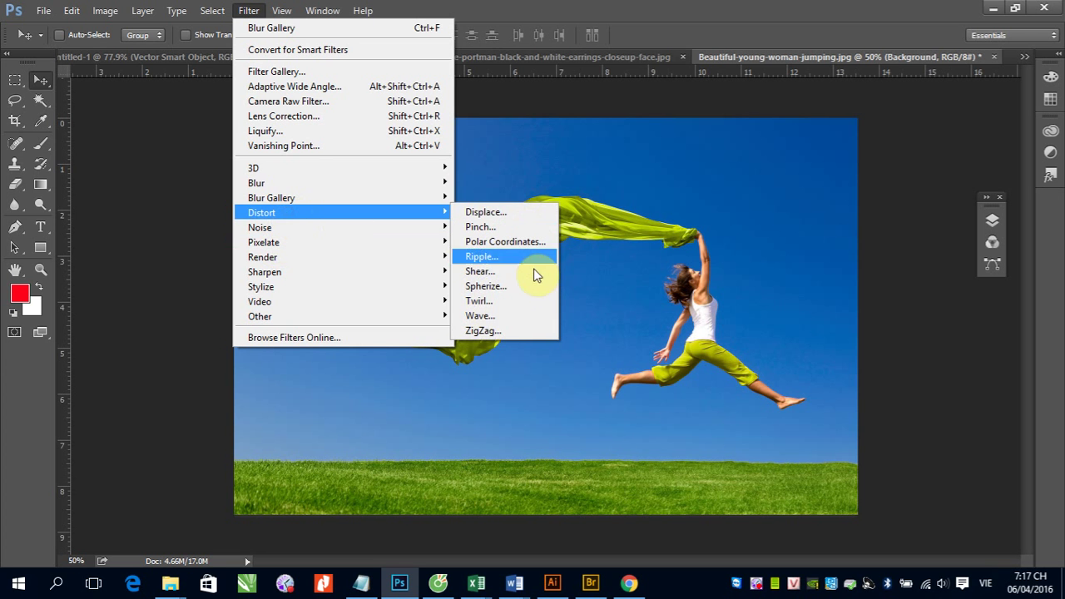
pyautogui.click(502, 316)
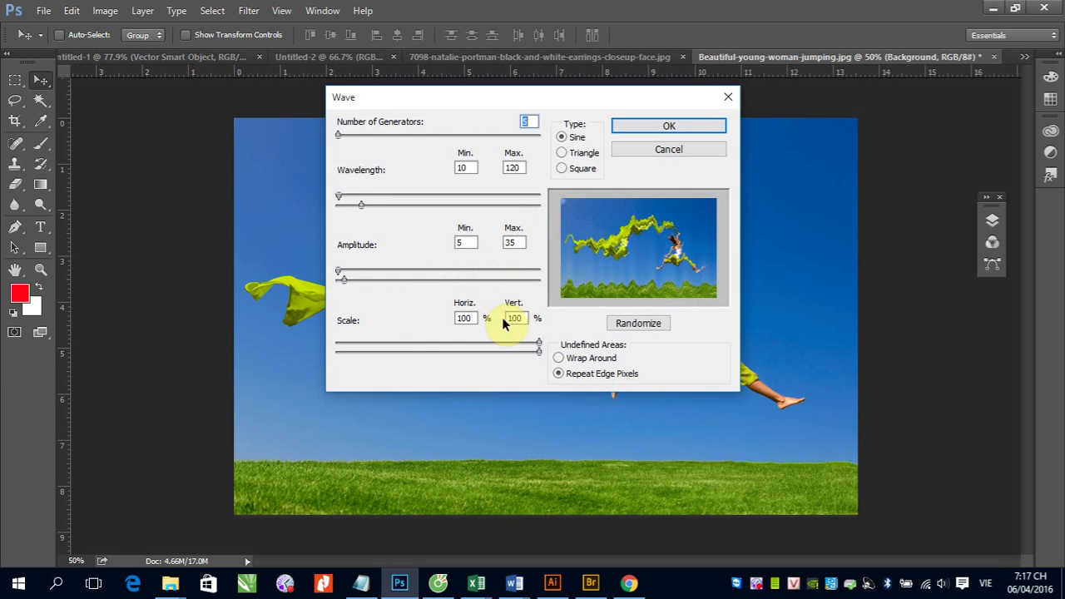
pyautogui.moveTo(538, 105); pyautogui.dragTo(594, 192)
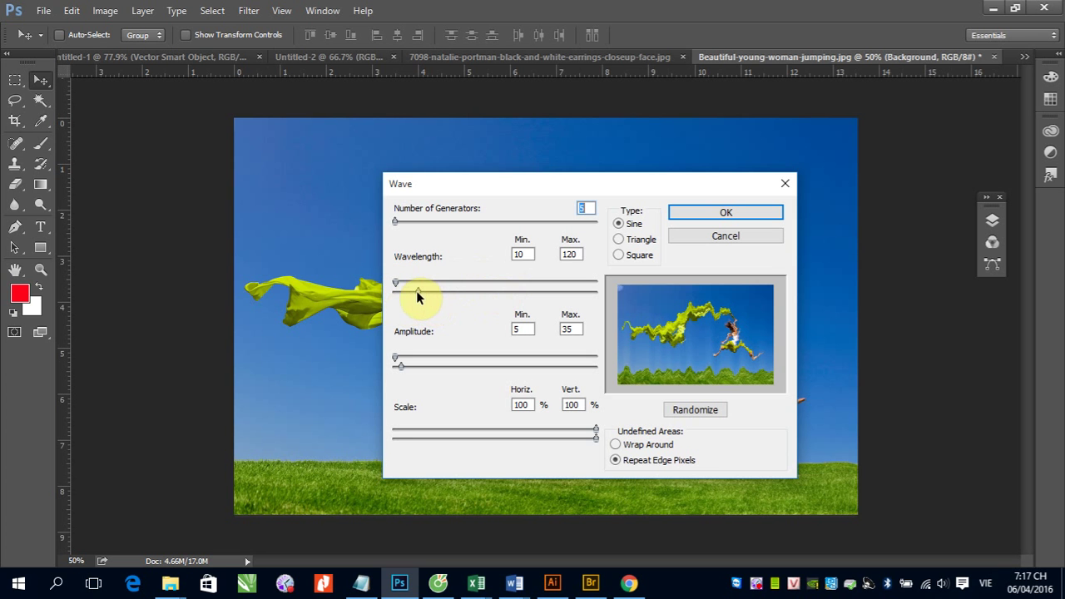
pyautogui.moveTo(418, 292)
pyautogui.mouseDown()
pyautogui.moveTo(398, 292)
pyautogui.moveTo(607, 296)
pyautogui.moveTo(438, 291)
pyautogui.mouseUp()
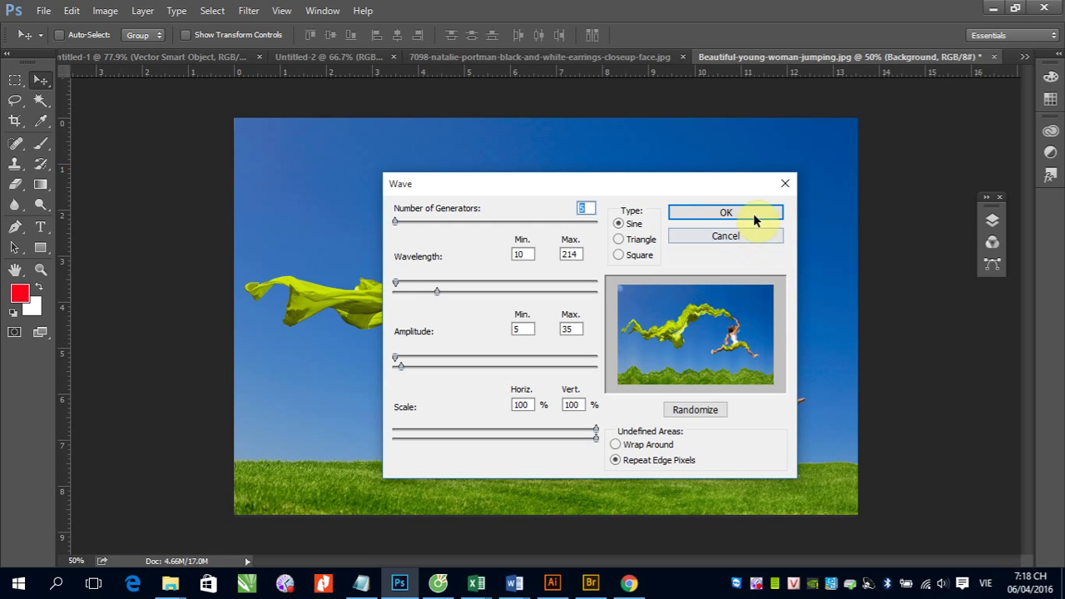
# - Toggle the Wave type among Triangle, Square and Sine, ending on Sine, and widen wavelength to 13–868
pyautogui.click(620, 240)
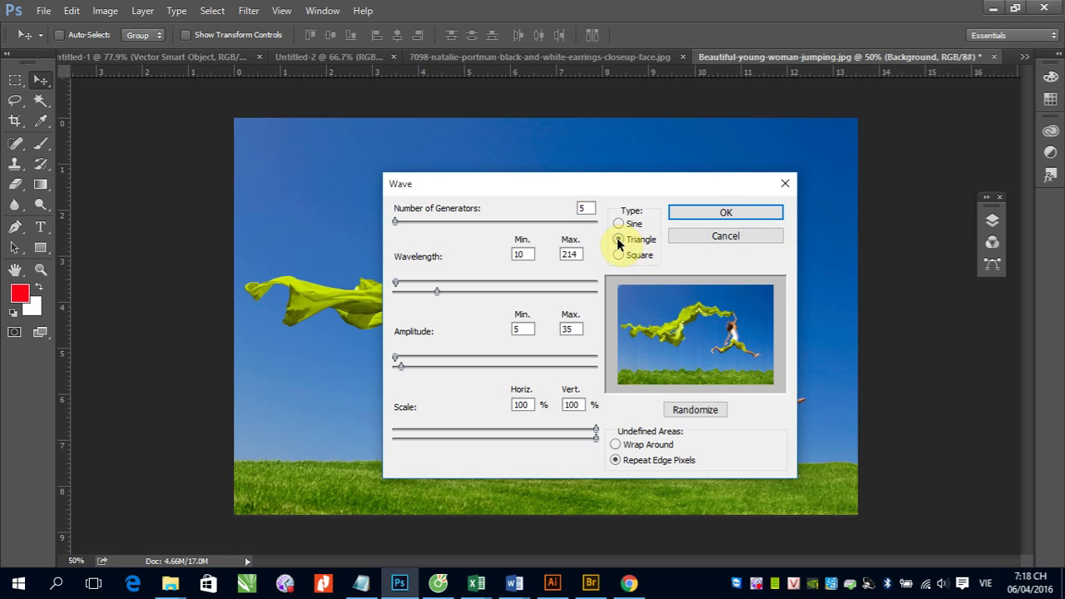
pyautogui.click(619, 255)
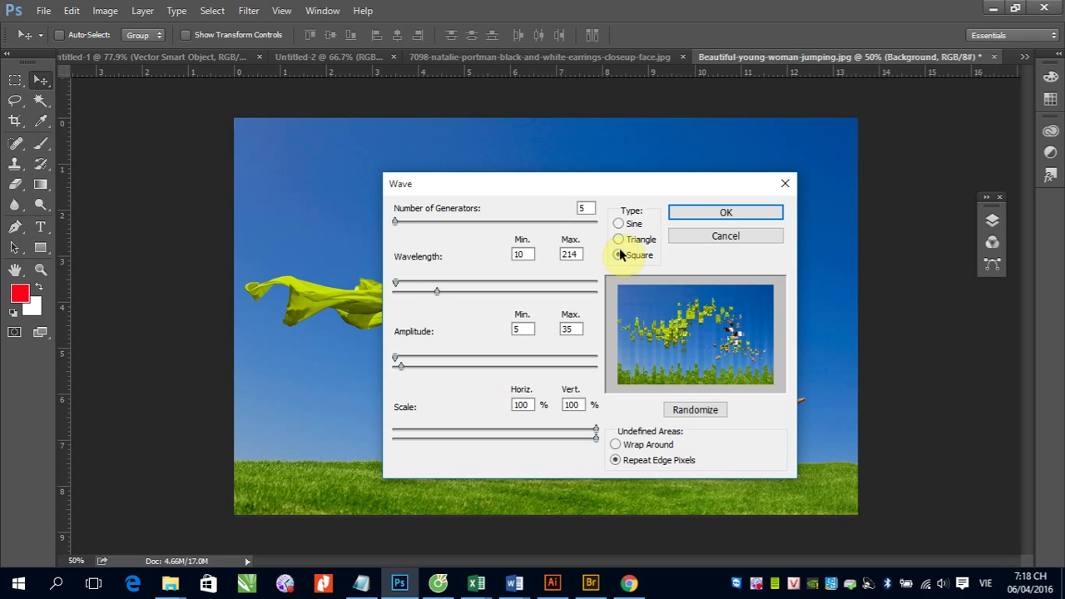
pyautogui.click(618, 223)
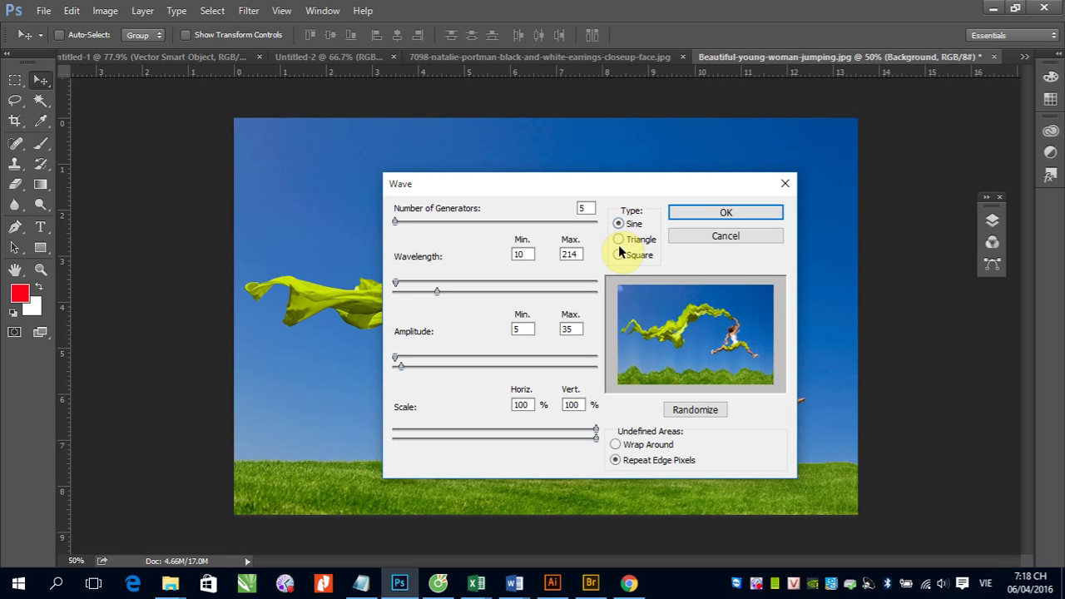
pyautogui.click(619, 239)
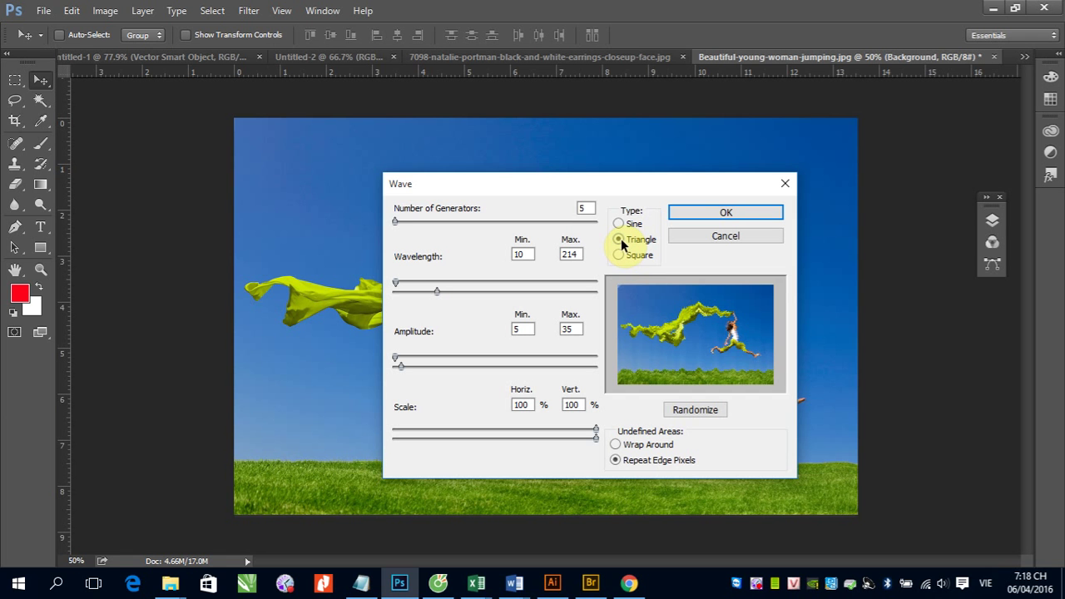
pyautogui.click(618, 255)
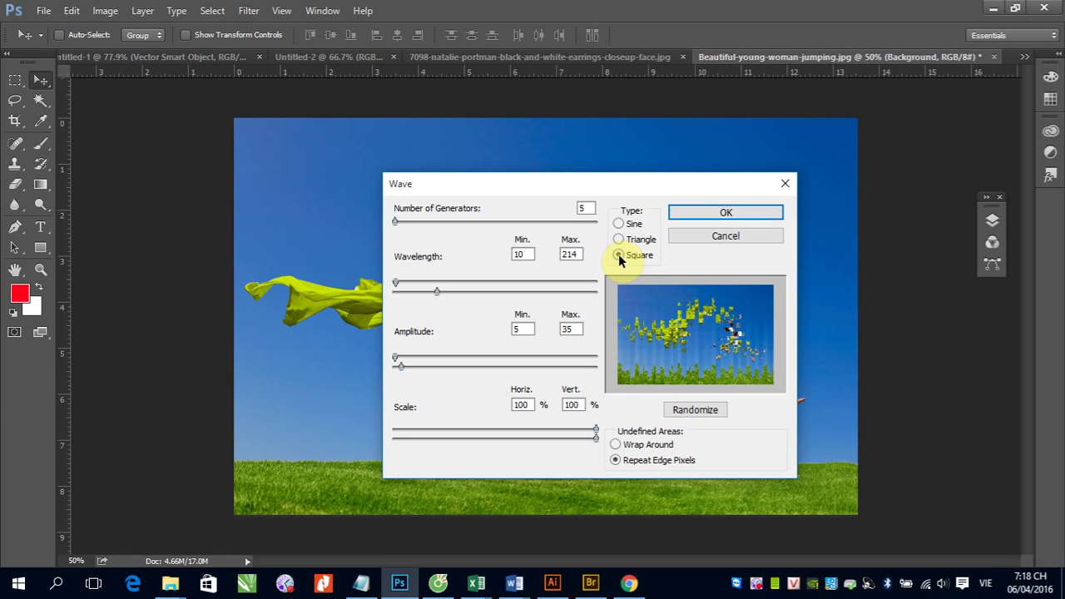
pyautogui.click(618, 223)
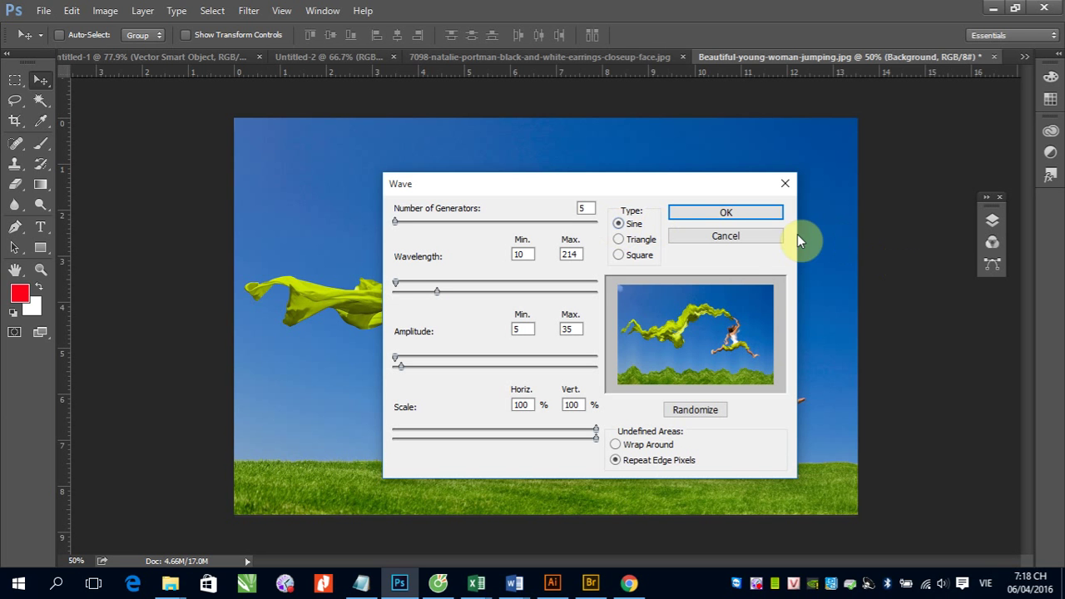
pyautogui.moveTo(394, 285)
pyautogui.mouseDown()
pyautogui.moveTo(541, 297)
pyautogui.moveTo(431, 305)
pyautogui.moveTo(387, 302)
pyautogui.moveTo(399, 291)
pyautogui.moveTo(532, 301)
pyautogui.moveTo(396, 290)
pyautogui.mouseUp()
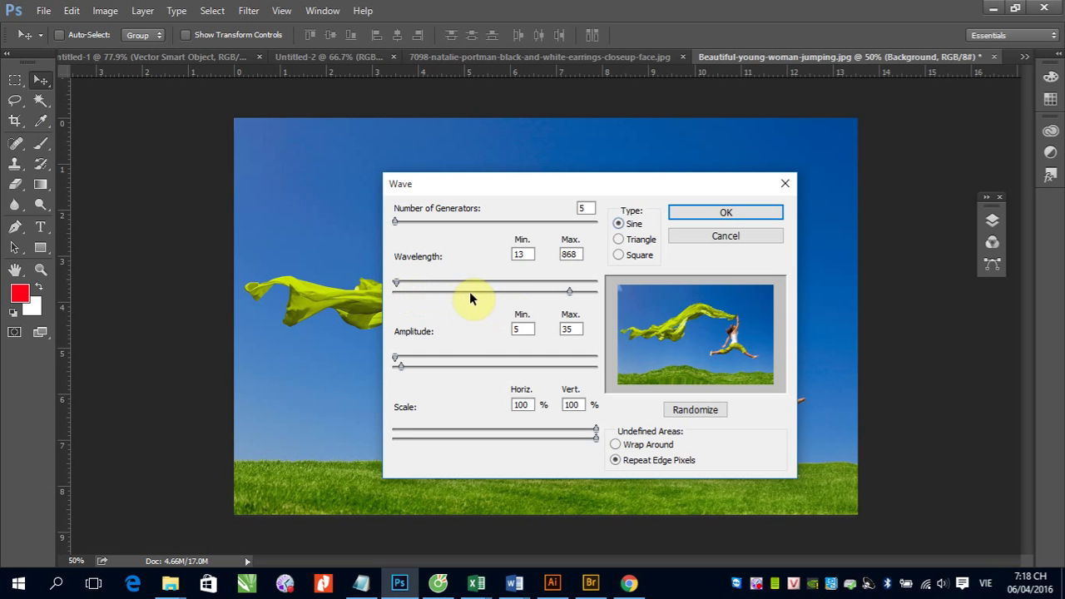
# - Cancel the Wave preview, open ZigZag, move its dialog aside, and zoom its preview to 25%
pyautogui.click(720, 235)
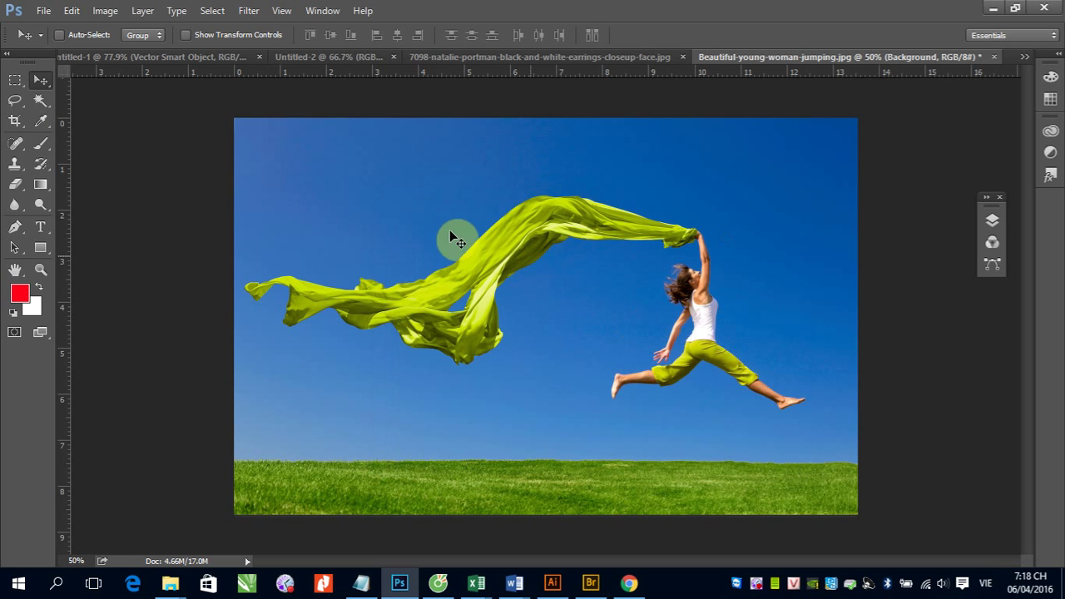
pyautogui.click(249, 11)
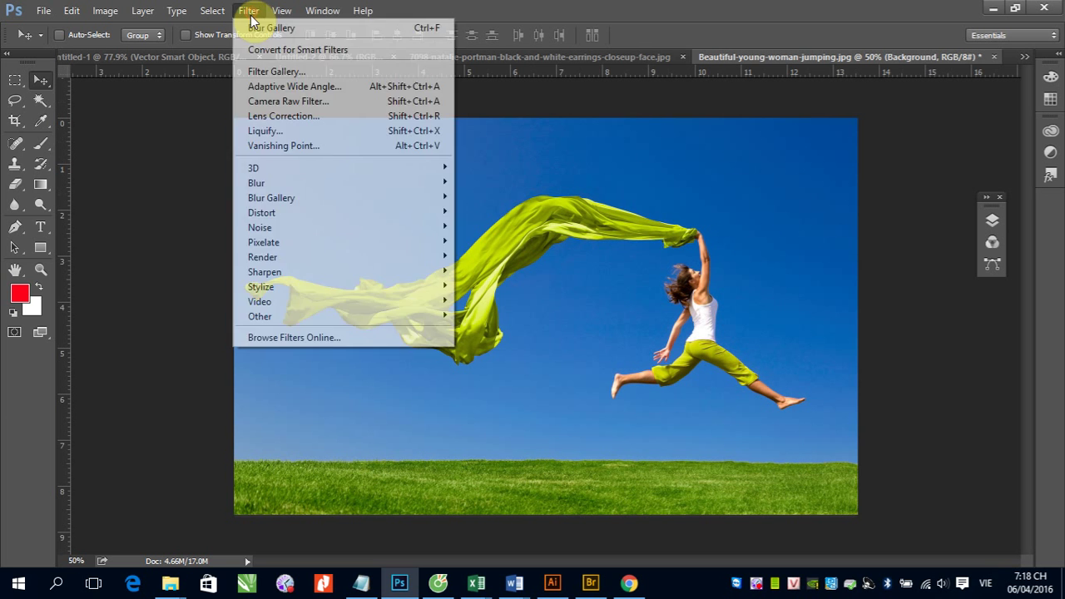
pyautogui.moveTo(261, 213)
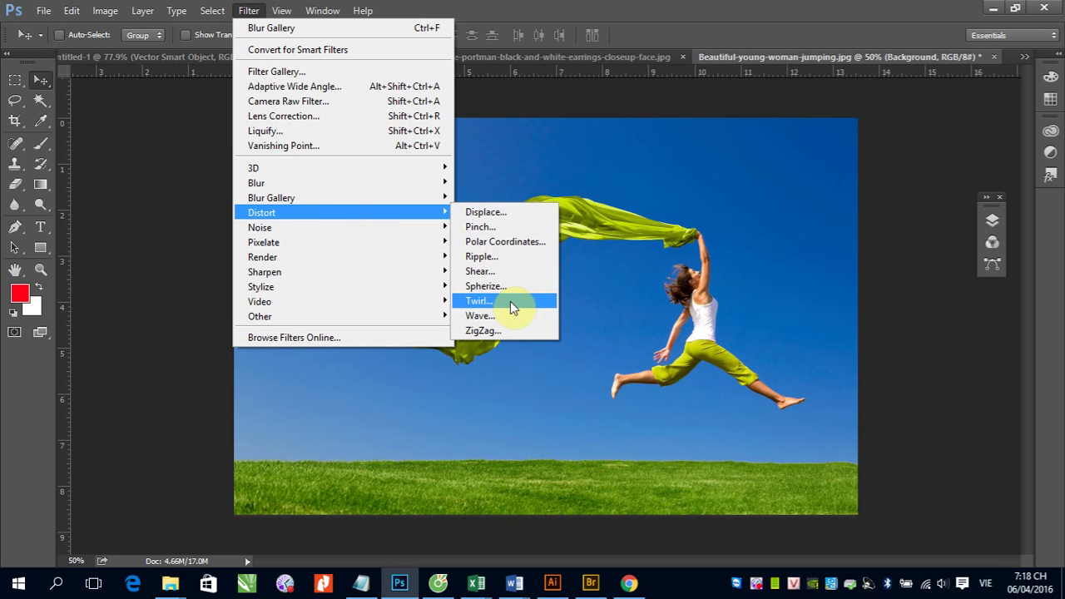
pyautogui.click(497, 332)
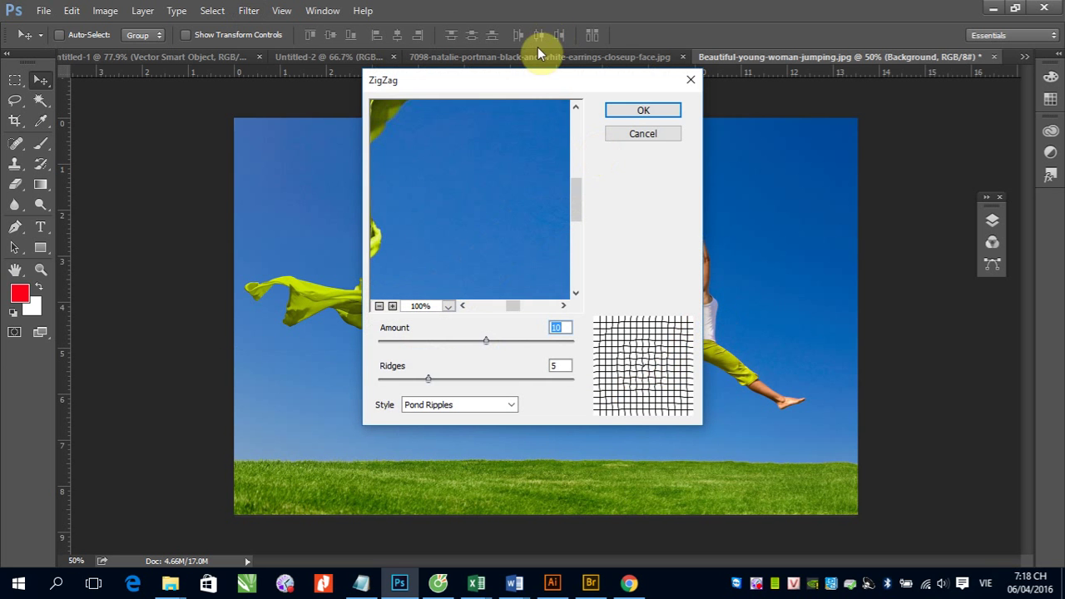
pyautogui.moveTo(507, 84); pyautogui.dragTo(638, 130)
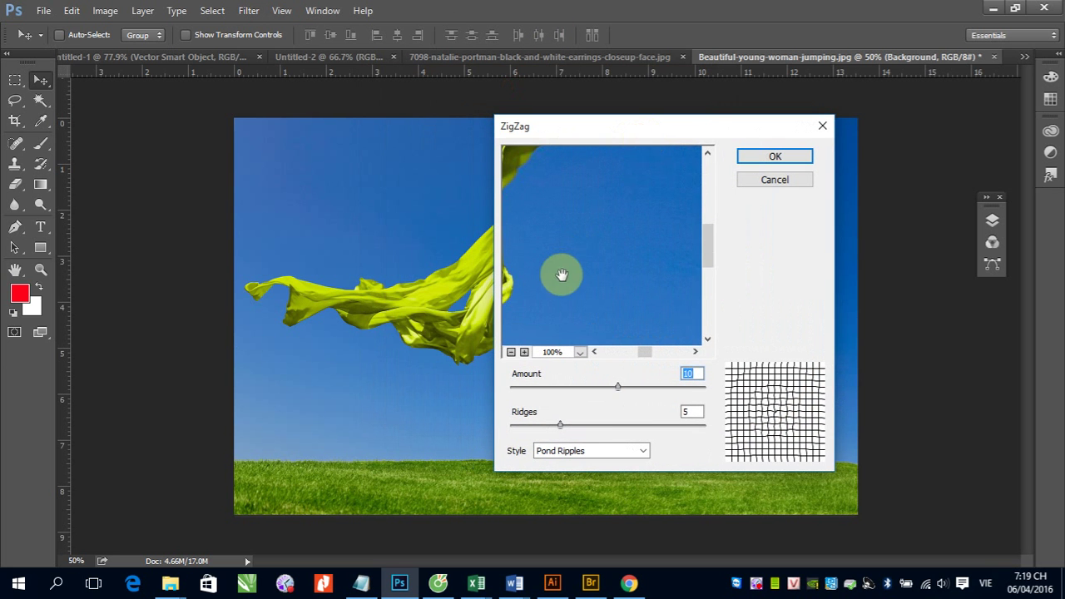
pyautogui.click(511, 352)
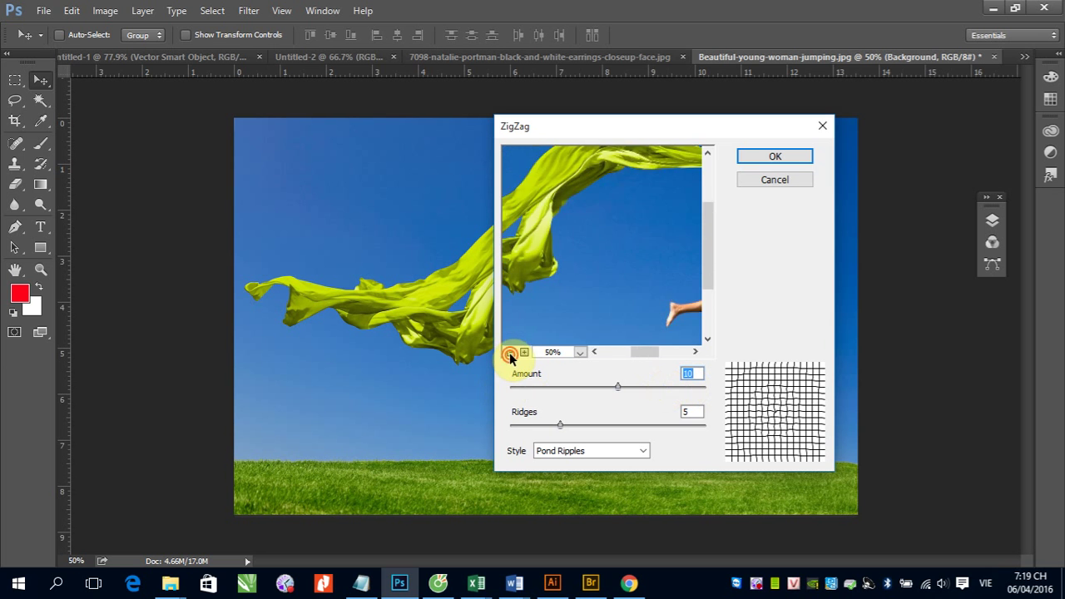
pyautogui.click(511, 352)
pyautogui.click(510, 352)
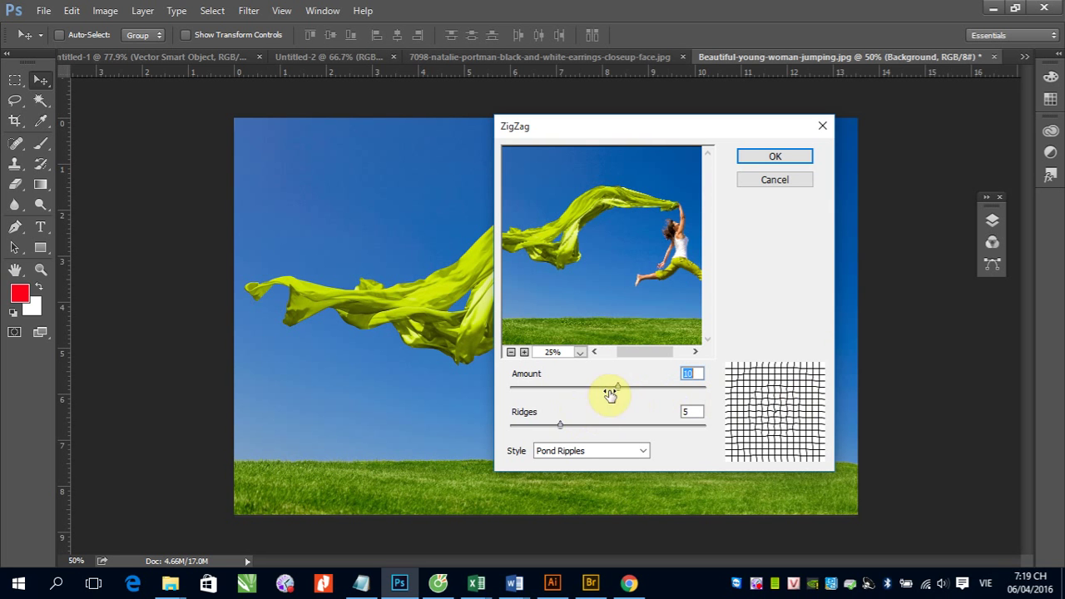
# - Try ZigZag Around Center and Out From Center styles, with ridges 5 and amount -100, then -73
pyautogui.click(657, 254)
pyautogui.moveTo(618, 388)
pyautogui.mouseDown()
pyautogui.moveTo(495, 389)
pyautogui.moveTo(701, 389)
pyautogui.moveTo(518, 397)
pyautogui.moveTo(596, 393)
pyautogui.mouseUp()
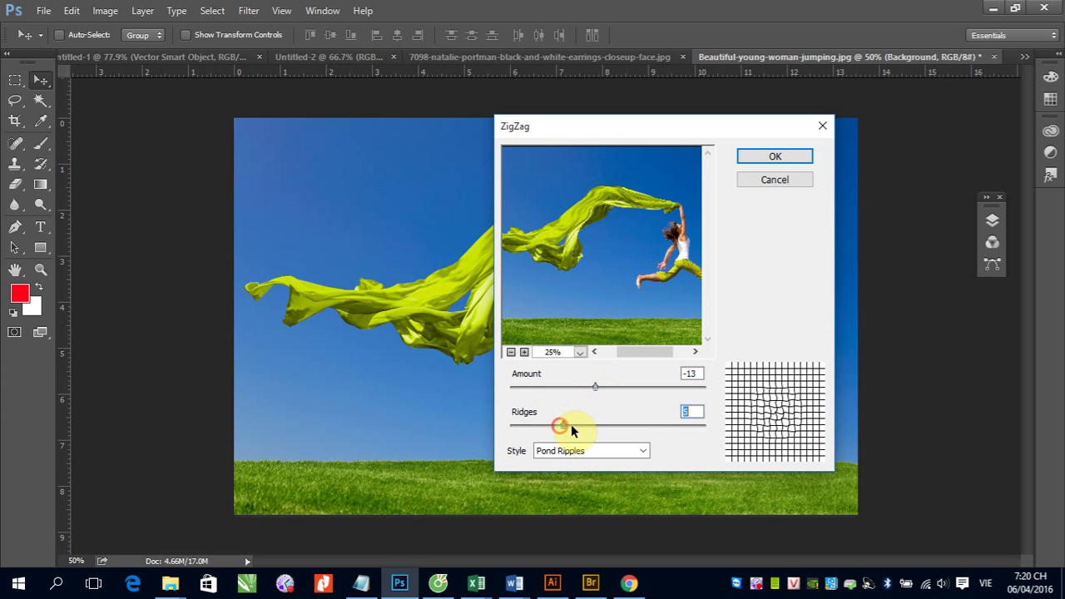
pyautogui.moveTo(560, 425); pyautogui.dragTo(684, 429)
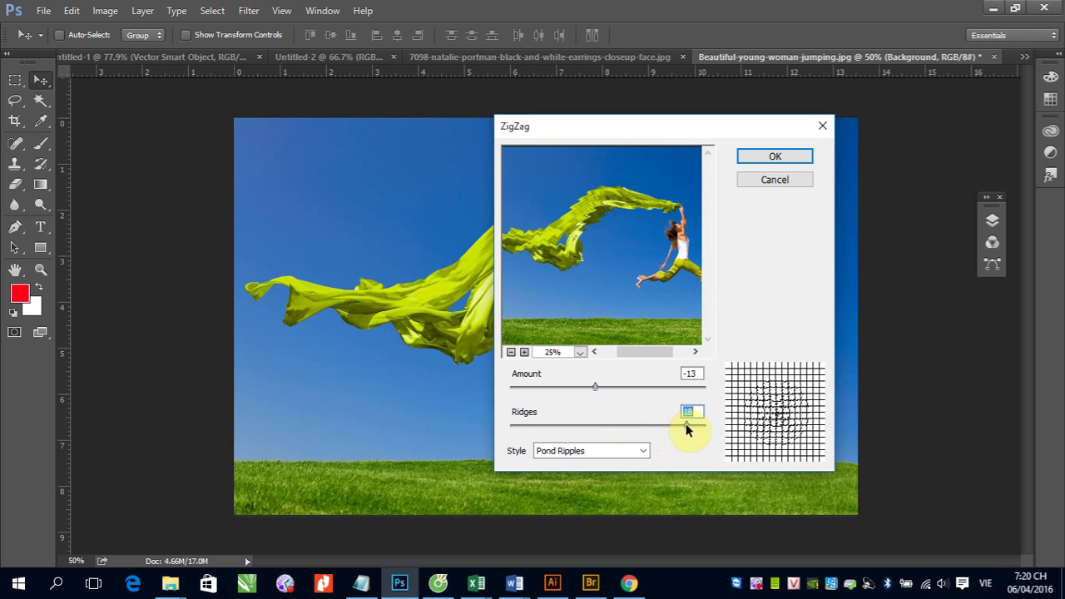
pyautogui.click(642, 452)
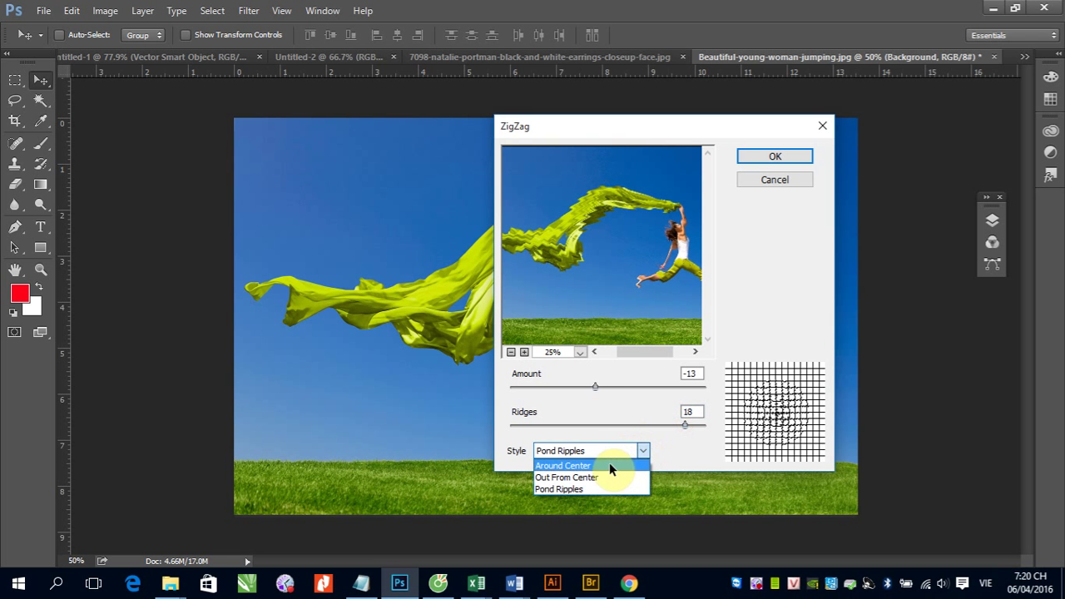
pyautogui.click(608, 464)
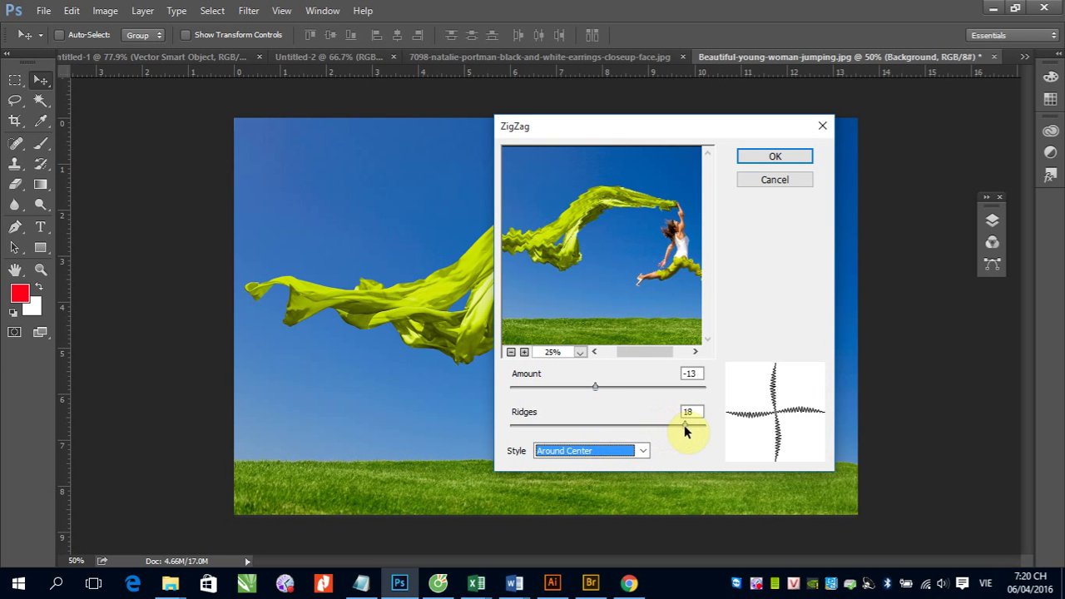
pyautogui.moveTo(685, 425); pyautogui.dragTo(559, 425)
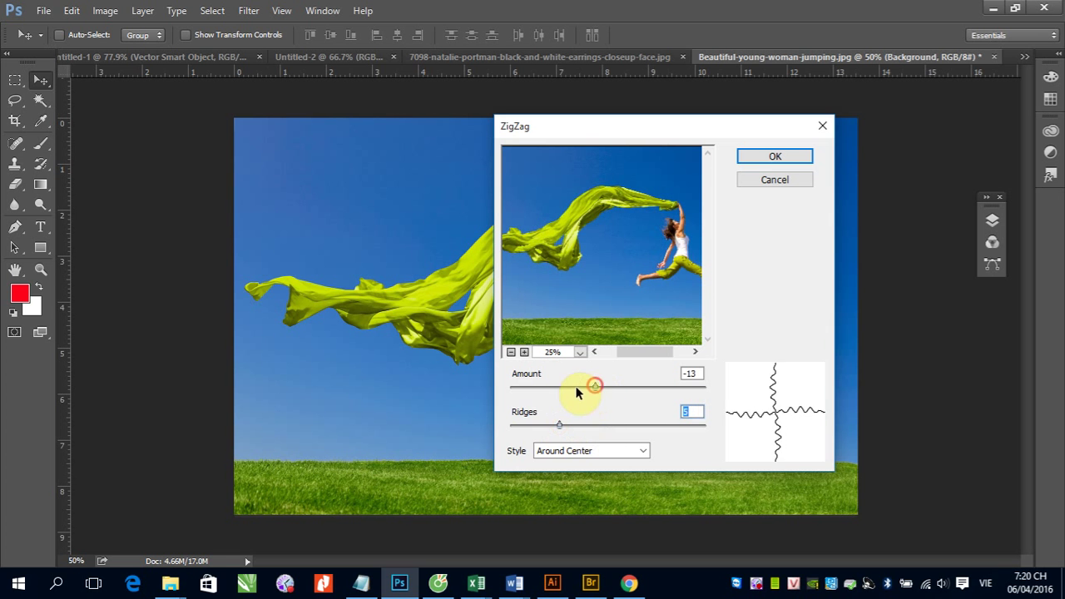
pyautogui.moveTo(594, 387); pyautogui.dragTo(502, 393)
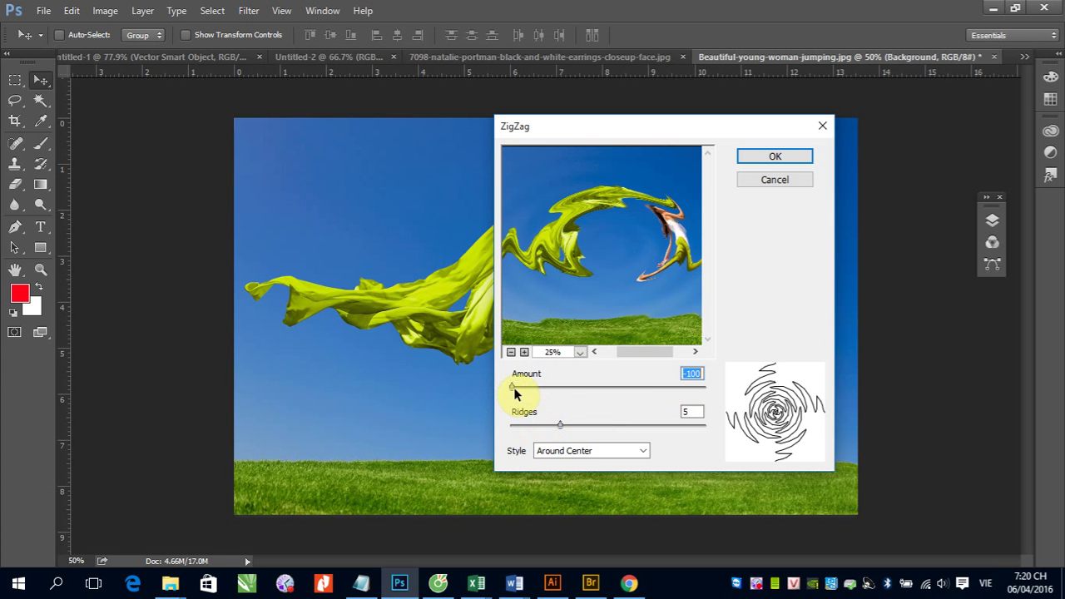
pyautogui.click(645, 450)
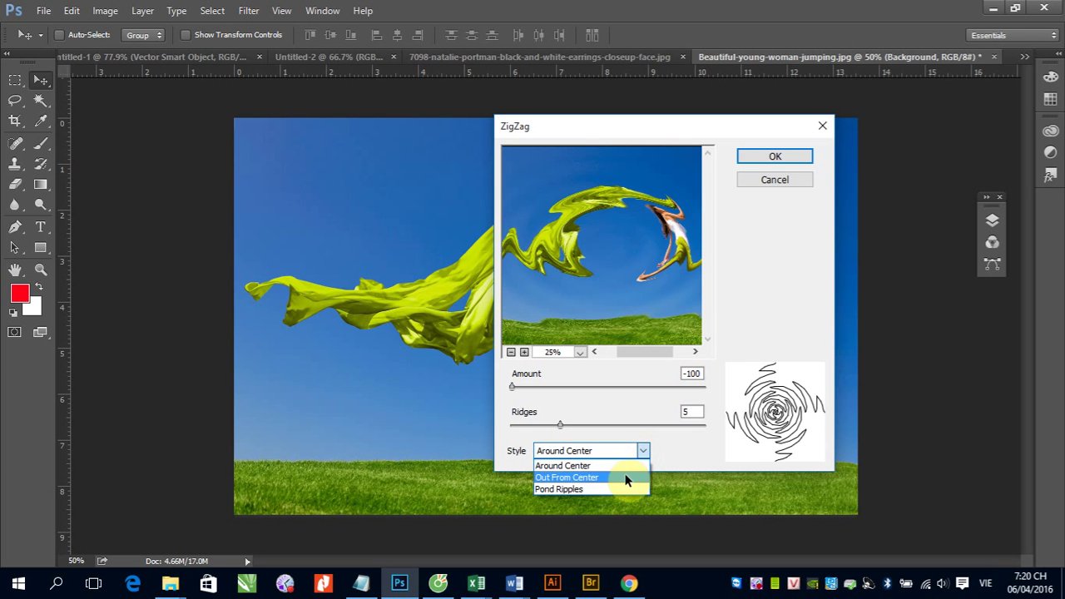
pyautogui.click(625, 477)
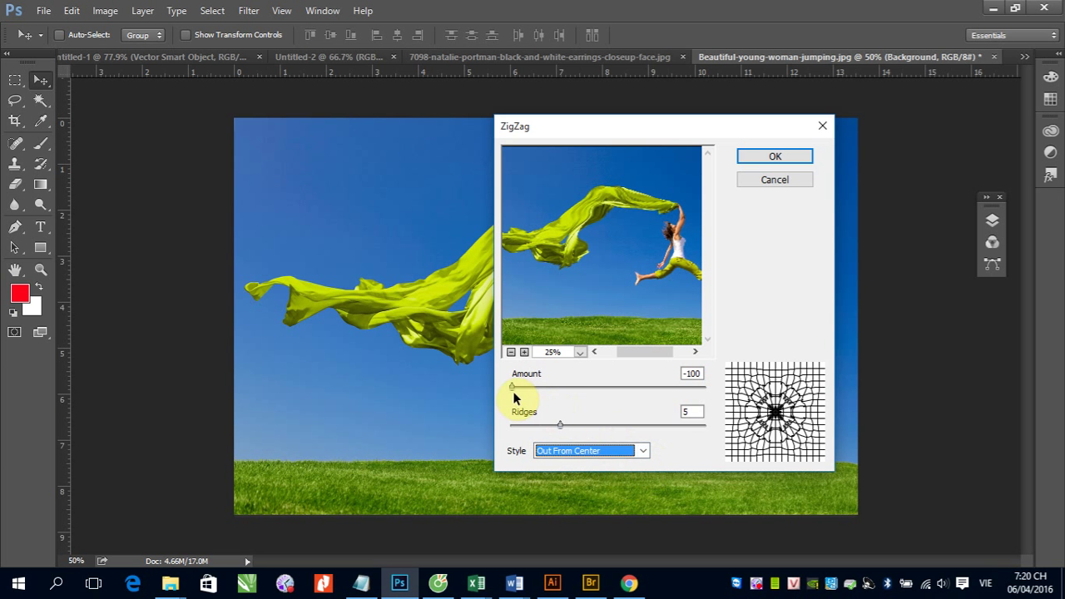
pyautogui.moveTo(511, 387)
pyautogui.mouseDown()
pyautogui.moveTo(682, 431)
pyautogui.moveTo(550, 425)
pyautogui.mouseUp()
# - Apply a ZigZag Pond Ripples distortion with about 14 ridges and weaker amount, then undo it
pyautogui.click(643, 451)
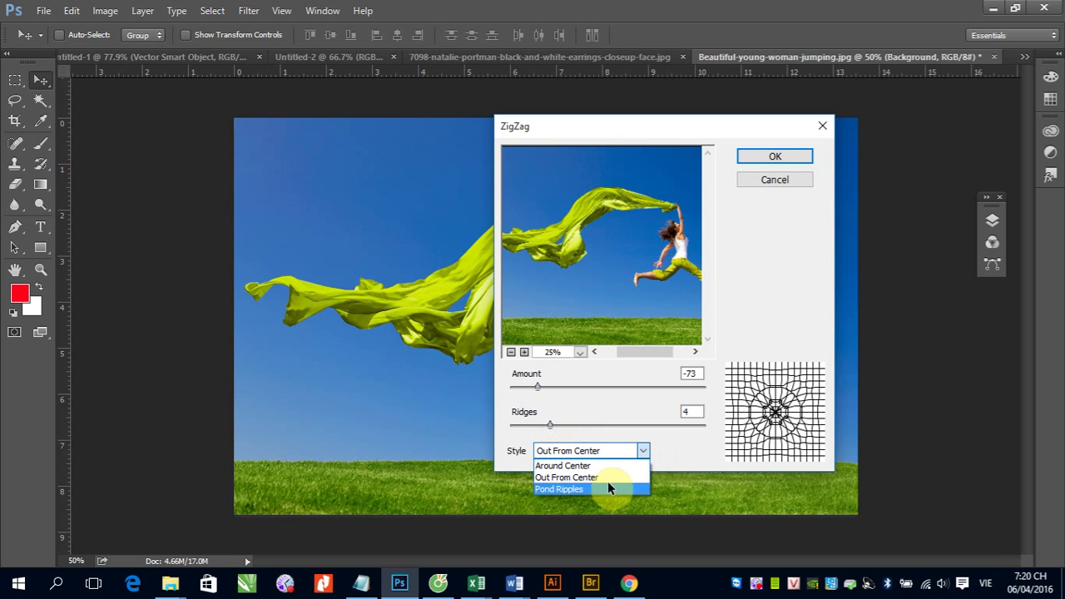
pyautogui.click(601, 489)
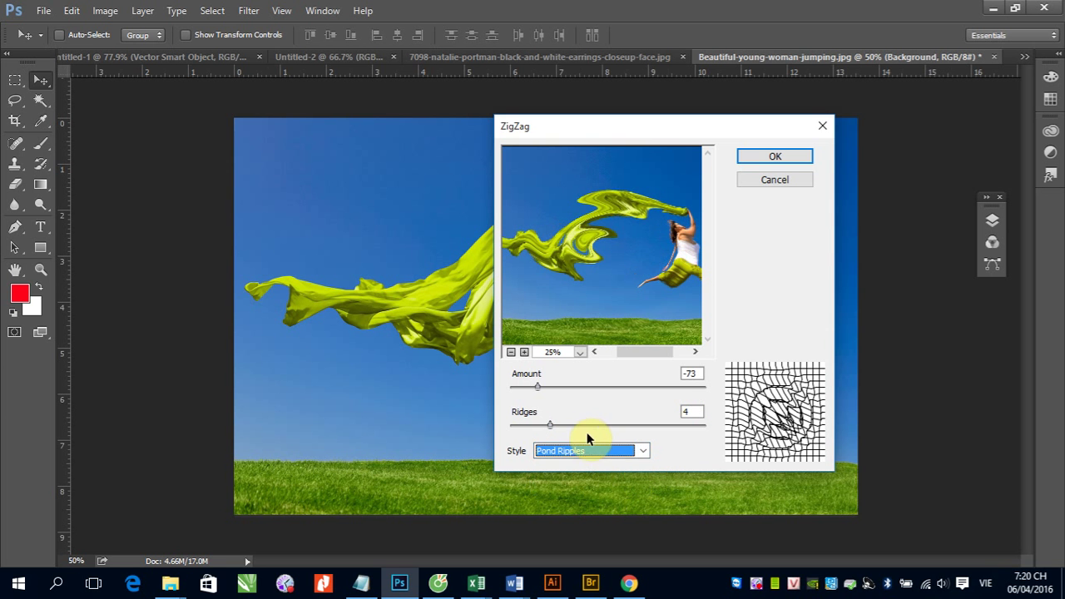
pyautogui.moveTo(550, 425)
pyautogui.mouseDown()
pyautogui.moveTo(515, 425)
pyautogui.moveTo(652, 426)
pyautogui.mouseUp()
pyautogui.moveTo(538, 387)
pyautogui.mouseDown()
pyautogui.moveTo(586, 388)
pyautogui.moveTo(507, 389)
pyautogui.mouseUp()
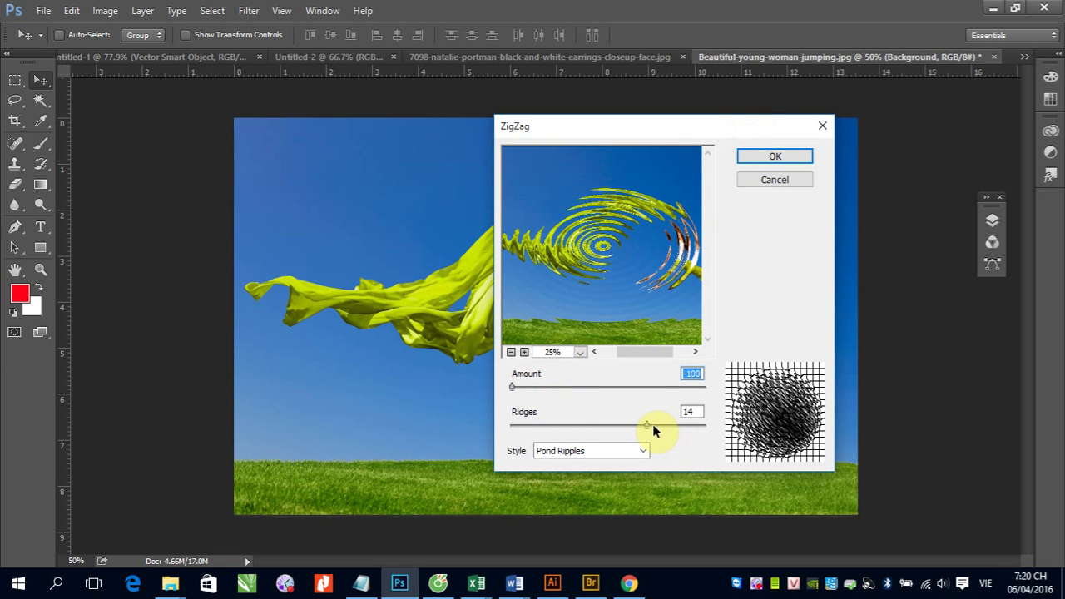
pyautogui.moveTo(649, 429)
pyautogui.mouseDown()
pyautogui.moveTo(708, 433)
pyautogui.moveTo(683, 427)
pyautogui.mouseUp()
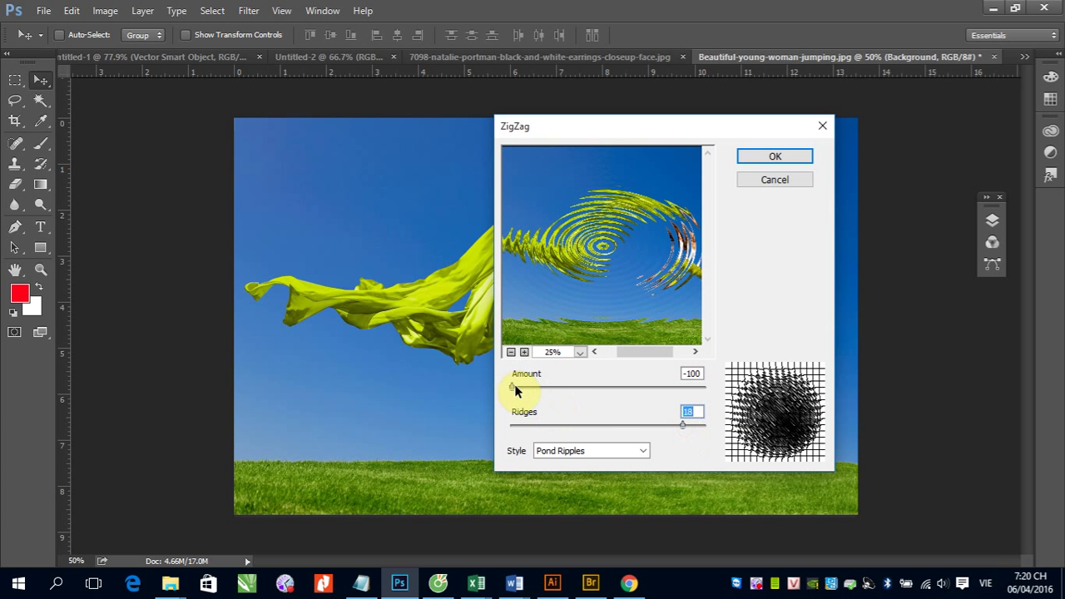
pyautogui.moveTo(515, 390)
pyautogui.mouseDown()
pyautogui.moveTo(700, 389)
pyautogui.moveTo(489, 383)
pyautogui.moveTo(714, 389)
pyautogui.moveTo(542, 386)
pyautogui.moveTo(708, 378)
pyautogui.moveTo(508, 379)
pyautogui.moveTo(610, 384)
pyautogui.moveTo(553, 385)
pyautogui.mouseUp()
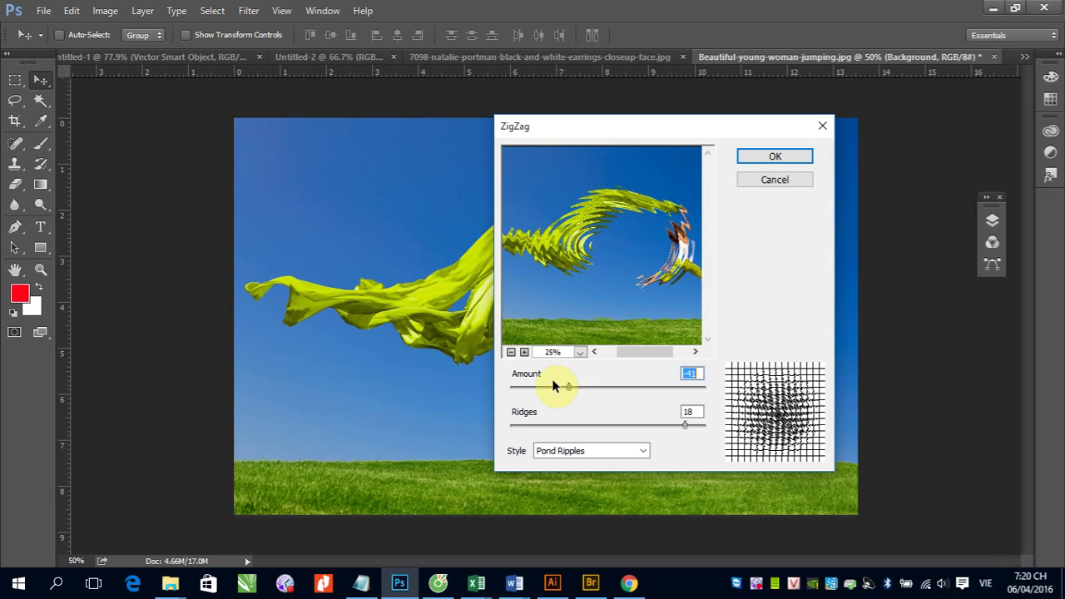
pyautogui.click(774, 157)
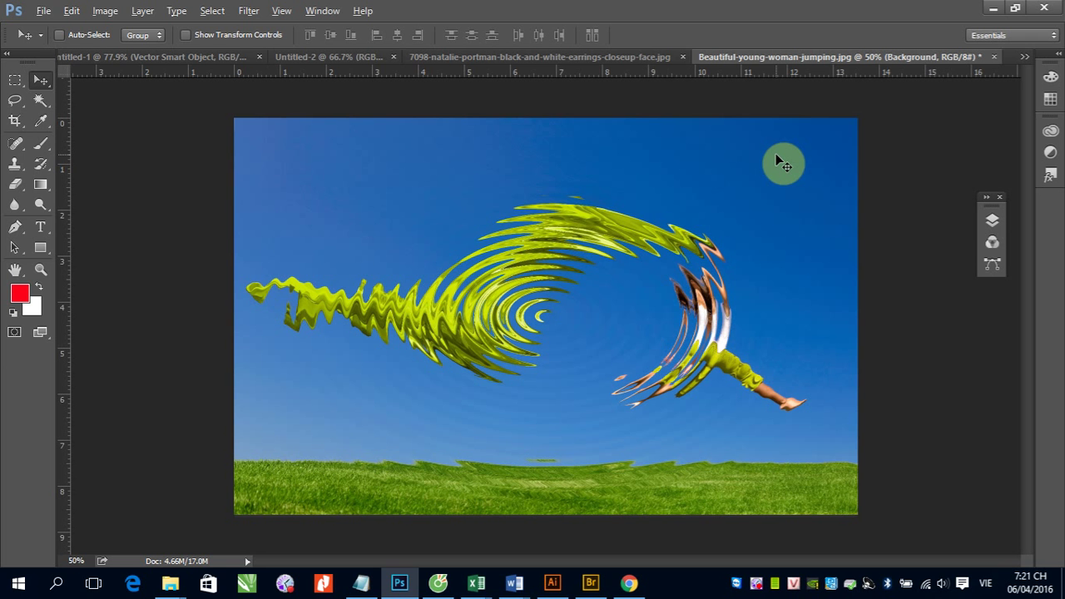
pyautogui.hotkey('ctrl', 'z')
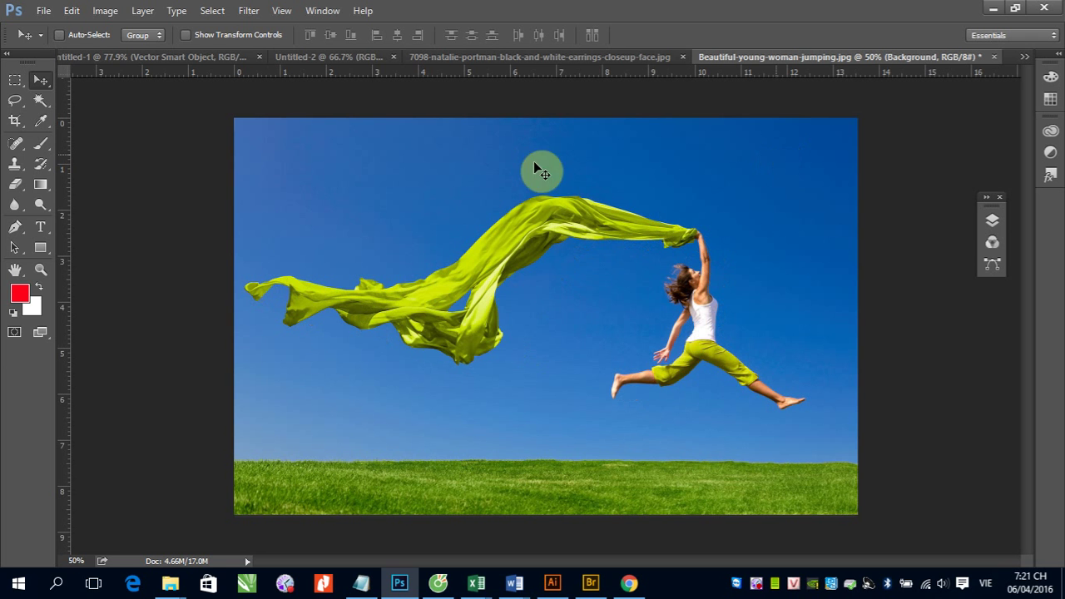
# - Preview Add Noise at amounts from 7.65% to 70.74% and Gaussian, settling on 14.25% Uniform
pyautogui.click(248, 11)
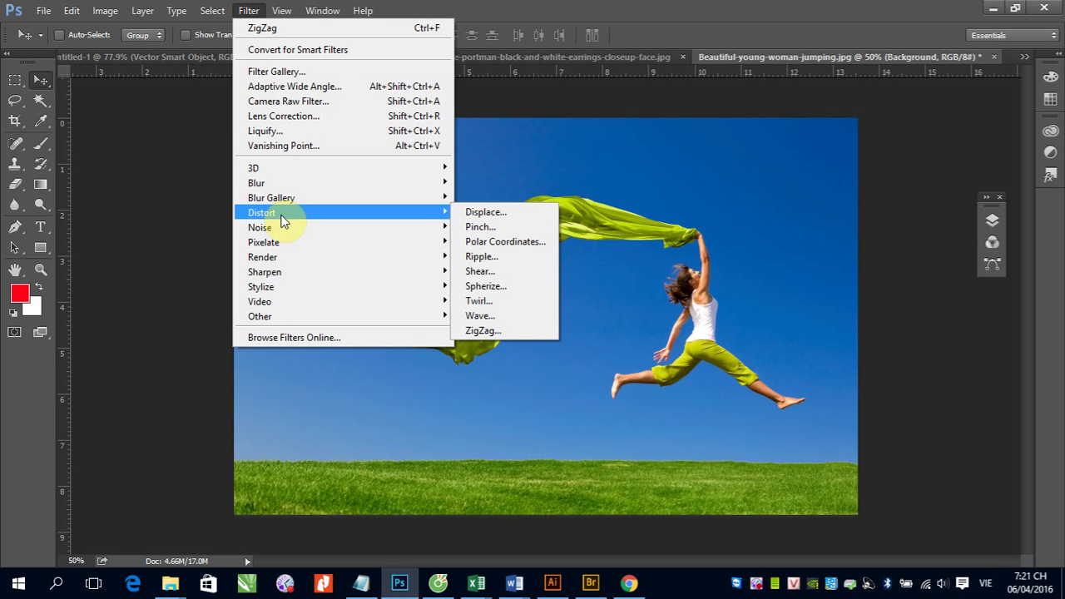
pyautogui.moveTo(260, 227)
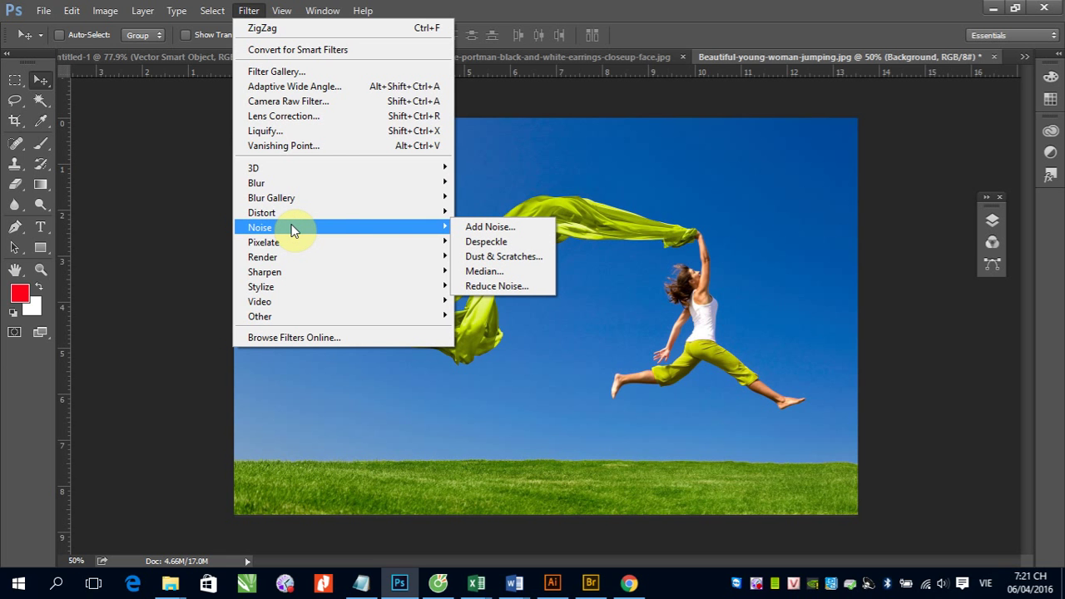
pyautogui.click(505, 227)
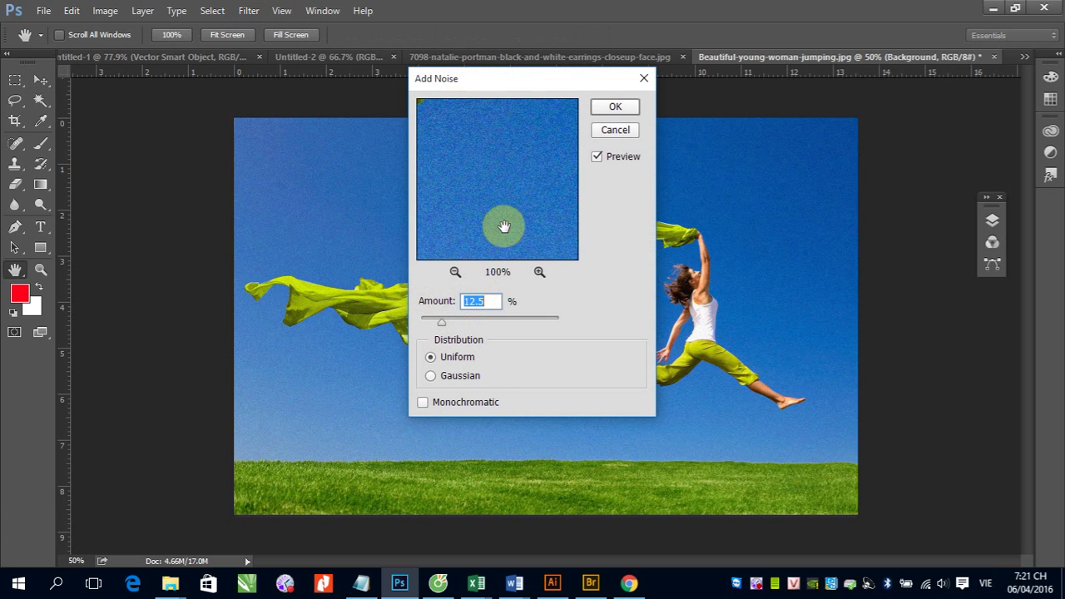
pyautogui.moveTo(525, 82); pyautogui.dragTo(625, 223)
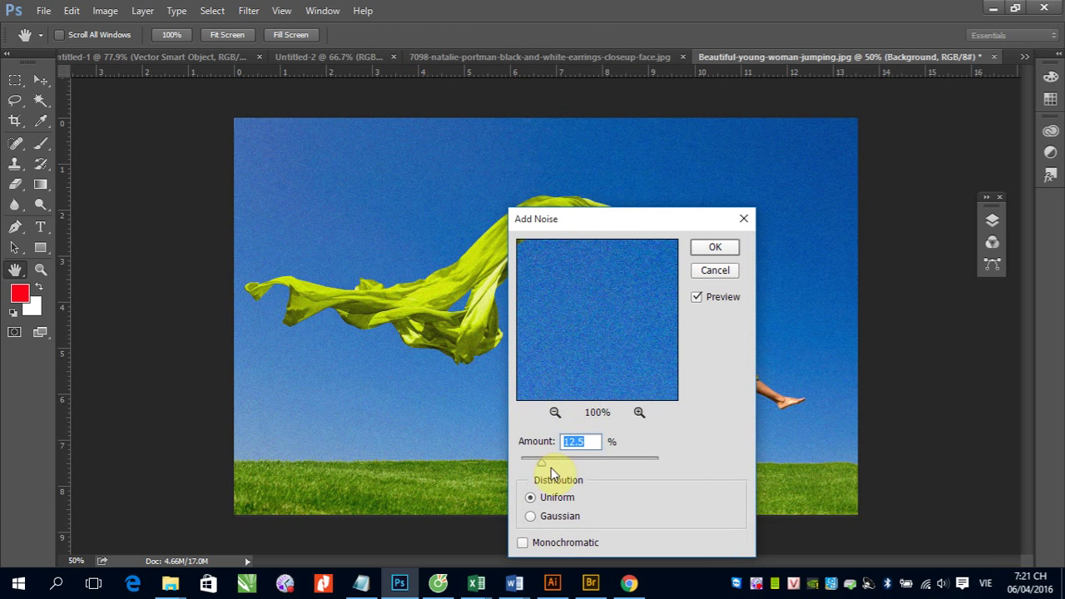
pyautogui.moveTo(543, 463)
pyautogui.mouseDown()
pyautogui.moveTo(606, 463)
pyautogui.moveTo(552, 465)
pyautogui.mouseUp()
pyautogui.moveTo(553, 464); pyautogui.dragTo(587, 464)
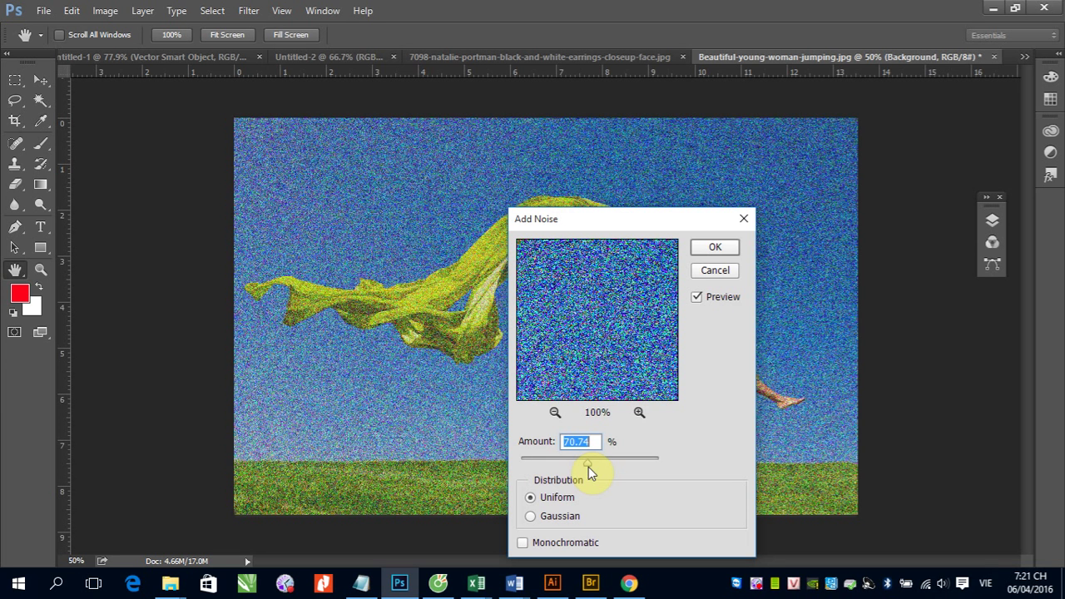
pyautogui.moveTo(539, 460); pyautogui.dragTo(537, 469)
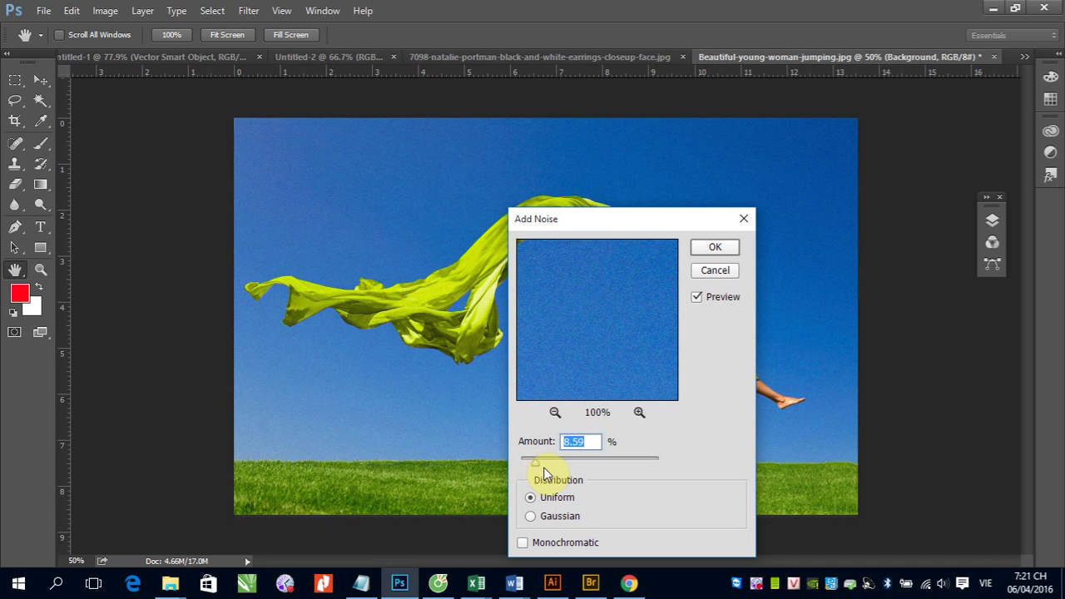
pyautogui.moveTo(539, 468); pyautogui.dragTo(578, 470)
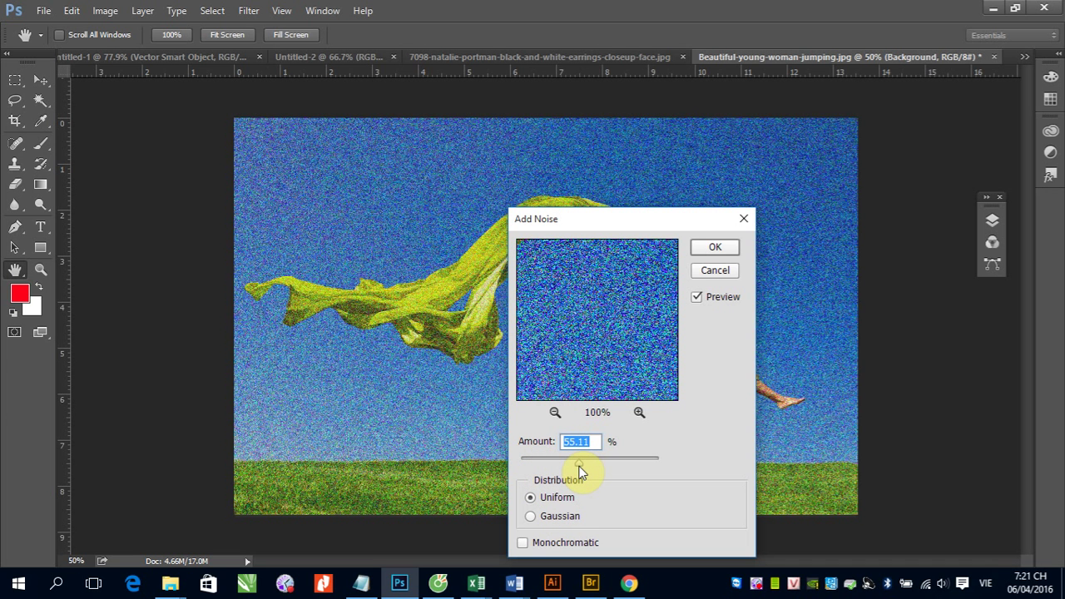
pyautogui.moveTo(587, 467); pyautogui.dragTo(533, 469)
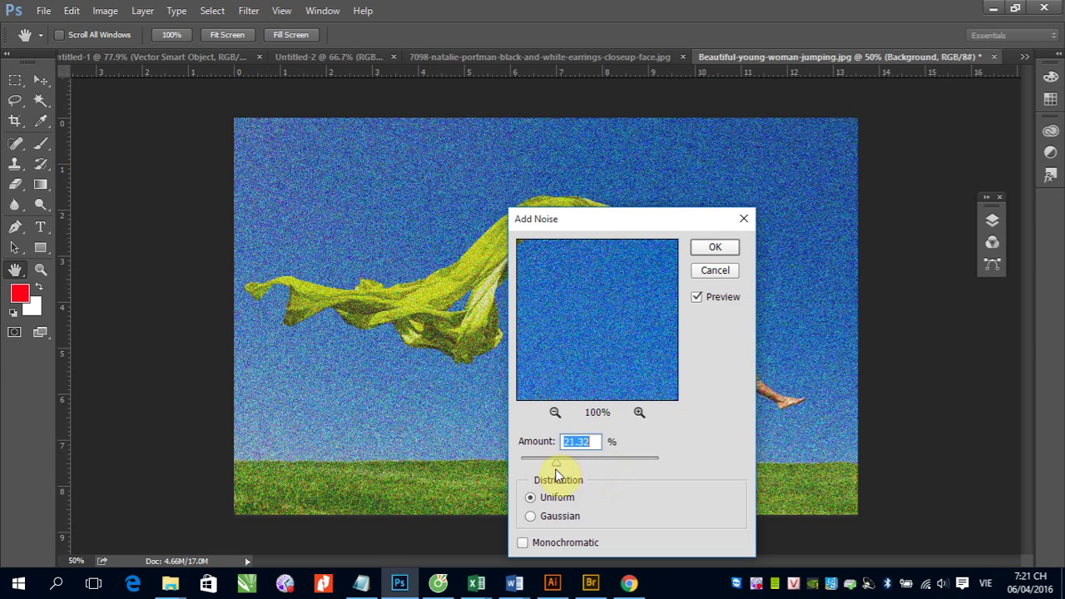
pyautogui.click(531, 517)
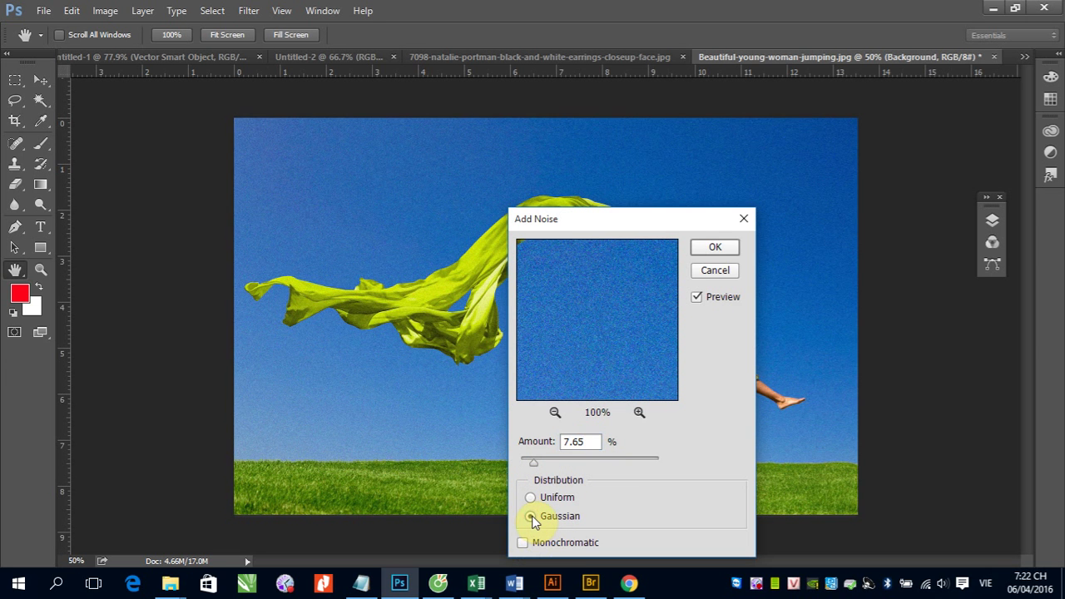
pyautogui.moveTo(537, 462)
pyautogui.mouseDown()
pyautogui.moveTo(602, 465)
pyautogui.moveTo(544, 463)
pyautogui.mouseUp()
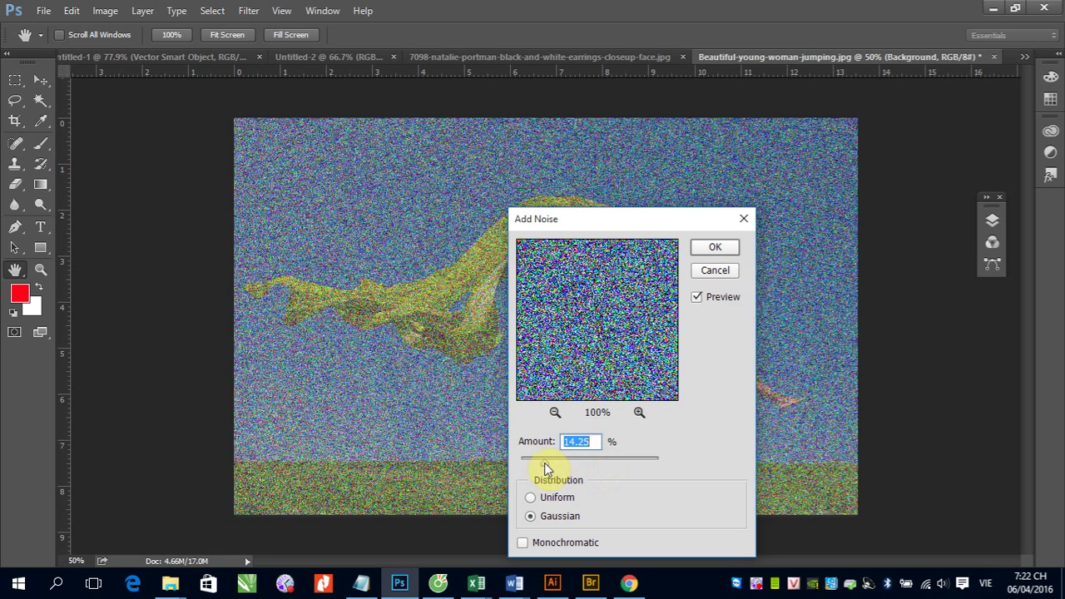
pyautogui.click(530, 498)
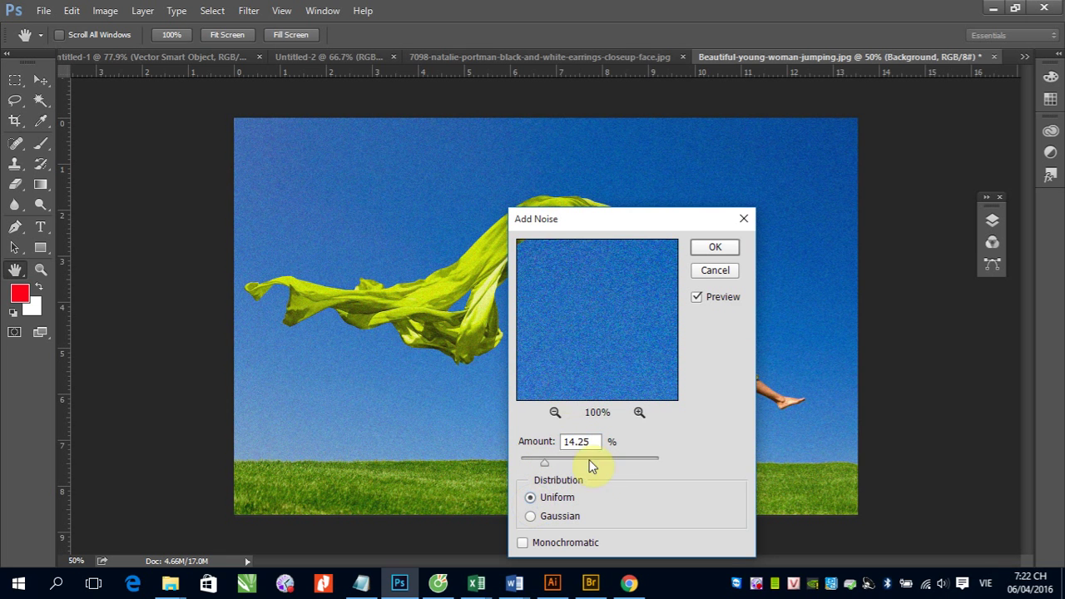
# - Preview Monochromatic noise at 142.42% and 20.85%, switching between Gaussian and Uniform distribution
pyautogui.click(522, 543)
pyautogui.moveTo(544, 466); pyautogui.dragTo(623, 469)
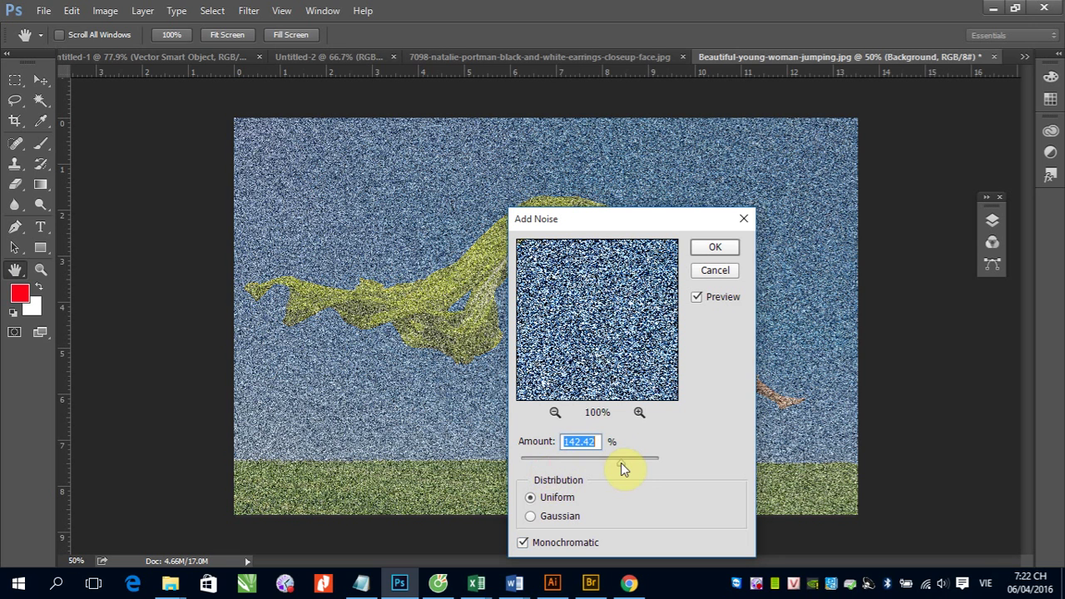
pyautogui.click(530, 515)
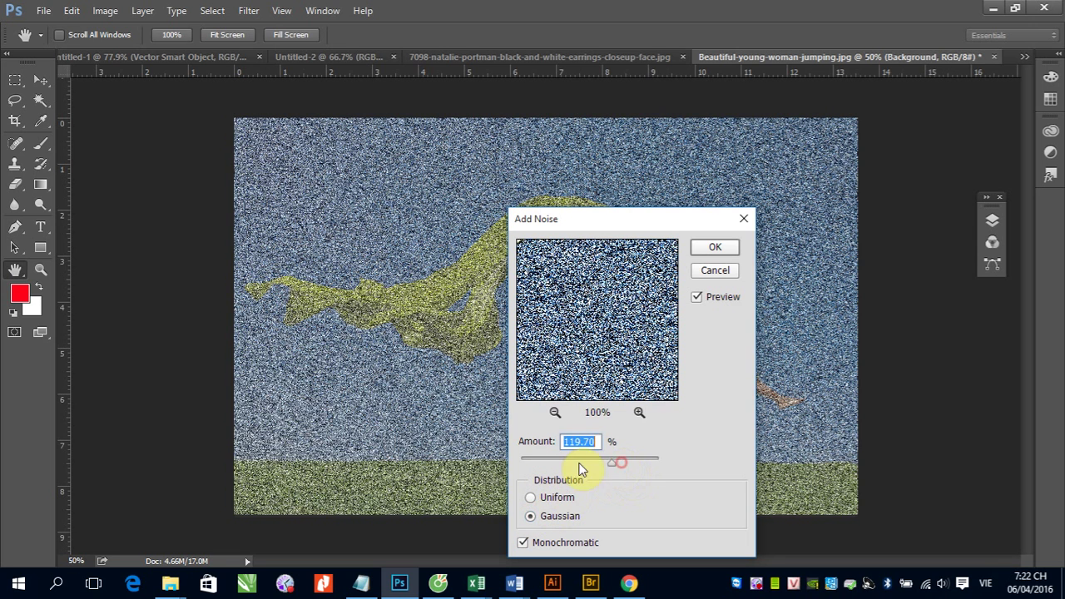
pyautogui.moveTo(625, 465)
pyautogui.mouseDown()
pyautogui.moveTo(557, 468)
pyautogui.moveTo(665, 464)
pyautogui.moveTo(609, 466)
pyautogui.mouseUp()
pyautogui.click(532, 499)
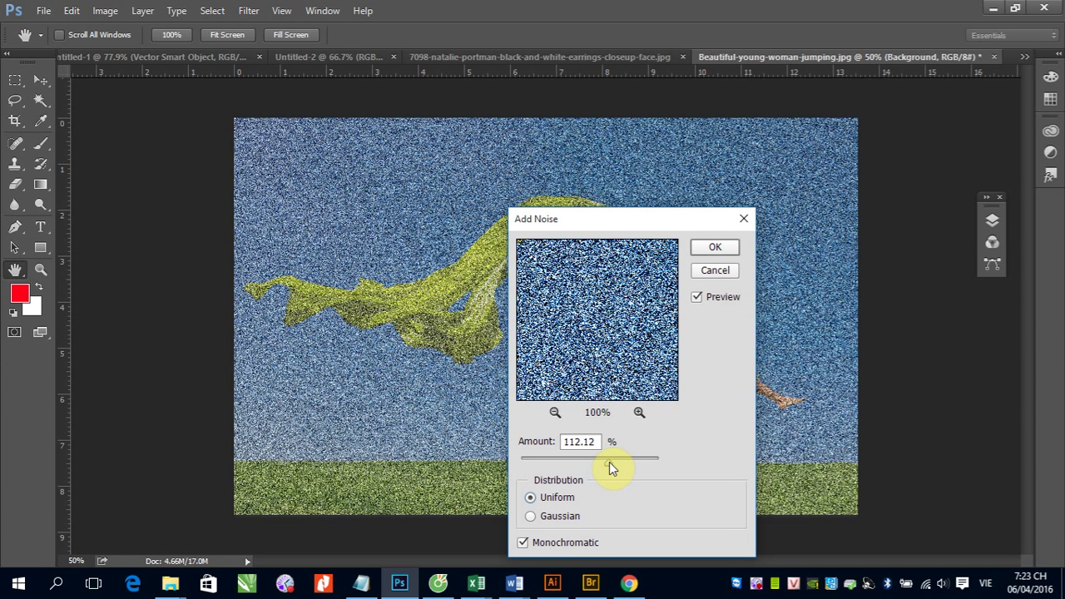
# - Cancel Add Noise and switch to the black-and-white earrings close-up image
pyautogui.click(727, 274)
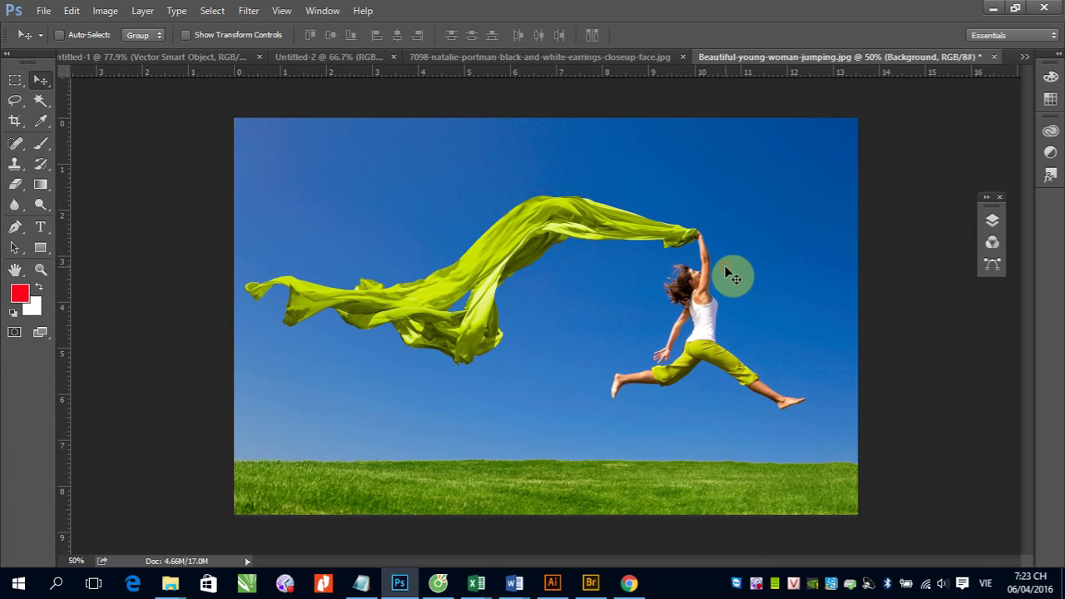
pyautogui.press('v')
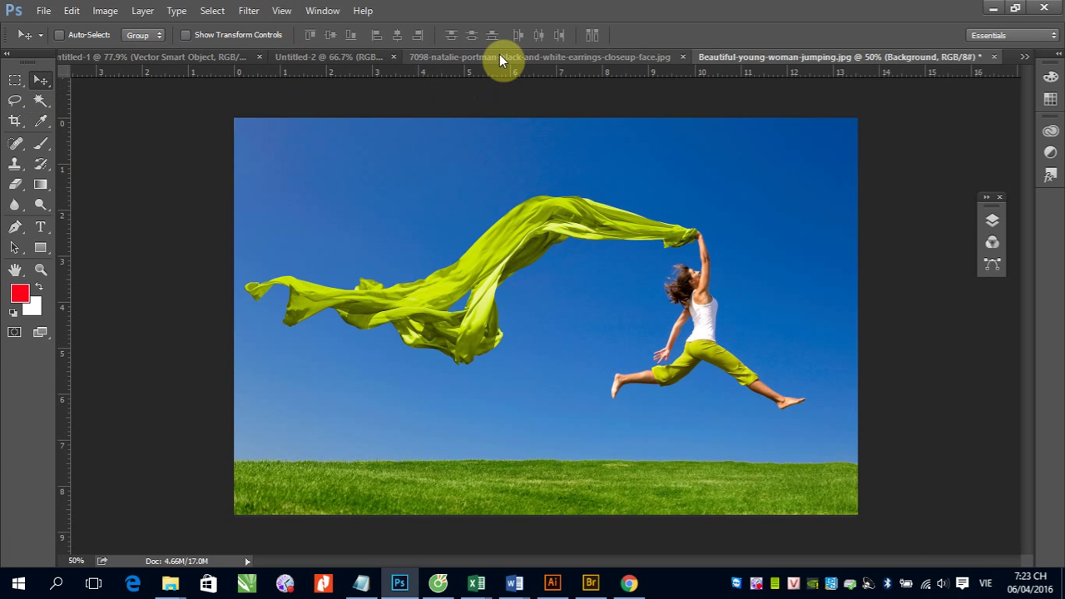
pyautogui.click(499, 56)
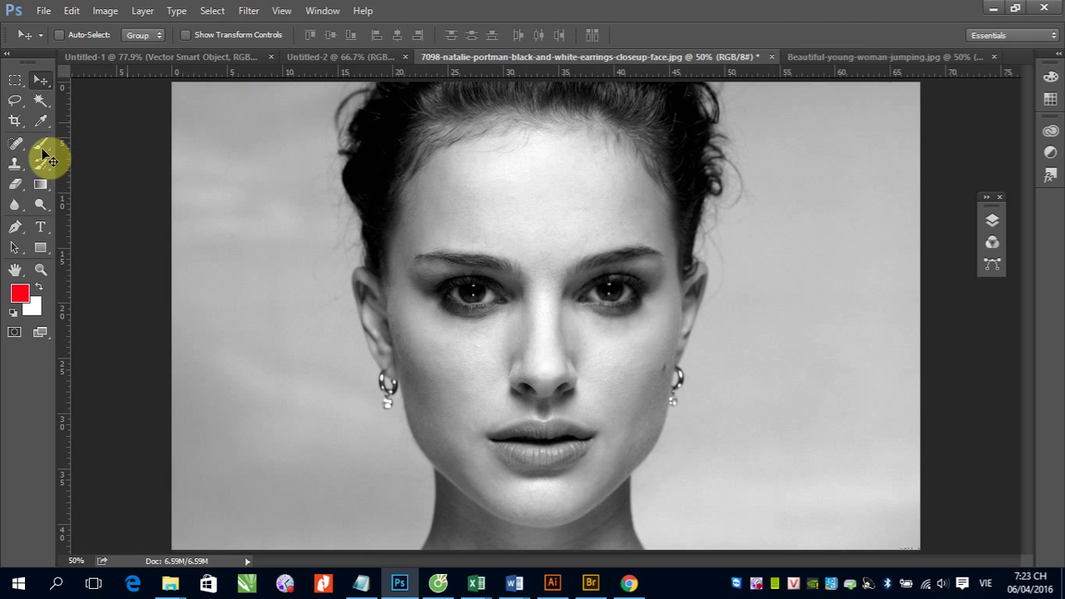
# - Reset colours to default black and white and fill the canvas with the black foreground colour
pyautogui.press('d')
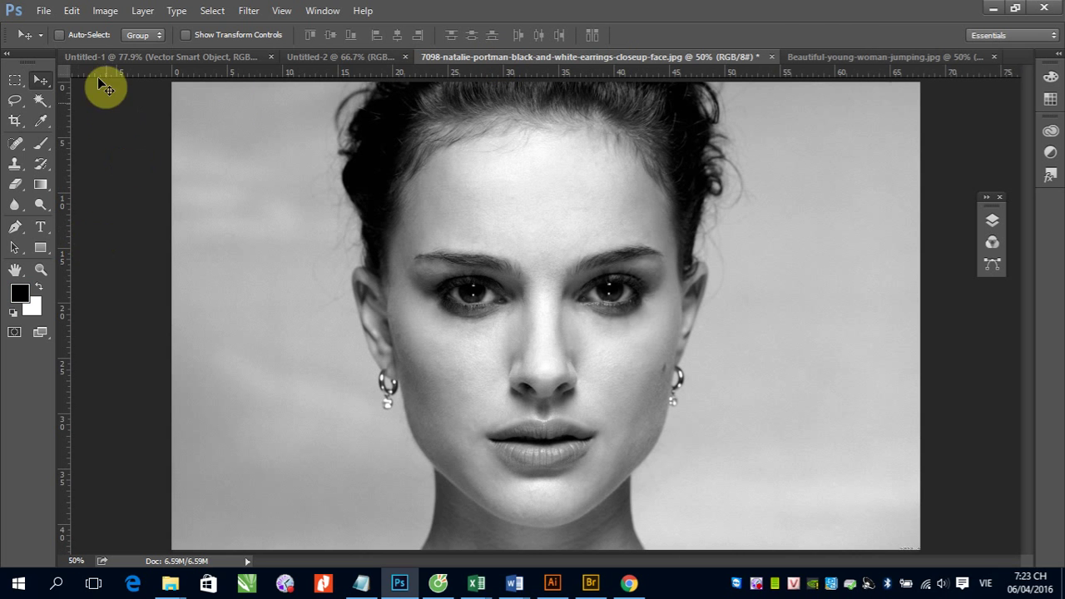
pyautogui.click(72, 10)
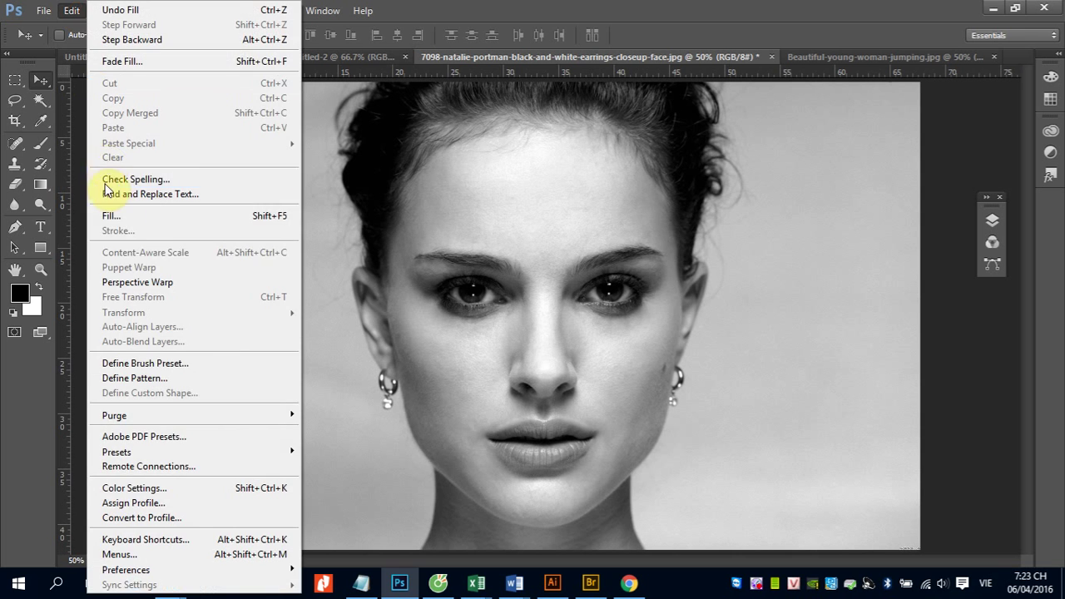
pyautogui.click(165, 215)
pyautogui.click(638, 158)
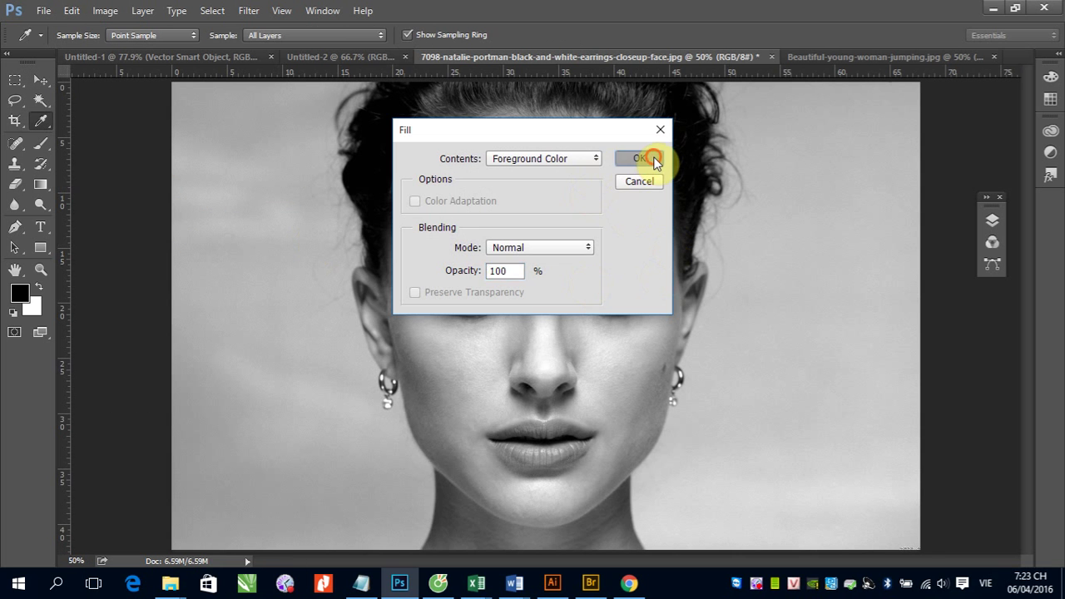
pyautogui.press('v')
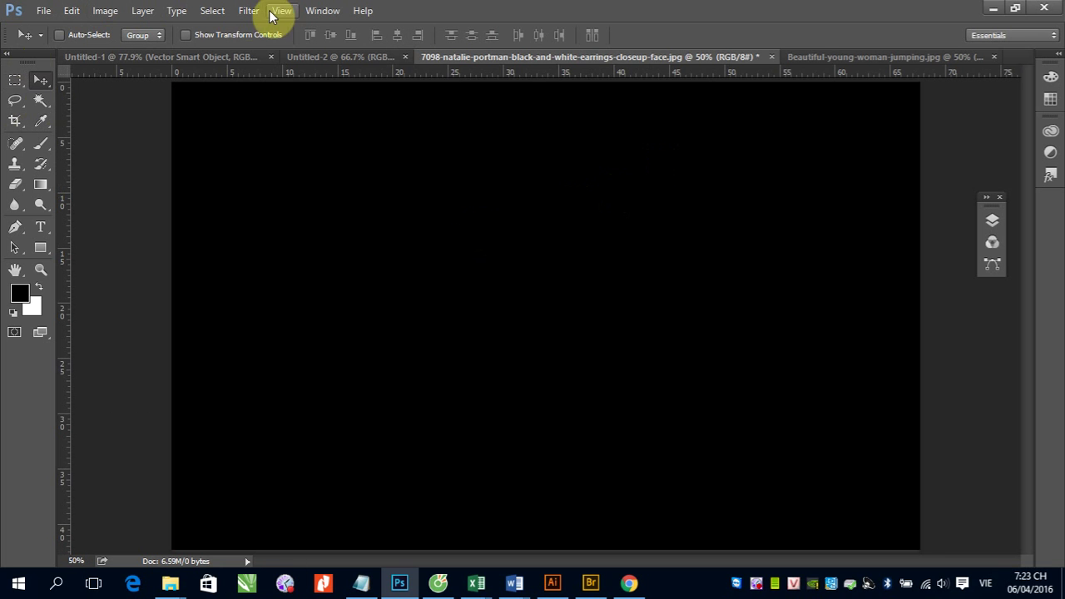
# - Apply Monochromatic Gaussian Add Noise at 400% to the black canvas
pyautogui.click(248, 10)
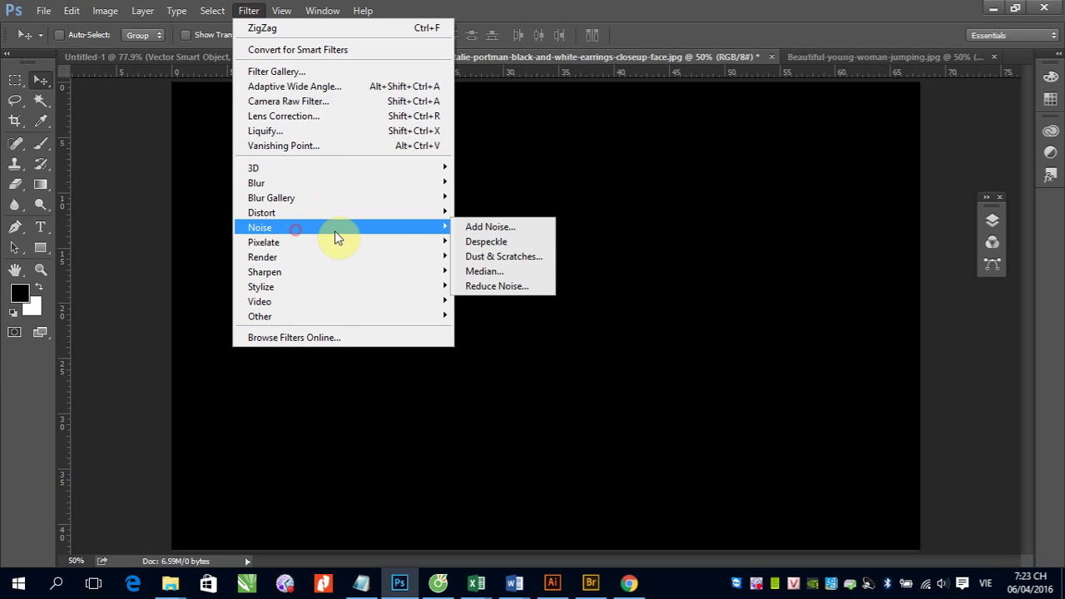
pyautogui.click(504, 229)
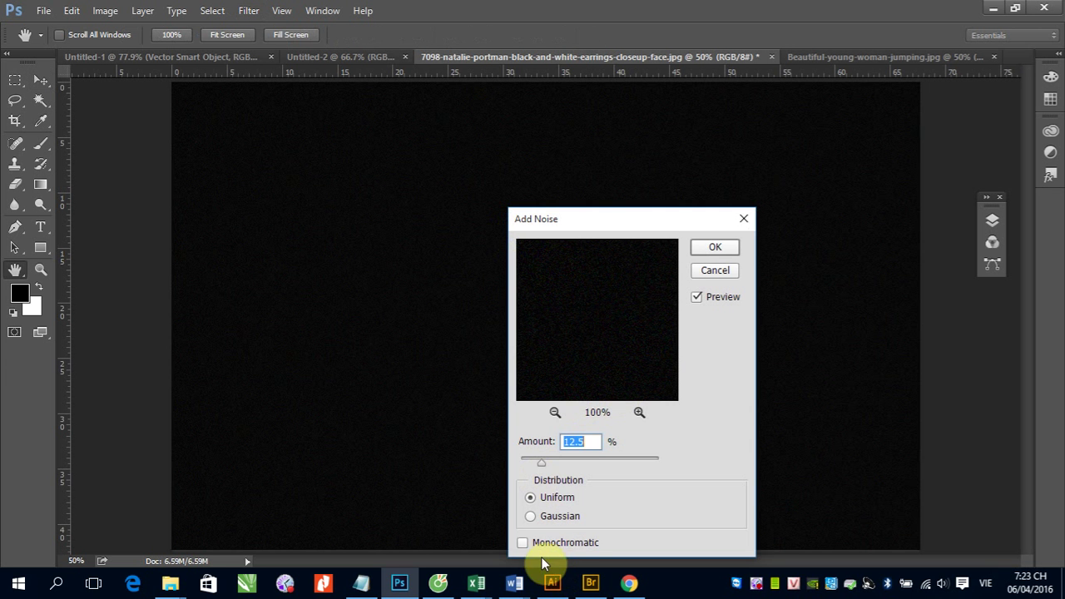
pyautogui.click(522, 543)
pyautogui.moveTo(541, 462); pyautogui.dragTo(668, 462)
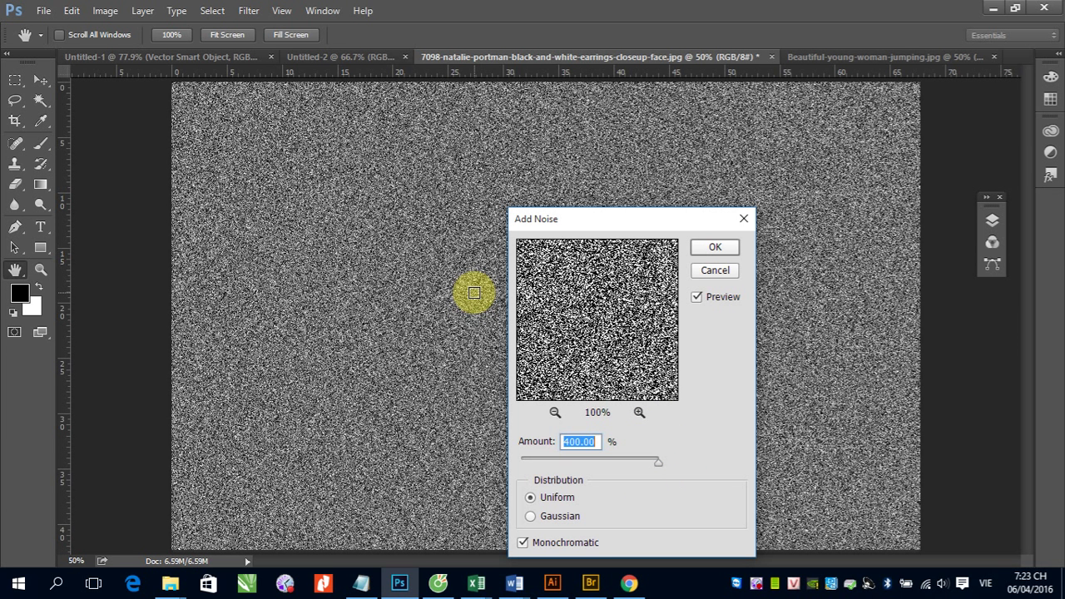
pyautogui.click(532, 516)
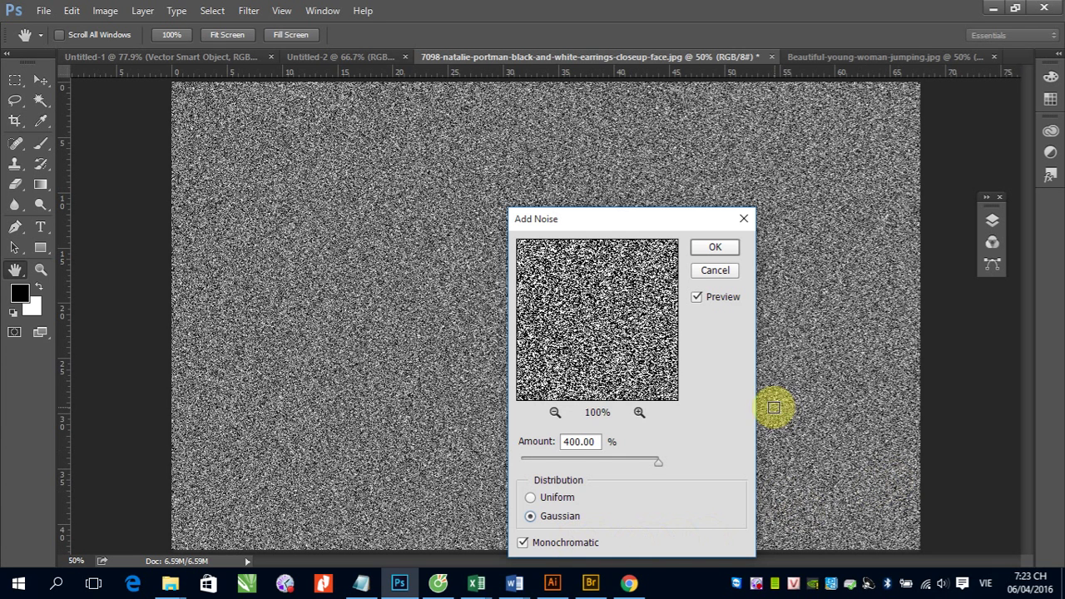
pyautogui.click(716, 249)
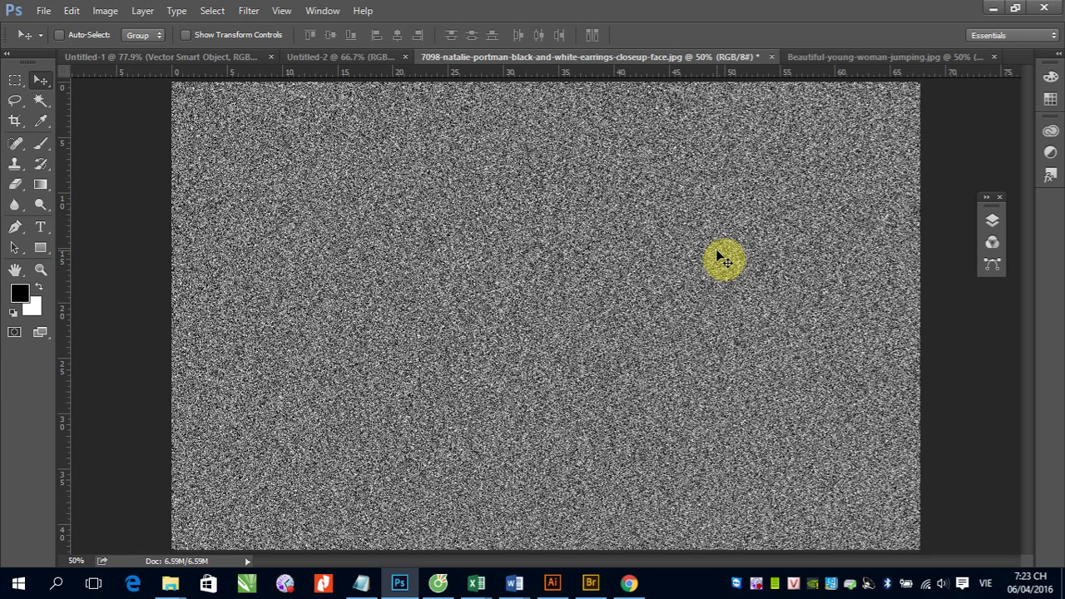
# - Preview a Motion Blur at angle 0 with a long distance, streaking the noise horizontally
pyautogui.click(250, 10)
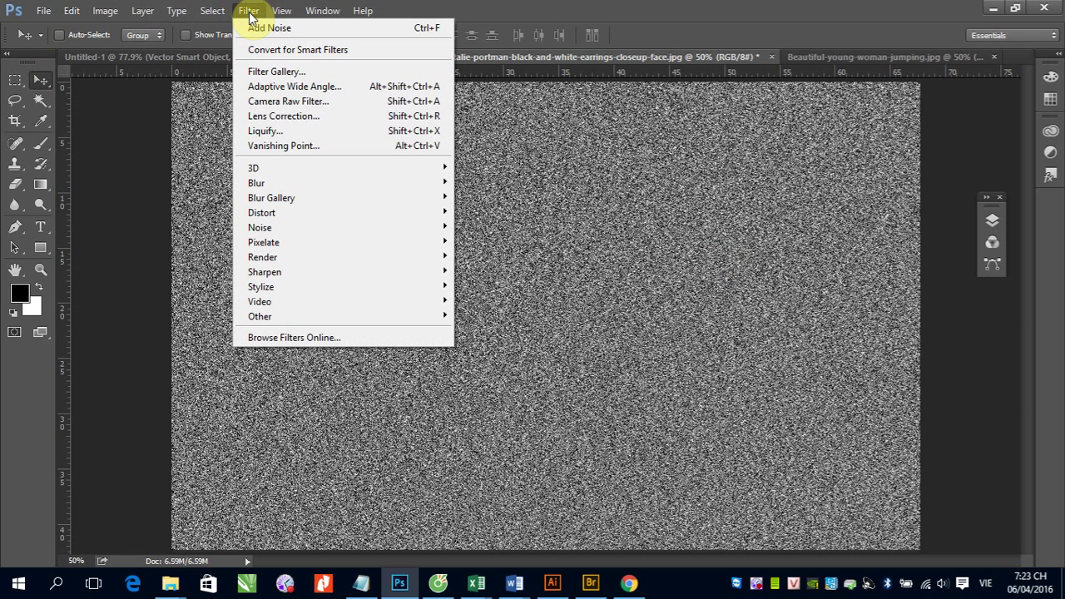
pyautogui.moveTo(256, 182)
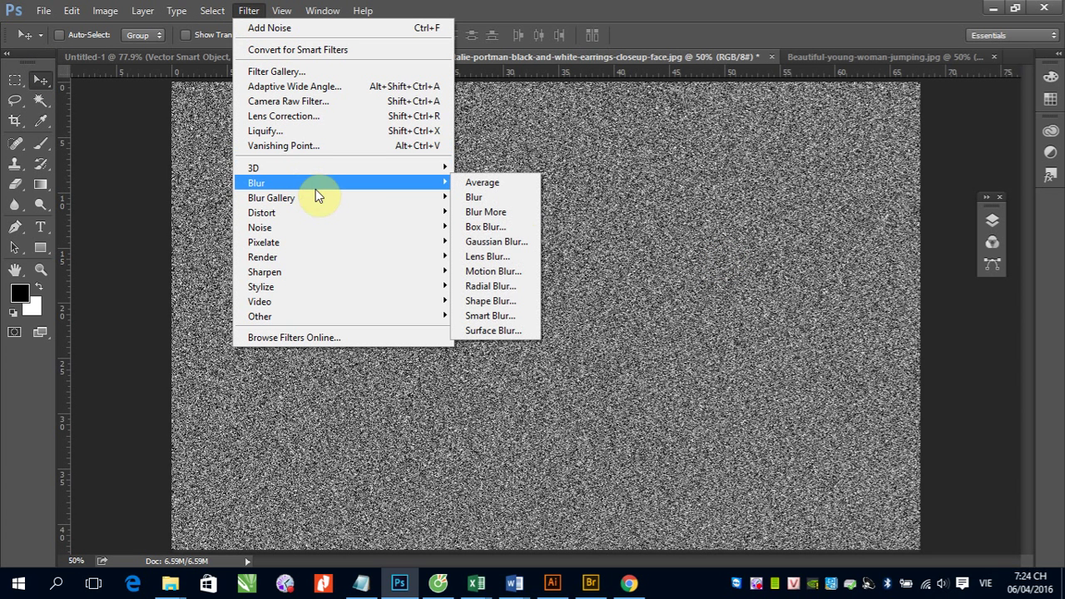
pyautogui.click(509, 272)
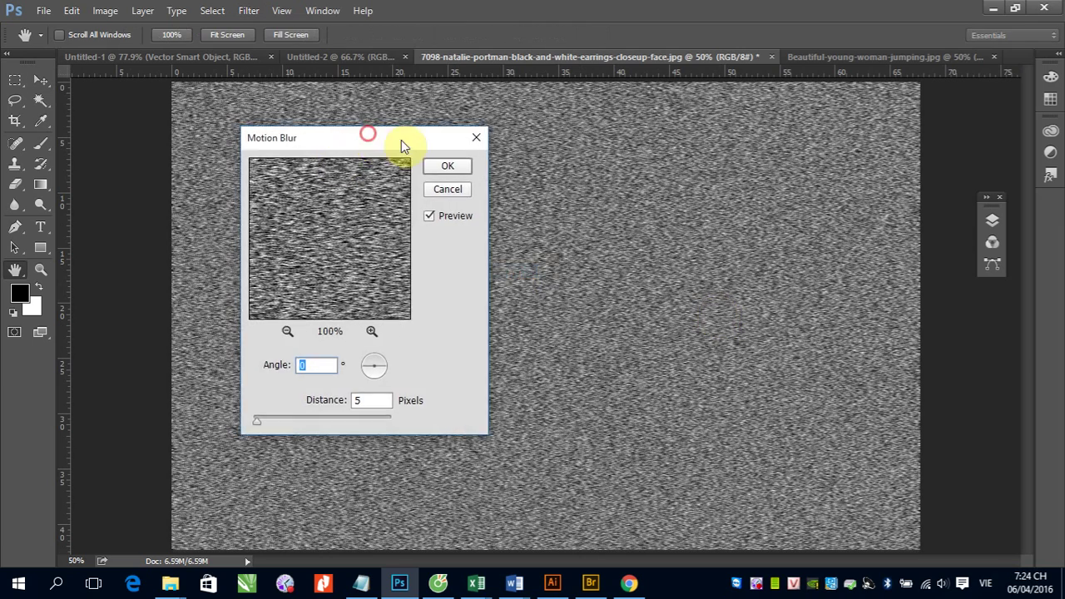
pyautogui.moveTo(401, 140); pyautogui.dragTo(615, 175)
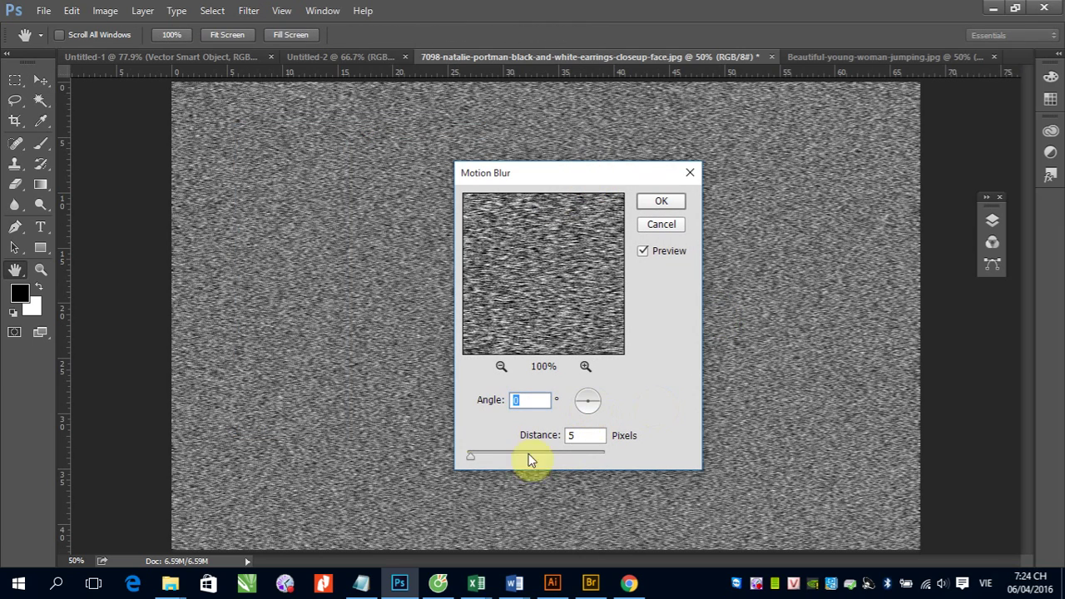
pyautogui.moveTo(470, 458)
pyautogui.mouseDown()
pyautogui.moveTo(587, 458)
pyautogui.moveTo(518, 466)
pyautogui.moveTo(532, 466)
pyautogui.moveTo(530, 457)
pyautogui.mouseUp()
# - Confirm the Motion Blur, turning the canvas into a brushed-metal texture
pyautogui.click(659, 201)
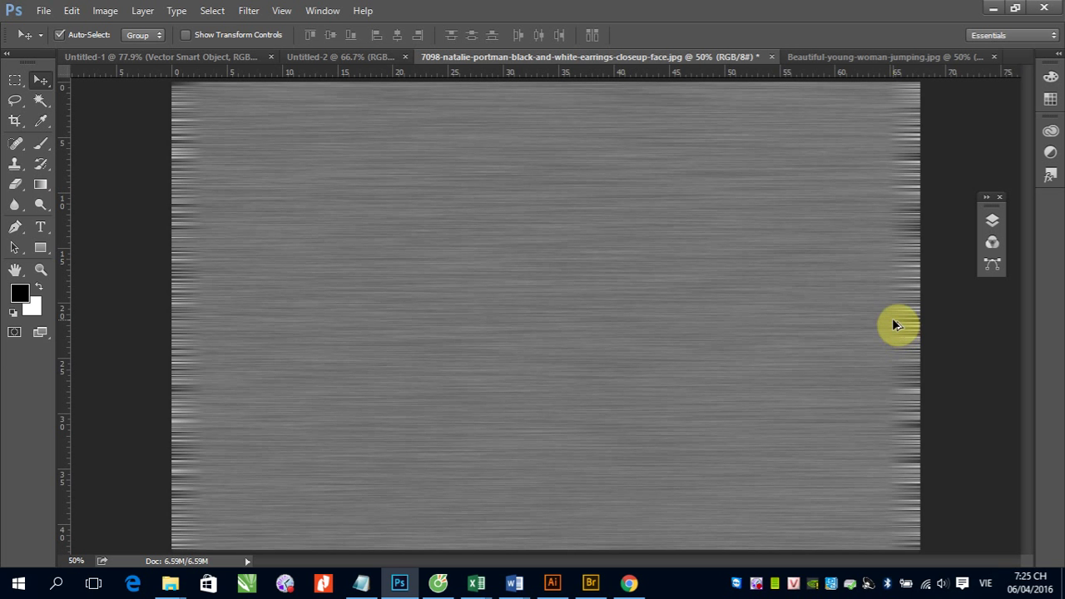
# - Undo the motion blur, noise and black fill, then switch to the jumping-woman photo
pyautogui.hotkey('ctrl', 'z')
pyautogui.hotkey('alt', 'BackSpace')
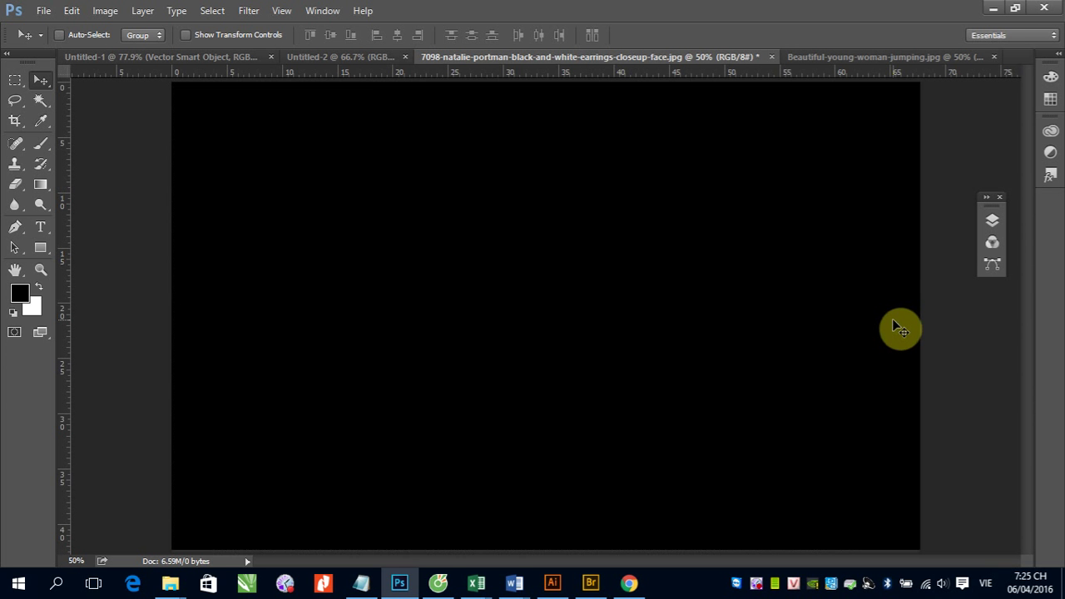
pyautogui.press('Delete')
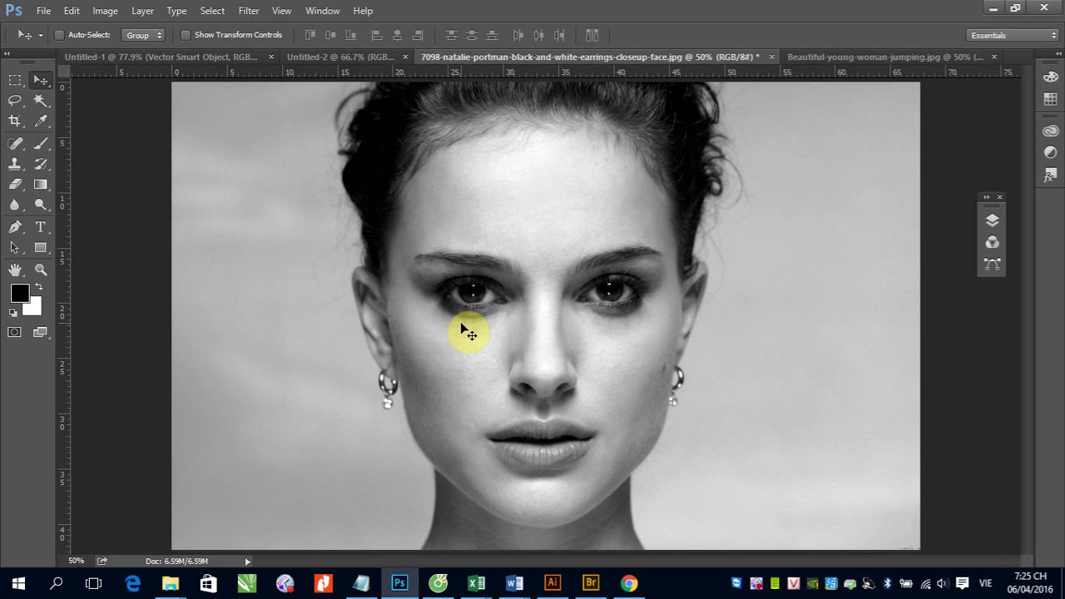
pyautogui.click(250, 12)
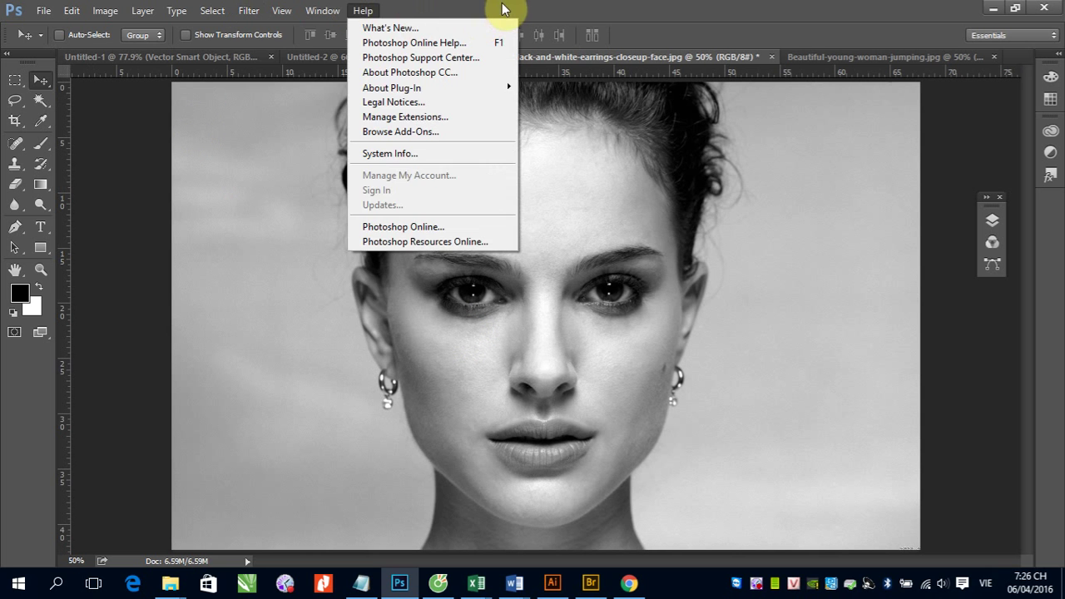
pyautogui.click(902, 60)
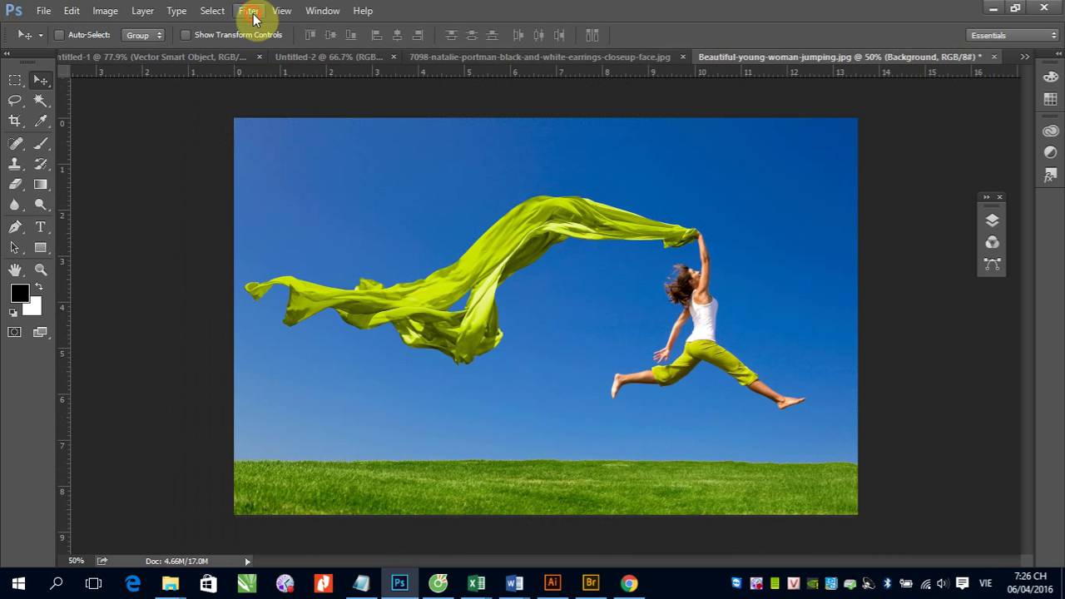
# - Dismiss the Filter menu without applying anything and bring the black-and-white portrait back to front
pyautogui.click(253, 13)
pyautogui.moveTo(259, 227)
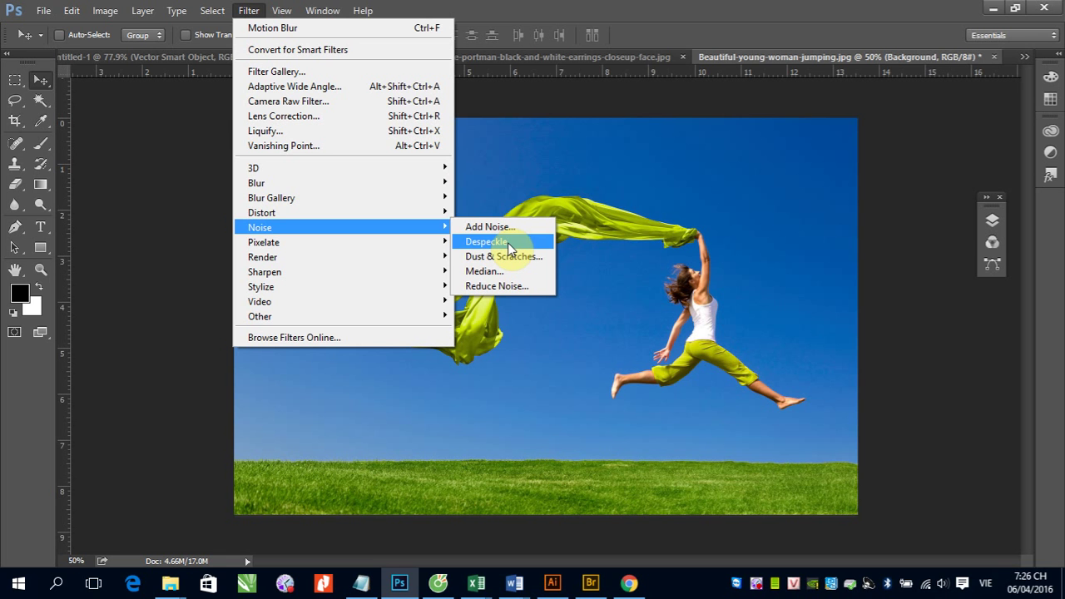
pyautogui.click(769, 265)
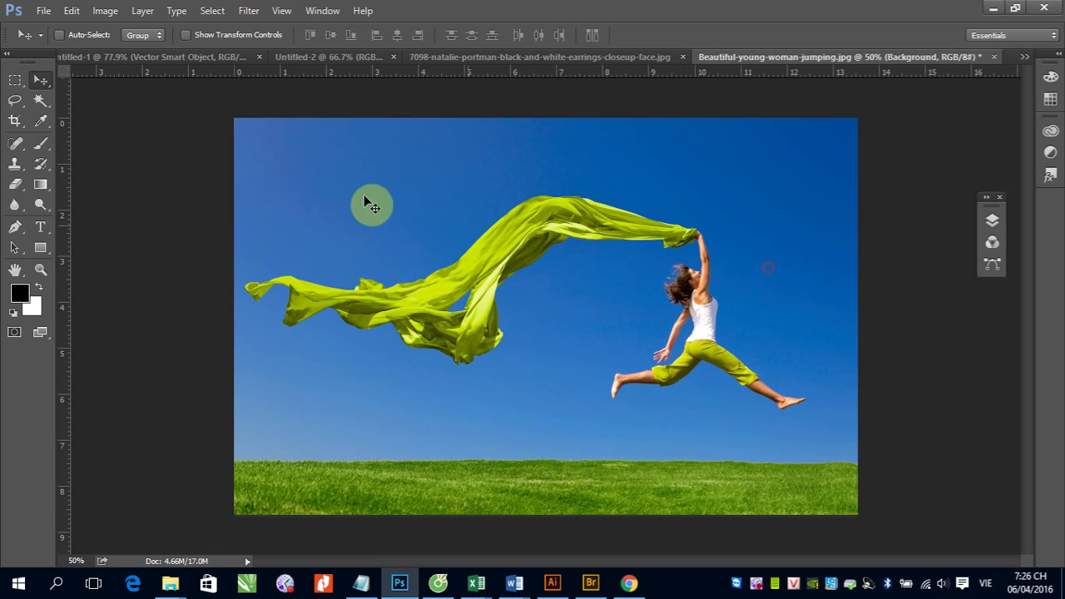
pyautogui.click(513, 58)
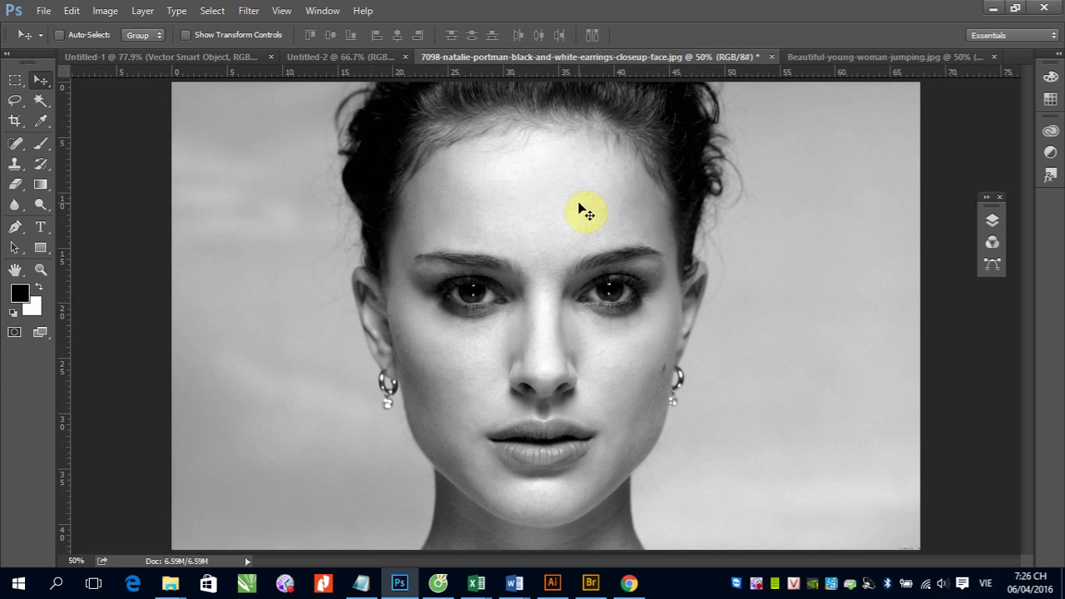
pyautogui.click(45, 10)
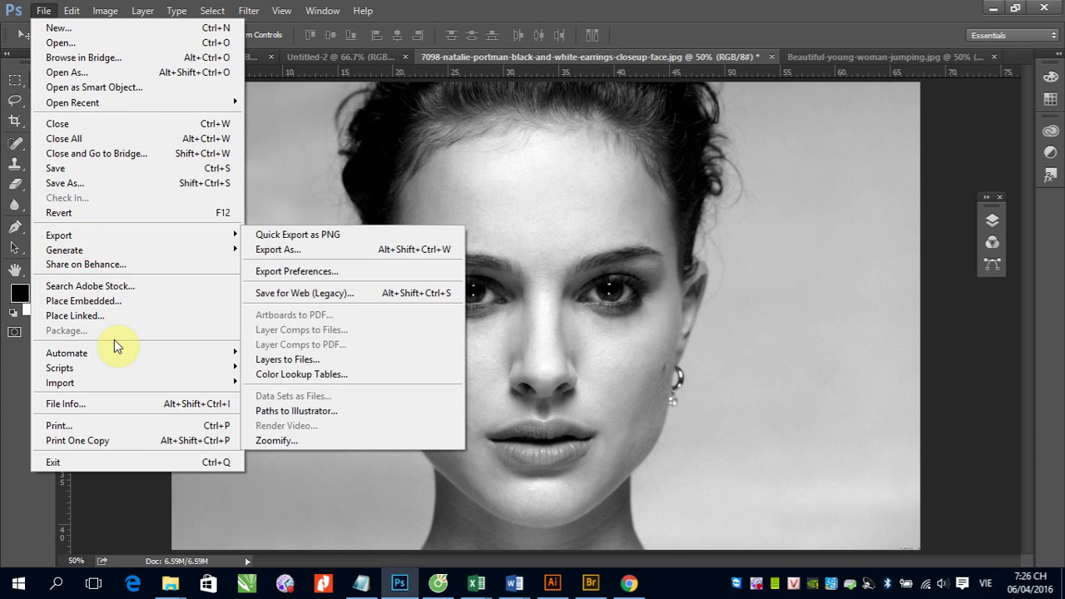
# - Open 4PaXtN2.jpg from the Photoshop > Phuc_che_anh folder
pyautogui.click(76, 43)
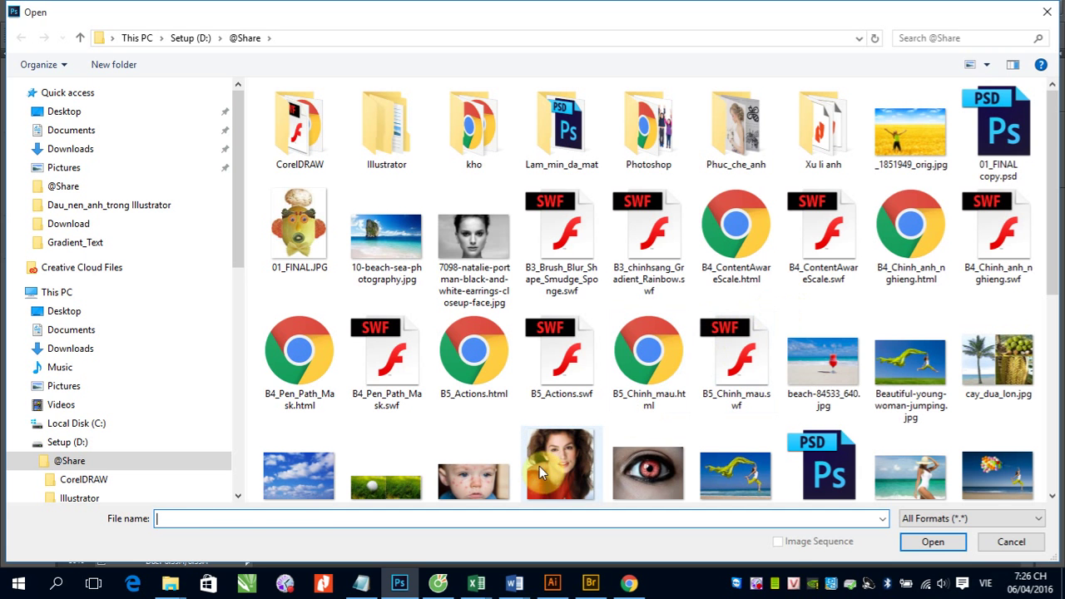
pyautogui.moveTo(560, 464)
pyautogui.mouseDown()
pyautogui.moveTo(569, 350)
pyautogui.moveTo(873, 430)
pyautogui.mouseUp()
pyautogui.scroll(-5, 808, 430)
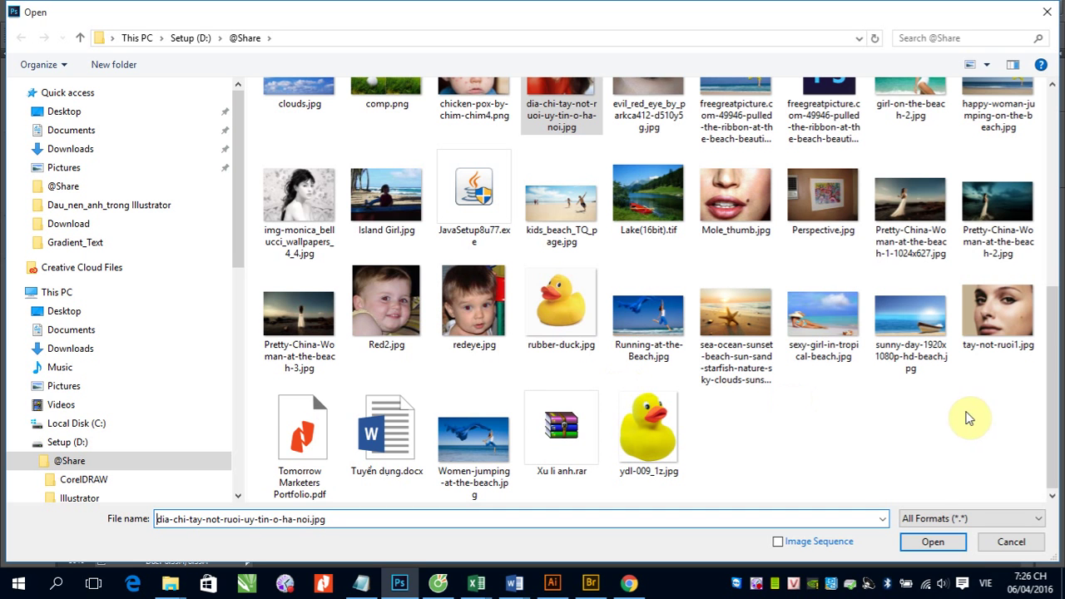
pyautogui.scroll(10, 792, 434)
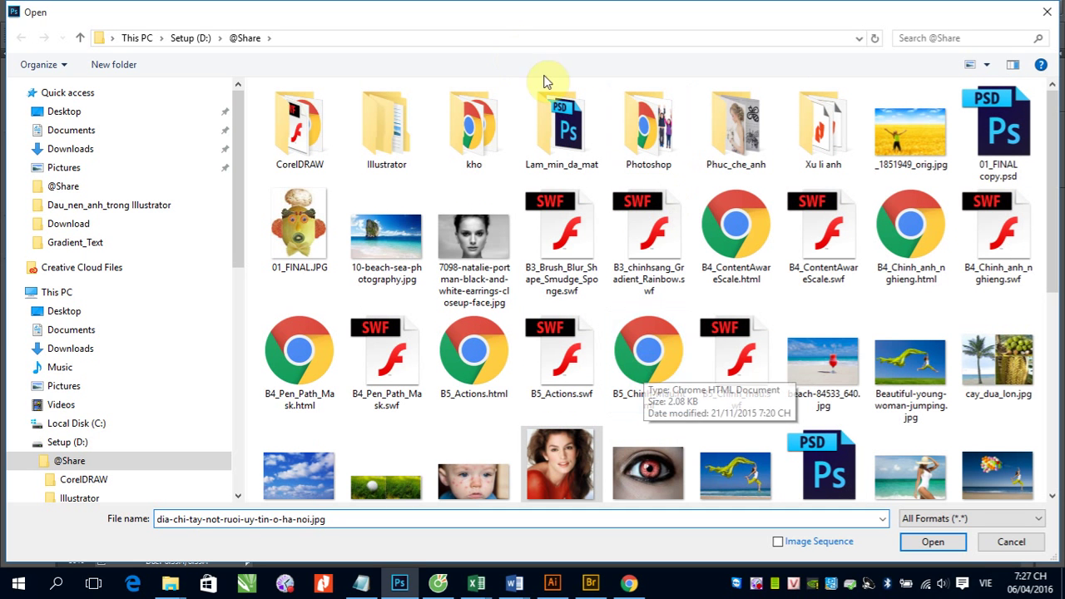
pyautogui.click(659, 150)
pyautogui.doubleClick(659, 150)
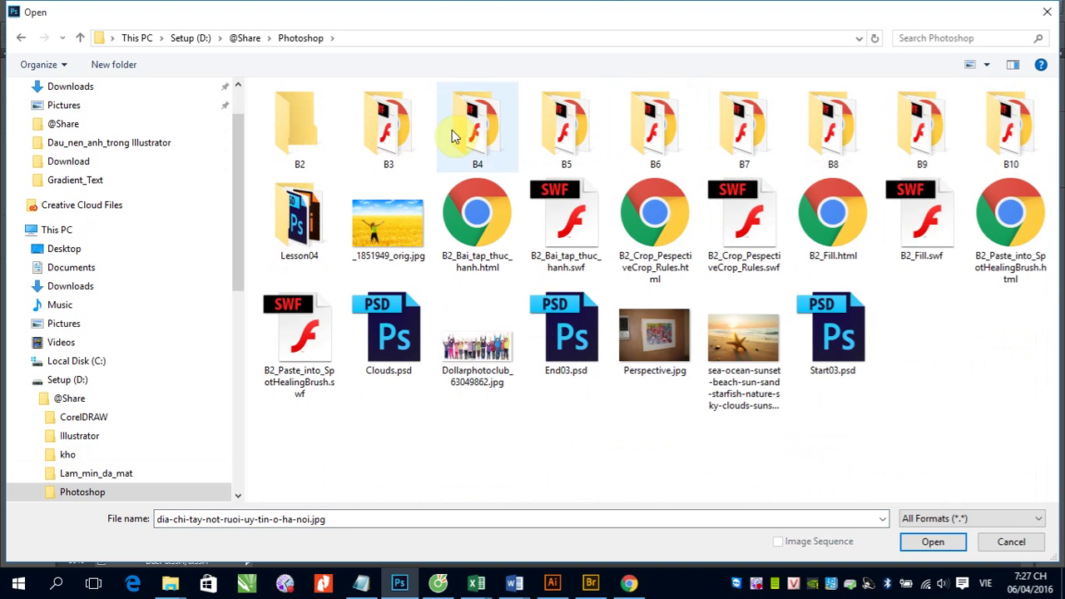
pyautogui.doubleClick(739, 160)
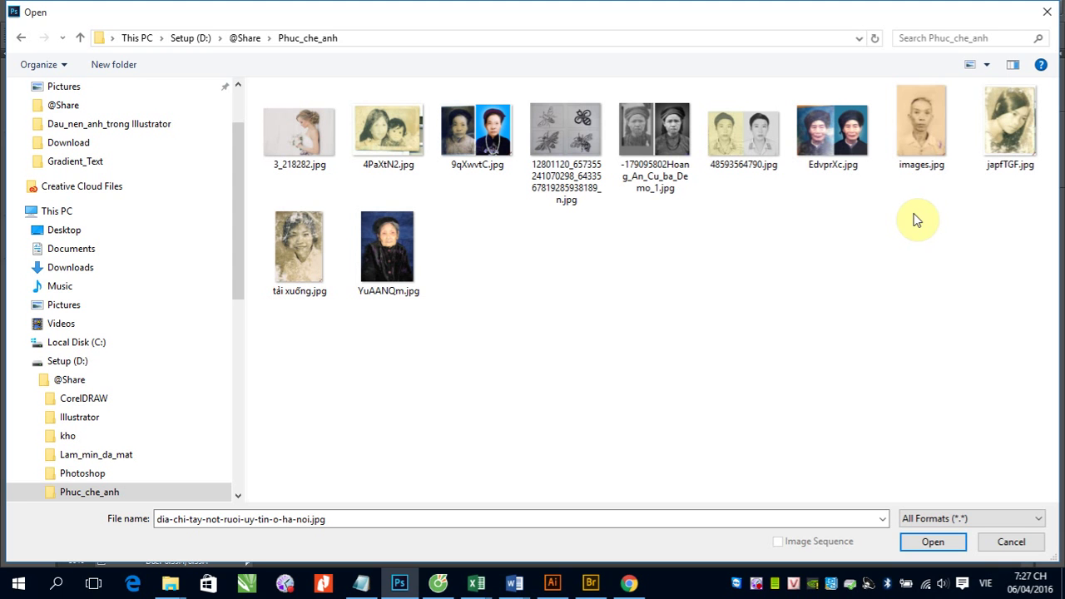
pyautogui.click(380, 143)
pyautogui.click(915, 540)
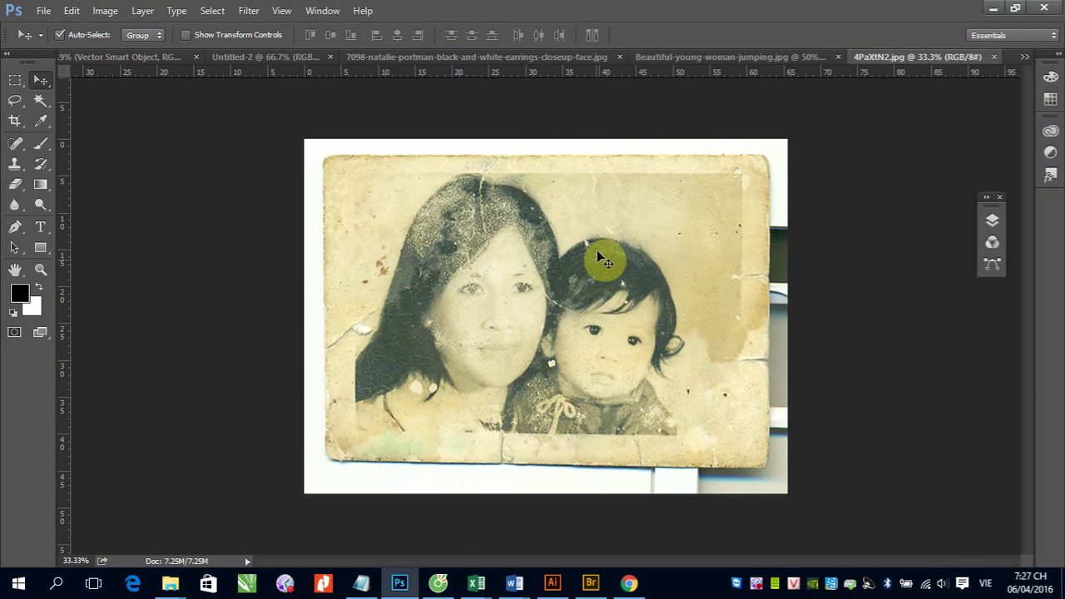
# - Zoom into the old mother-and-child photo and apply the Noise > Despeckle filter
pyautogui.moveTo(344, 161); pyautogui.dragTo(816, 452)
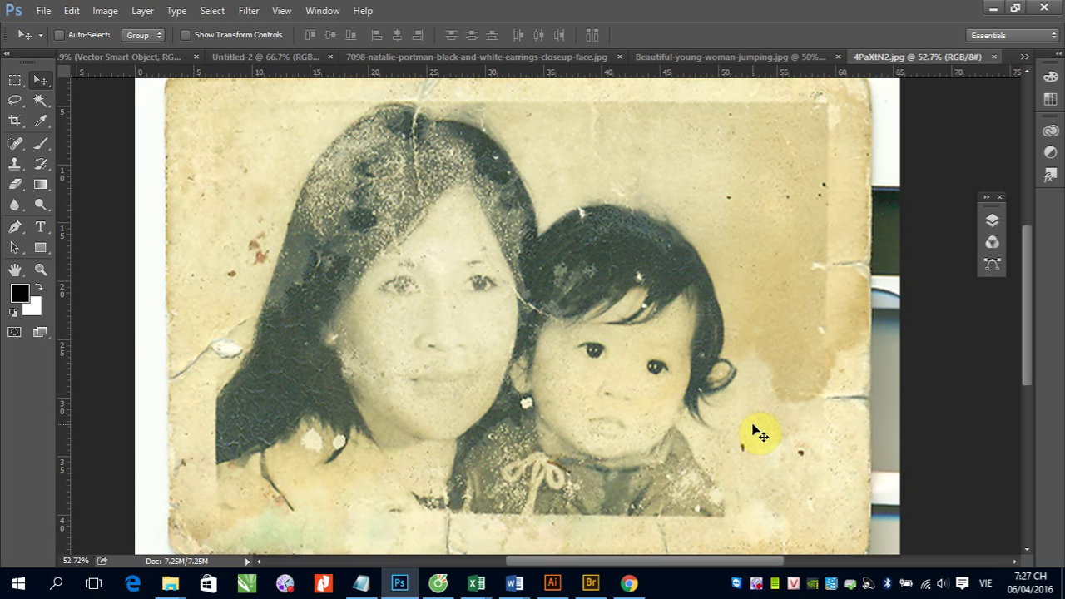
pyautogui.click(247, 11)
pyautogui.moveTo(260, 227)
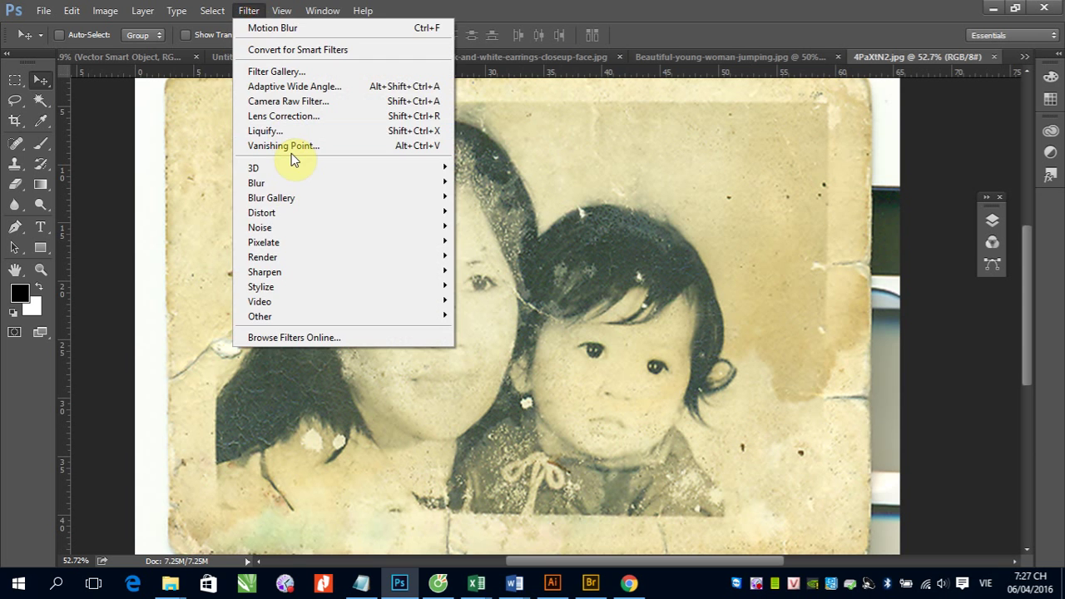
pyautogui.click(320, 231)
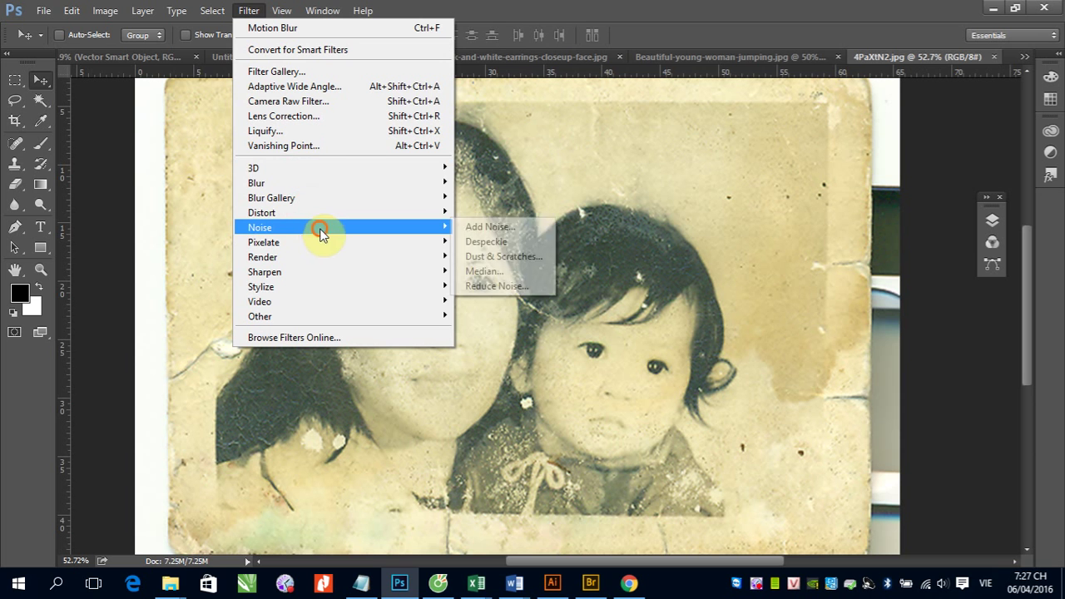
pyautogui.click(500, 243)
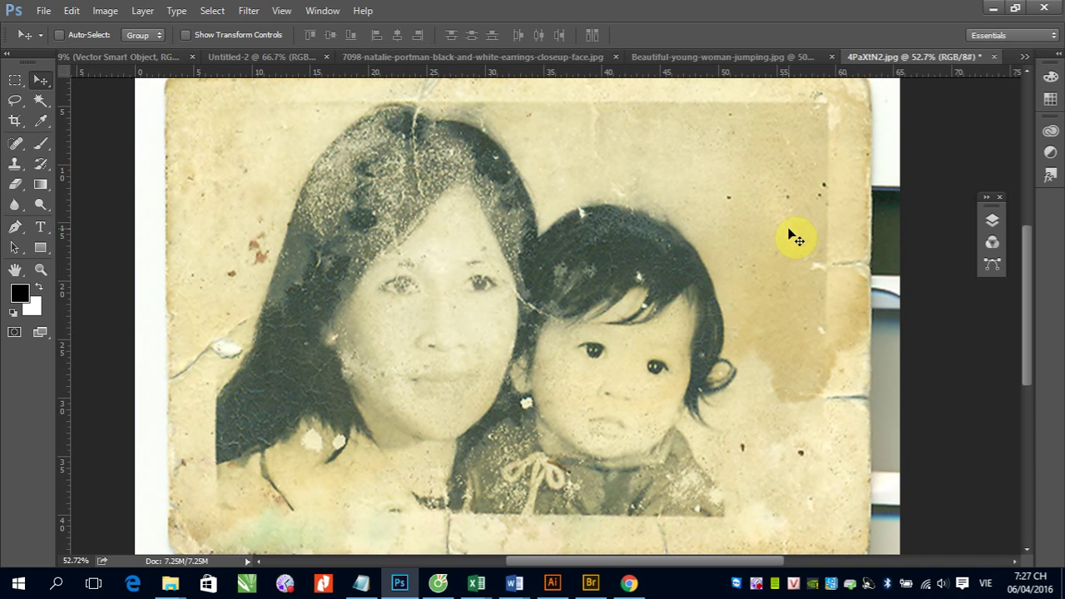
pyautogui.click(249, 10)
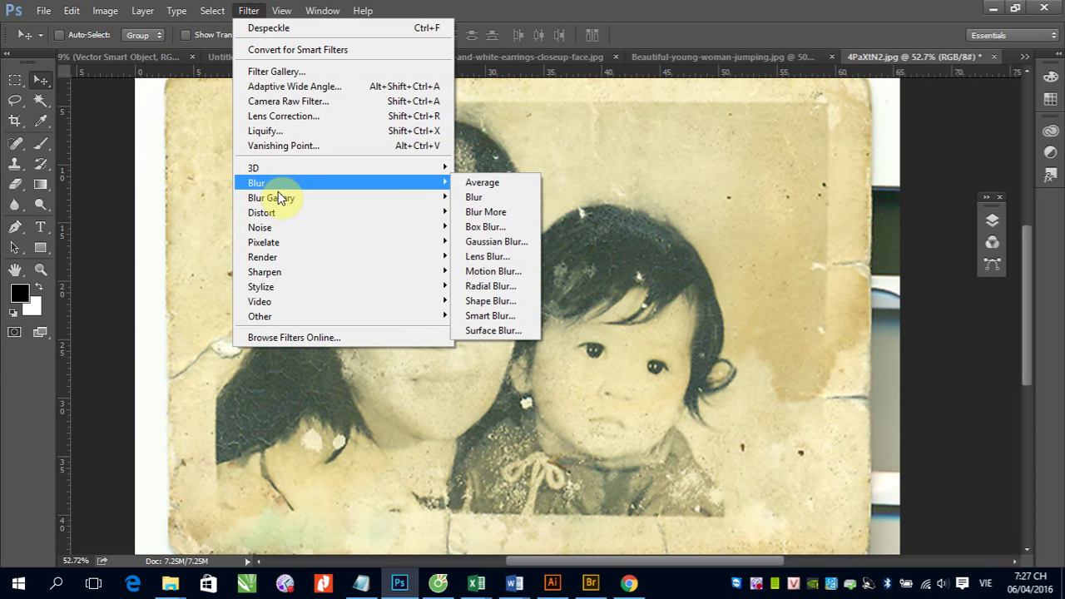
pyautogui.moveTo(275, 228)
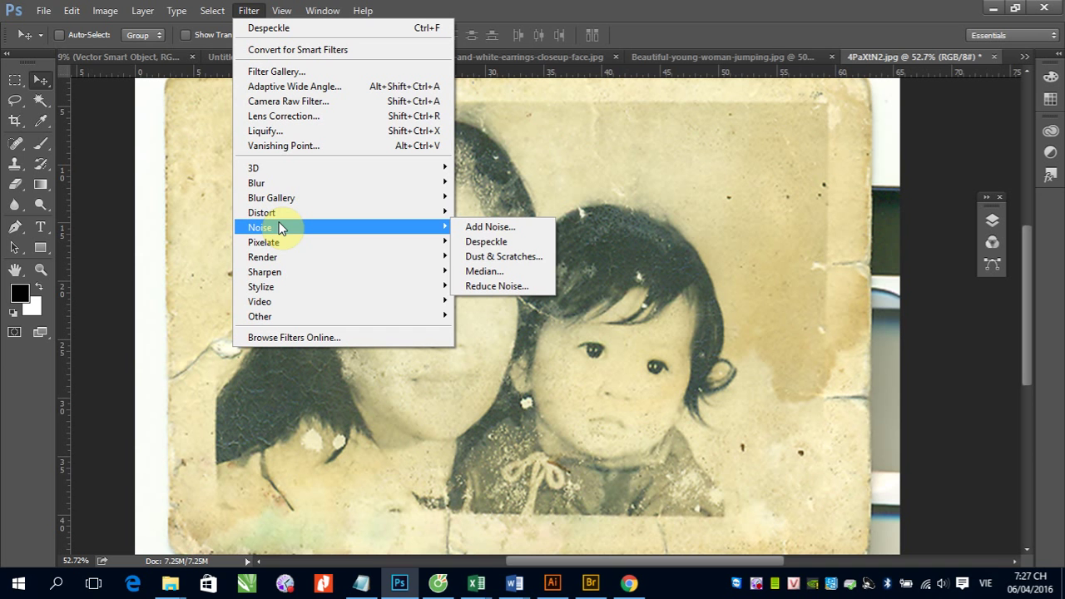
pyautogui.click(501, 257)
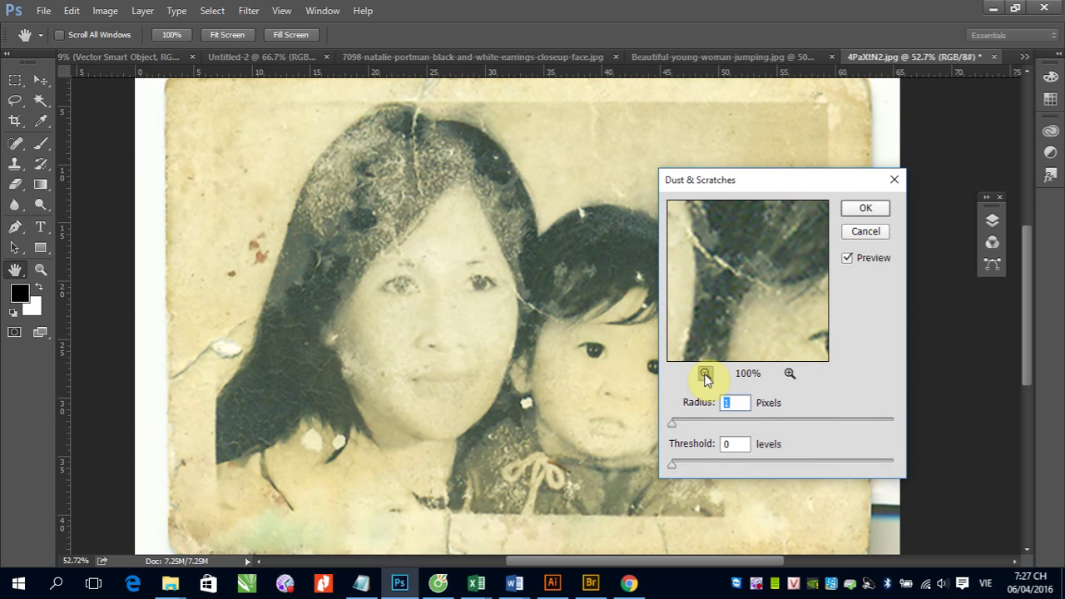
pyautogui.click(704, 376)
pyautogui.moveTo(730, 308); pyautogui.dragTo(815, 333)
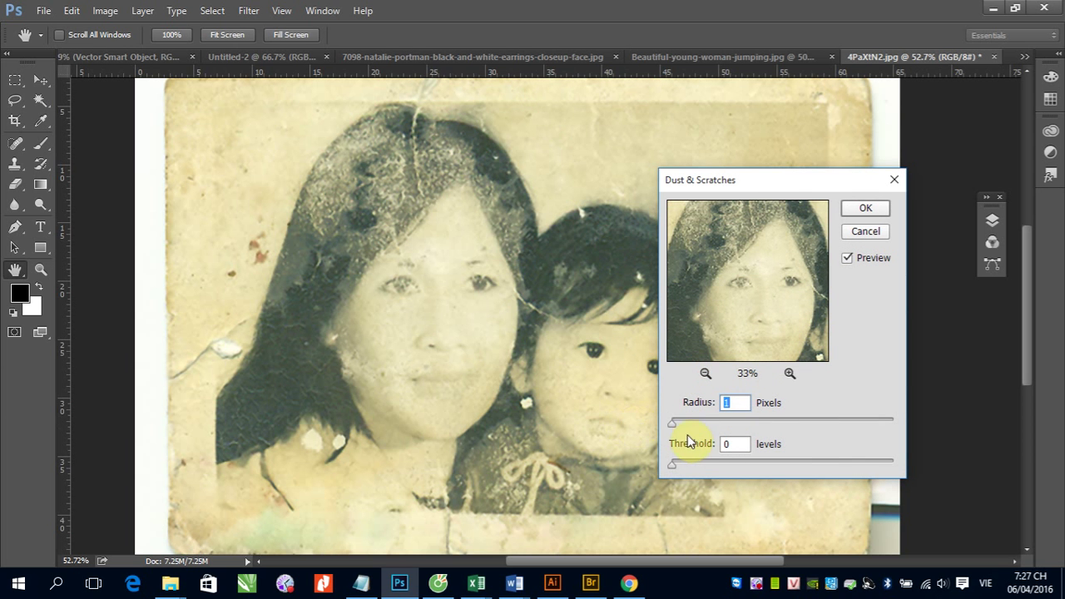
pyautogui.moveTo(673, 426); pyautogui.dragTo(715, 427)
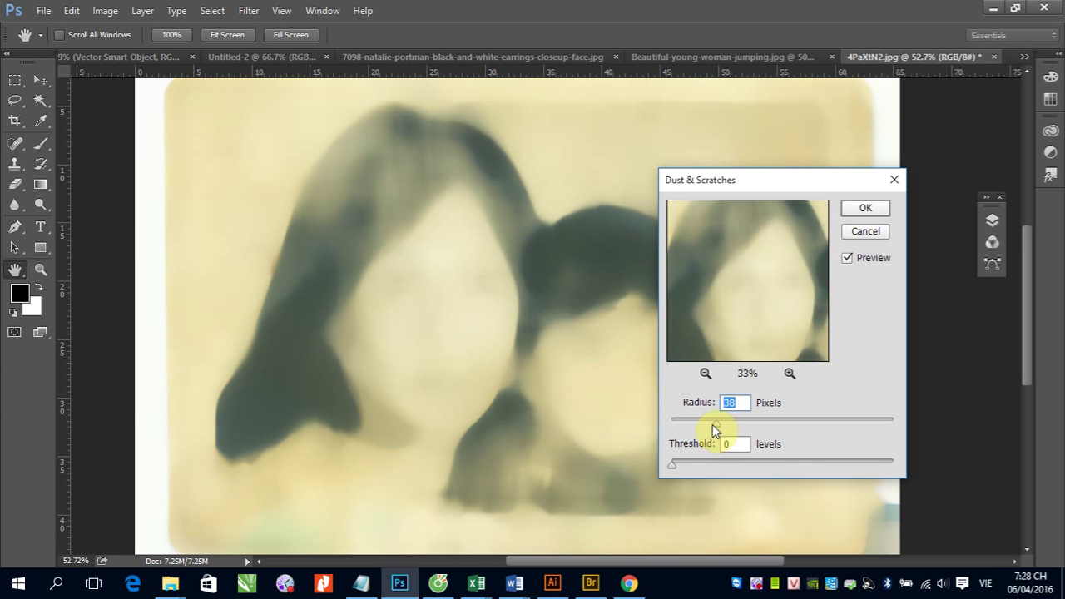
pyautogui.moveTo(706, 424); pyautogui.dragTo(677, 426)
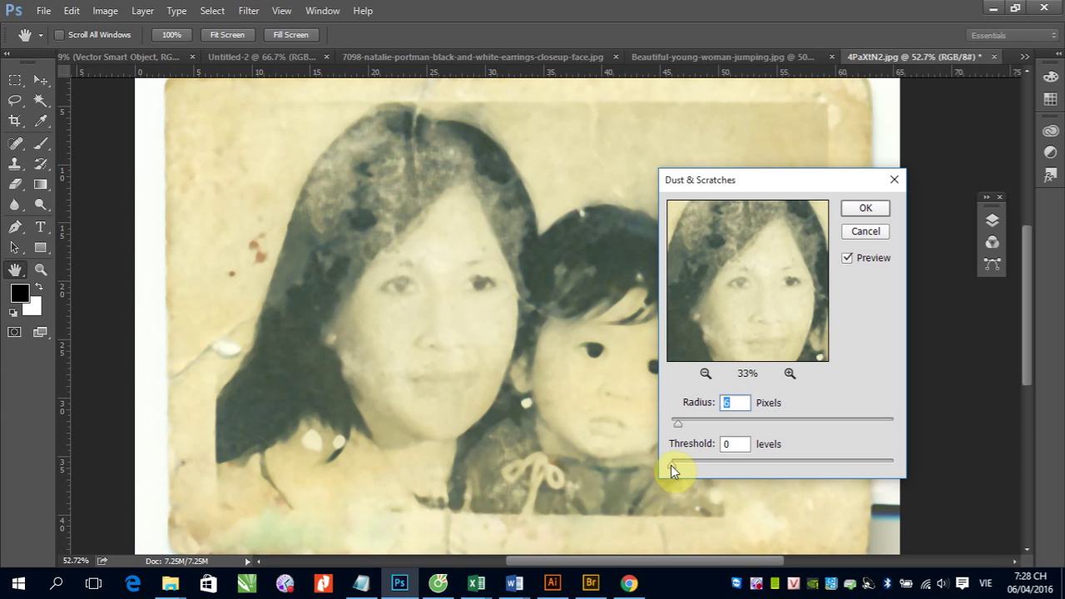
pyautogui.moveTo(671, 465)
pyautogui.mouseDown()
pyautogui.moveTo(751, 471)
pyautogui.moveTo(688, 468)
pyautogui.mouseUp()
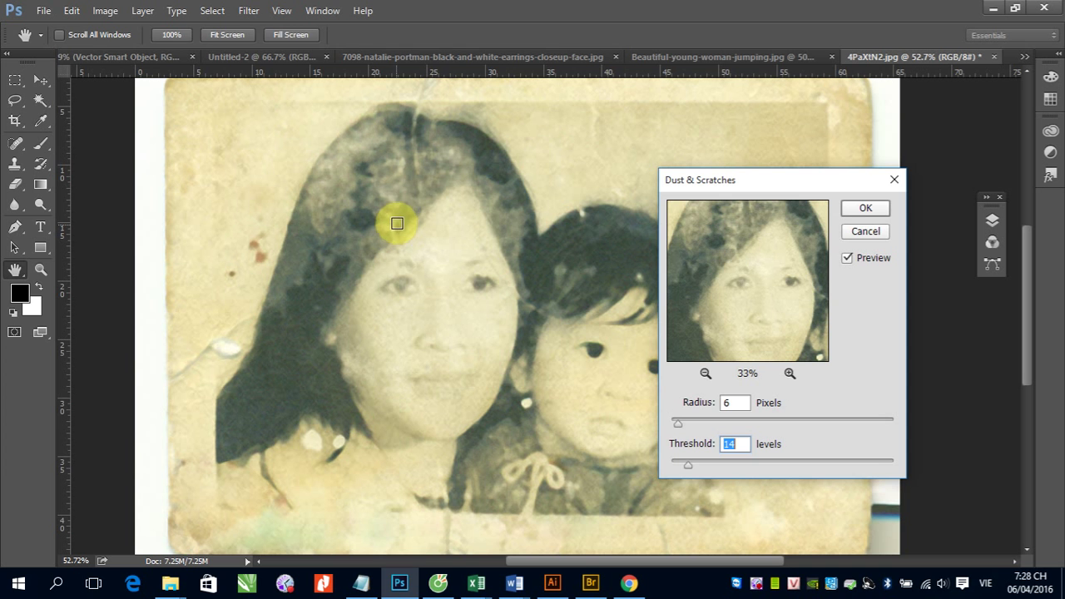
pyautogui.click(844, 234)
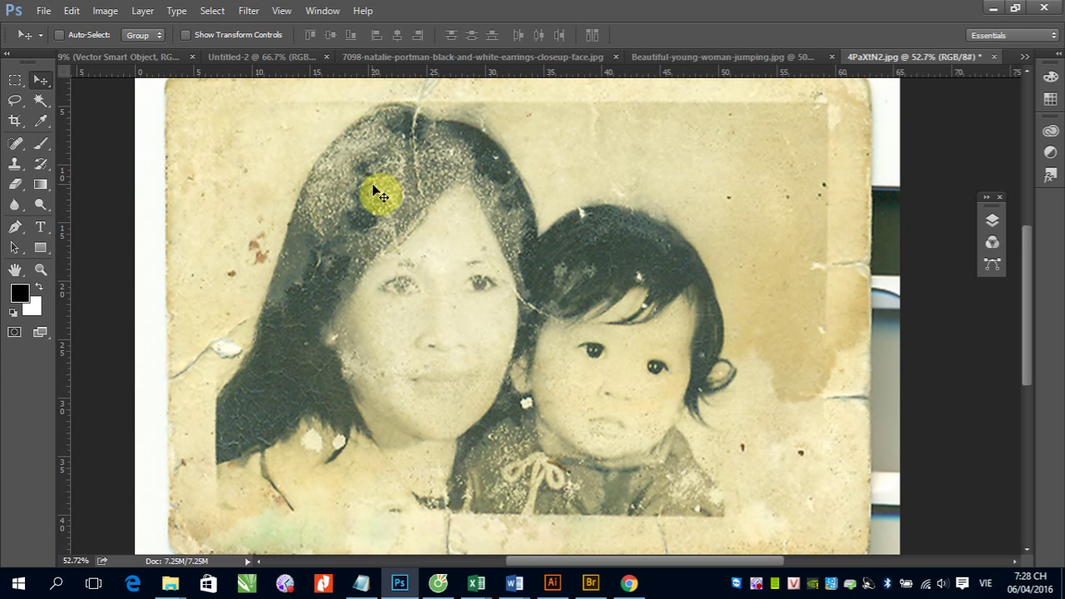
pyautogui.click(255, 15)
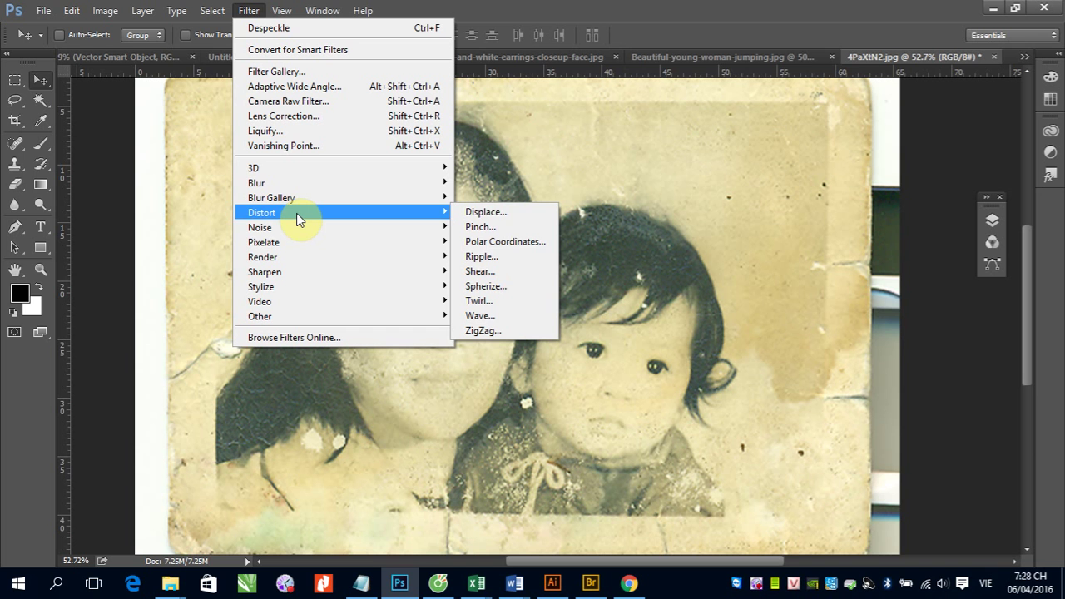
pyautogui.moveTo(259, 227)
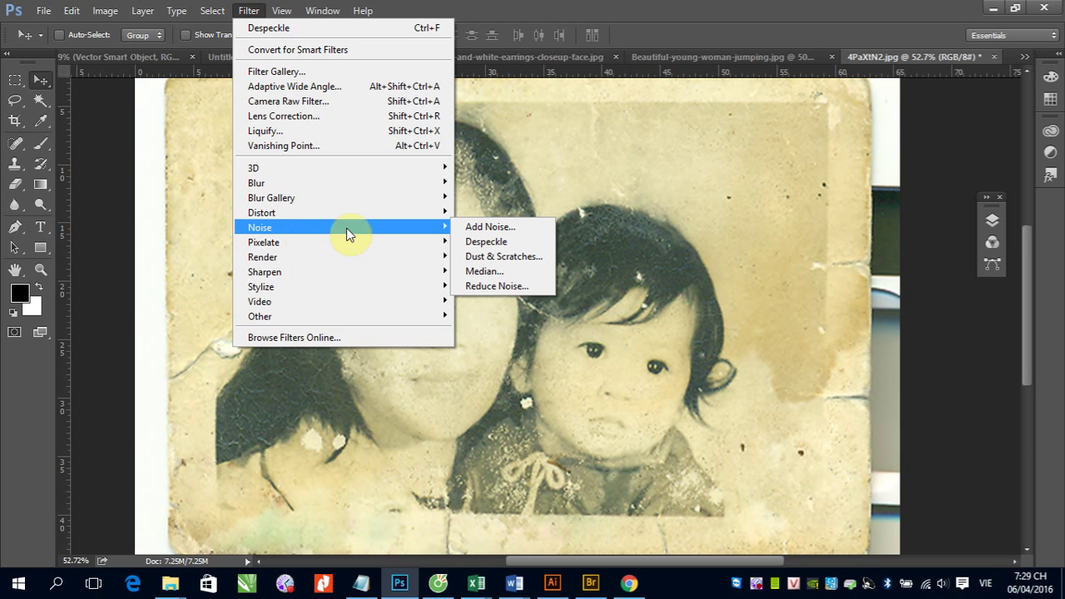
pyautogui.click(512, 288)
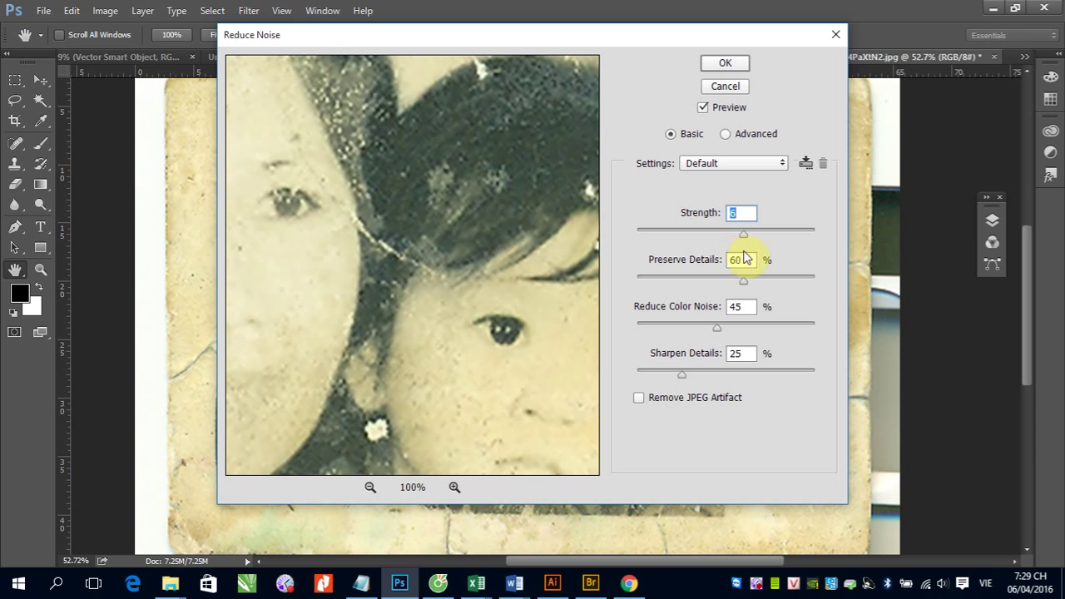
pyautogui.moveTo(743, 233)
pyautogui.mouseDown()
pyautogui.moveTo(670, 239)
pyautogui.moveTo(730, 243)
pyautogui.mouseUp()
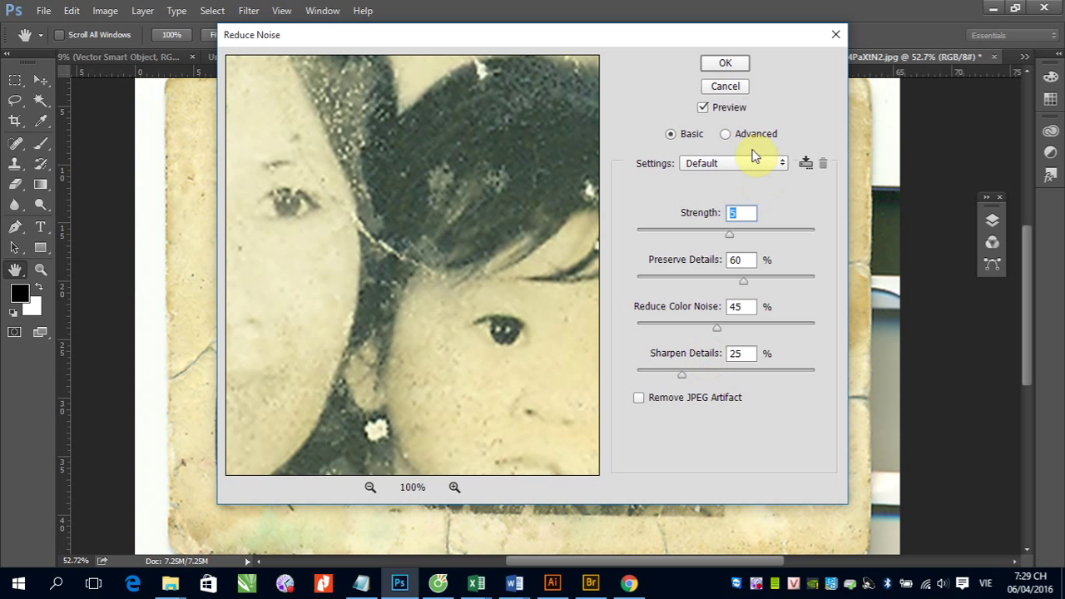
pyautogui.press('ctrl')
pyautogui.click(724, 87)
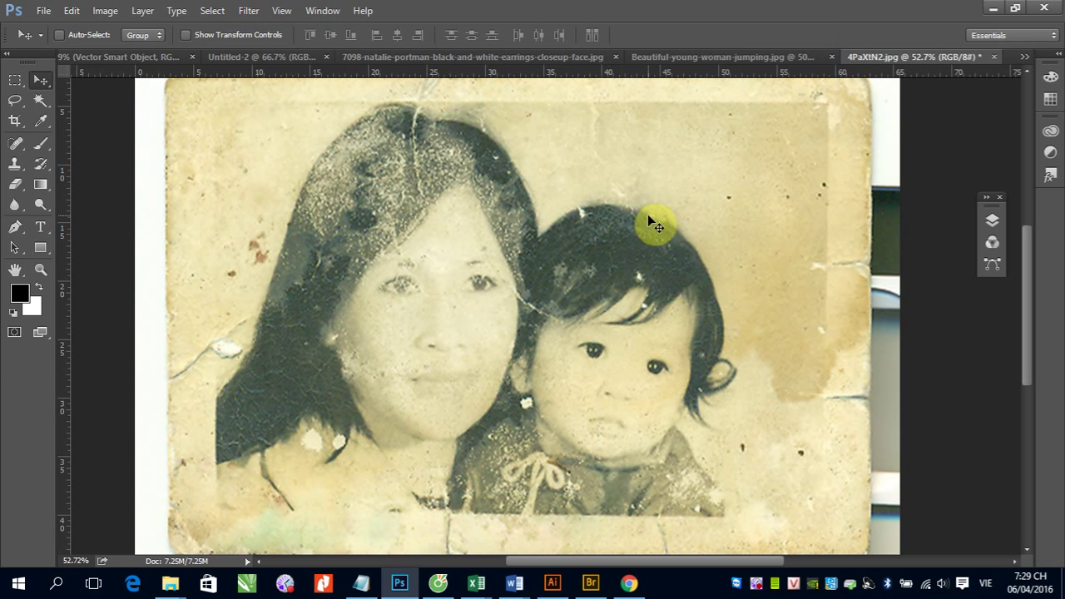
pyautogui.click(247, 14)
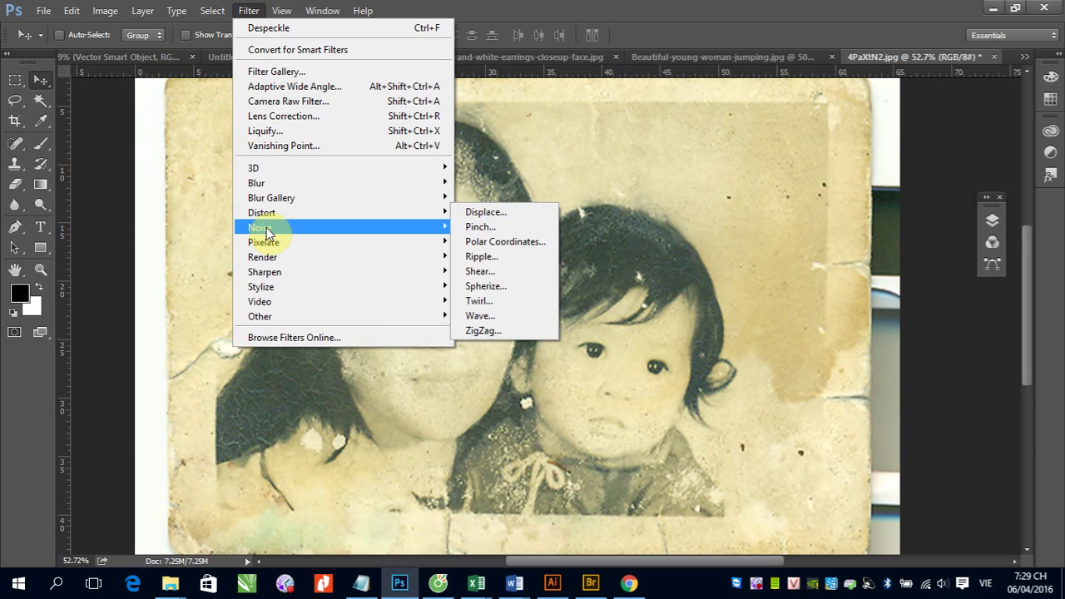
pyautogui.moveTo(260, 227)
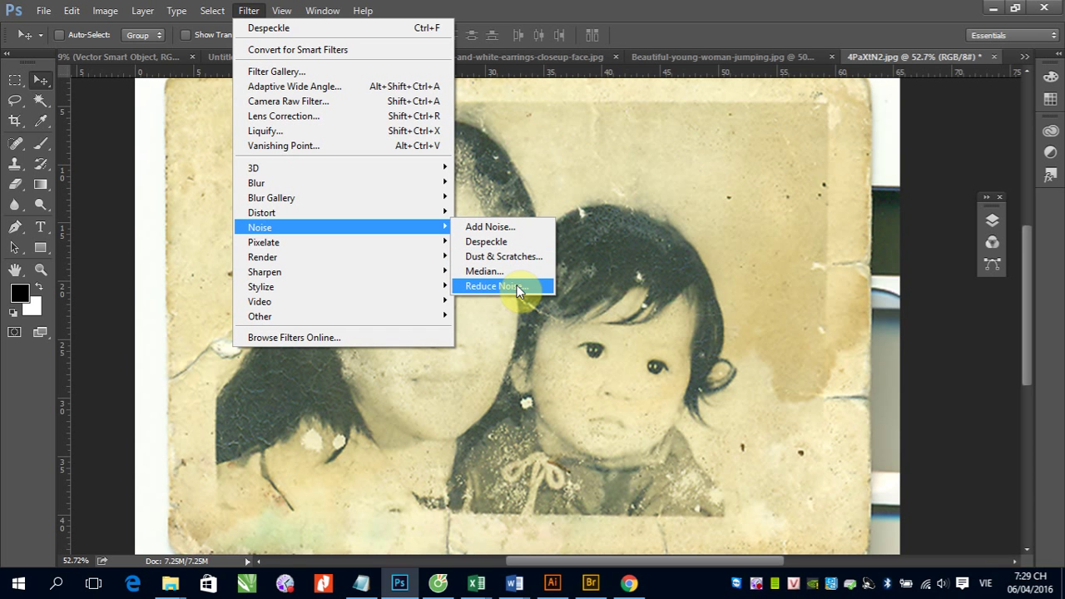
pyautogui.click(518, 287)
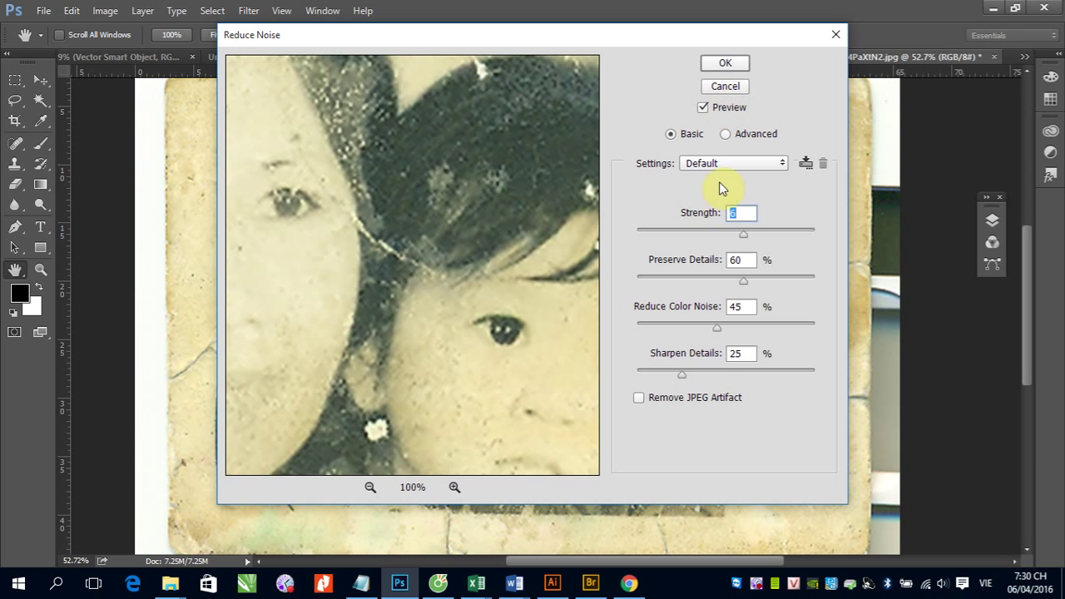
pyautogui.moveTo(745, 285); pyautogui.dragTo(673, 289)
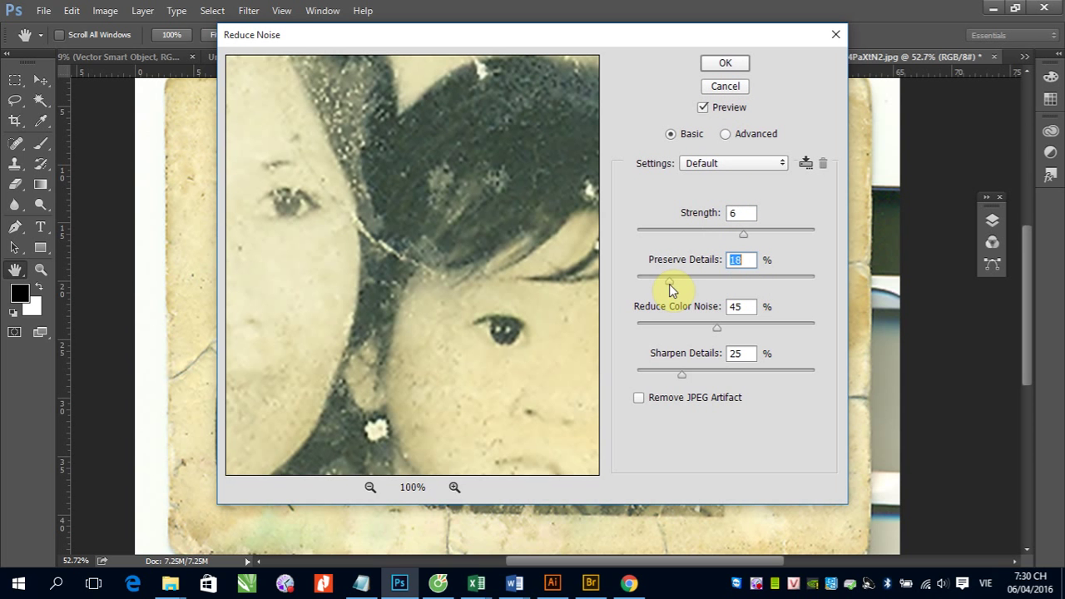
pyautogui.moveTo(715, 329); pyautogui.dragTo(652, 329)
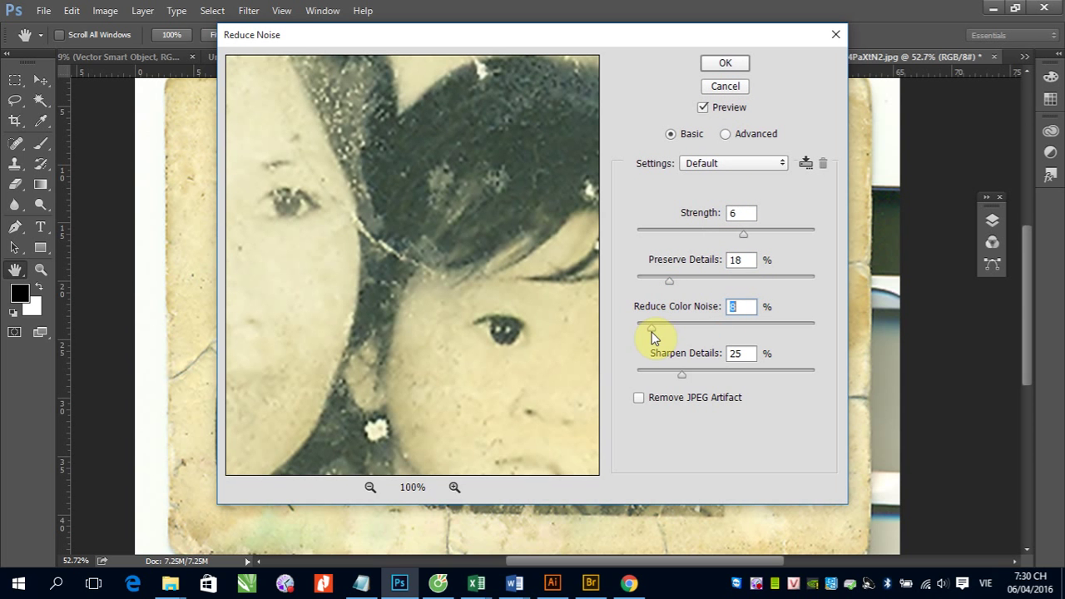
pyautogui.moveTo(679, 375); pyautogui.dragTo(637, 376)
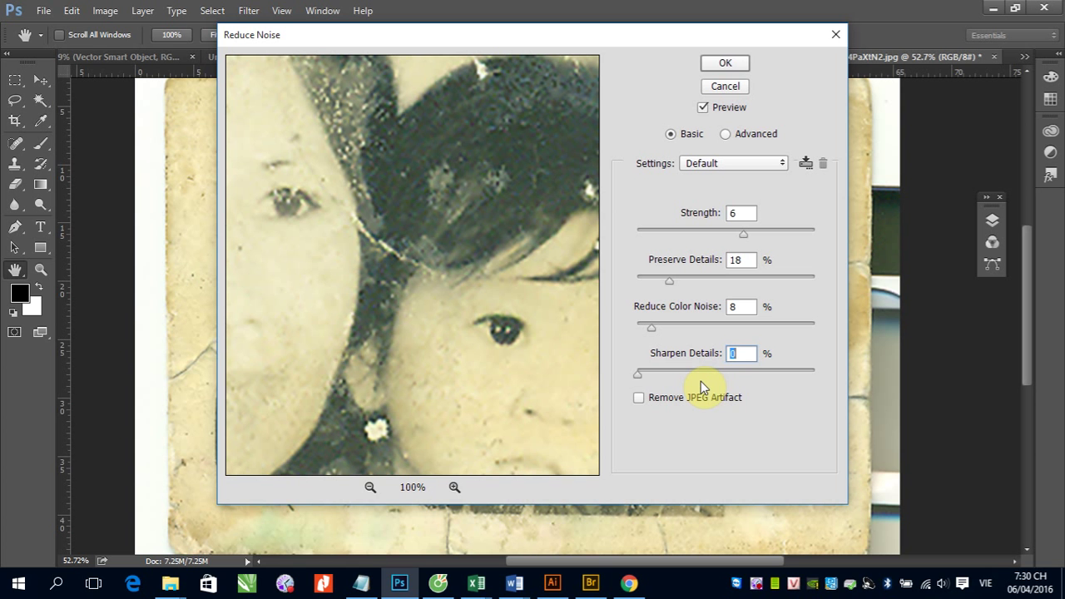
pyautogui.click(721, 87)
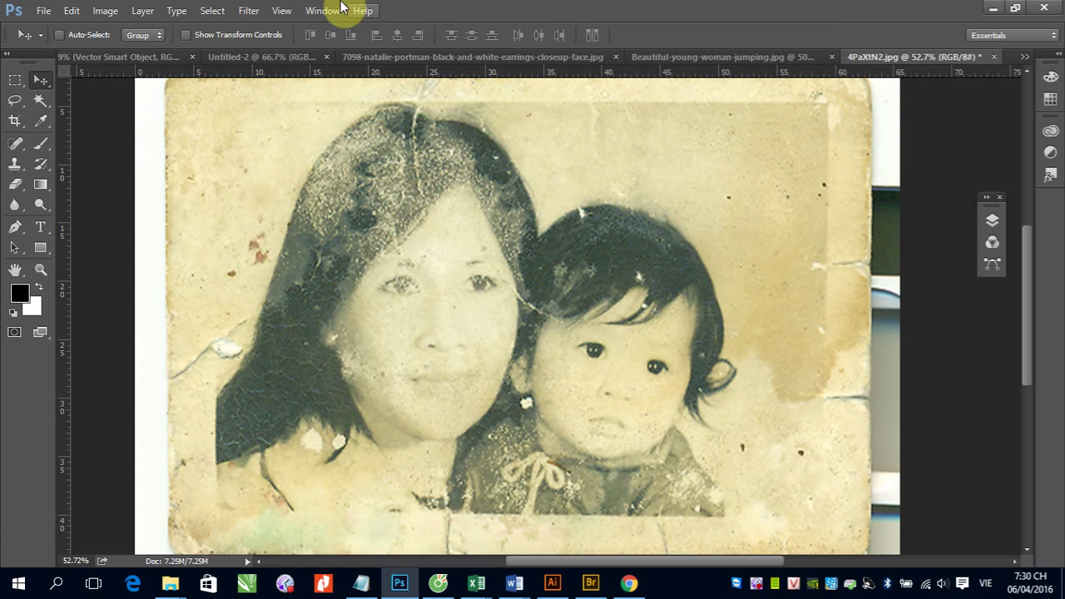
pyautogui.click(249, 10)
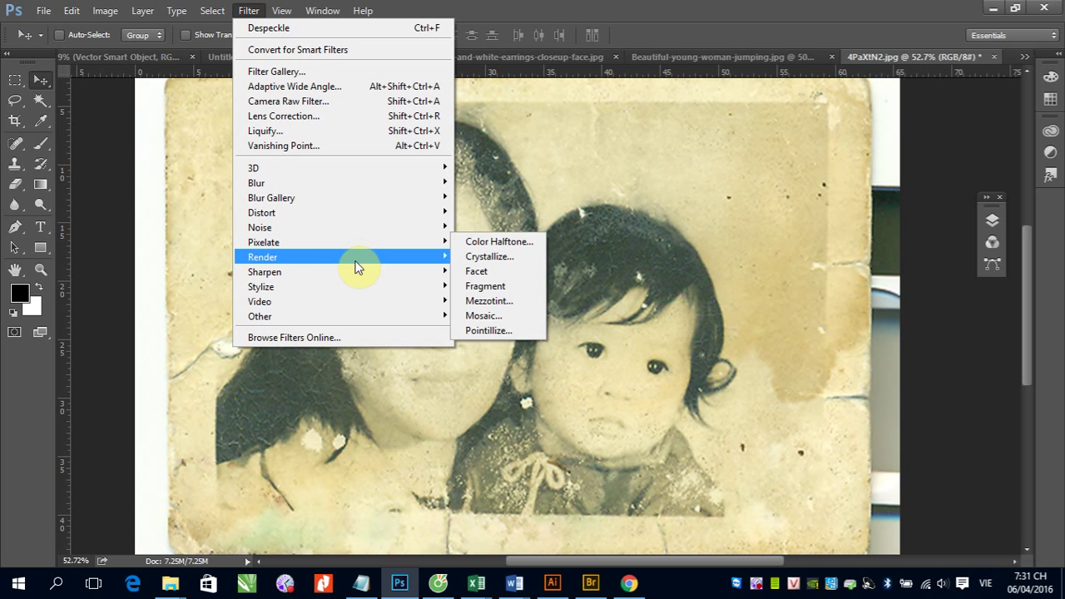
pyautogui.moveTo(263, 257)
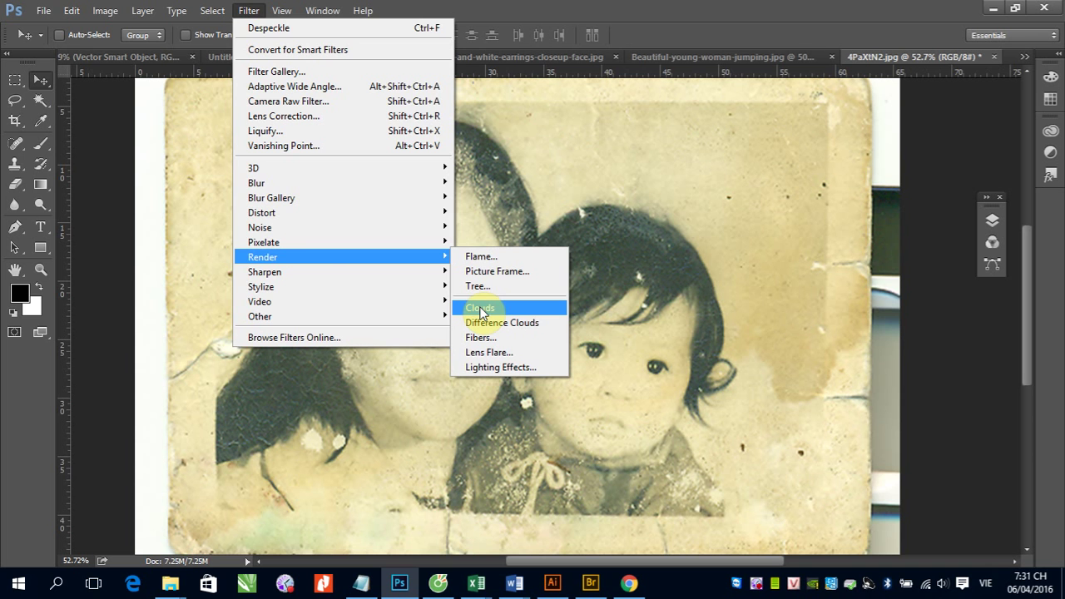
pyautogui.click(716, 276)
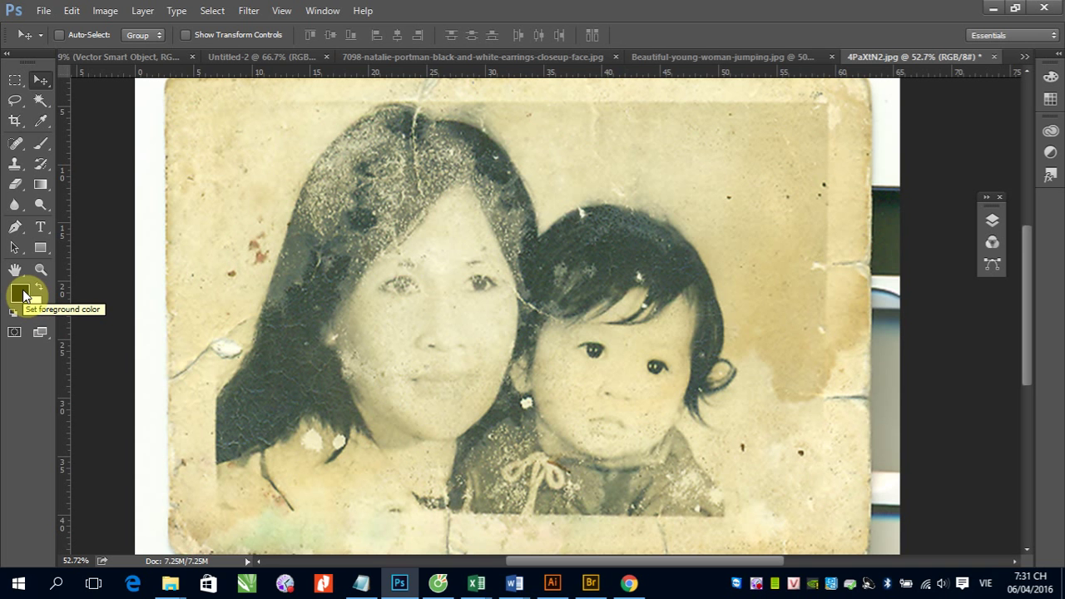
# - Reset to default colours and pick blue #2807f1 as the foreground colour
pyautogui.press('d')
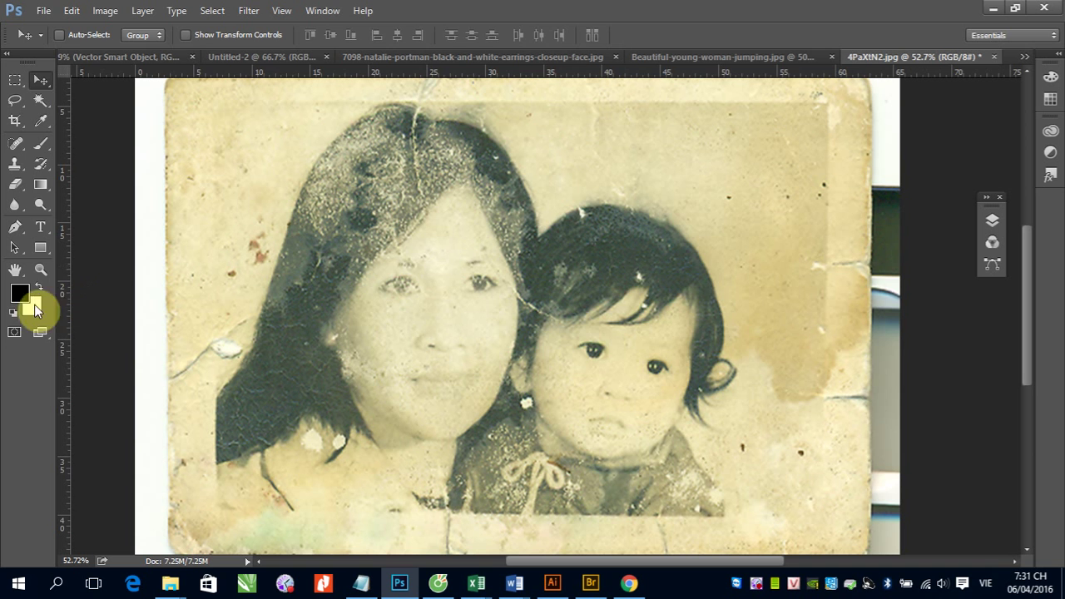
pyautogui.click(20, 294)
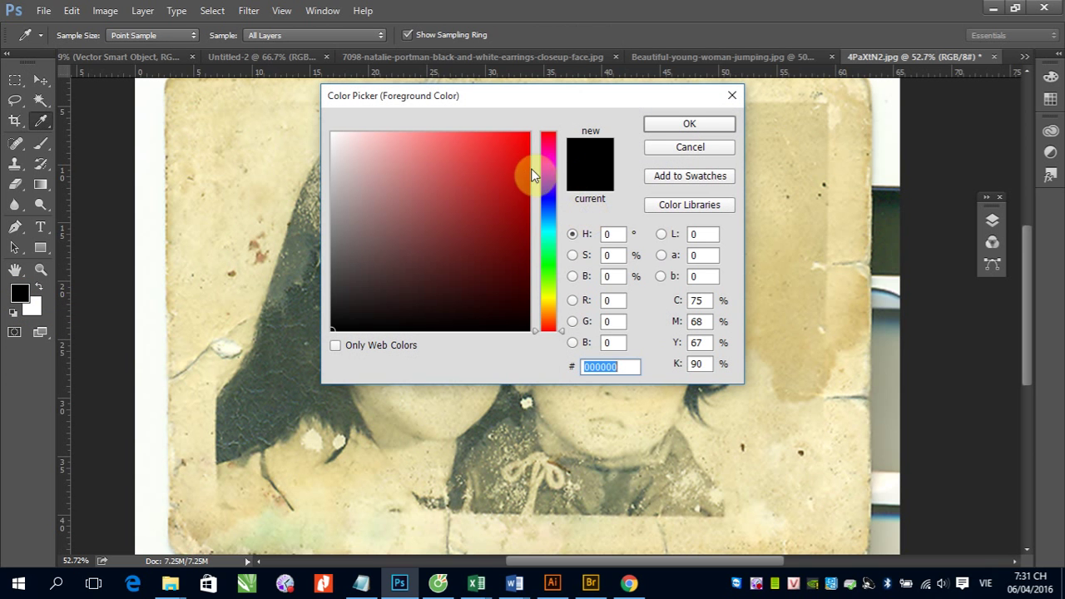
pyautogui.click(548, 194)
pyautogui.click(524, 143)
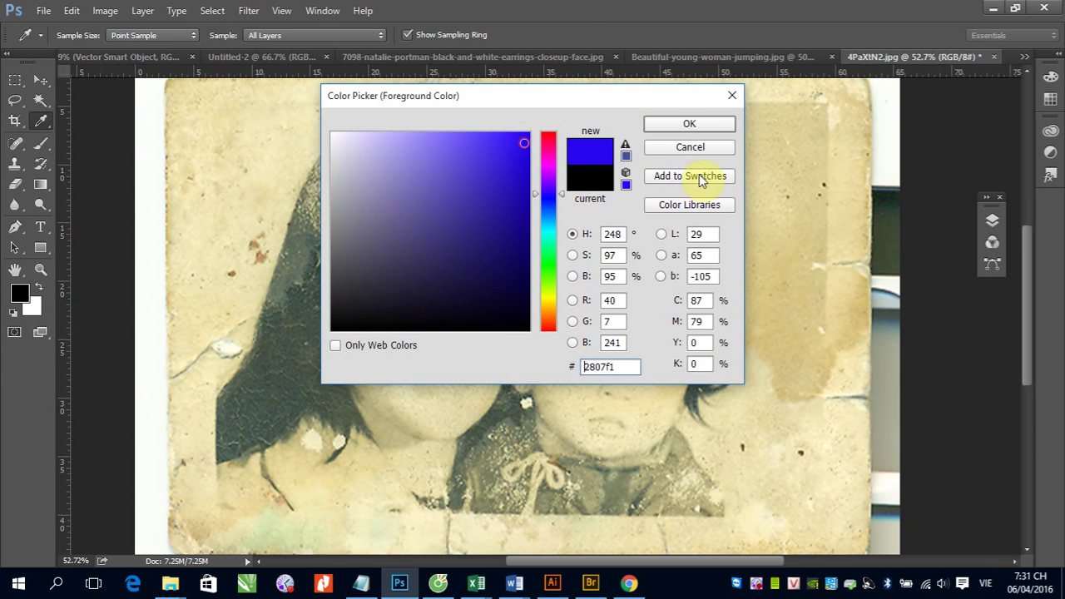
# - Confirm the #2807f1 foreground and render Clouds over the whole 4PaXtN2.jpg canvas
pyautogui.click(690, 125)
pyautogui.press('v')
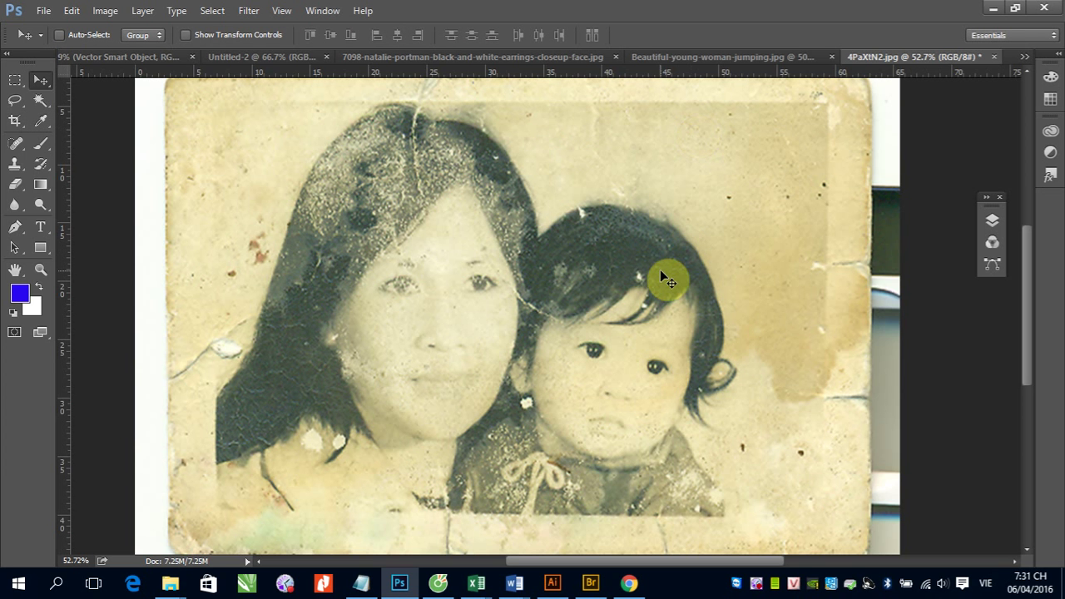
pyautogui.click(659, 278)
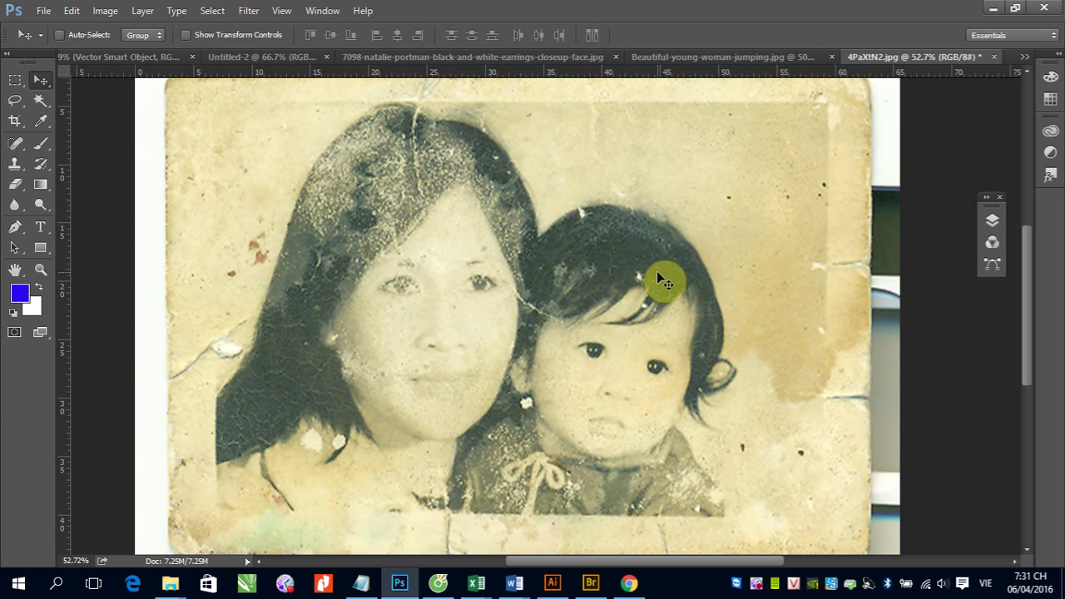
pyautogui.click(249, 11)
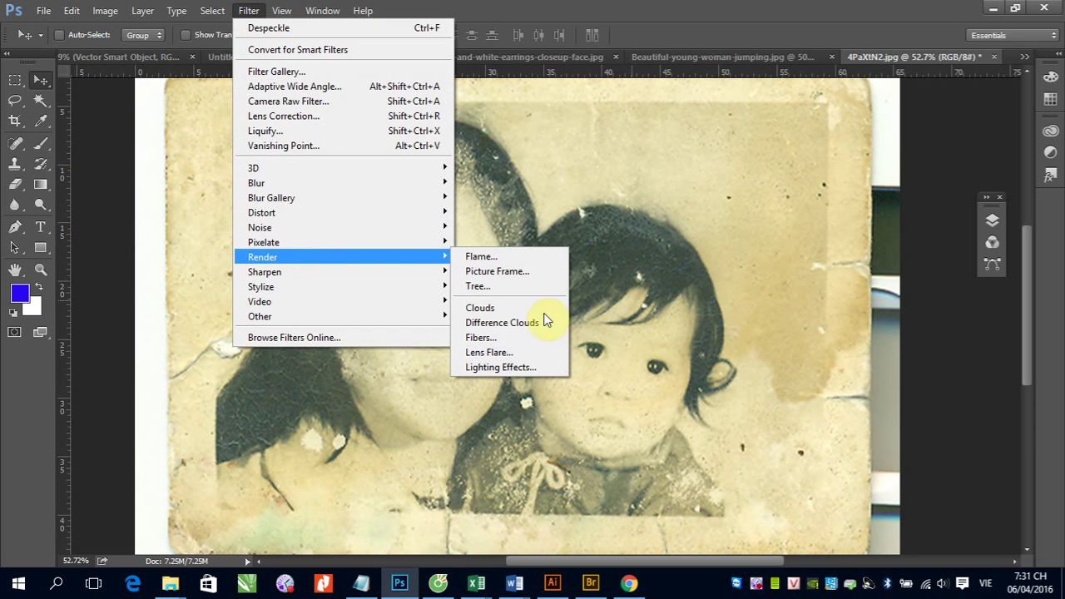
pyautogui.click(520, 309)
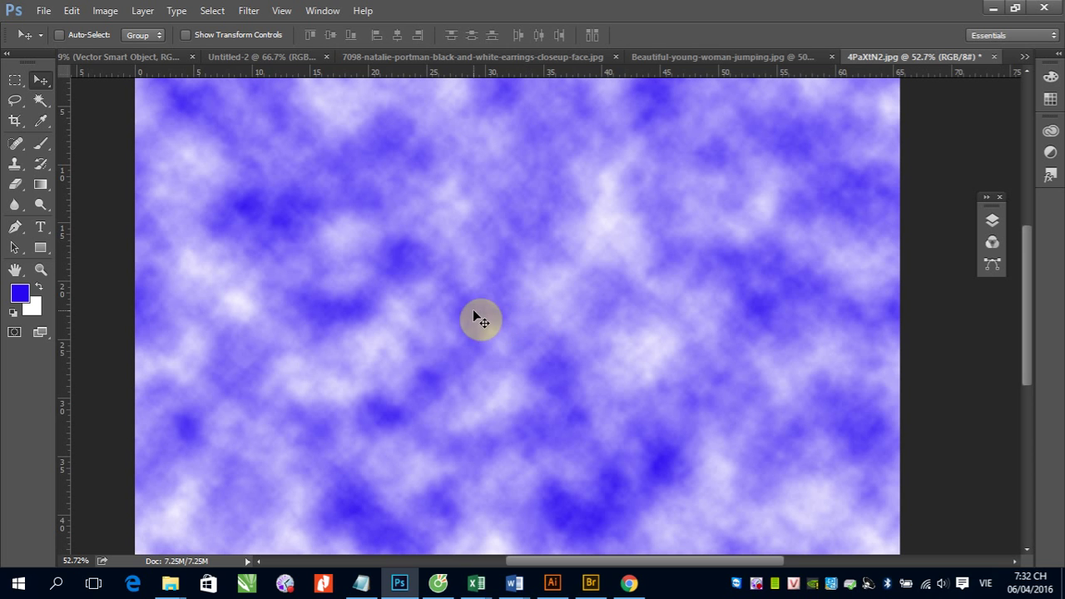
pyautogui.click(247, 11)
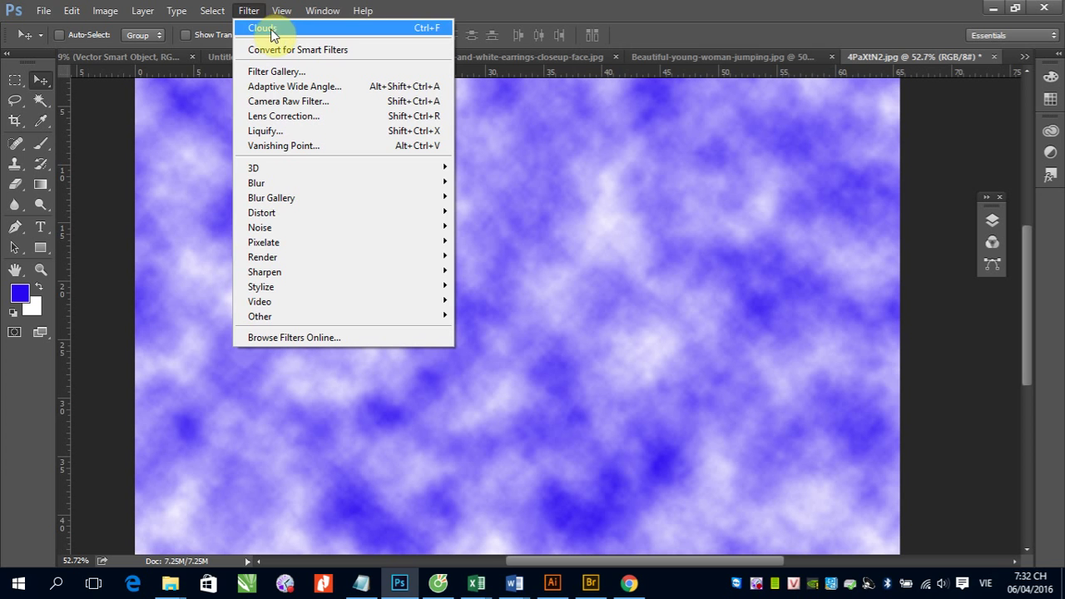
# - Render a fresh Clouds pattern from the Render filters
pyautogui.click(251, 12)
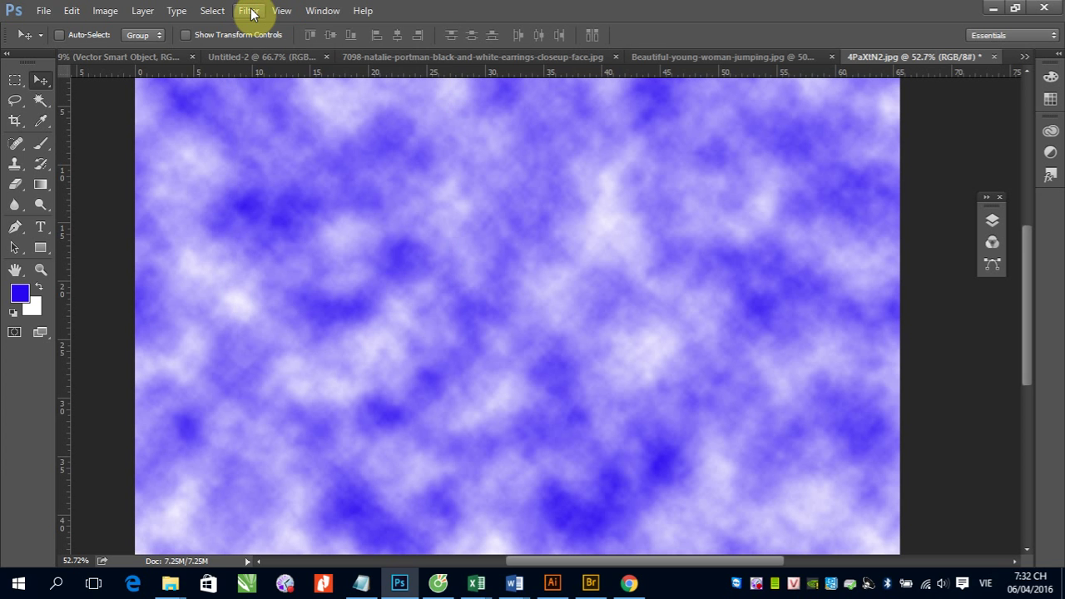
pyautogui.click(252, 12)
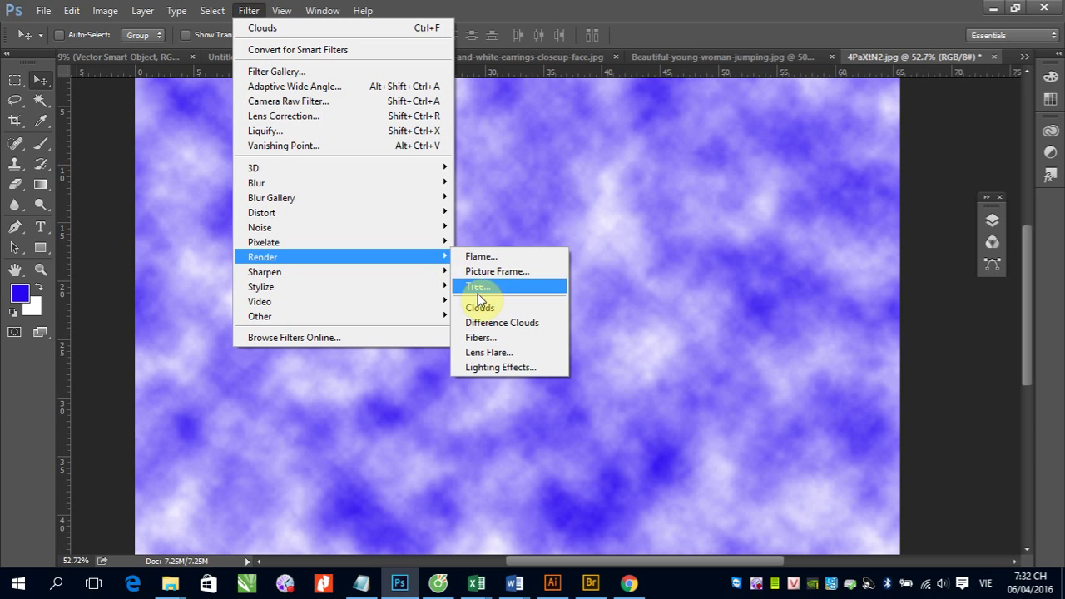
pyautogui.moveTo(262, 257)
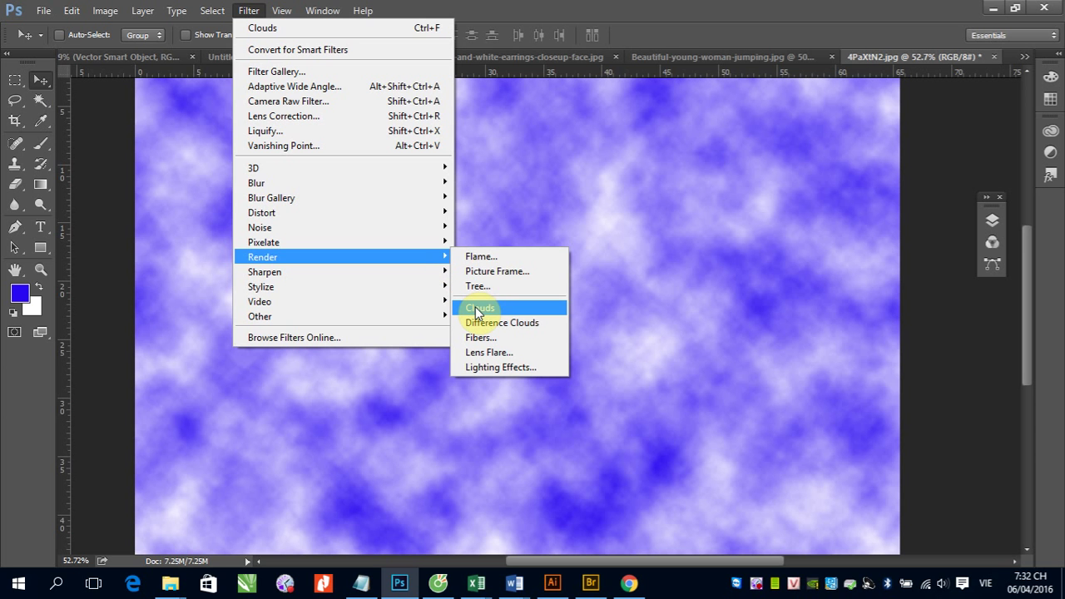
pyautogui.click(479, 309)
pyautogui.click(281, 10)
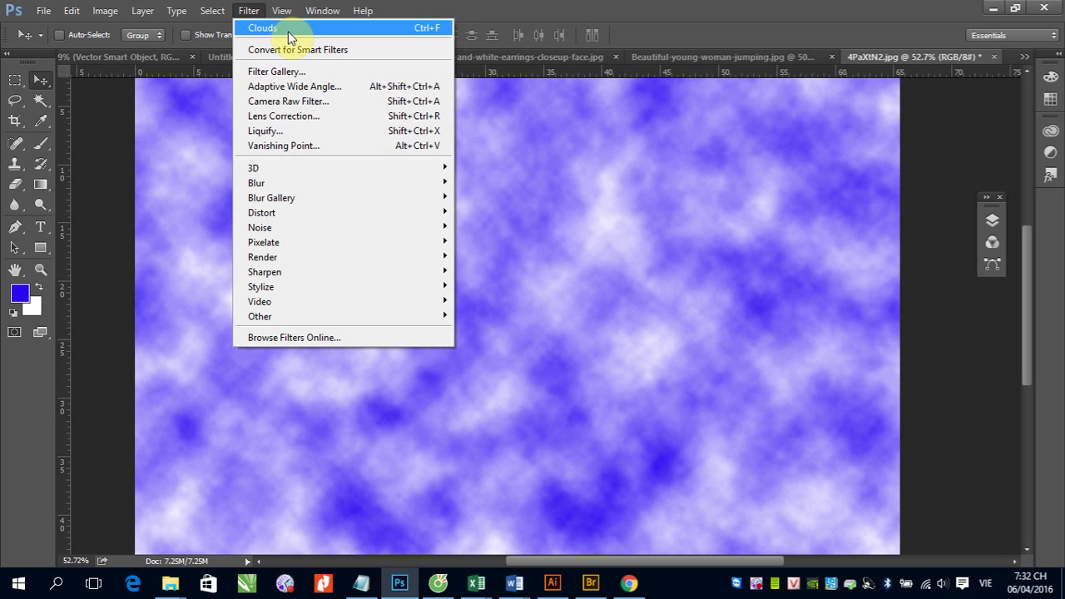
pyautogui.click(525, 11)
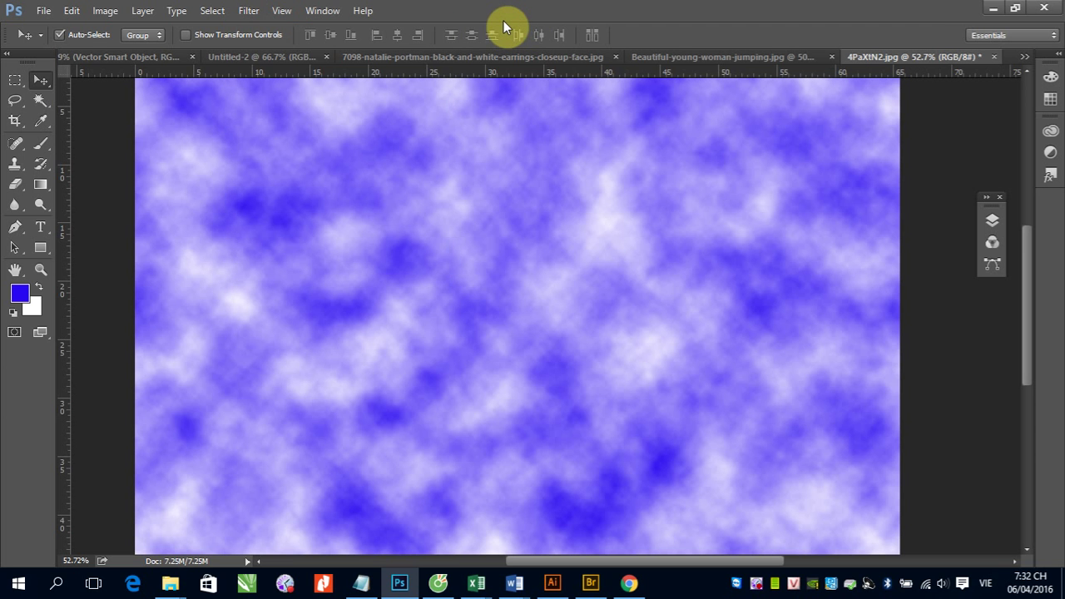
# - Re-run Clouds four times with Ctrl+F for new random cloud layouts
pyautogui.hotkey('ctrl', 'f')
pyautogui.hotkey('ctrl', 'f')
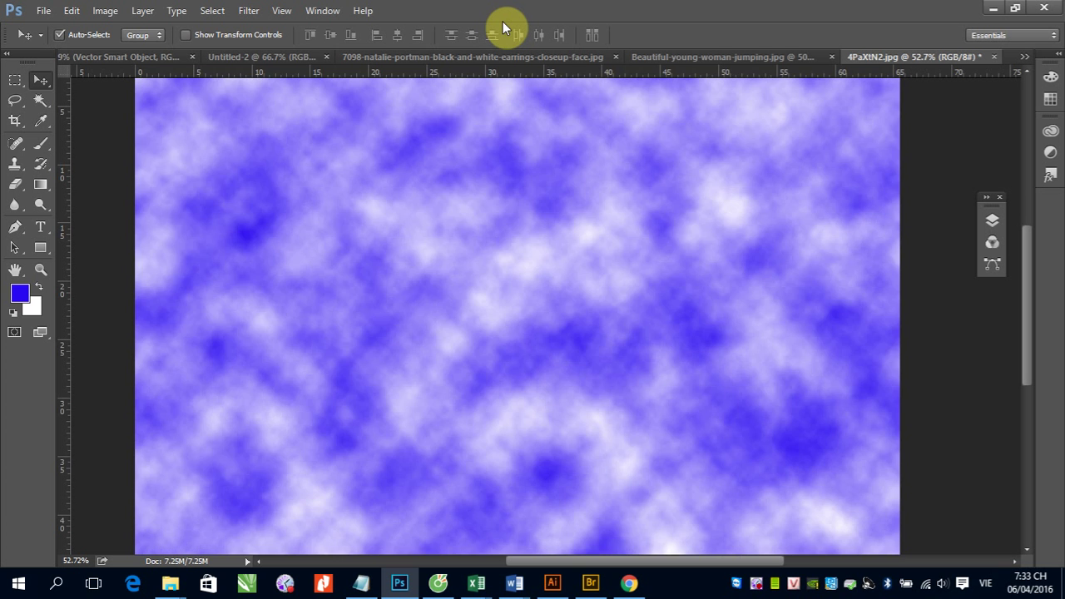
pyautogui.hotkey('ctrl', 'f')
pyautogui.hotkey('ctrl', 'f')
pyautogui.hotkey('ctrl', 'f')
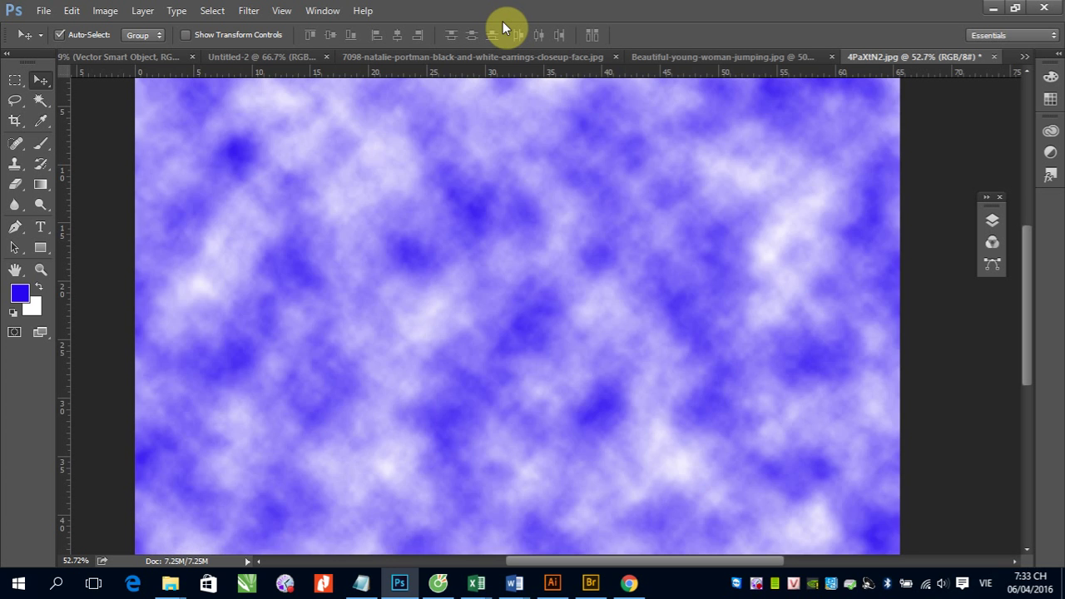
pyautogui.hotkey('ctrl', 'f')
pyautogui.hotkey('ctrl', 'f')
pyautogui.hotkey('ctrl', 'f')
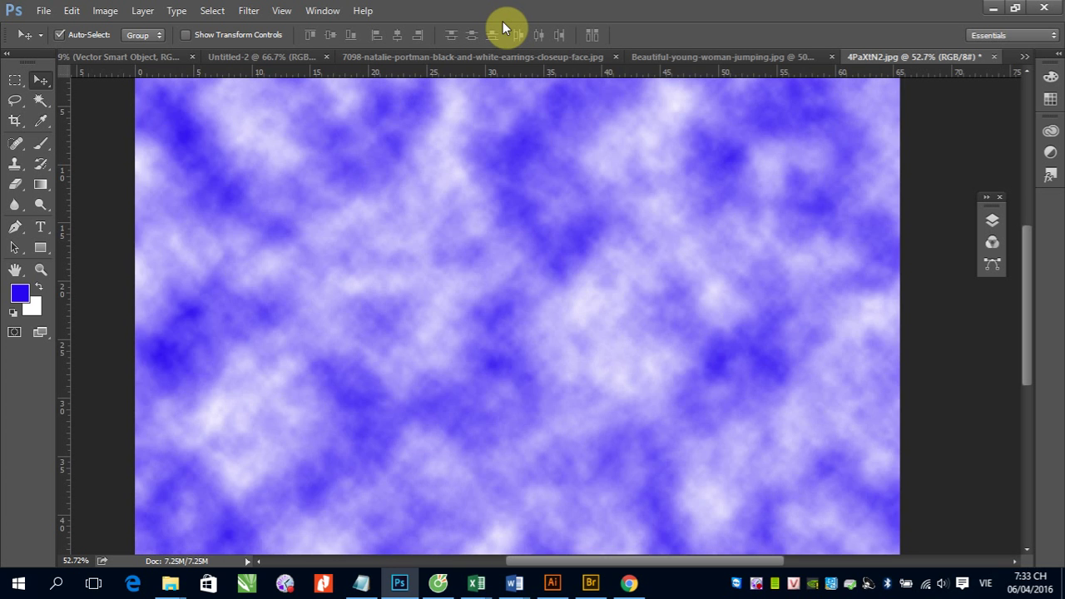
pyautogui.hotkey('ctrl', 'f')
pyautogui.hotkey('ctrl', 'f')
pyautogui.hotkey('ctrl', 'f')
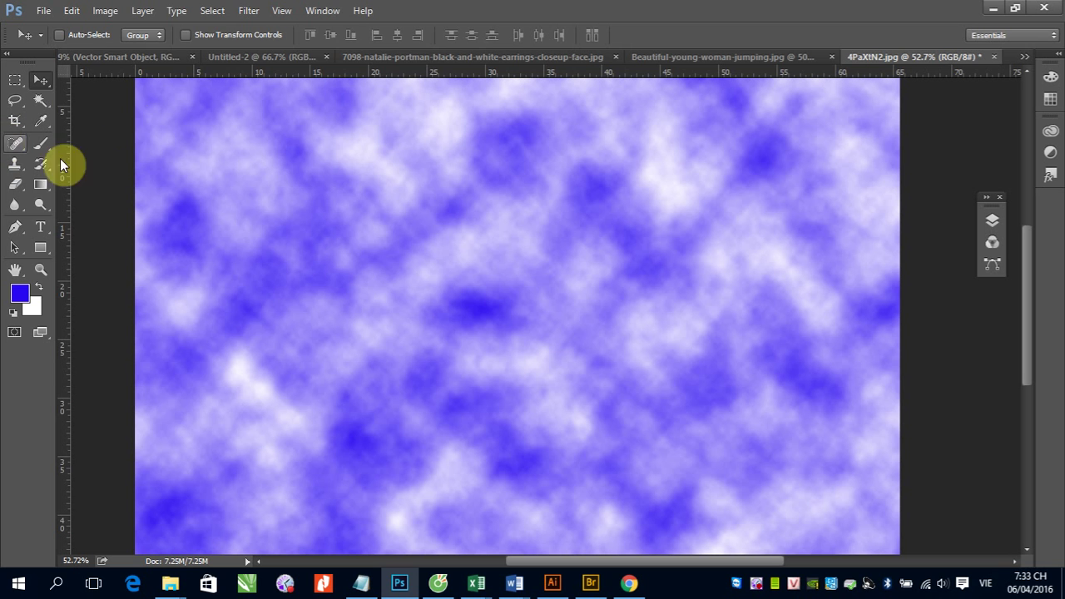
pyautogui.click(254, 12)
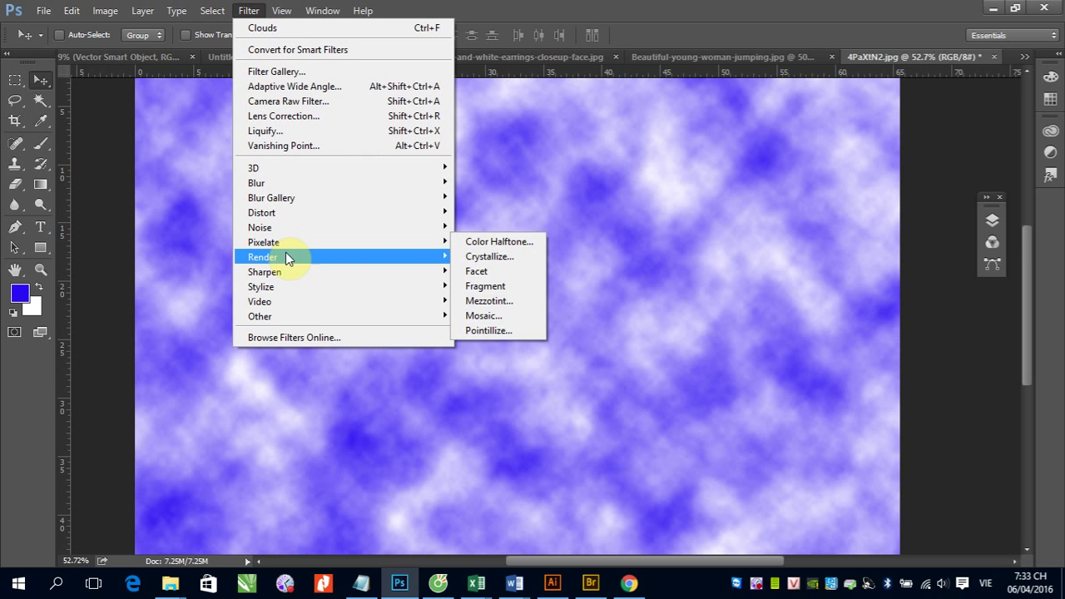
pyautogui.moveTo(263, 257)
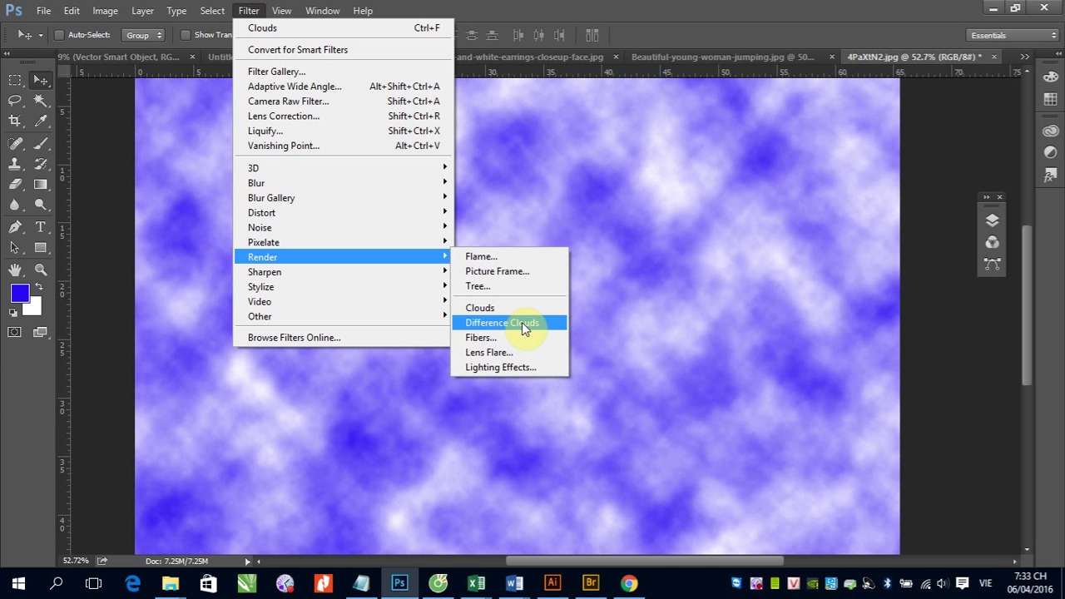
# - Apply Difference Clouds, try inverting it with Ctrl+I, then undo the inversion
pyautogui.click(524, 324)
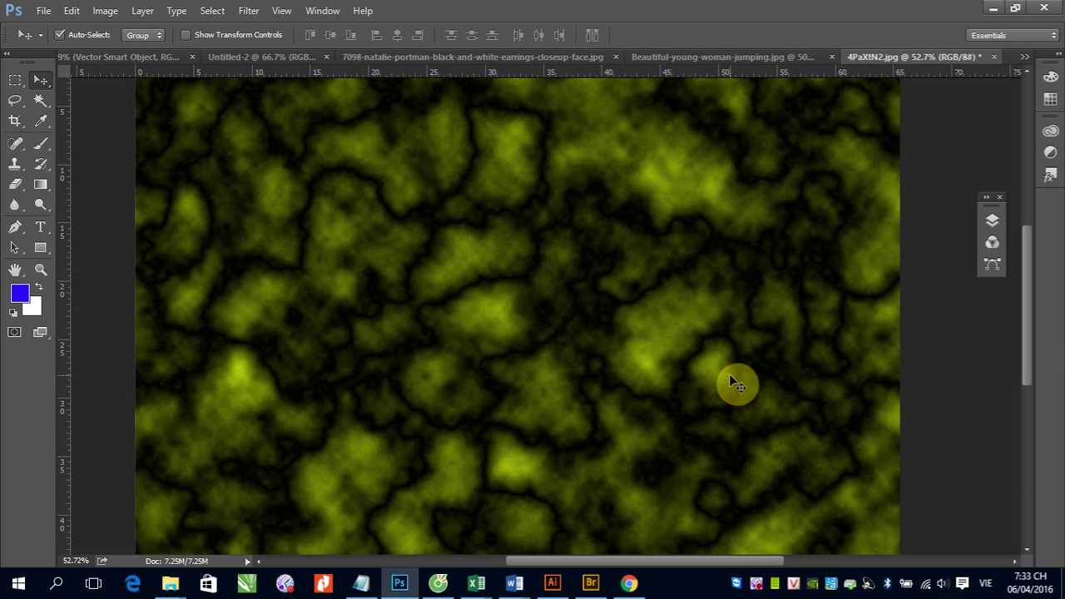
pyautogui.hotkey('ctrl', 'i')
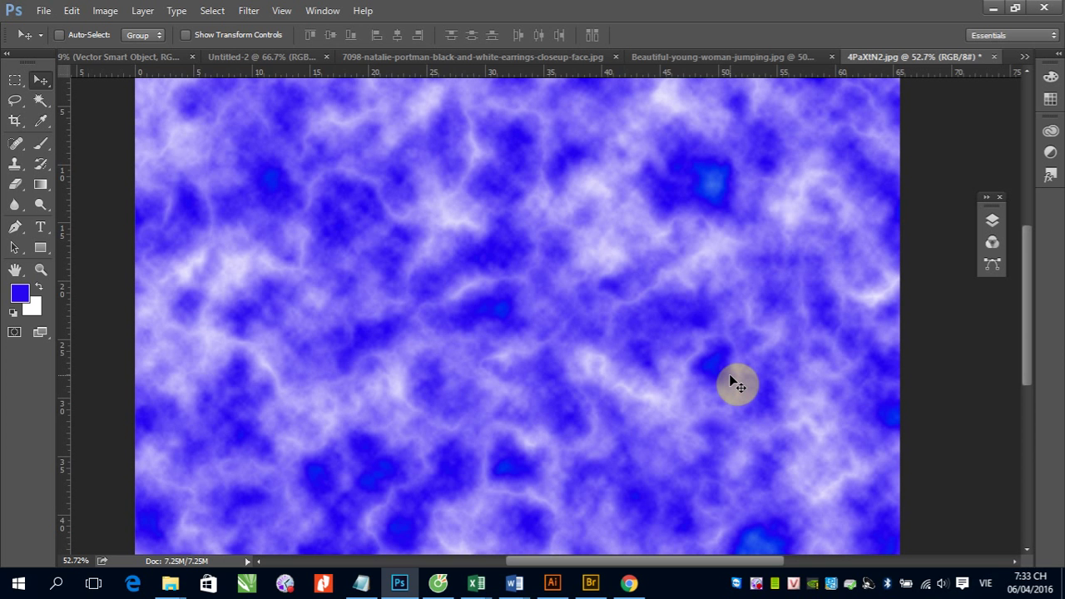
pyautogui.hotkey('ctrl', 'z')
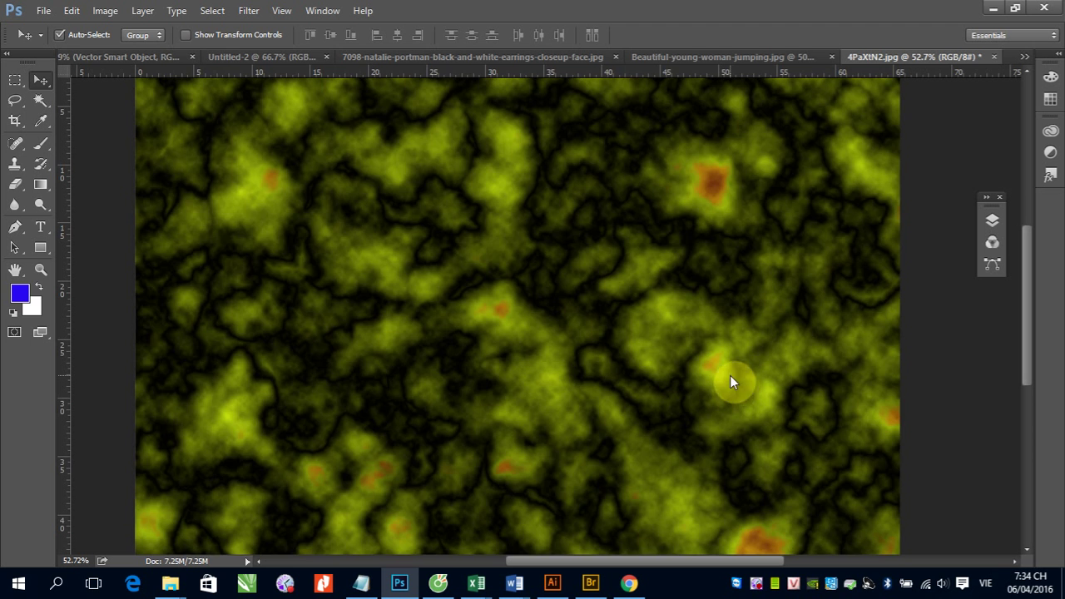
# - Repeat Difference Clouds three times with Ctrl+F for a denser marbled texture
pyautogui.hotkey('ctrl', 'f')
pyautogui.hotkey('ctrl', 'f')
pyautogui.hotkey('ctrl', 'f')
pyautogui.hotkey('ctrl', 'f')
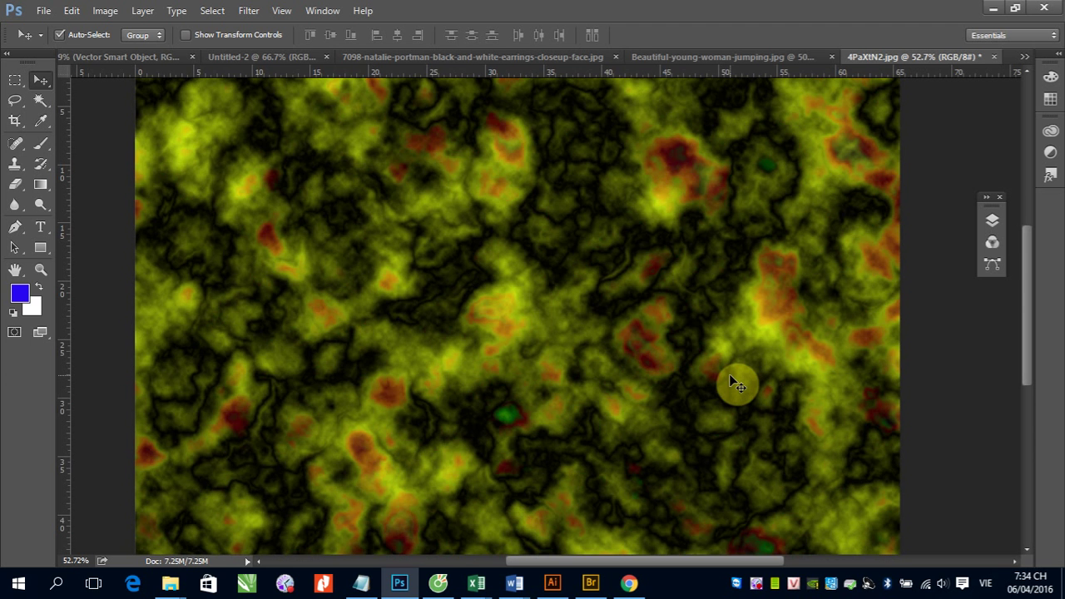
pyautogui.hotkey('ctrl', 'f')
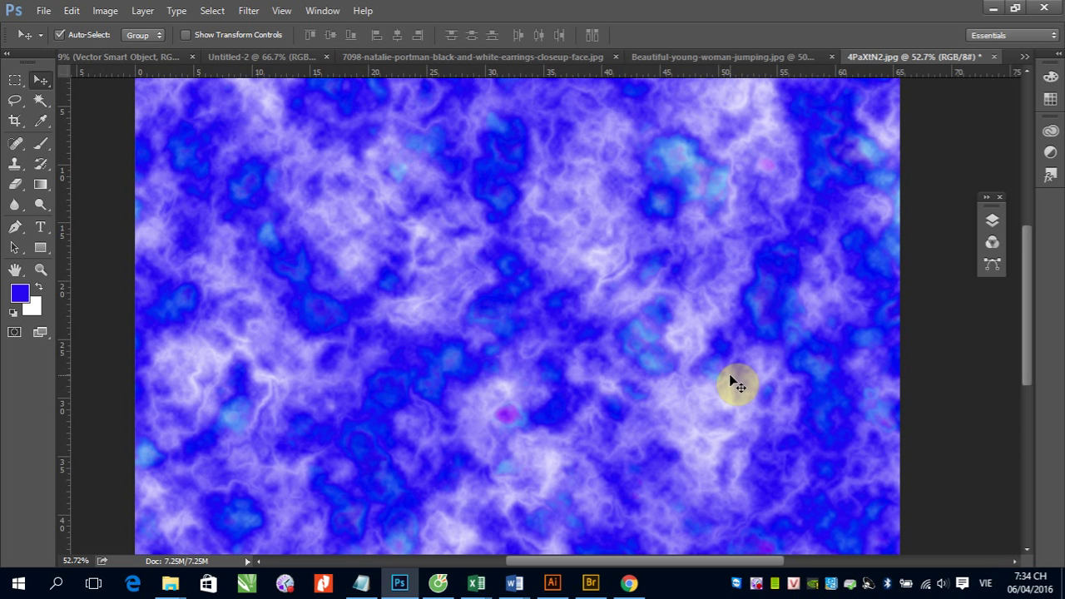
pyautogui.hotkey('ctrl', 'f')
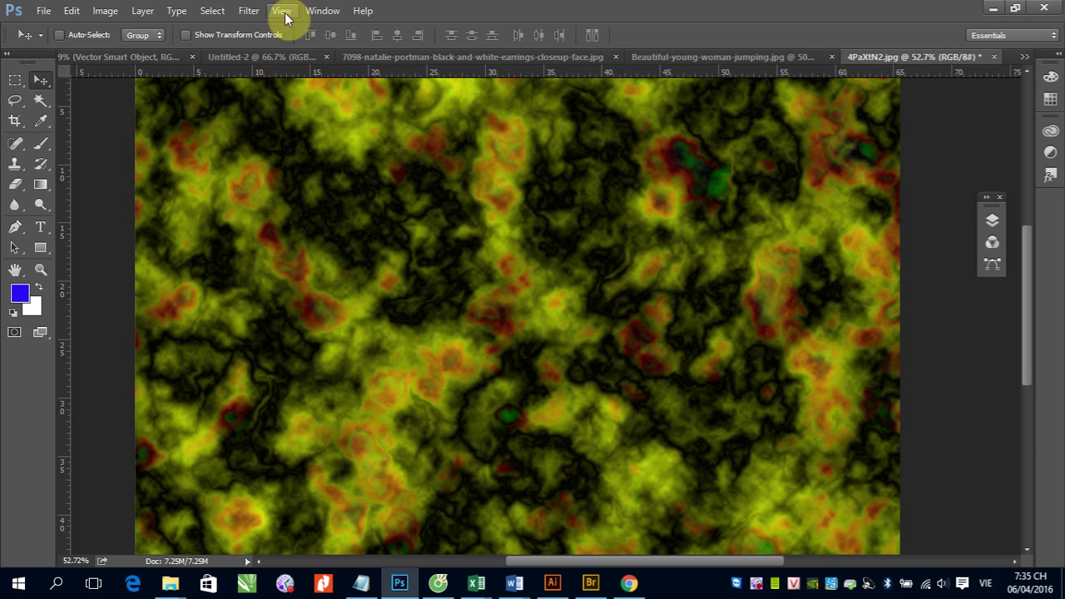
pyautogui.click(248, 10)
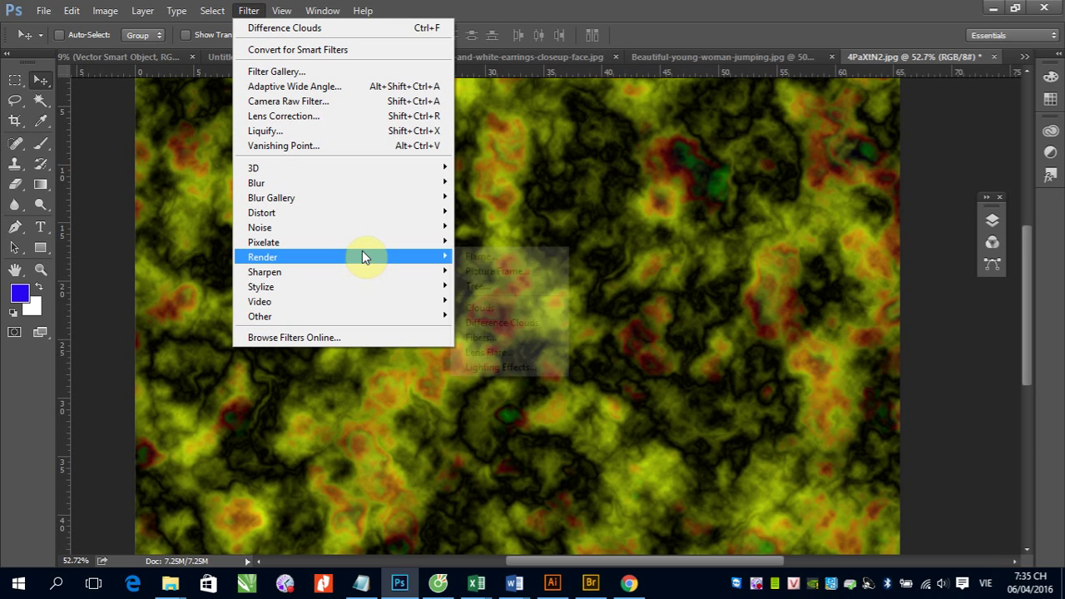
pyautogui.moveTo(341, 257)
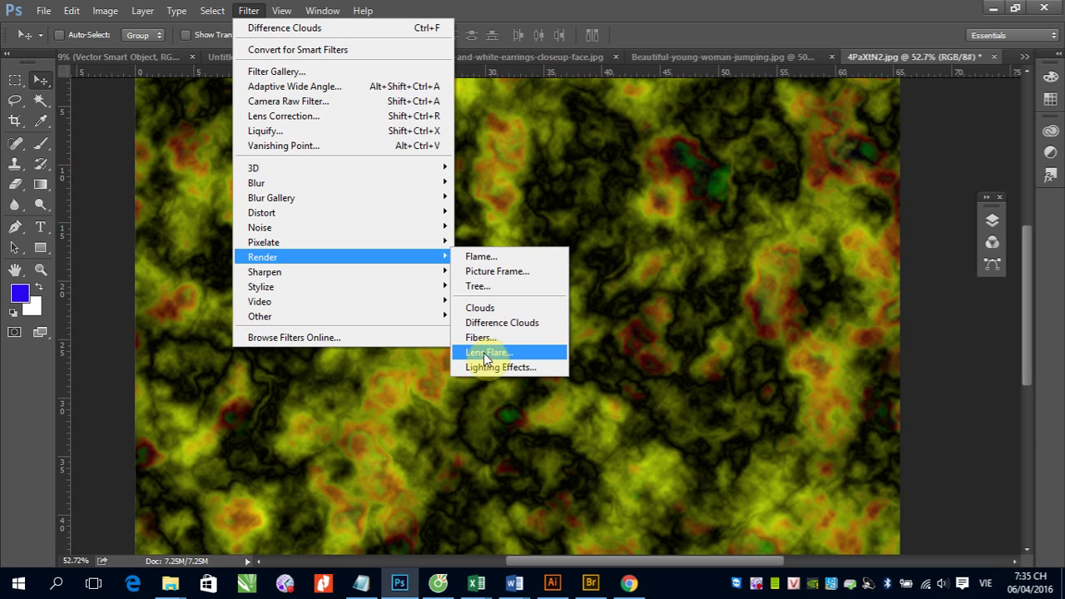
# - Switch to the jumping-woman photo and open the Lens Flare filter
pyautogui.click(495, 7)
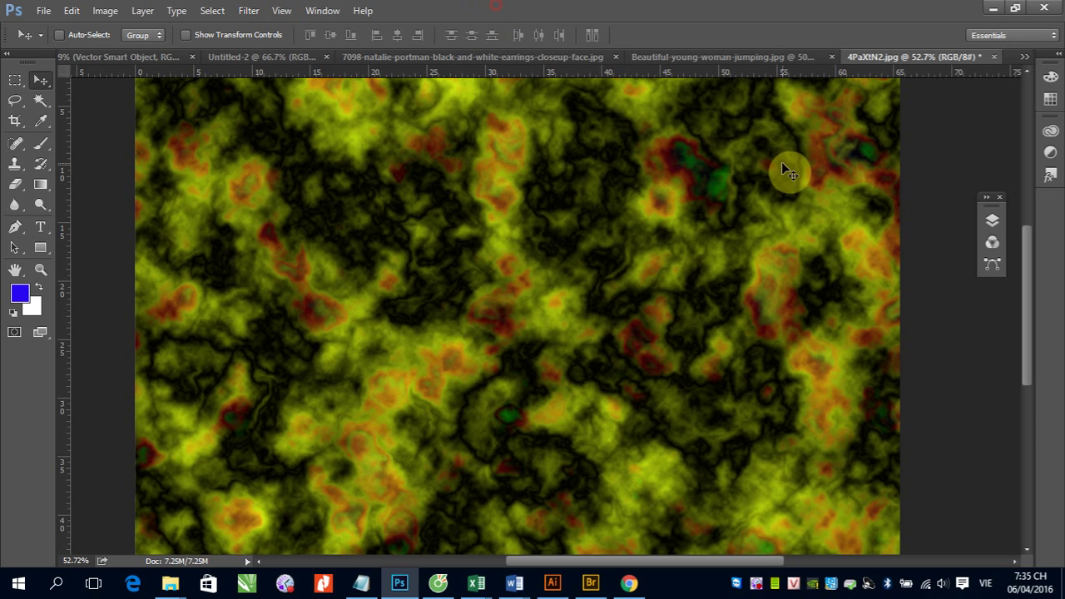
pyautogui.click(711, 58)
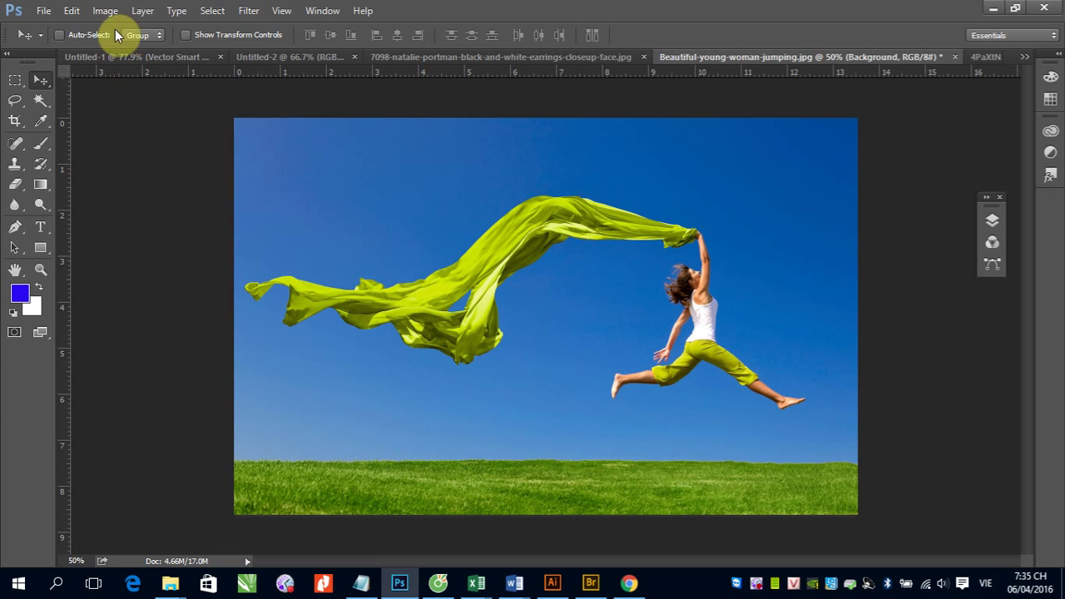
pyautogui.click(247, 12)
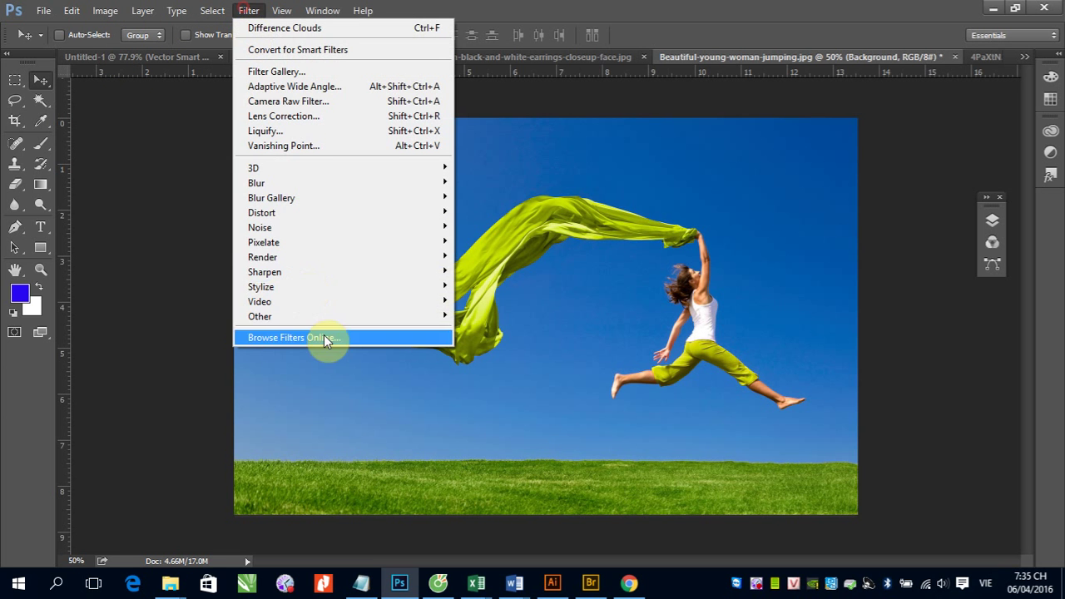
pyautogui.moveTo(263, 257)
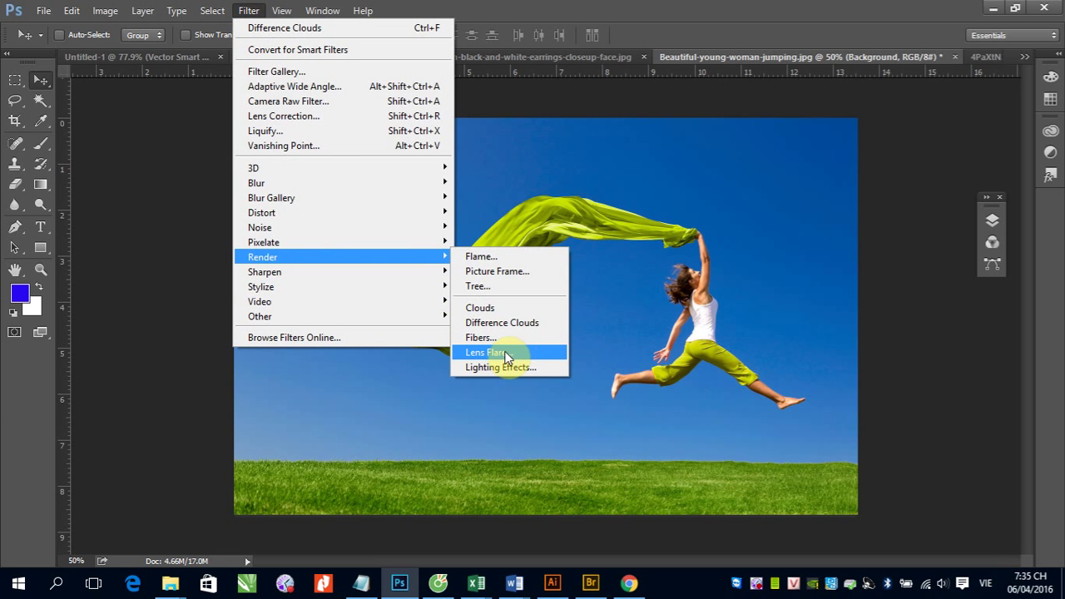
pyautogui.click(501, 353)
# - Centre the flare on her raised hand at 92% brightness with a 105mm Prime lens
pyautogui.moveTo(508, 78)
pyautogui.mouseDown()
pyautogui.moveTo(510, 131)
pyautogui.moveTo(451, 171)
pyautogui.mouseUp()
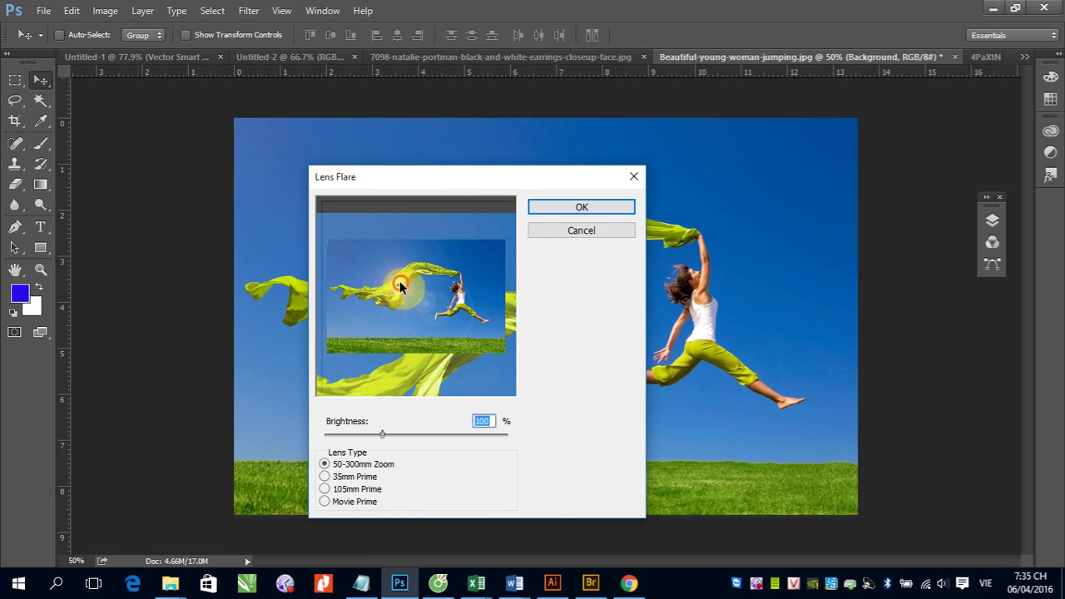
pyautogui.moveTo(400, 284); pyautogui.dragTo(359, 267)
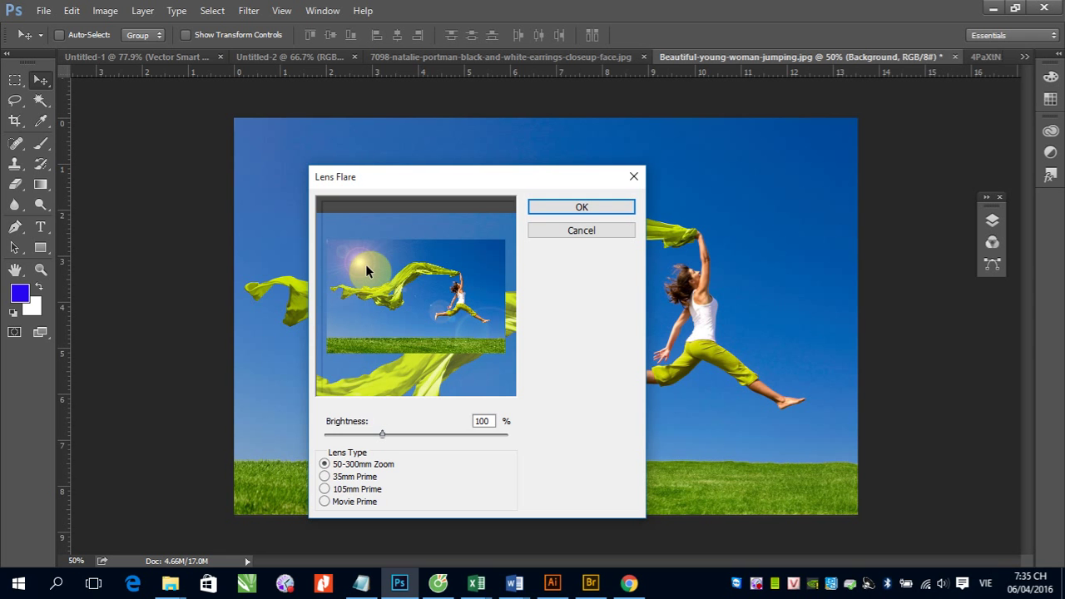
pyautogui.moveTo(457, 328)
pyautogui.mouseDown()
pyautogui.moveTo(455, 312)
pyautogui.moveTo(396, 270)
pyautogui.moveTo(352, 266)
pyautogui.moveTo(470, 342)
pyautogui.moveTo(327, 329)
pyautogui.moveTo(405, 280)
pyautogui.moveTo(369, 260)
pyautogui.moveTo(452, 302)
pyautogui.moveTo(501, 270)
pyautogui.moveTo(350, 264)
pyautogui.moveTo(483, 261)
pyautogui.moveTo(460, 276)
pyautogui.mouseUp()
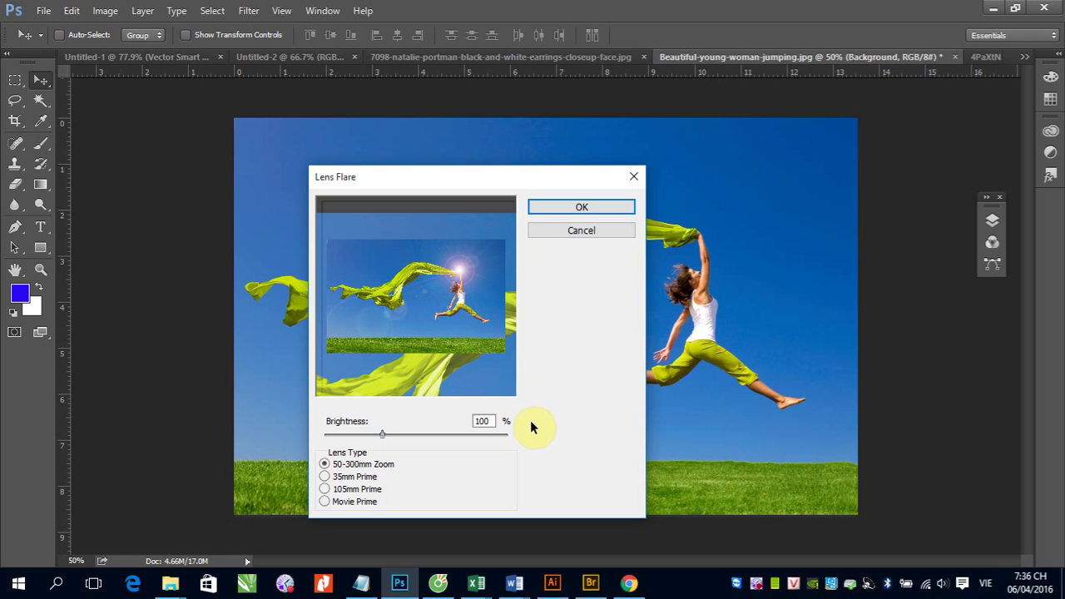
pyautogui.click(458, 288)
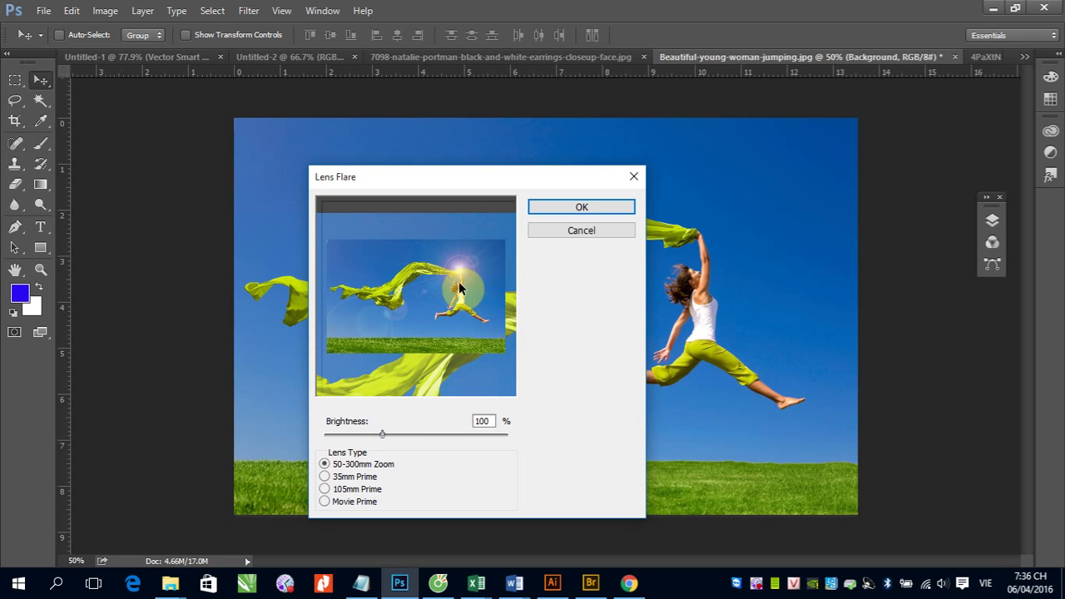
pyautogui.moveTo(384, 433); pyautogui.dragTo(420, 437)
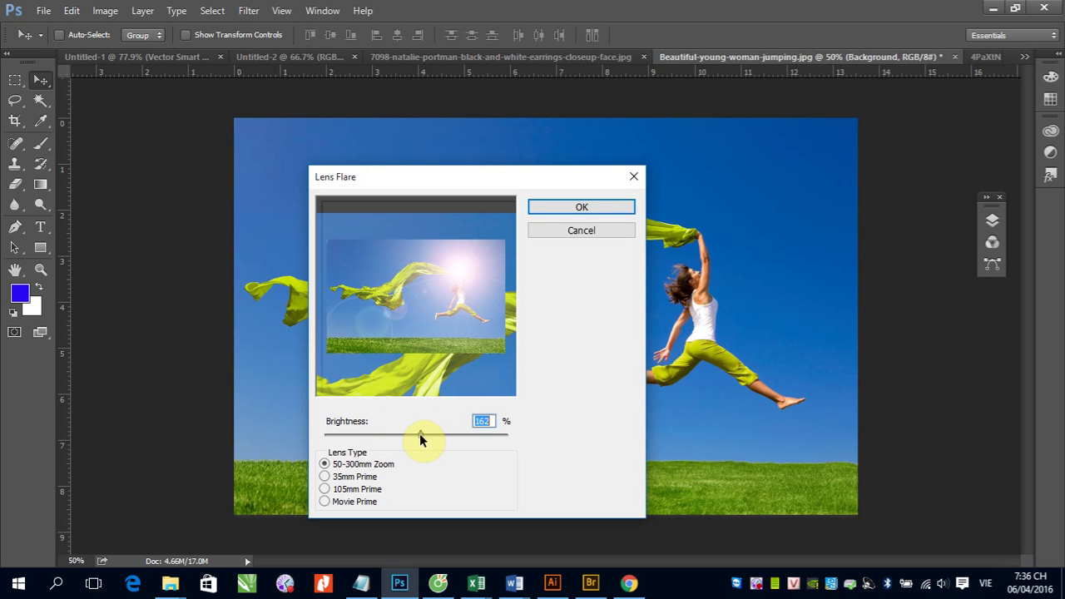
pyautogui.moveTo(416, 439); pyautogui.dragTo(377, 435)
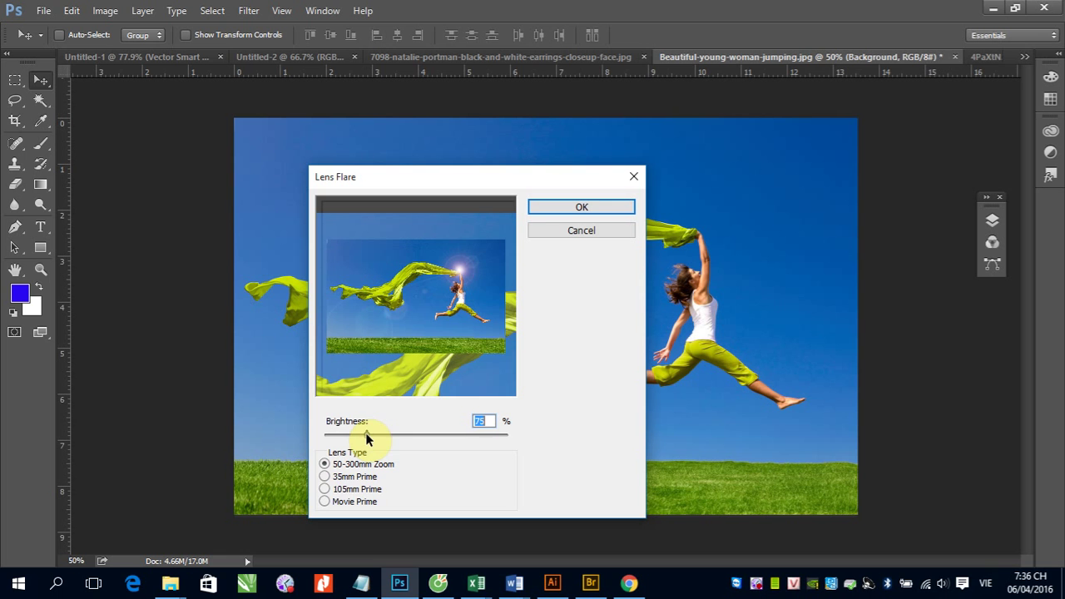
pyautogui.click(325, 478)
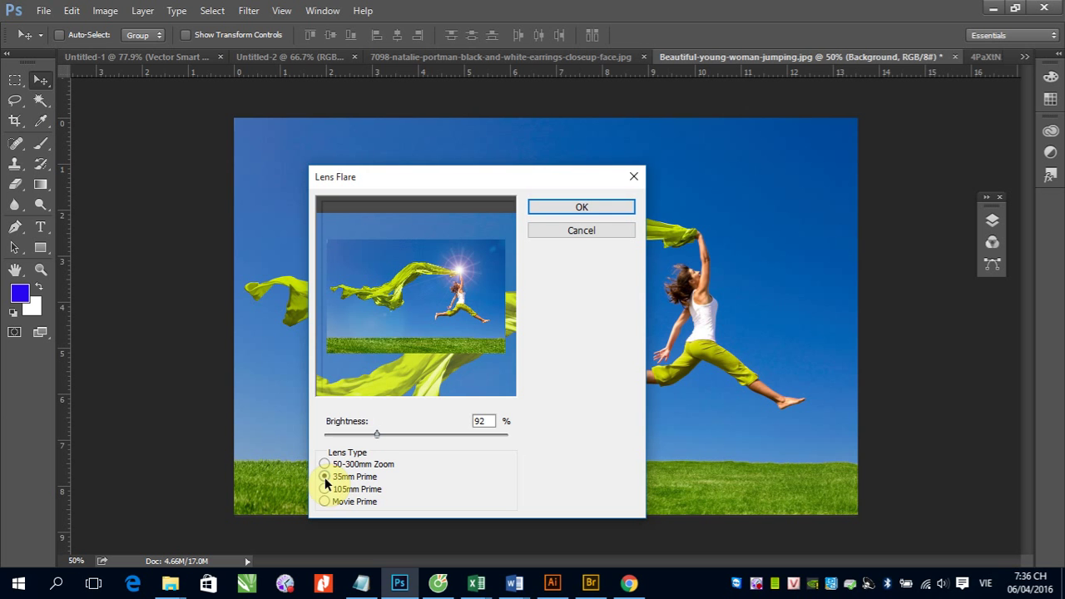
pyautogui.click(324, 489)
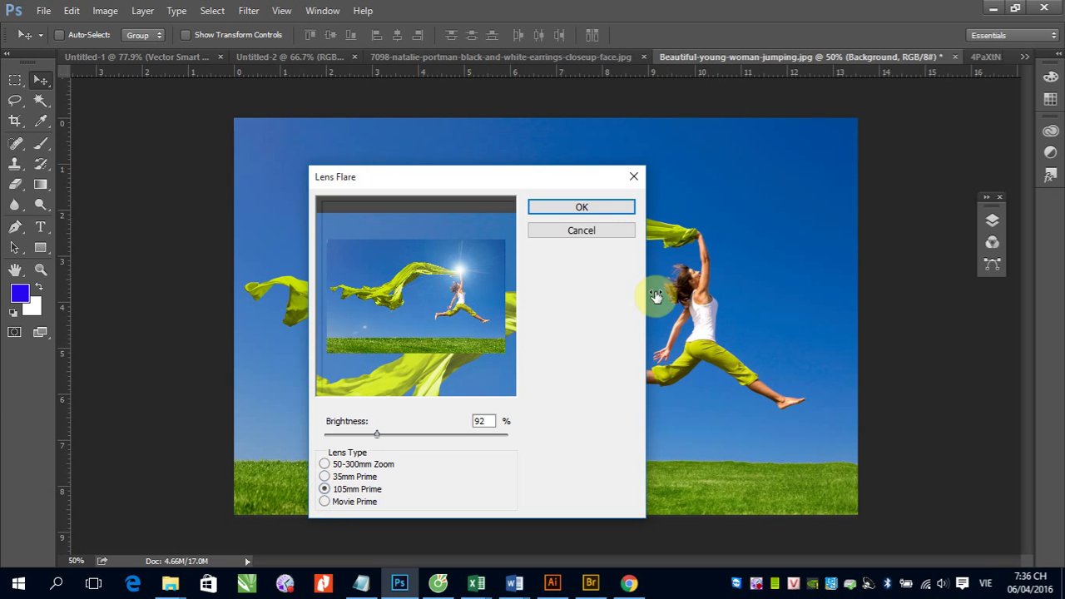
pyautogui.click(579, 209)
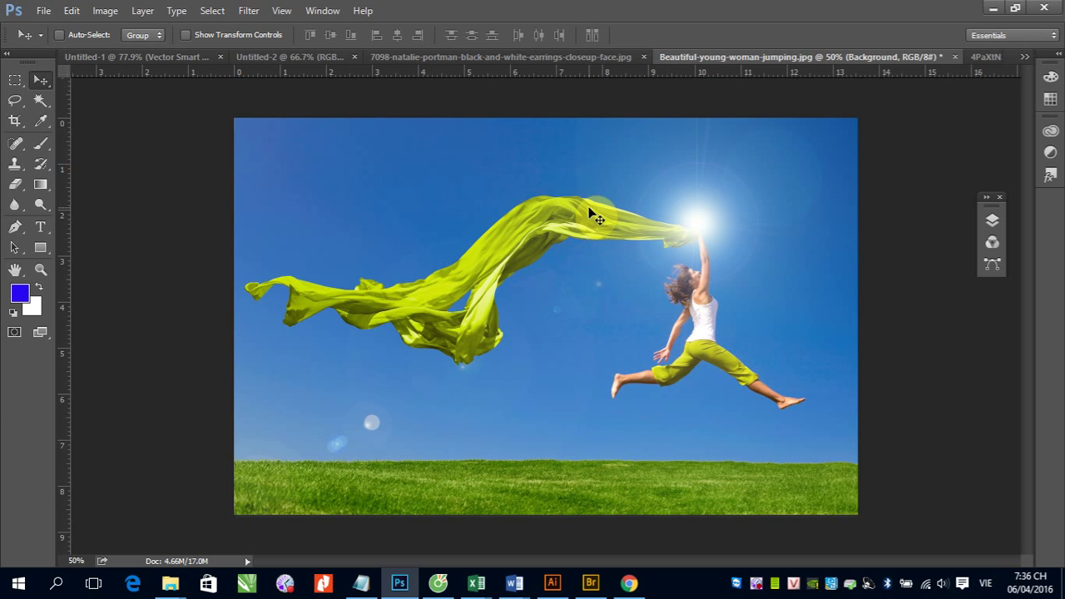
# - Undo the lens flare on the jumping-woman photo
pyautogui.click(249, 11)
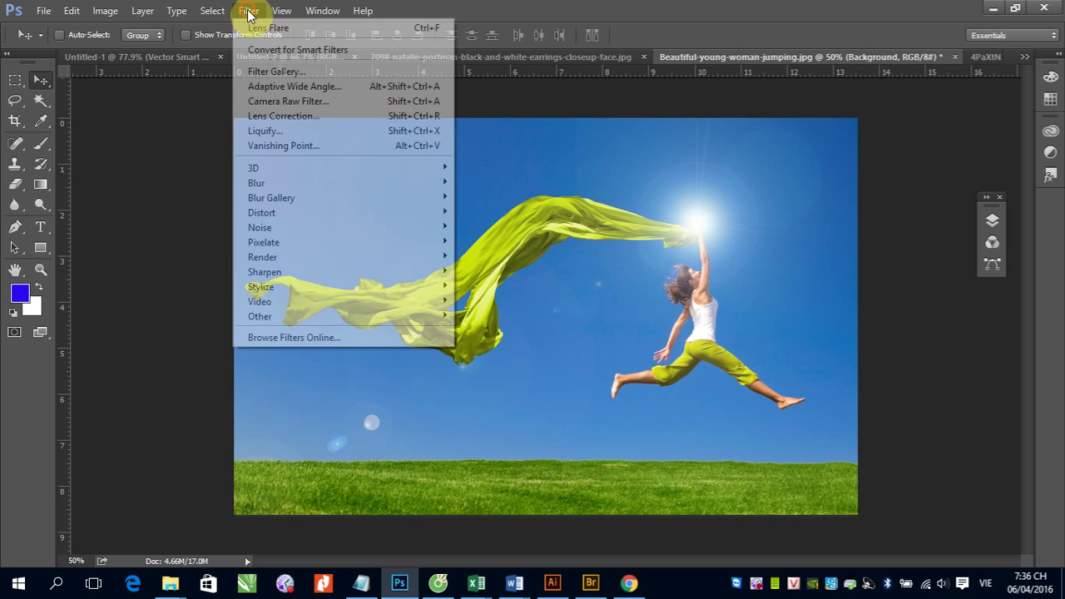
pyautogui.click(250, 13)
pyautogui.hotkey('ctrl', 'z')
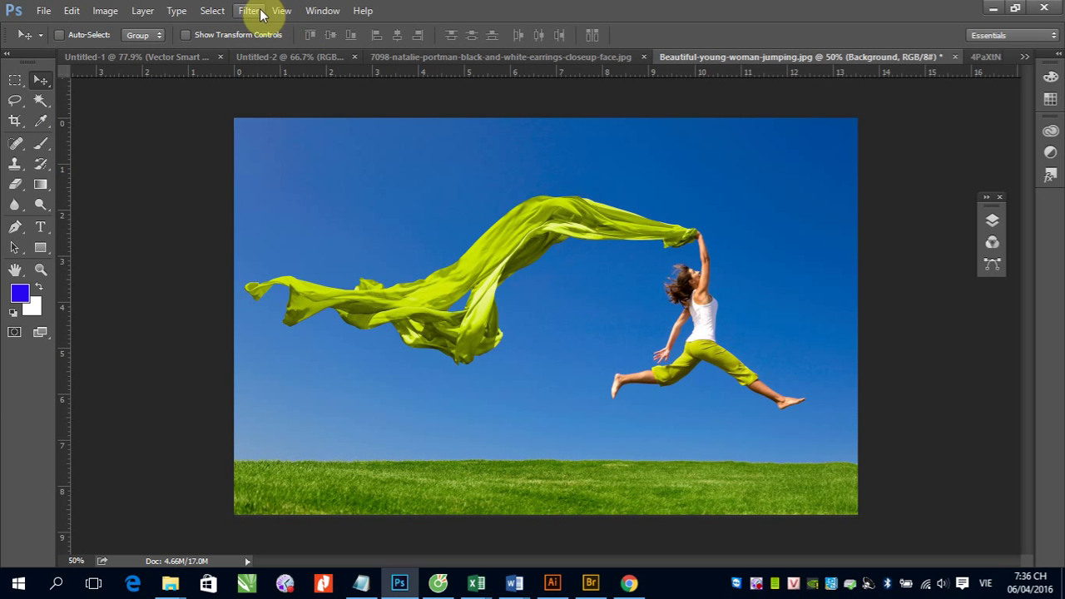
# - Dismiss the path-required error and open the Picture Frame filter
pyautogui.click(253, 13)
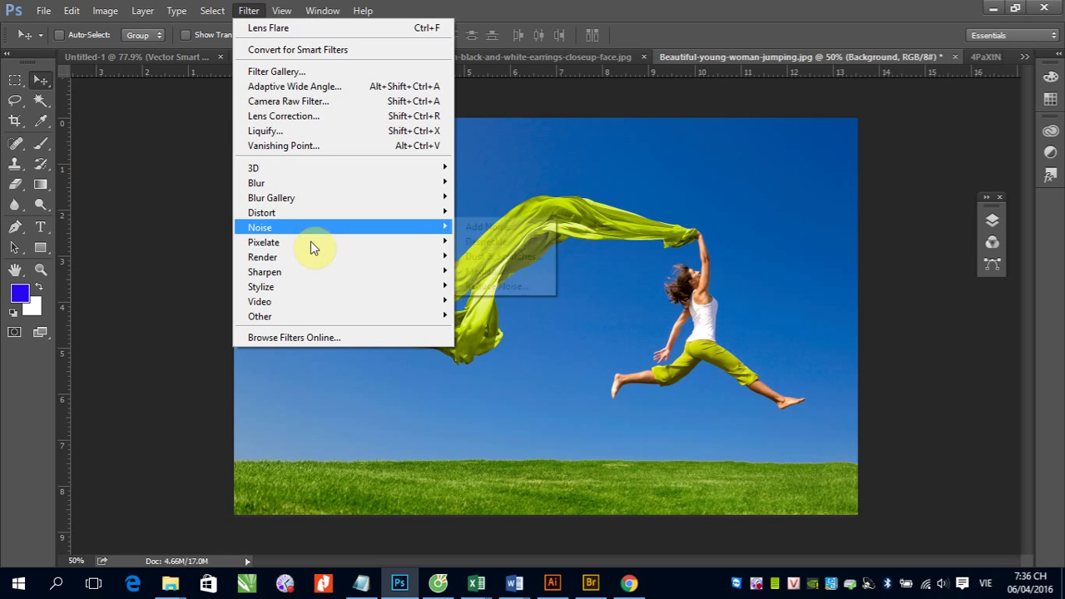
pyautogui.moveTo(263, 257)
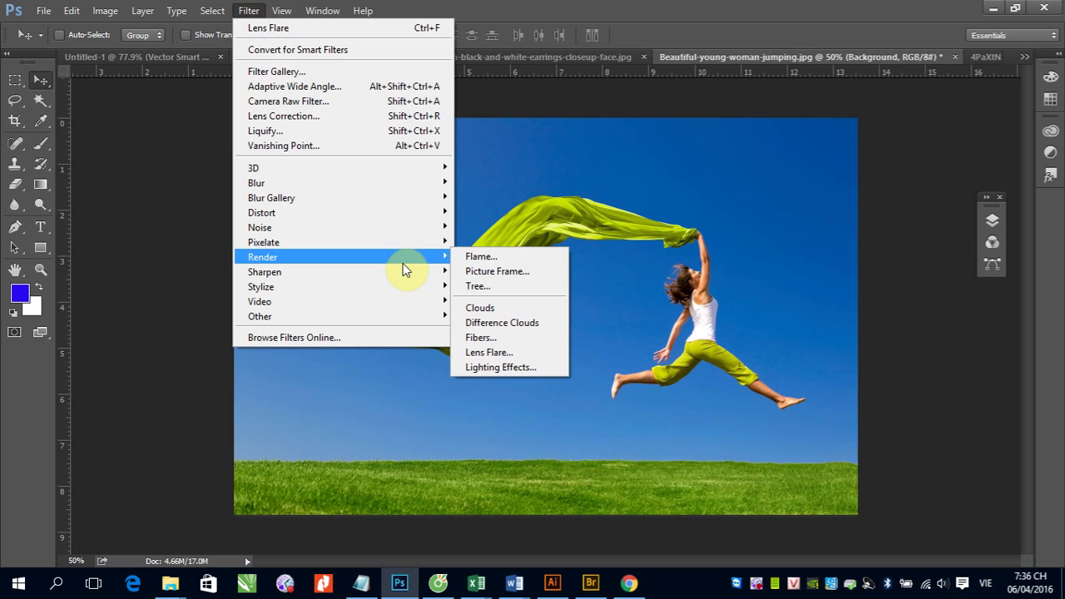
pyautogui.click(482, 258)
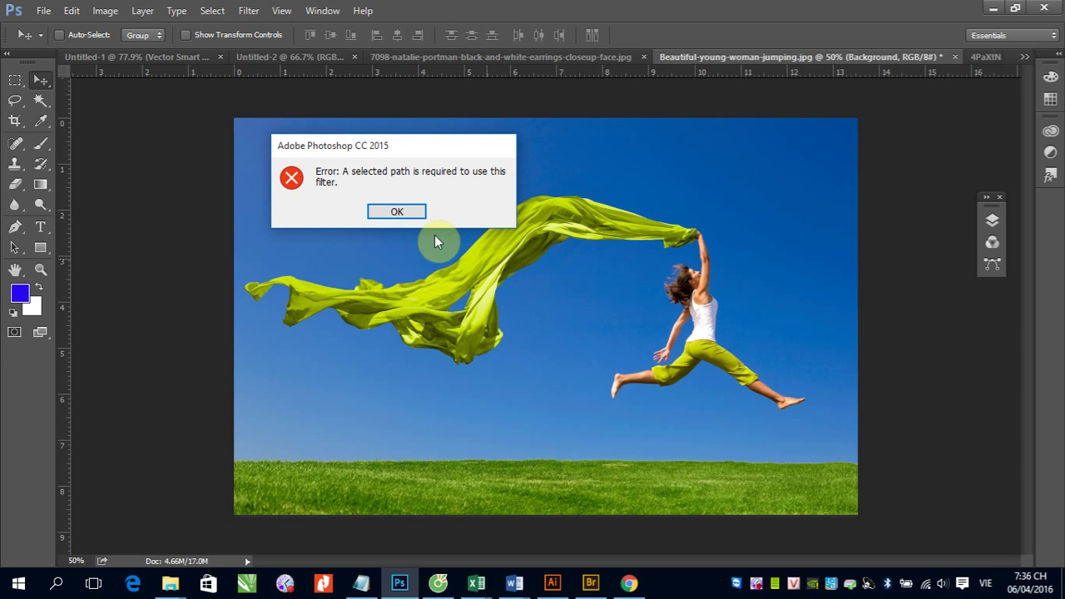
pyautogui.click(397, 212)
pyautogui.click(249, 10)
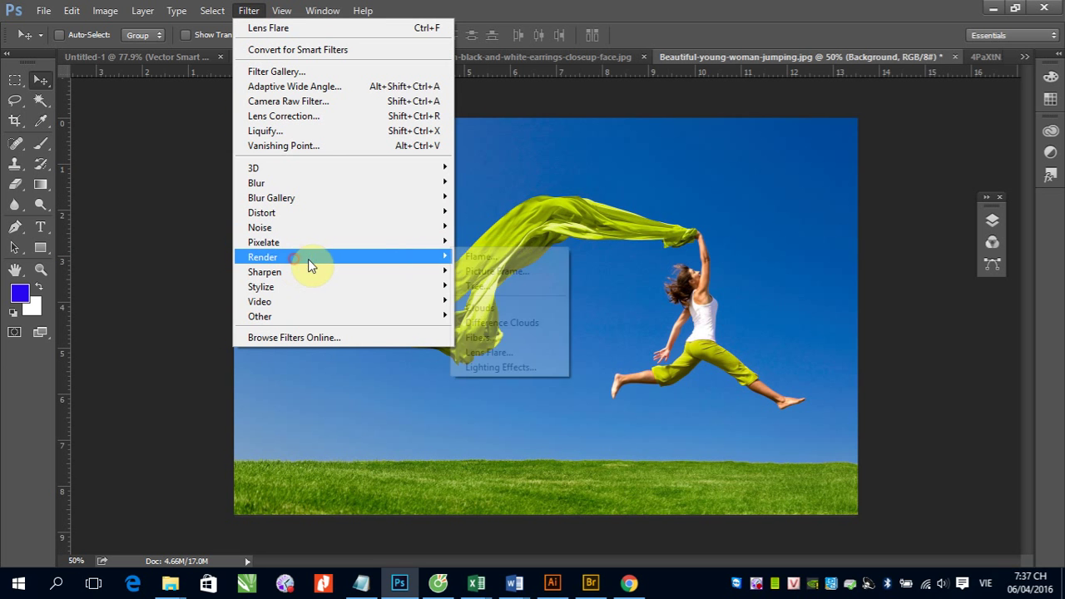
pyautogui.click(522, 275)
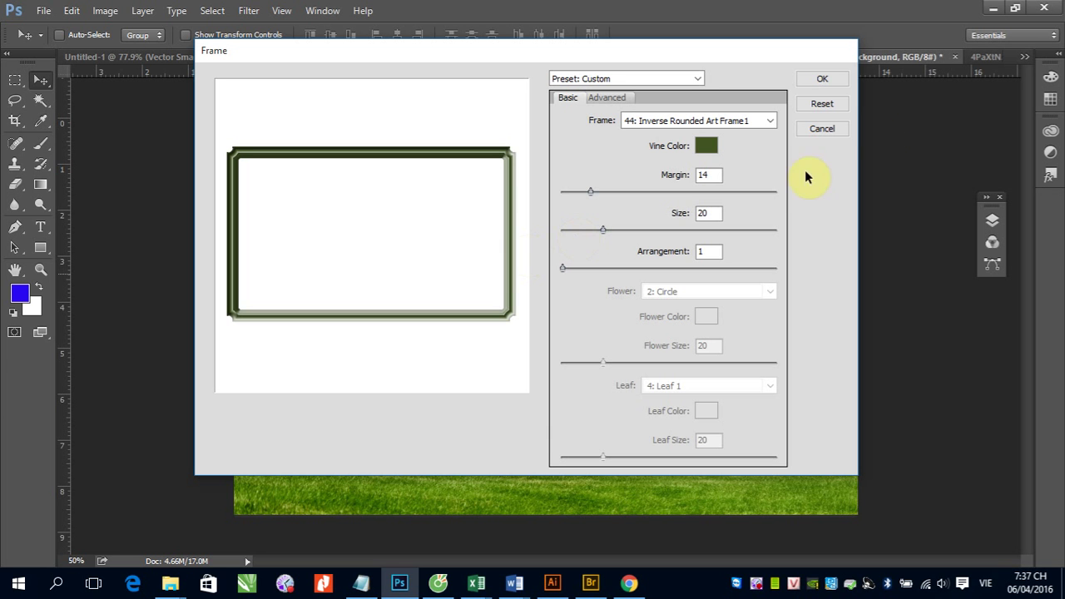
pyautogui.click(822, 106)
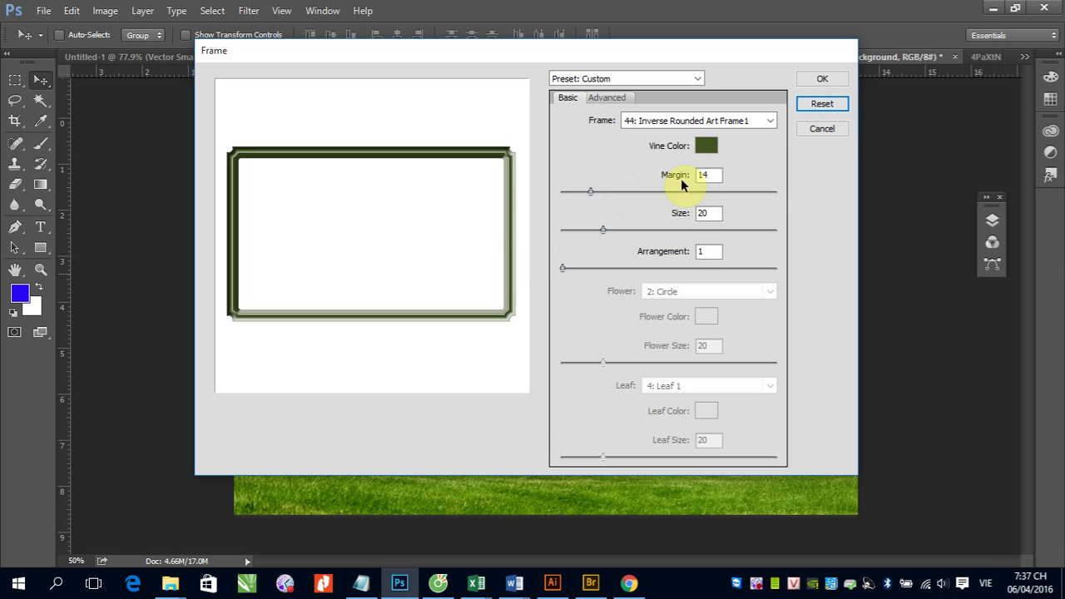
pyautogui.click(821, 129)
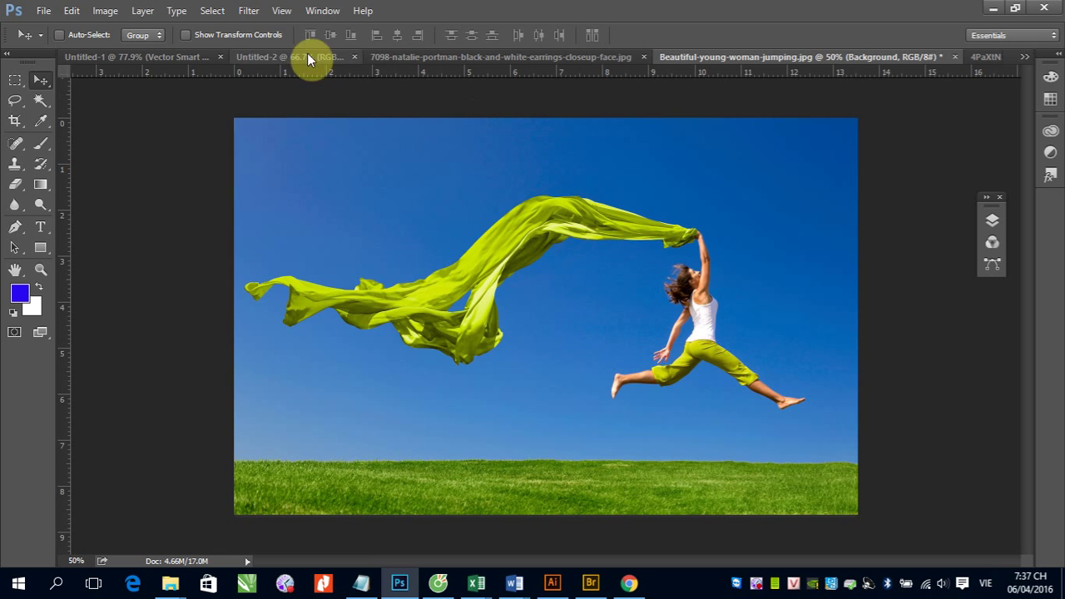
pyautogui.click(249, 10)
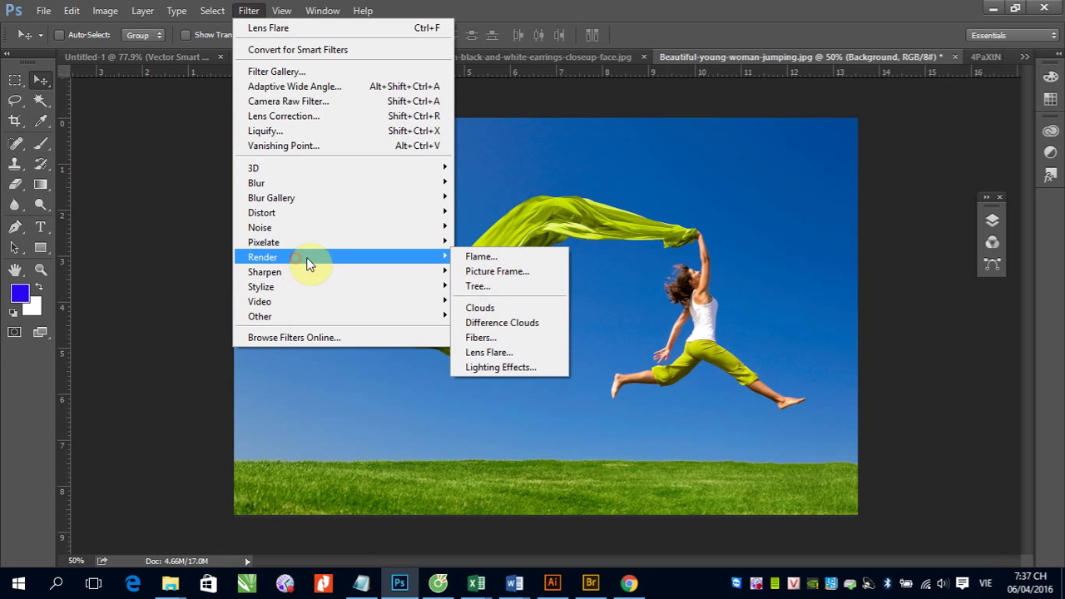
pyautogui.moveTo(263, 257)
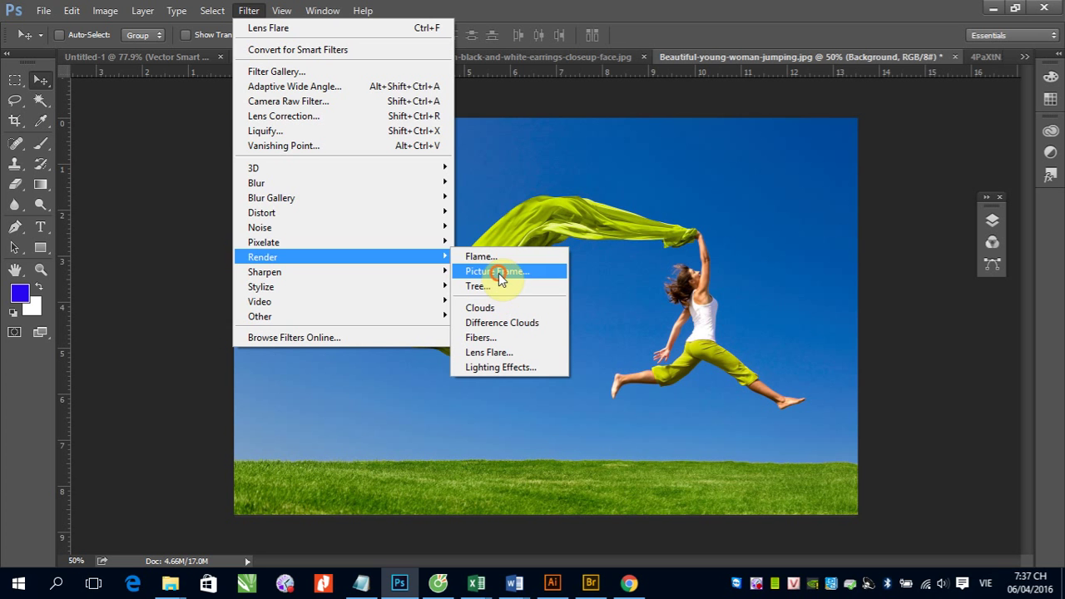
pyautogui.click(498, 273)
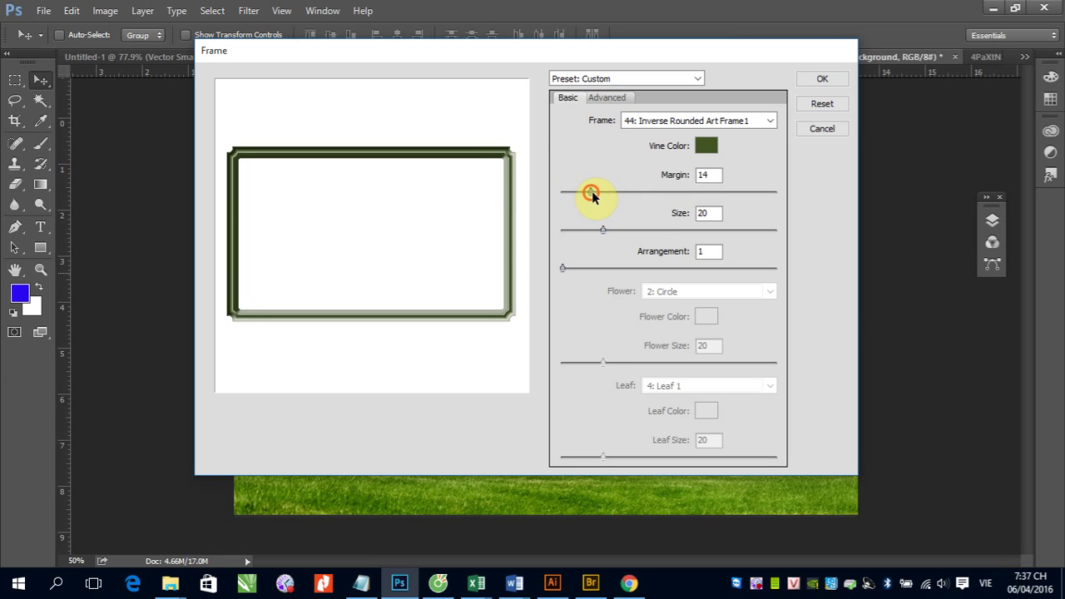
# - Set frame Margin 4, Size 22 and a deep magenta vine colour (RGB 116, 3, 73)
pyautogui.moveTo(591, 193)
pyautogui.mouseDown()
pyautogui.moveTo(632, 193)
pyautogui.moveTo(567, 193)
pyautogui.mouseUp()
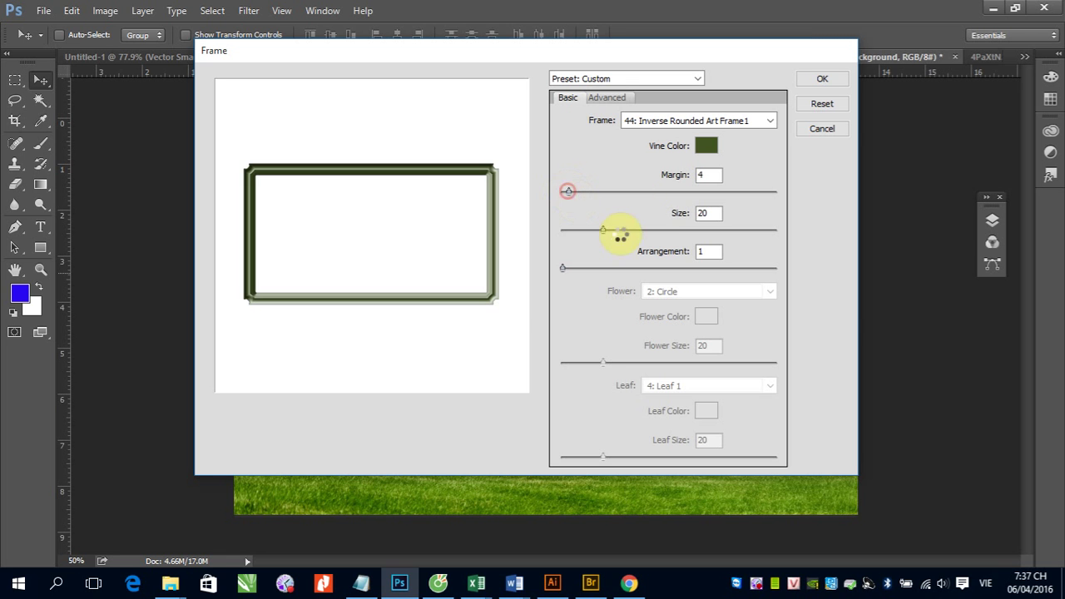
pyautogui.moveTo(603, 229); pyautogui.dragTo(662, 231)
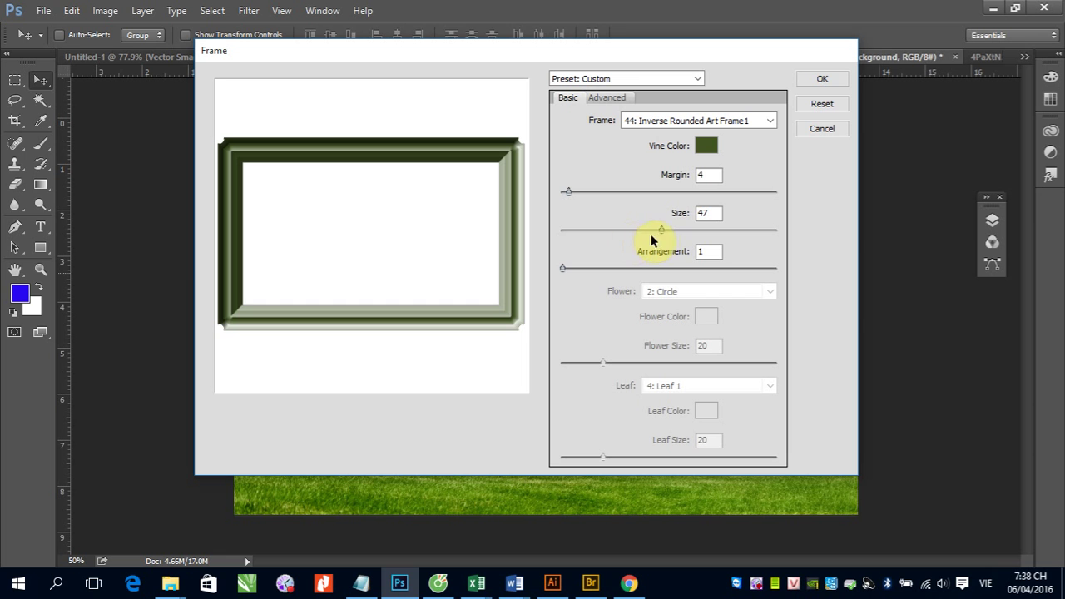
pyautogui.moveTo(661, 231); pyautogui.dragTo(607, 230)
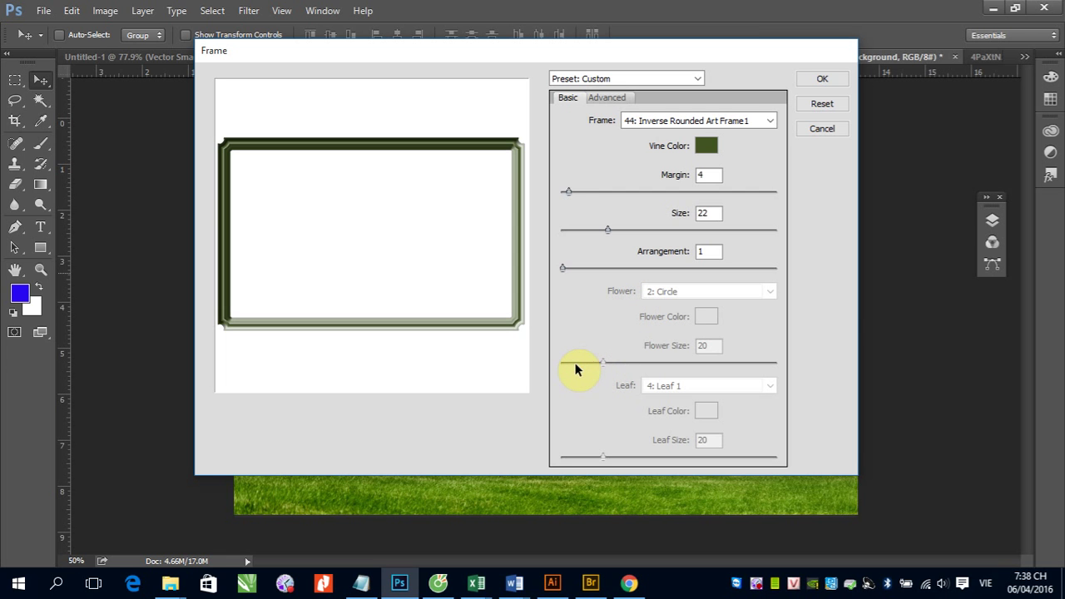
pyautogui.click(708, 148)
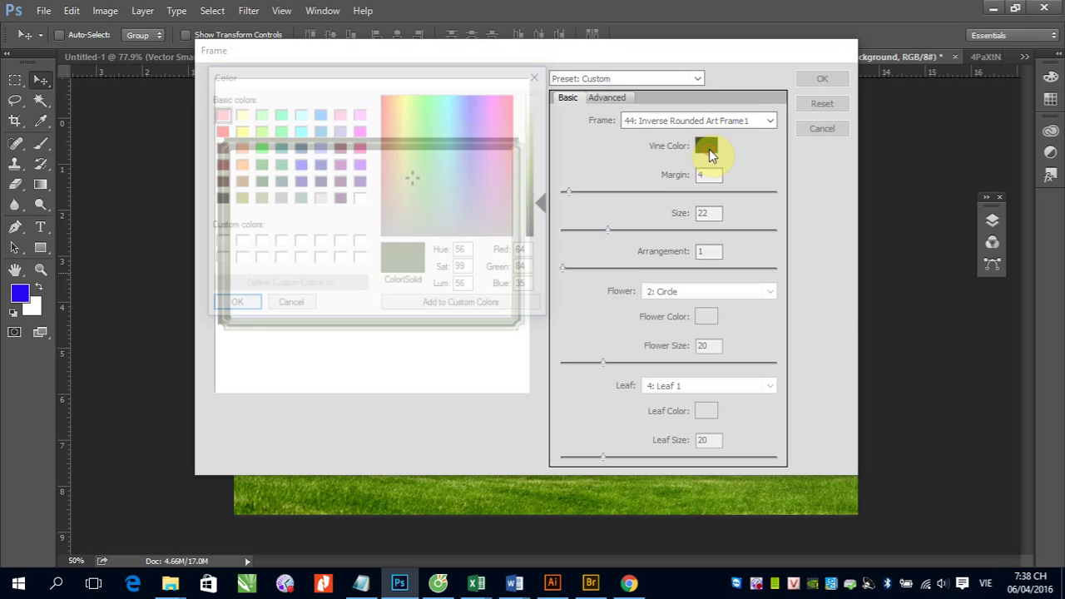
pyautogui.click(504, 103)
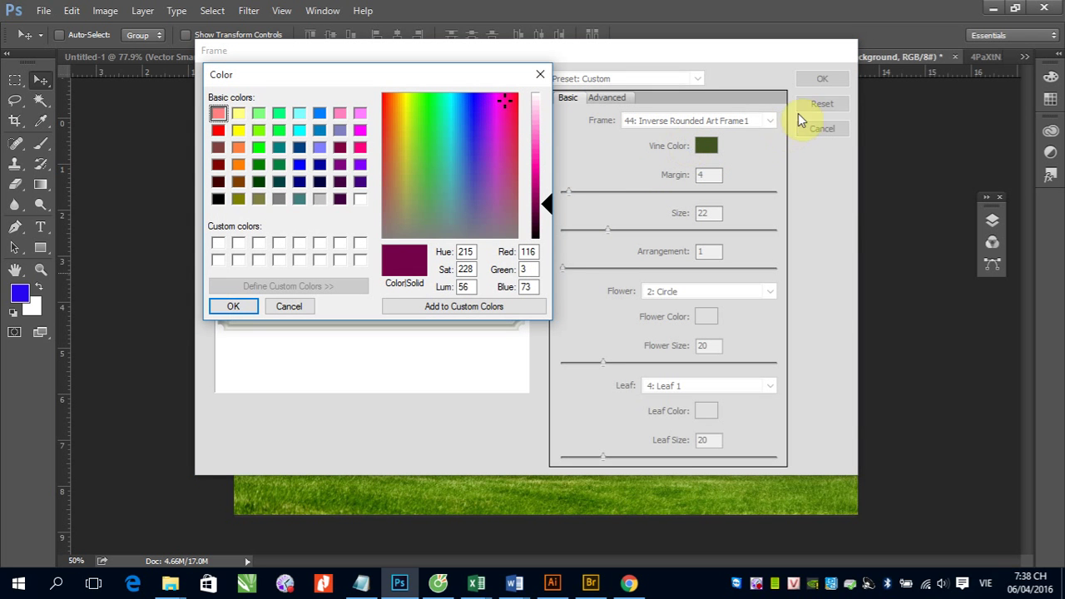
pyautogui.click(233, 308)
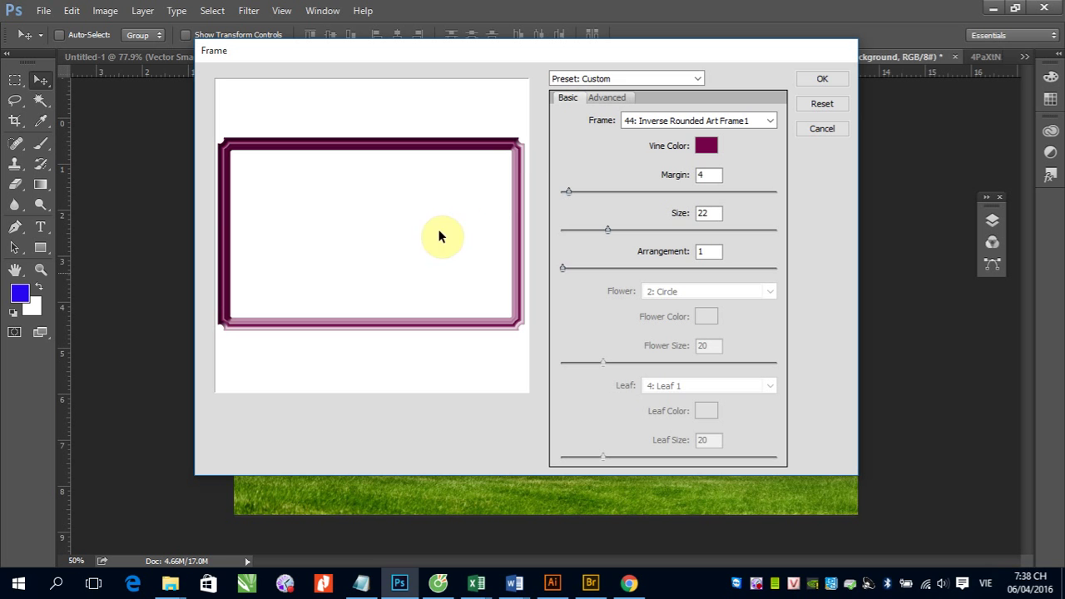
pyautogui.click(769, 121)
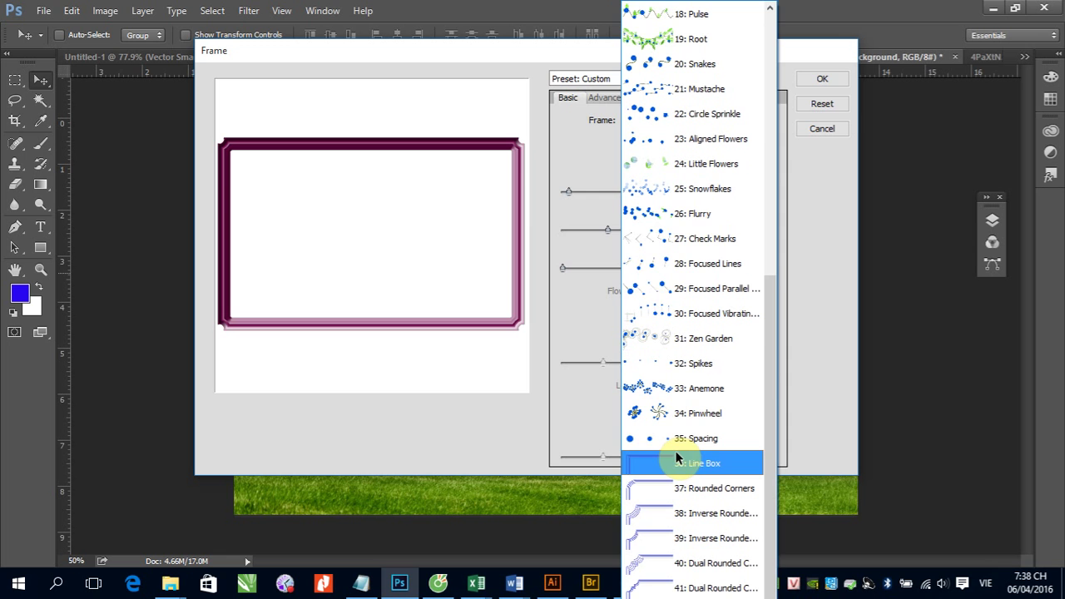
# - Choose the 26: Flurry frame style and apply it to the photo
pyautogui.click(692, 215)
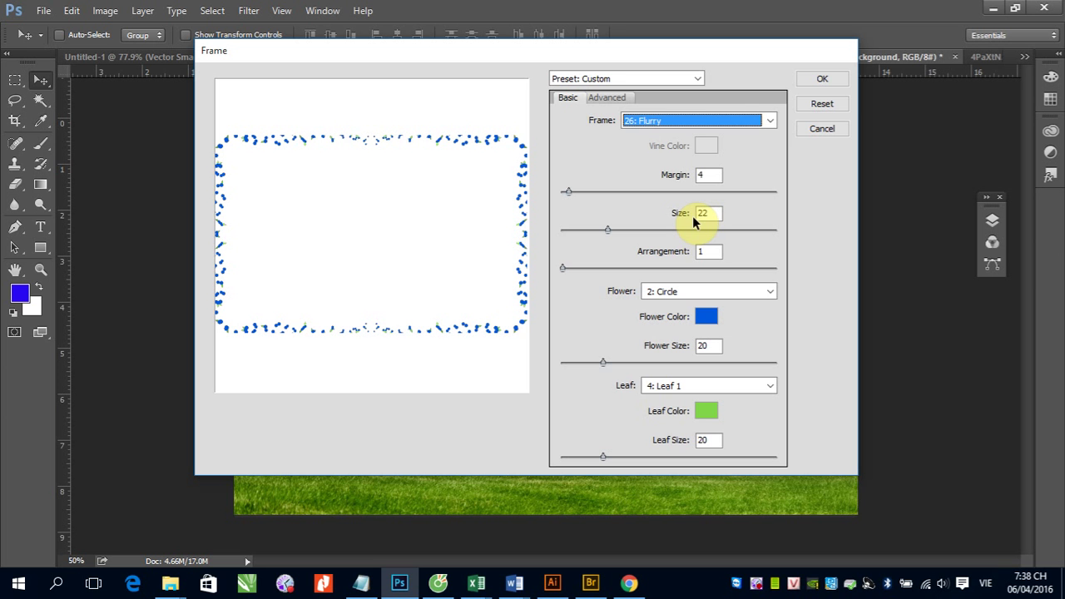
pyautogui.click(815, 79)
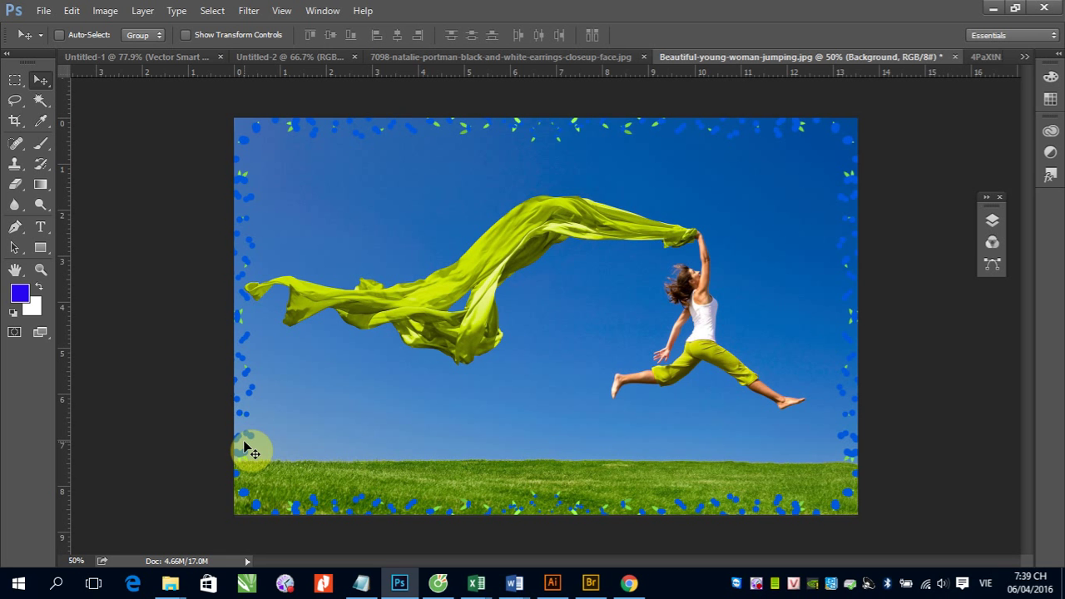
# - Undo the flurry border and bring up the Tree render filter
pyautogui.hotkey('ctrl', 'z')
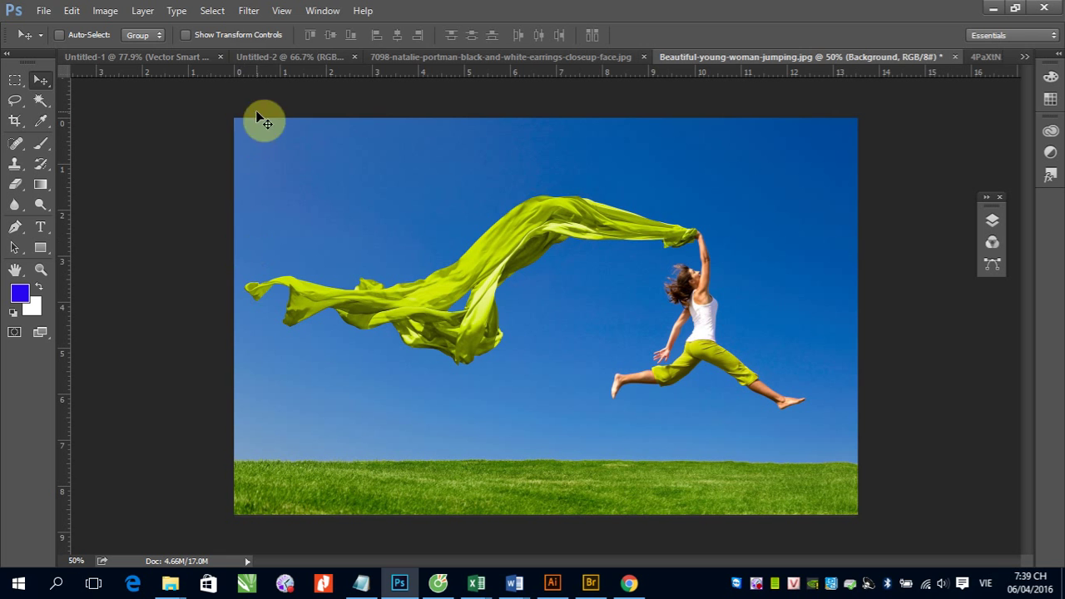
pyautogui.click(248, 11)
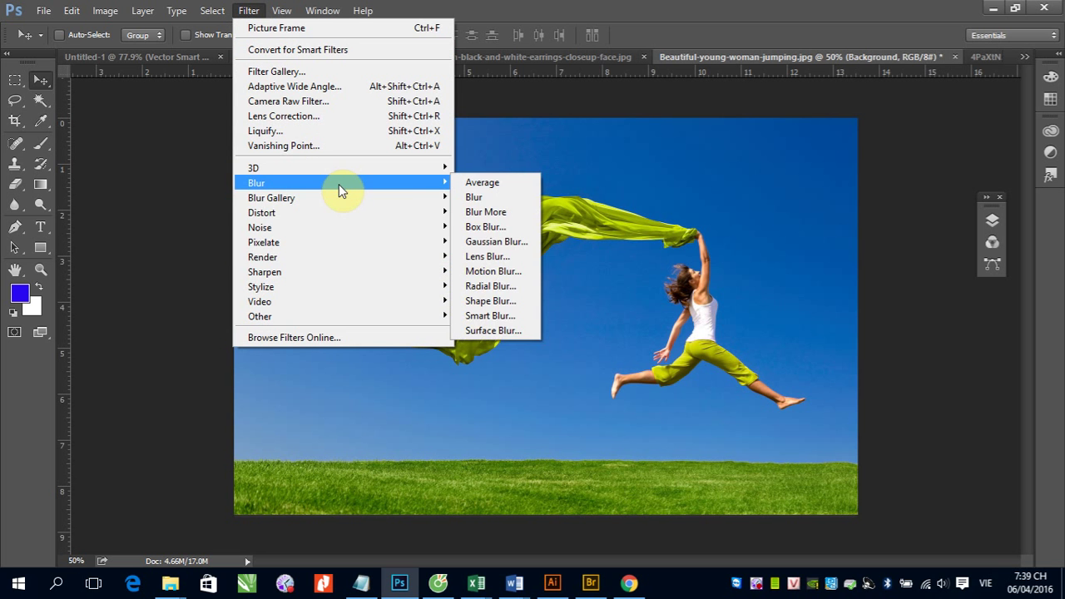
pyautogui.moveTo(263, 257)
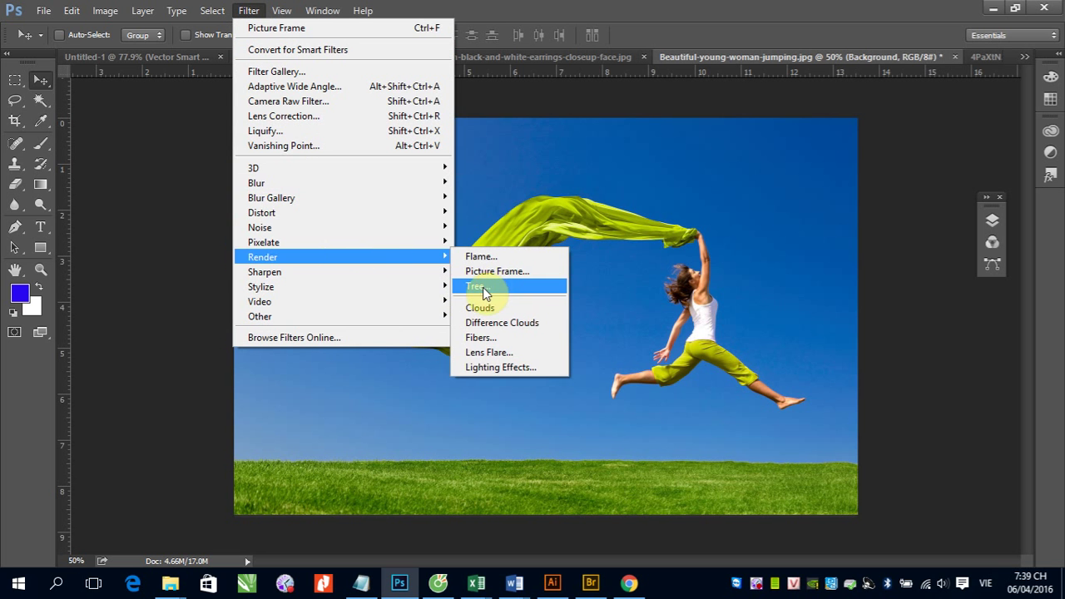
pyautogui.click(486, 291)
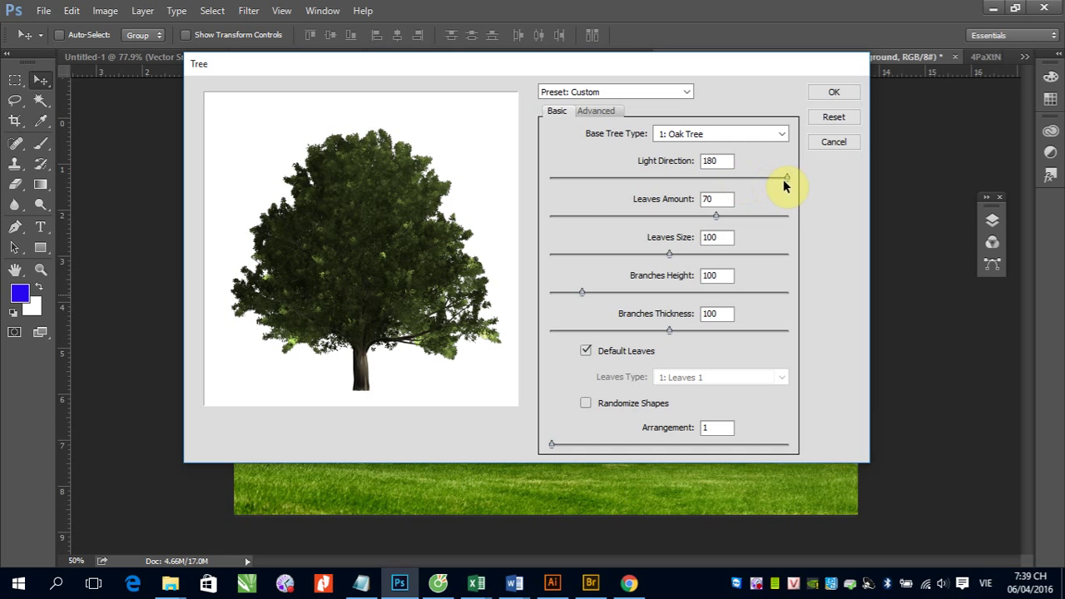
# - Set the Oak tree to light direction 45, leaves amount 25, leaf size 36, branches height 162, thickness 35
pyautogui.moveTo(787, 177); pyautogui.dragTo(610, 178)
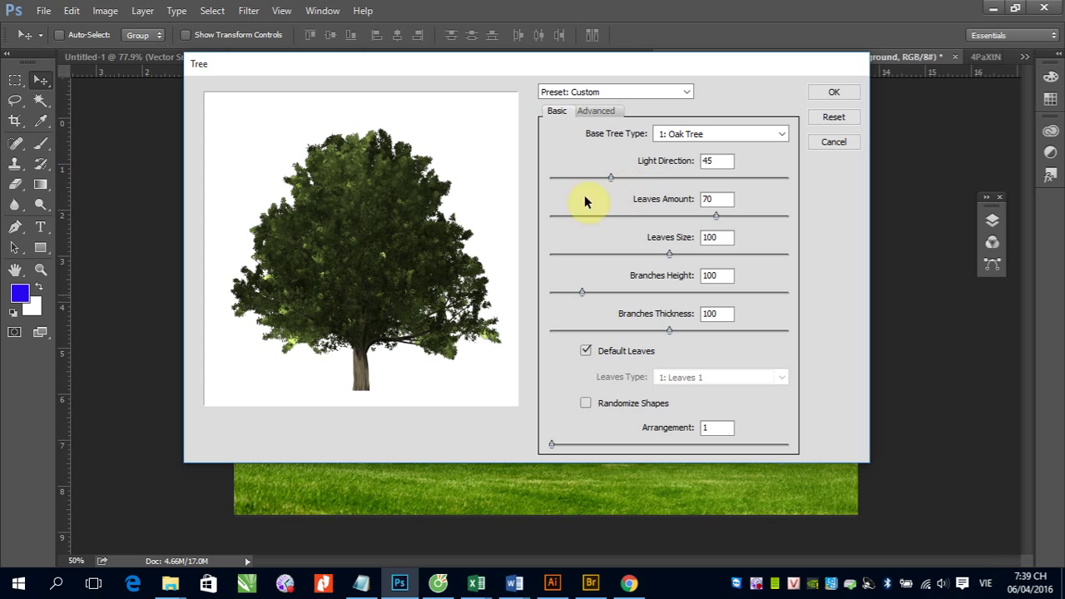
pyautogui.moveTo(717, 215); pyautogui.dragTo(611, 218)
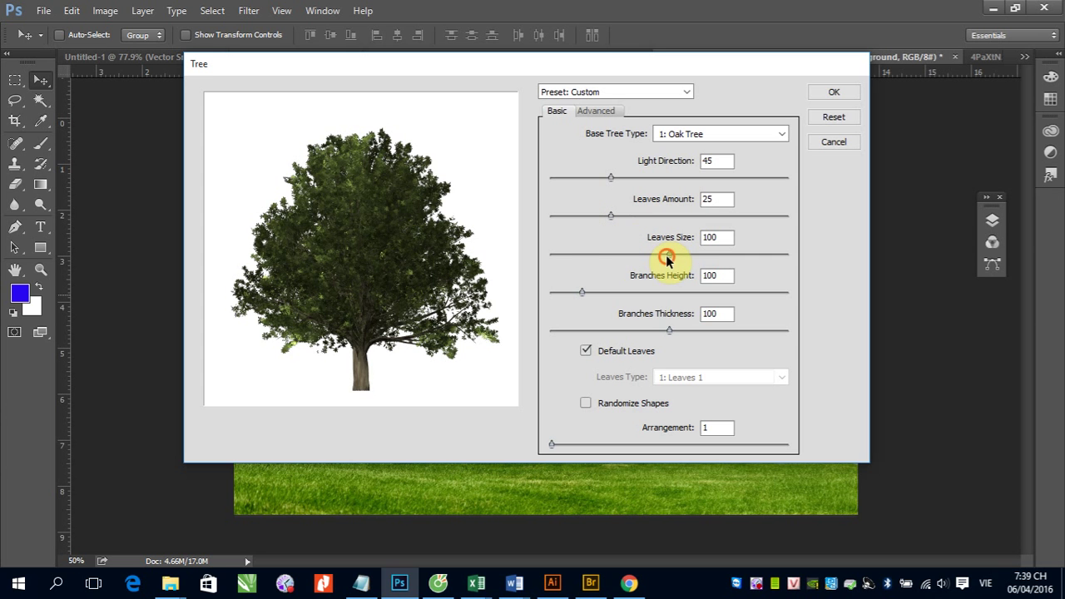
pyautogui.moveTo(668, 254); pyautogui.dragTo(590, 254)
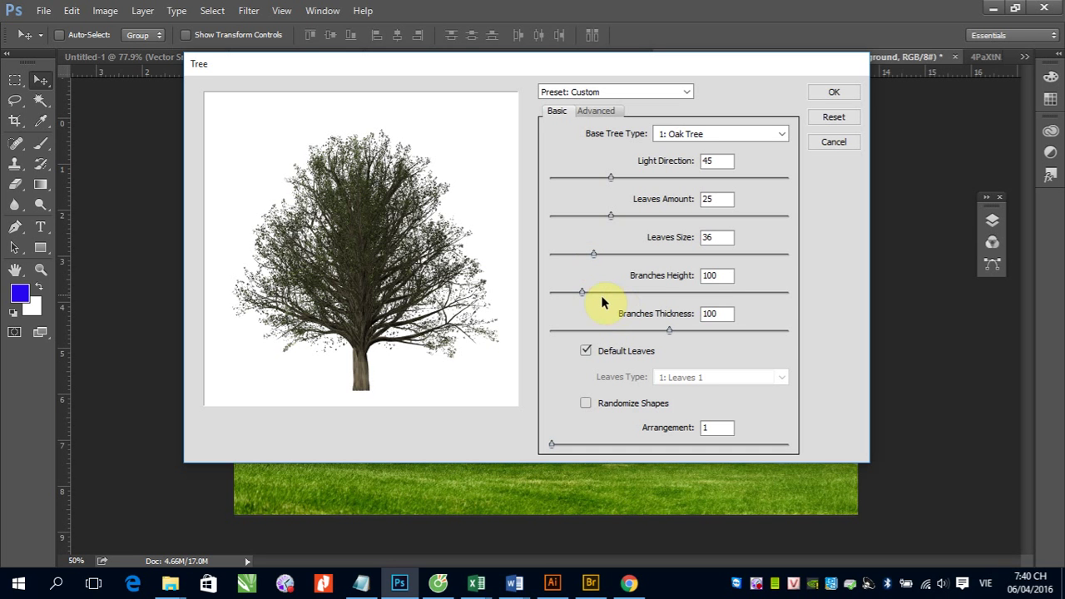
pyautogui.moveTo(581, 292); pyautogui.dragTo(645, 304)
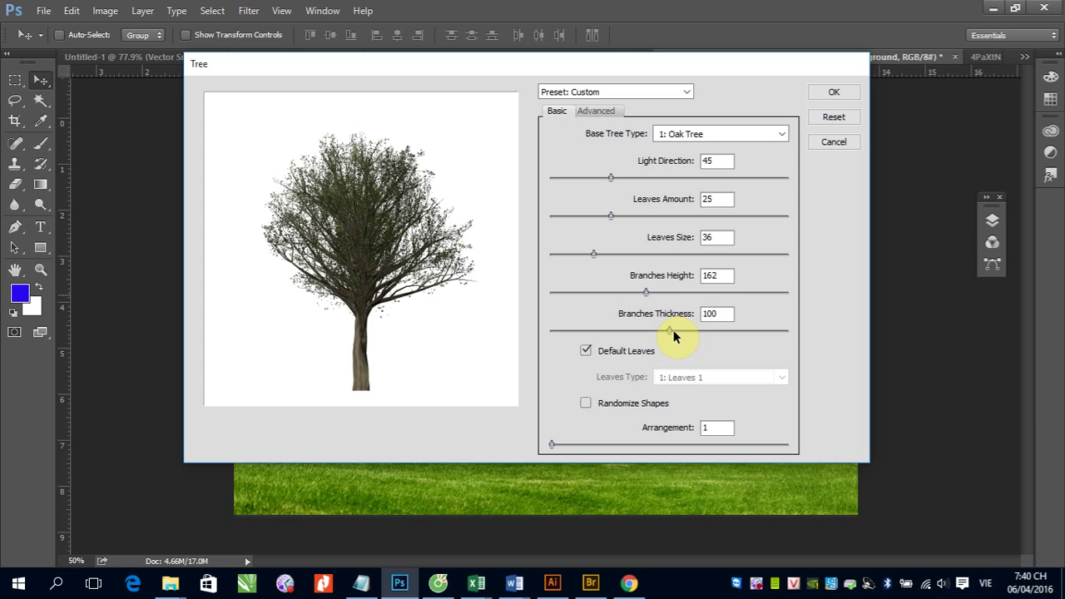
pyautogui.moveTo(669, 331); pyautogui.dragTo(591, 342)
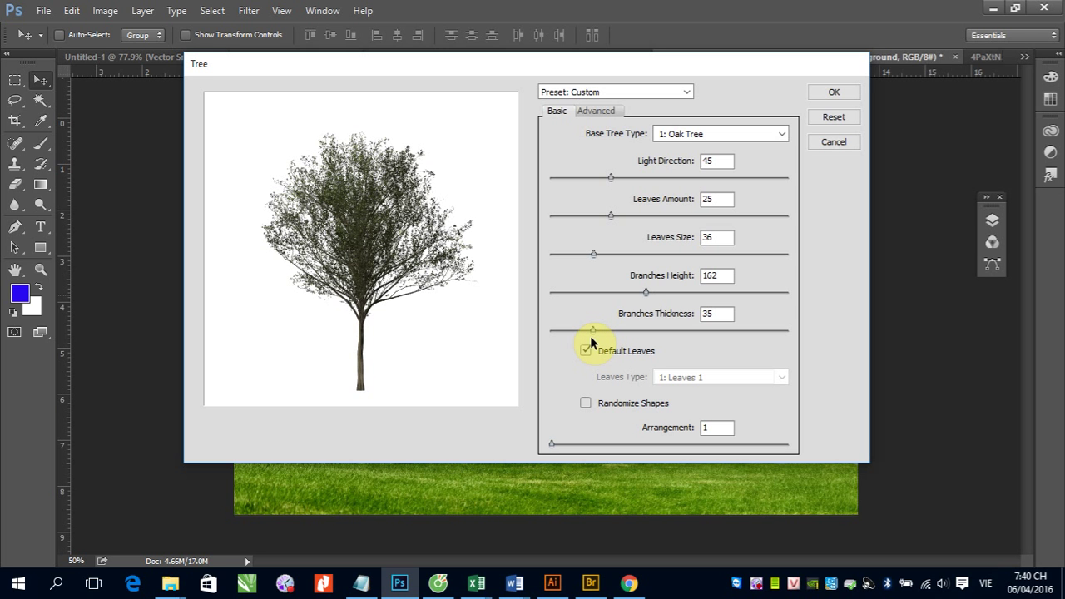
# - Switch to a 4: Maple Tree with arrangement 21.7 and render it onto the photo
pyautogui.click(783, 135)
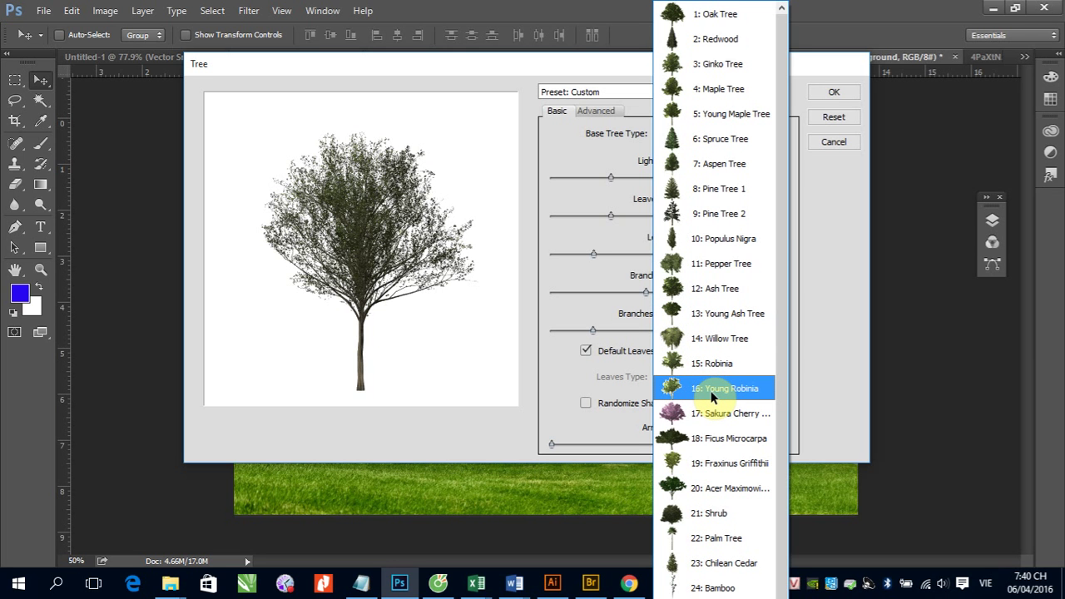
pyautogui.click(712, 90)
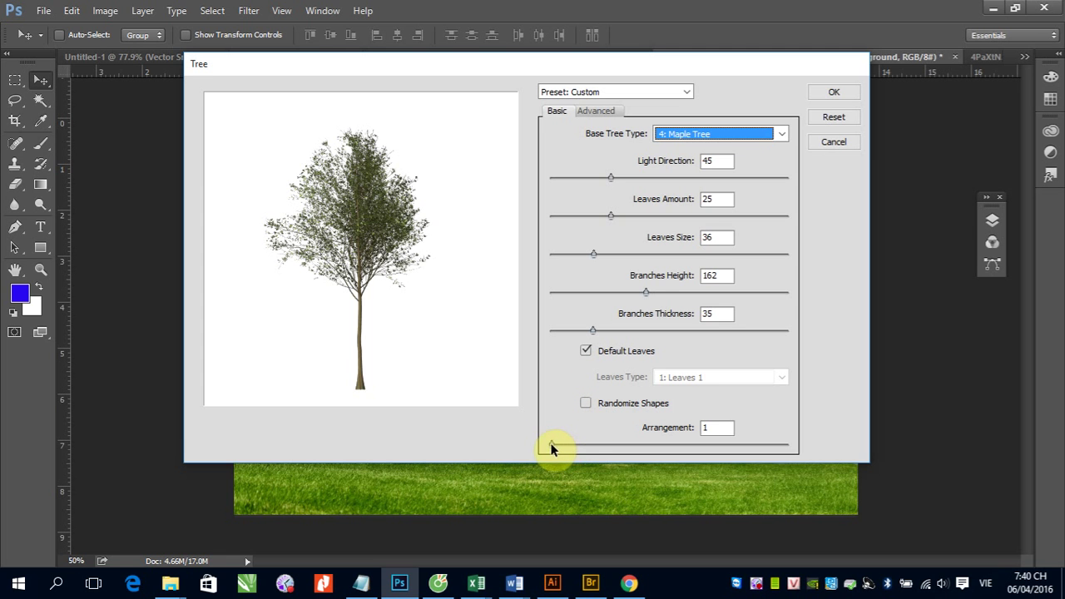
pyautogui.moveTo(552, 444); pyautogui.dragTo(598, 447)
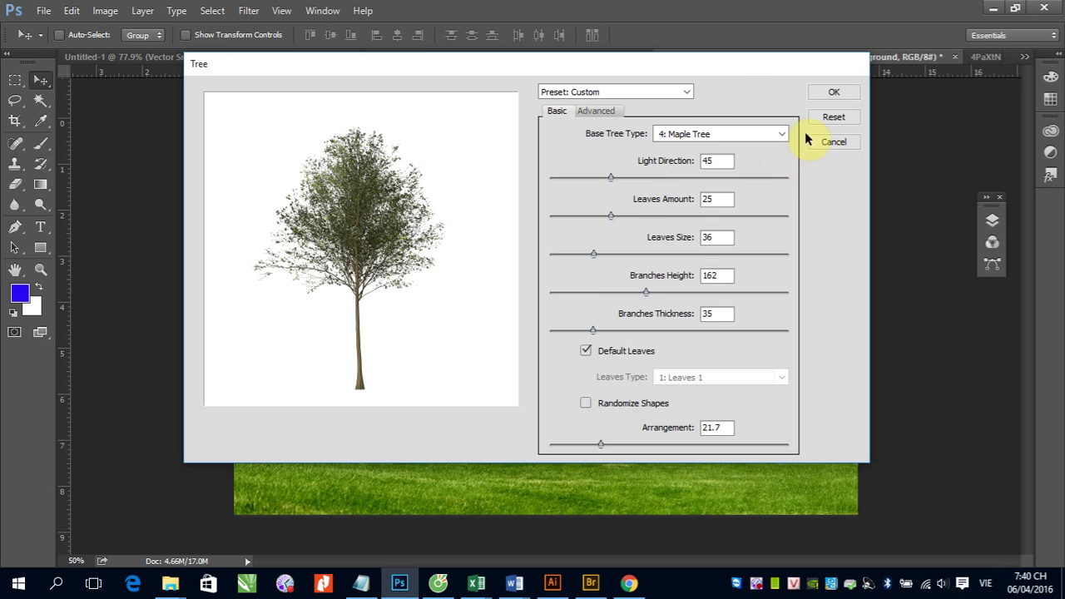
pyautogui.click(597, 111)
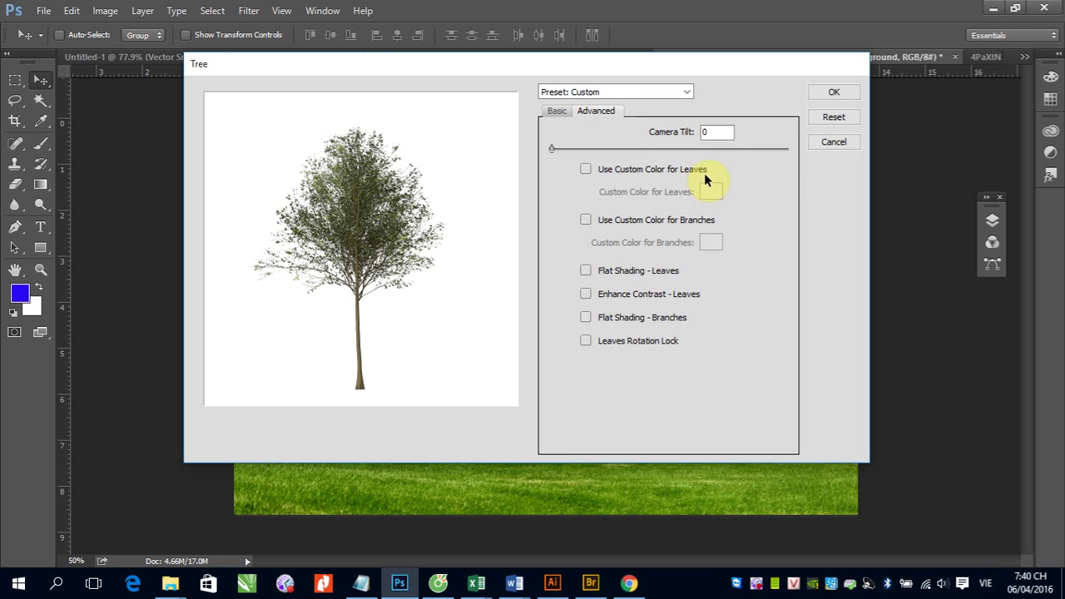
pyautogui.click(834, 92)
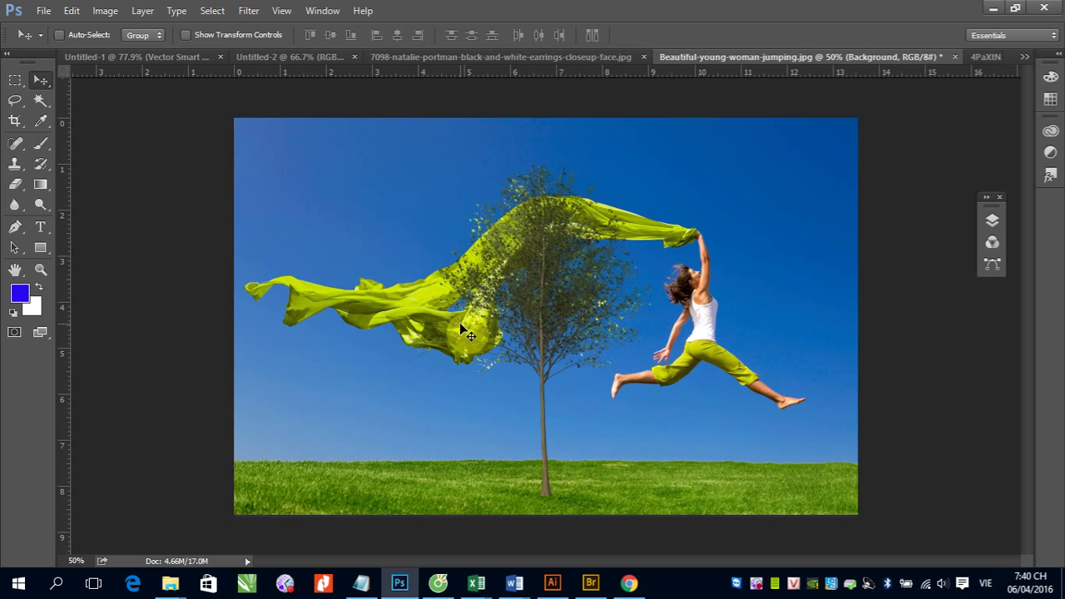
# - Dismiss the locked-layer alert and show the Layers panel scrolled down to Background
pyautogui.moveTo(542, 291); pyautogui.dragTo(439, 297)
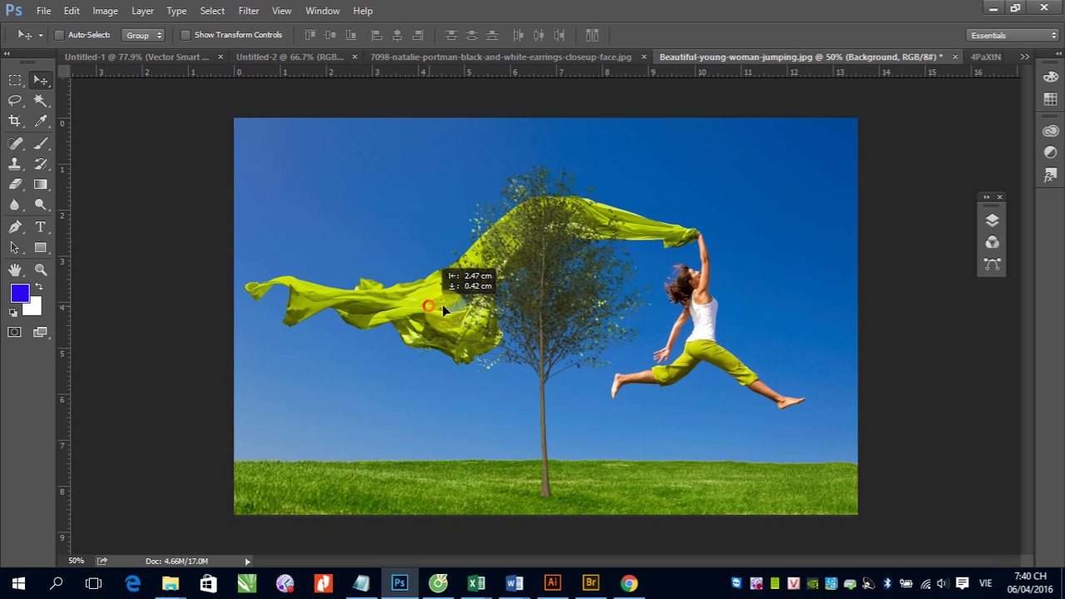
pyautogui.click(412, 218)
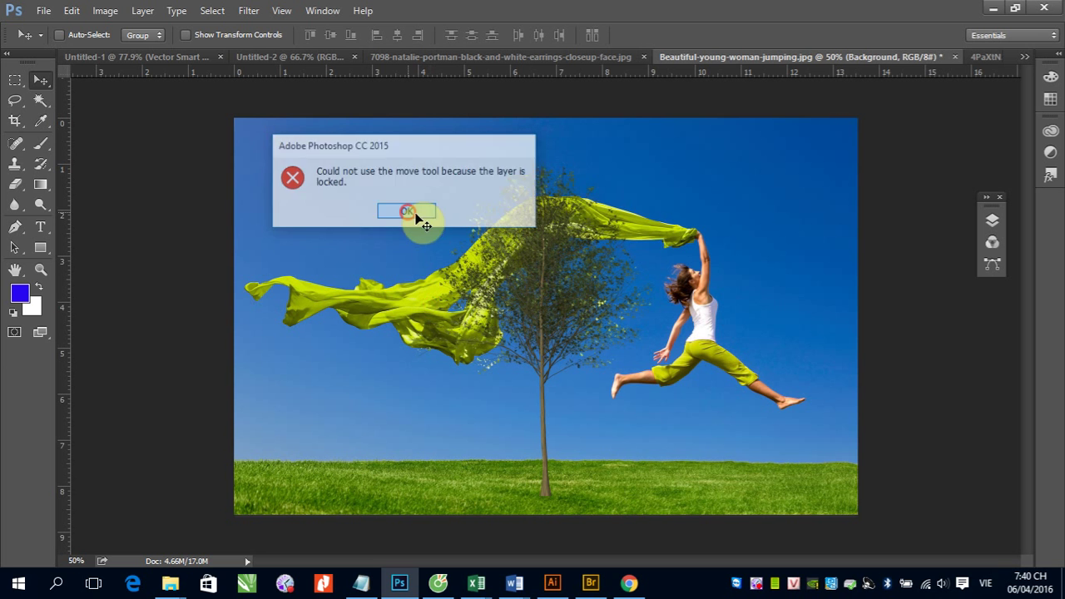
pyautogui.click(994, 222)
pyautogui.moveTo(968, 377); pyautogui.dragTo(969, 418)
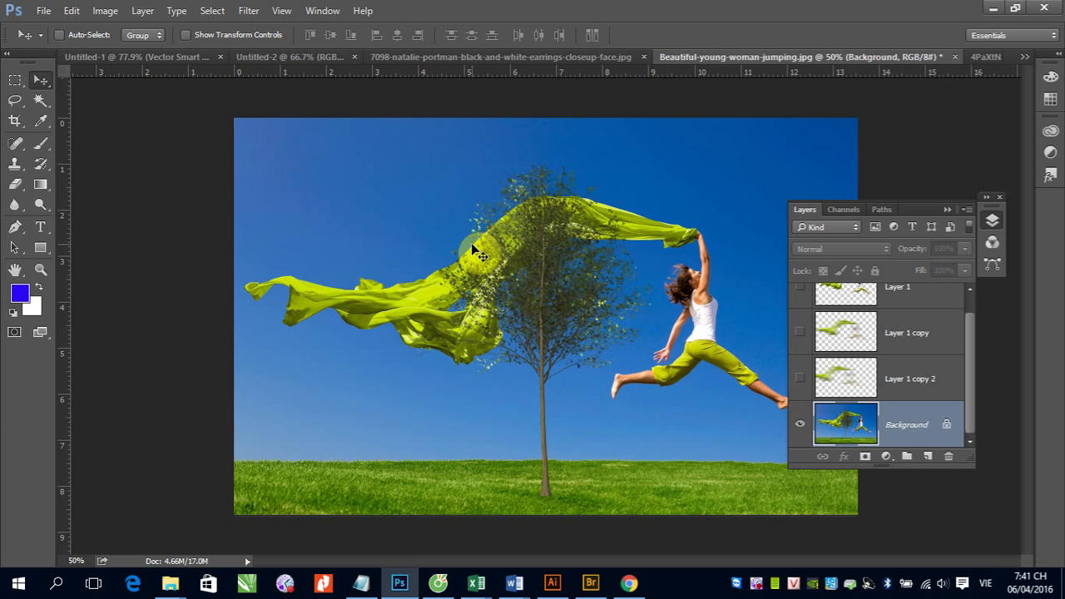
# - Undo the maple tree render and bring up the Filter menu
pyautogui.hotkey('ctrl', 'z')
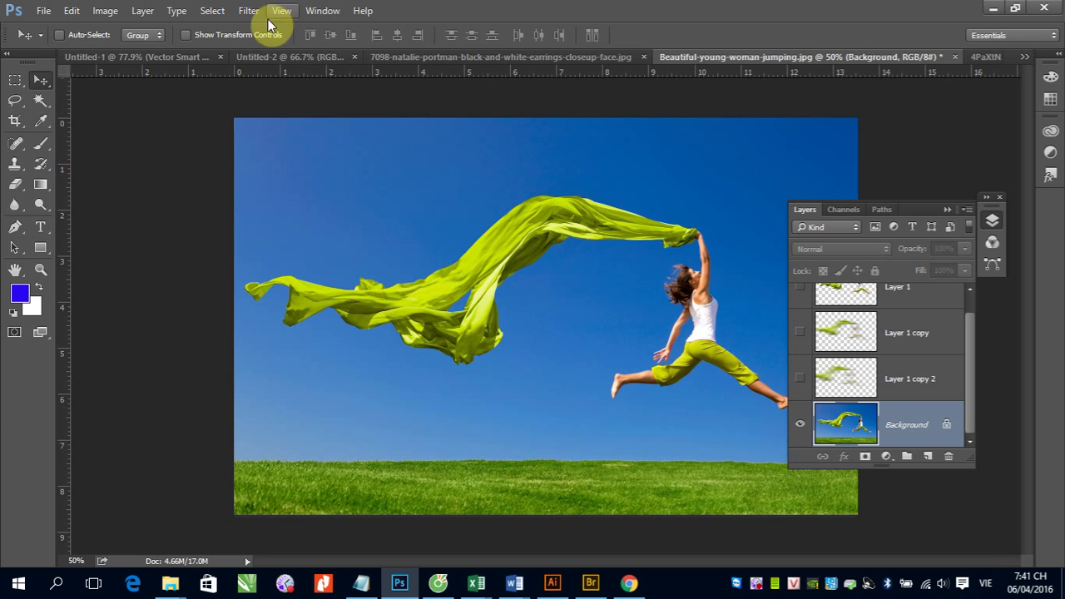
pyautogui.click(249, 11)
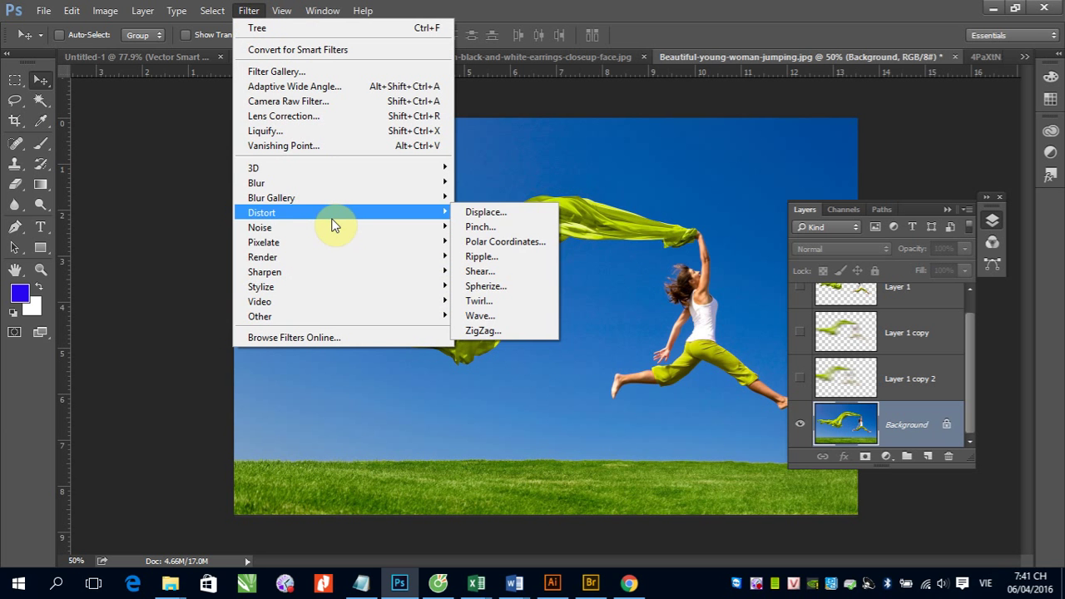
pyautogui.moveTo(263, 257)
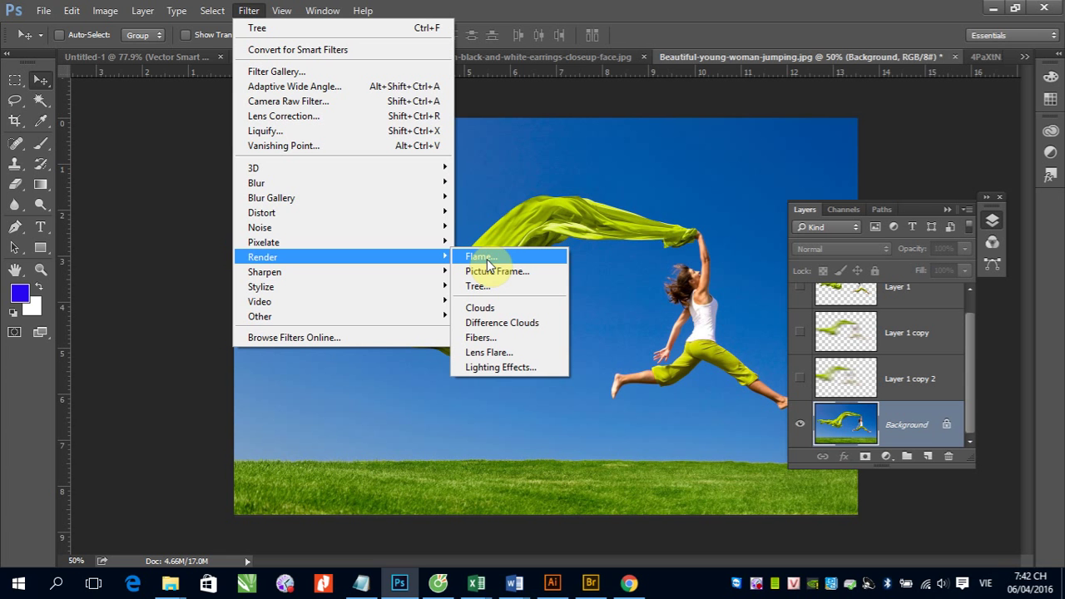
# - Open Lighting Effects, try a Point light, then return to Spot (Intensity 25, Hotspot 44)
pyautogui.click(506, 369)
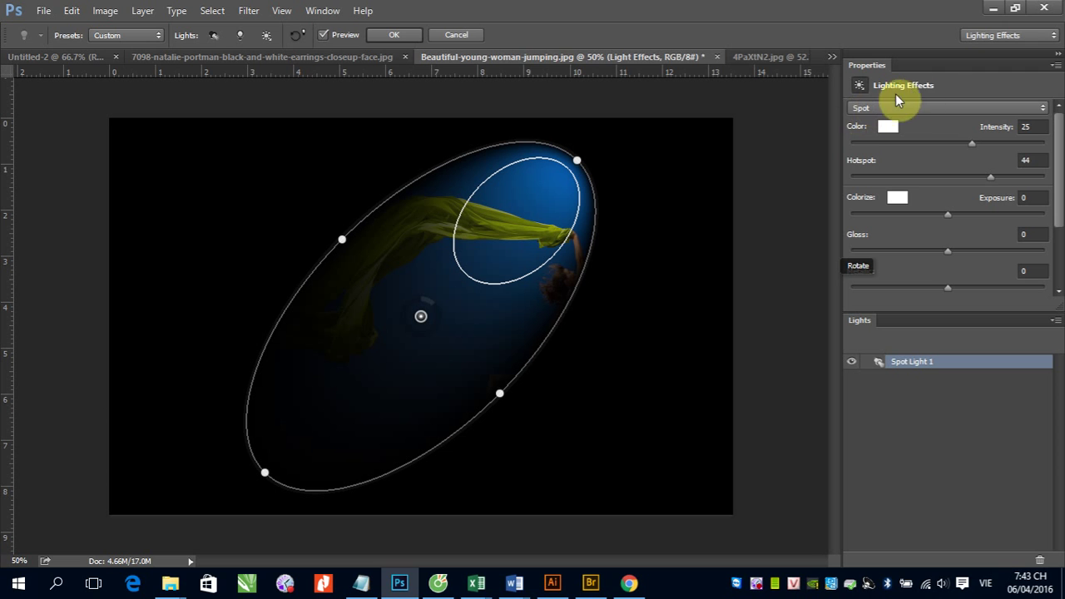
pyautogui.click(1045, 113)
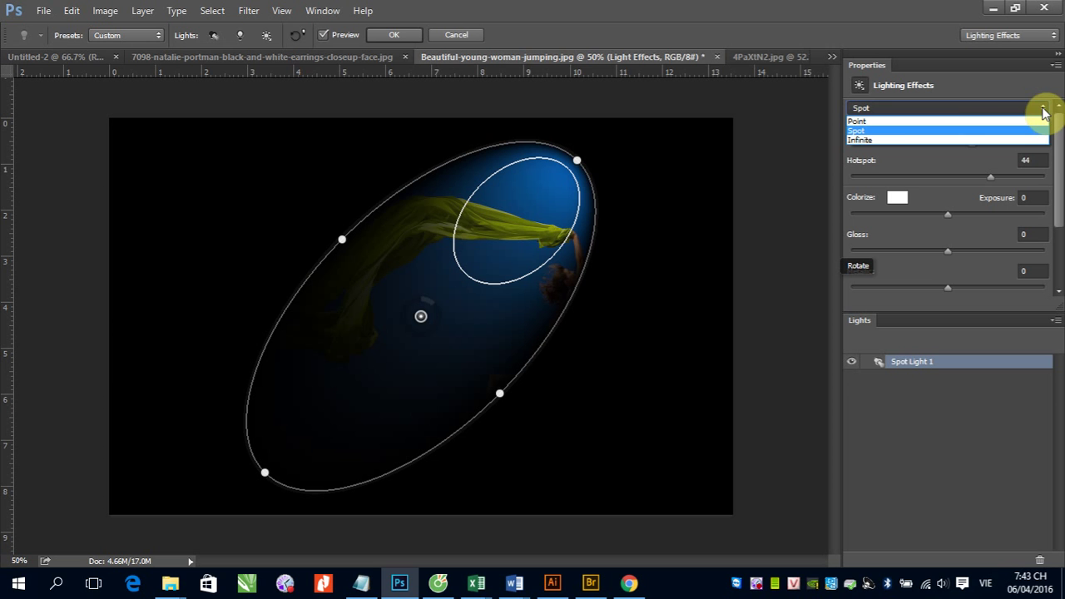
pyautogui.click(896, 122)
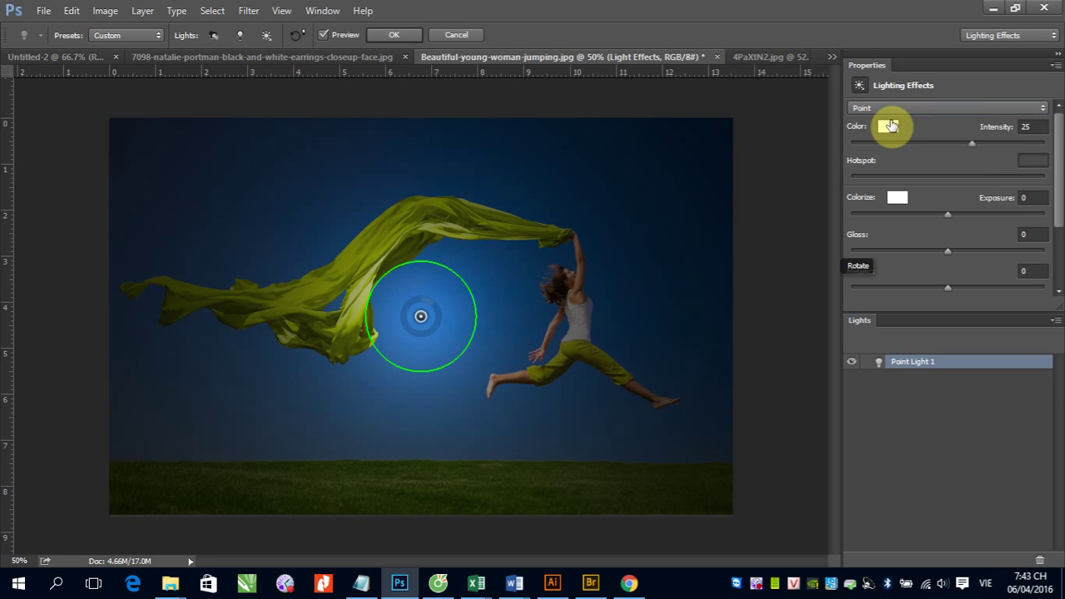
pyautogui.click(965, 110)
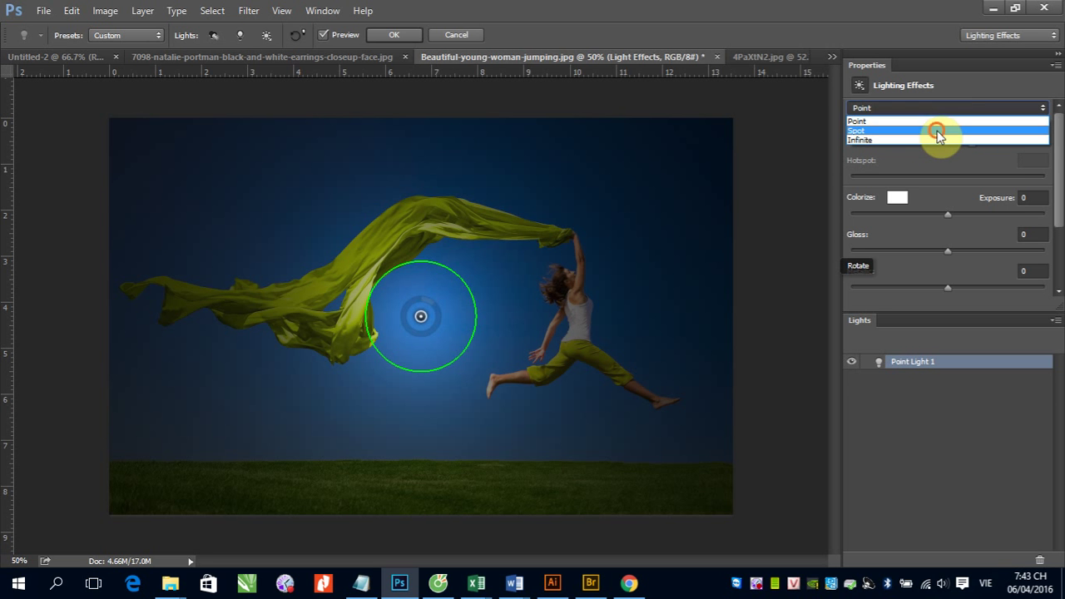
pyautogui.click(937, 133)
pyautogui.click(936, 108)
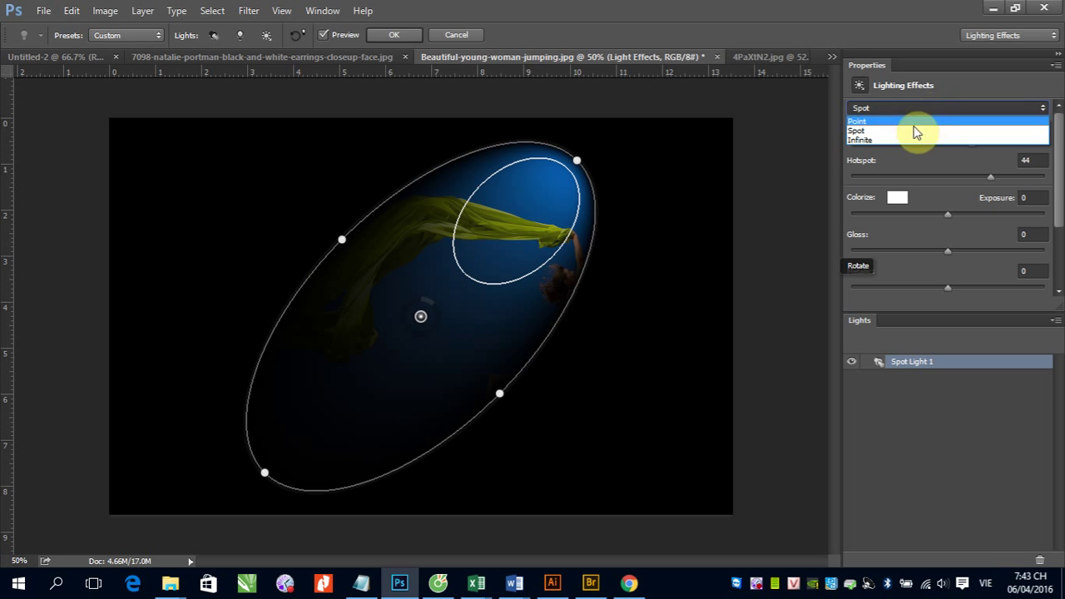
# - Change to an Infinite light and test its colour intensity at +2, -1, +1 and 0 stops
pyautogui.click(902, 140)
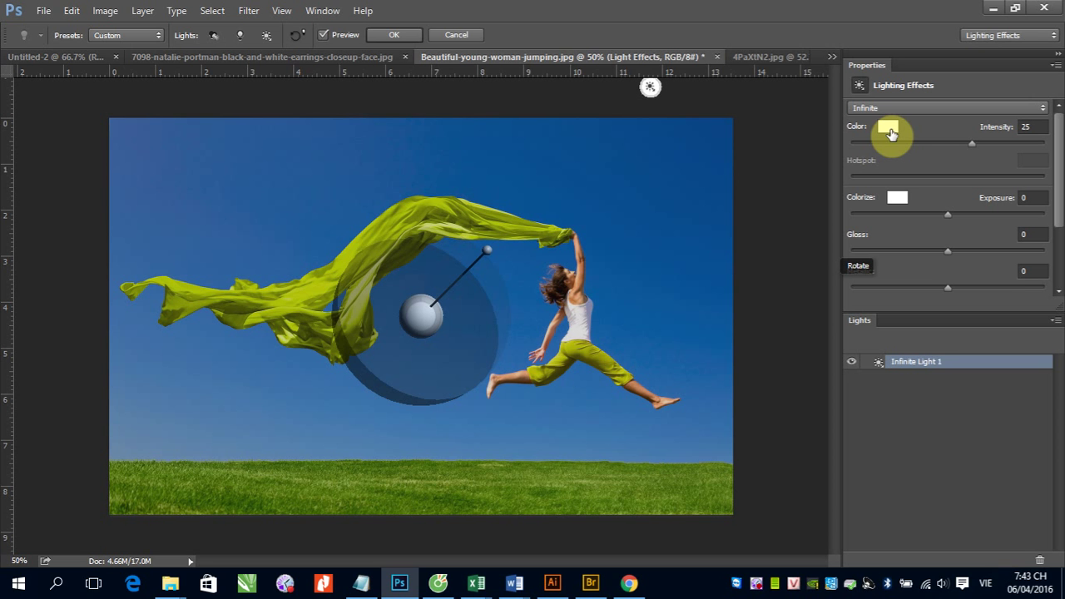
pyautogui.click(889, 129)
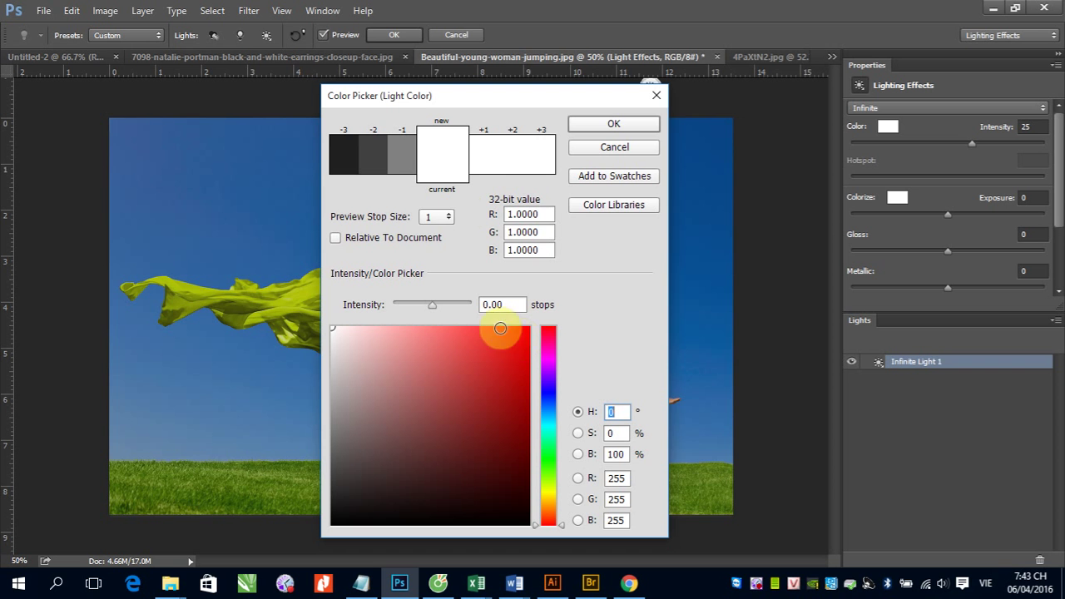
pyautogui.click(487, 155)
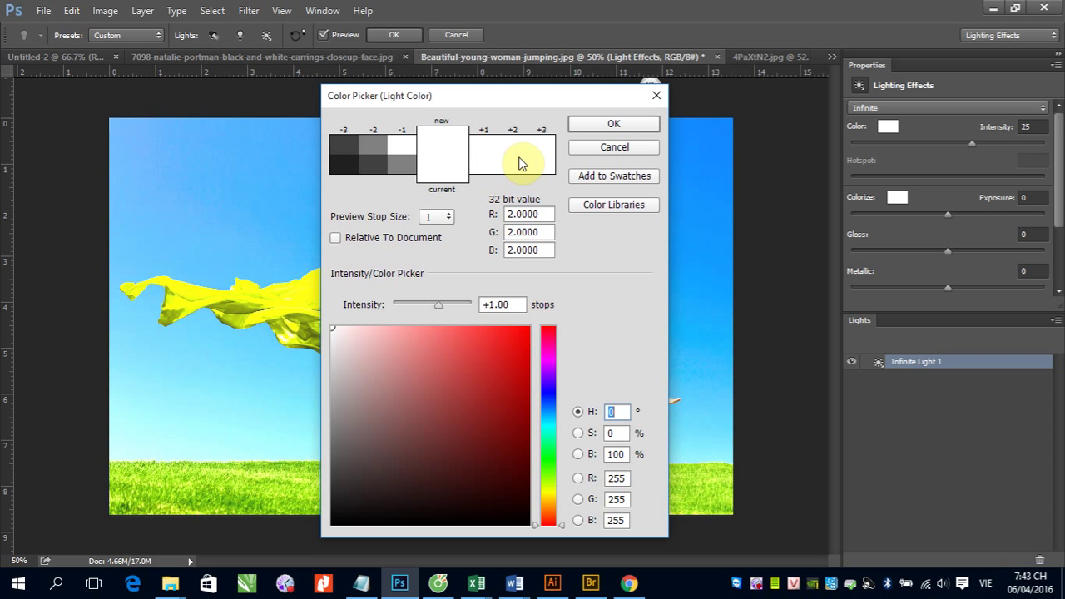
pyautogui.click(519, 160)
pyautogui.moveTo(529, 96); pyautogui.dragTo(904, 139)
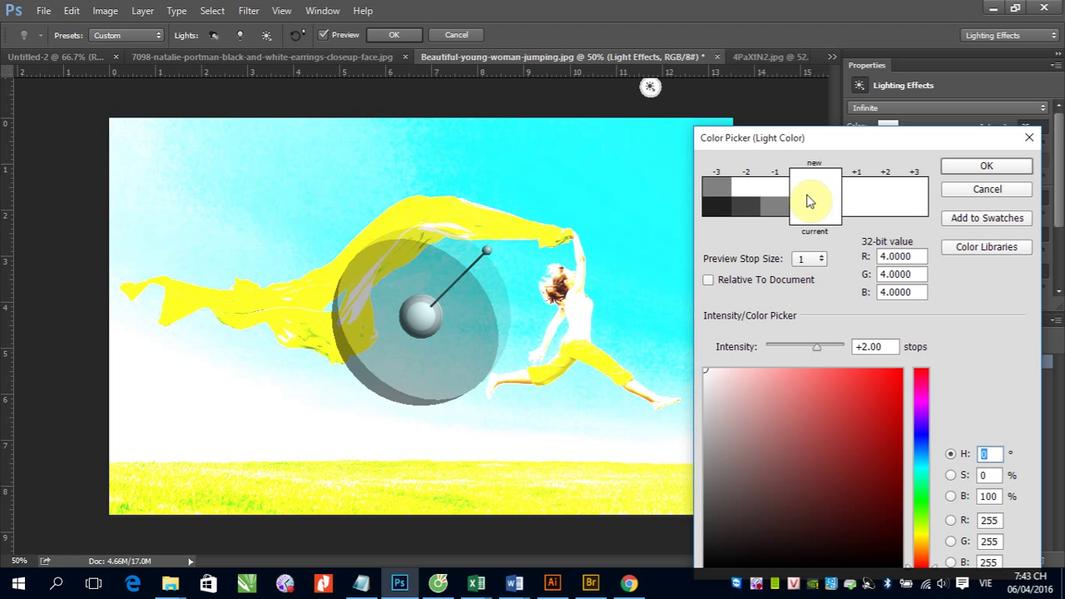
pyautogui.click(775, 198)
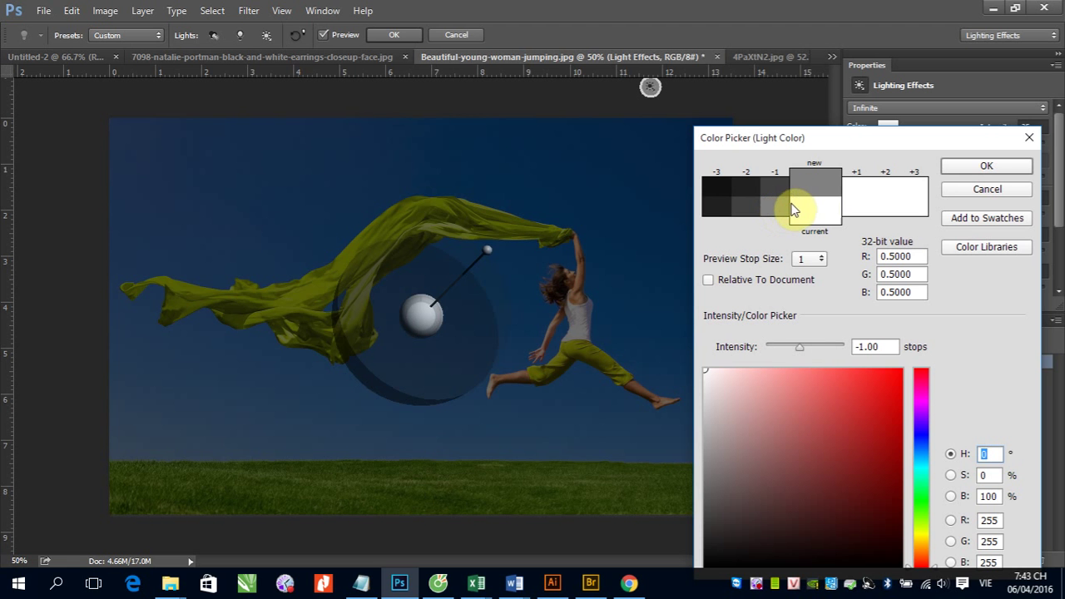
pyautogui.doubleClick(853, 202)
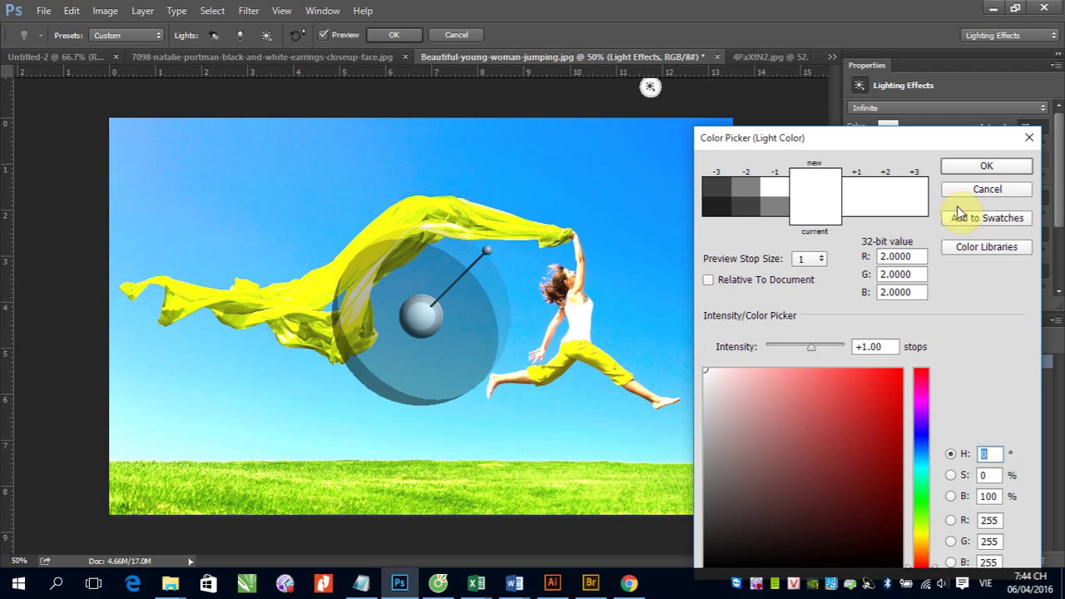
pyautogui.keyDown('alt'); pyautogui.click(987, 191); pyautogui.keyUp('alt')
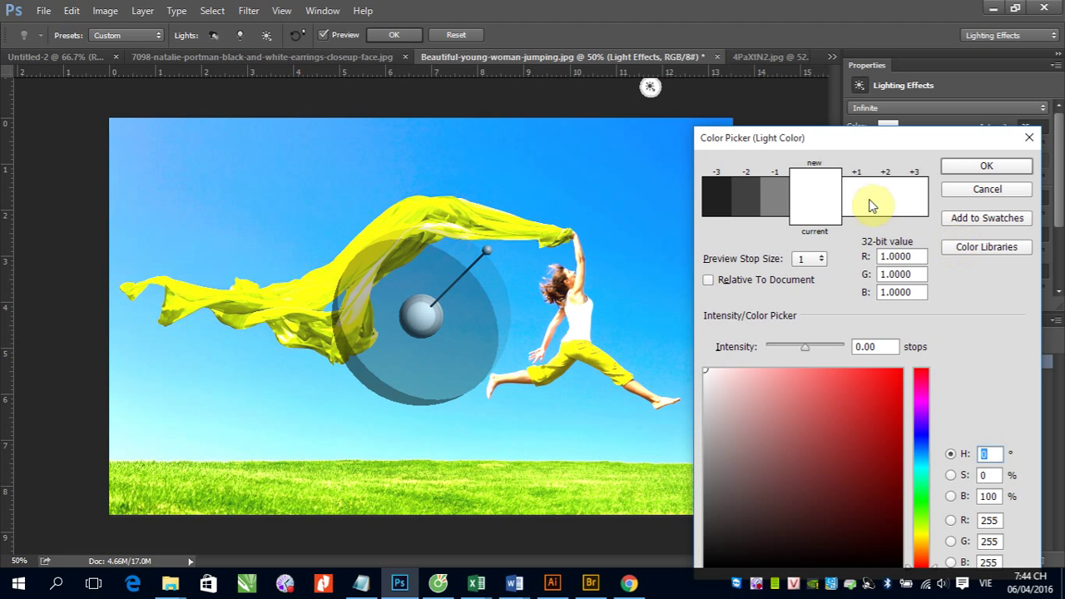
# - Pick a red light colour brightened two stops, then shift it to green at hue 107
pyautogui.click(846, 139)
pyautogui.moveTo(819, 144); pyautogui.dragTo(694, 124)
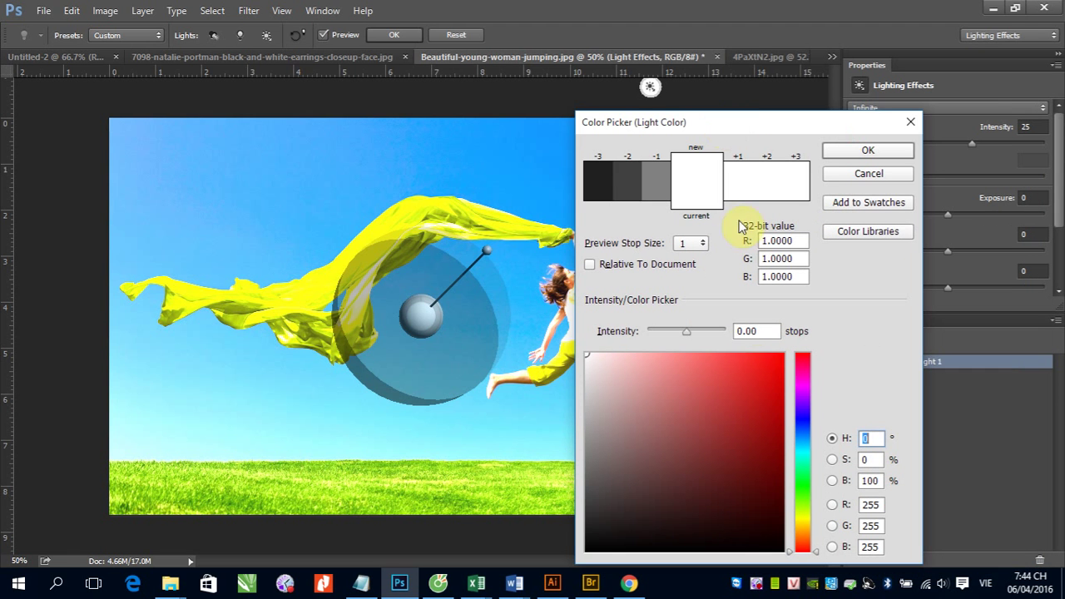
pyautogui.click(751, 371)
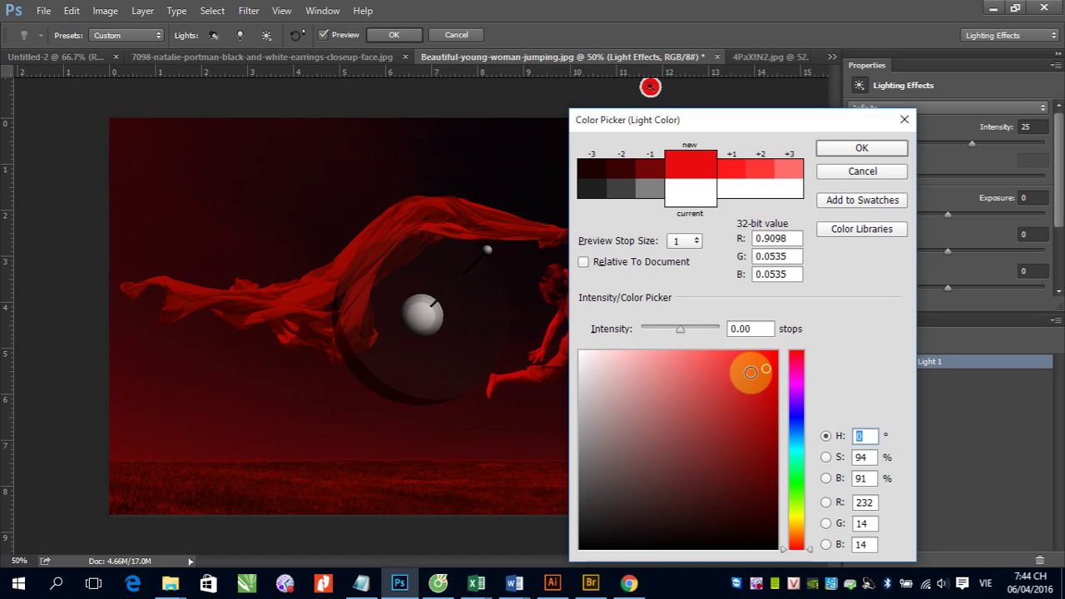
pyautogui.click(675, 334)
pyautogui.moveTo(682, 330)
pyautogui.mouseDown()
pyautogui.moveTo(703, 337)
pyautogui.moveTo(679, 336)
pyautogui.moveTo(691, 336)
pyautogui.mouseUp()
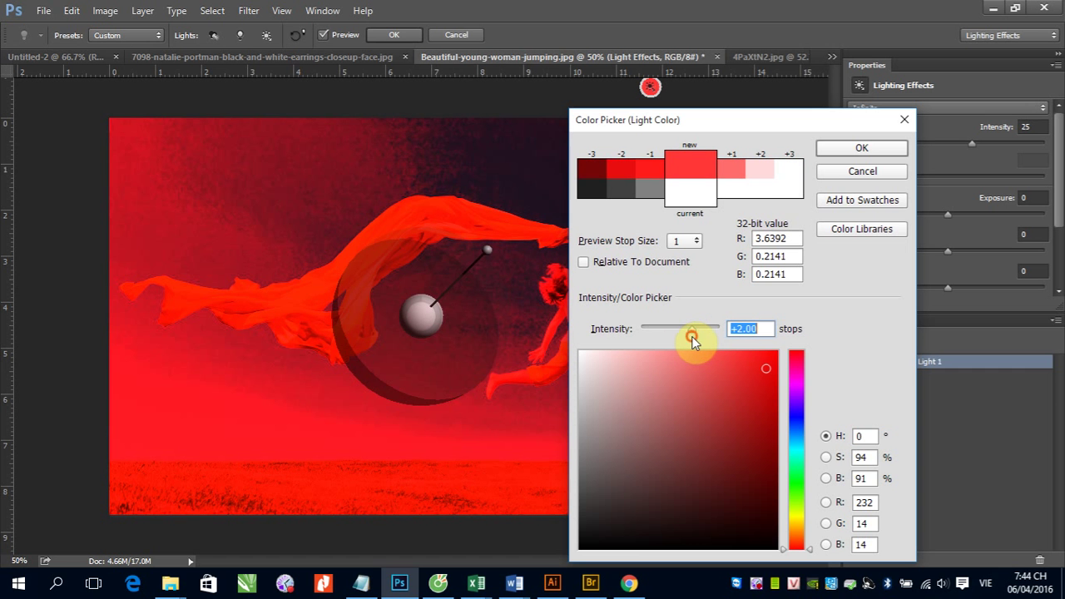
pyautogui.click(799, 491)
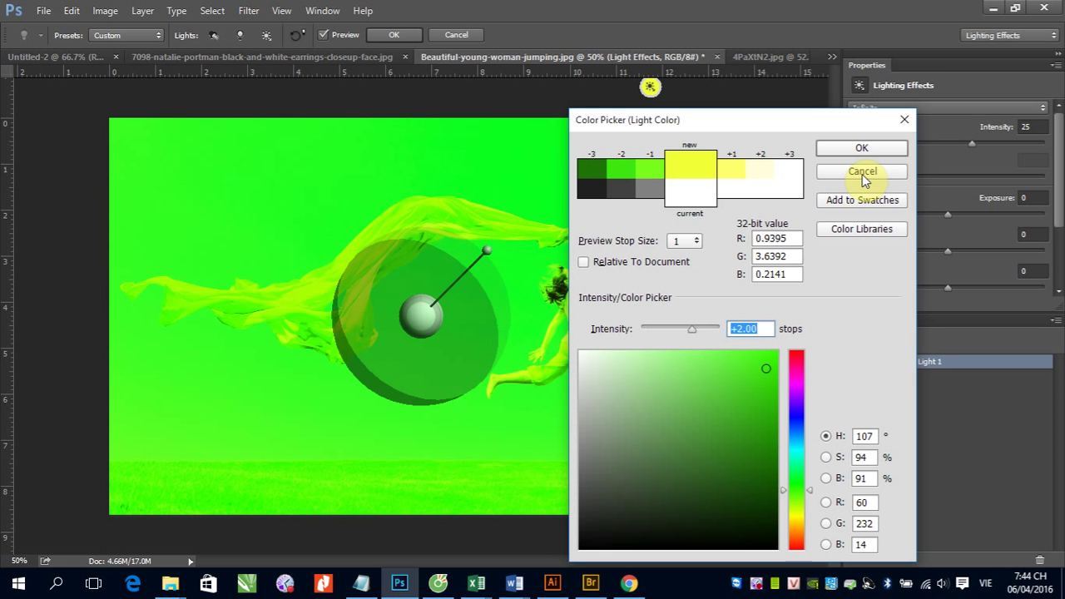
pyautogui.click(851, 233)
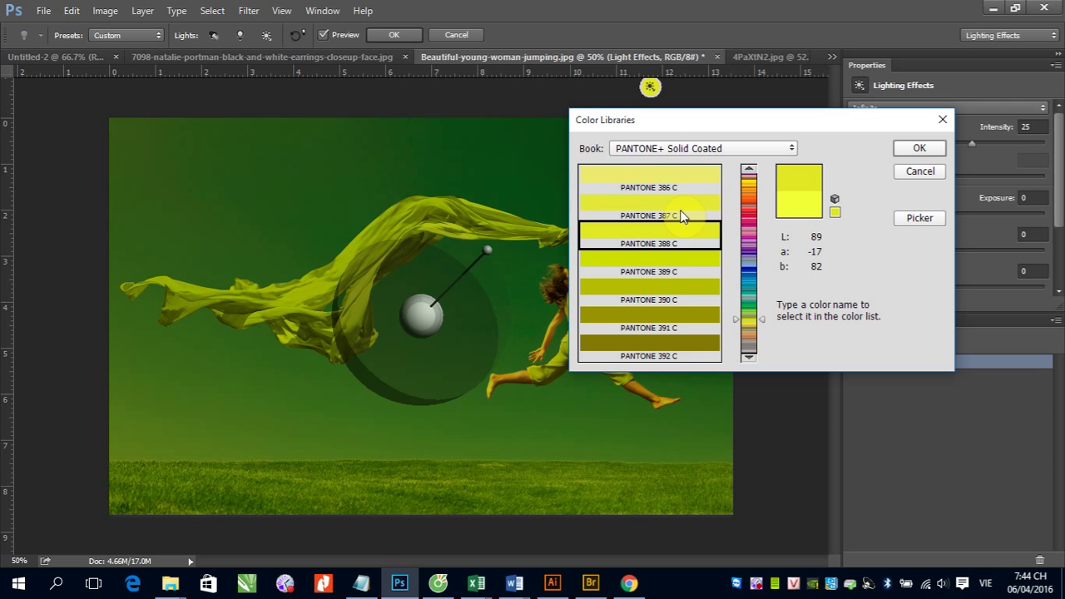
# - Preview PANTONE 387 C, 390 C and 391 C as the light colour, then discard them
pyautogui.click(683, 206)
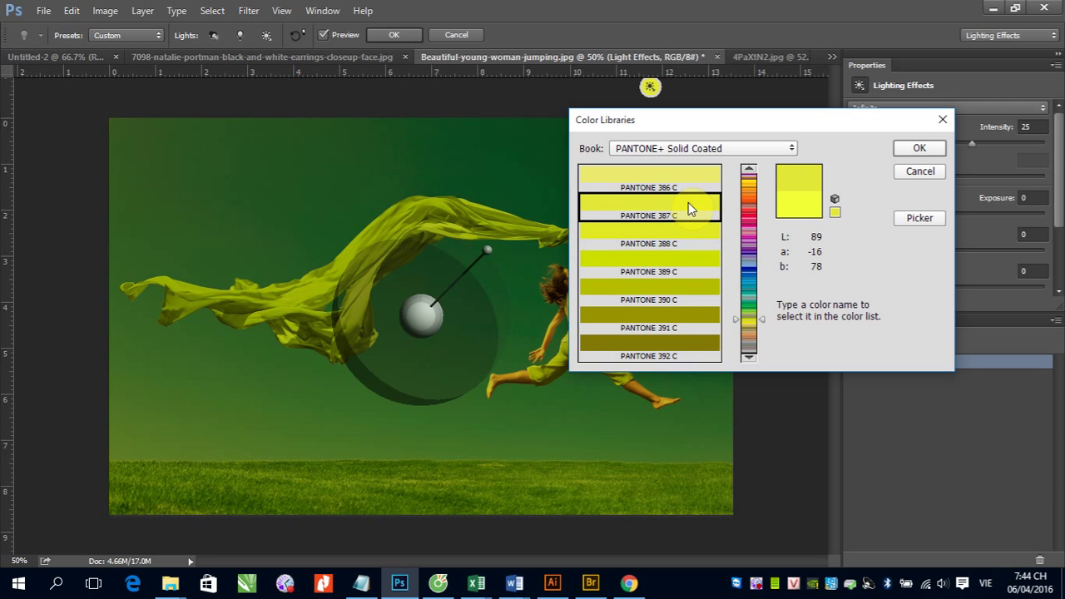
pyautogui.click(675, 288)
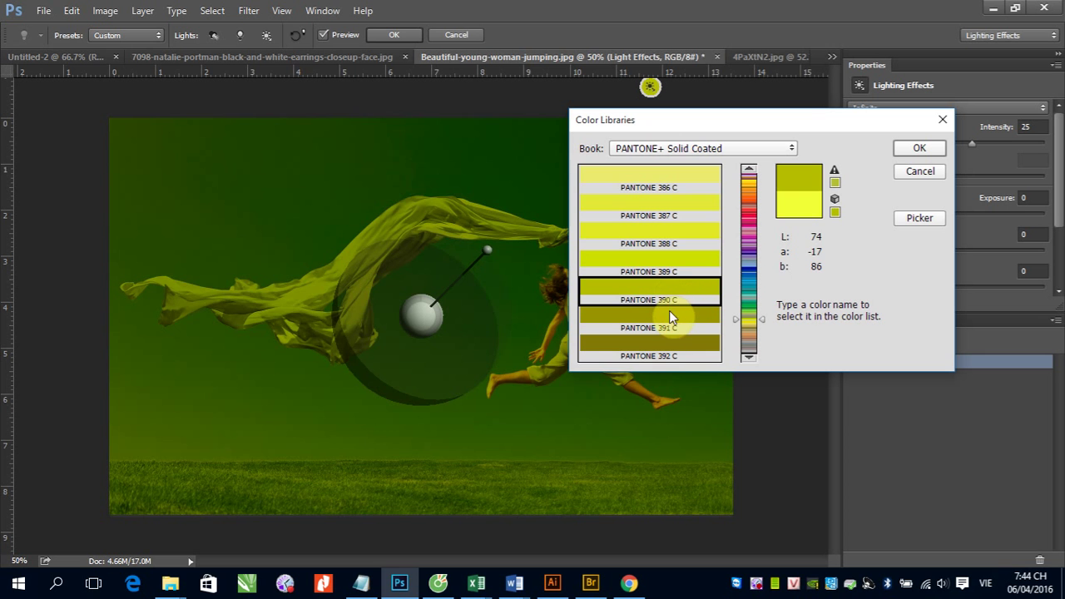
pyautogui.click(669, 313)
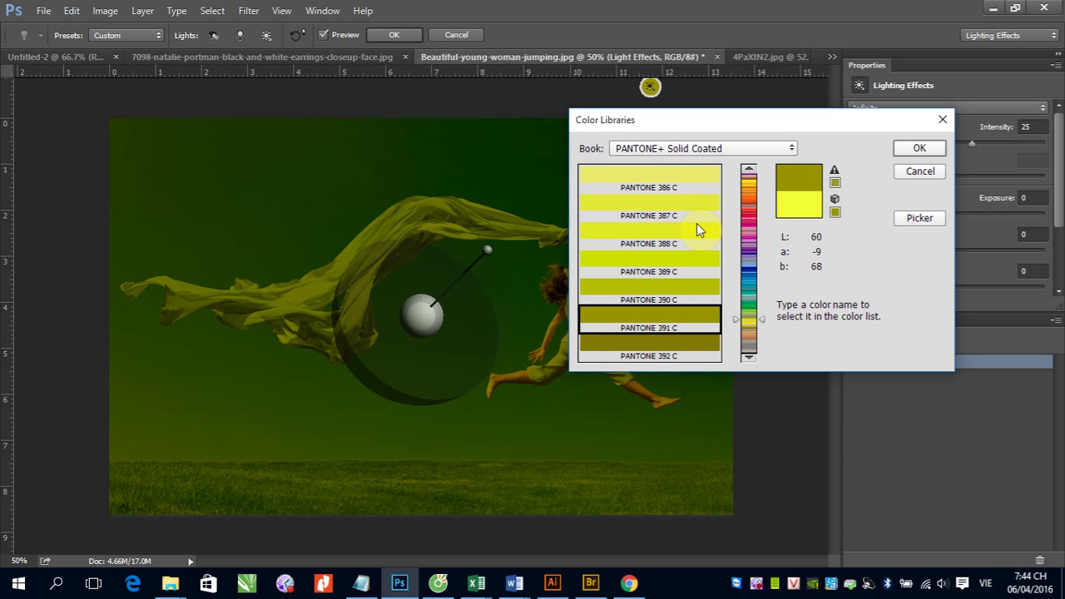
pyautogui.click(920, 171)
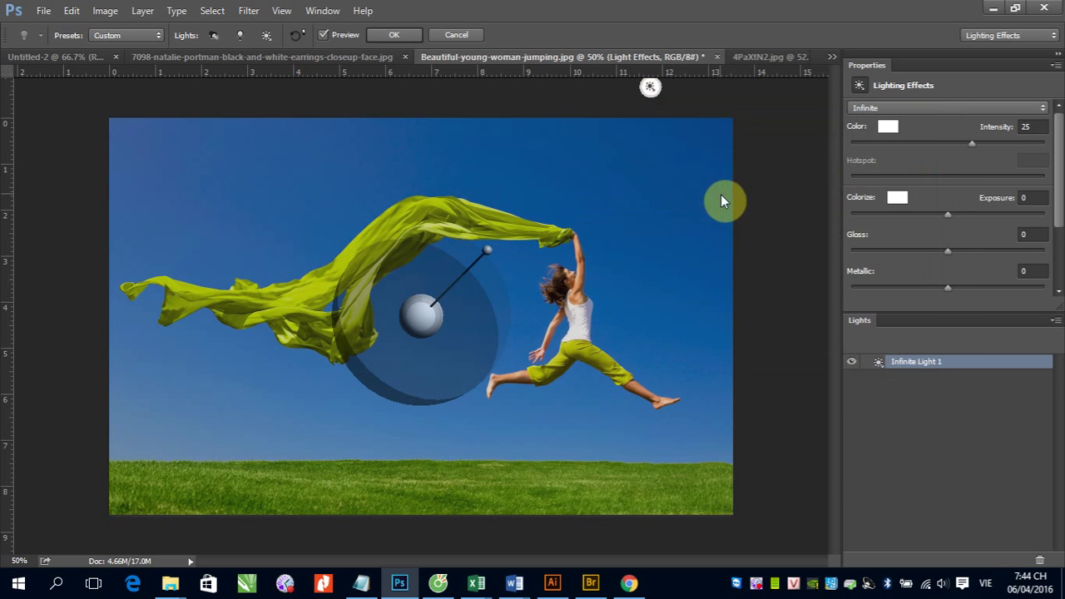
# - Set the Colorize colour to teal green, RGB 27, 169, 127
pyautogui.click(896, 198)
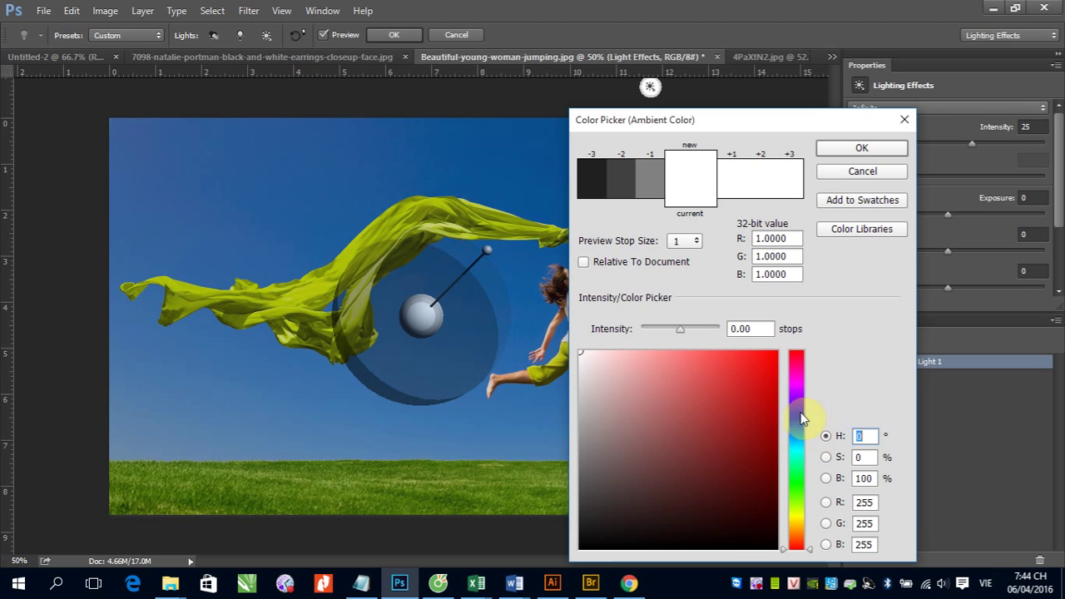
pyautogui.click(800, 454)
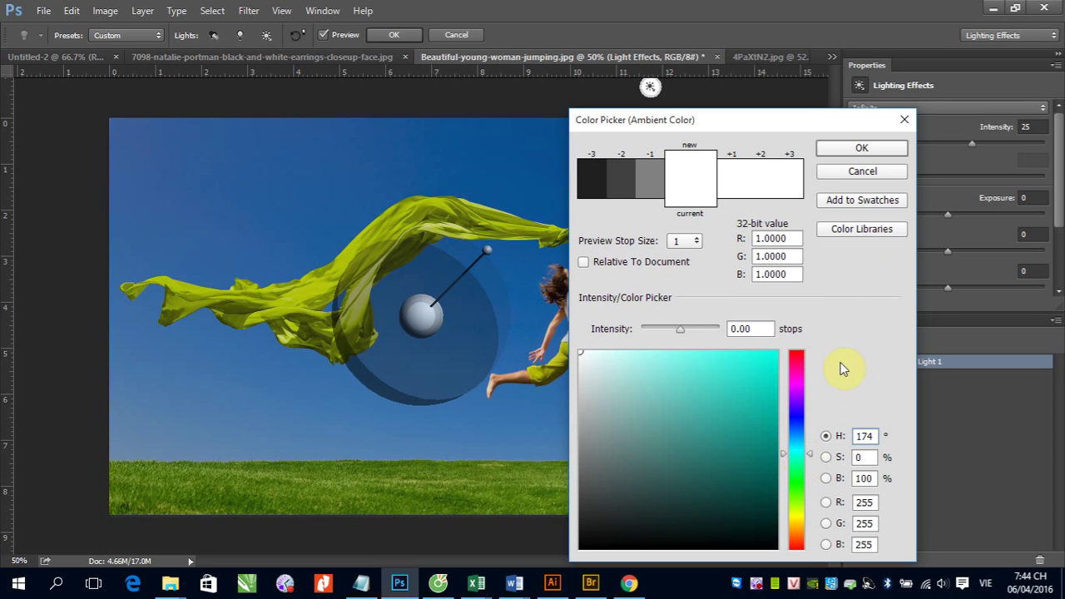
pyautogui.click(850, 150)
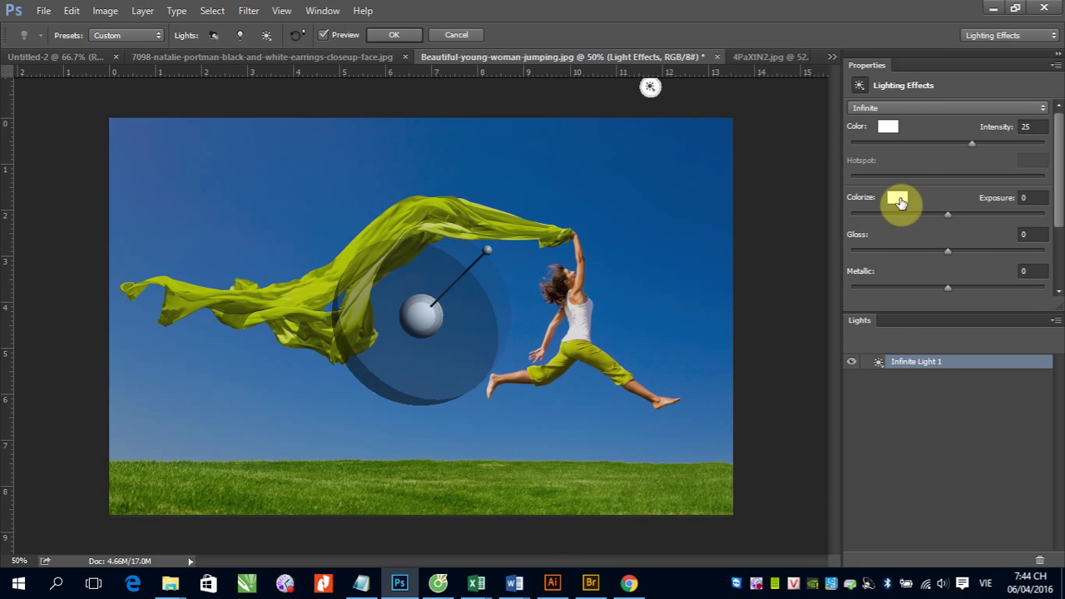
pyautogui.click(899, 197)
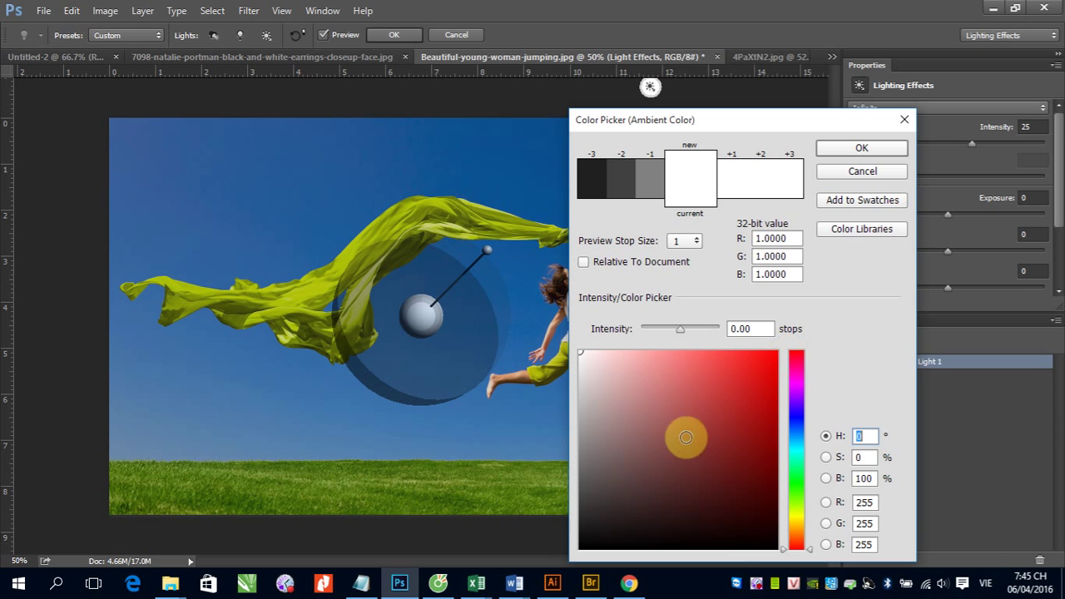
pyautogui.click(798, 460)
pyautogui.moveTo(759, 440); pyautogui.dragTo(770, 375)
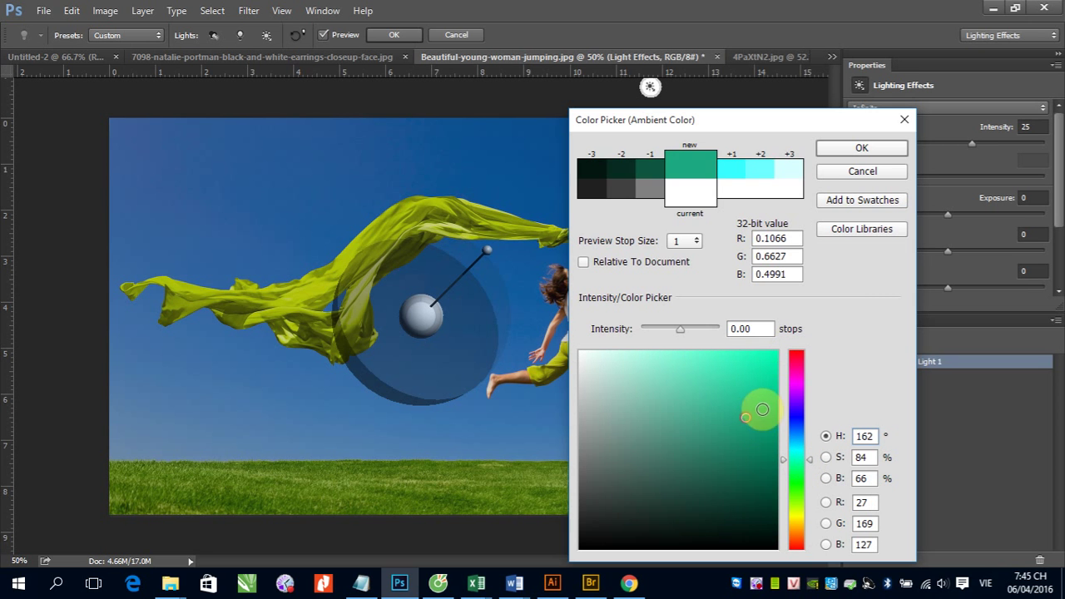
pyautogui.click(844, 152)
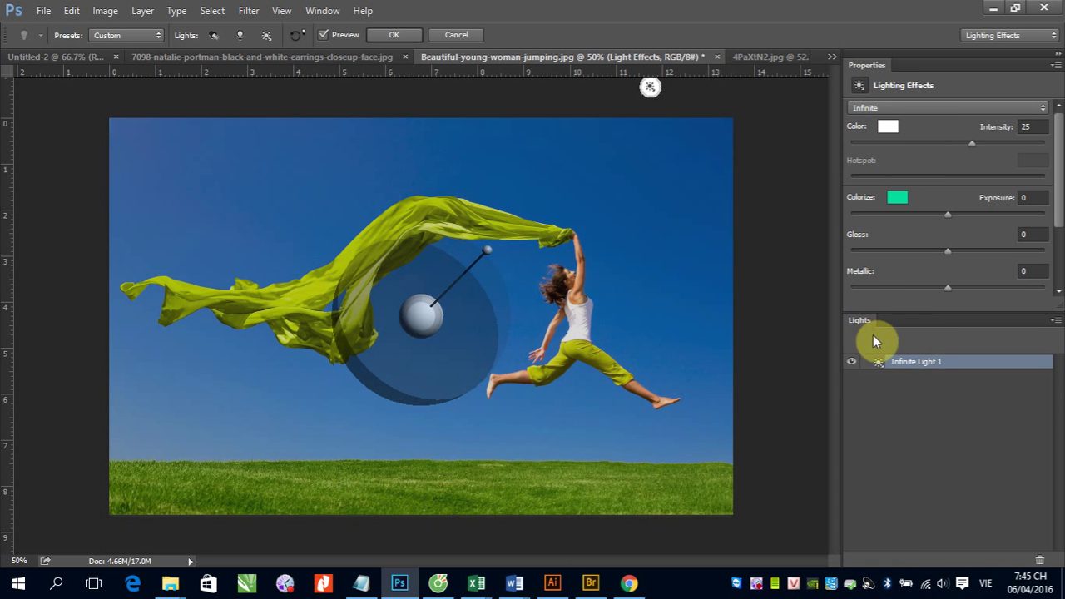
# - Set Exposure 23 and Gloss -65, then aim the infinite light from the upper left
pyautogui.moveTo(949, 218)
pyautogui.mouseDown()
pyautogui.moveTo(880, 215)
pyautogui.moveTo(998, 219)
pyautogui.moveTo(970, 216)
pyautogui.mouseUp()
pyautogui.moveTo(948, 251); pyautogui.dragTo(884, 251)
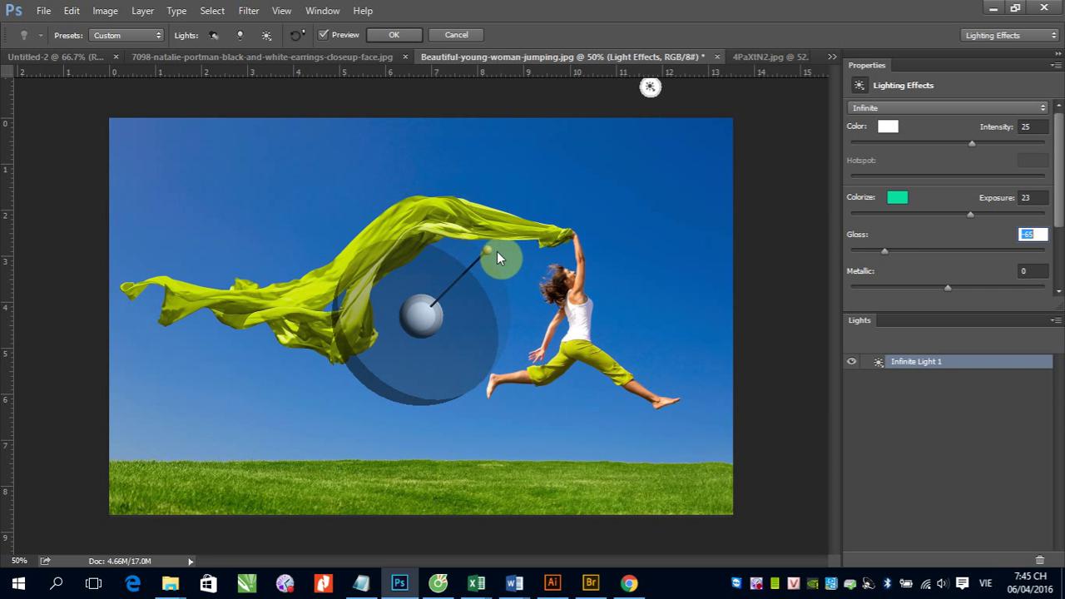
pyautogui.moveTo(487, 250)
pyautogui.mouseDown()
pyautogui.moveTo(511, 328)
pyautogui.moveTo(504, 355)
pyautogui.moveTo(509, 289)
pyautogui.moveTo(397, 217)
pyautogui.moveTo(308, 216)
pyautogui.mouseUp()
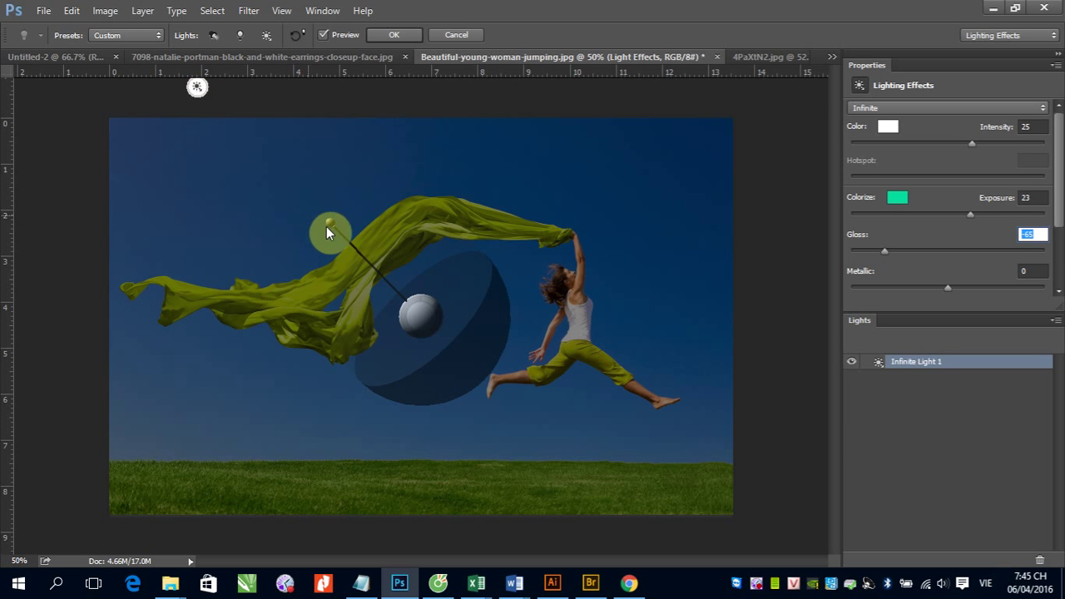
pyautogui.moveTo(330, 223); pyautogui.dragTo(452, 218)
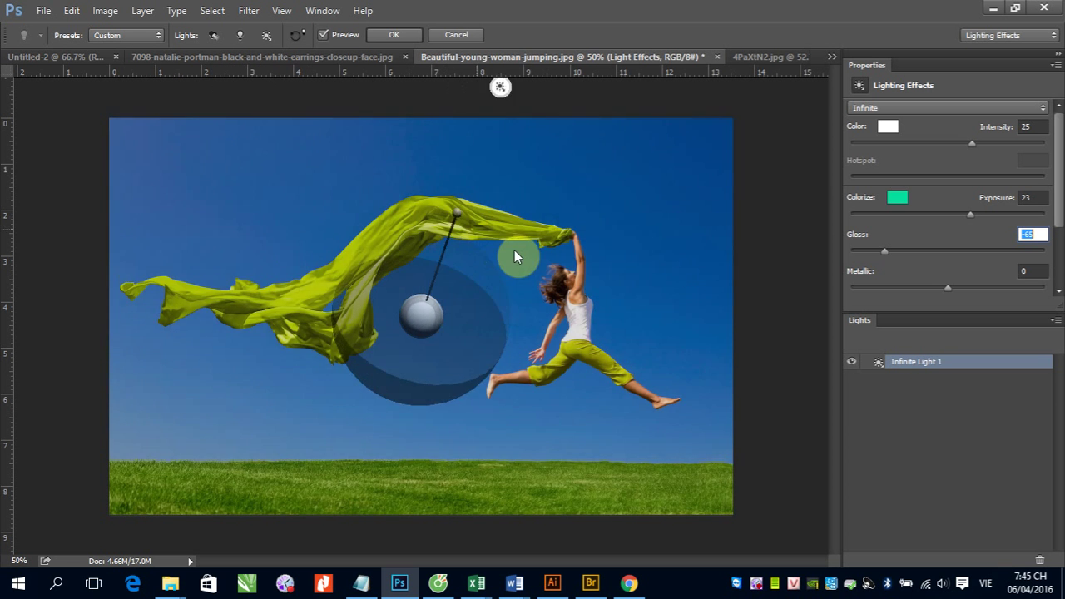
pyautogui.moveTo(514, 251)
pyautogui.mouseDown()
pyautogui.moveTo(504, 351)
pyautogui.moveTo(500, 307)
pyautogui.moveTo(502, 349)
pyautogui.moveTo(473, 344)
pyautogui.mouseUp()
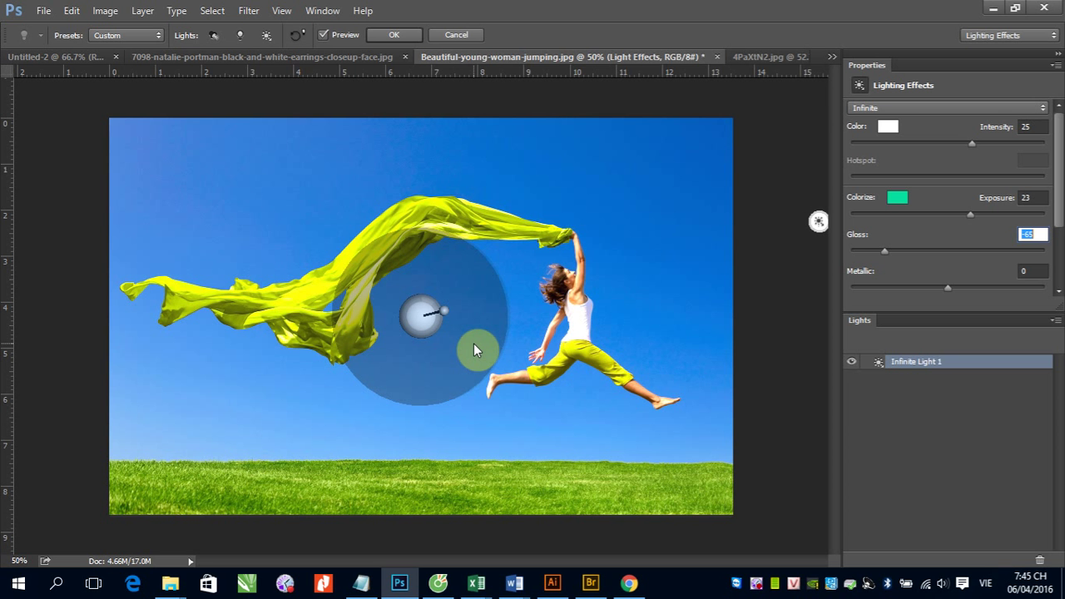
pyautogui.moveTo(474, 344)
pyautogui.mouseDown()
pyautogui.moveTo(507, 281)
pyautogui.moveTo(447, 211)
pyautogui.moveTo(384, 203)
pyautogui.moveTo(330, 254)
pyautogui.moveTo(331, 280)
pyautogui.moveTo(392, 298)
pyautogui.moveTo(360, 283)
pyautogui.mouseUp()
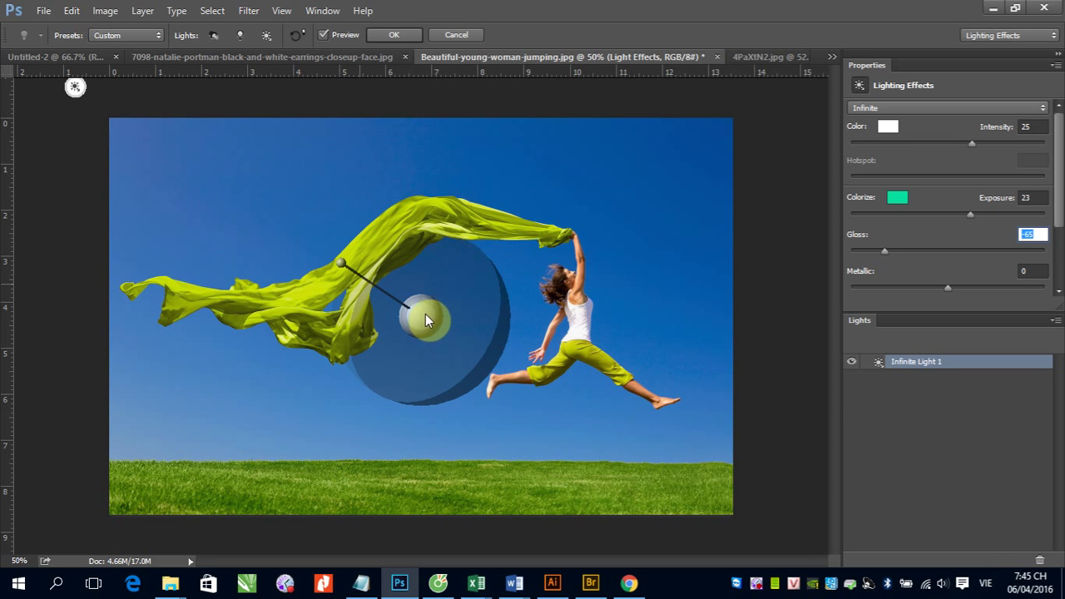
# - Try light intensity 100, settle on 29, and swing the infinite light toward the upper right
pyautogui.moveTo(424, 316)
pyautogui.moveTo(436, 306)
pyautogui.mouseDown()
pyautogui.moveTo(441, 321)
pyautogui.moveTo(420, 331)
pyautogui.moveTo(438, 331)
pyautogui.moveTo(431, 298)
pyautogui.mouseUp()
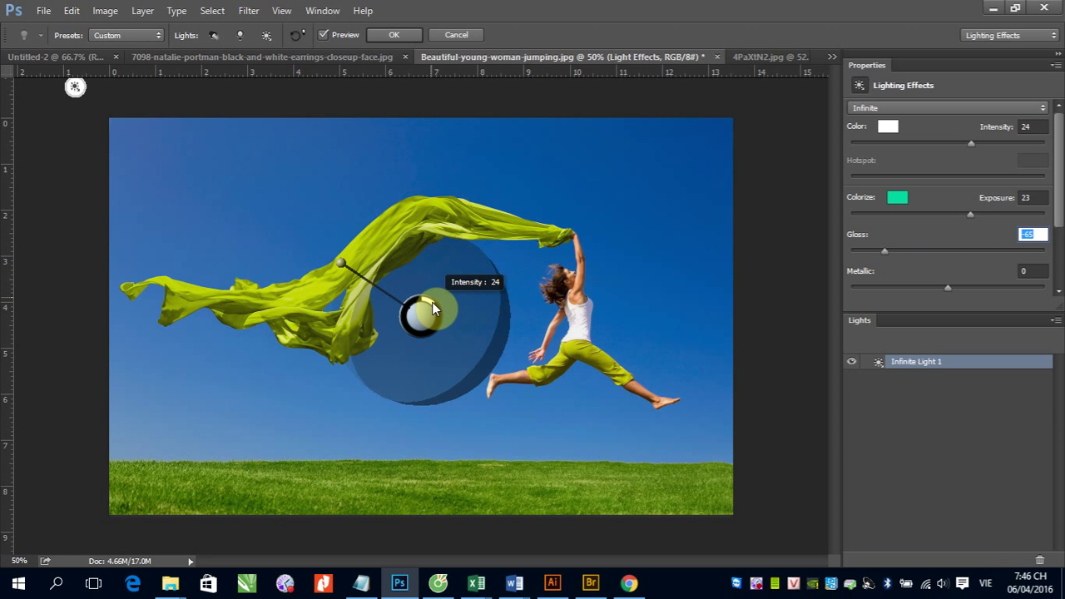
pyautogui.moveTo(432, 303)
pyautogui.mouseDown()
pyautogui.moveTo(436, 323)
pyautogui.moveTo(409, 330)
pyautogui.mouseUp()
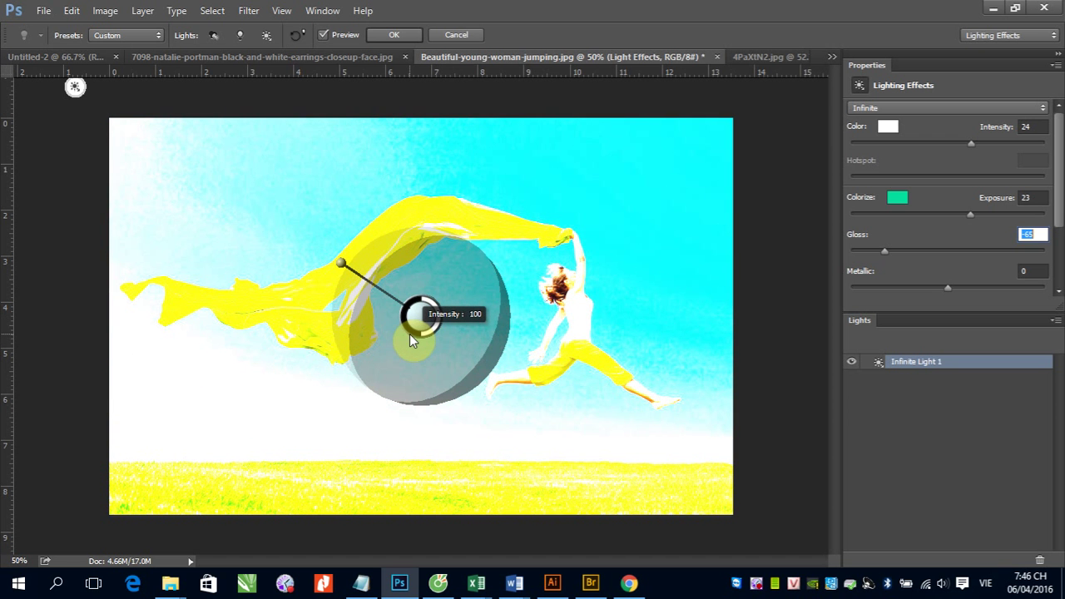
pyautogui.moveTo(410, 324)
pyautogui.mouseDown()
pyautogui.moveTo(435, 298)
pyautogui.moveTo(439, 313)
pyautogui.moveTo(436, 302)
pyautogui.mouseUp()
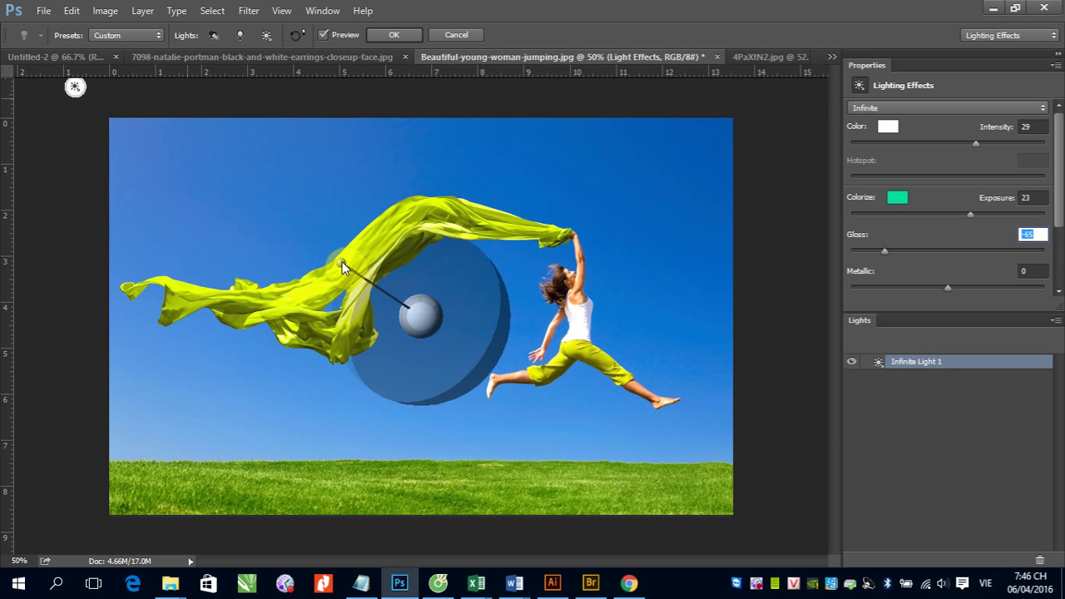
pyautogui.moveTo(341, 262)
pyautogui.mouseDown()
pyautogui.moveTo(397, 236)
pyautogui.moveTo(509, 248)
pyautogui.mouseUp()
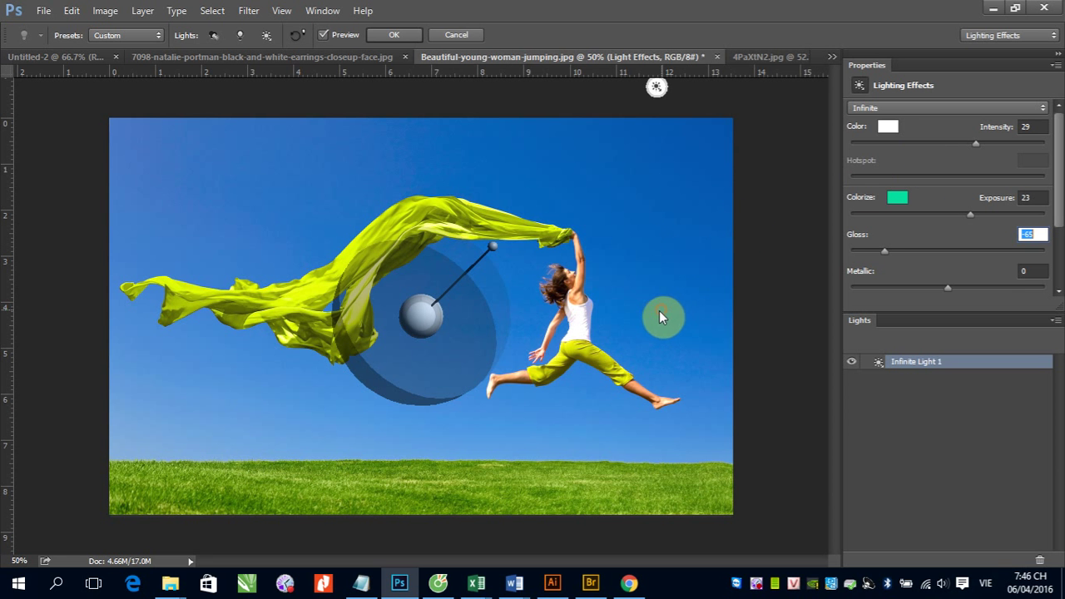
pyautogui.moveTo(421, 318)
pyautogui.mouseDown()
pyautogui.moveTo(386, 330)
pyautogui.moveTo(445, 313)
pyautogui.moveTo(439, 329)
pyautogui.moveTo(676, 330)
pyautogui.mouseUp()
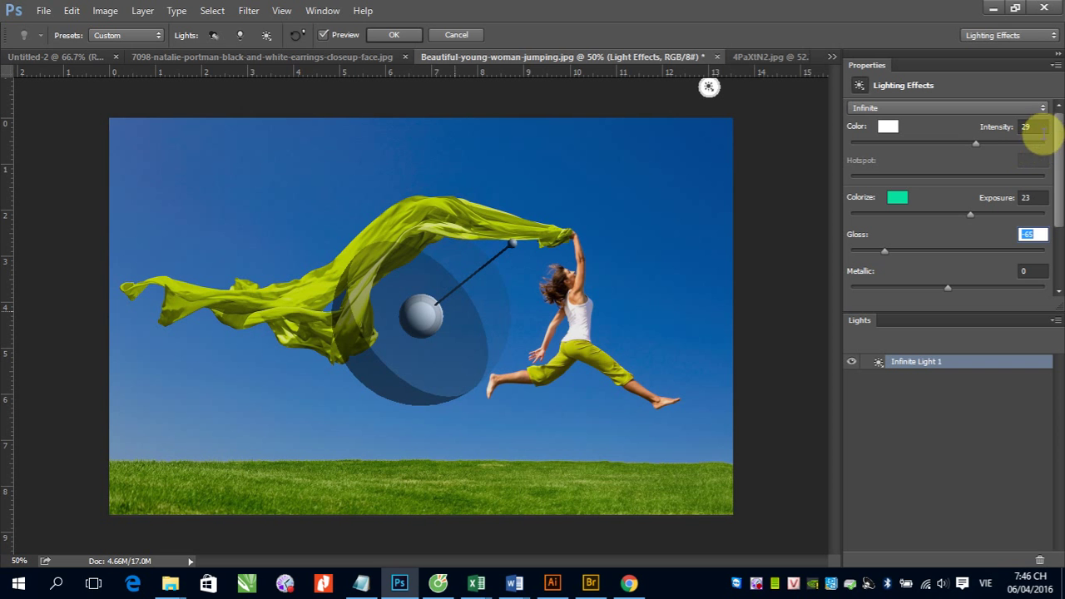
# - Switch to a Point light and centre it on the jumping woman
pyautogui.click(1044, 109)
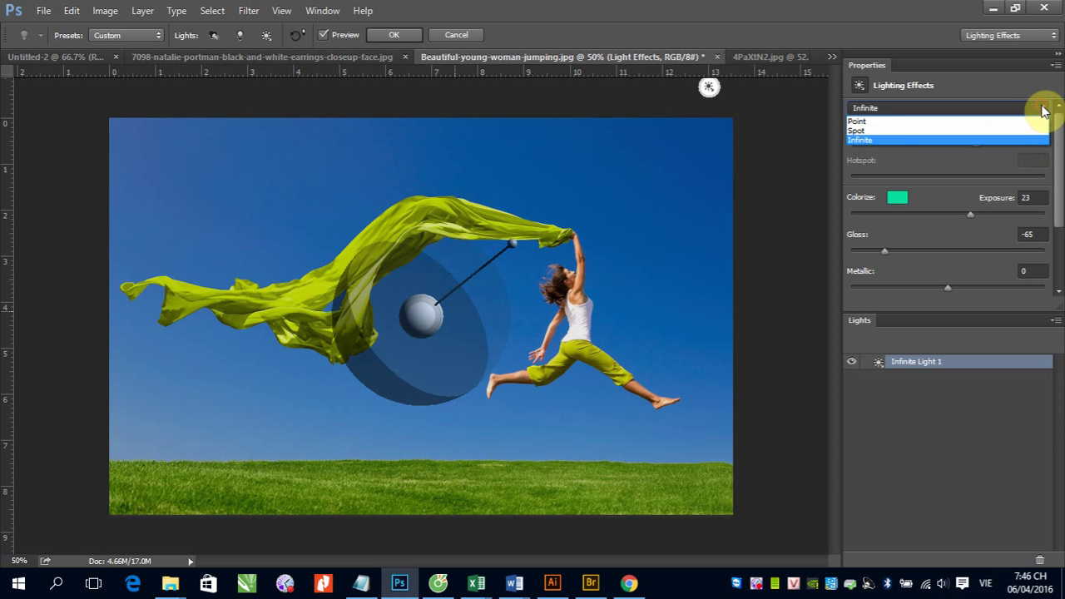
pyautogui.click(1009, 133)
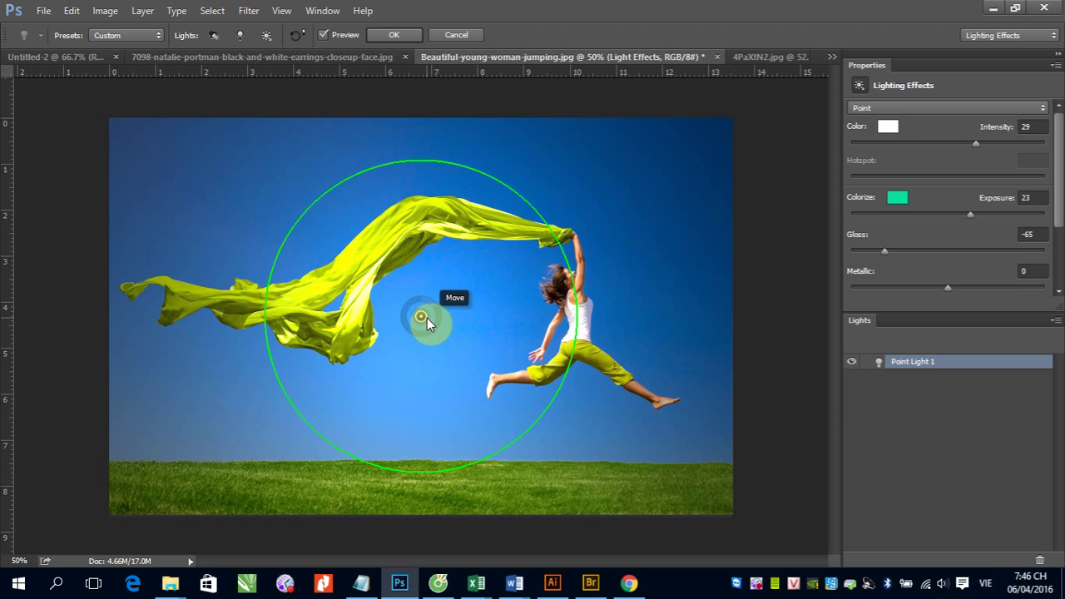
pyautogui.moveTo(421, 316); pyautogui.dragTo(409, 321)
pyautogui.moveTo(347, 335)
pyautogui.mouseDown()
pyautogui.moveTo(214, 361)
pyautogui.moveTo(601, 247)
pyautogui.moveTo(657, 210)
pyautogui.moveTo(217, 349)
pyautogui.moveTo(204, 273)
pyautogui.mouseUp()
pyautogui.moveTo(184, 190)
pyautogui.mouseDown()
pyautogui.moveTo(178, 171)
pyautogui.moveTo(590, 238)
pyautogui.moveTo(666, 213)
pyautogui.moveTo(607, 256)
pyautogui.moveTo(456, 315)
pyautogui.moveTo(471, 317)
pyautogui.moveTo(469, 303)
pyautogui.moveTo(473, 321)
pyautogui.moveTo(467, 306)
pyautogui.moveTo(477, 301)
pyautogui.mouseUp()
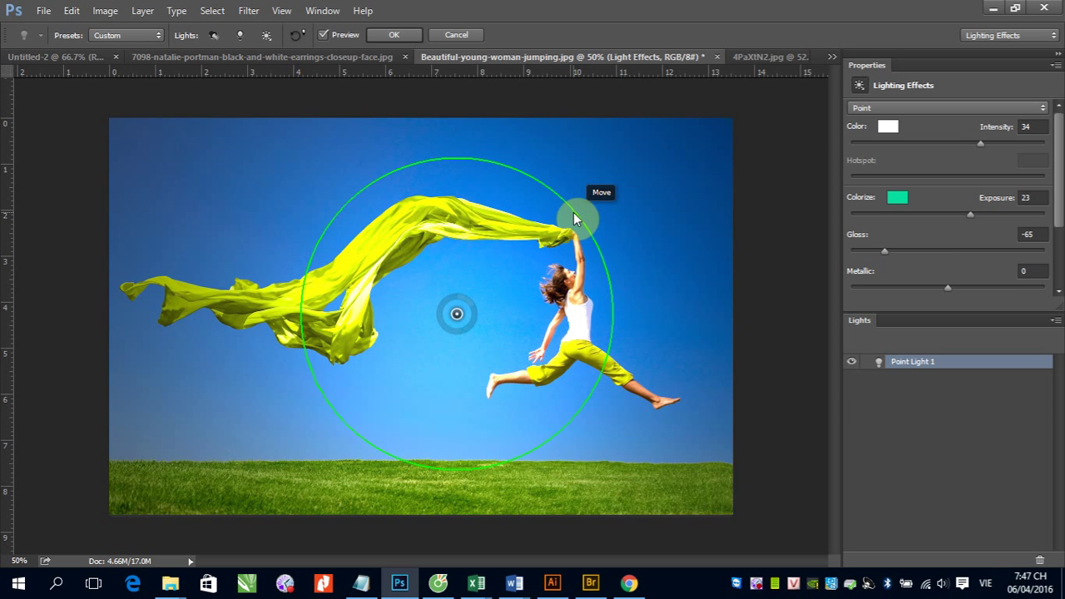
pyautogui.moveTo(590, 214); pyautogui.dragTo(682, 211)
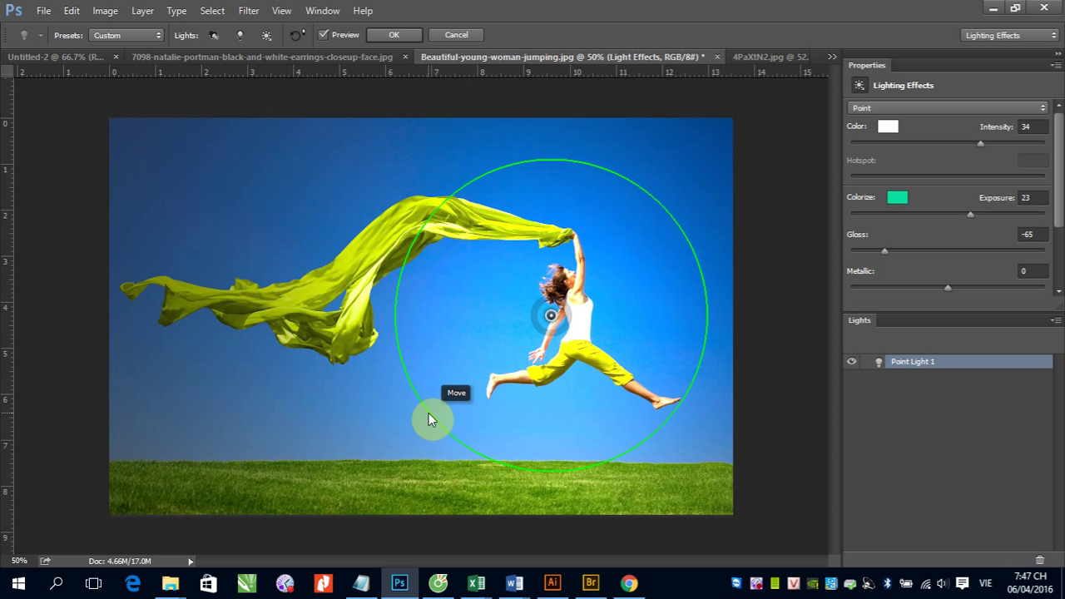
# - Resize the point light's outer ring into a tighter lit circle around the woman
pyautogui.moveTo(429, 412); pyautogui.dragTo(381, 427)
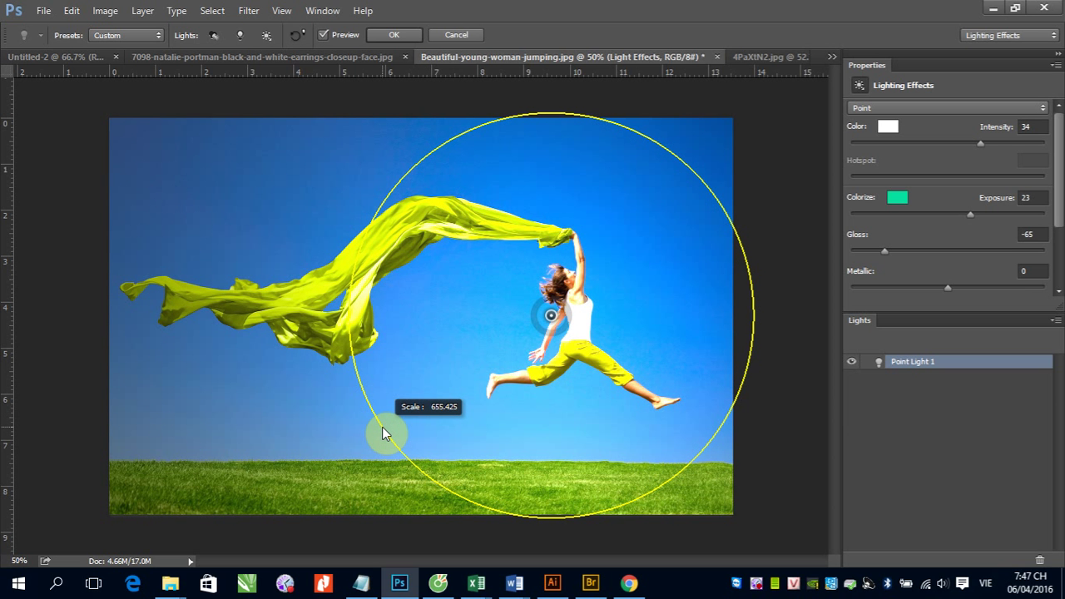
pyautogui.moveTo(382, 427); pyautogui.dragTo(500, 389)
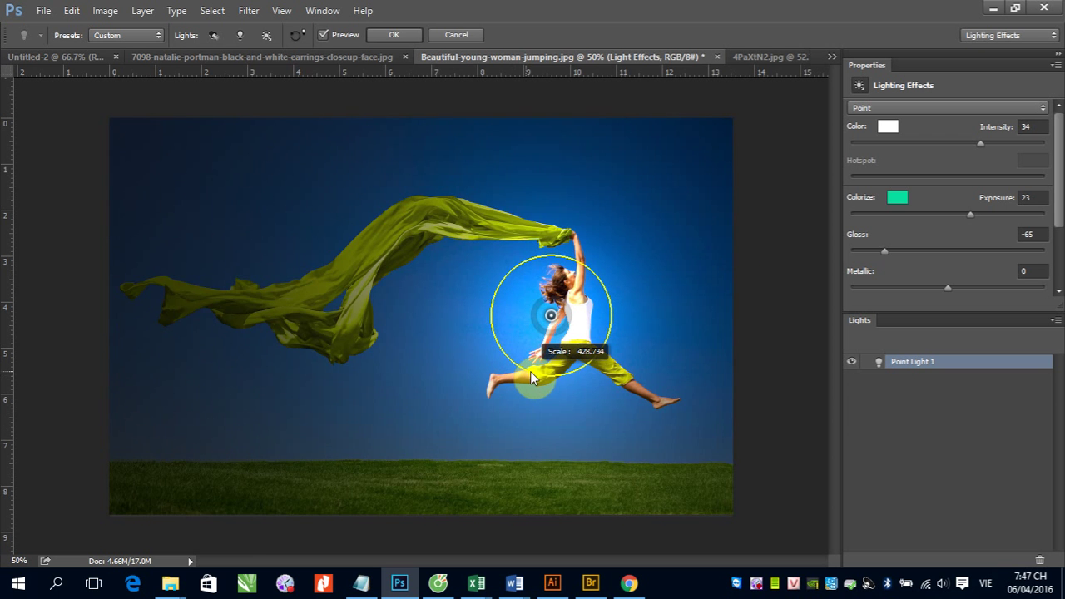
pyautogui.moveTo(516, 376); pyautogui.dragTo(388, 411)
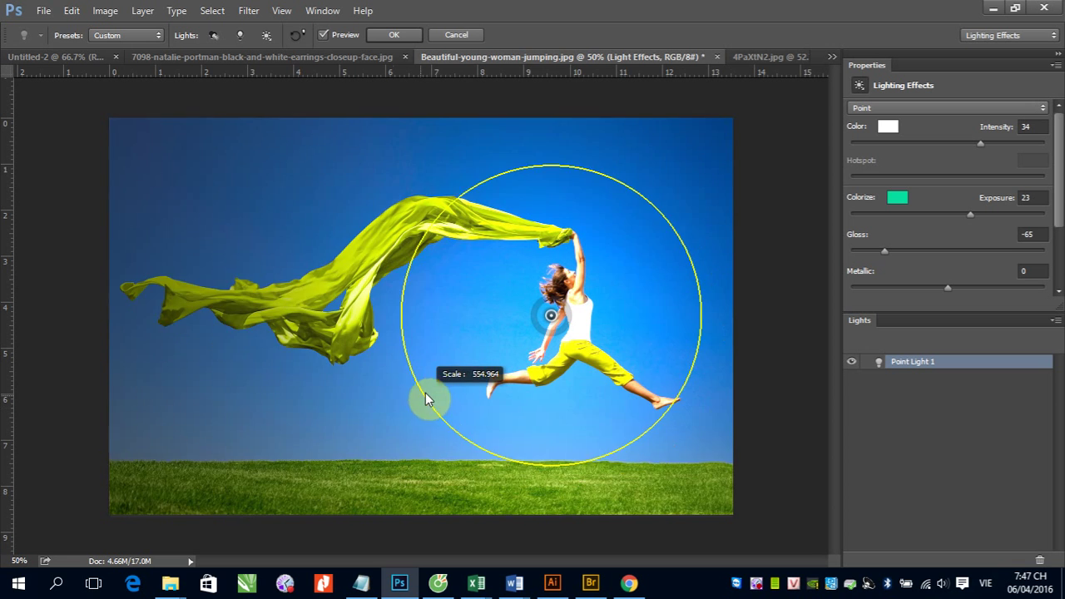
pyautogui.moveTo(389, 410); pyautogui.dragTo(456, 389)
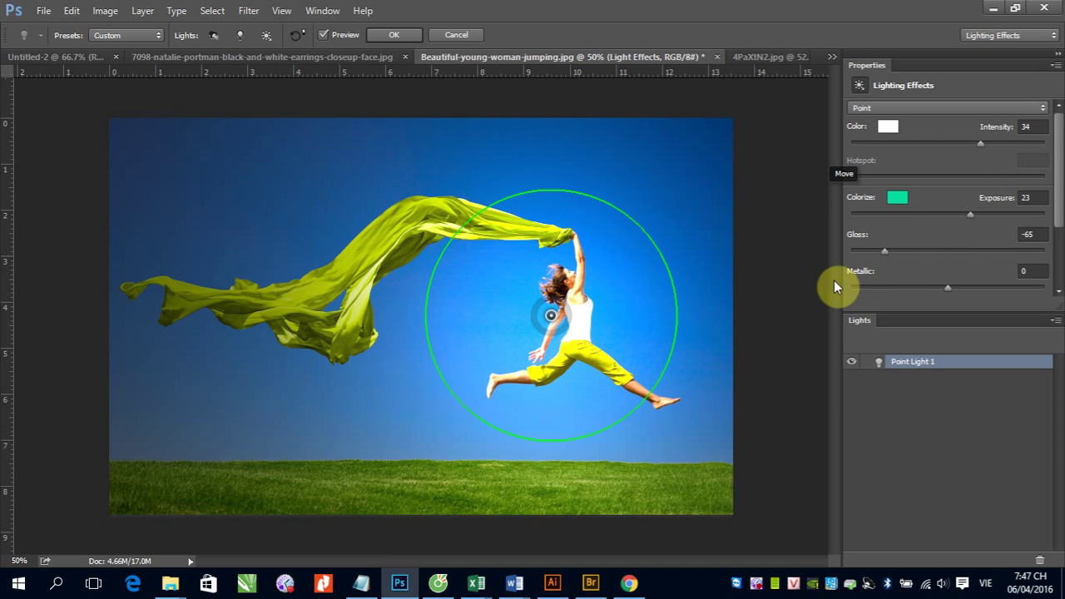
pyautogui.click(923, 110)
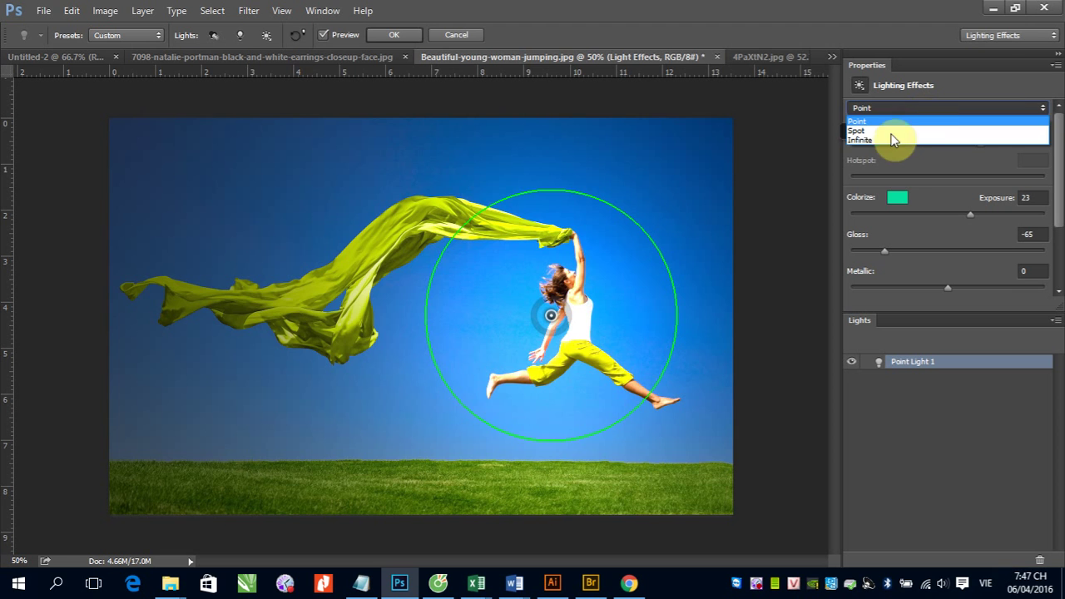
# - Switch to a Spot light and stretch, enlarge and rotate its oval so the beam slants from the upper right
pyautogui.click(894, 132)
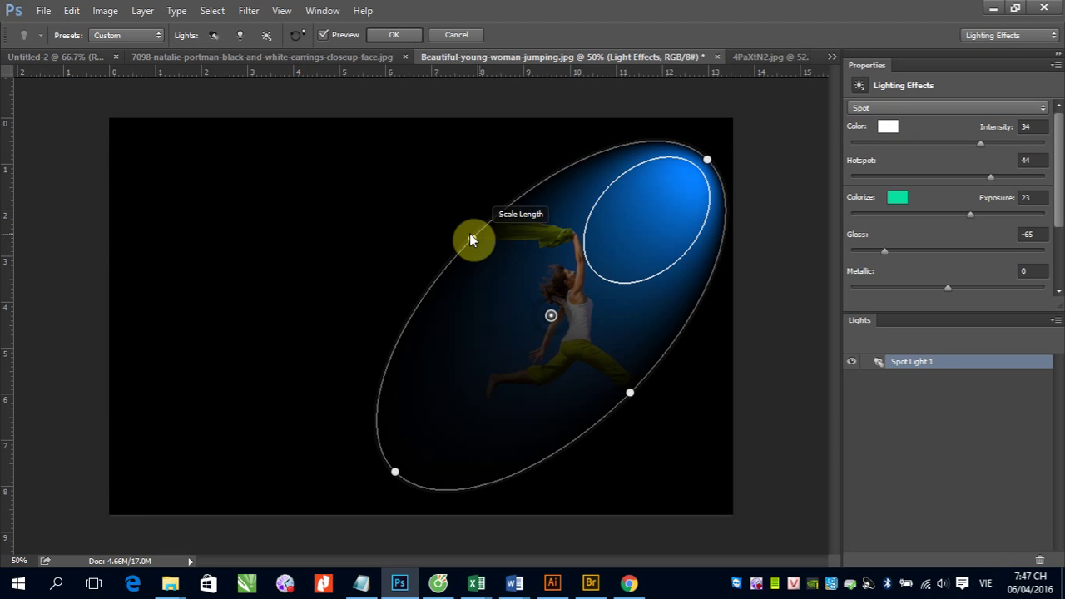
pyautogui.moveTo(471, 238)
pyautogui.mouseDown()
pyautogui.moveTo(313, 182)
pyautogui.moveTo(487, 248)
pyautogui.moveTo(485, 228)
pyautogui.moveTo(414, 170)
pyautogui.moveTo(377, 155)
pyautogui.mouseUp()
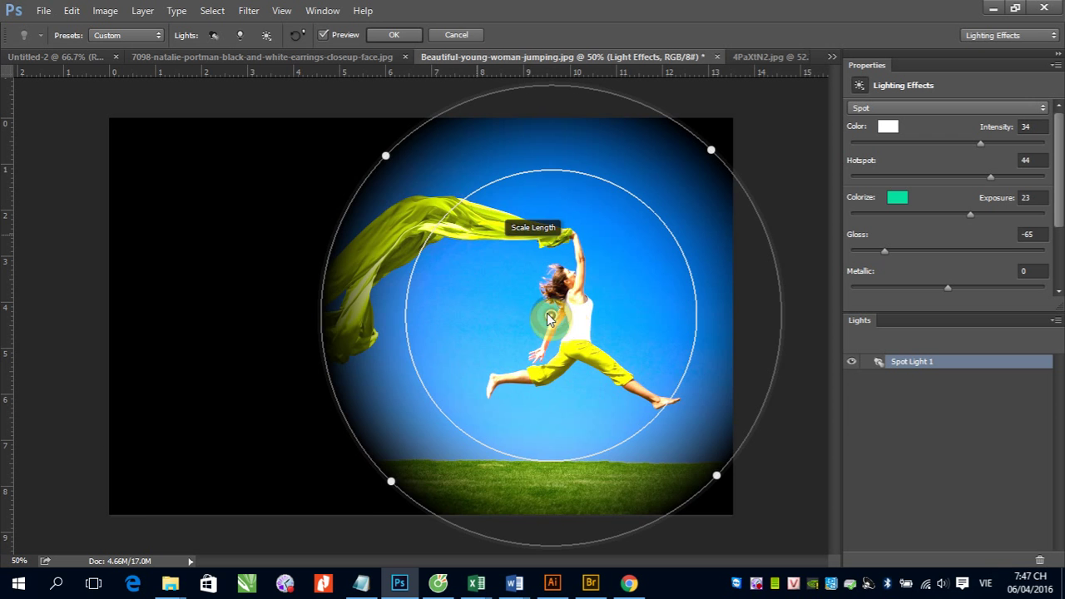
pyautogui.moveTo(551, 315)
pyautogui.mouseDown()
pyautogui.moveTo(255, 349)
pyautogui.moveTo(541, 322)
pyautogui.moveTo(529, 326)
pyautogui.mouseUp()
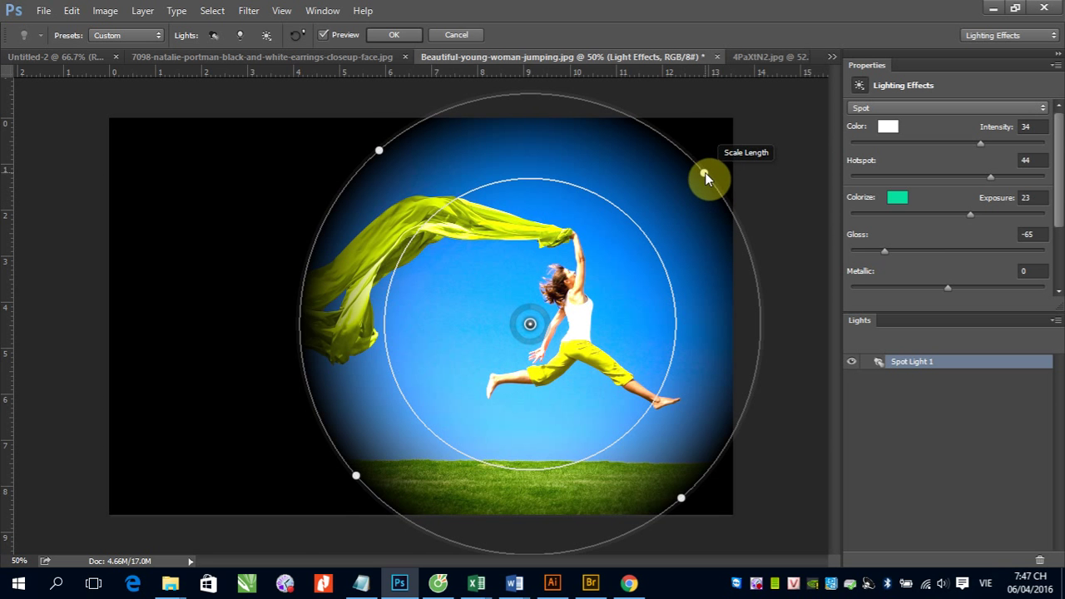
pyautogui.moveTo(705, 173); pyautogui.dragTo(783, 132)
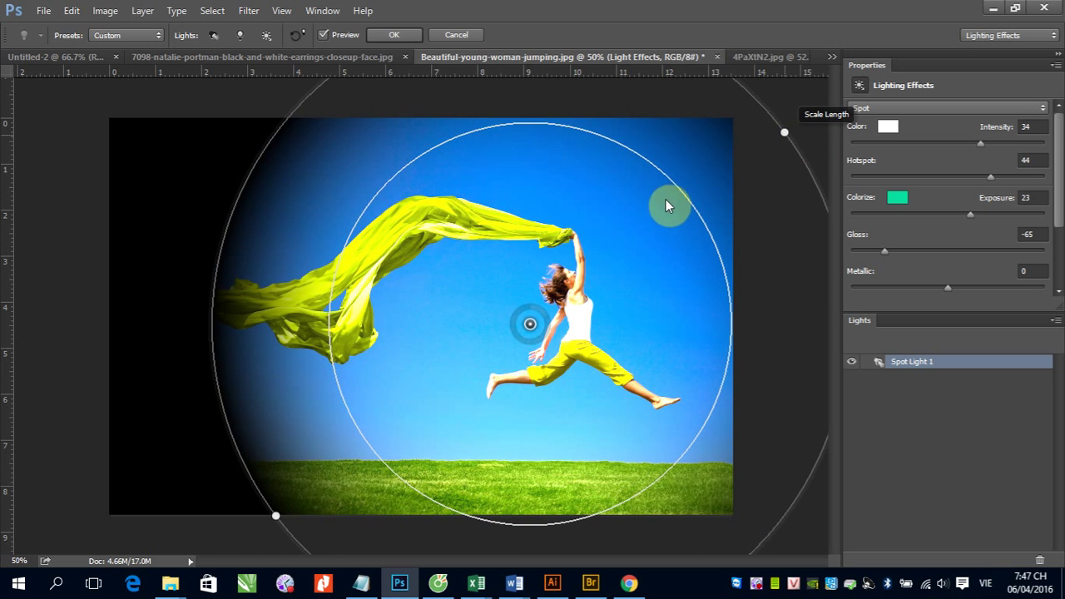
pyautogui.moveTo(665, 200); pyautogui.dragTo(612, 226)
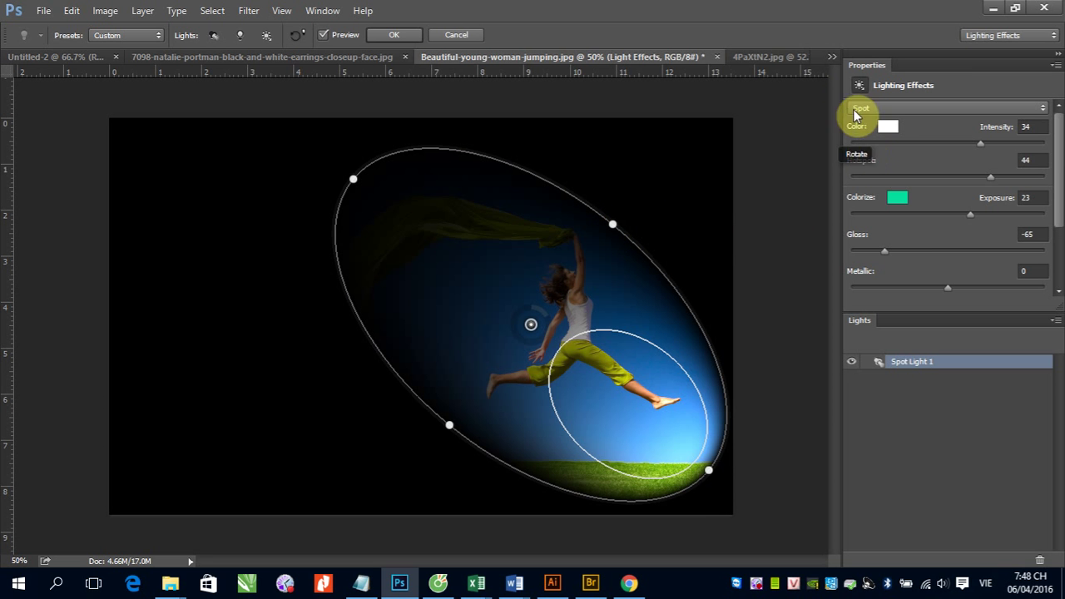
pyautogui.moveTo(709, 470)
pyautogui.mouseDown()
pyautogui.moveTo(737, 261)
pyautogui.moveTo(710, 133)
pyautogui.mouseUp()
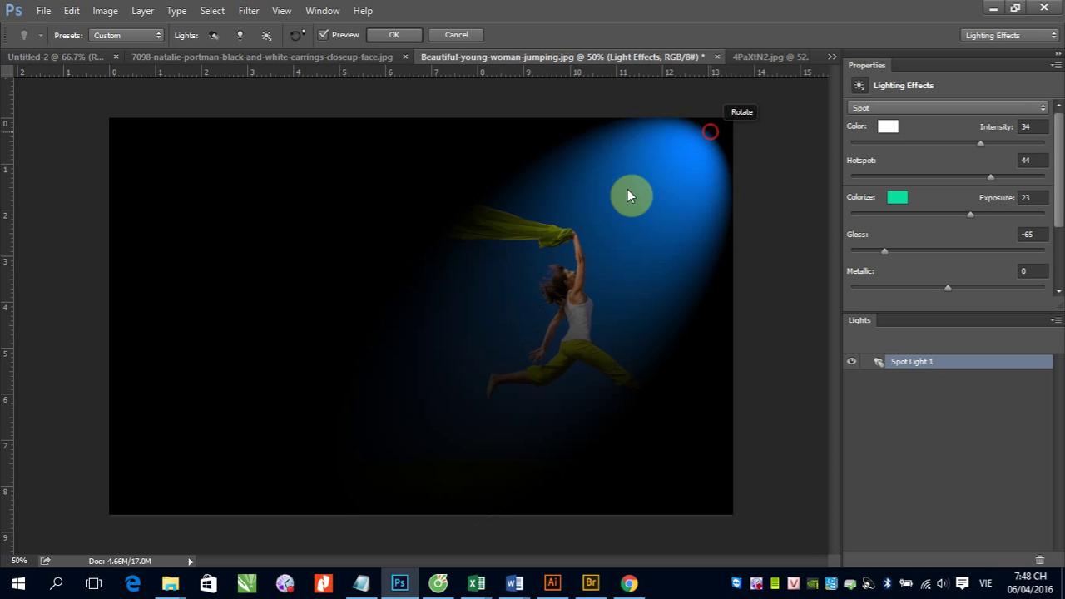
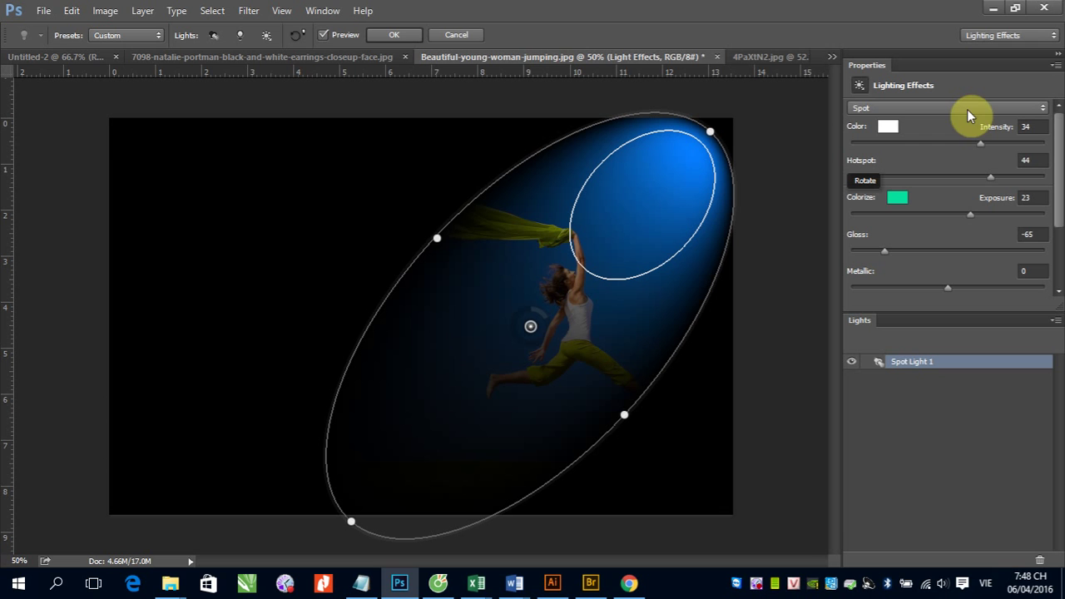
# - Keep the Lighting Effects light type as Spot and bring up the presets list
pyautogui.click(897, 107)
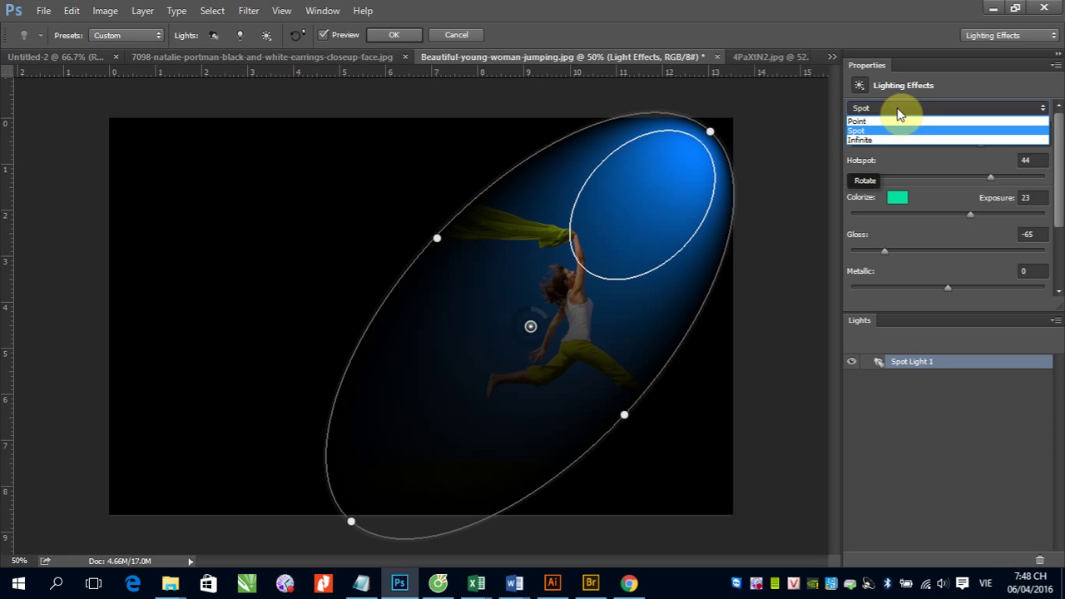
pyautogui.click(932, 114)
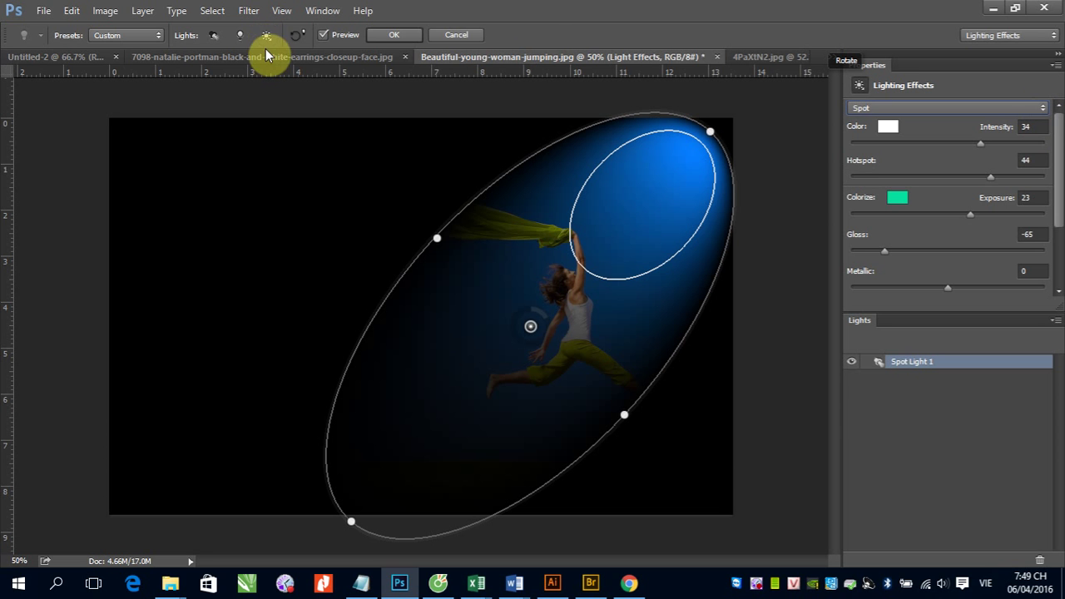
pyautogui.click(157, 36)
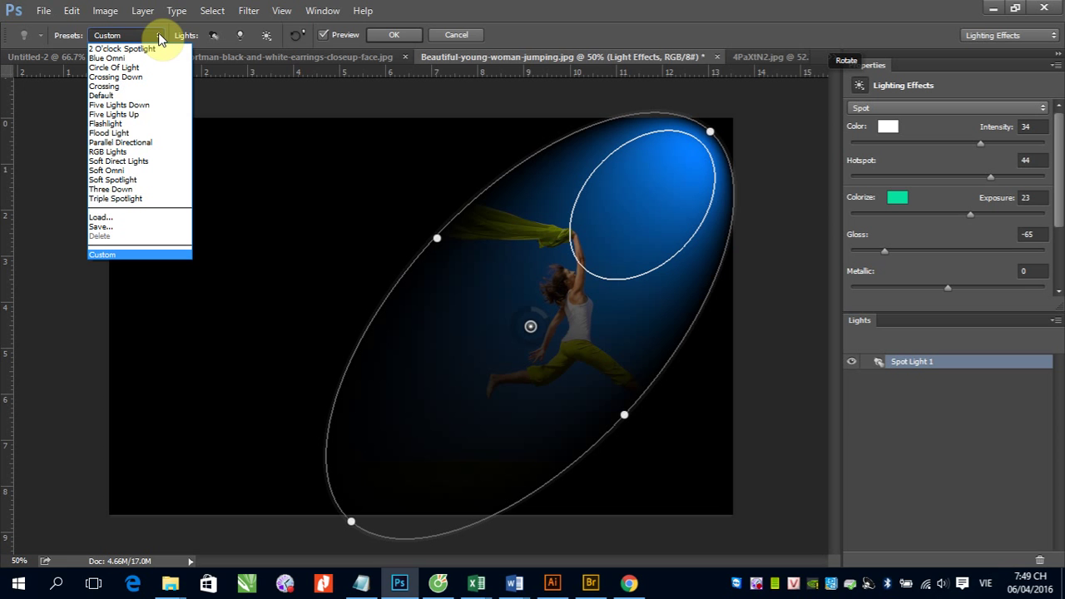
# - Preview the 2 O'clock Spotlight, Blue Omni, Circle Of Light and RGB Lights presets
pyautogui.click(106, 49)
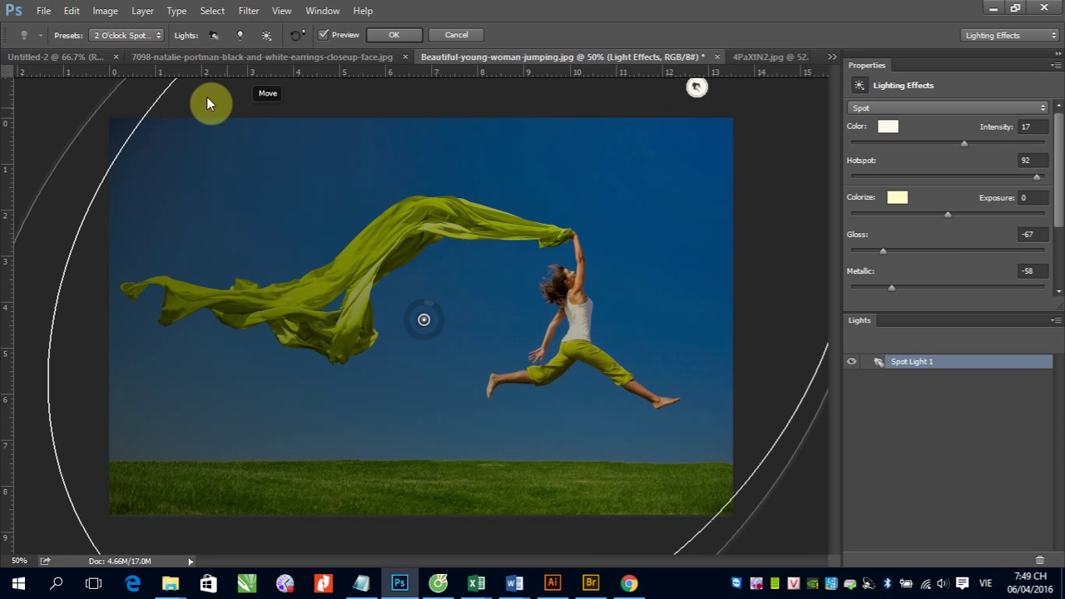
pyautogui.click(159, 35)
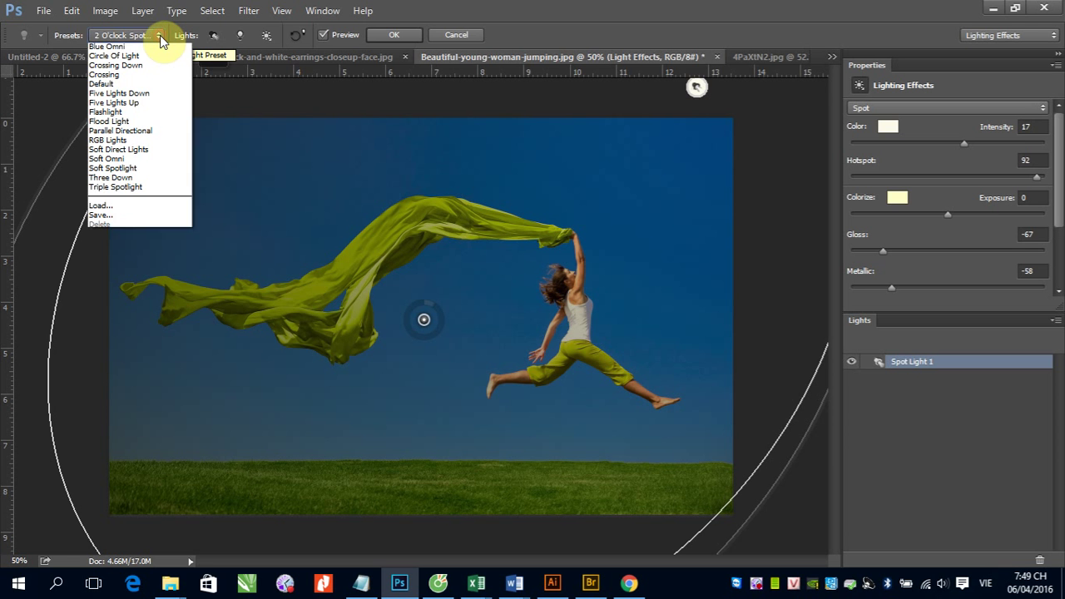
pyautogui.click(154, 48)
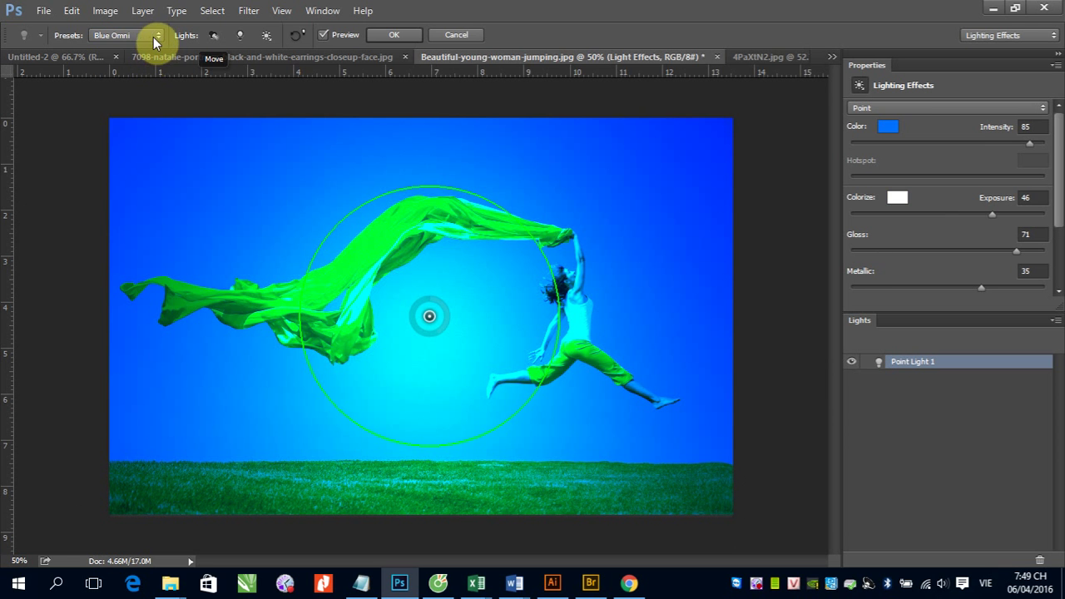
pyautogui.click(155, 35)
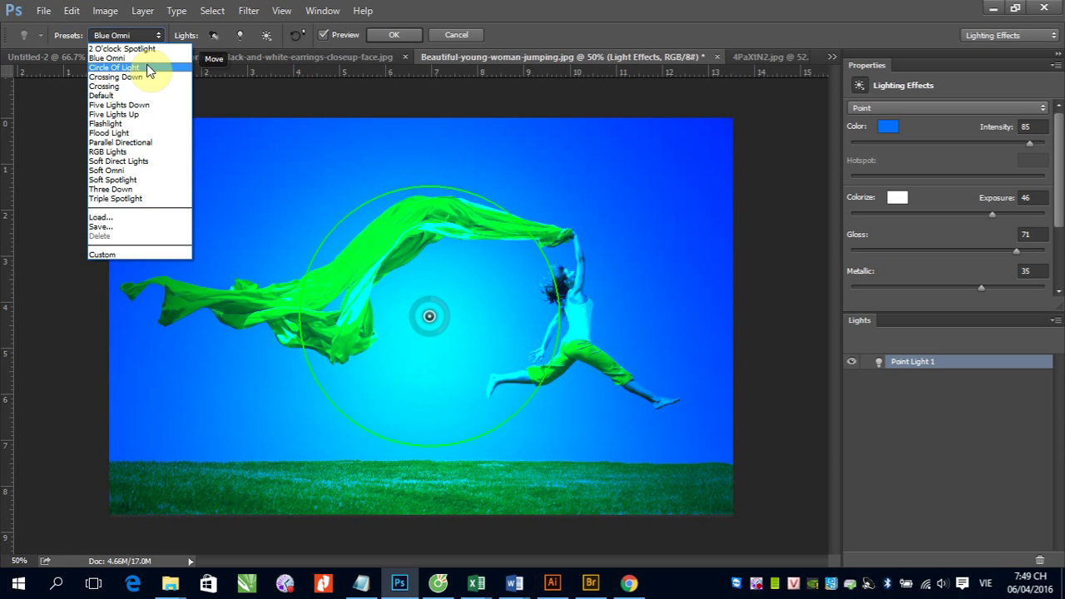
pyautogui.click(147, 68)
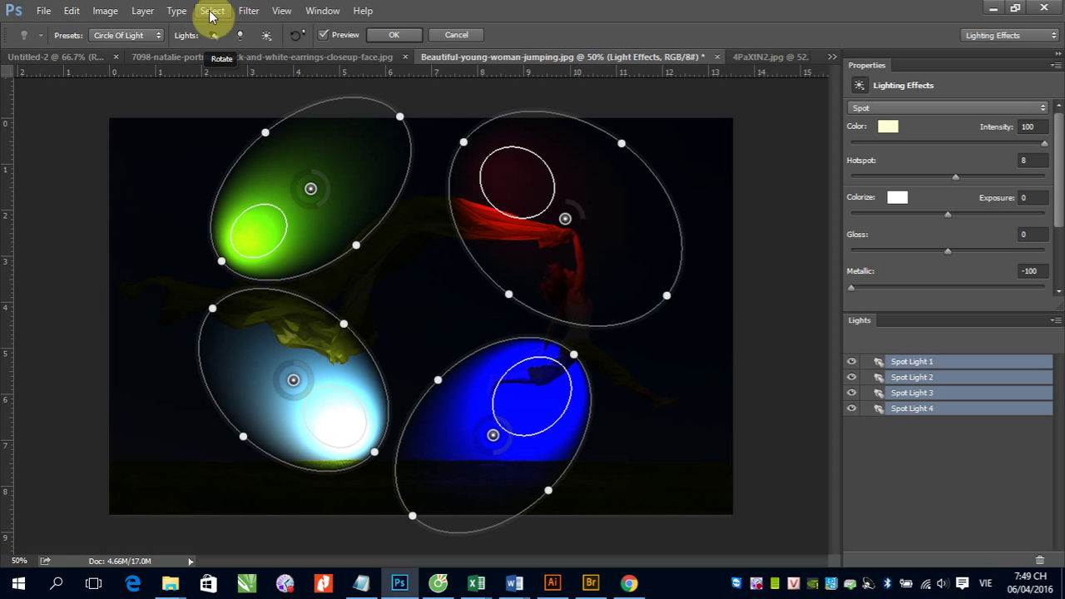
pyautogui.click(156, 35)
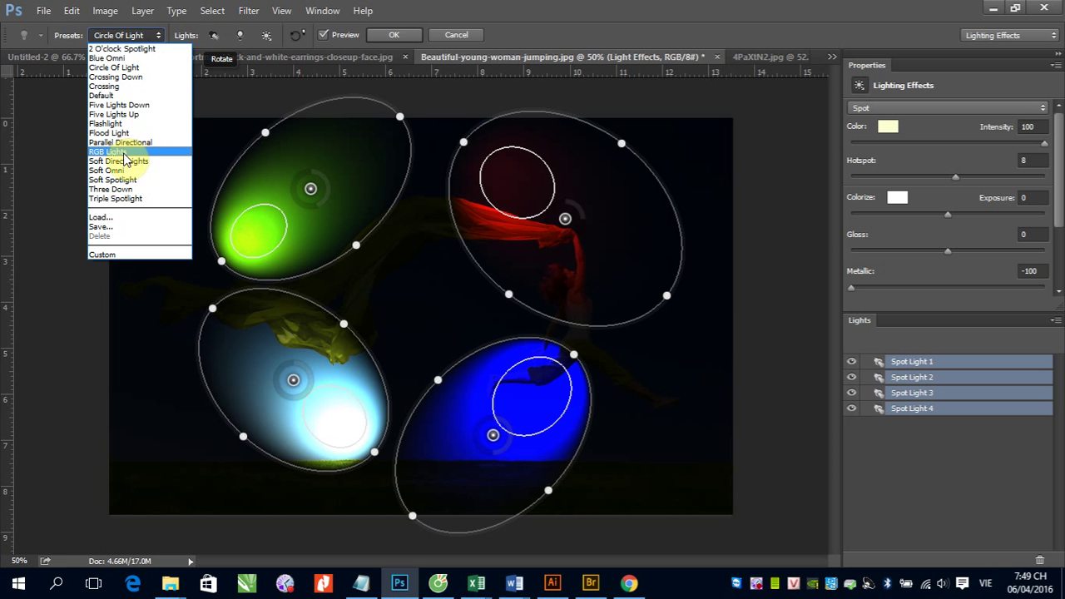
pyautogui.click(123, 151)
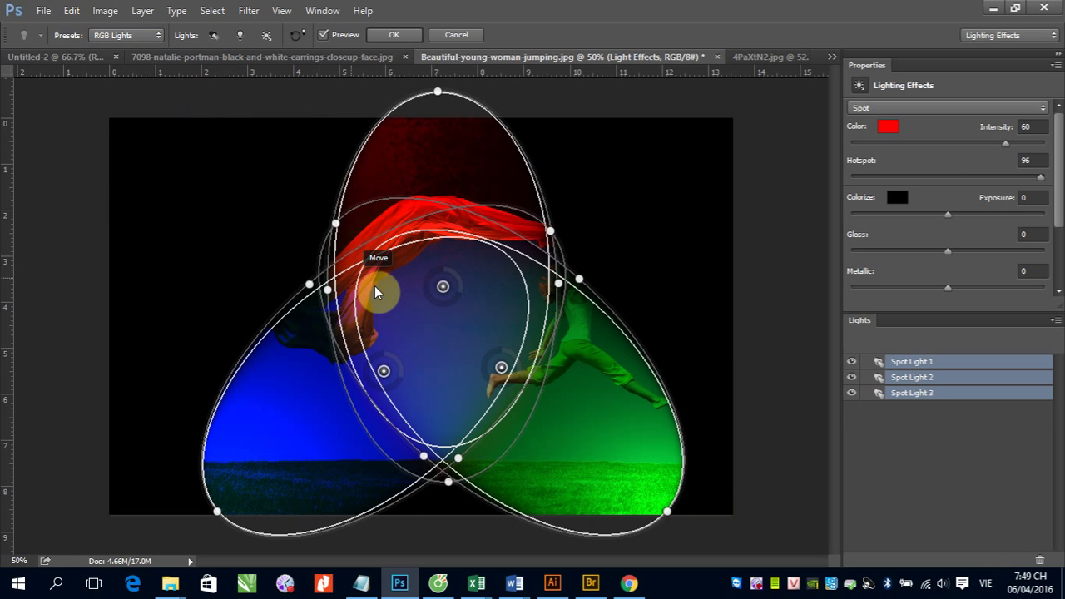
# - Preview the Flood Light and Flashlight presets, ending on Three Down
pyautogui.click(158, 36)
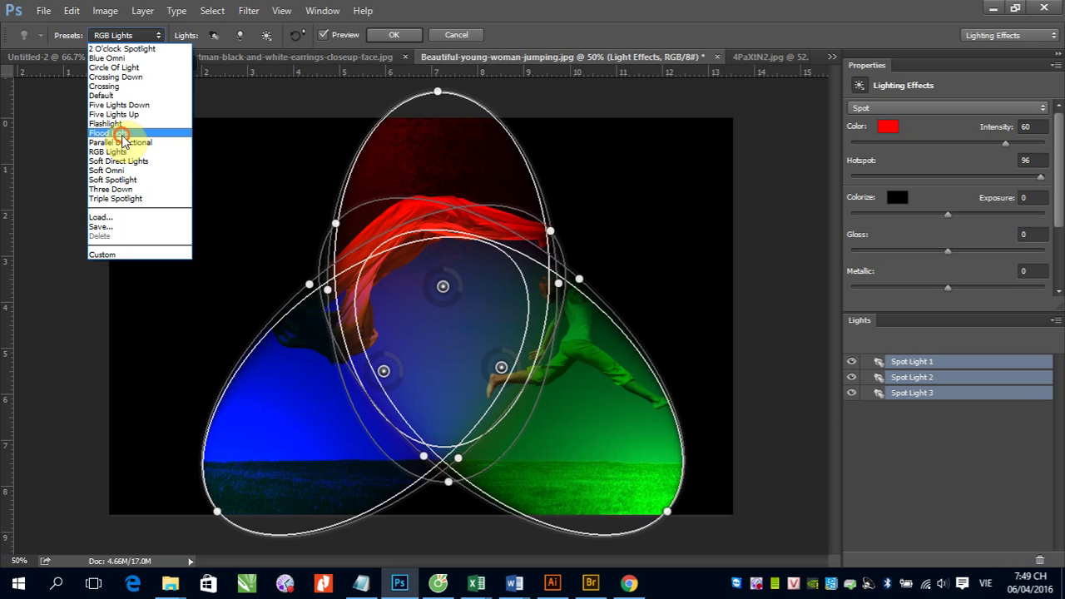
pyautogui.click(121, 133)
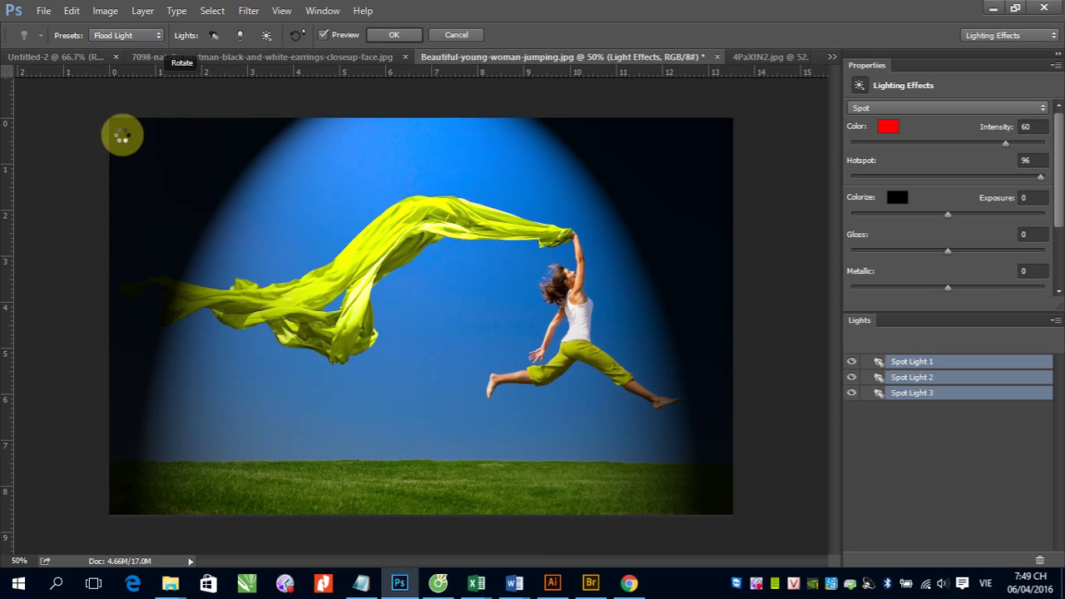
pyautogui.click(158, 35)
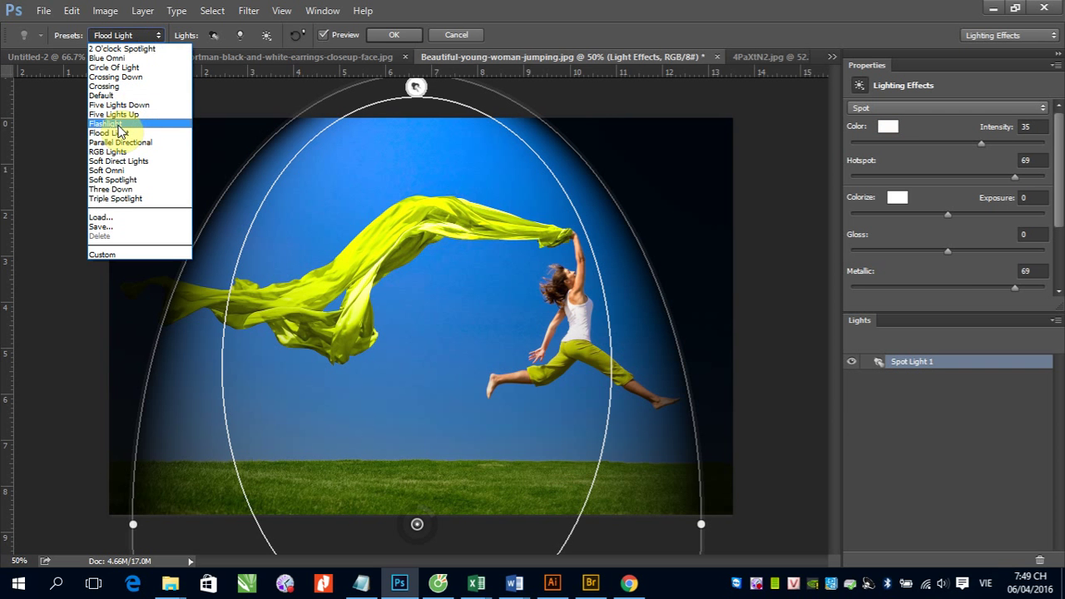
pyautogui.click(119, 123)
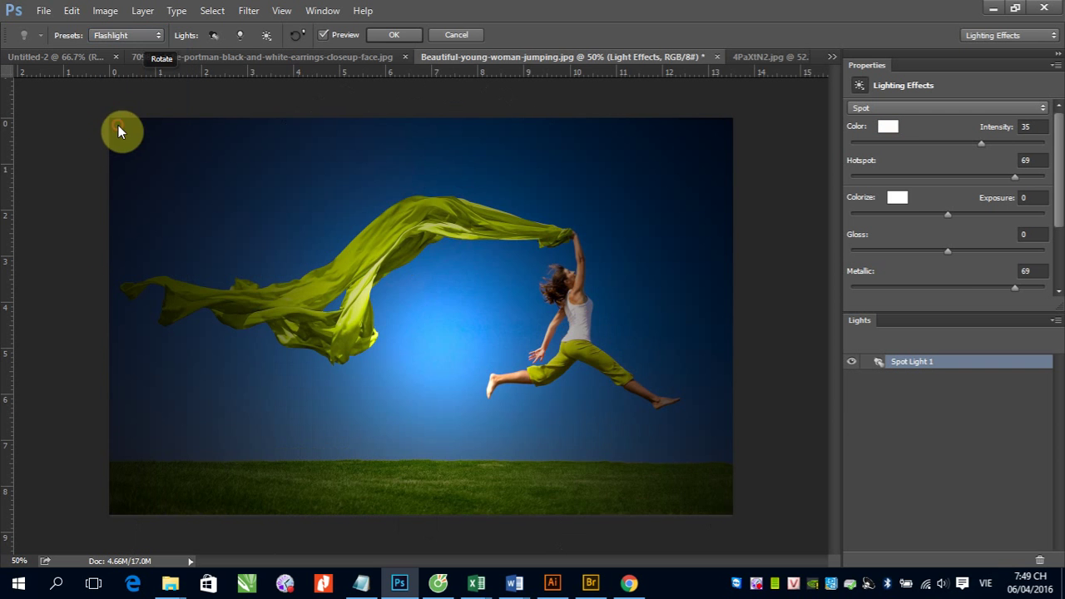
pyautogui.click(158, 35)
pyautogui.click(118, 189)
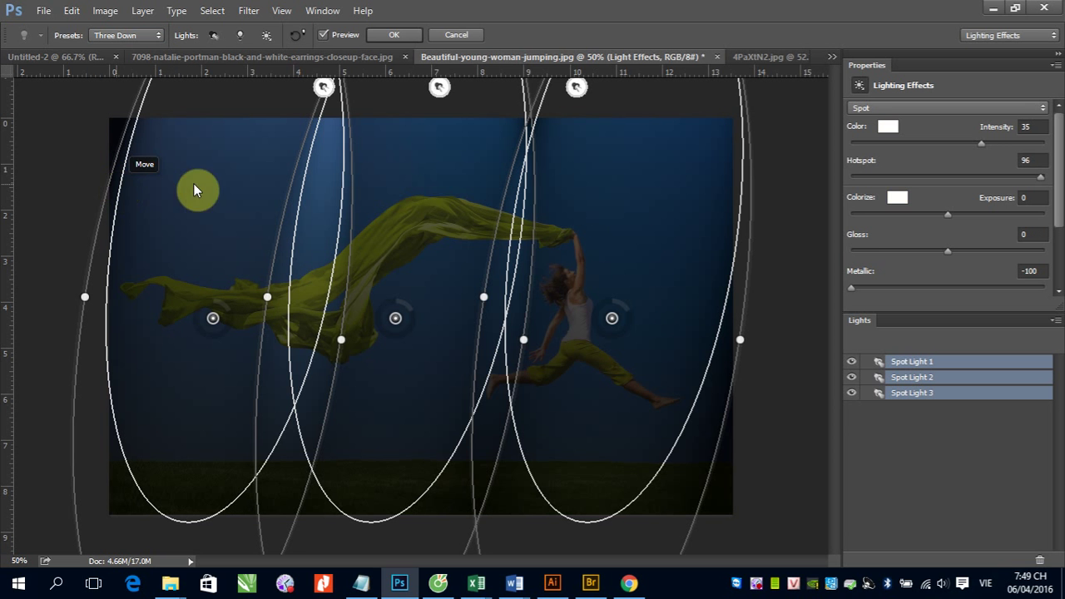
# - Tilt the three Three Down spotlights diagonally, raise their intensity, then cancel Lighting Effects
pyautogui.hotkey('ctrl', '-')
pyautogui.hotkey('ctrl', '-')
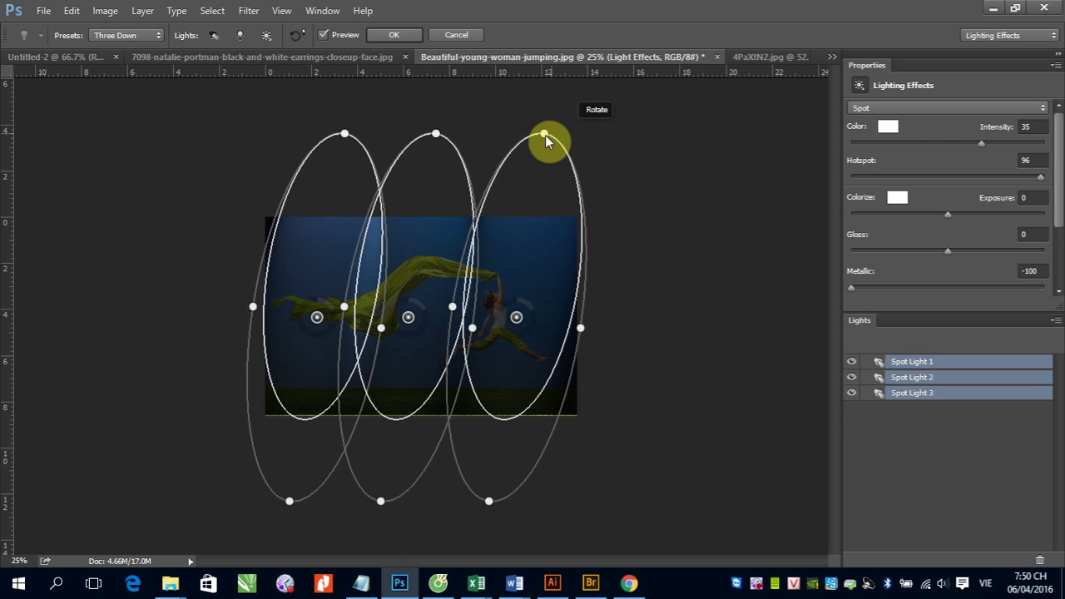
pyautogui.moveTo(545, 134)
pyautogui.mouseDown()
pyautogui.moveTo(538, 292)
pyautogui.moveTo(443, 162)
pyautogui.moveTo(401, 162)
pyautogui.moveTo(554, 236)
pyautogui.moveTo(497, 193)
pyautogui.moveTo(412, 180)
pyautogui.moveTo(534, 218)
pyautogui.moveTo(458, 191)
pyautogui.moveTo(440, 193)
pyautogui.moveTo(507, 208)
pyautogui.moveTo(385, 196)
pyautogui.mouseUp()
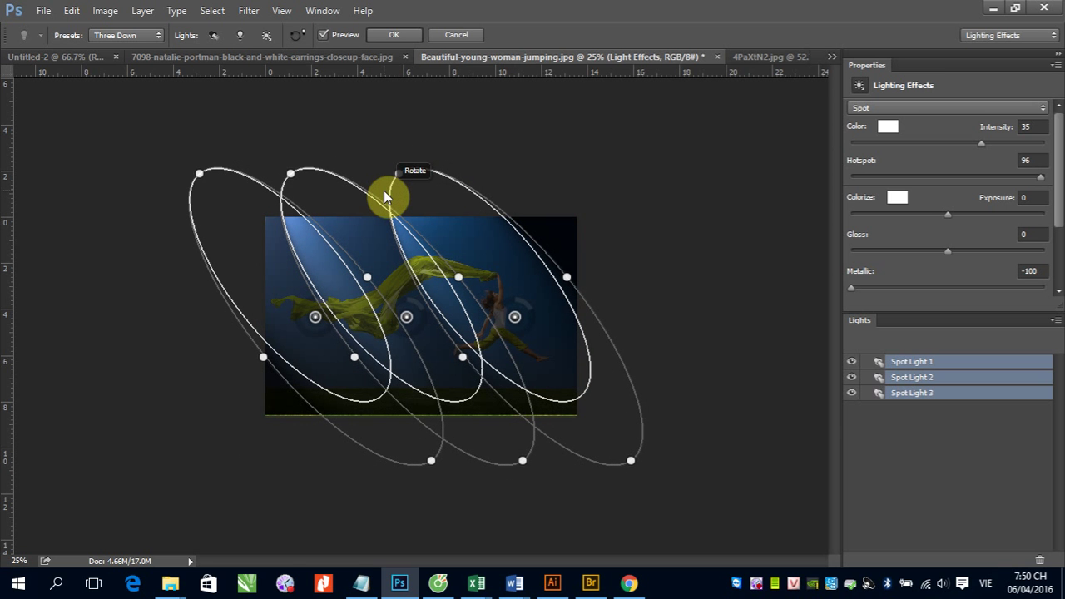
pyautogui.moveTo(385, 195); pyautogui.dragTo(417, 197)
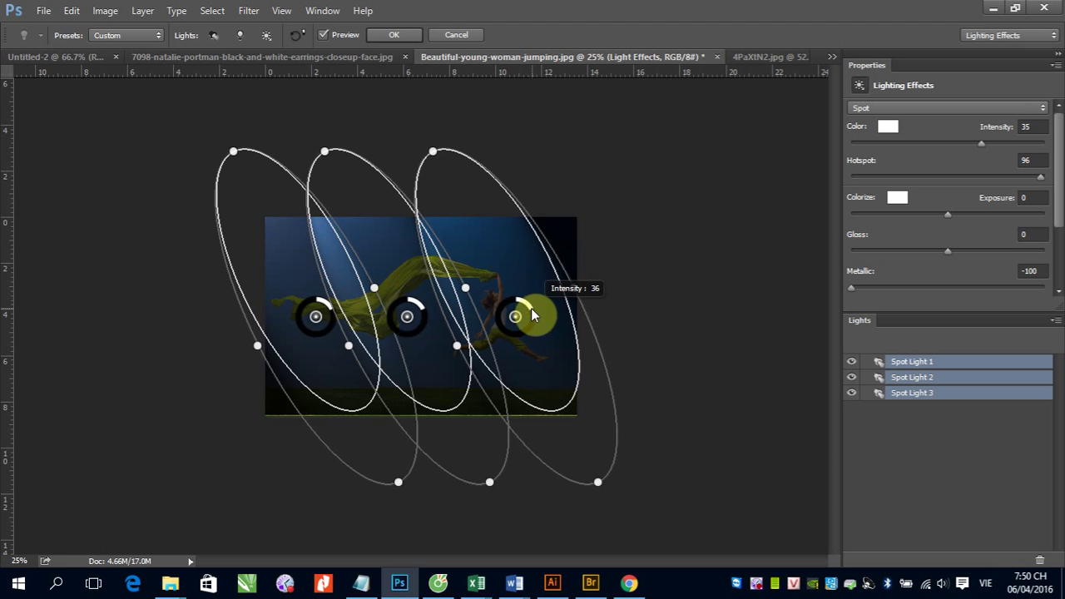
pyautogui.hotkey('ctrl', 'h')
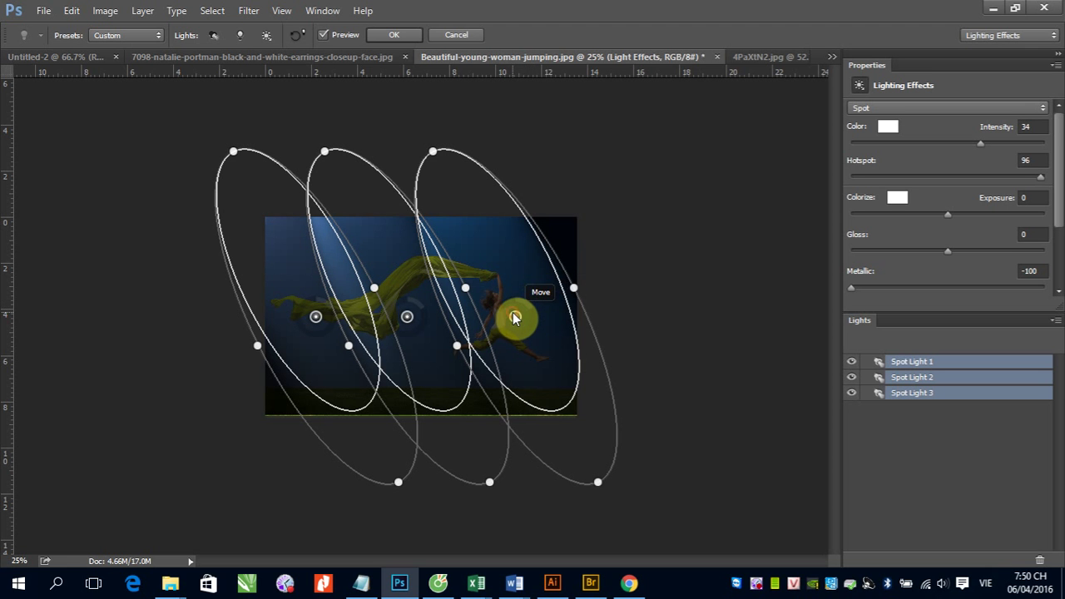
pyautogui.moveTo(512, 312)
pyautogui.mouseDown()
pyautogui.moveTo(530, 307)
pyautogui.moveTo(533, 341)
pyautogui.moveTo(509, 384)
pyautogui.mouseUp()
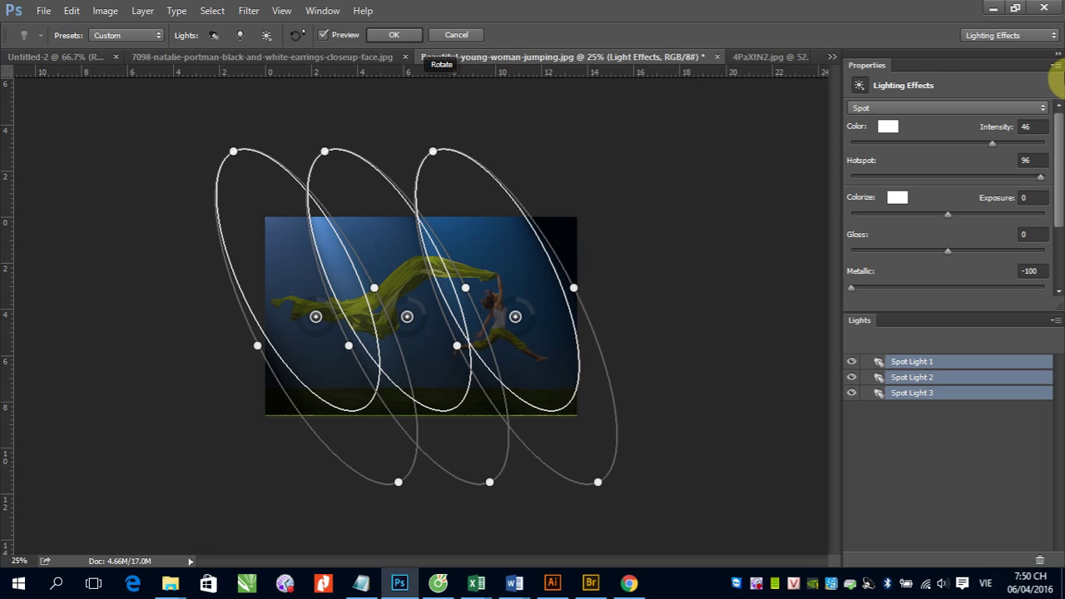
pyautogui.click(454, 35)
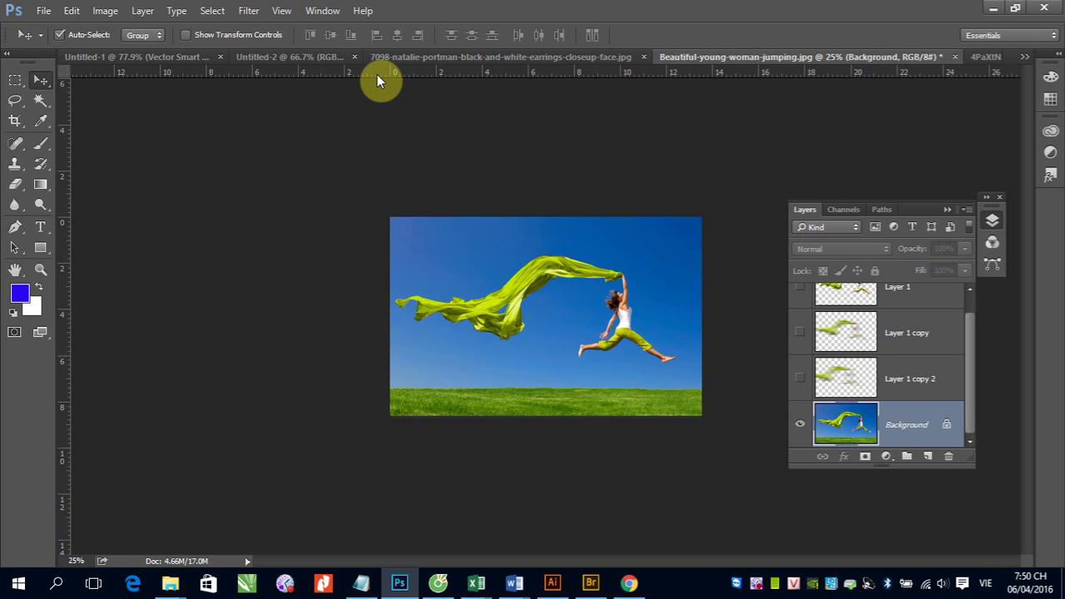
# - View the photo at 100%, zoom out to 66.7%, and show the Filter > Sharpen list
pyautogui.doubleClick(44, 273)
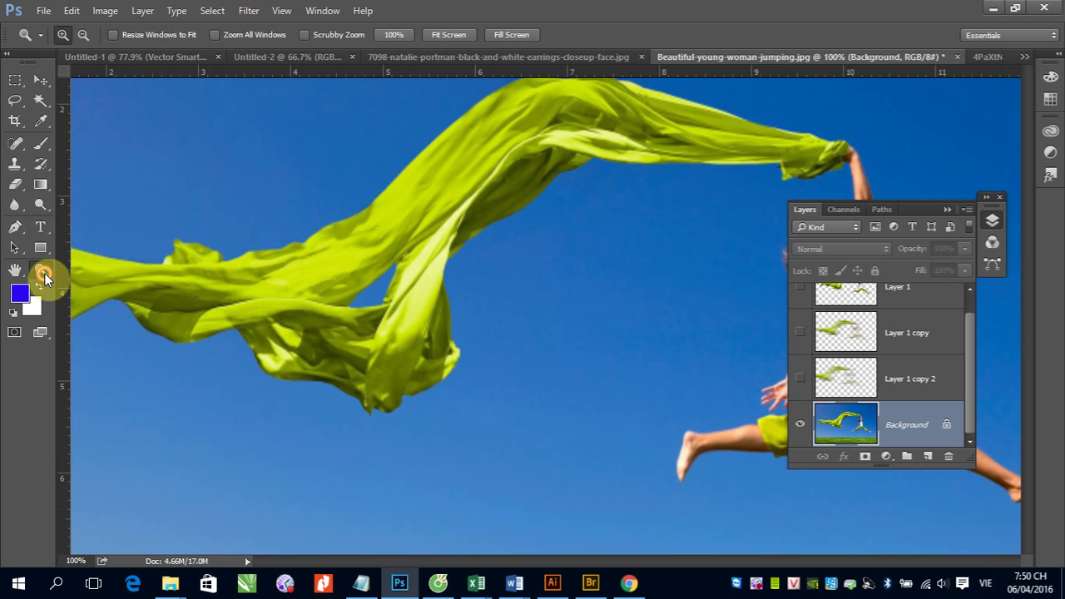
pyautogui.hotkey('ctrl', '-')
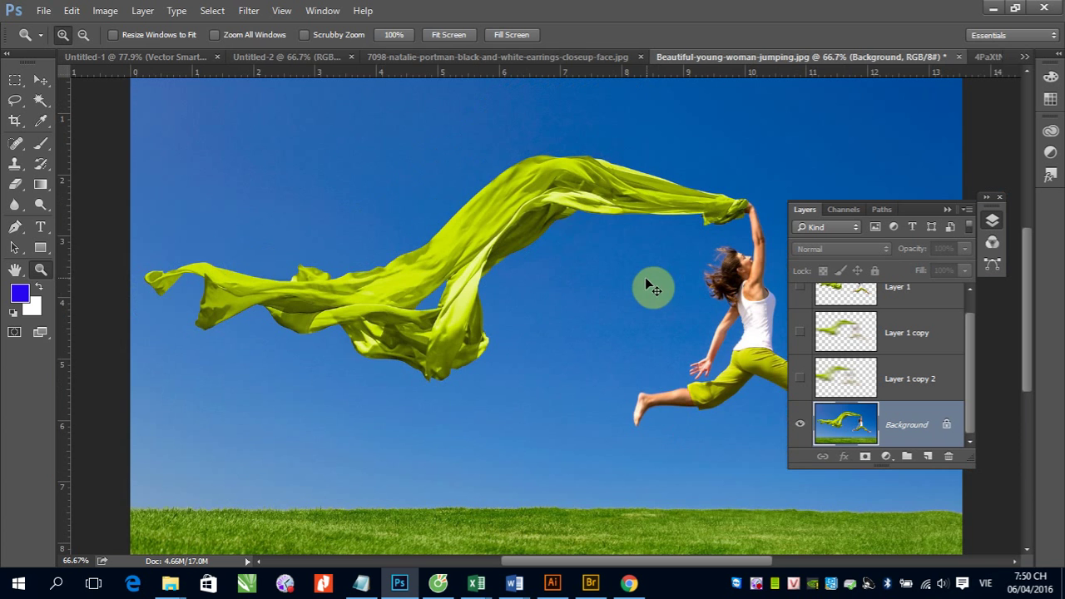
pyautogui.click(248, 11)
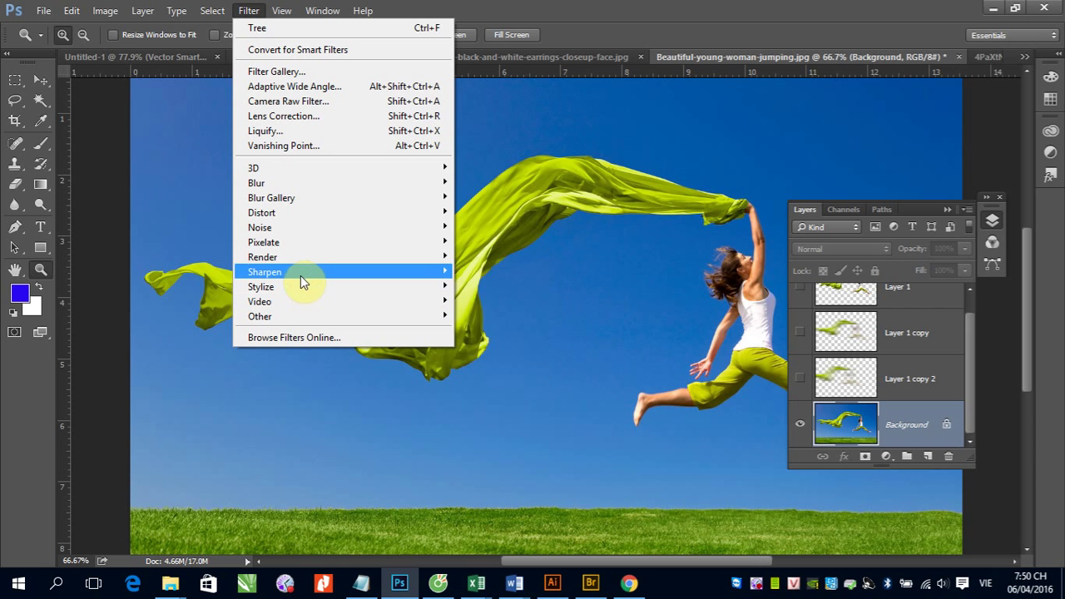
pyautogui.moveTo(264, 272)
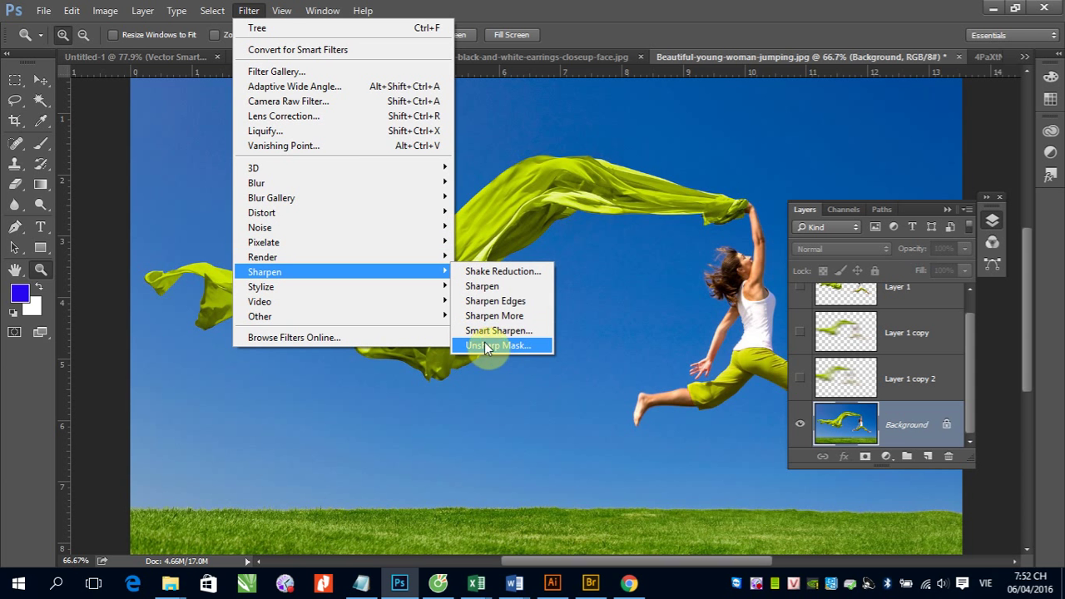
# - Open Unsharp Mask (Amount 50%, Radius 1.0), zoom its preview out, and cancel it
pyautogui.click(488, 350)
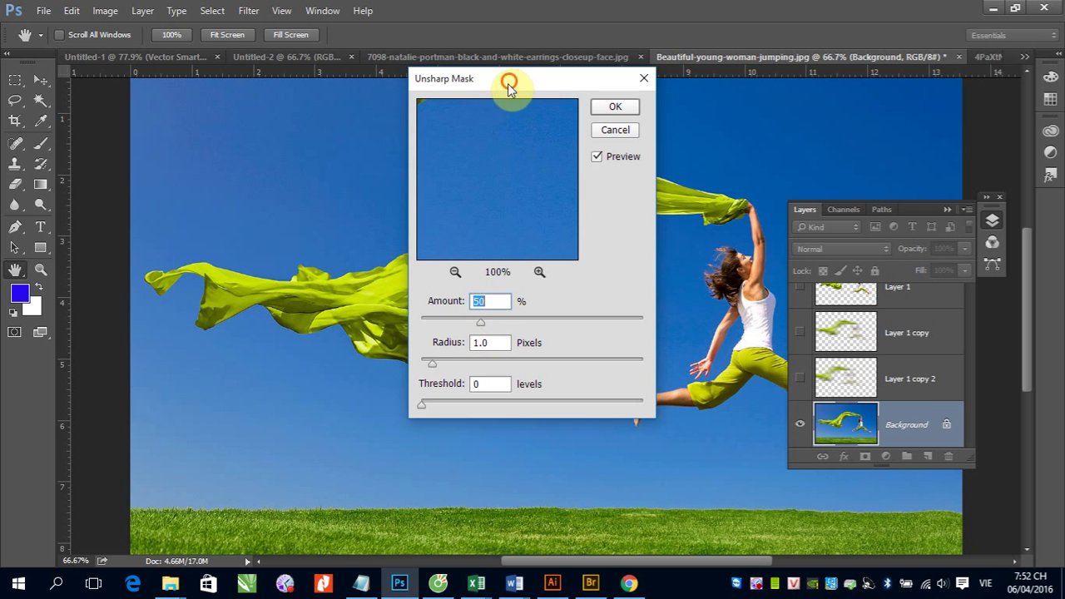
pyautogui.moveTo(508, 84); pyautogui.dragTo(510, 156)
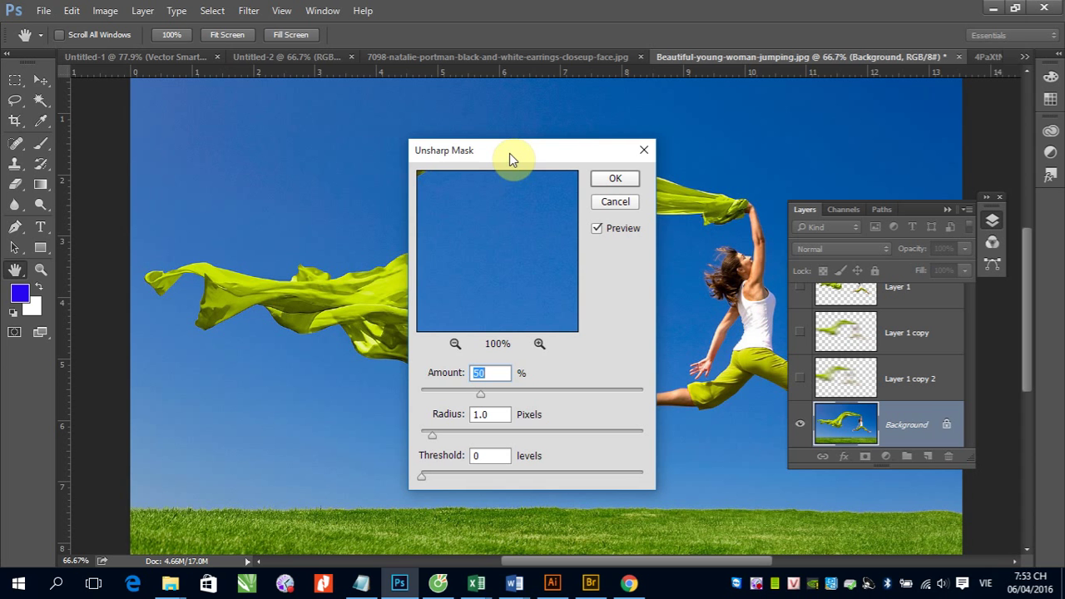
pyautogui.click(455, 343)
pyautogui.click(455, 344)
pyautogui.click(455, 343)
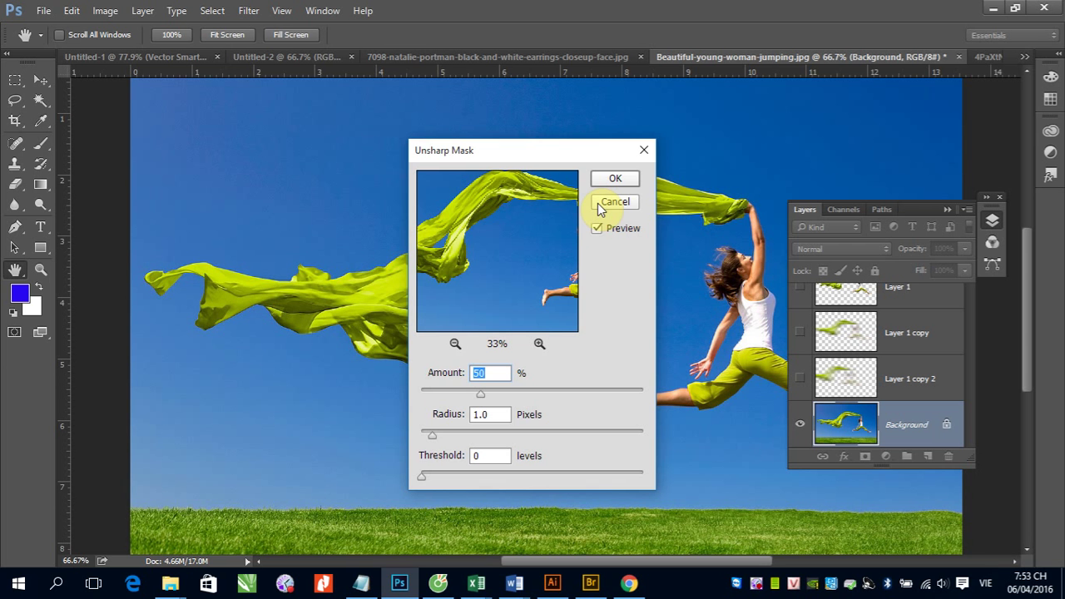
pyautogui.click(614, 202)
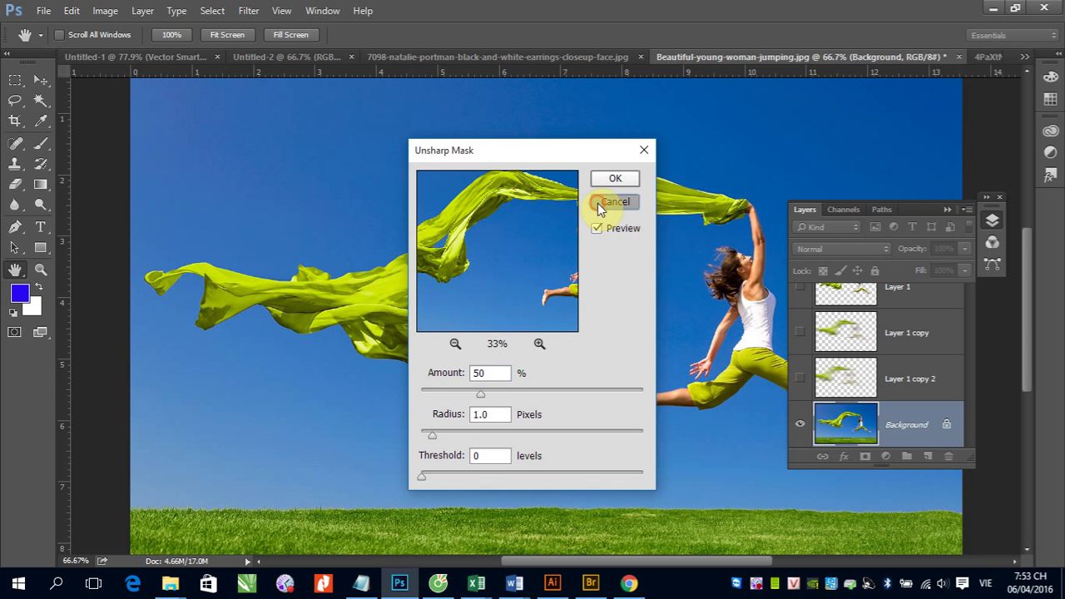
# - Open Stylize > Emboss and move its dialog aside to preview the grey relief
pyautogui.press('z')
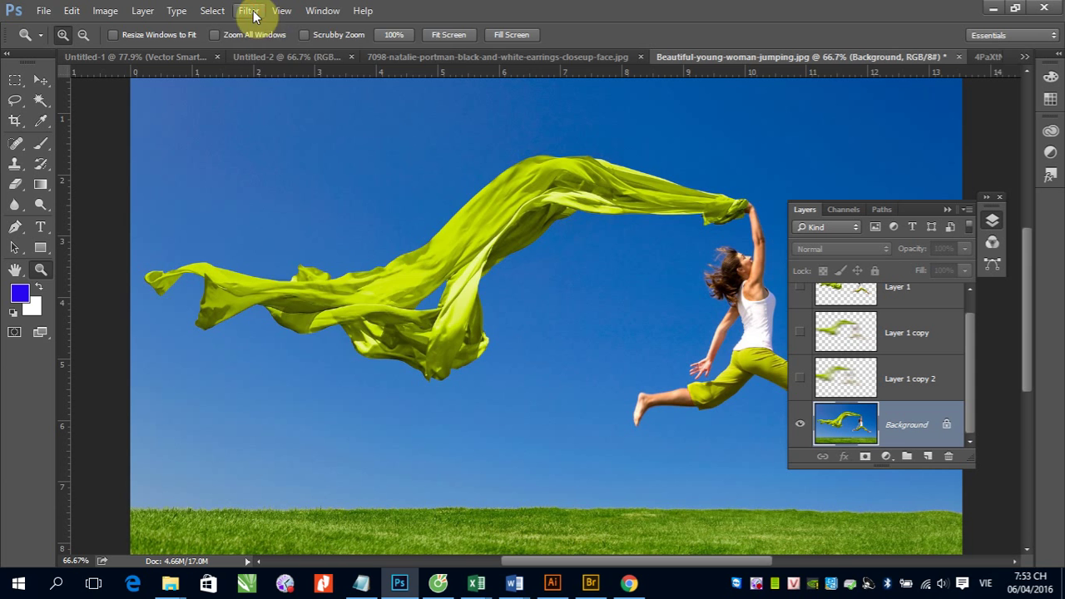
pyautogui.click(251, 11)
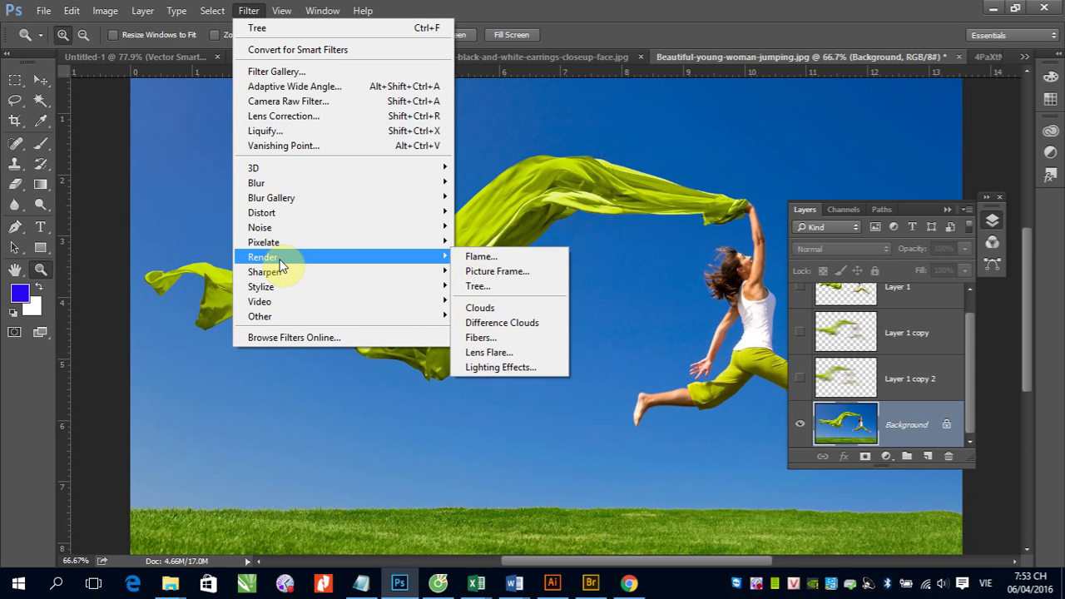
pyautogui.moveTo(260, 286)
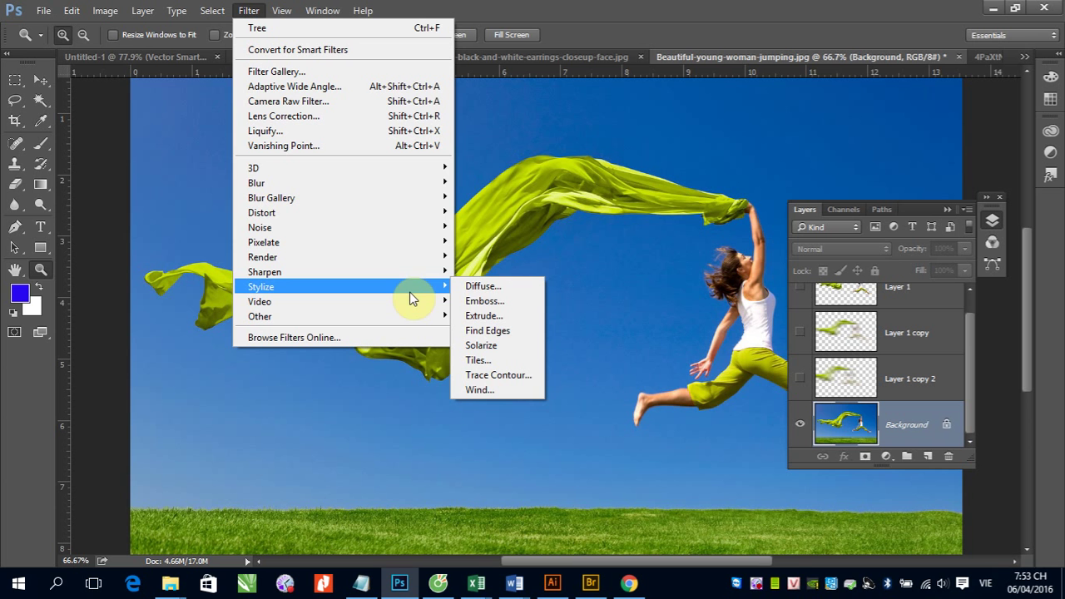
pyautogui.click(508, 308)
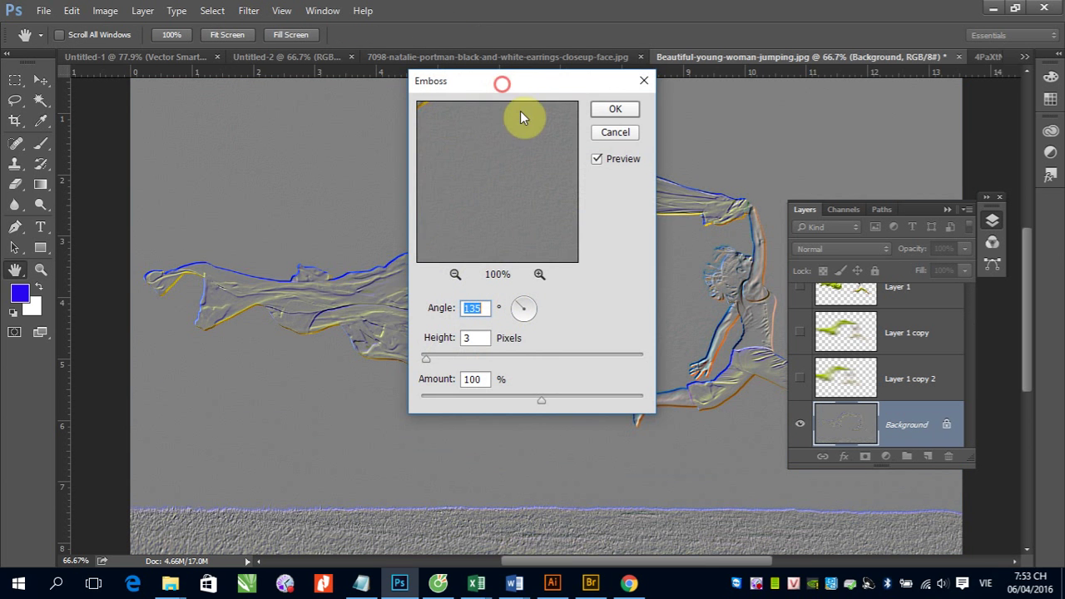
pyautogui.moveTo(483, 86)
pyautogui.mouseDown()
pyautogui.moveTo(264, 228)
pyautogui.moveTo(281, 211)
pyautogui.mouseUp()
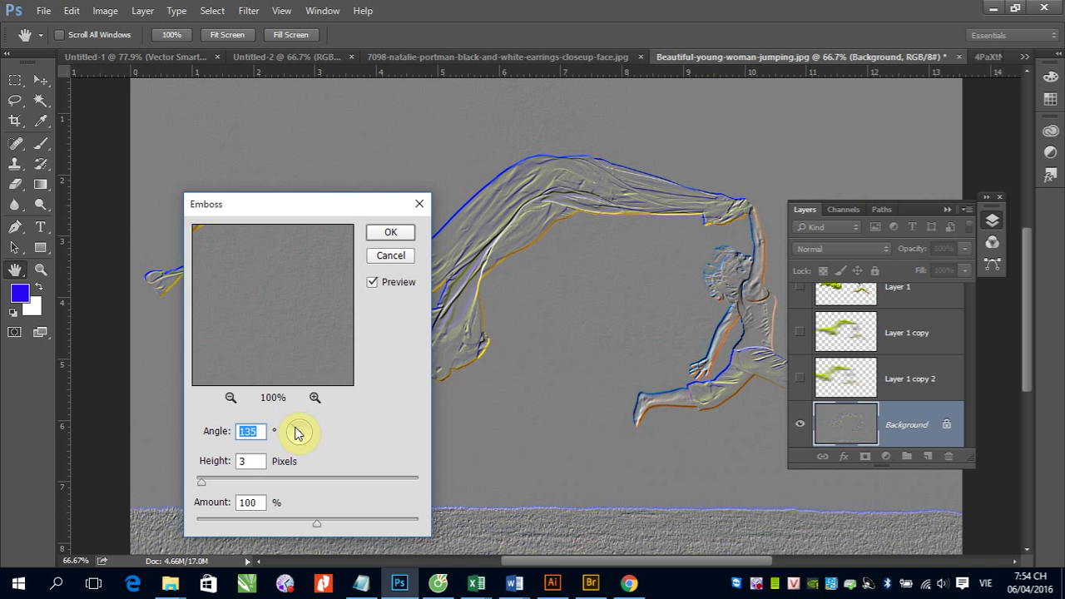
# - Test Emboss at Angle 34°, Height 4 pixels and Amount 137%, then cancel it
pyautogui.moveTo(301, 432); pyautogui.dragTo(310, 436)
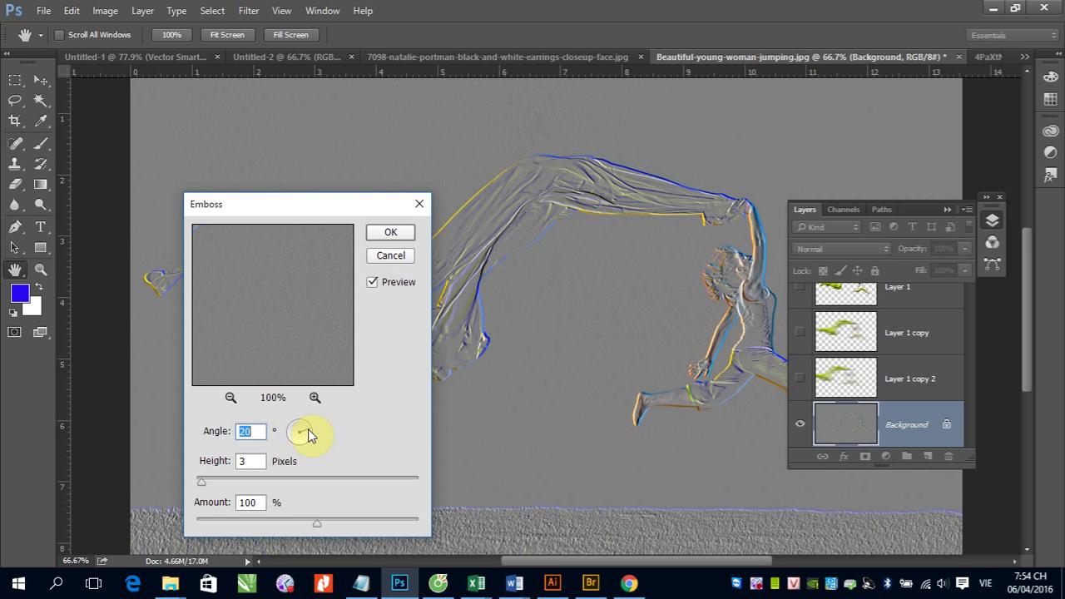
pyautogui.moveTo(308, 435); pyautogui.dragTo(310, 432)
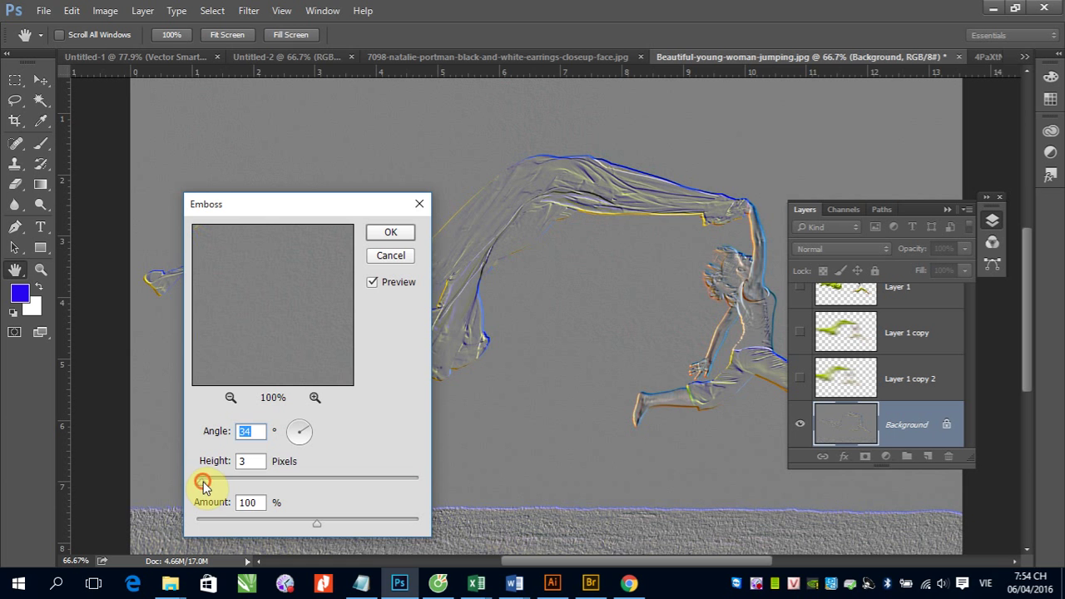
pyautogui.moveTo(202, 481); pyautogui.dragTo(221, 486)
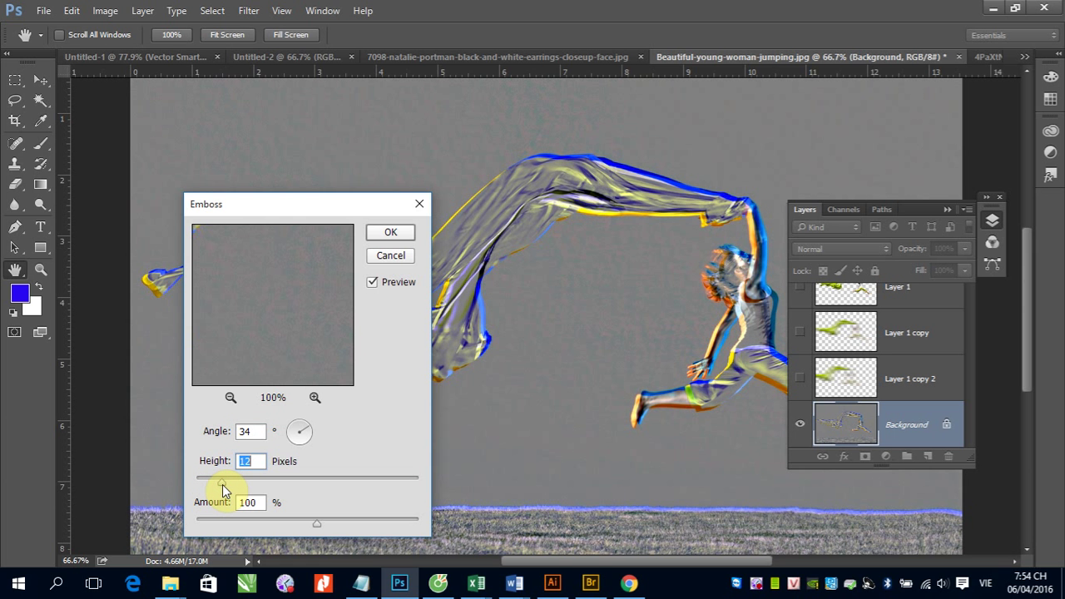
pyautogui.moveTo(222, 489); pyautogui.dragTo(204, 488)
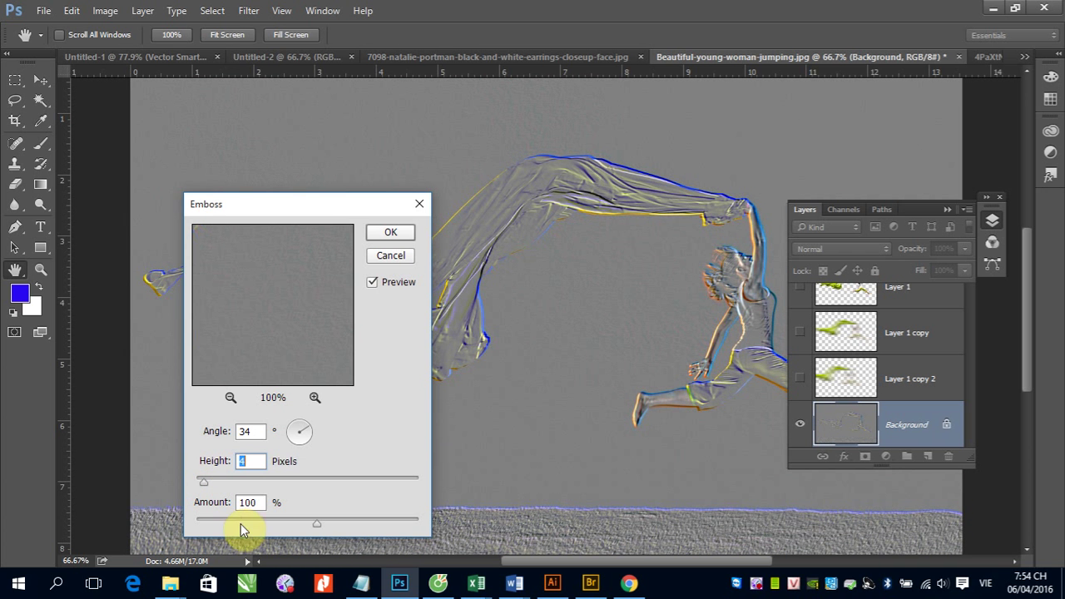
pyautogui.moveTo(316, 525)
pyautogui.mouseDown()
pyautogui.moveTo(233, 524)
pyautogui.moveTo(300, 527)
pyautogui.mouseUp()
pyautogui.moveTo(300, 528); pyautogui.dragTo(339, 529)
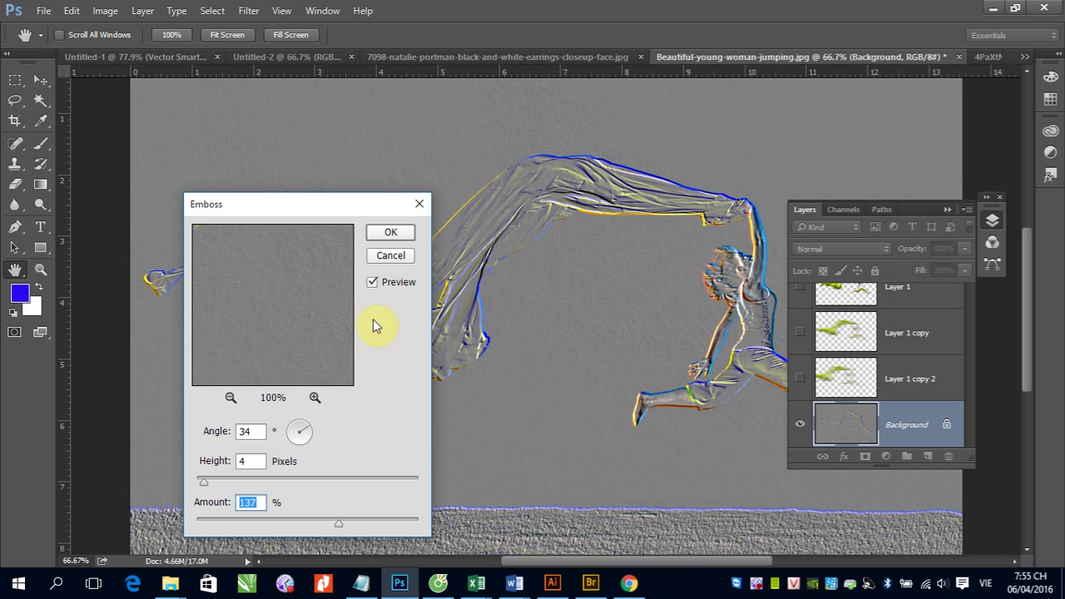
pyautogui.click(390, 257)
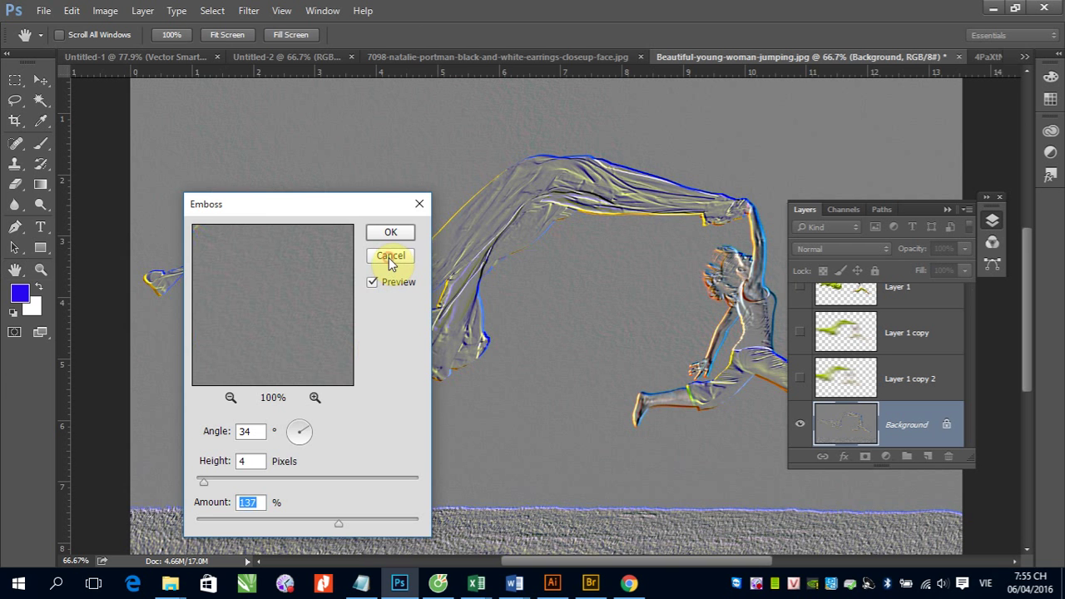
# - Apply Stylize > Extrude with Blocks, Size 30, Depth 30 and Random
pyautogui.click(249, 11)
pyautogui.moveTo(263, 242)
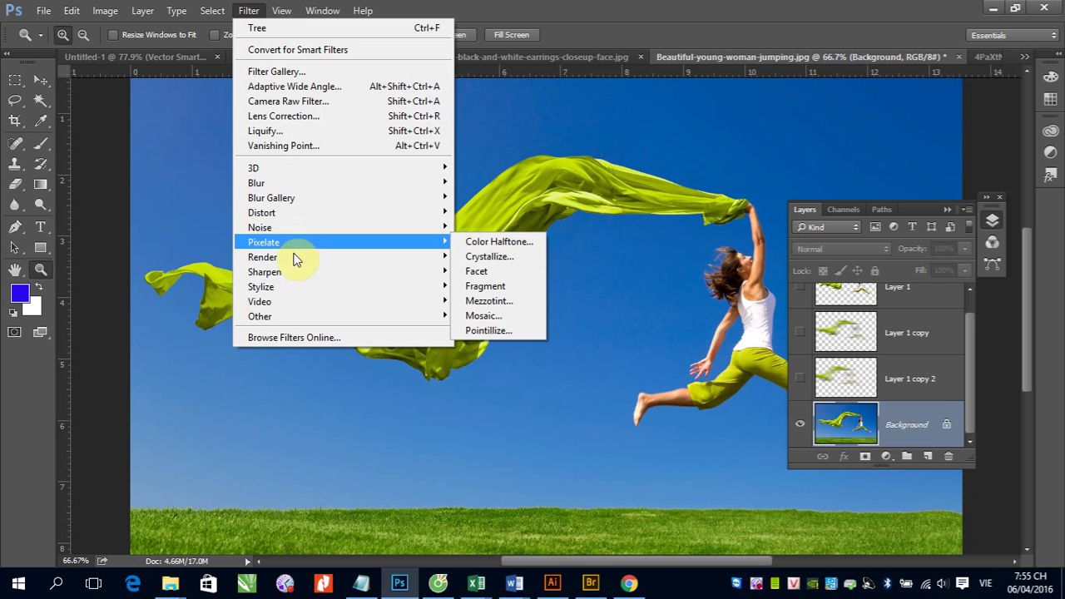
pyautogui.click(293, 287)
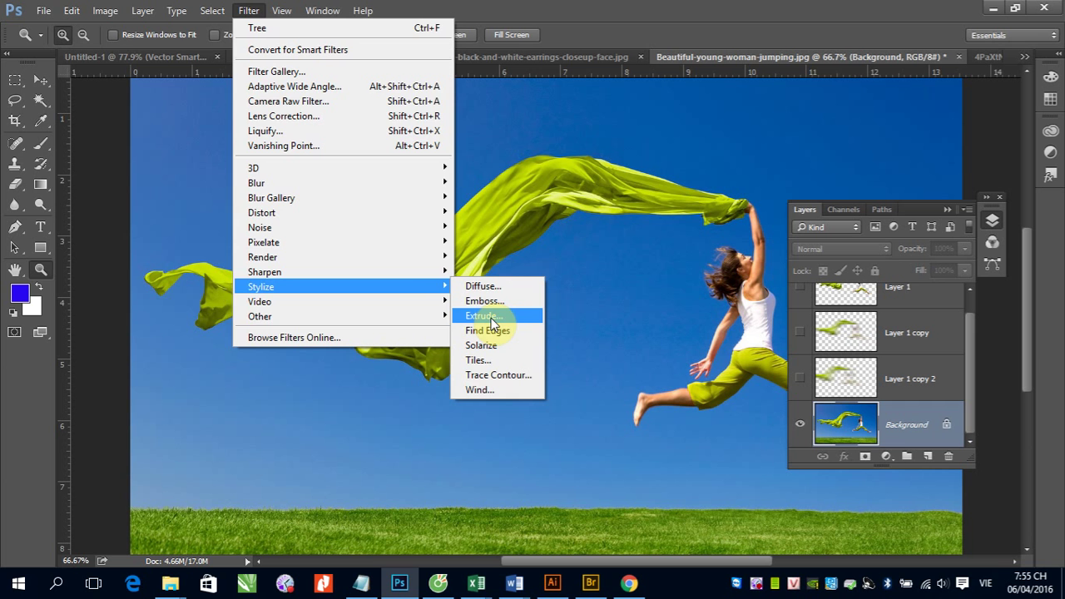
pyautogui.click(490, 318)
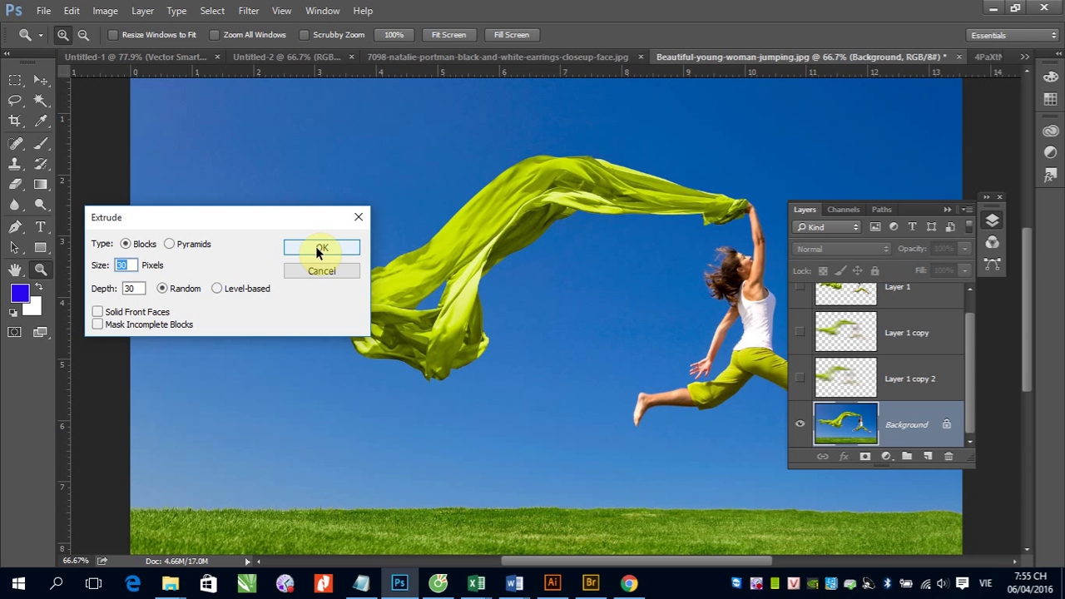
pyautogui.click(315, 246)
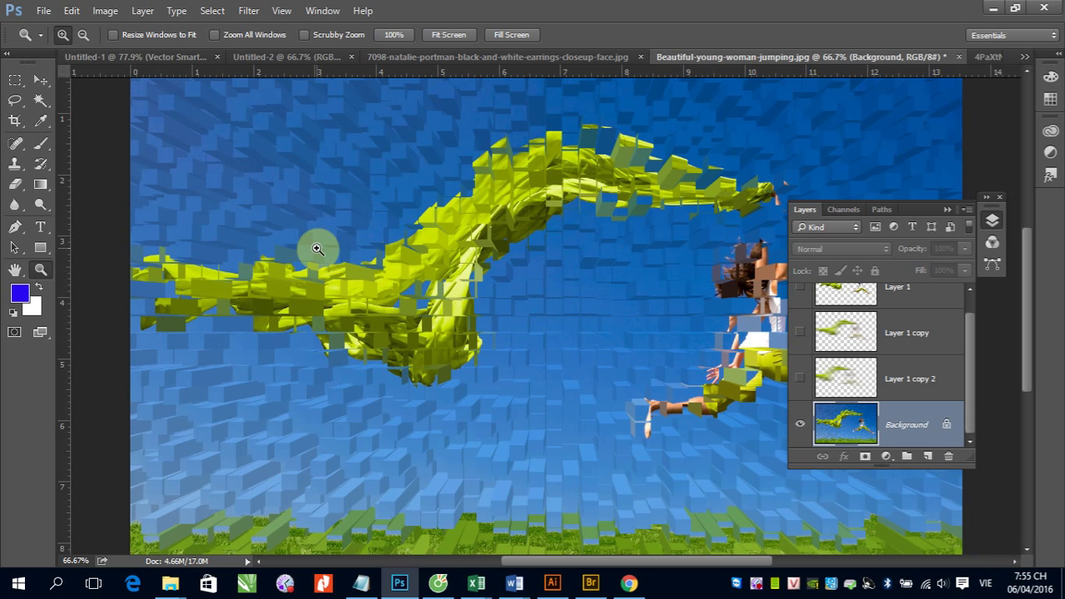
# - Collapse the Layers panel to icons and undo the Extrude blocks
pyautogui.click(946, 208)
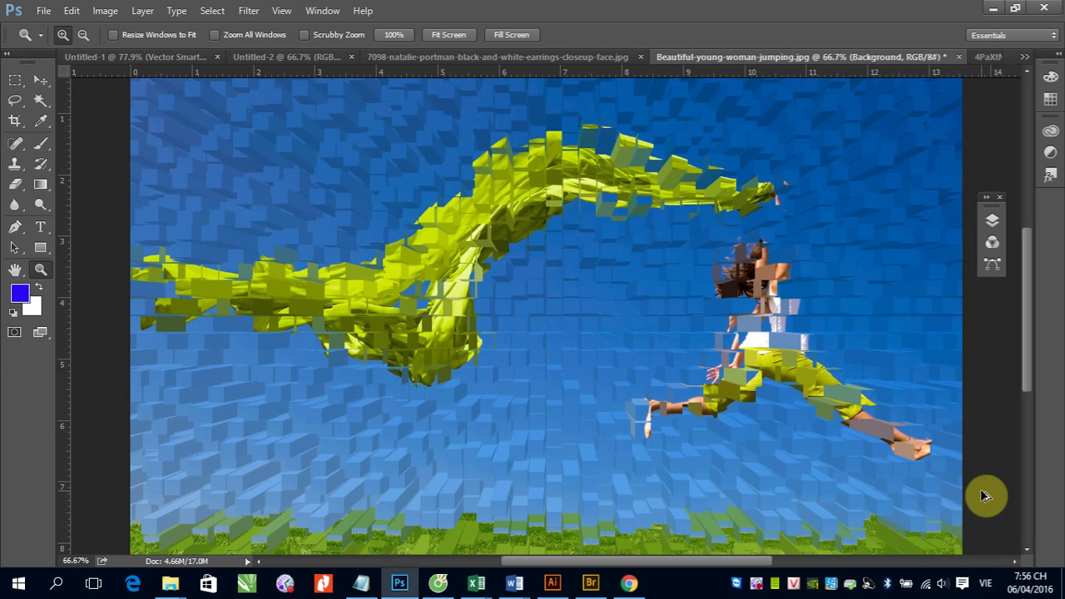
pyautogui.hotkey('ctrl', 'z')
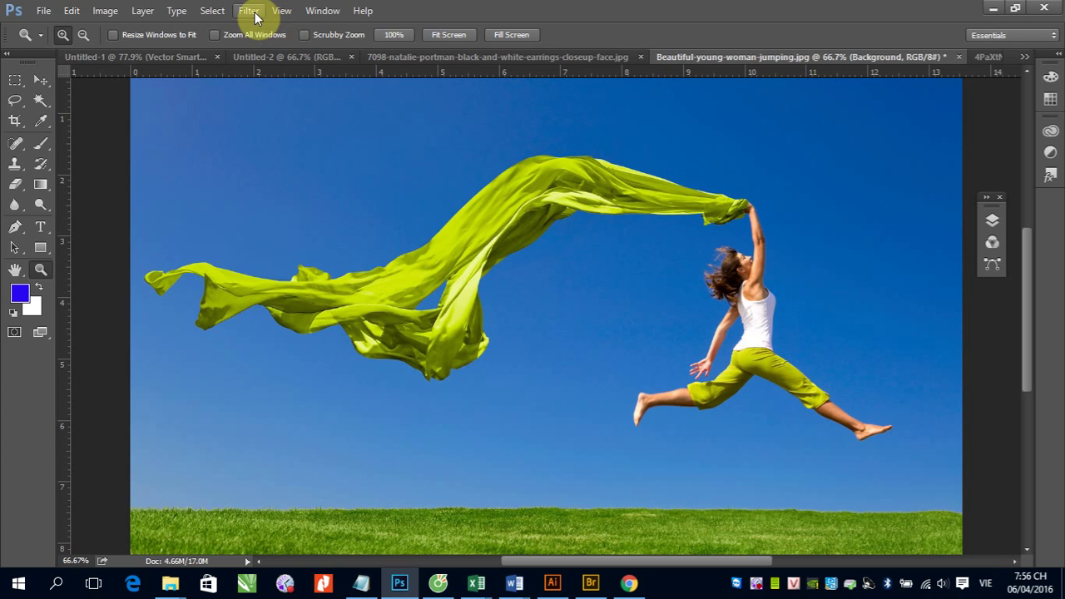
# - Reapply Stylize > Extrude with Pyramids instead of Blocks
pyautogui.click(254, 13)
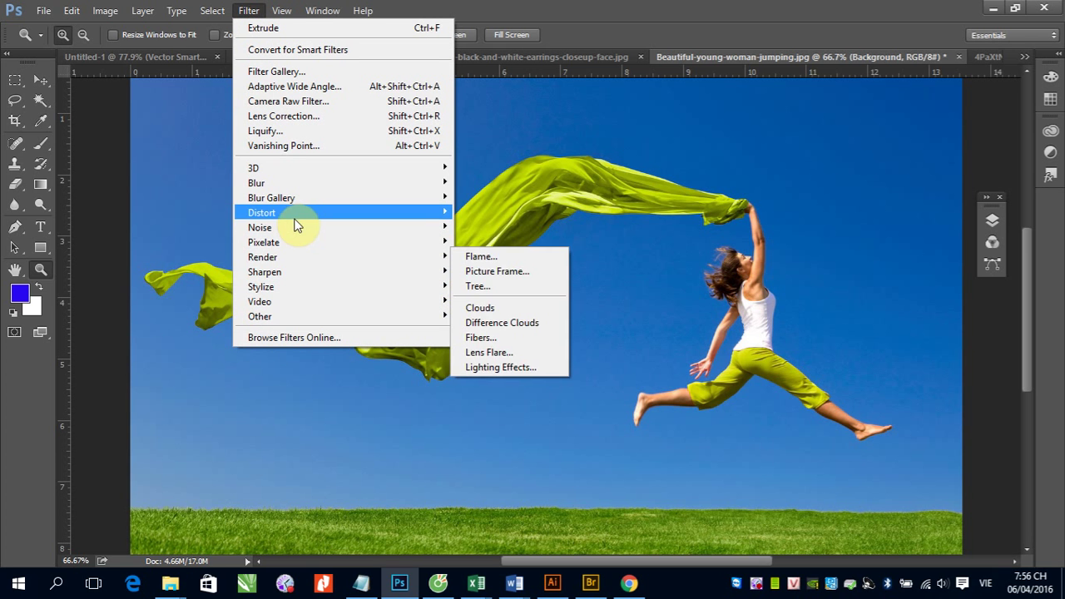
pyautogui.moveTo(260, 286)
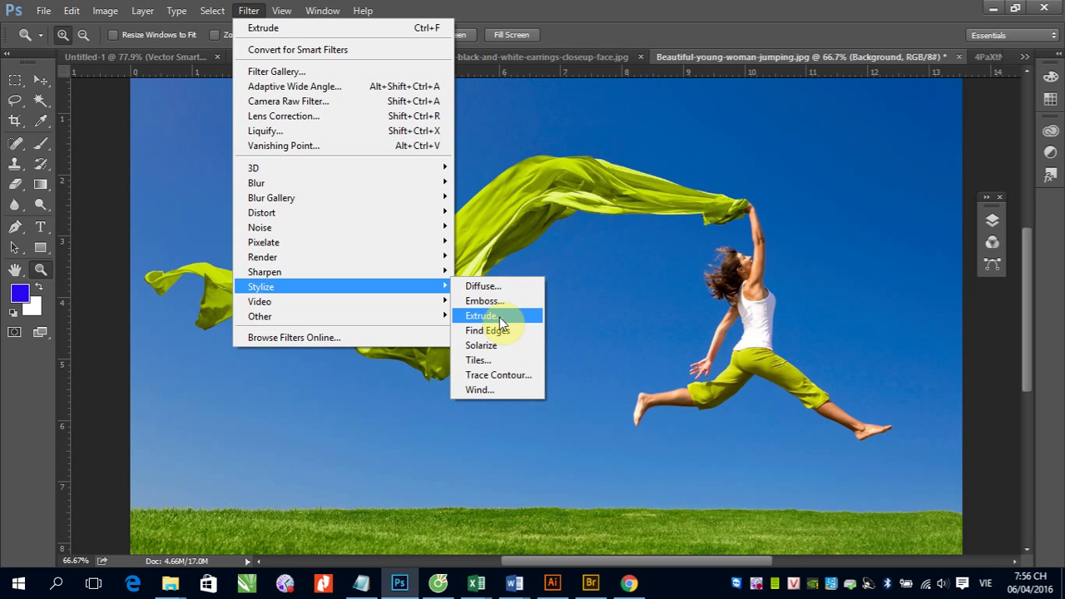
pyautogui.click(500, 321)
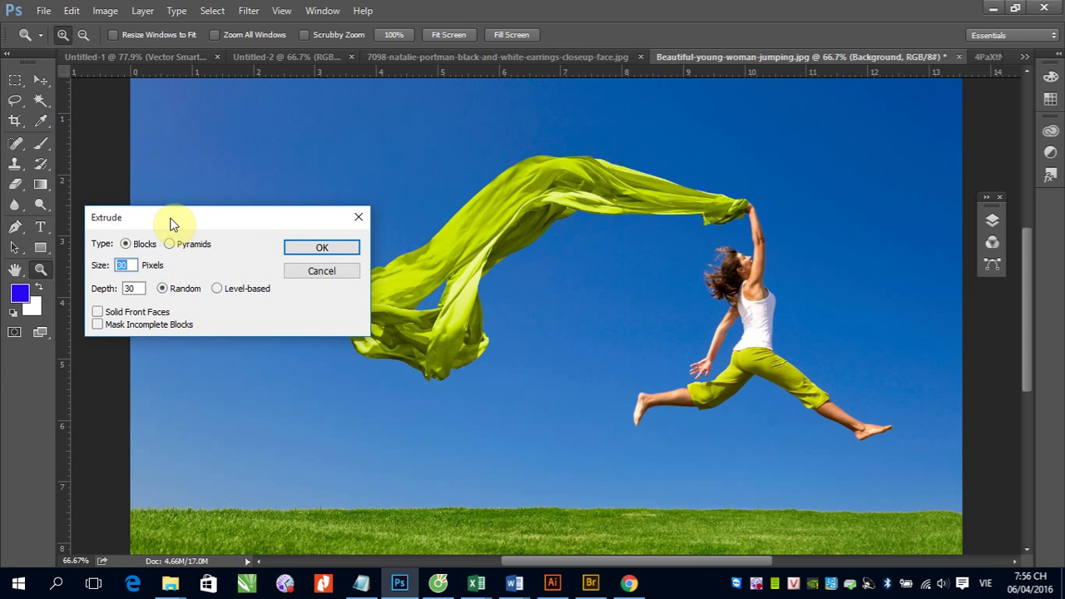
pyautogui.moveTo(170, 219); pyautogui.dragTo(276, 227)
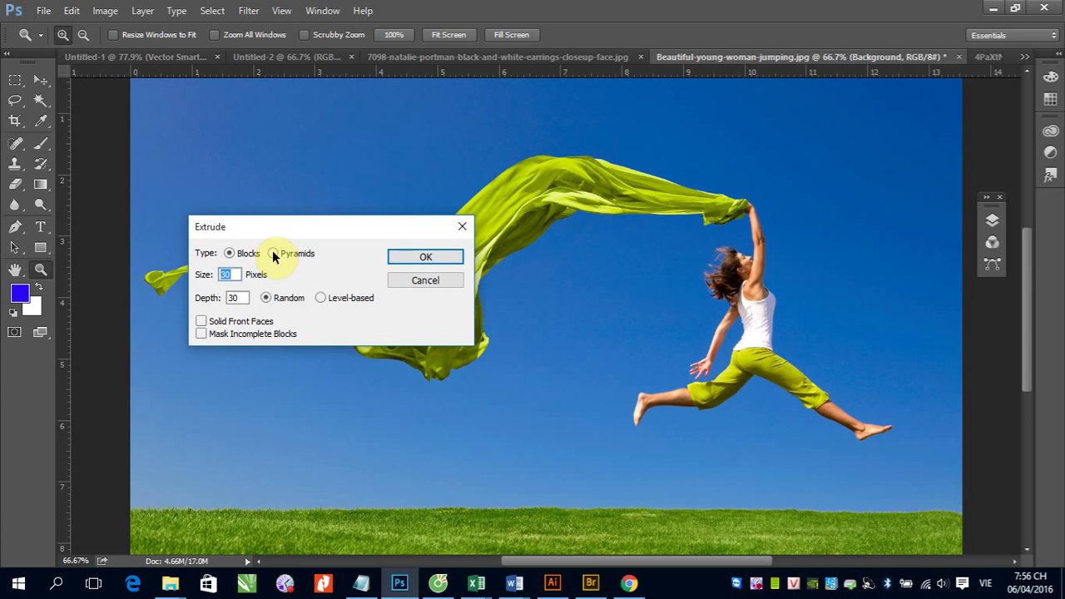
pyautogui.click(272, 253)
pyautogui.click(419, 258)
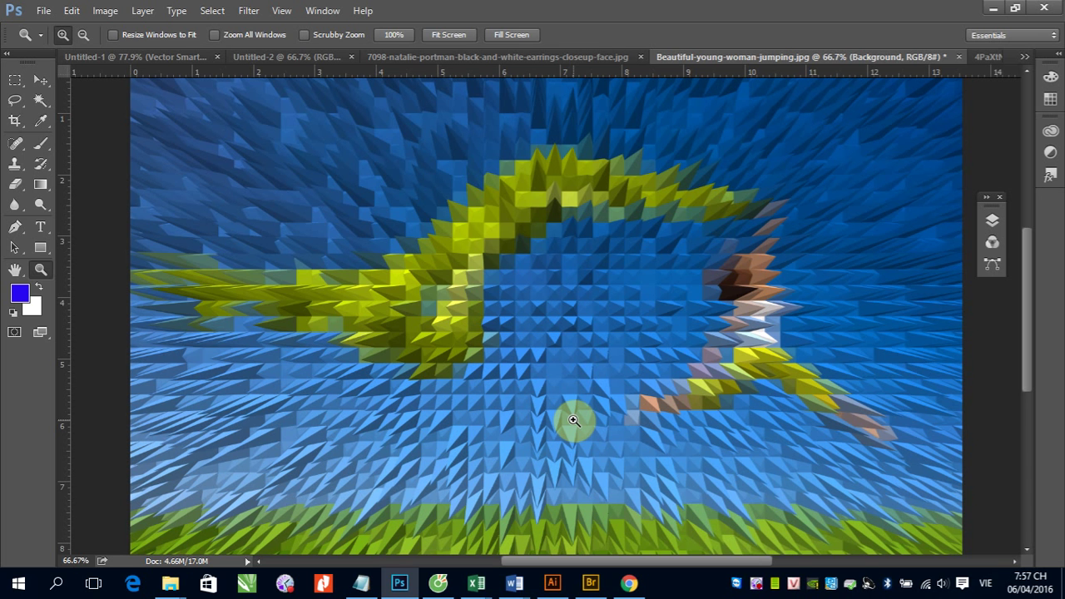
# - Undo the pyramid Extrude and open the Trace Contour filter with preview
pyautogui.hotkey('ctrl', 'z')
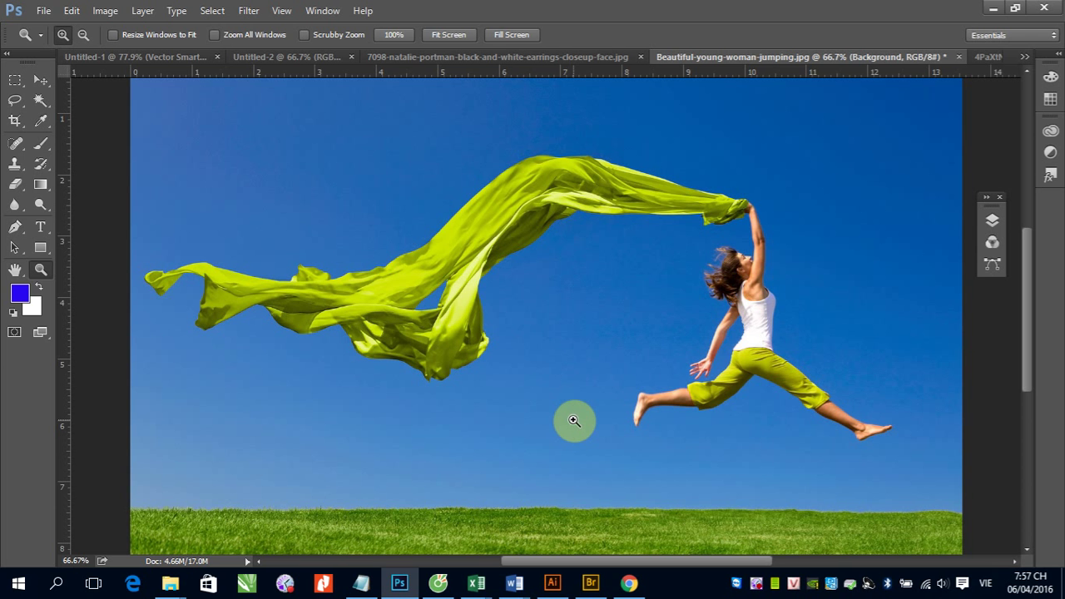
pyautogui.click(249, 11)
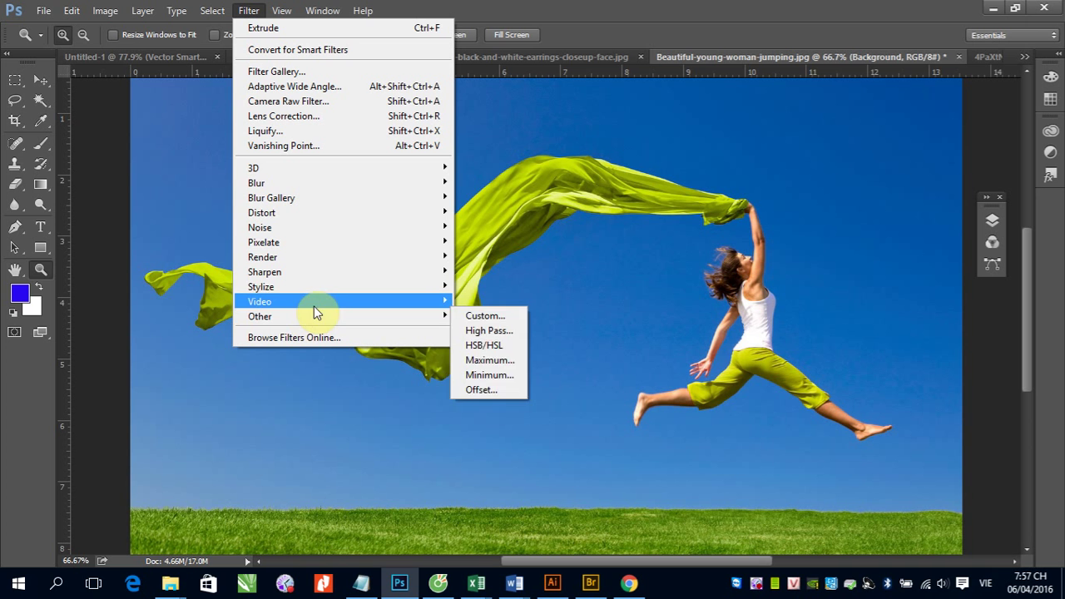
pyautogui.moveTo(261, 286)
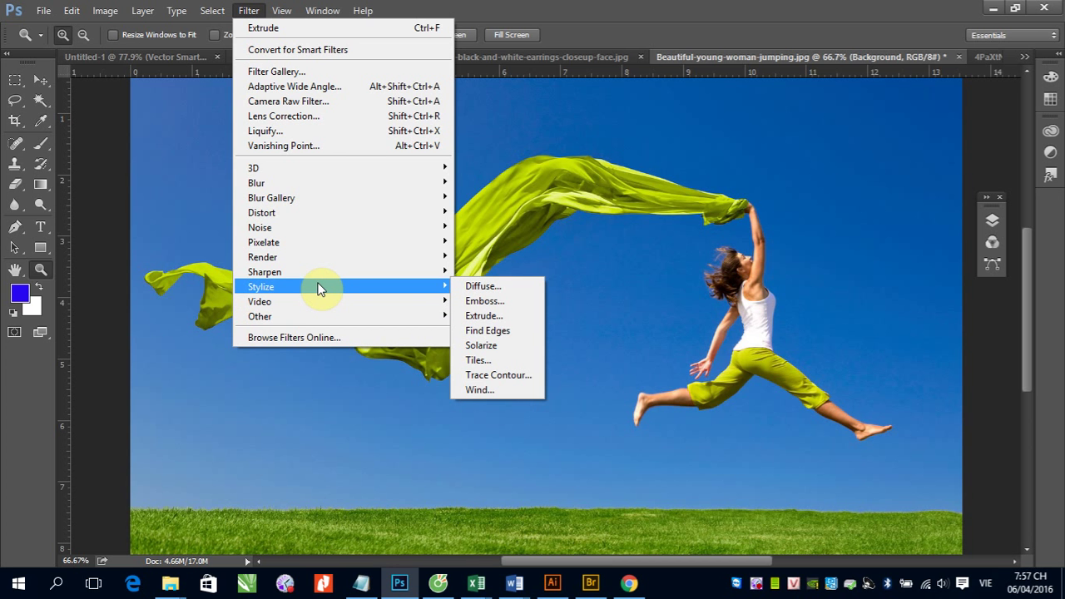
pyautogui.click(511, 375)
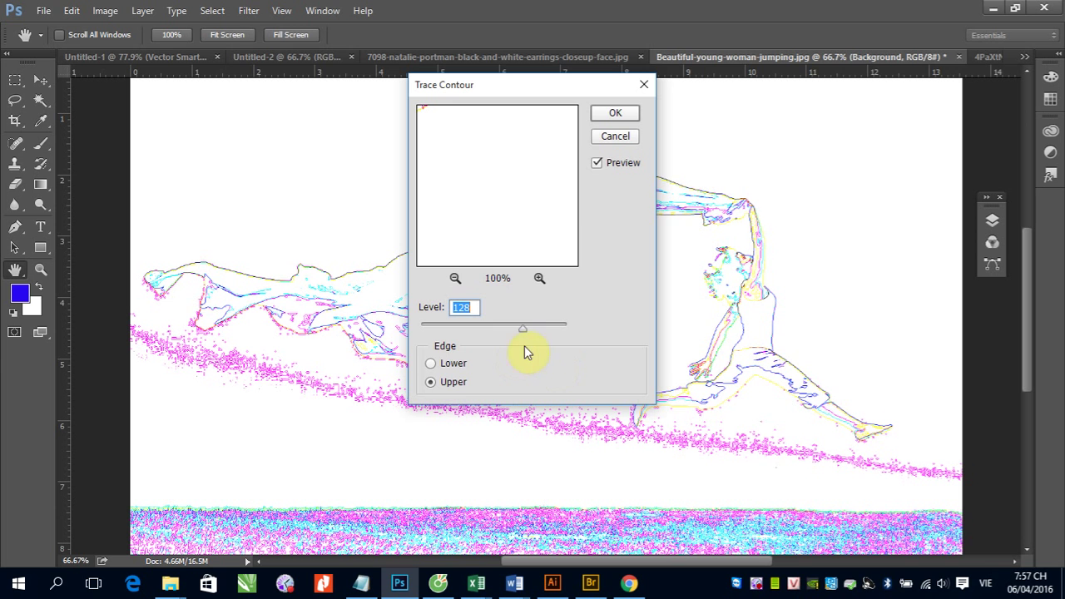
# - Preview Trace Contour at Level 121, Lower edge, then cancel it, leaving the photo unfiltered
pyautogui.click(432, 365)
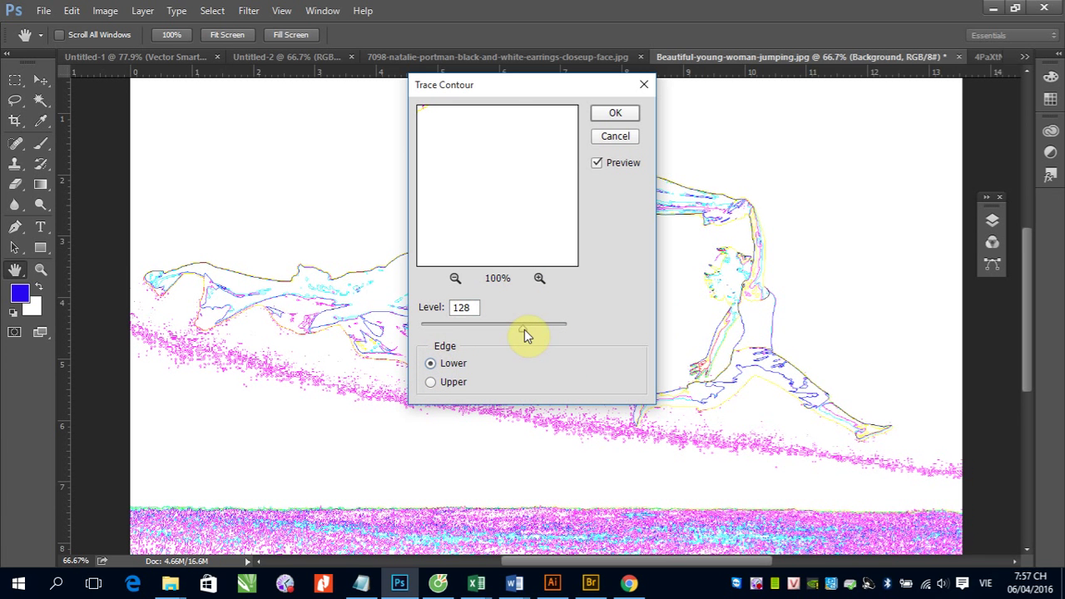
pyautogui.moveTo(522, 328)
pyautogui.mouseDown()
pyautogui.moveTo(446, 337)
pyautogui.moveTo(594, 335)
pyautogui.moveTo(485, 328)
pyautogui.moveTo(517, 331)
pyautogui.mouseUp()
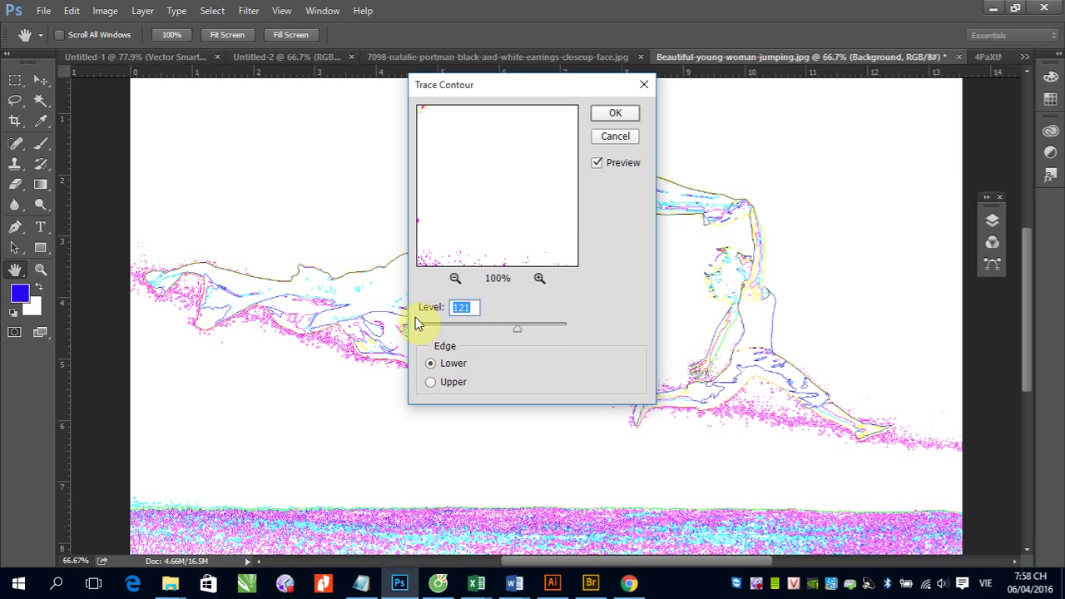
pyautogui.click(622, 138)
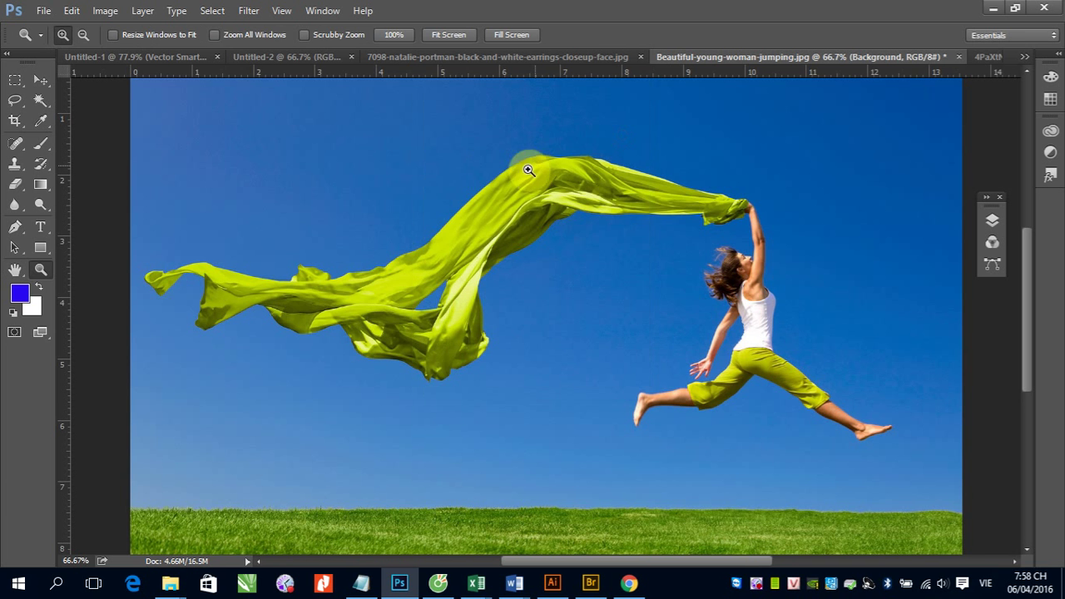
# - Apply the Stylize Tiles filter with its default settings
pyautogui.click(250, 10)
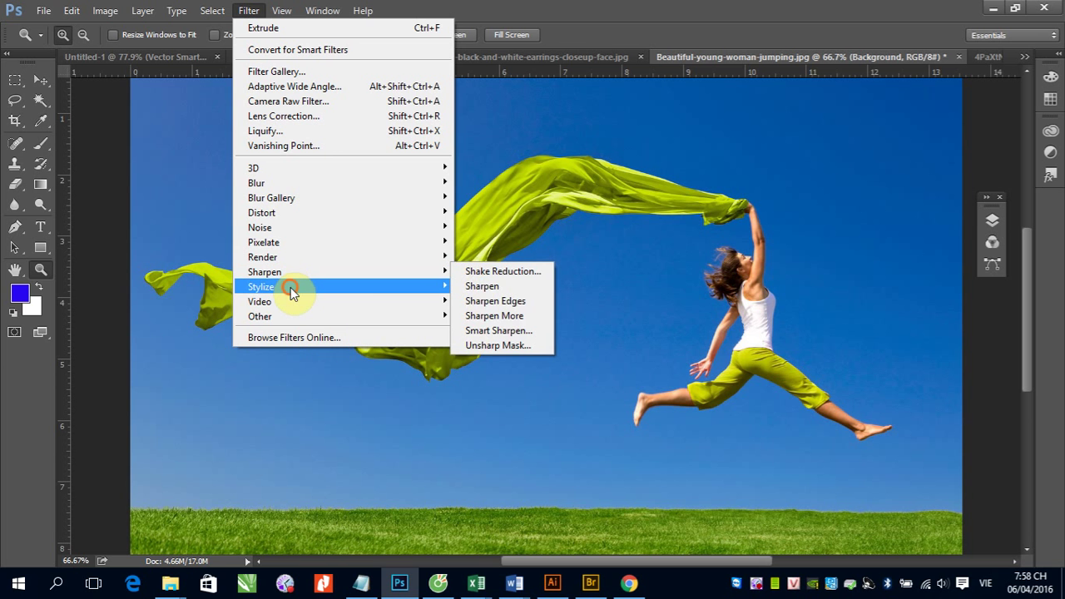
pyautogui.moveTo(261, 286)
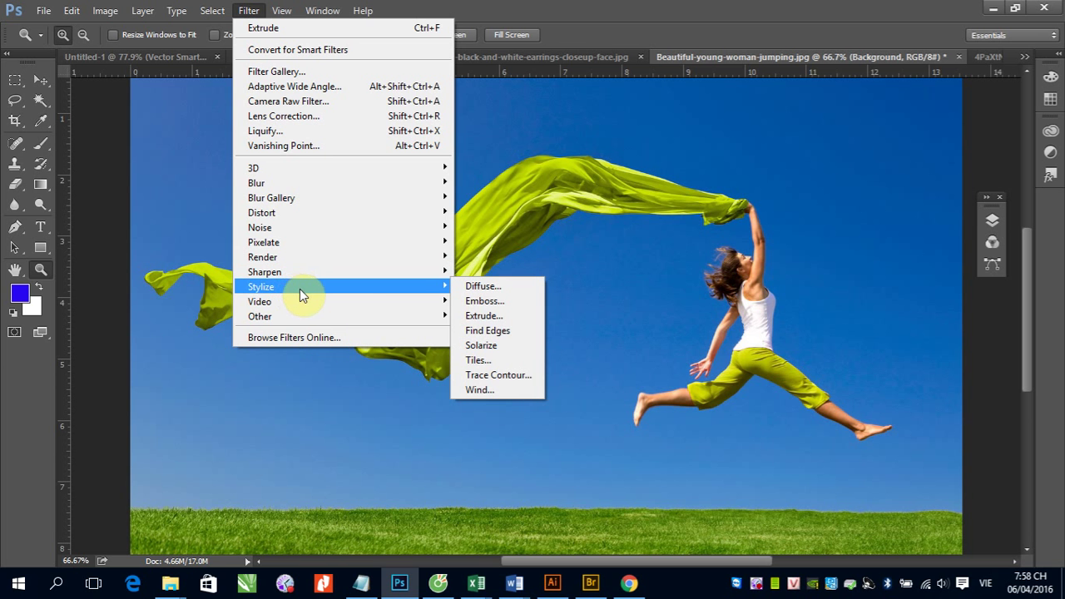
pyautogui.click(478, 360)
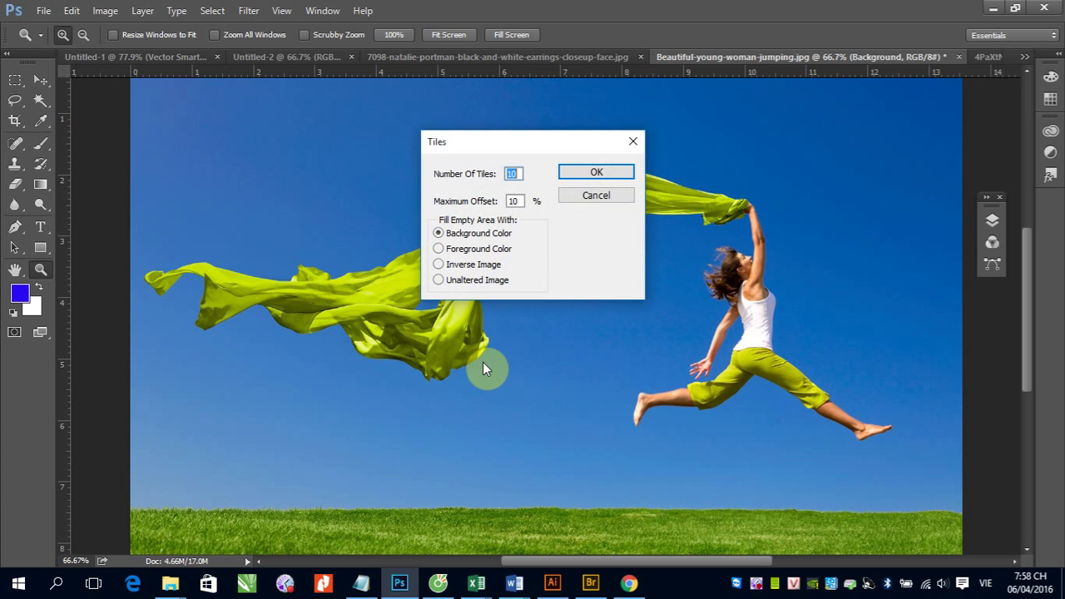
pyautogui.click(609, 172)
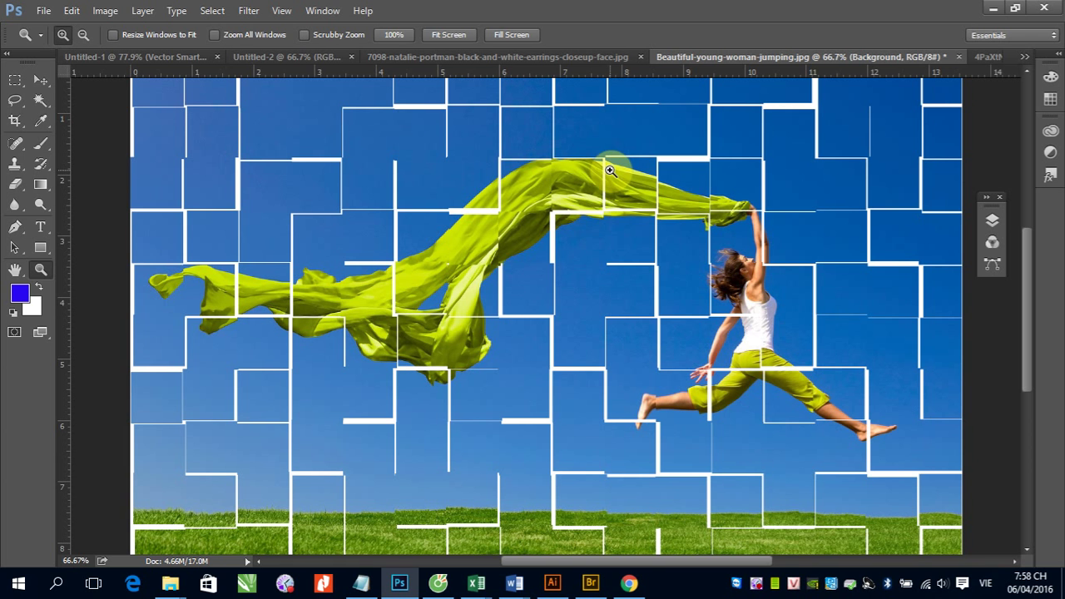
# - Undo the Tiles, then reapply Tiles with gaps filled in the foreground colour
pyautogui.hotkey('ctrl', 'z')
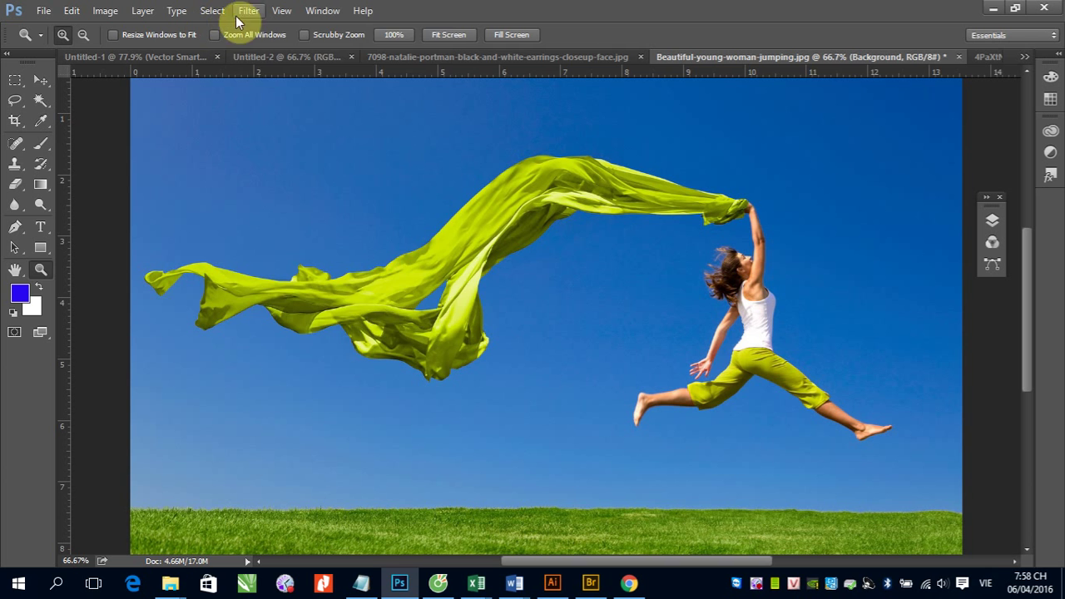
pyautogui.click(249, 10)
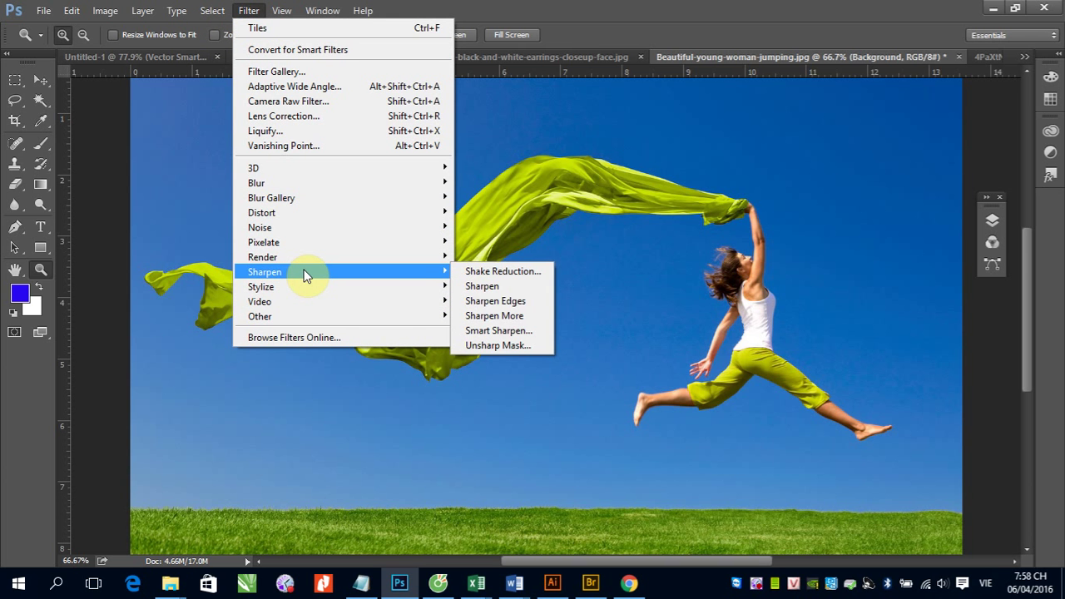
pyautogui.moveTo(260, 287)
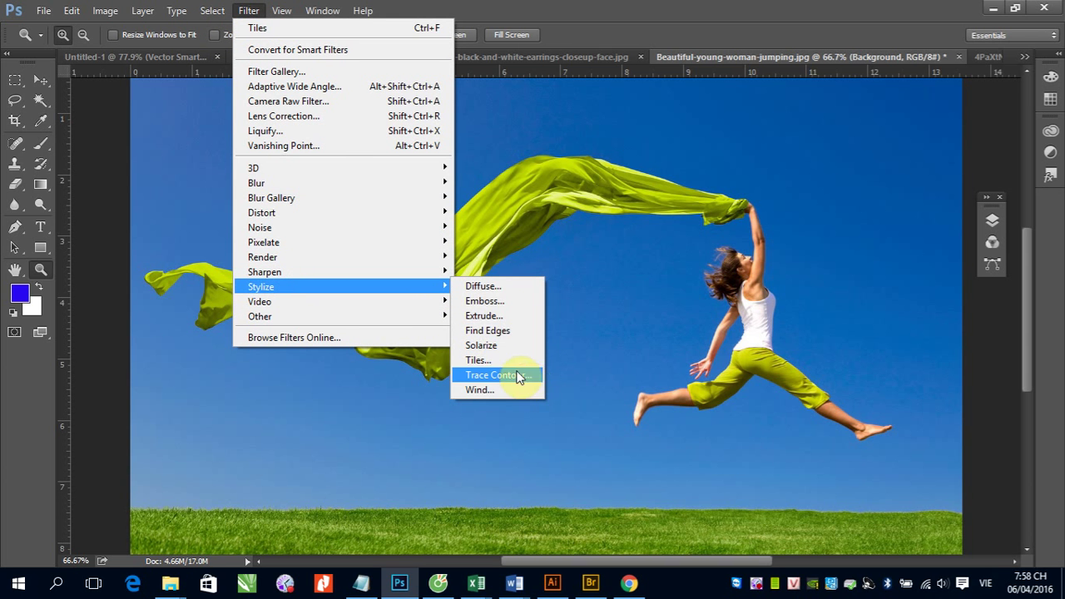
pyautogui.click(479, 361)
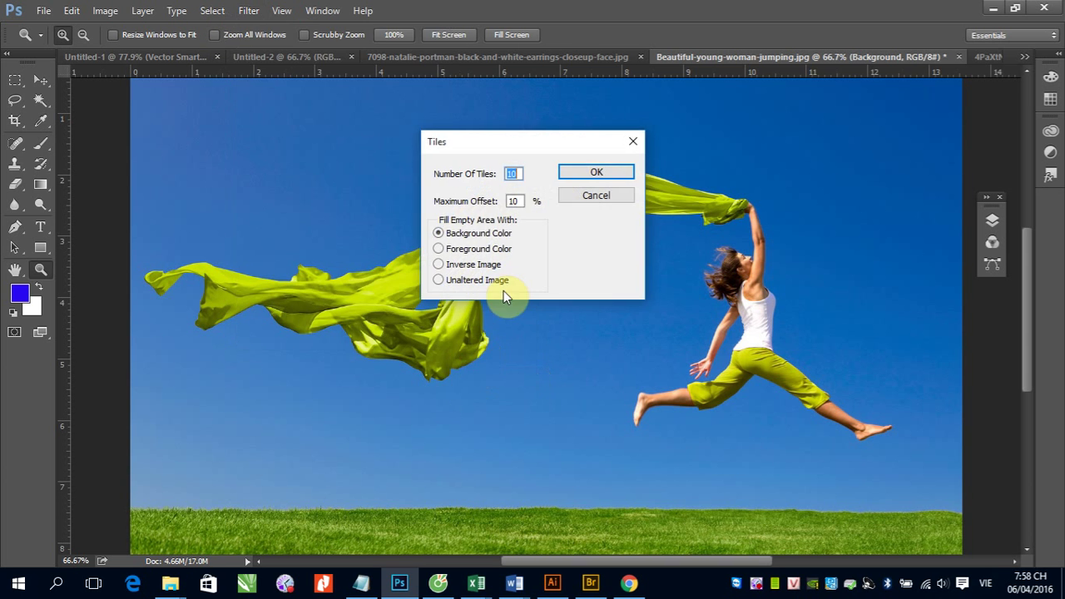
pyautogui.click(441, 252)
pyautogui.click(582, 173)
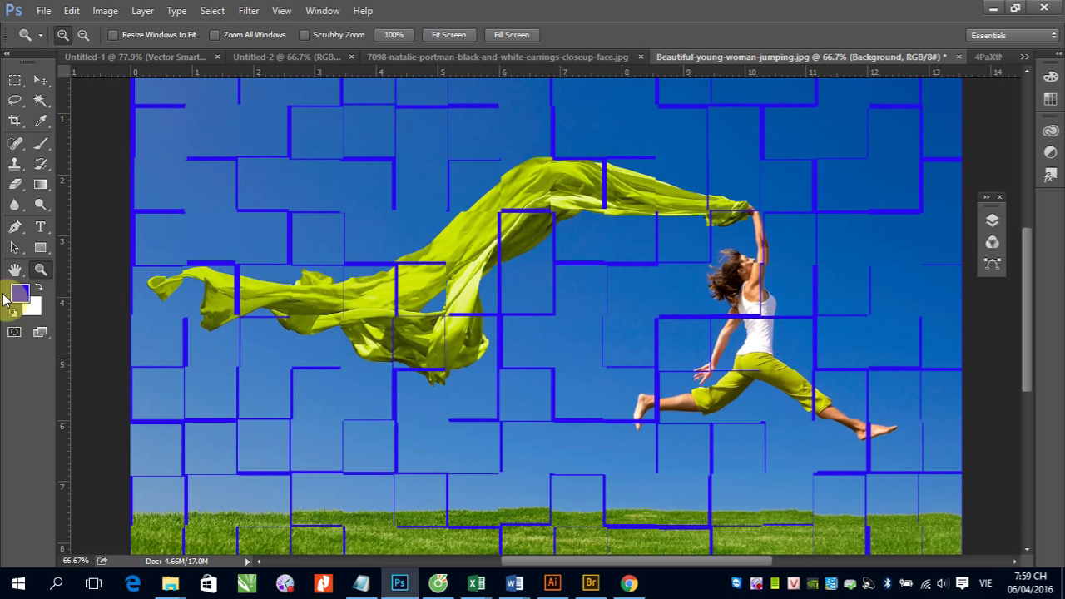
# - Swap the colour swatches back and forth, reset them to default, and undo the blue-gapped Tiles
pyautogui.click(39, 287)
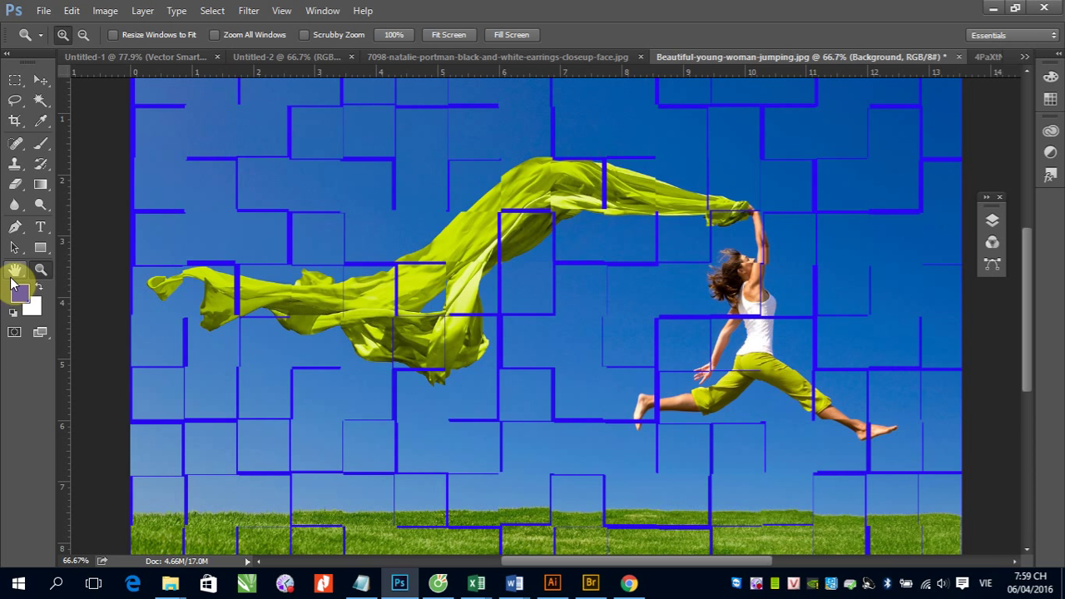
pyautogui.click(38, 287)
pyautogui.click(13, 312)
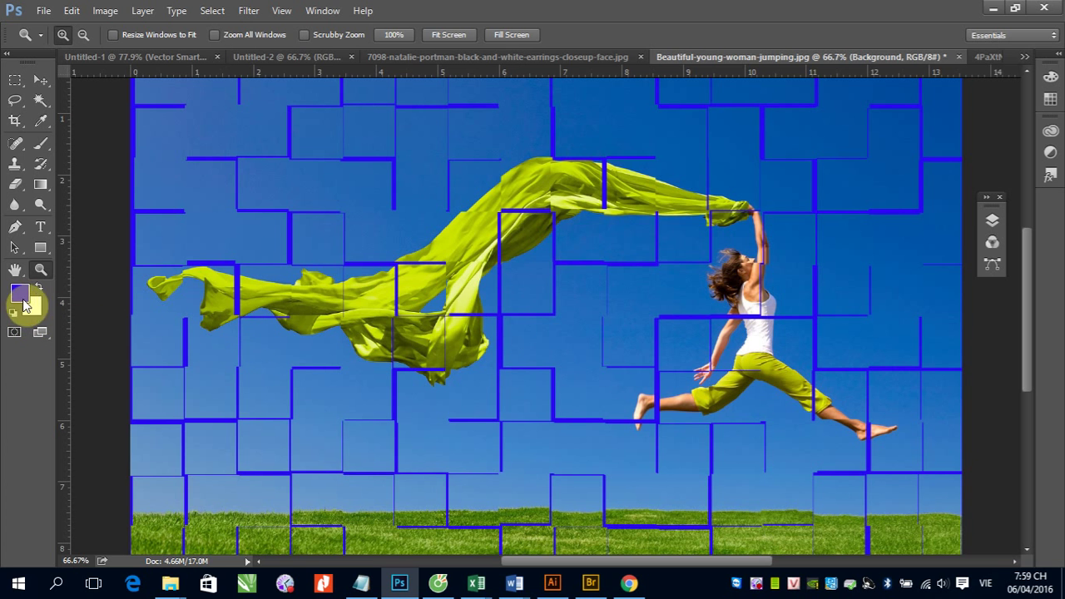
pyautogui.hotkey('ctrl', 'z')
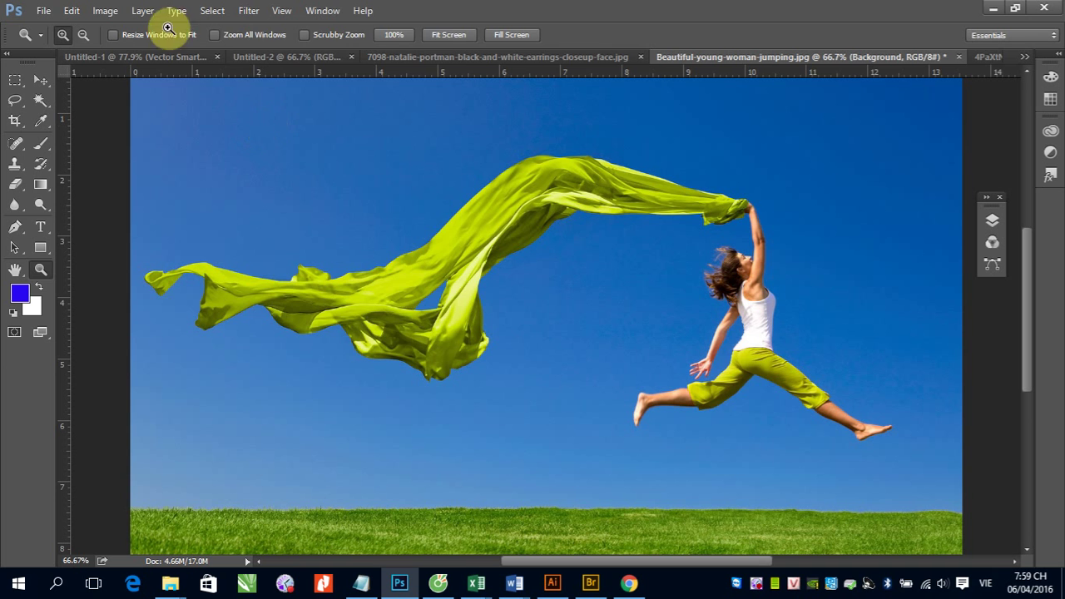
# - Open Stylize Wind, reposition its dialog, and zoom the preview out to 25%
pyautogui.click(249, 10)
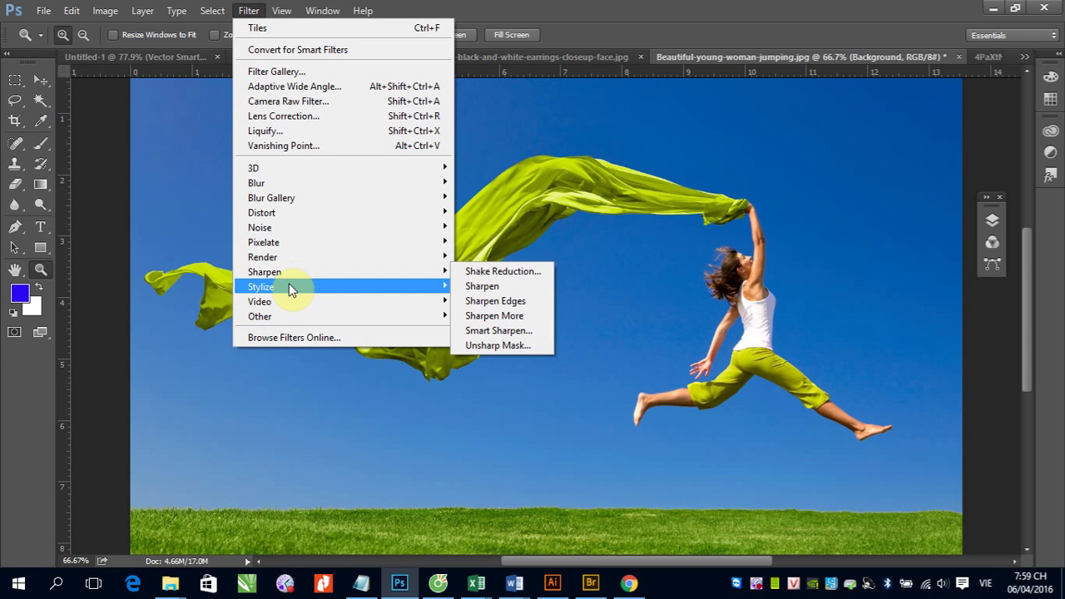
pyautogui.moveTo(260, 286)
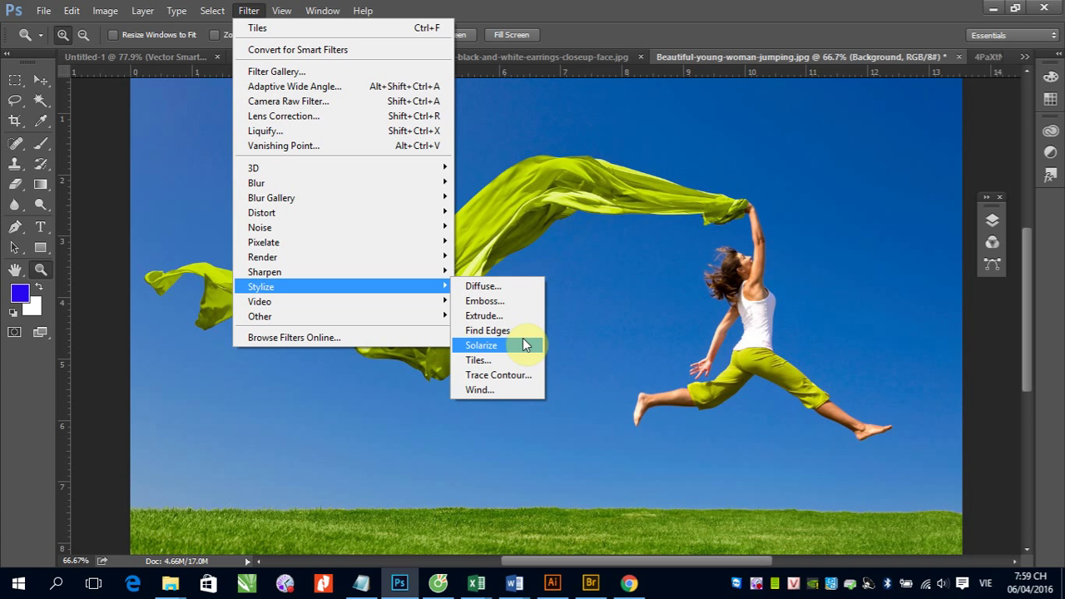
pyautogui.click(489, 391)
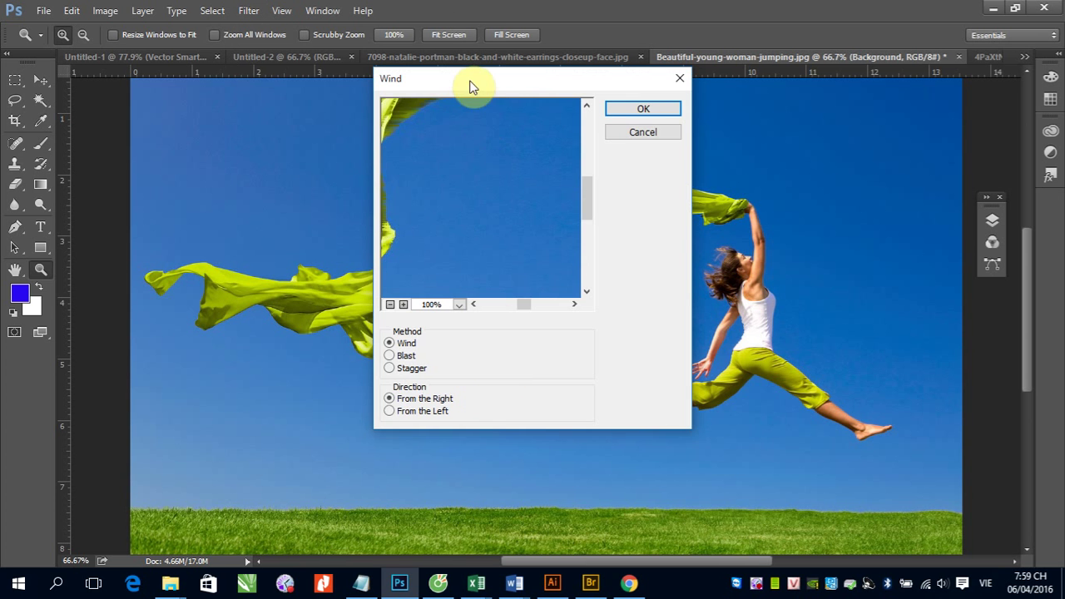
pyautogui.moveTo(468, 87); pyautogui.dragTo(540, 222)
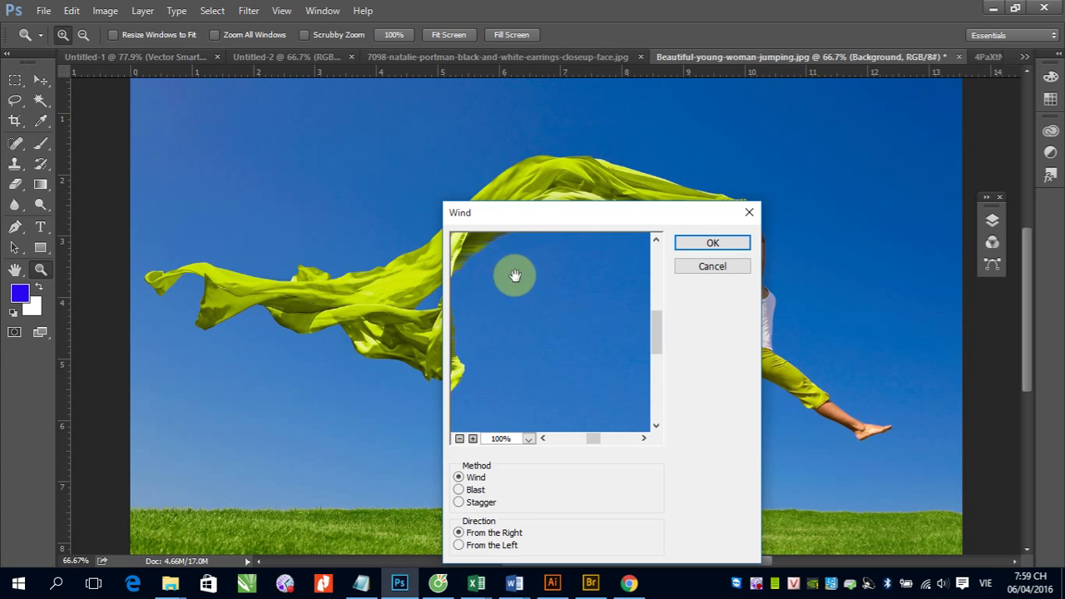
pyautogui.moveTo(527, 215); pyautogui.dragTo(498, 126)
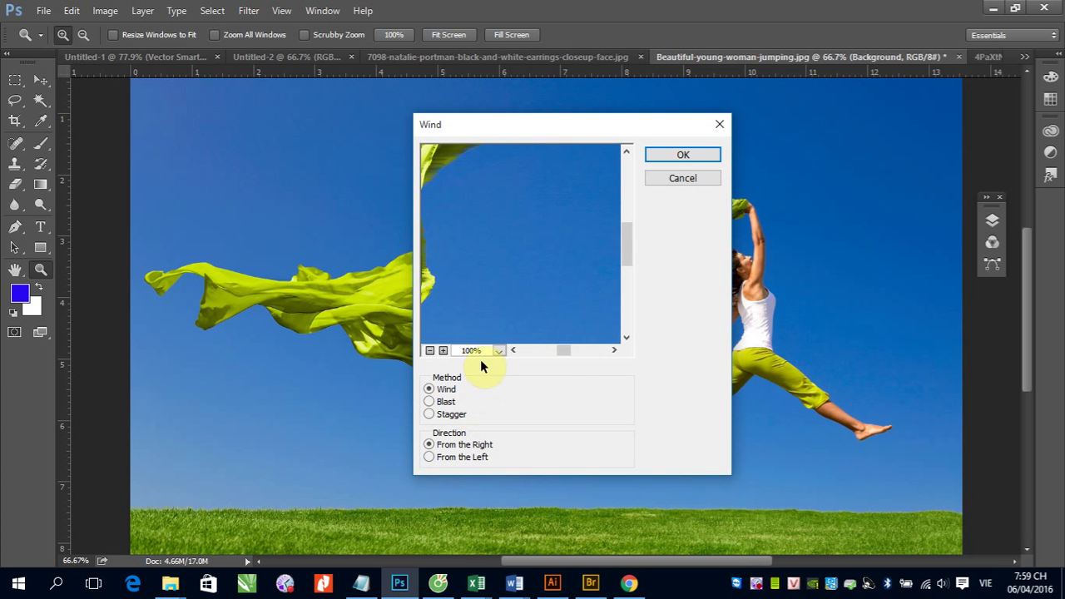
pyautogui.click(430, 350)
pyautogui.click(430, 351)
pyautogui.click(430, 350)
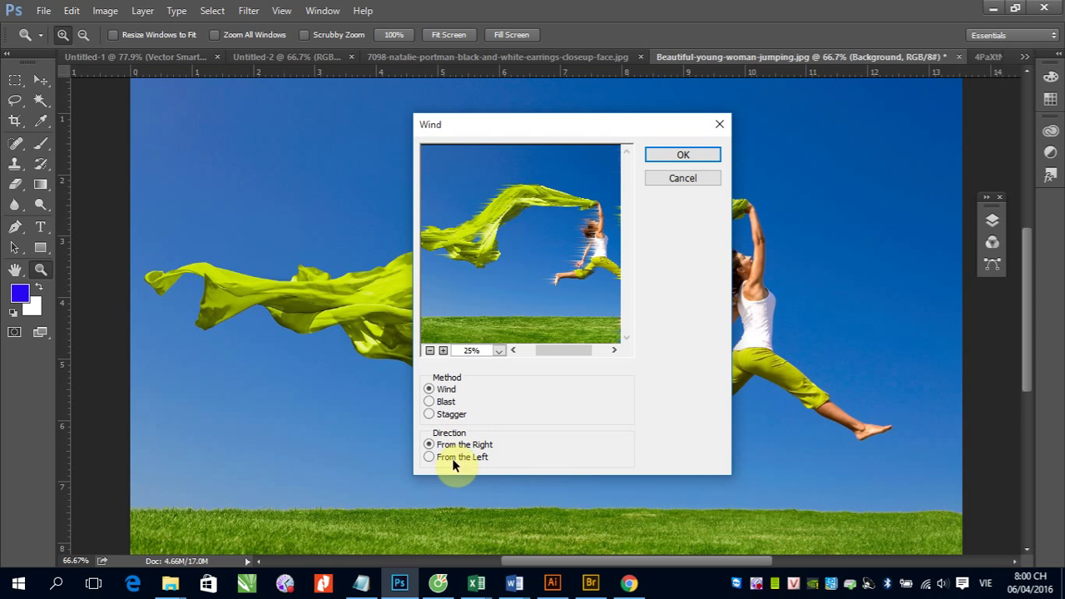
# - Preview wind from the left, then from the right, and try Blast before returning to Wind
pyautogui.click(430, 457)
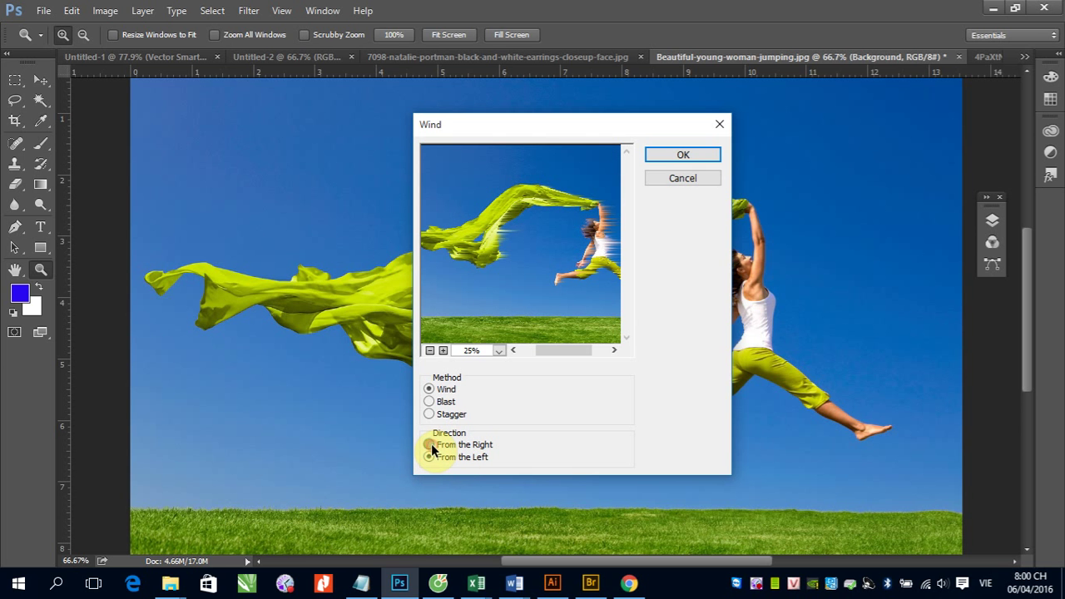
pyautogui.click(429, 444)
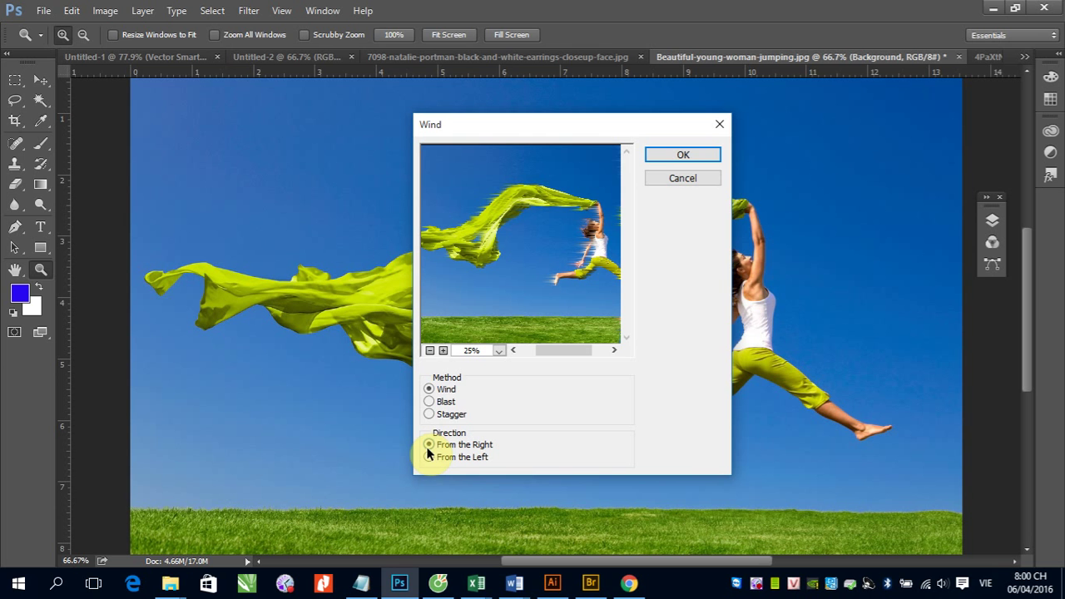
pyautogui.click(439, 403)
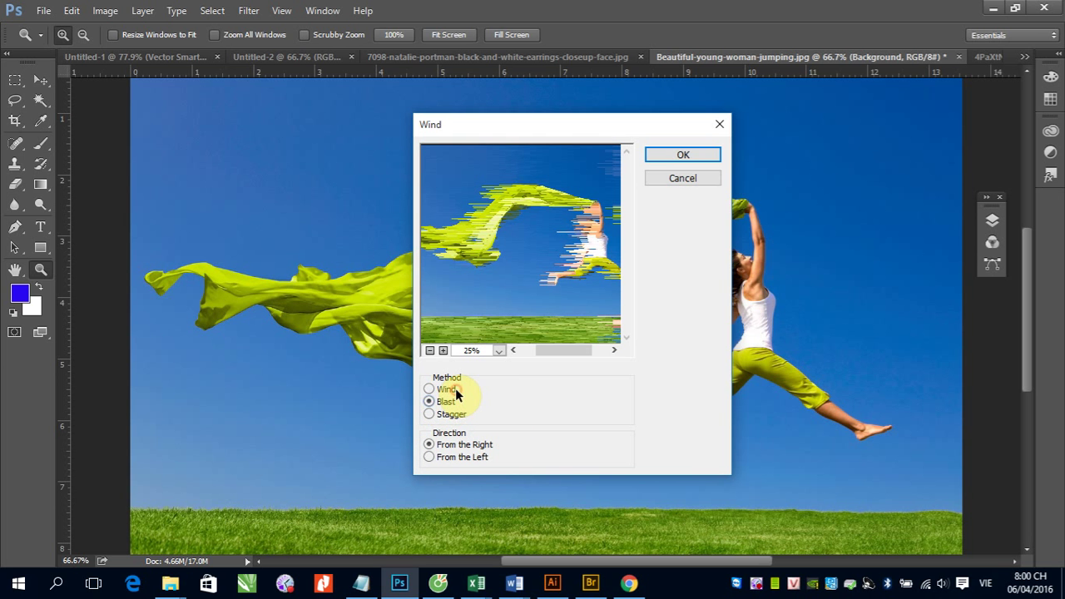
pyautogui.click(429, 388)
# - Preview Blast and Stagger, revert to Wind, cancel the filter, and select the Move tool
pyautogui.click(430, 401)
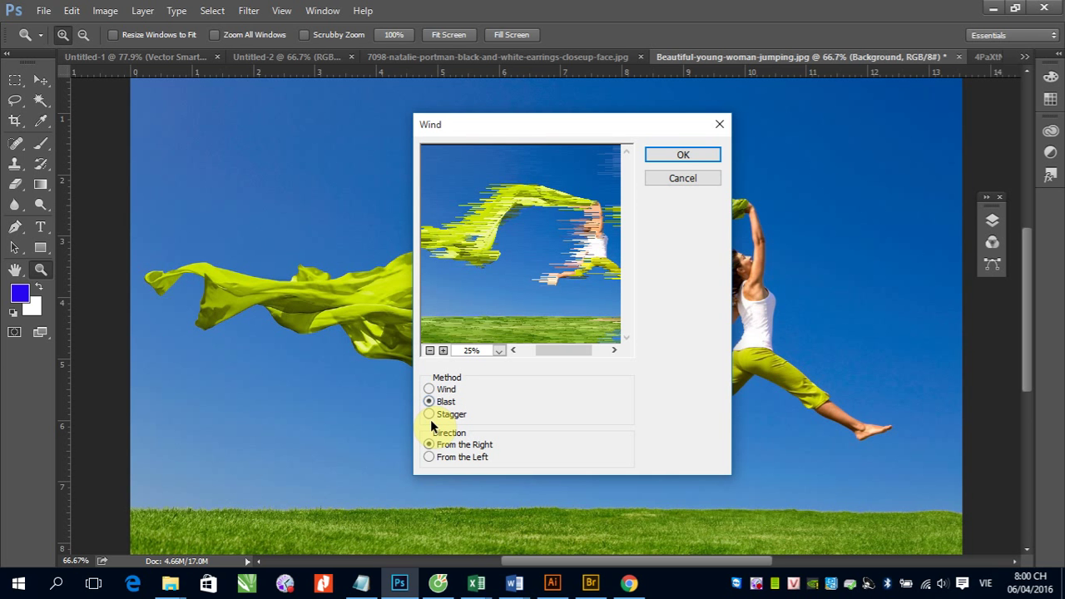
pyautogui.click(430, 415)
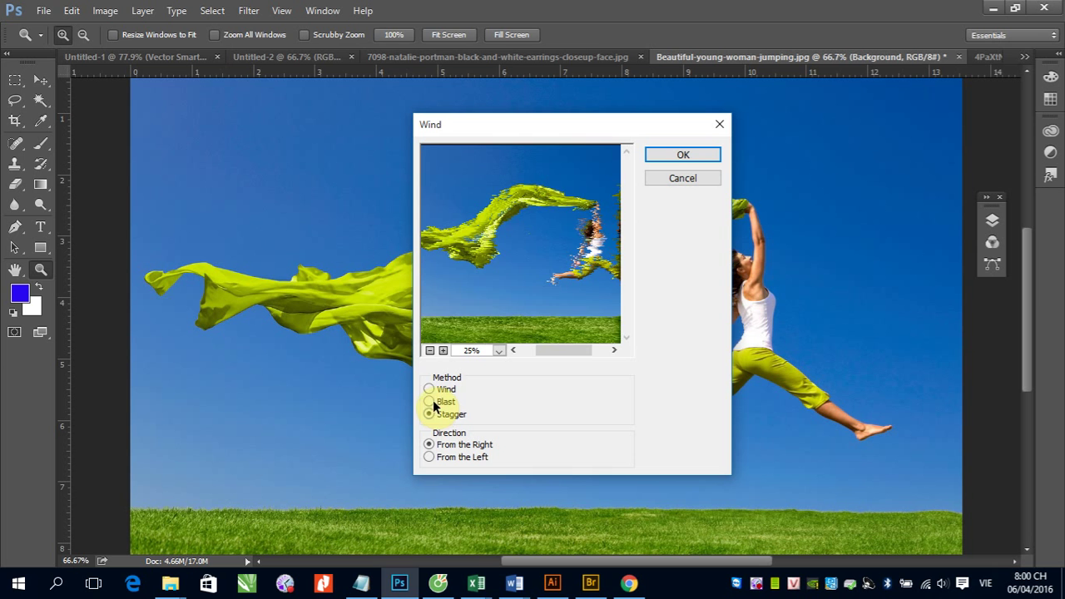
pyautogui.click(430, 401)
pyautogui.click(429, 389)
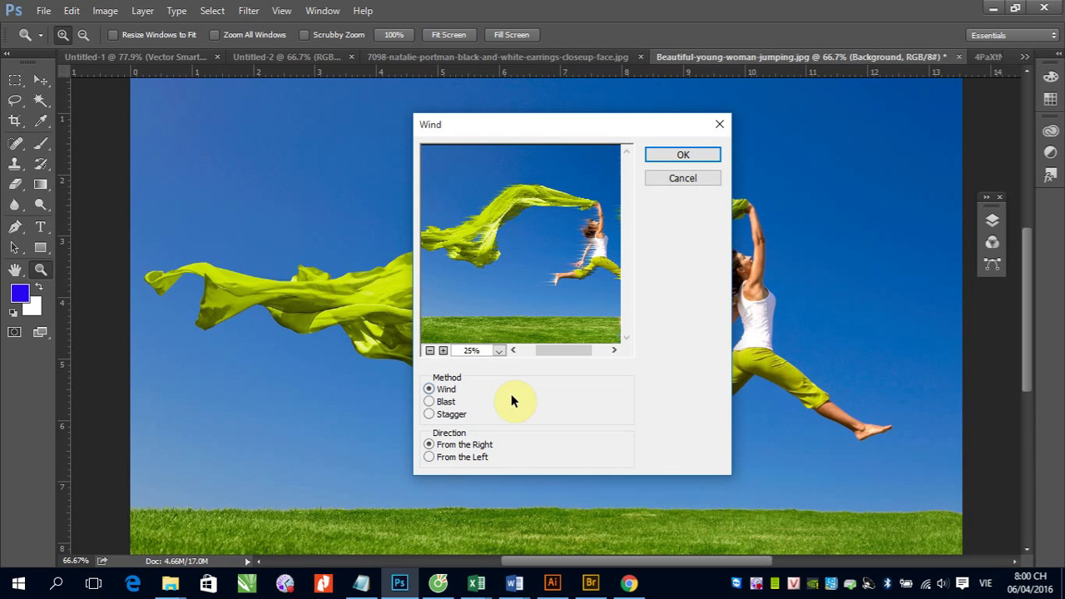
pyautogui.click(682, 178)
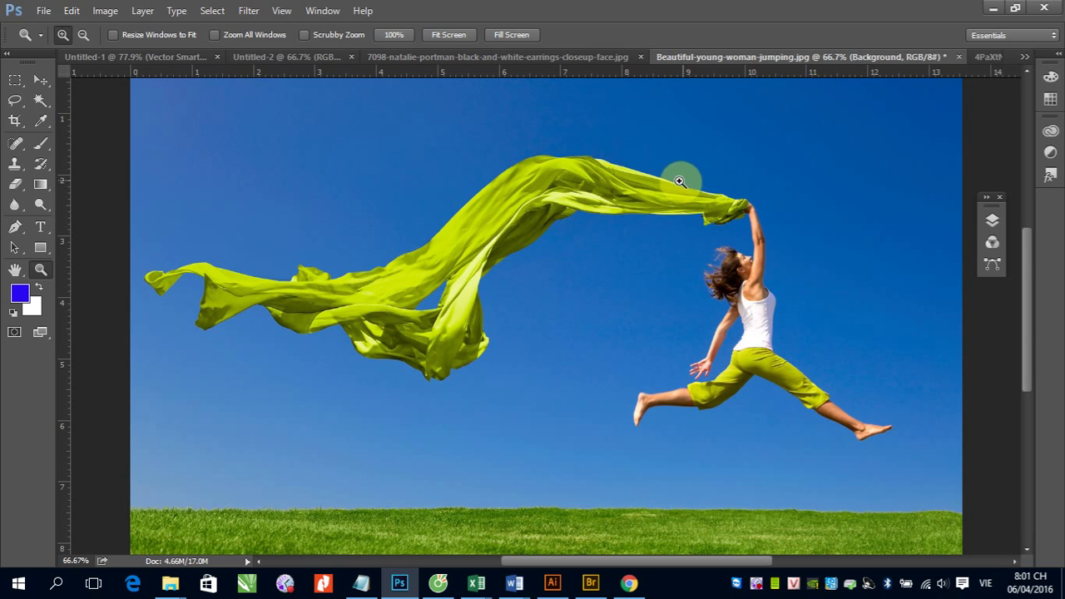
pyautogui.click(44, 78)
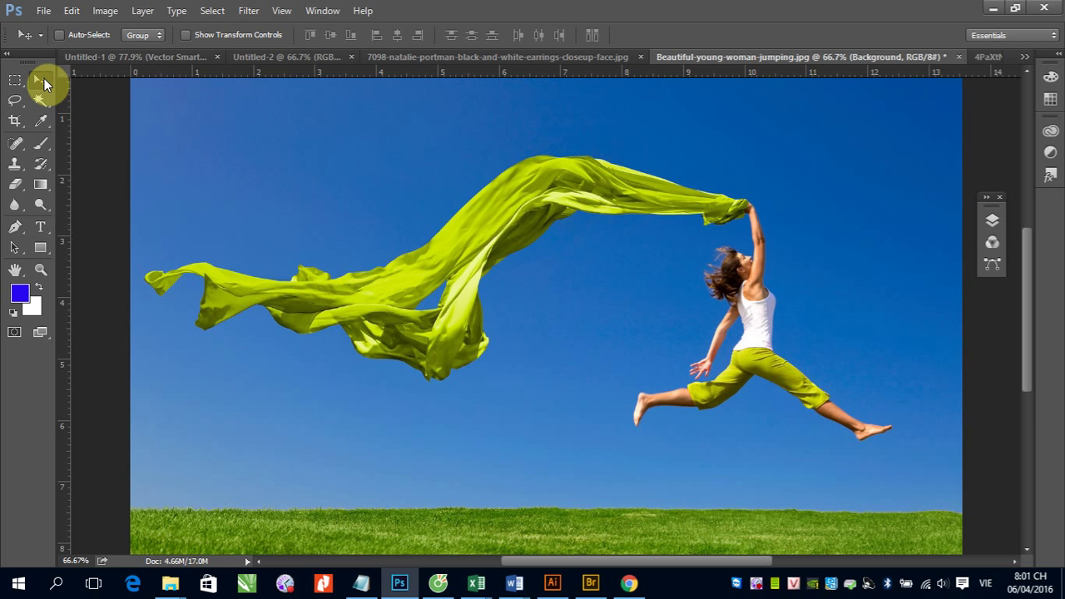